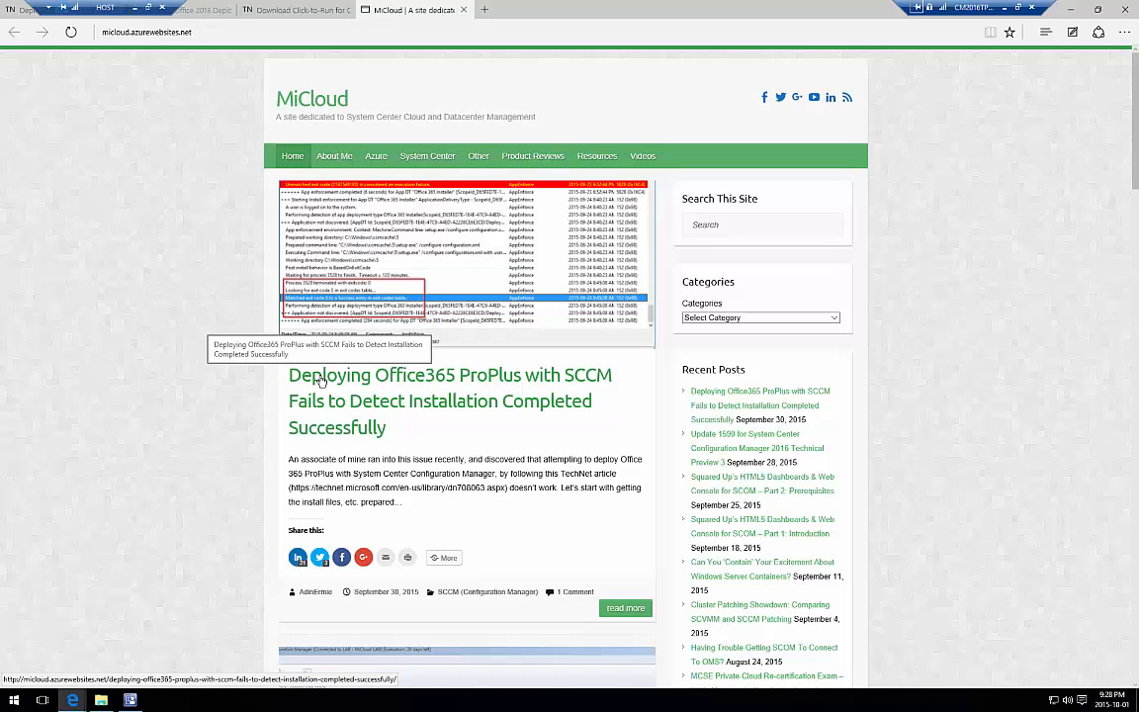
# Open the MiCloud post about Office365 ProPlus detection failing in SCCM and review the title and overview of the related TechNet deployment article.
pyautogui.click(319, 382)
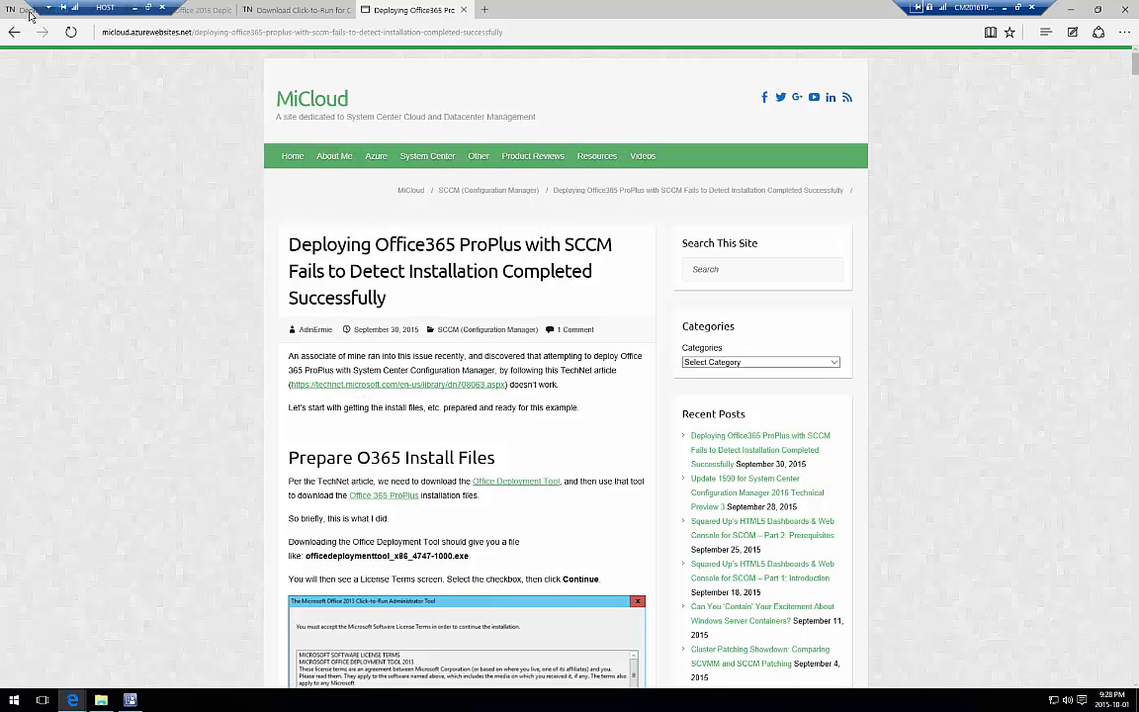
pyautogui.click(364, 390)
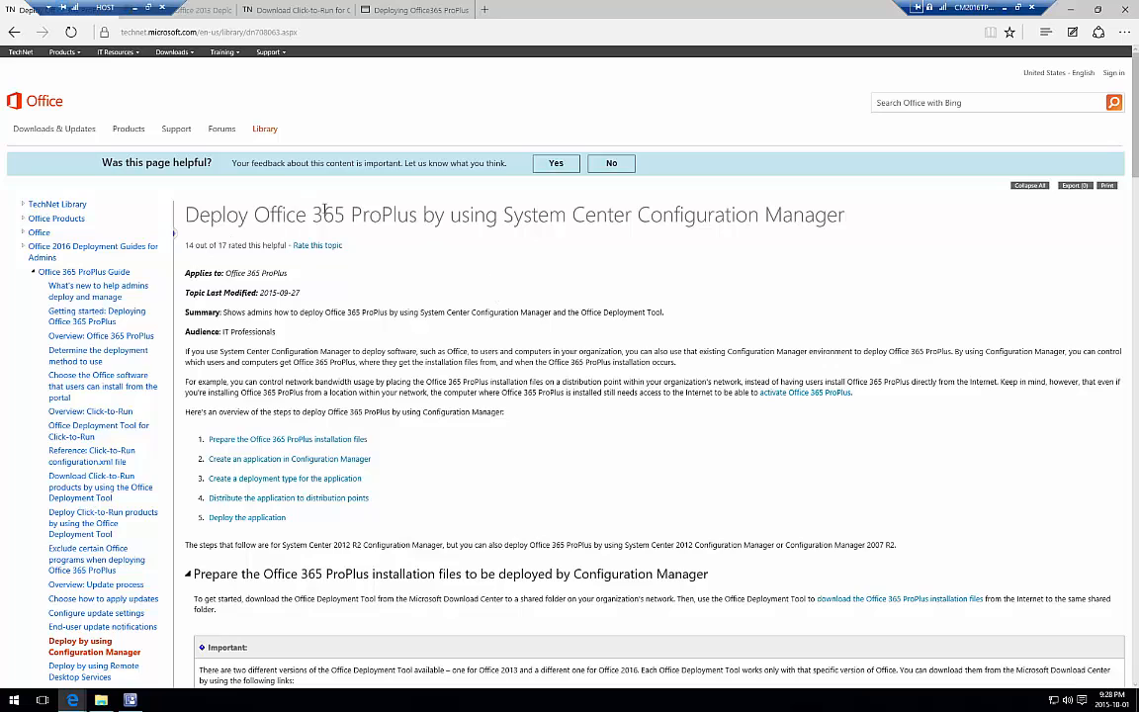
pyautogui.moveTo(254, 215); pyautogui.dragTo(347, 216)
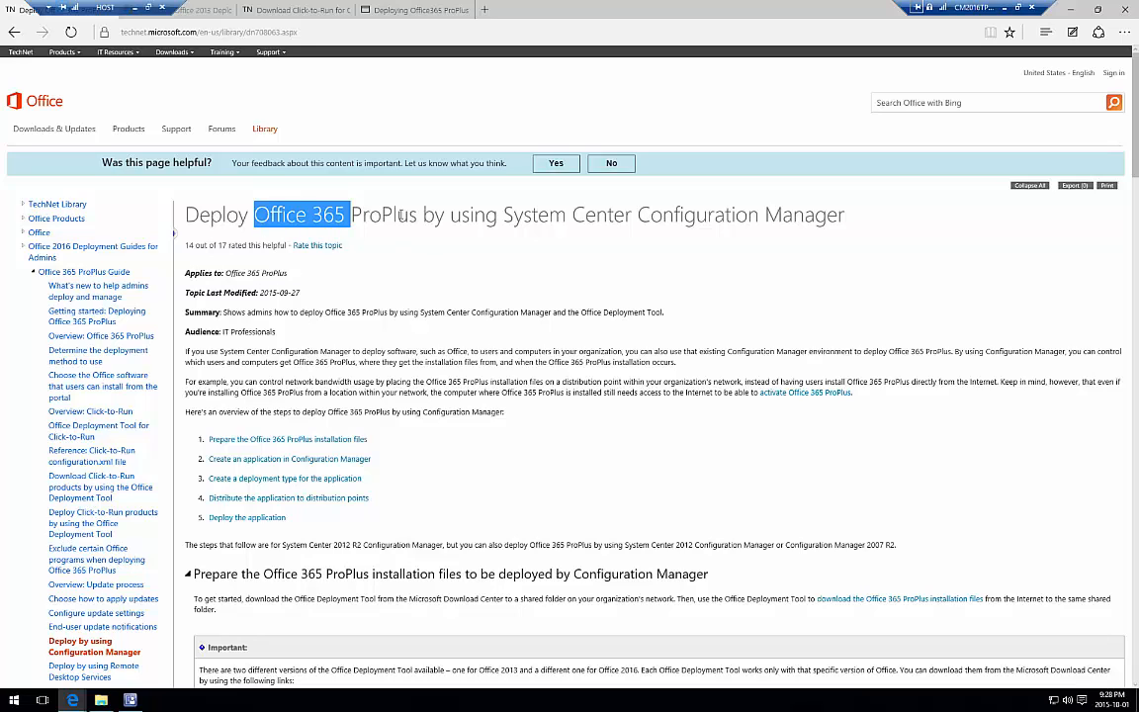
pyautogui.click(403, 216)
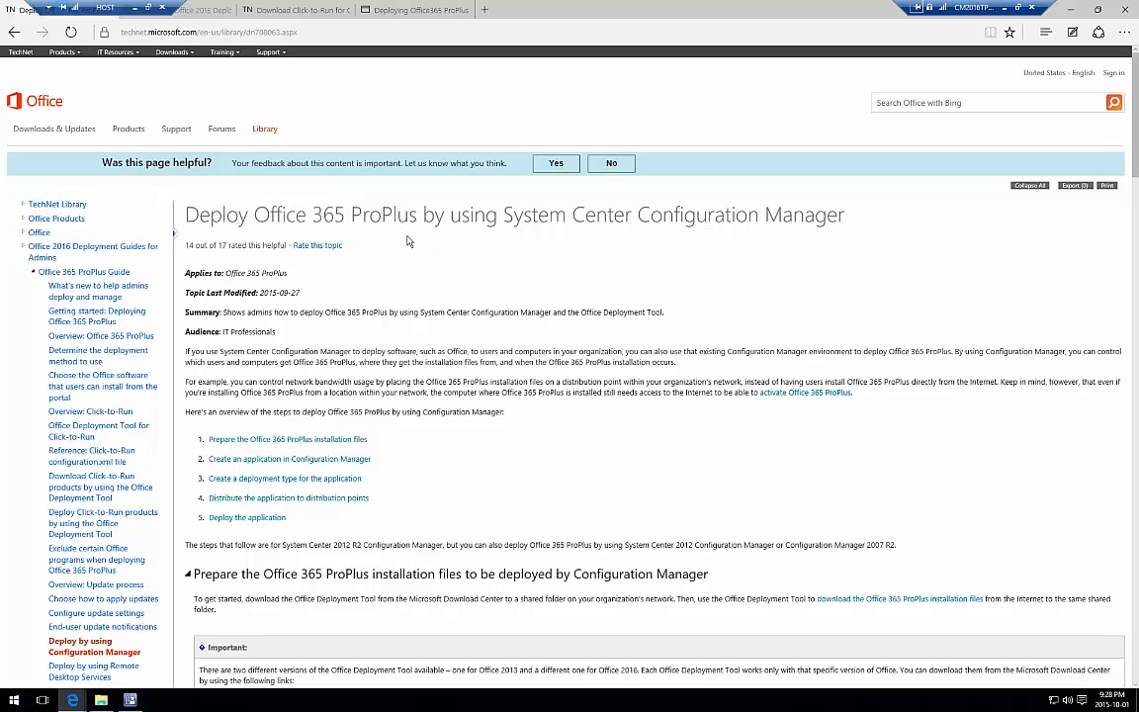
pyautogui.moveTo(504, 215); pyautogui.dragTo(847, 218)
pyautogui.click(655, 297)
pyautogui.scroll(-1, 618, 428)
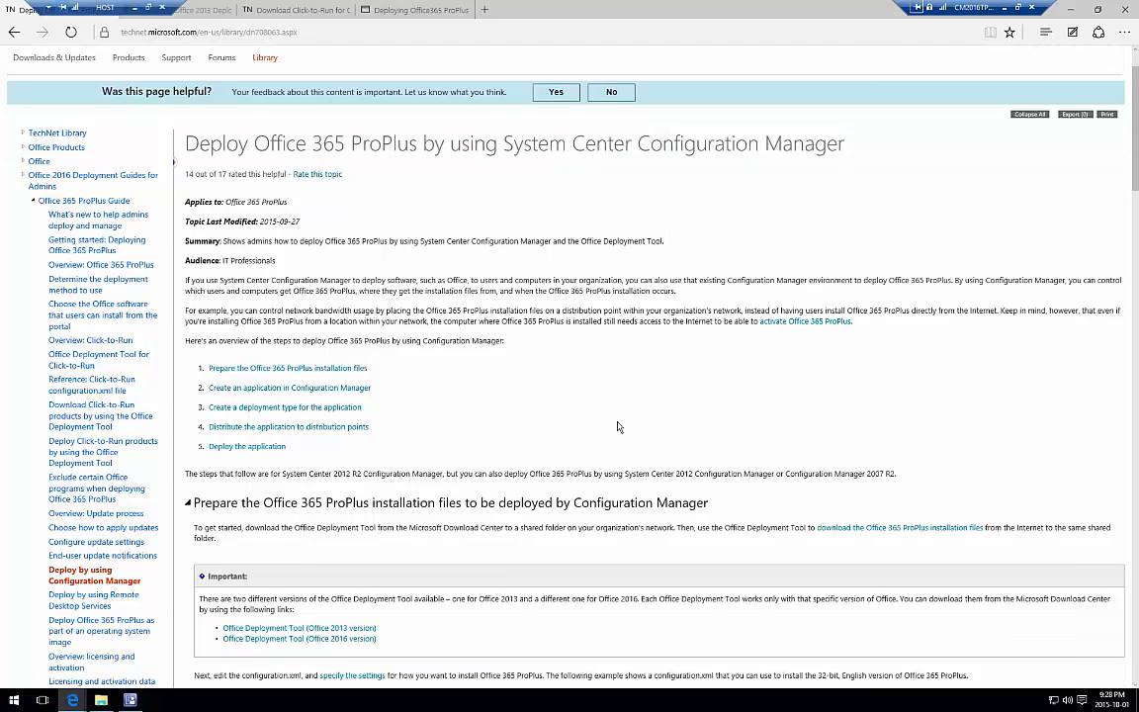
pyautogui.scroll(-1, 618, 428)
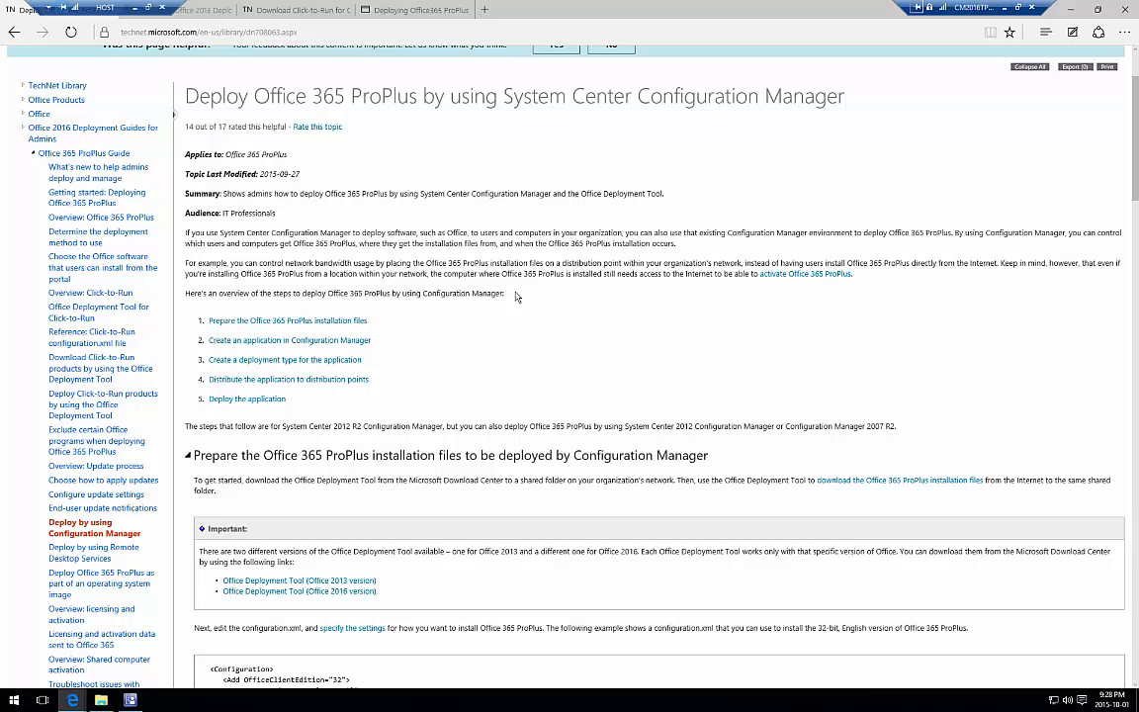
# Examine the article's last-modified date and its instructions for preparing the Office 365 ProPlus installation files with the Office Deployment Tool.
pyautogui.doubleClick(276, 173)
pyautogui.click(295, 183)
pyautogui.moveTo(276, 174); pyautogui.dragTo(311, 173)
pyautogui.click(467, 270)
pyautogui.scroll(-3, 361, 350)
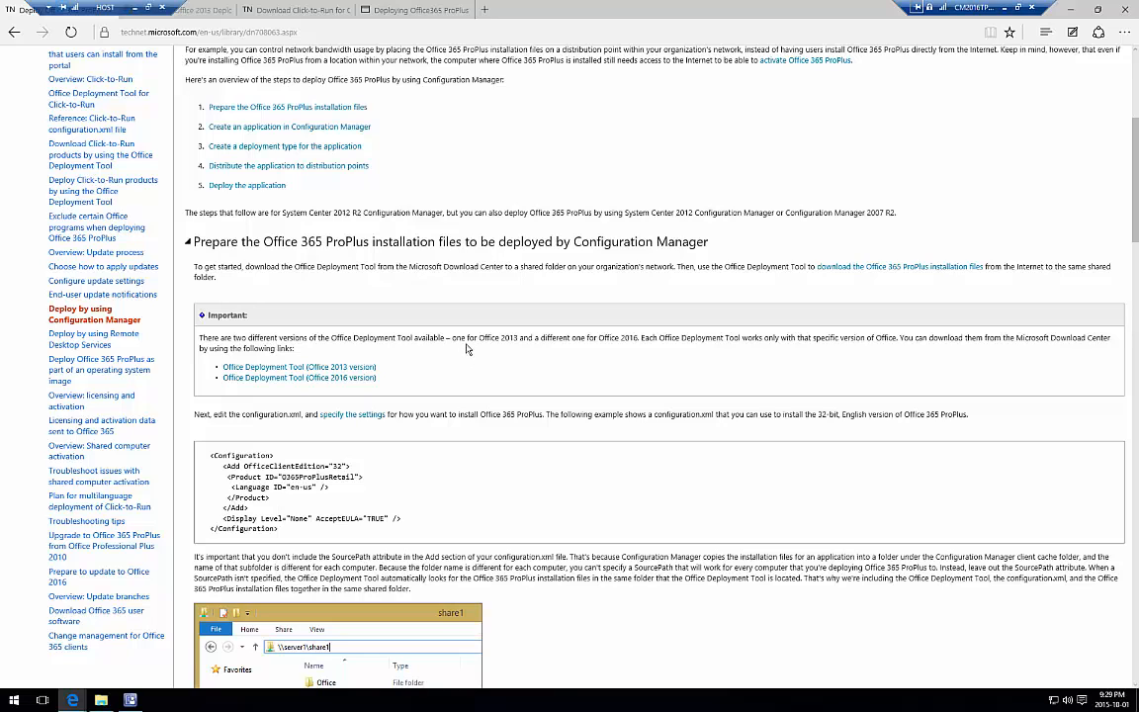
pyautogui.doubleClick(229, 266)
pyautogui.moveTo(294, 266); pyautogui.dragTo(381, 262)
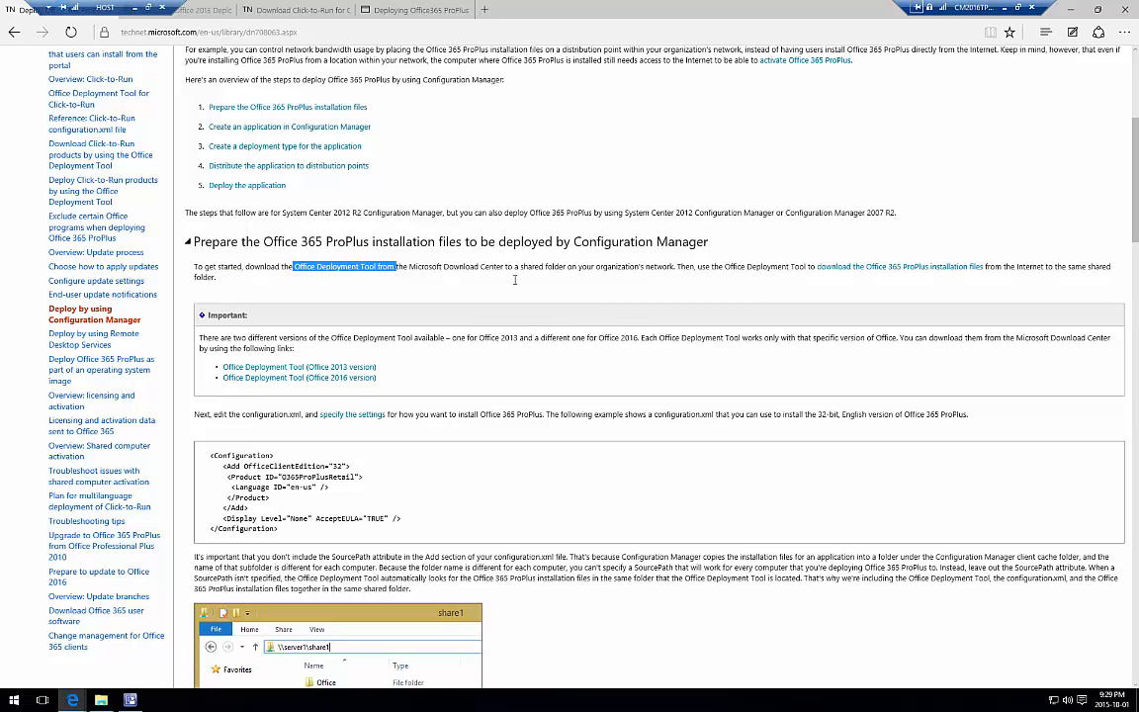
pyautogui.moveTo(725, 266); pyautogui.dragTo(790, 266)
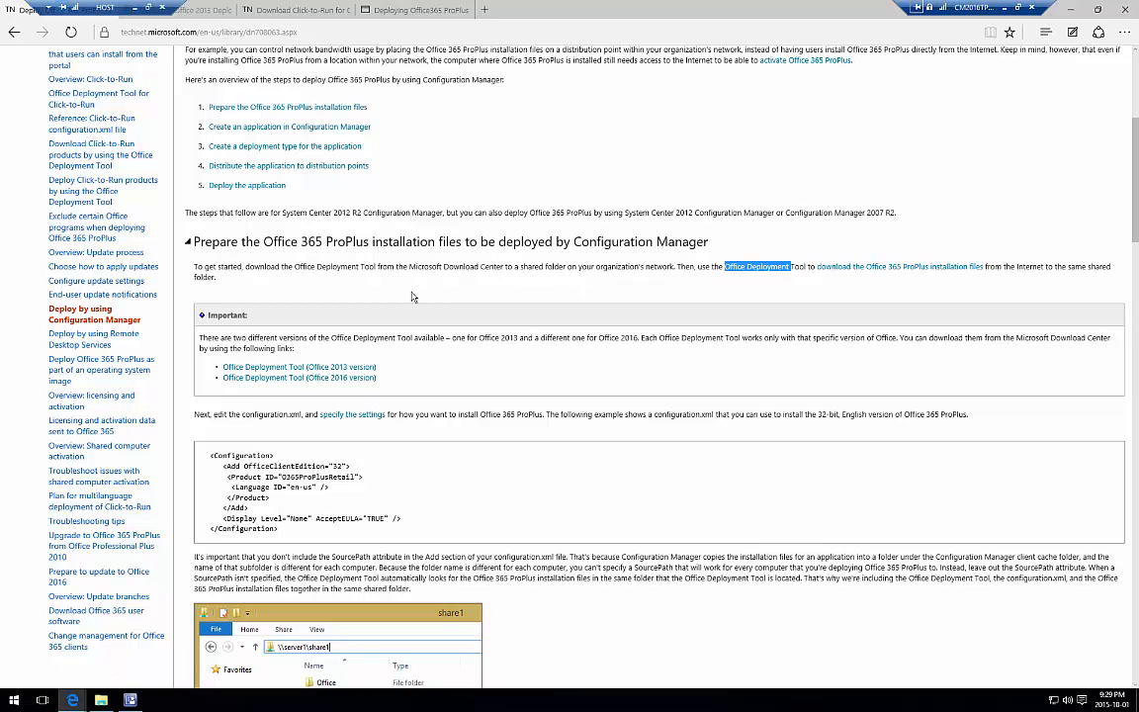
pyautogui.moveTo(295, 269); pyautogui.dragTo(408, 269)
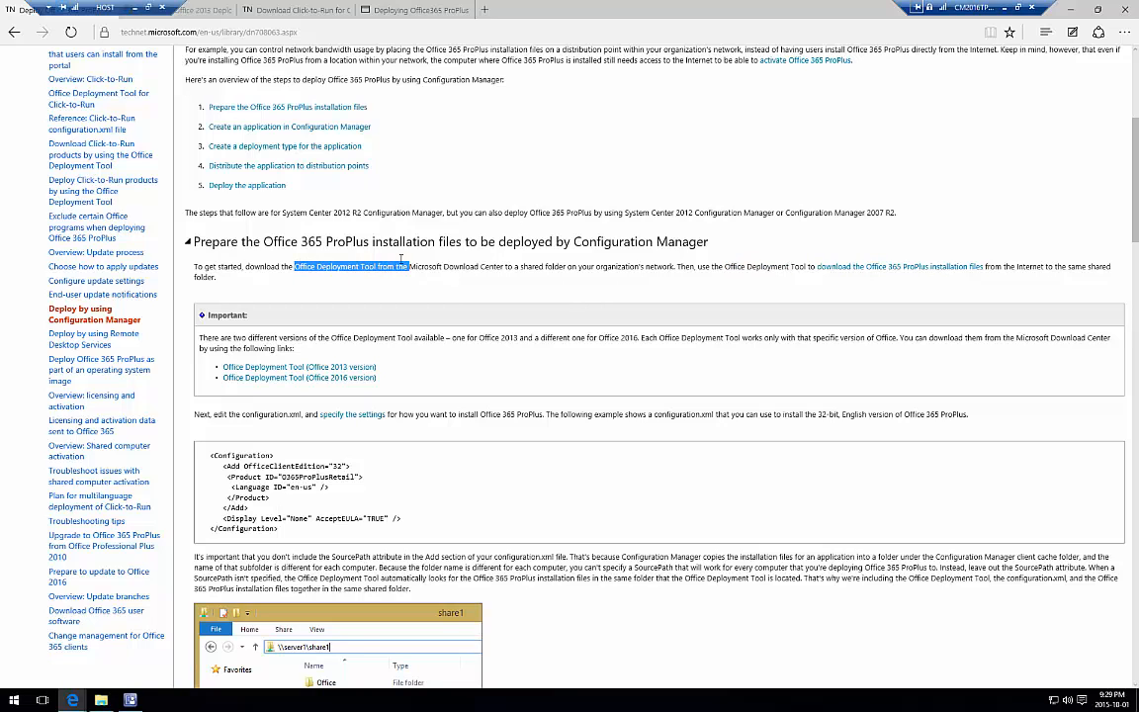
# Download the Office 2013 Deployment Tool for Click-to-Run from the Microsoft Download Center.
pyautogui.click(203, 12)
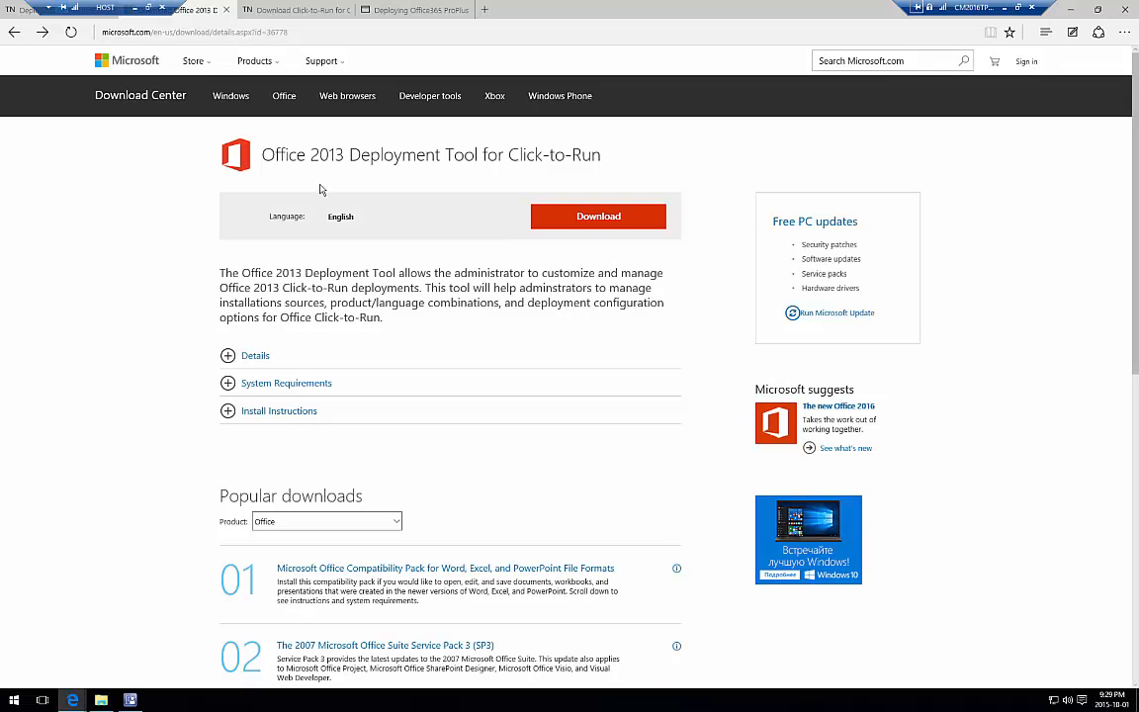
pyautogui.moveTo(305, 154); pyautogui.dragTo(600, 155)
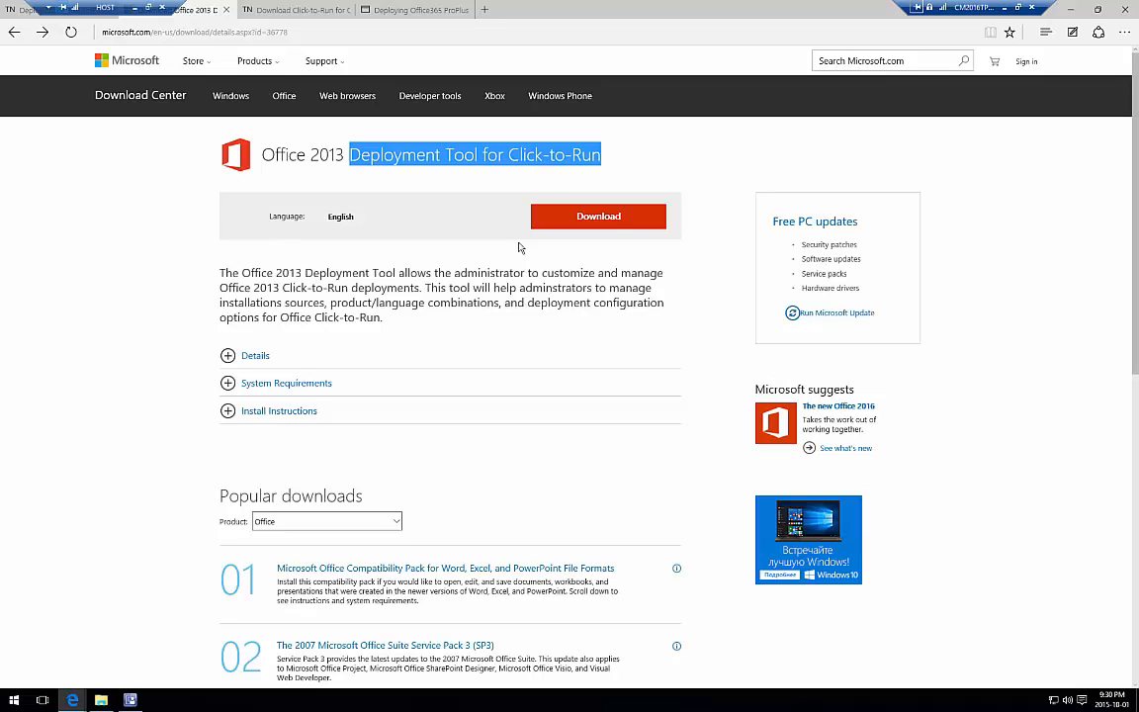
pyautogui.click(601, 219)
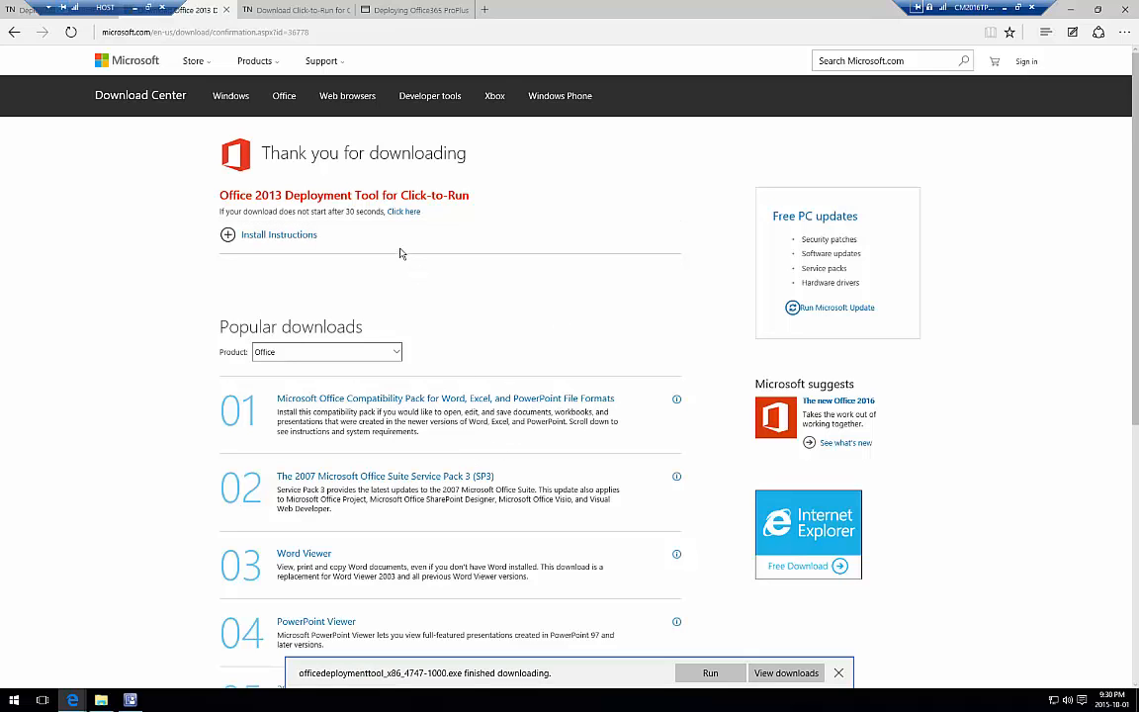
# Check officedeploymenttool_x86_4747-1000.exe in the Downloads folder, and recheck the tool download instruction in the TechNet deployment article.
pyautogui.moveTo(109, 688)
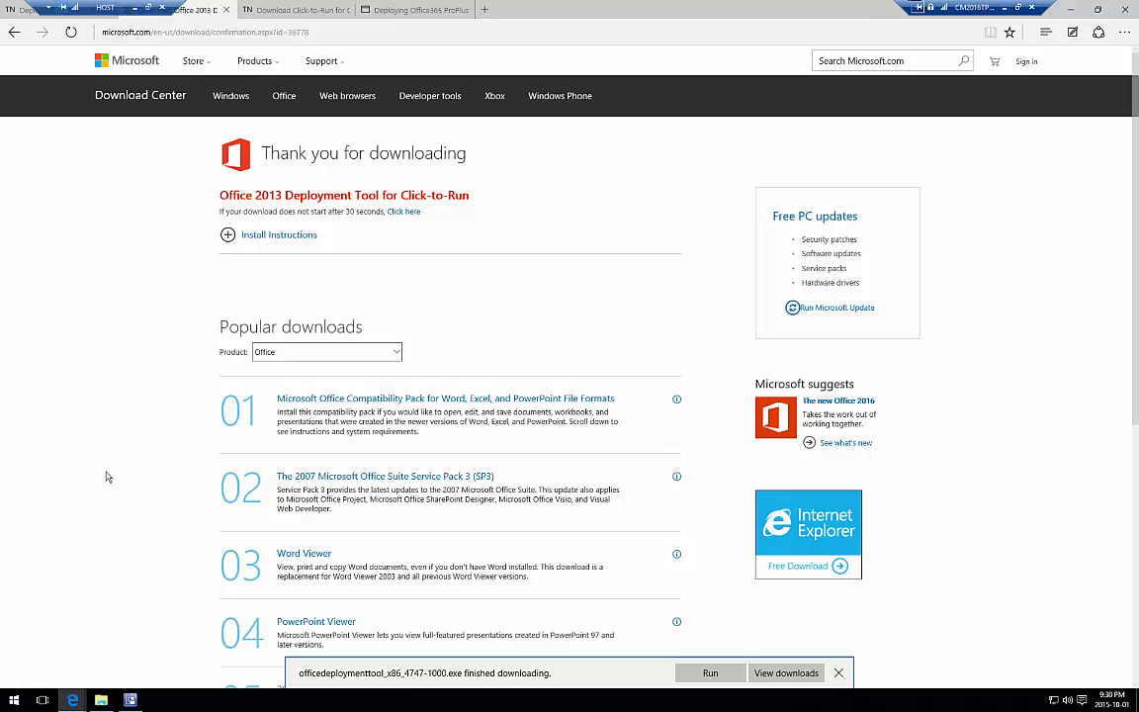
pyautogui.click(101, 701)
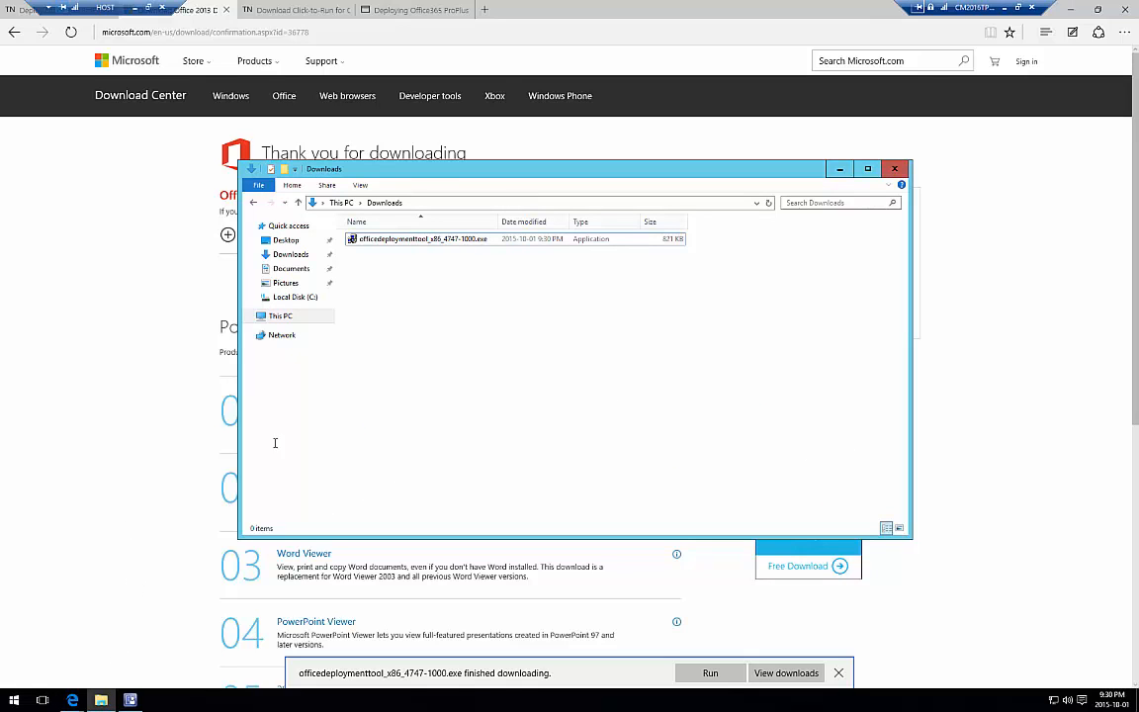
pyautogui.click(447, 243)
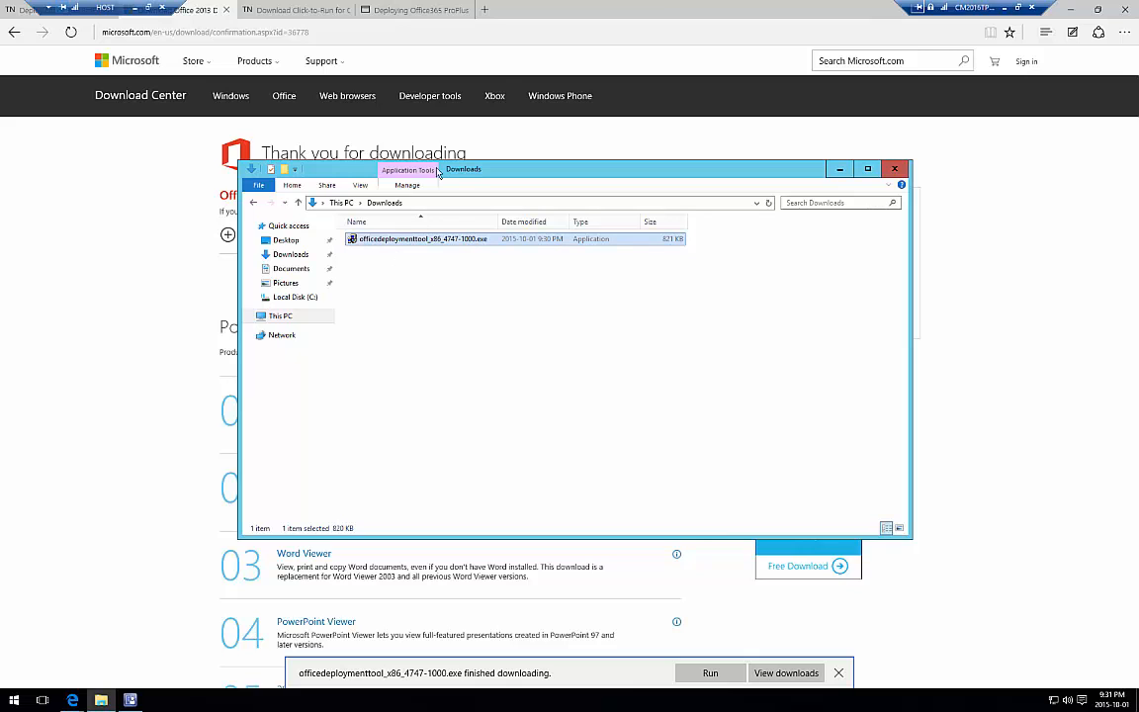
pyautogui.click(168, 209)
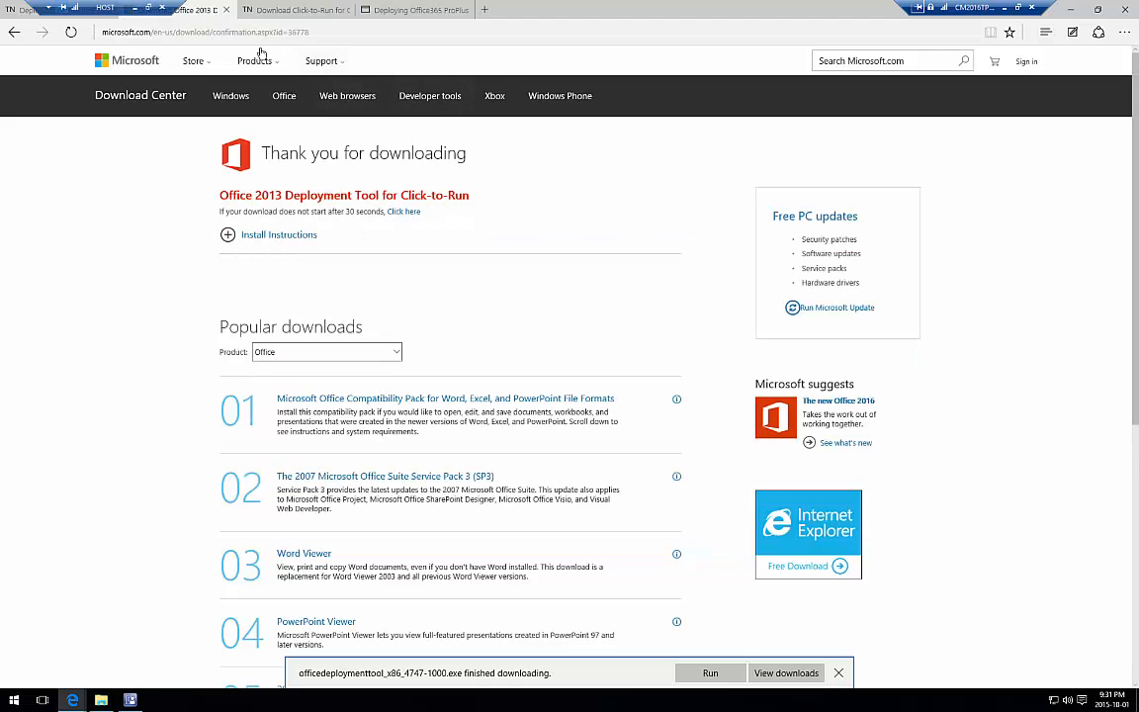
pyautogui.hotkey('alt', 'Left')
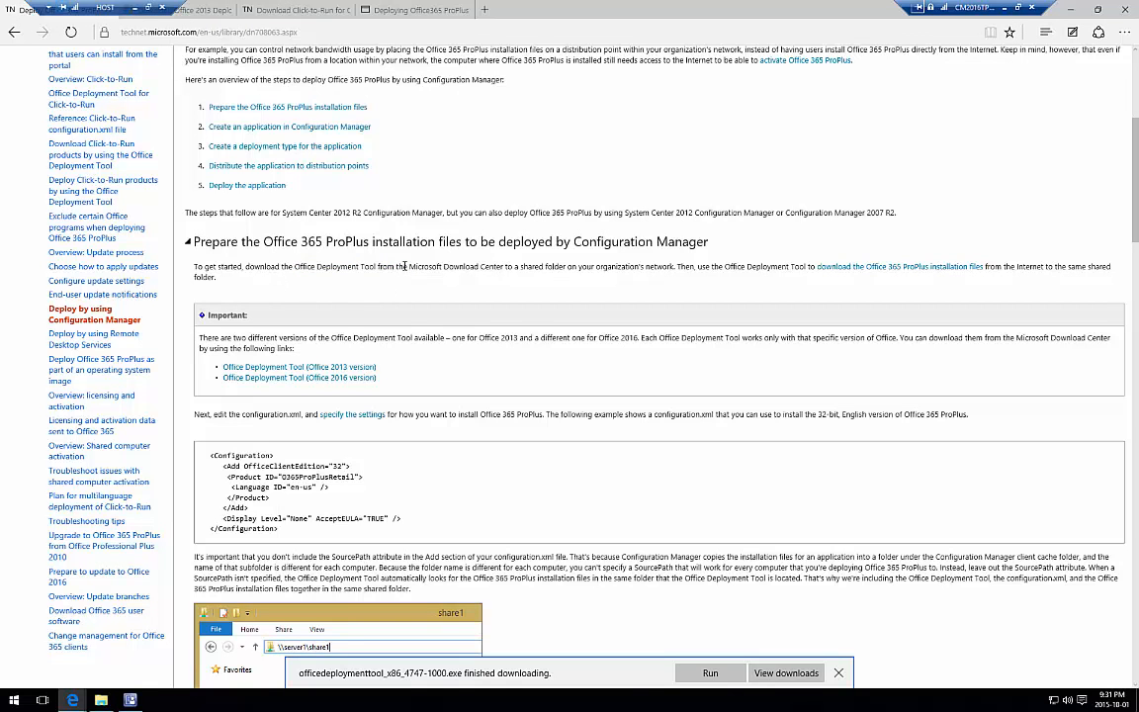
pyautogui.moveTo(246, 266); pyautogui.dragTo(409, 267)
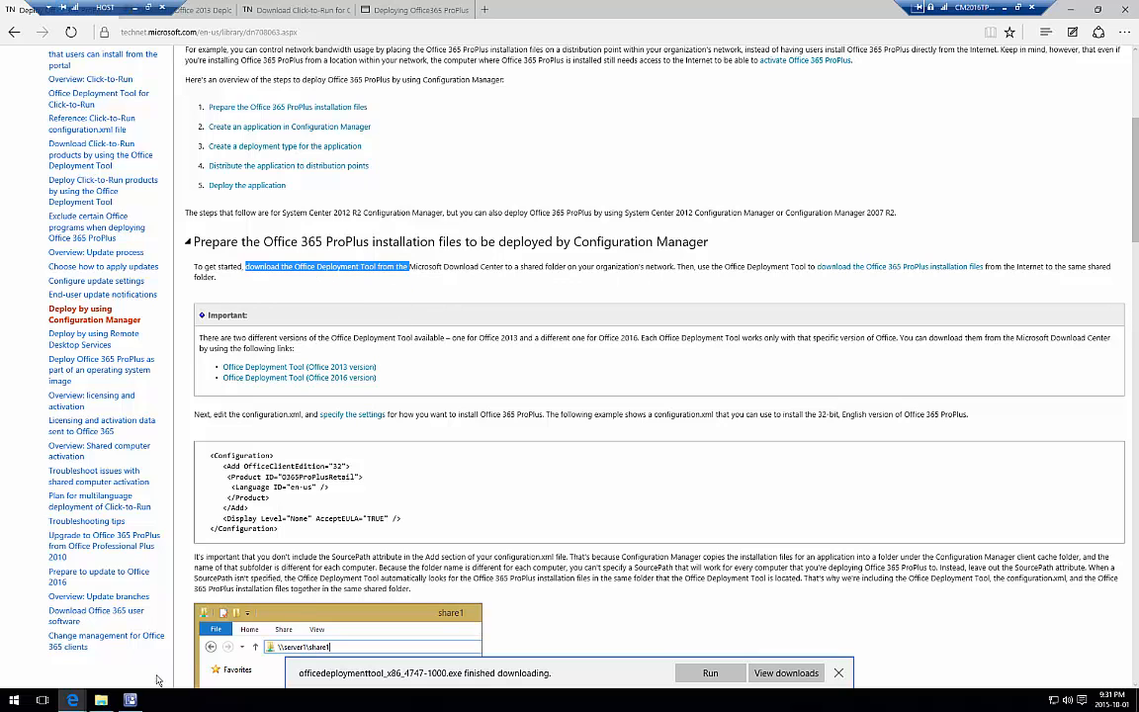
# Run officedeploymenttool_x86_4747-1000.exe from Downloads, allow it to make changes, and accept the Microsoft Software License Terms.
pyautogui.click(101, 700)
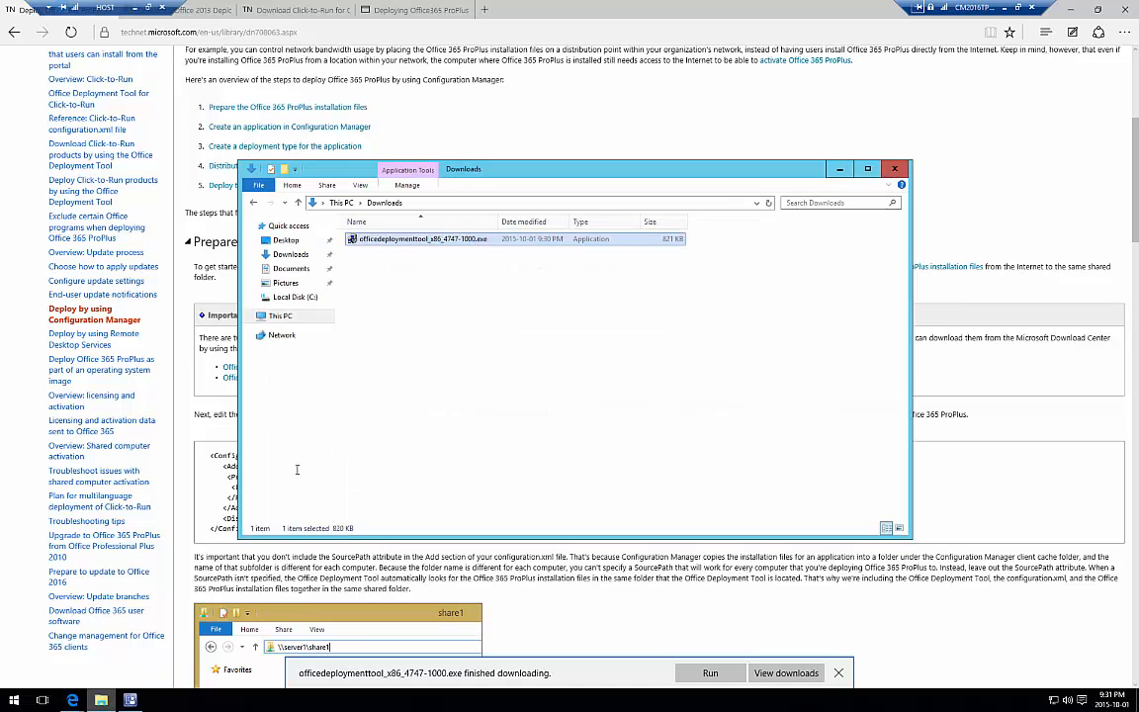
pyautogui.rightClick(455, 250)
pyautogui.click(514, 269)
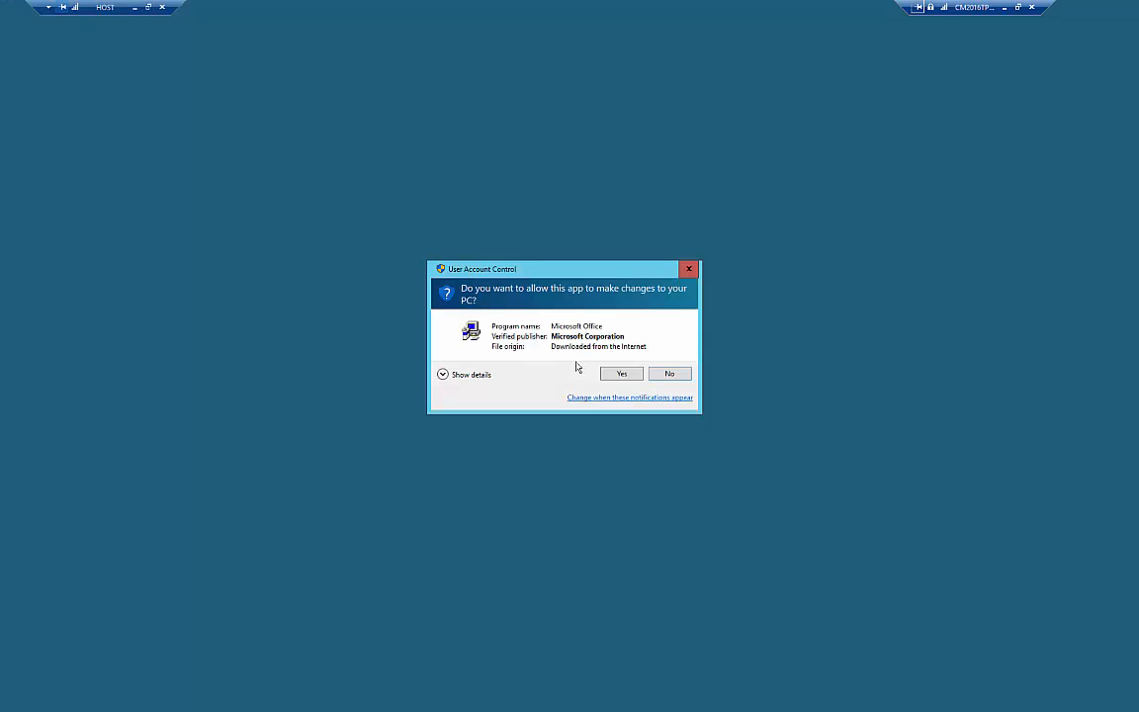
pyautogui.click(620, 375)
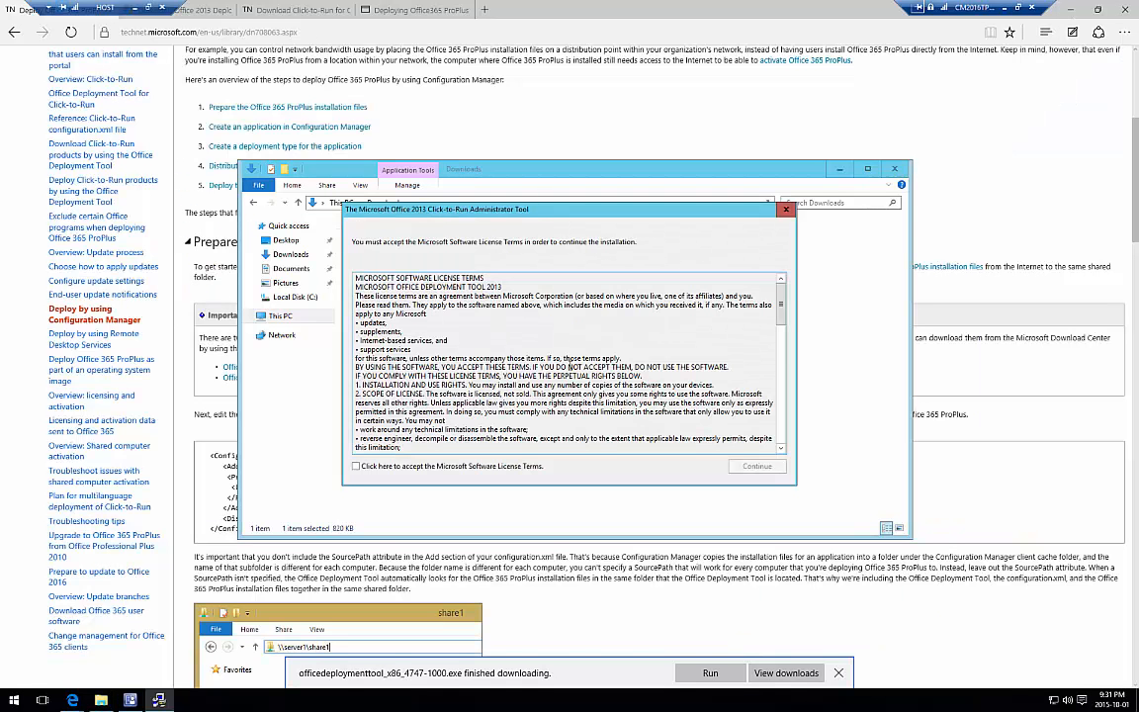
pyautogui.click(407, 468)
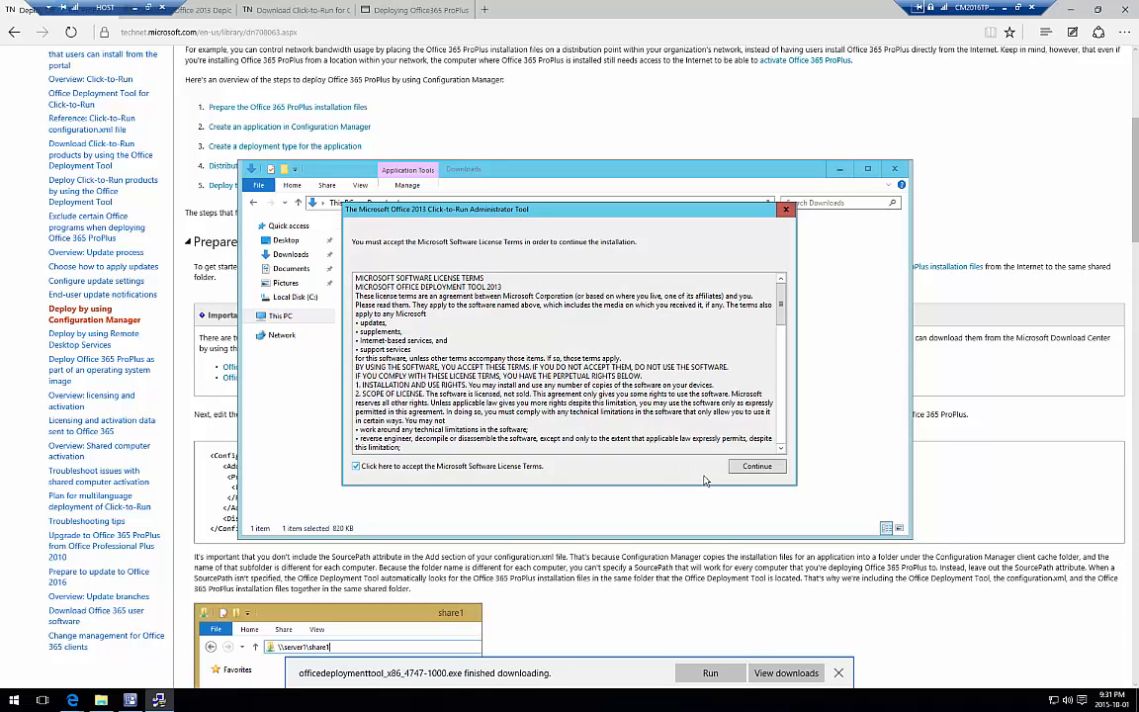
pyautogui.click(757, 466)
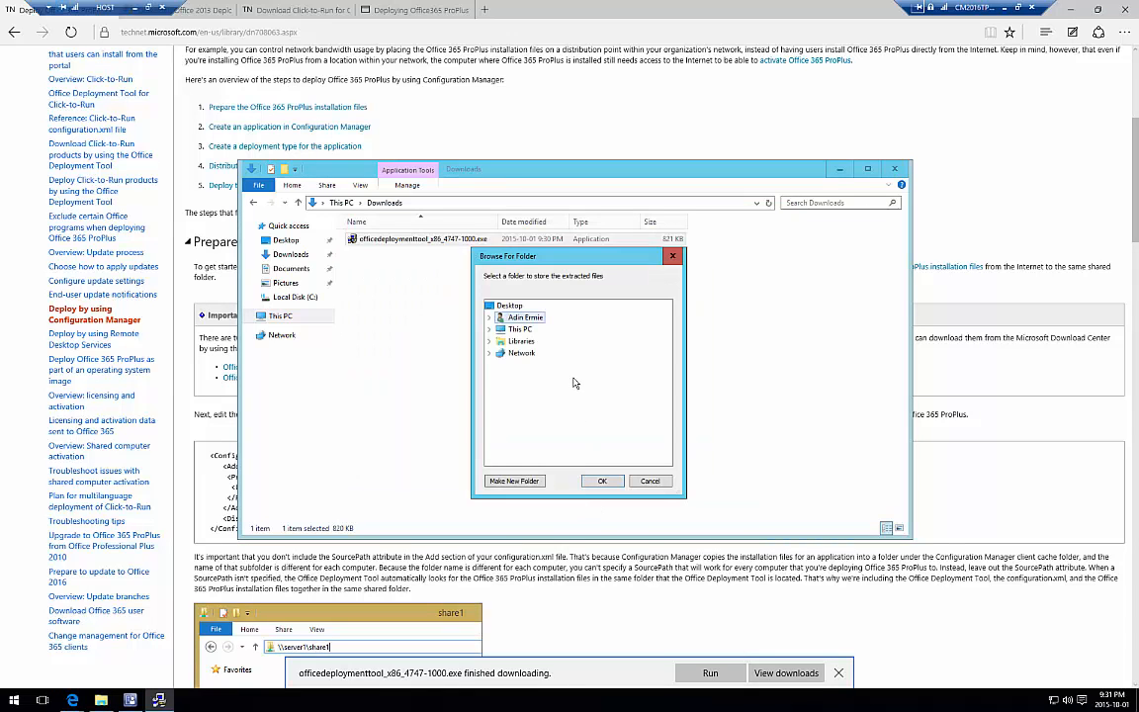
# Extract the deployment tool files into a new folder named O365 inside the Downloads folder.
pyautogui.click(489, 317)
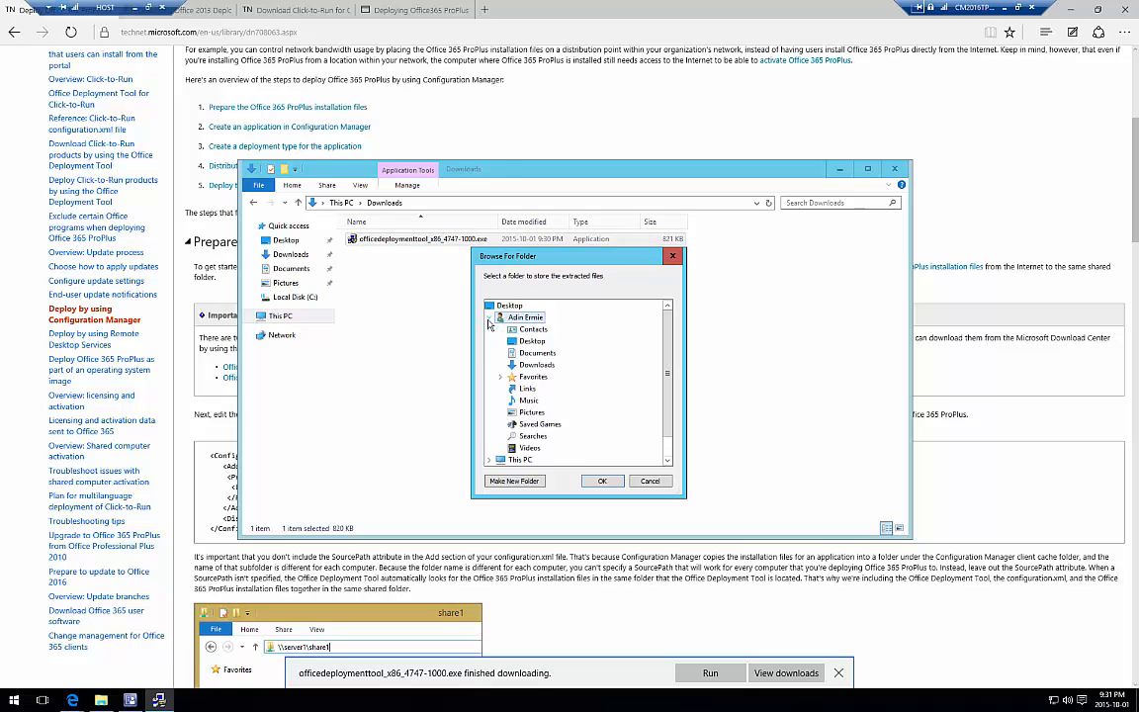
pyautogui.click(532, 366)
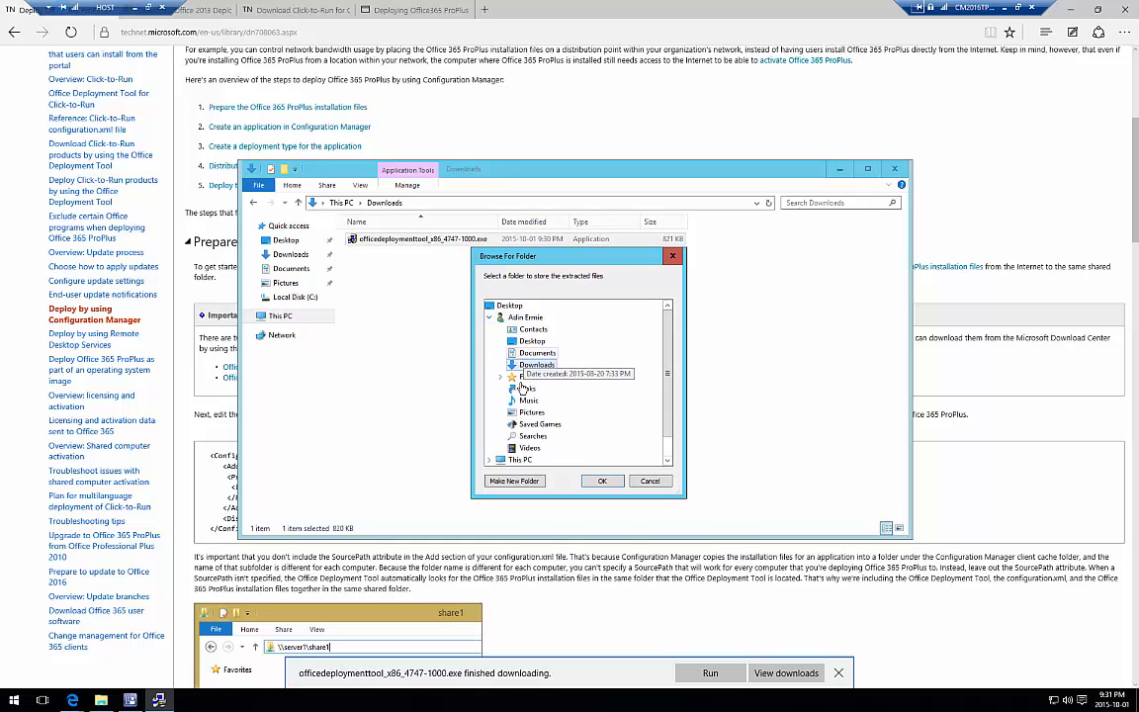
pyautogui.click(515, 481)
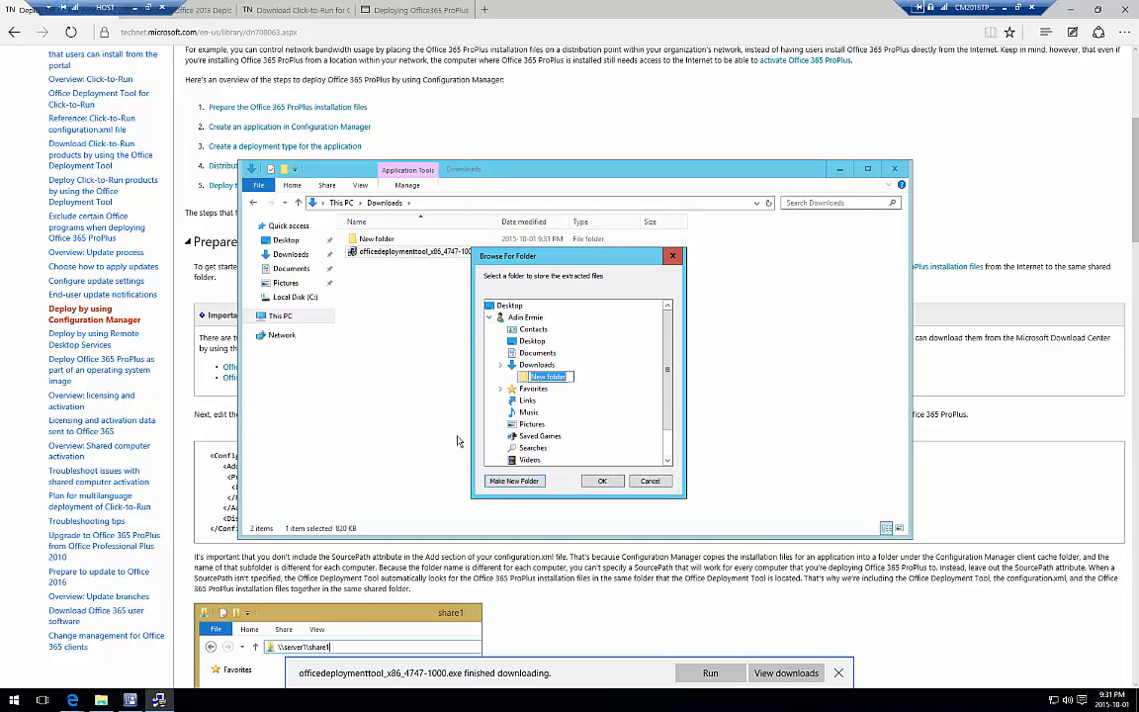
pyautogui.write('O365')
pyautogui.press('Return')
pyautogui.press('Return')
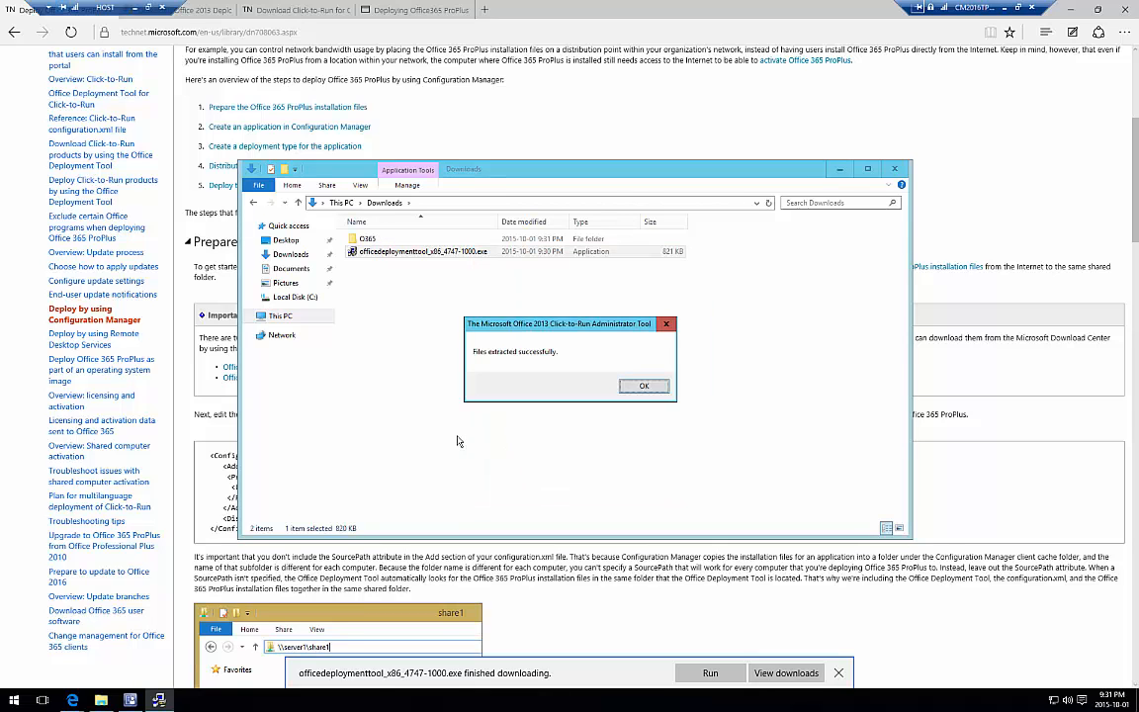
pyautogui.click(643, 386)
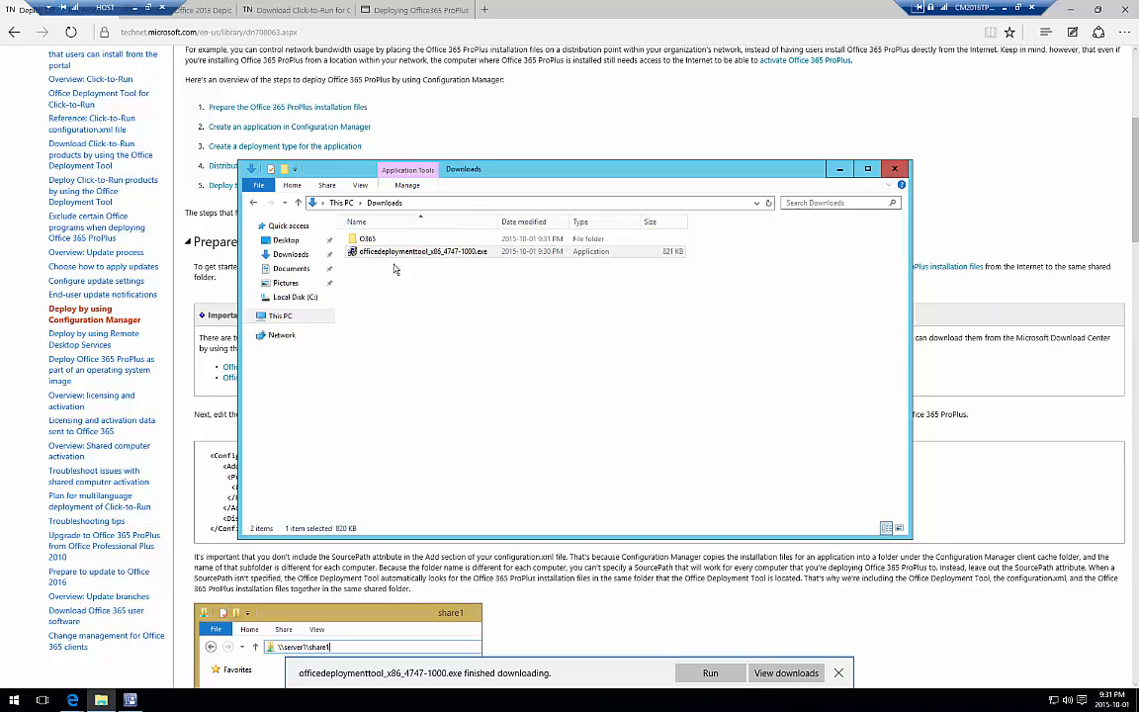
# Open the O365 folder and inspect the extracted setup.exe and configuration.xml files.
pyautogui.doubleClick(367, 239)
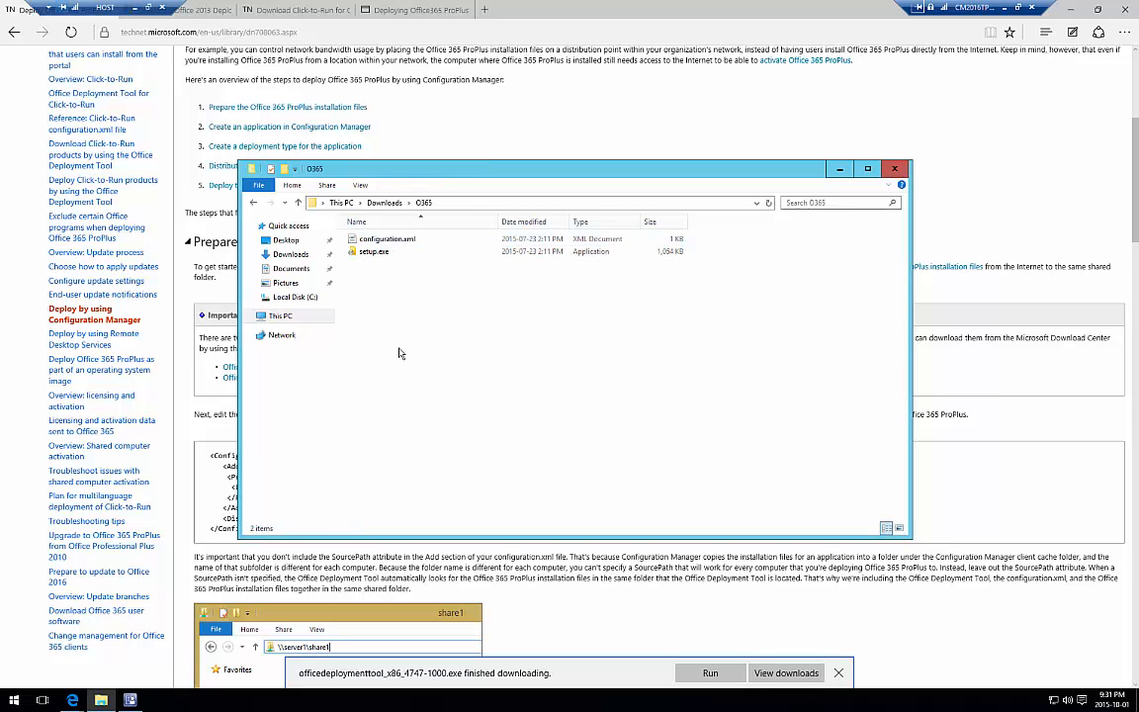
pyautogui.click(371, 251)
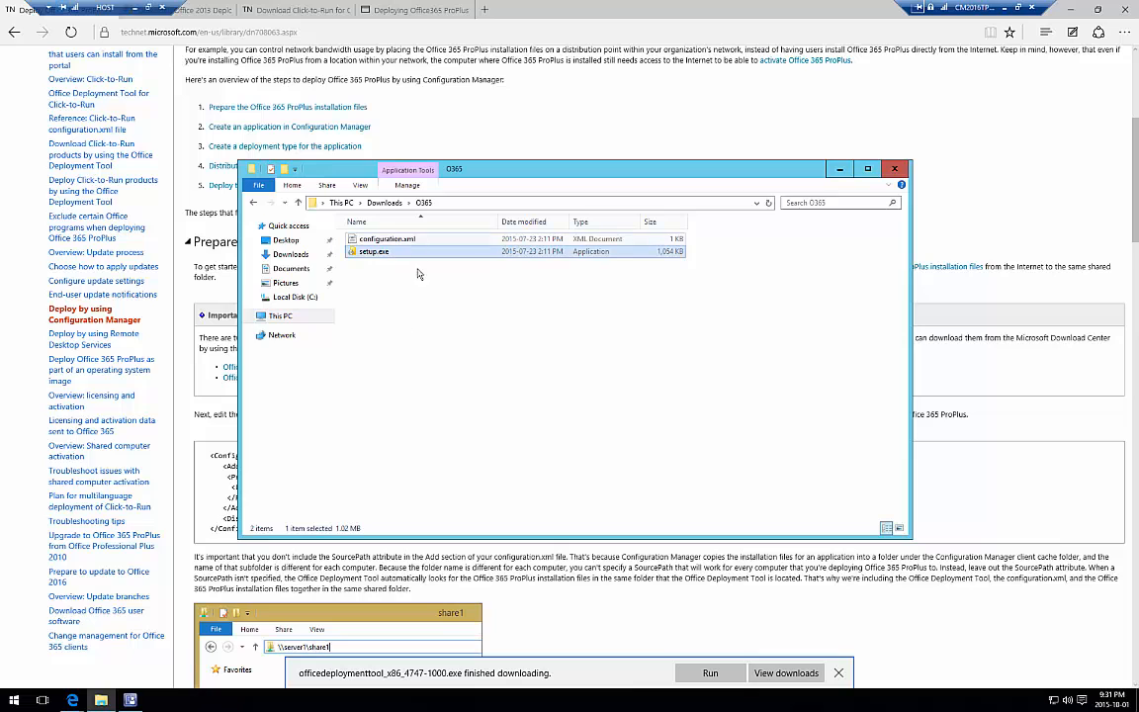
pyautogui.press('Up')
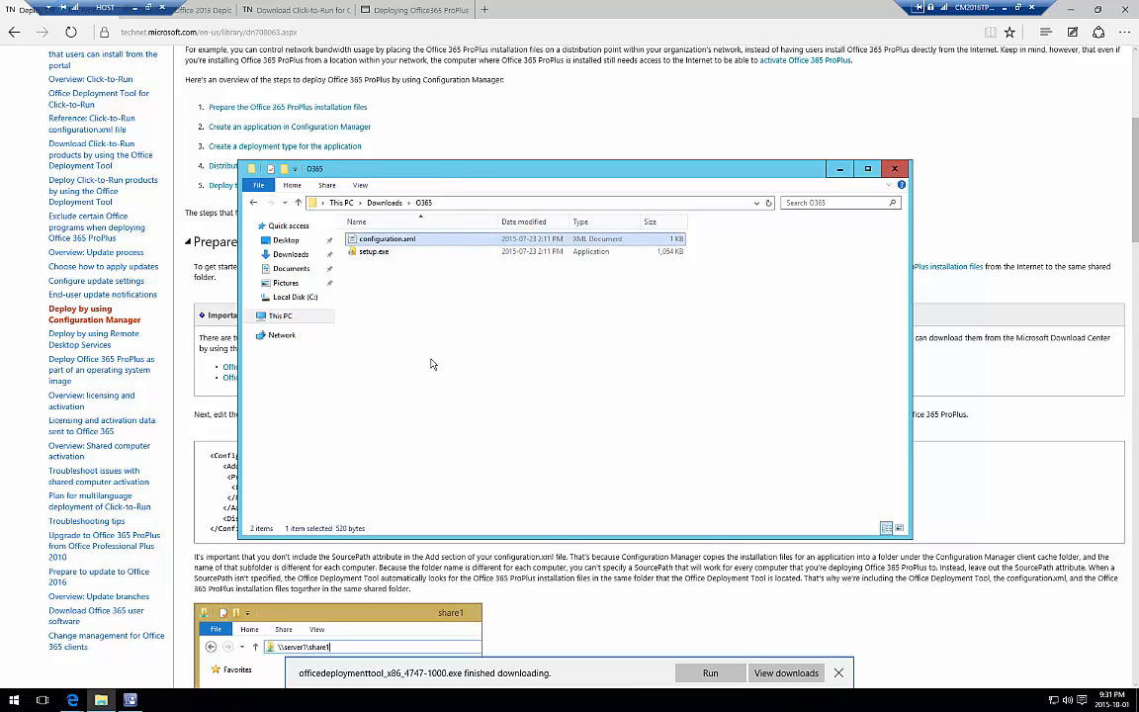
# Return to the TechNet deployment article and consult the related article on downloading Click-to-Run for Office 365 products with the Office Deployment Tool.
pyautogui.click(27, 19)
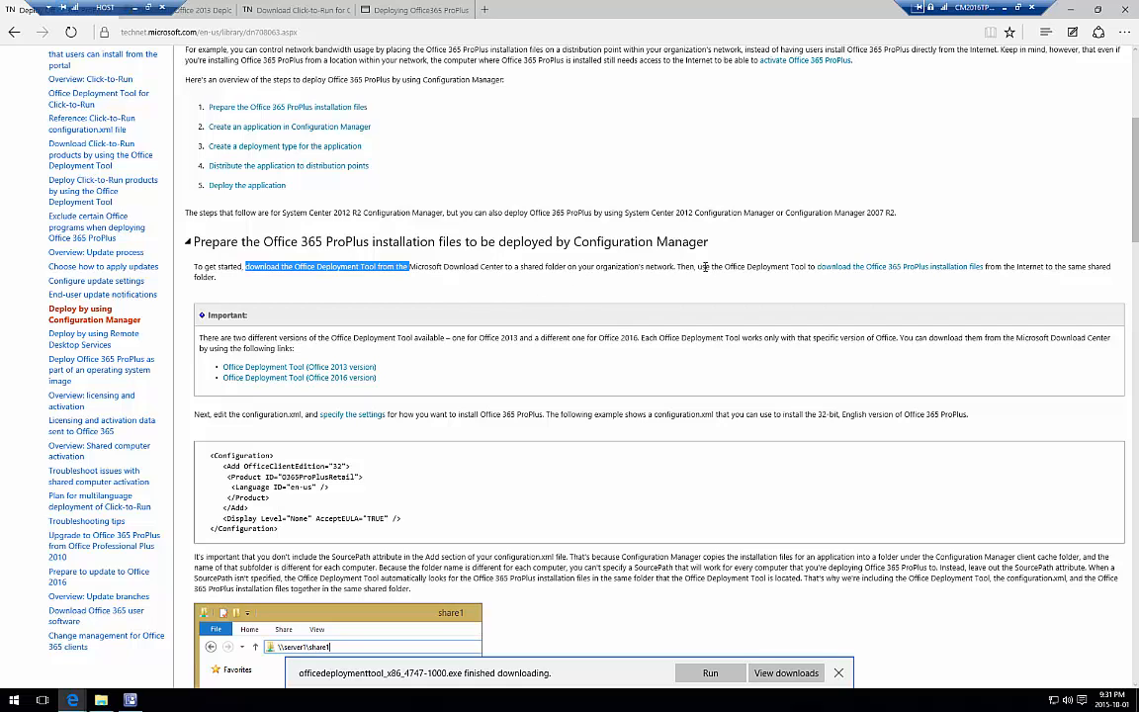
pyautogui.moveTo(724, 267); pyautogui.dragTo(788, 267)
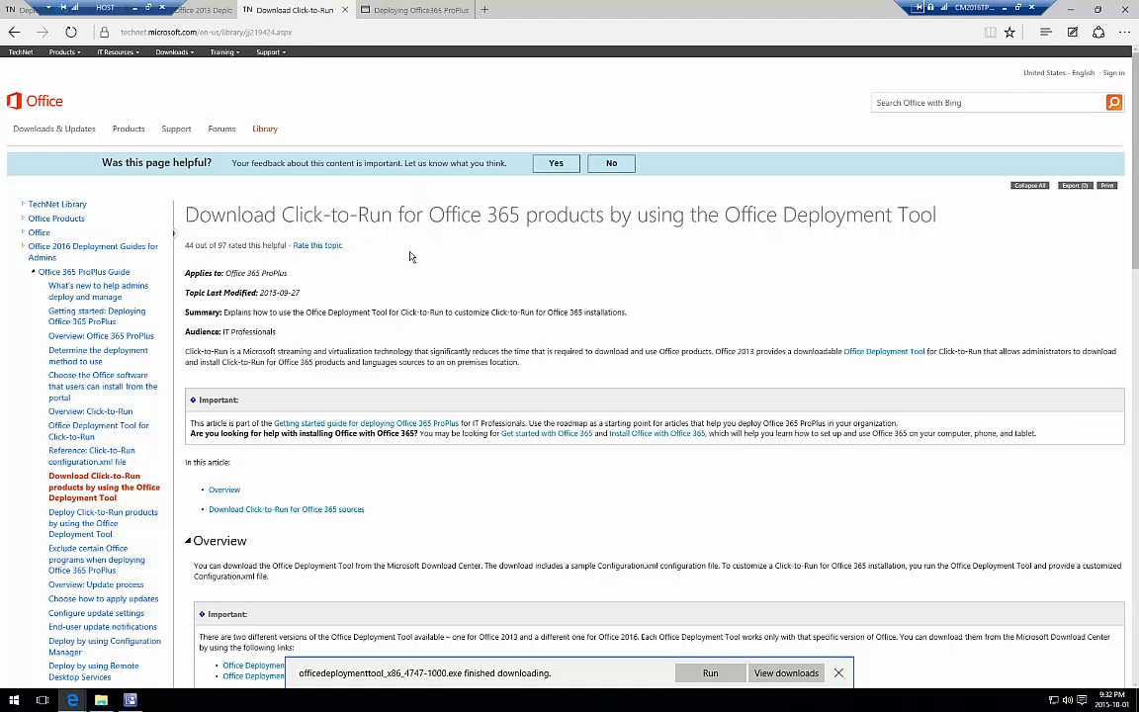
pyautogui.scroll(-1, 371, 232)
pyautogui.moveTo(723, 167); pyautogui.dragTo(897, 168)
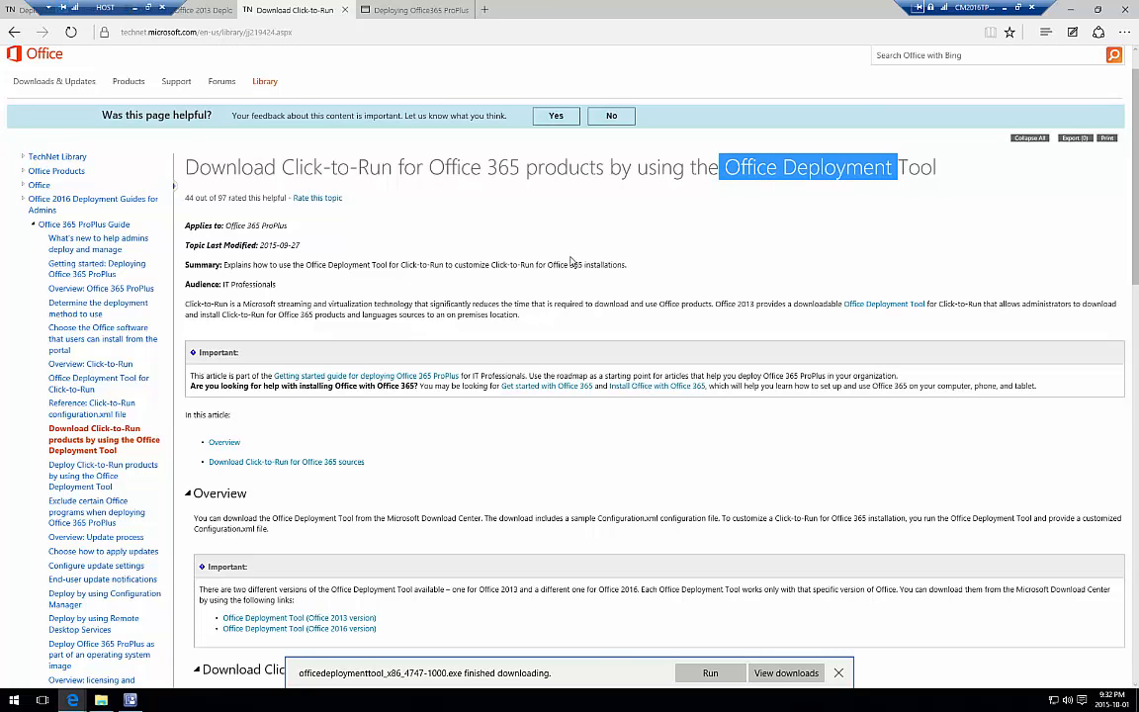
# Dismiss the download notification and examine the article's /download command syntax and its setup.exe example with the Configuration.xml path.
pyautogui.scroll(-2, 488, 287)
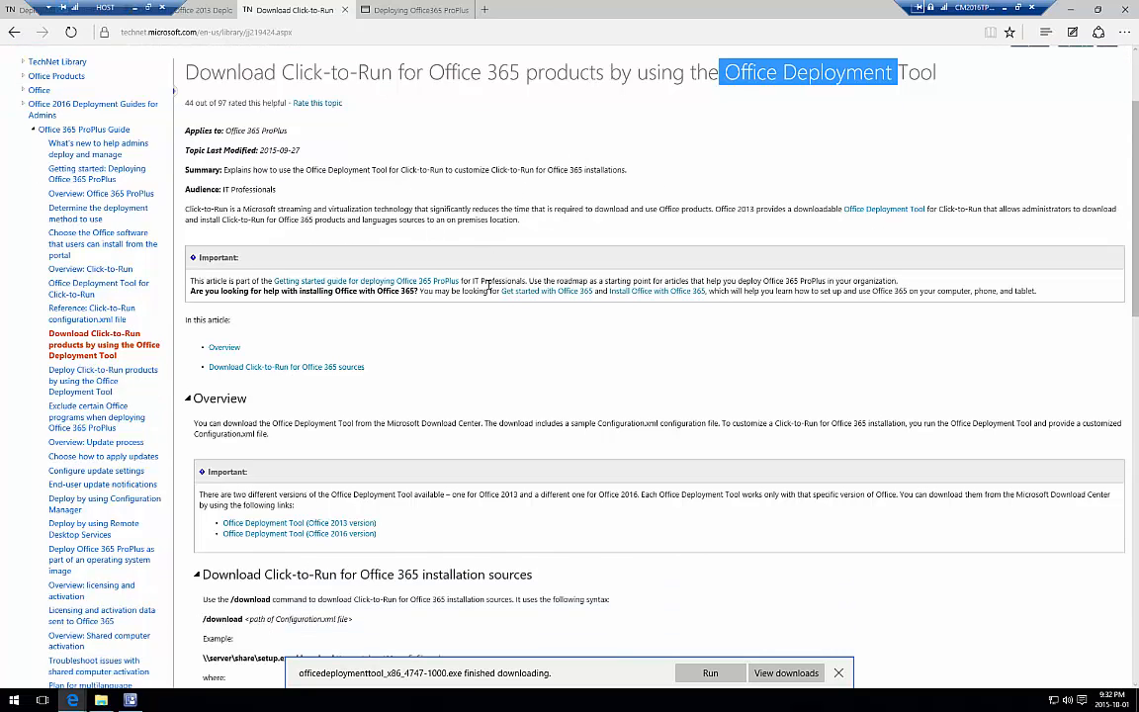
pyautogui.click(839, 672)
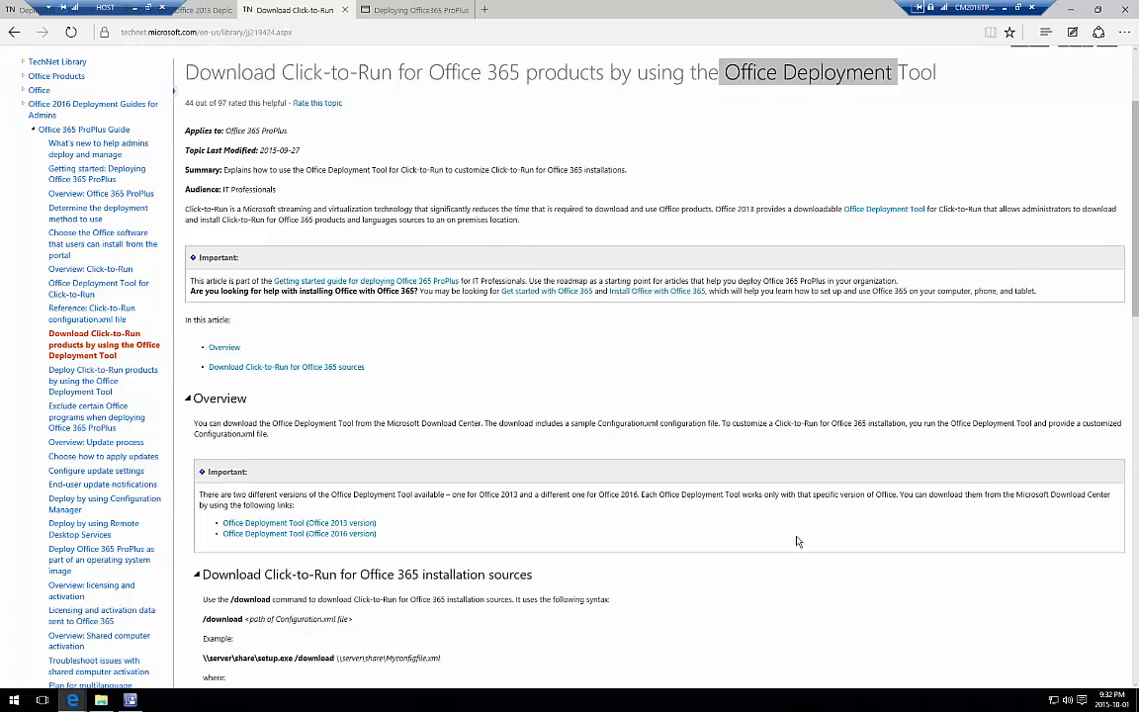
pyautogui.moveTo(234, 658); pyautogui.dragTo(371, 657)
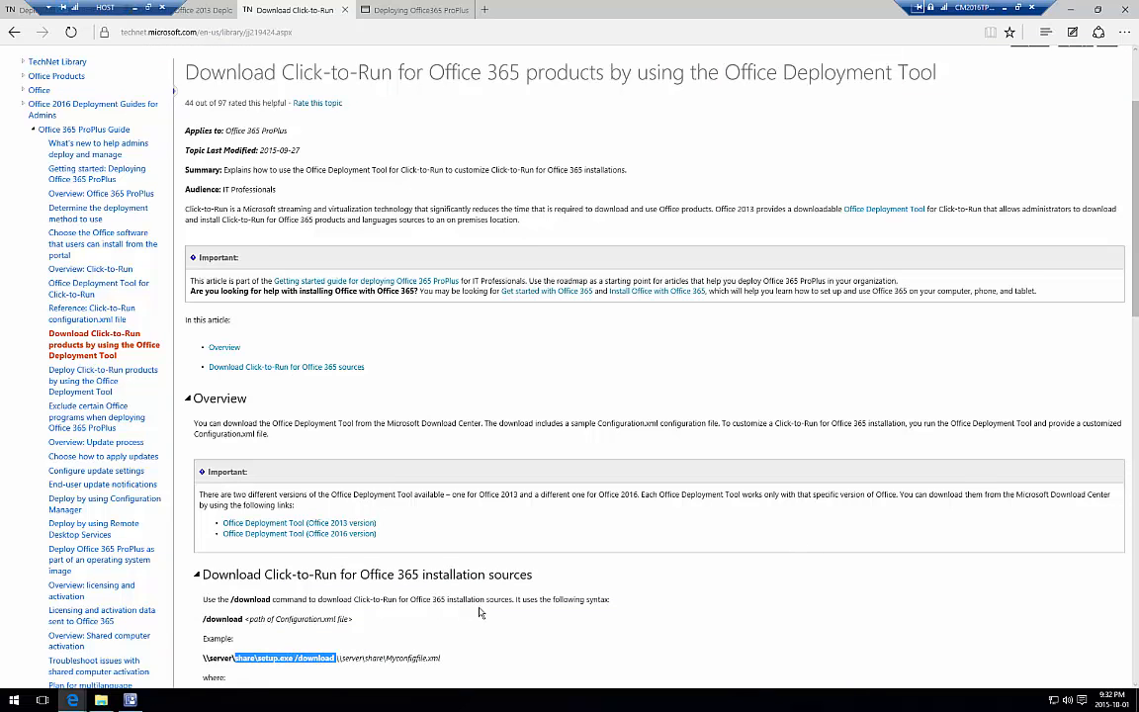
pyautogui.scroll(-2, 482, 607)
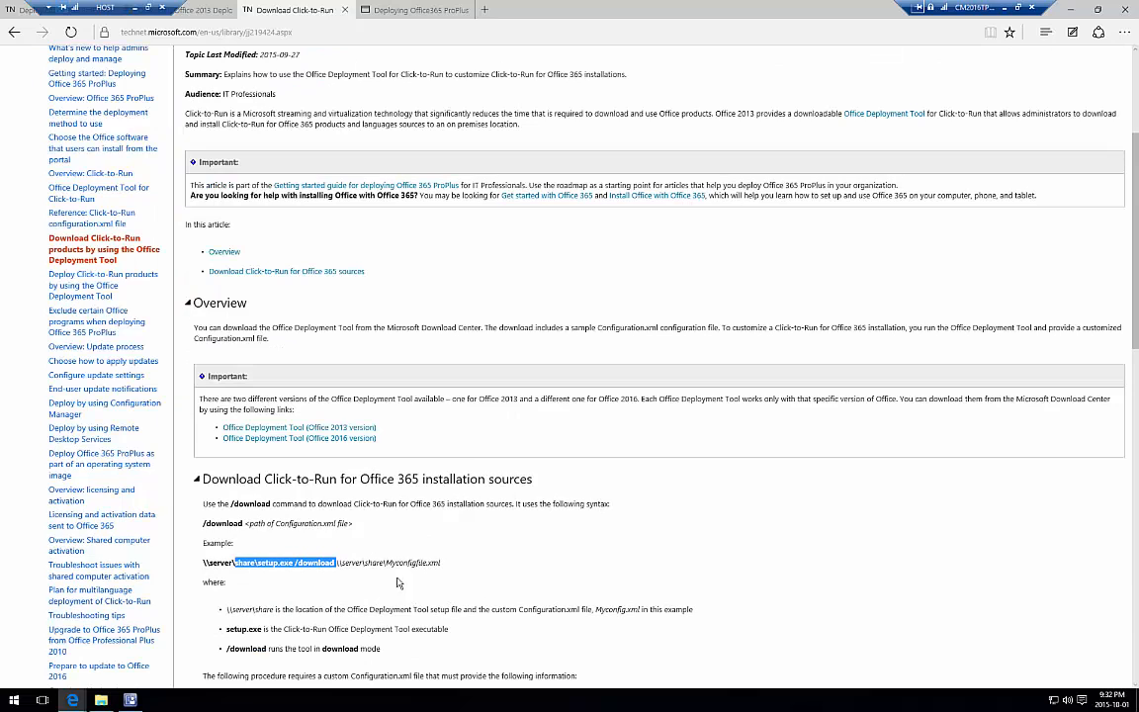
pyautogui.moveTo(365, 563); pyautogui.dragTo(443, 556)
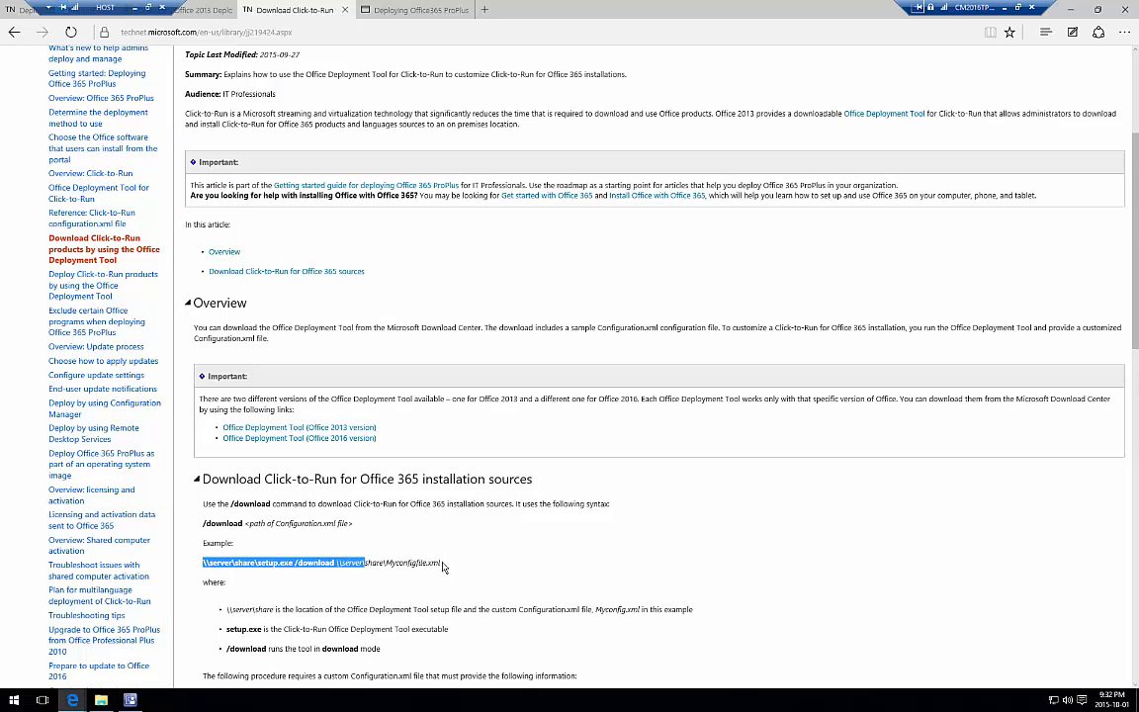
pyautogui.click(443, 566)
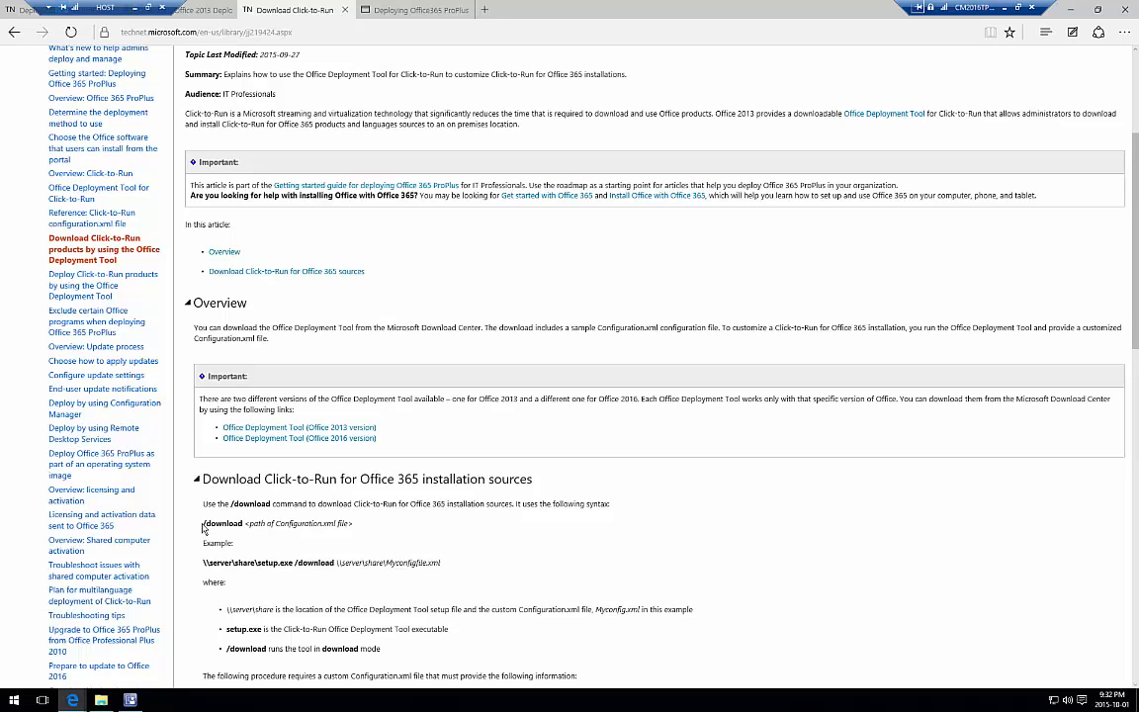
pyautogui.moveTo(203, 523); pyautogui.dragTo(246, 524)
pyautogui.click(245, 525)
pyautogui.moveTo(245, 524); pyautogui.dragTo(352, 529)
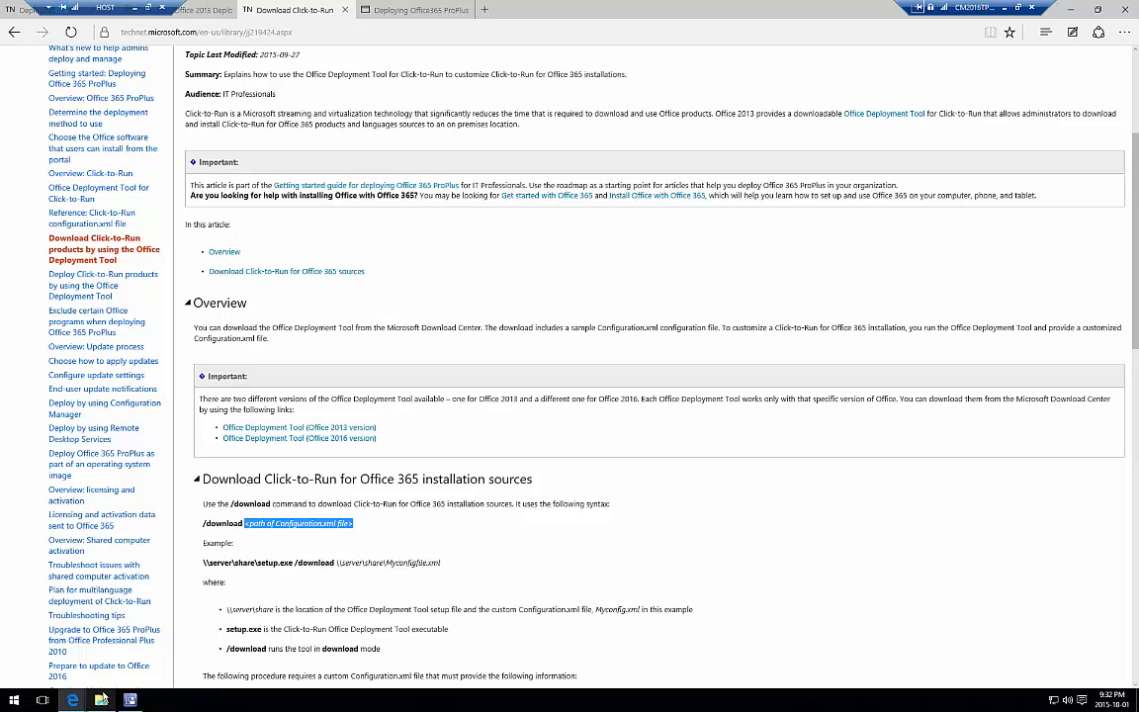
# Open configuration.xml from the O365 folder for editing in Notepad and inspect its commented-out Add and Updates entries.
pyautogui.click(101, 699)
pyautogui.rightClick(402, 243)
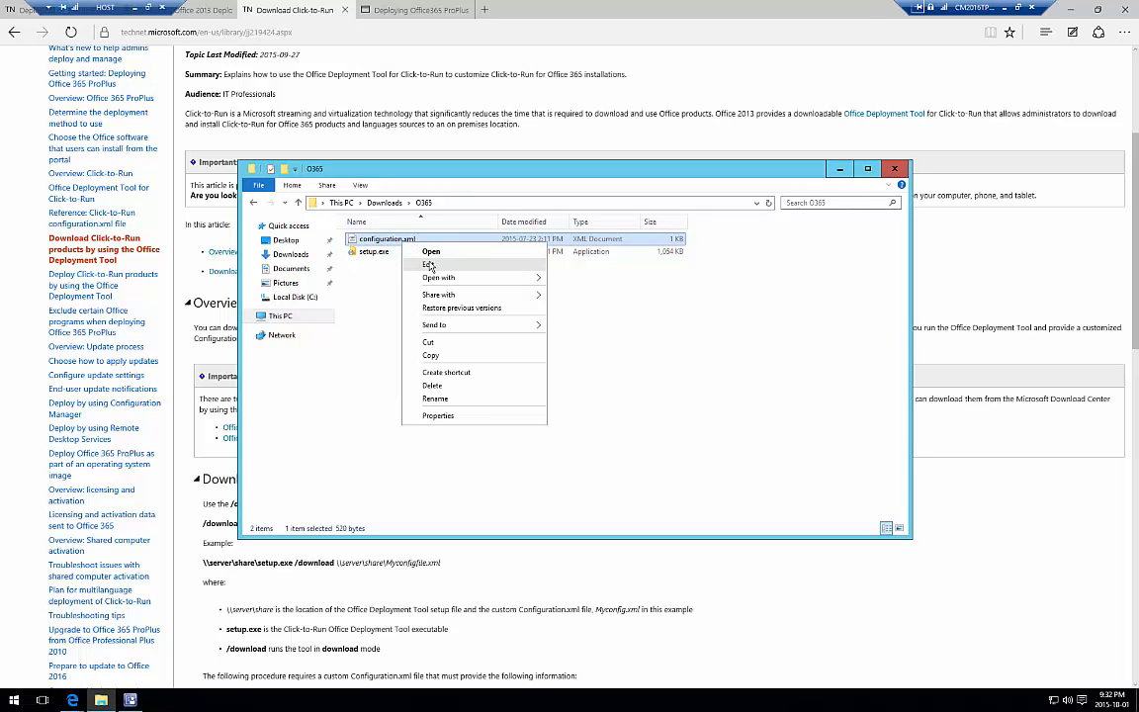
pyautogui.click(430, 265)
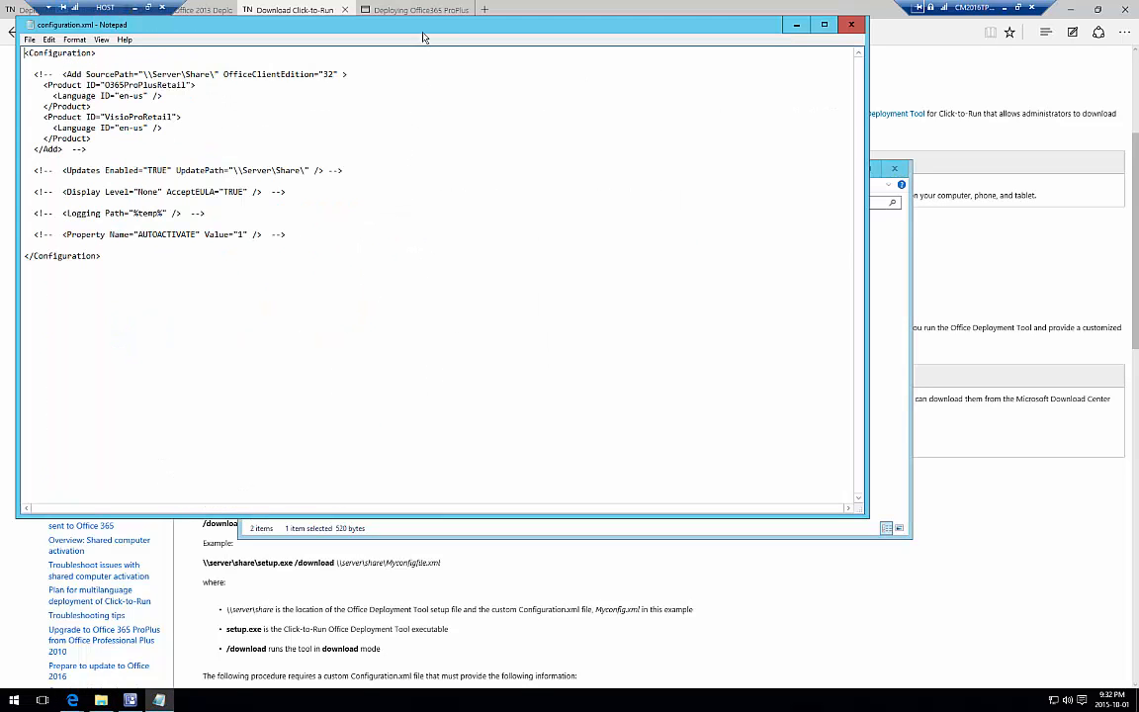
pyautogui.moveTo(422, 37); pyautogui.dragTo(566, 153)
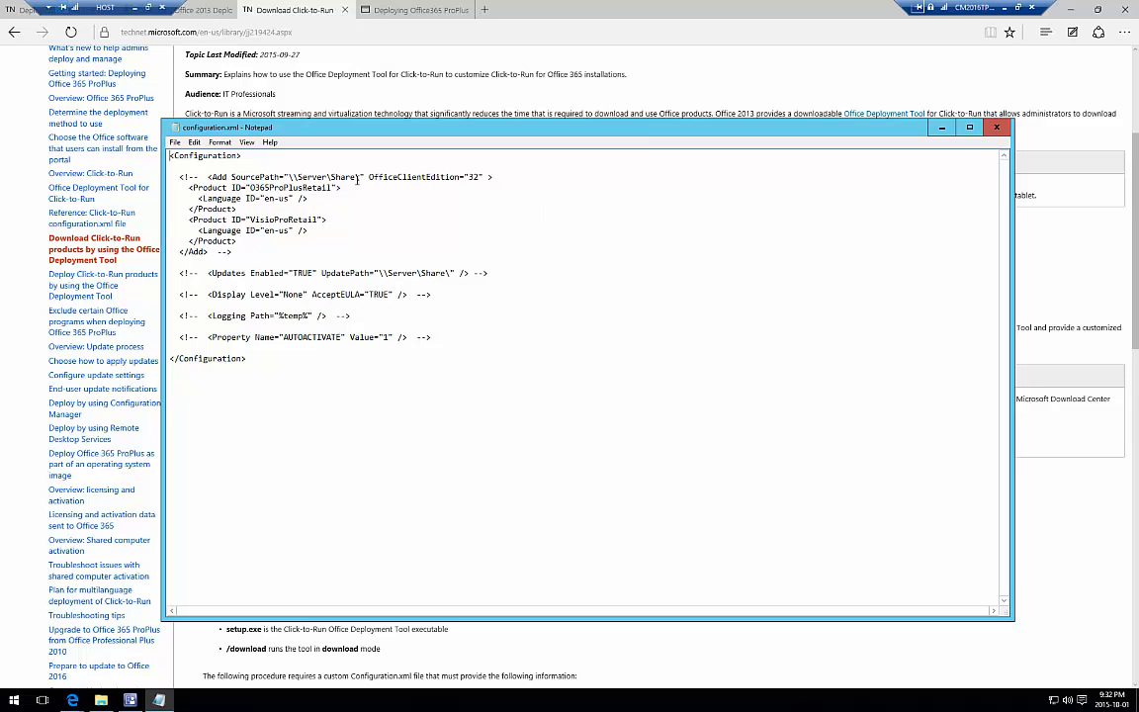
pyautogui.moveTo(197, 177); pyautogui.dragTo(181, 177)
pyautogui.moveTo(181, 274); pyautogui.dragTo(200, 276)
# Return to the Click-to-Run download article and read which information the custom Configuration.xml file must provide.
pyautogui.click(359, 75)
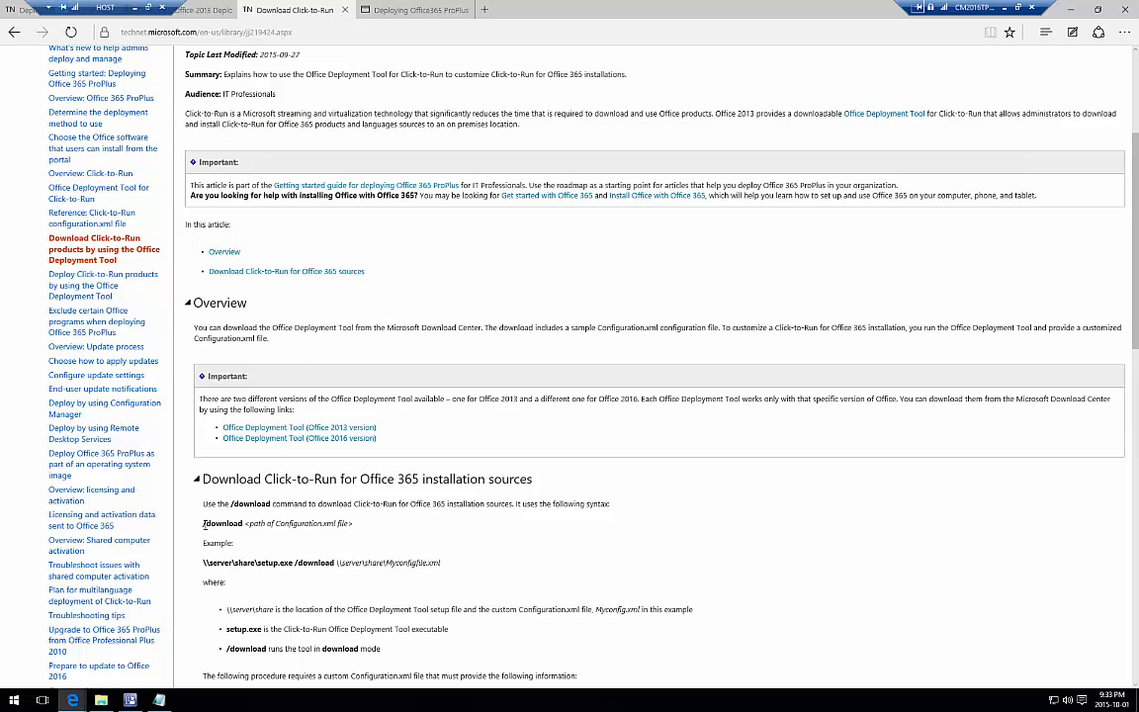
pyautogui.moveTo(203, 523); pyautogui.dragTo(354, 524)
pyautogui.scroll(-1, 377, 519)
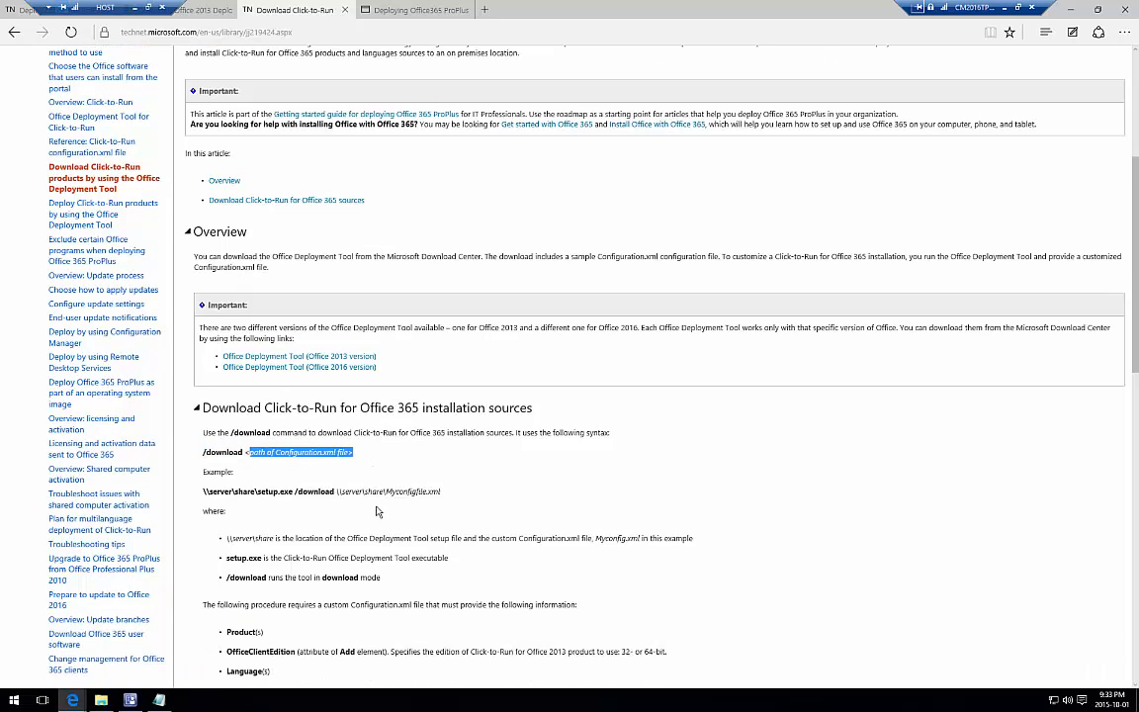
pyautogui.scroll(-1, 377, 511)
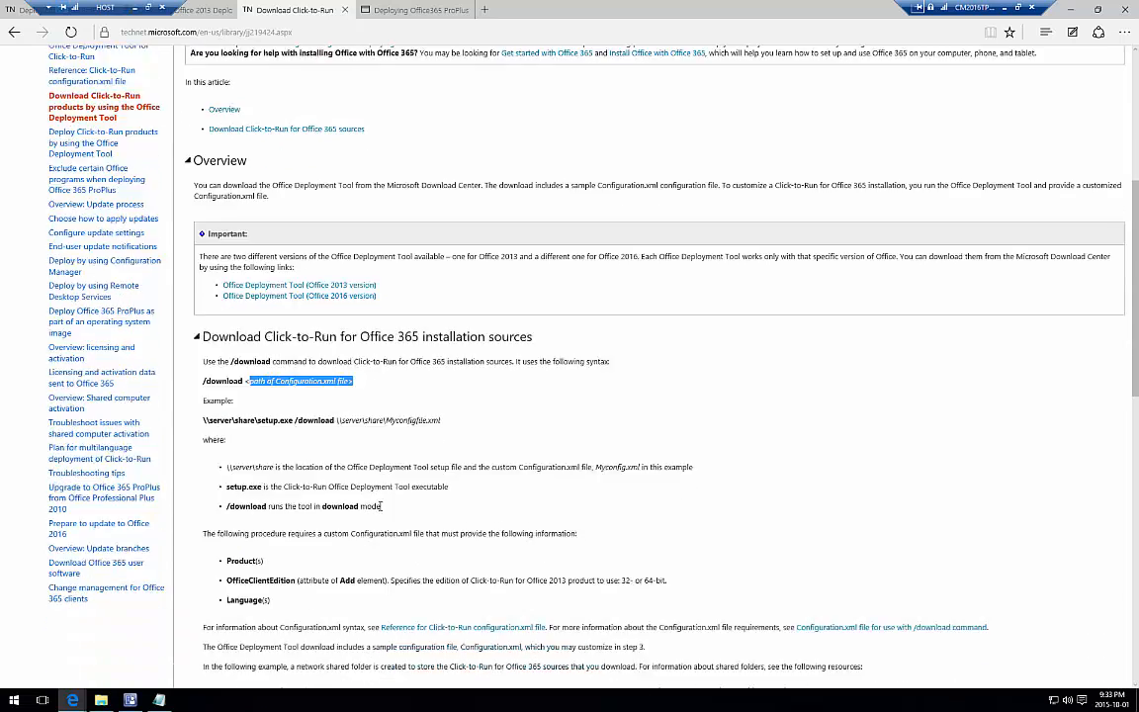
pyautogui.moveTo(226, 561); pyautogui.dragTo(369, 580)
pyautogui.moveTo(227, 600); pyautogui.dragTo(270, 600)
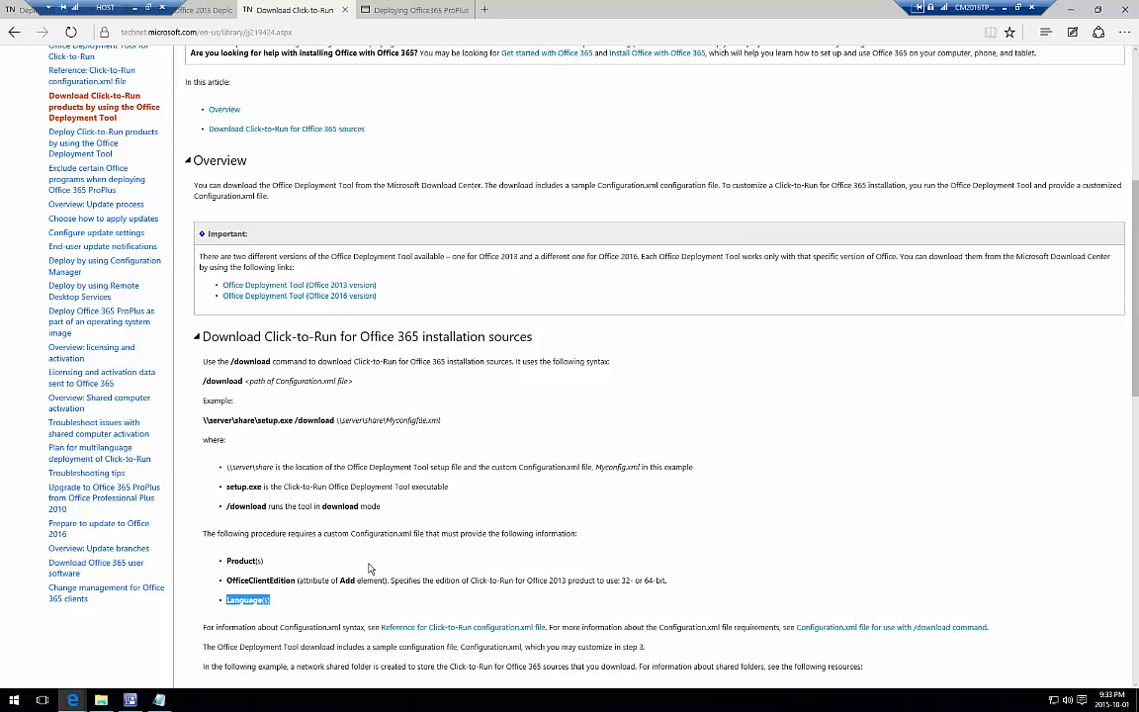
# Go back to configuration.xml in Notepad and examine the Visio product ID and the Add SourcePath line.
pyautogui.hotkey('alt', 'Tab')
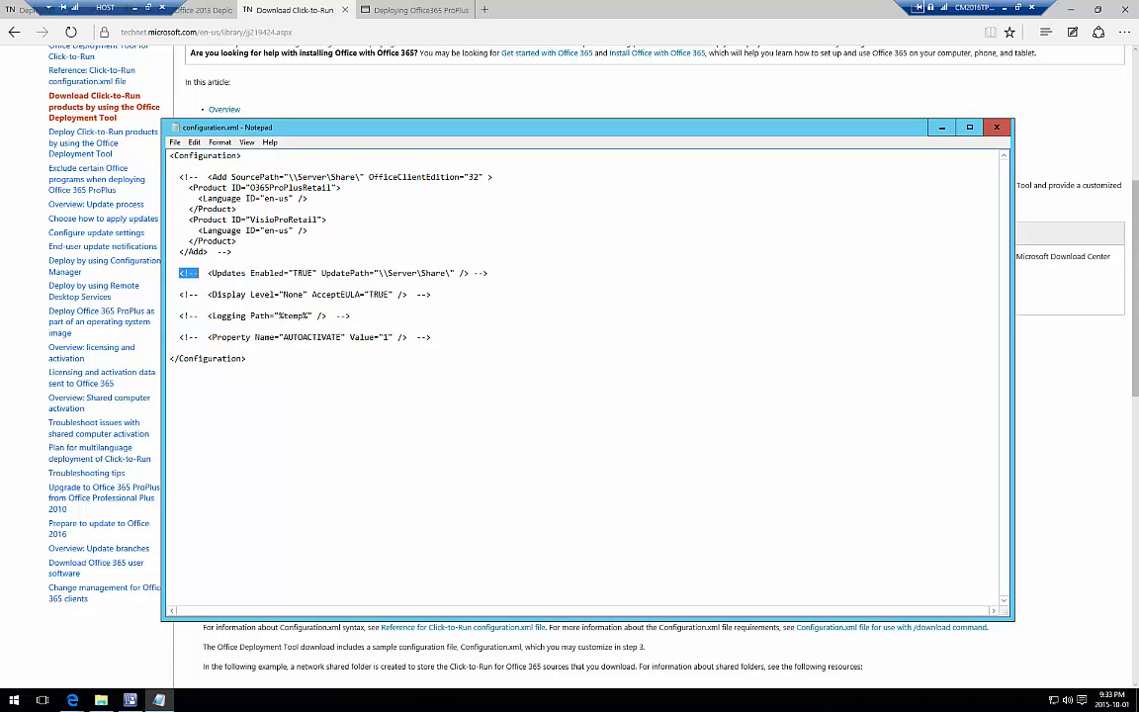
pyautogui.click(526, 378)
pyautogui.moveTo(233, 218); pyautogui.dragTo(318, 216)
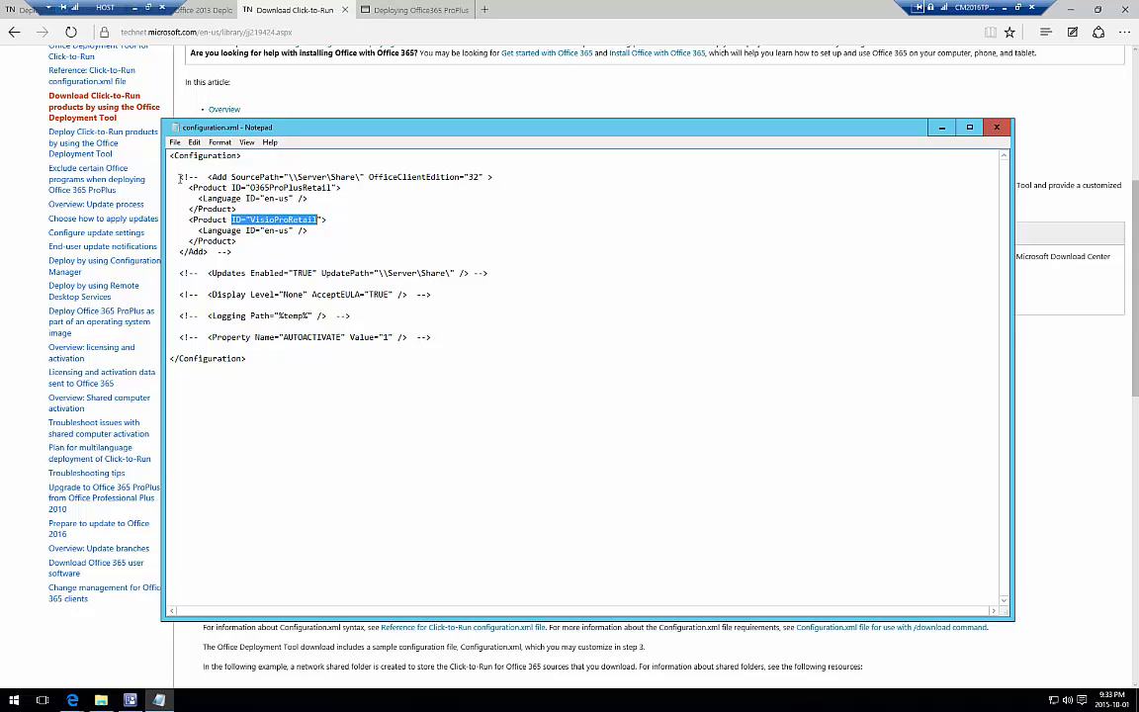
pyautogui.moveTo(180, 178); pyautogui.dragTo(492, 178)
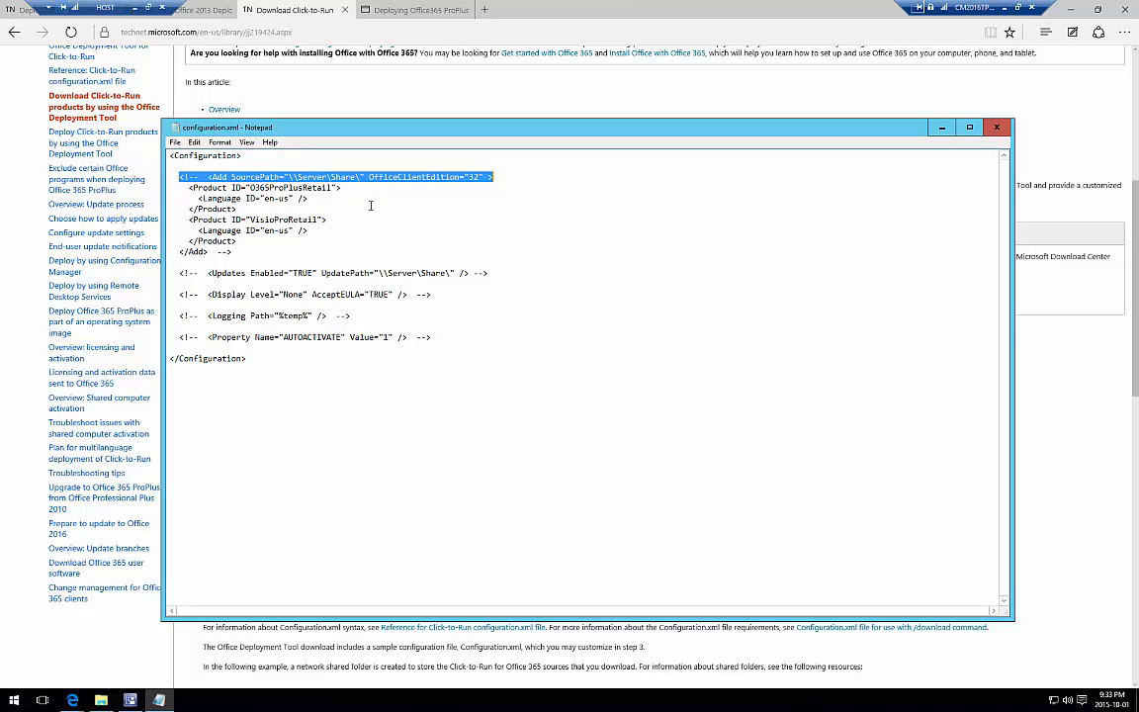
# Switch to the Configuration Manager deployment article and study its sample configuration.xml and the guidance on the SourcePath attribute.
pyautogui.click(219, 31)
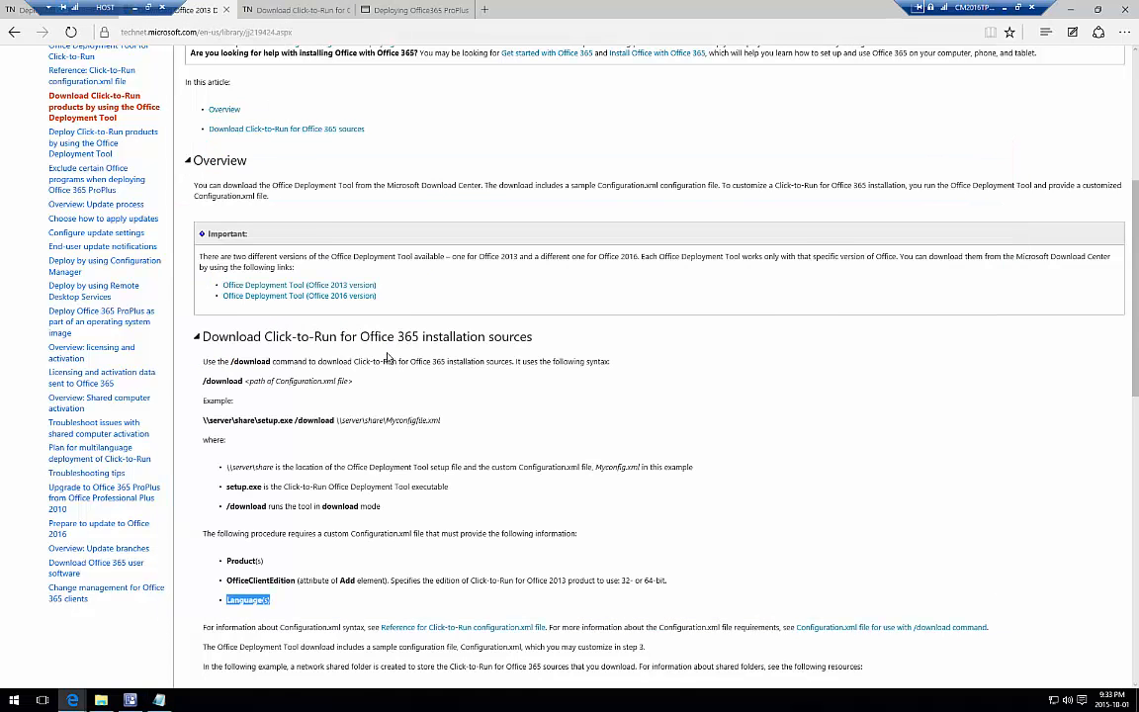
pyautogui.click(202, 9)
pyautogui.click(275, 10)
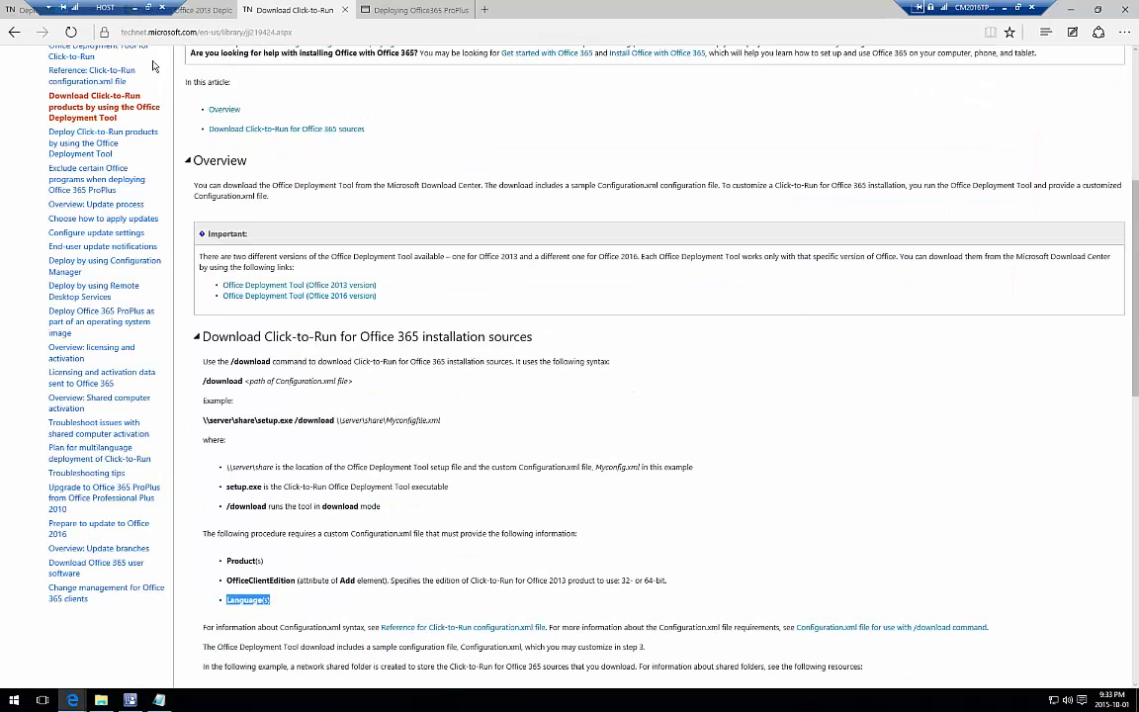
pyautogui.click(20, 8)
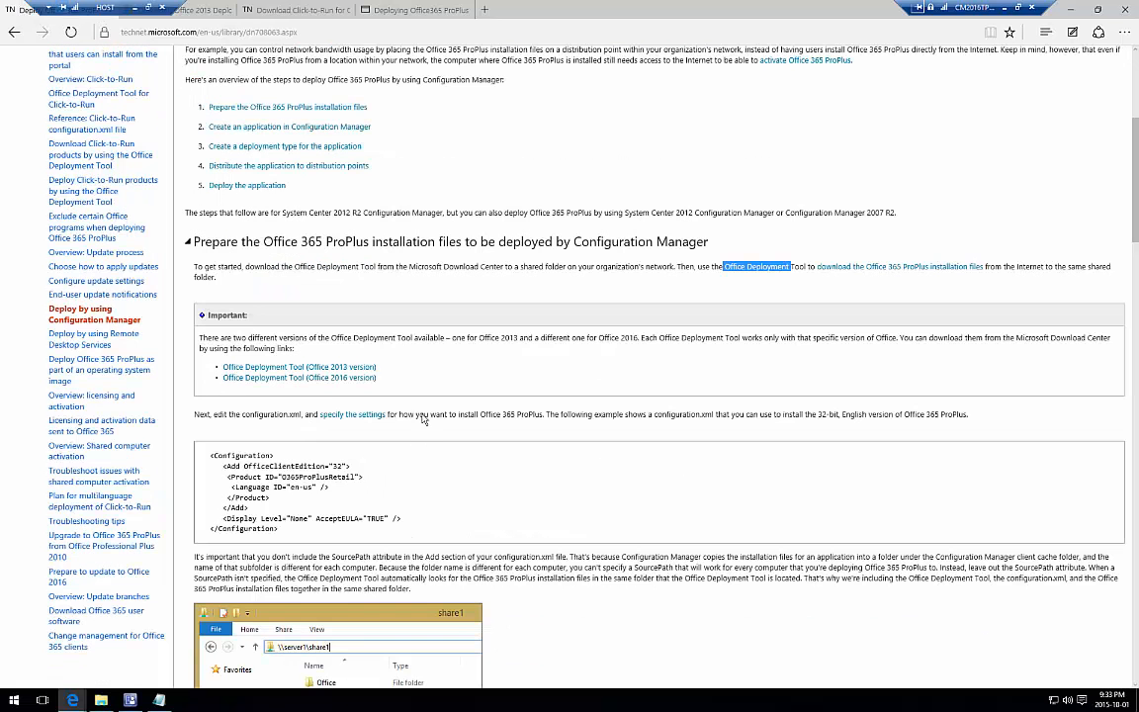
pyautogui.scroll(-2, 382, 376)
pyautogui.scroll(-1, 431, 383)
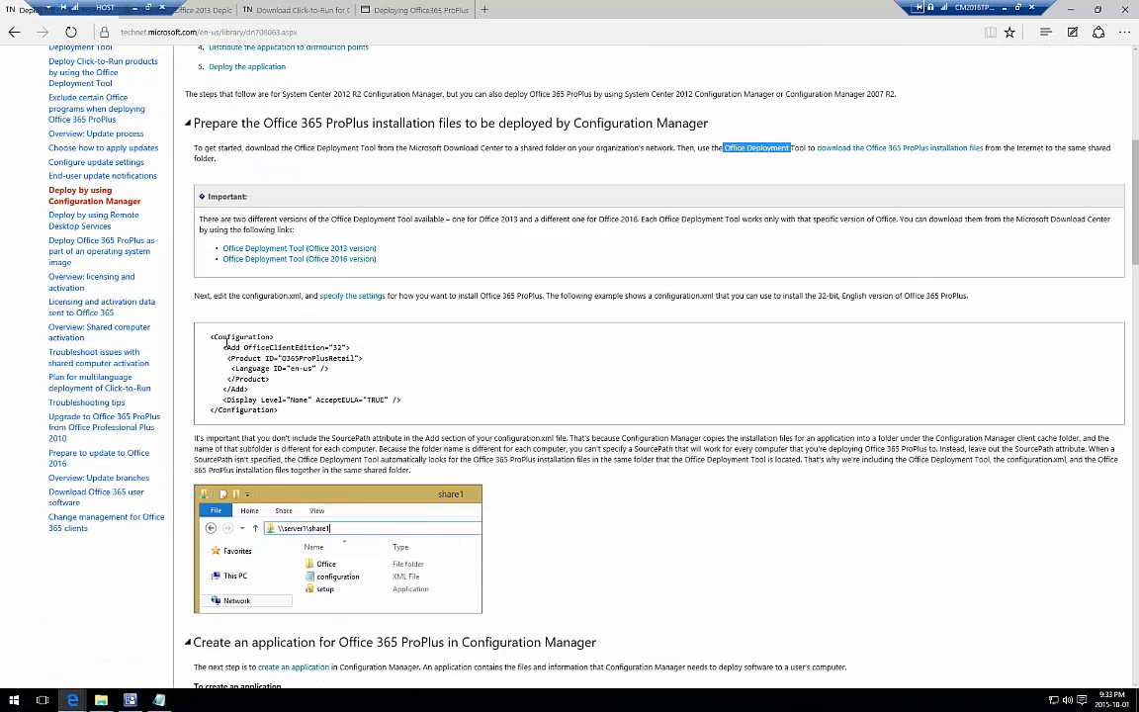
pyautogui.moveTo(202, 336); pyautogui.dragTo(237, 348)
pyautogui.click(230, 348)
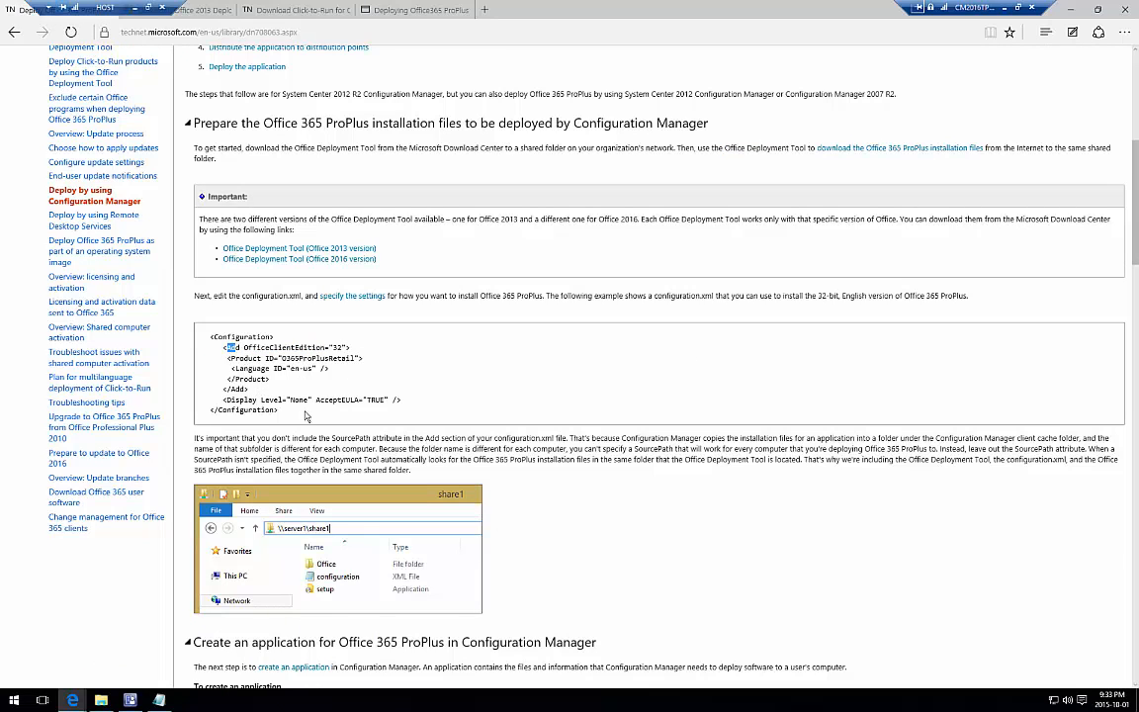
pyautogui.scroll(-1, 287, 390)
pyautogui.click(300, 415)
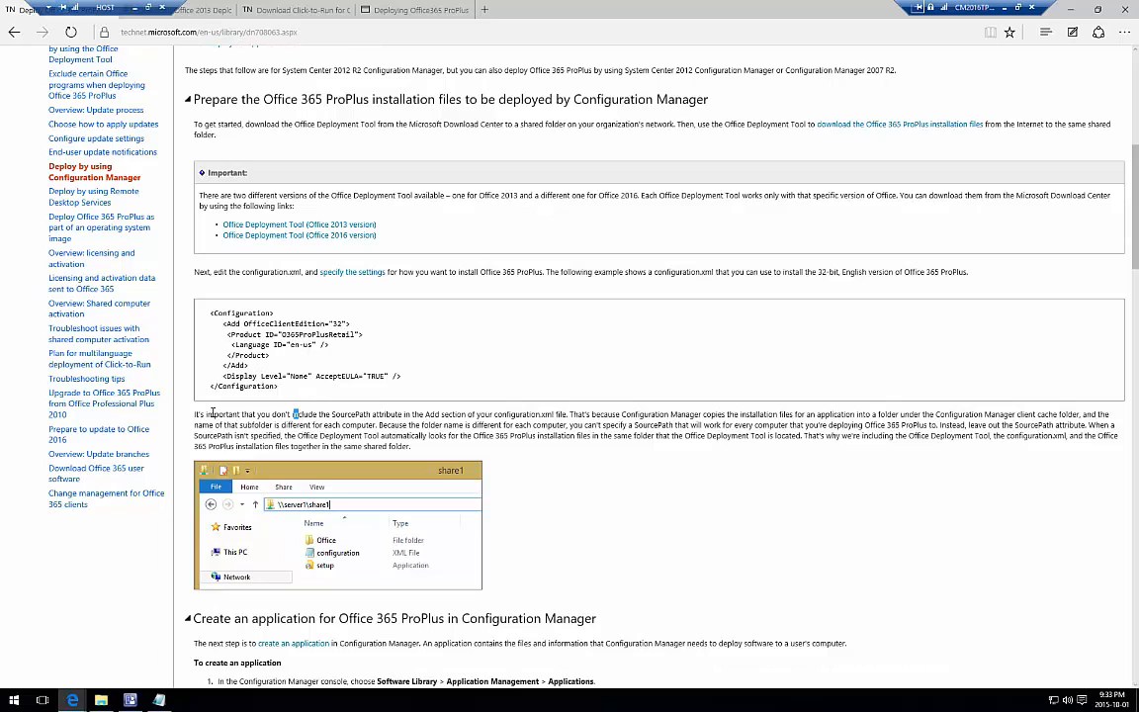
pyautogui.moveTo(204, 415); pyautogui.dragTo(464, 420)
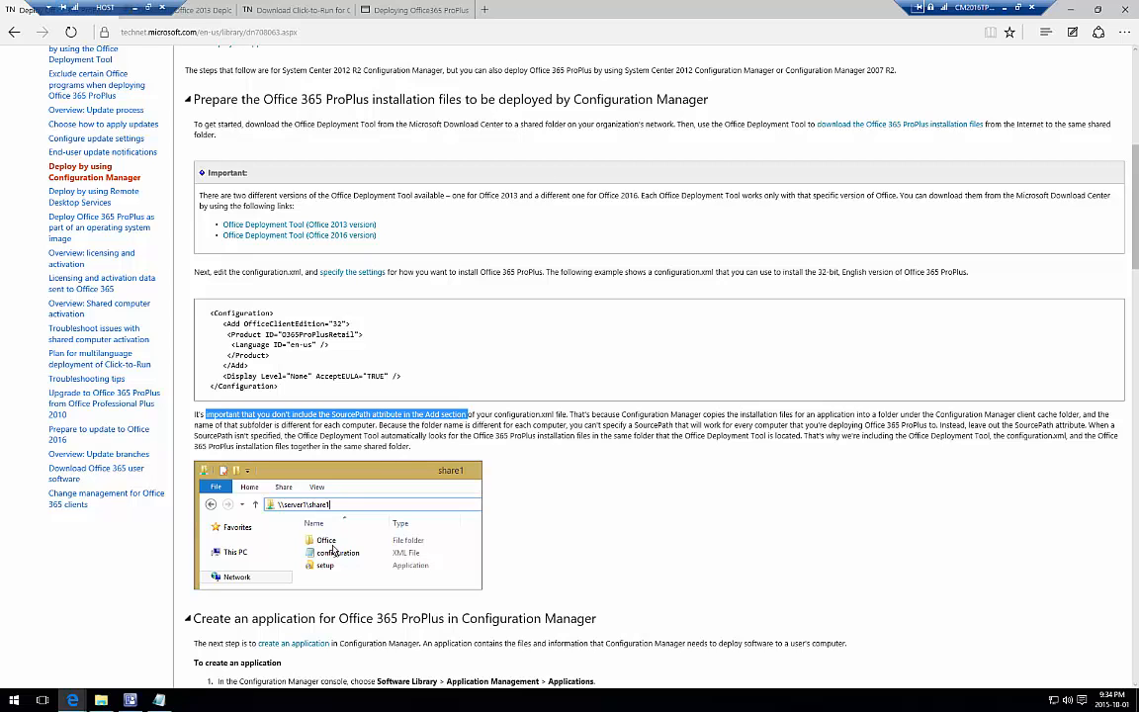
# Replace all of configuration.xml with product O365ProPlusRetail, language en-us, Display Level "None", AcceptEULA "TRUE" and Logging Path "%temp%\O365.log".
pyautogui.click(158, 700)
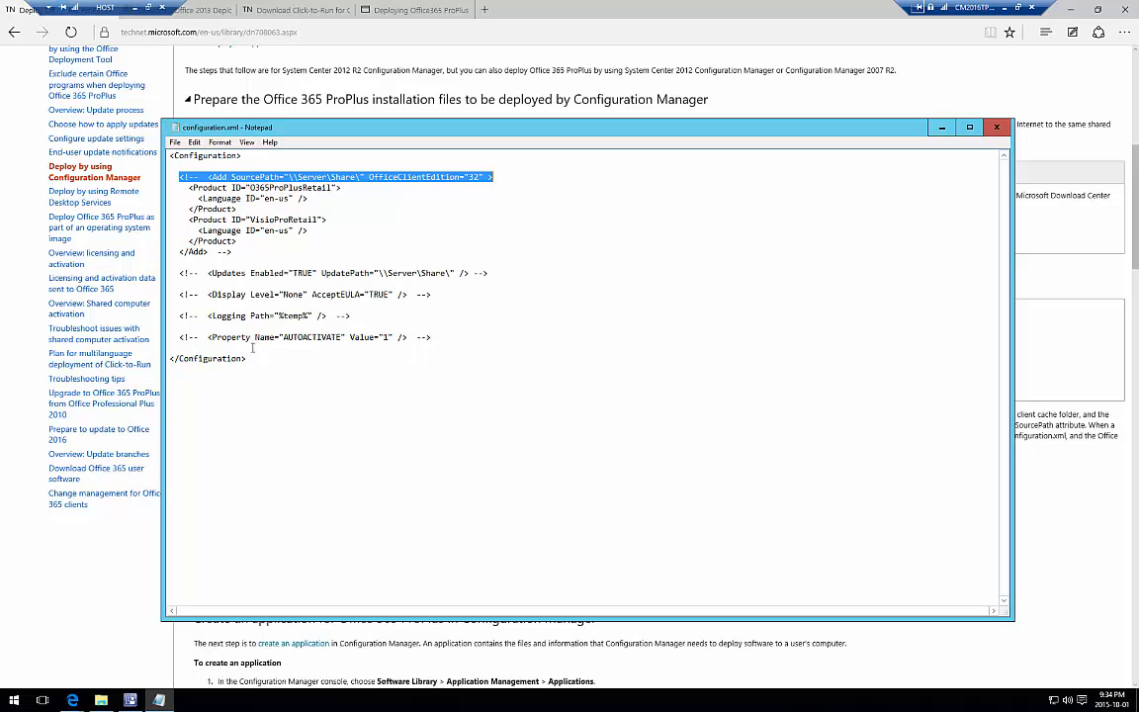
pyautogui.moveTo(249, 359); pyautogui.dragTo(170, 156)
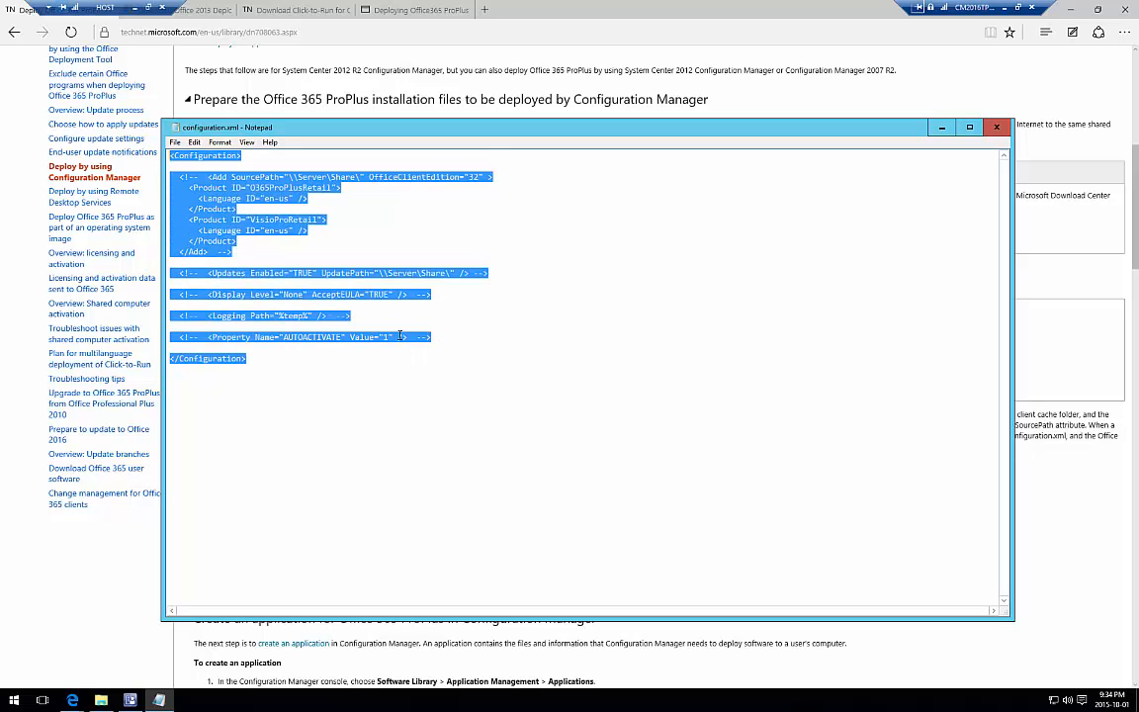
pyautogui.write('<Configuration>     <Product ID="O365ProPlusRetail">       <Language ID="en-us" />     </Product>     <Display Level="None" AcceptEULA="TRUE" />     <Logging Path="%temp%\\O365.log" /> </Configuration>')
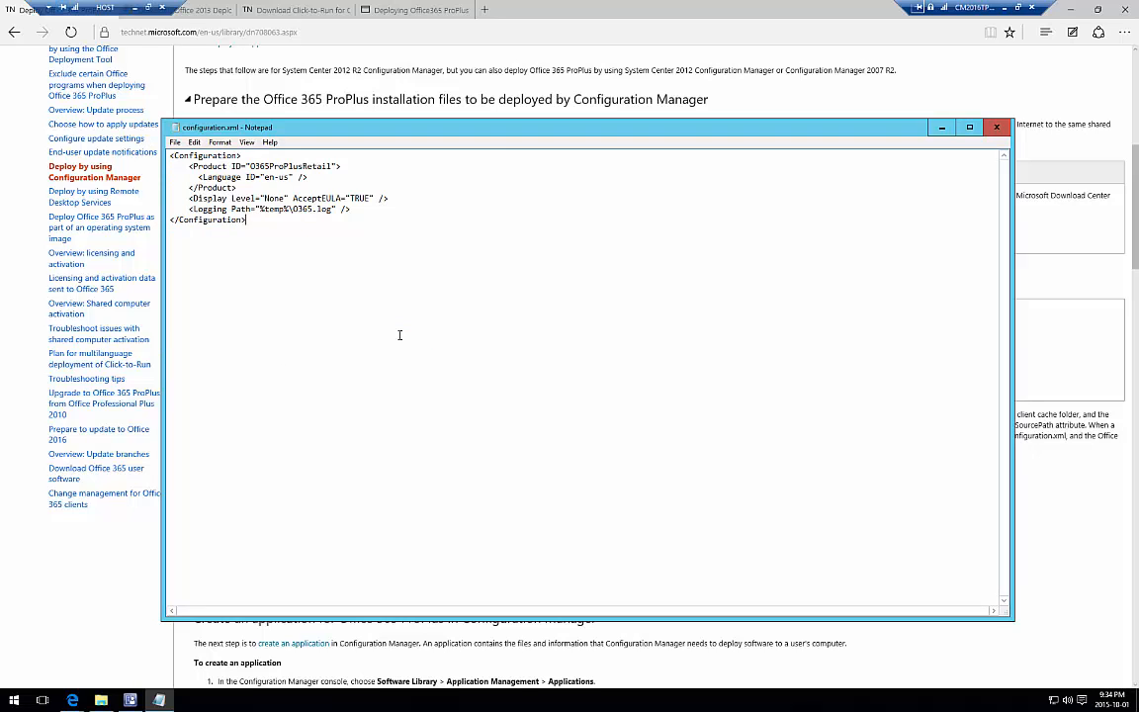
# Review the product, language, display and logging entries in configuration.xml, and close the file with its changes saved.
pyautogui.moveTo(218, 166); pyautogui.dragTo(341, 168)
pyautogui.moveTo(208, 177); pyautogui.dragTo(306, 177)
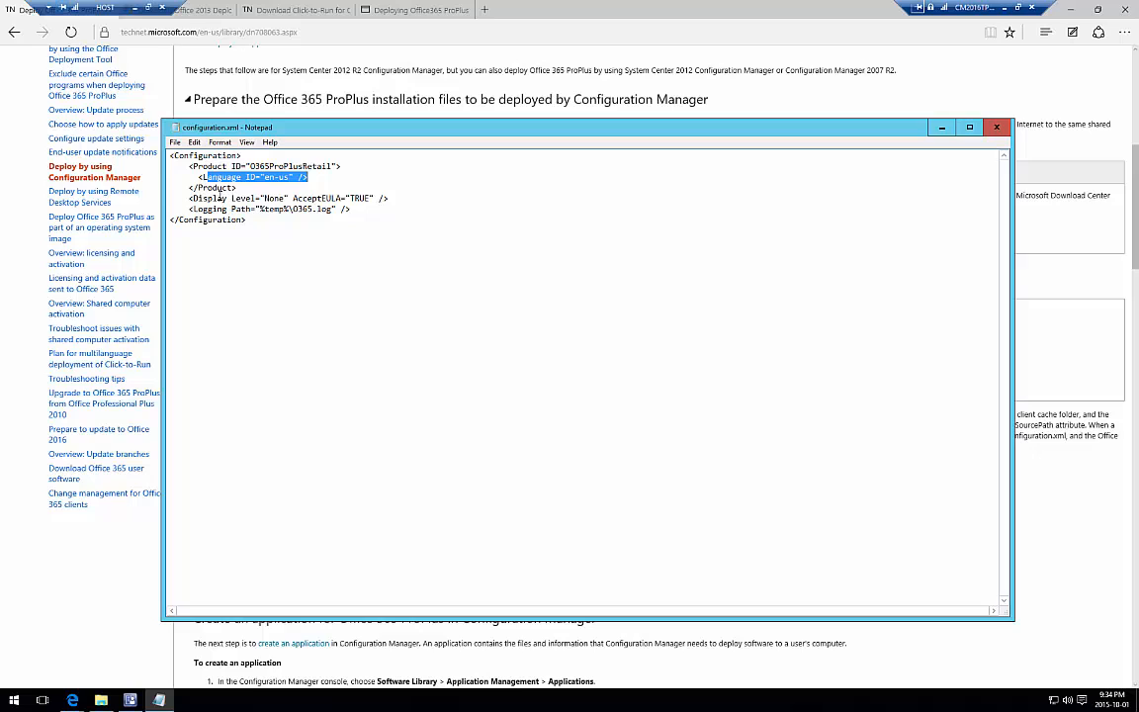
pyautogui.moveTo(202, 199); pyautogui.dragTo(281, 199)
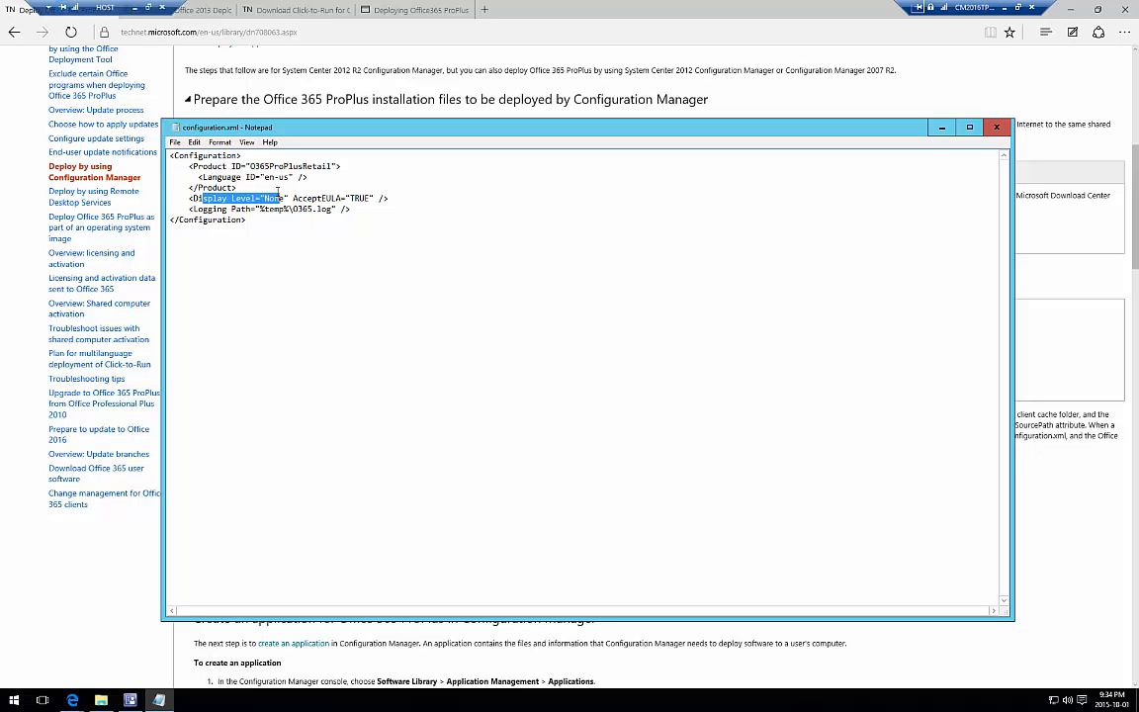
pyautogui.moveTo(292, 199); pyautogui.dragTo(391, 199)
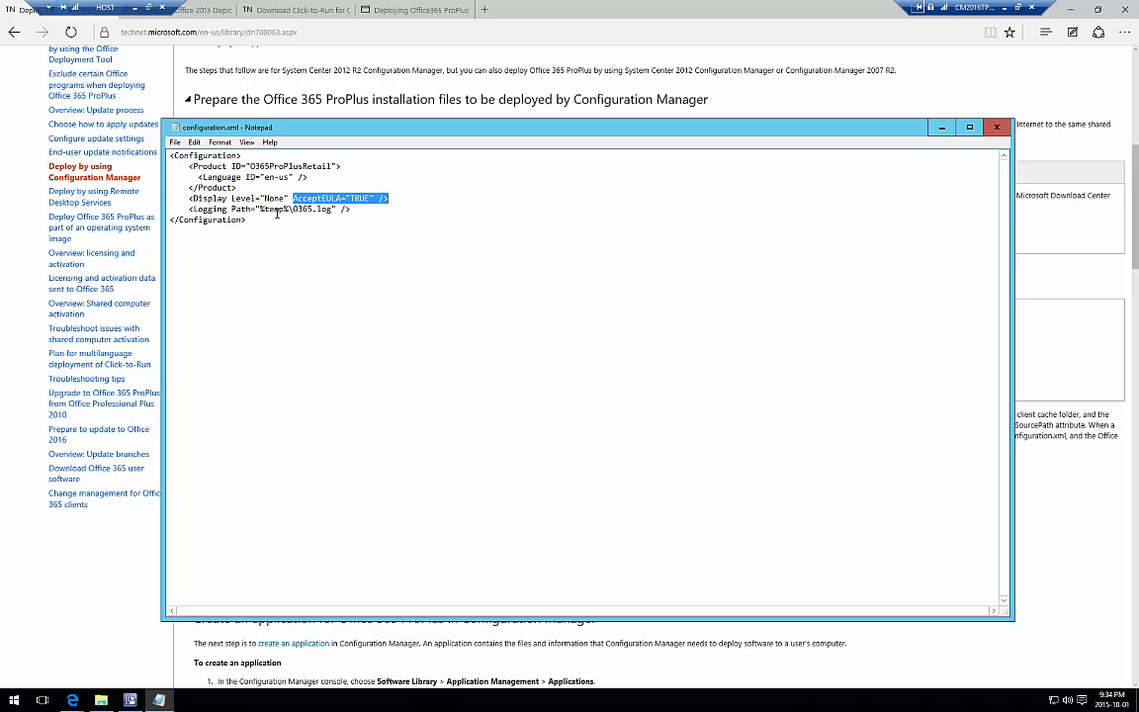
pyautogui.moveTo(217, 212); pyautogui.dragTo(293, 209)
pyautogui.click(291, 233)
pyautogui.click(333, 209)
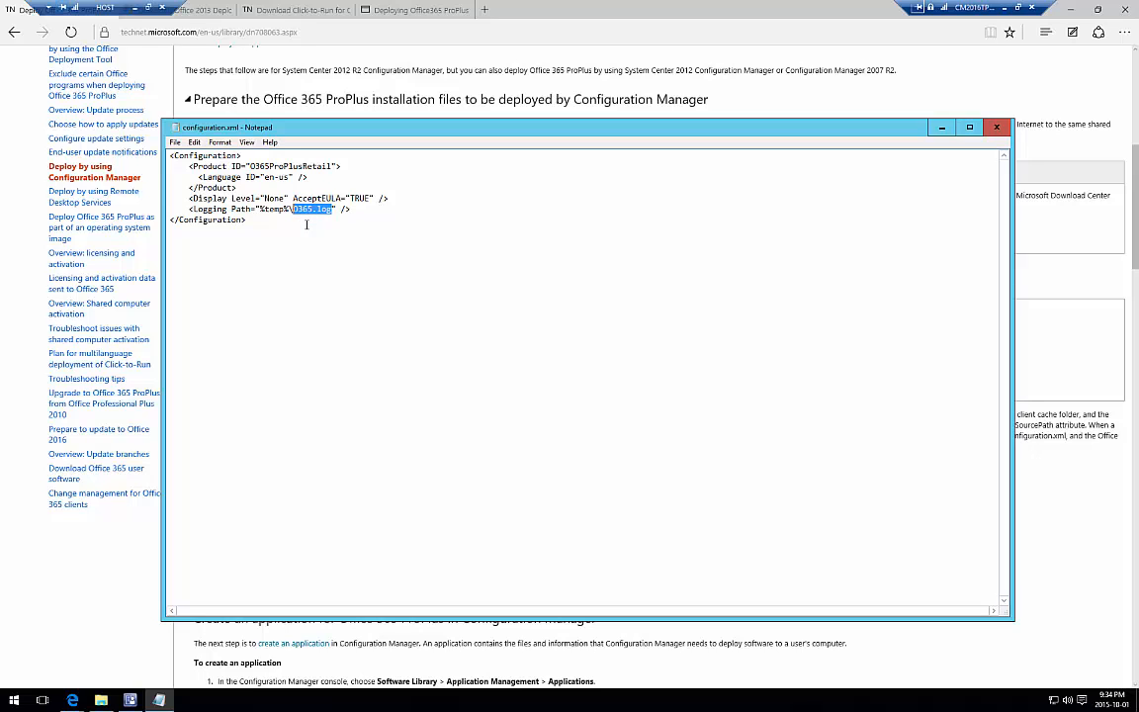
pyautogui.click(994, 127)
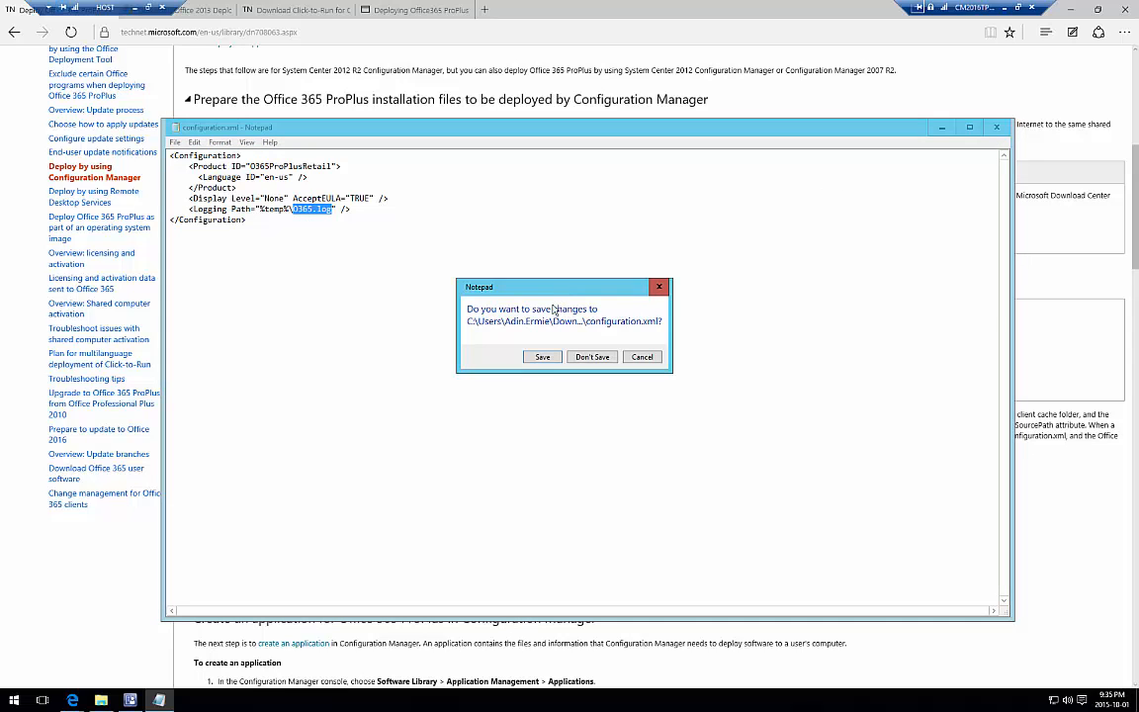
pyautogui.click(543, 358)
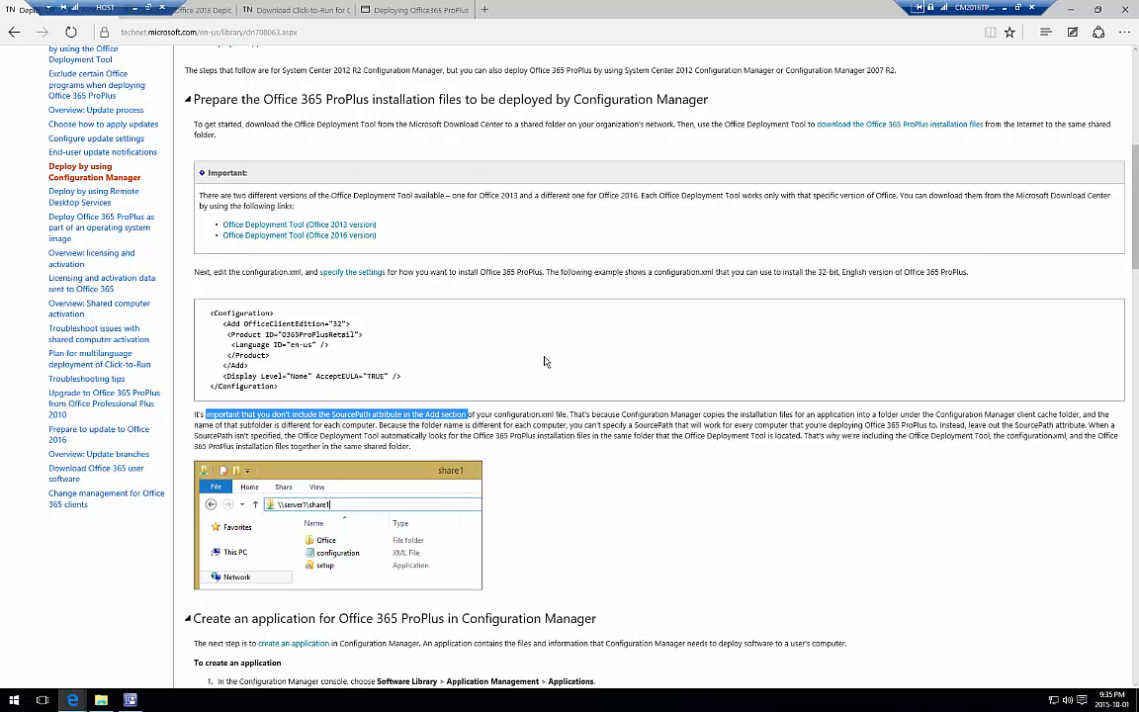
# Read the deployment article's section on creating an application for Office 365 ProPlus in Configuration Manager.
pyautogui.scroll(-1, 539, 366)
pyautogui.scroll(-1, 531, 376)
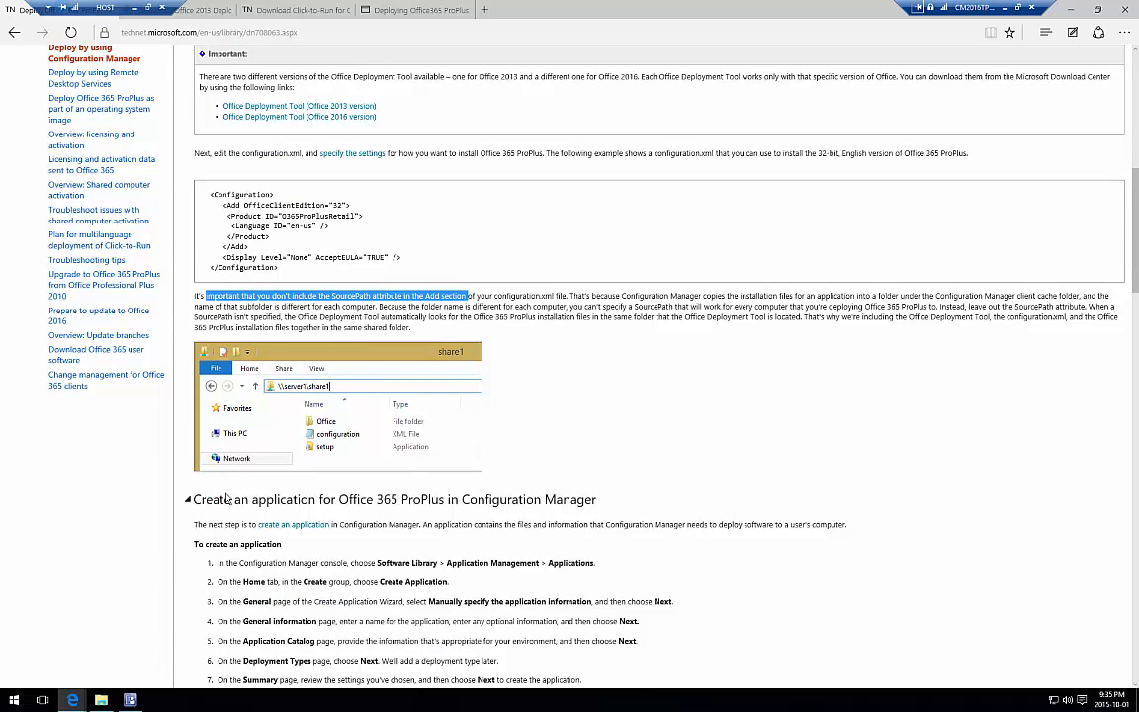
pyautogui.scroll(-2, 435, 316)
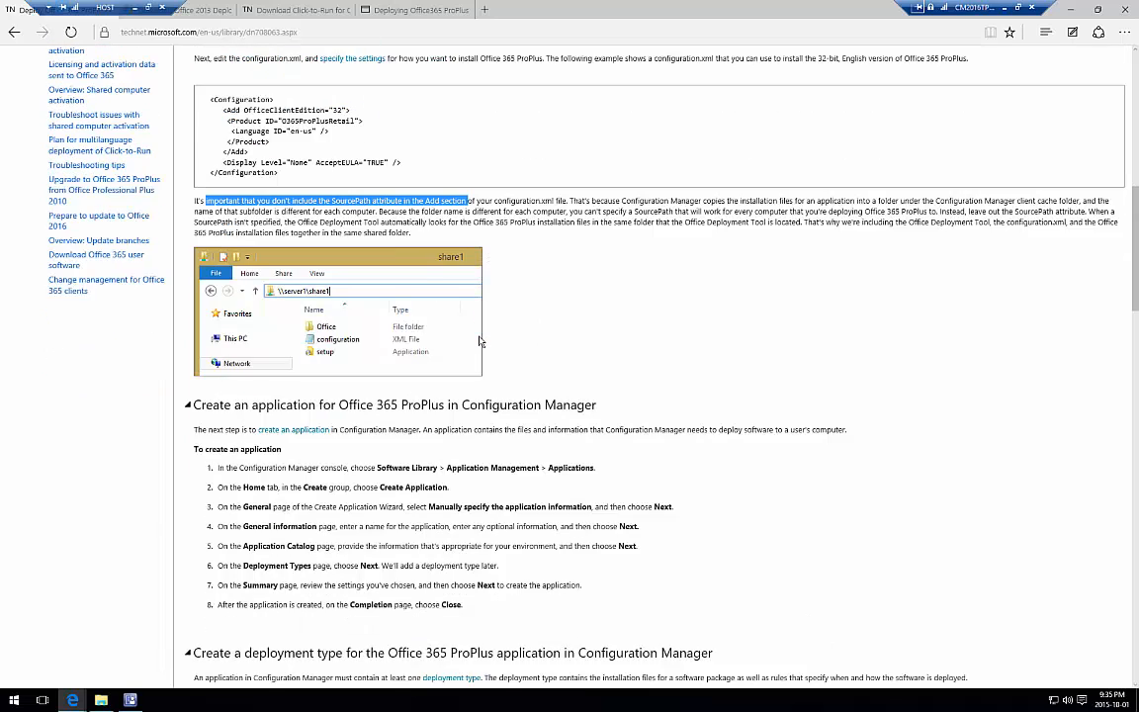
# Return to the start of the installation file preparation section, and switch to the article on downloading Click-to-Run products.
pyautogui.scroll(5, 483, 336)
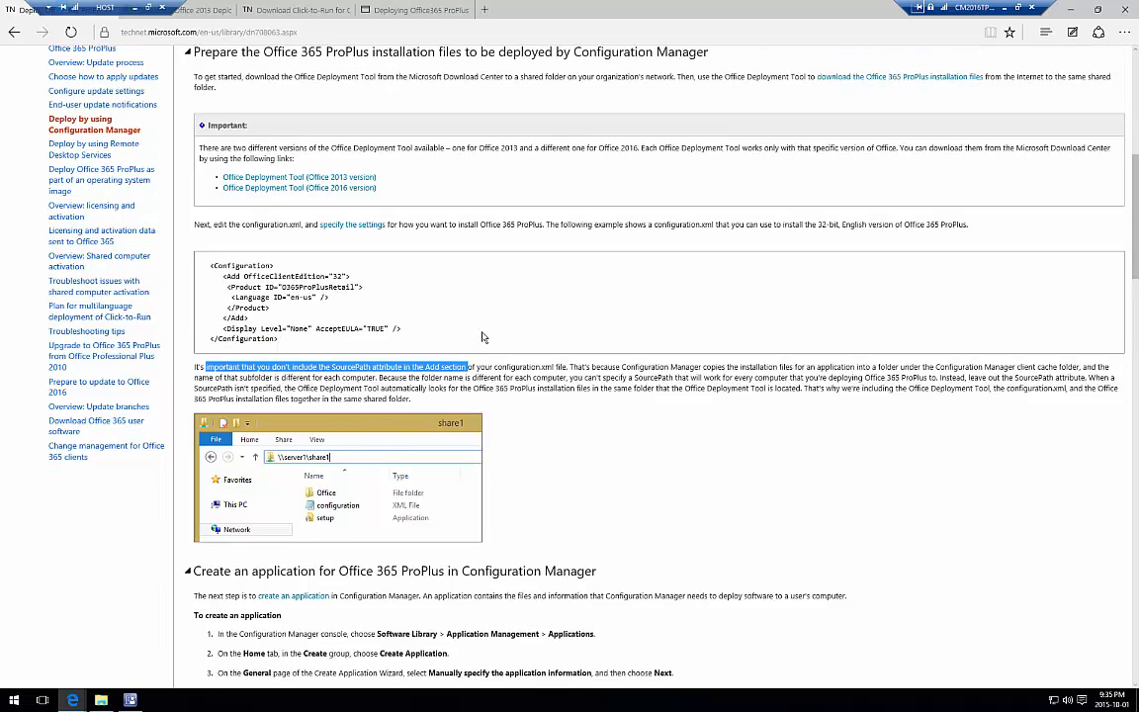
pyautogui.scroll(1, 482, 340)
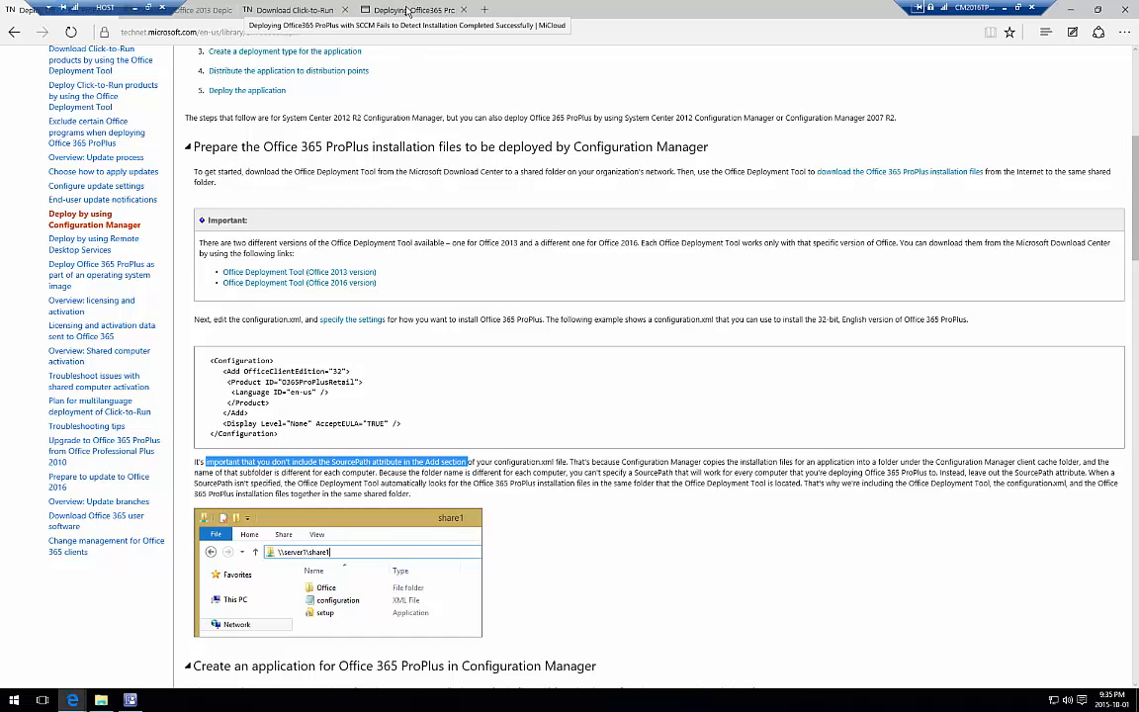
pyautogui.click(289, 12)
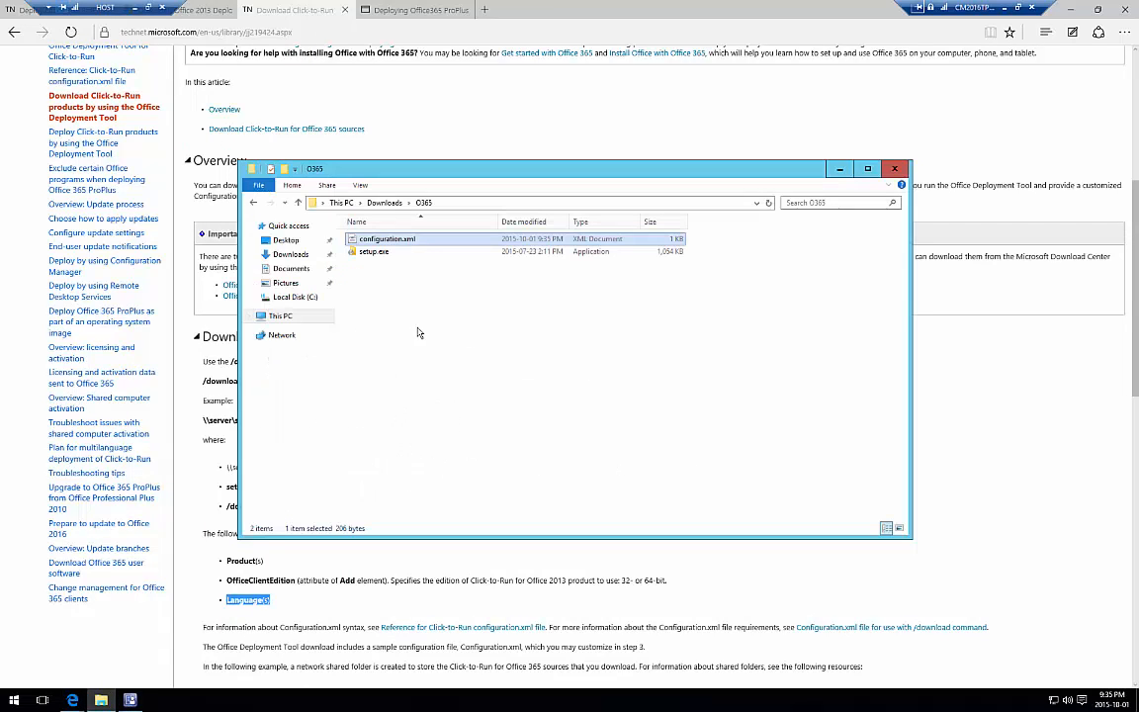
# Copy the full path of setup.exe in the Downloads\O365 folder.
pyautogui.click(374, 253)
pyautogui.rightClick(374, 255)
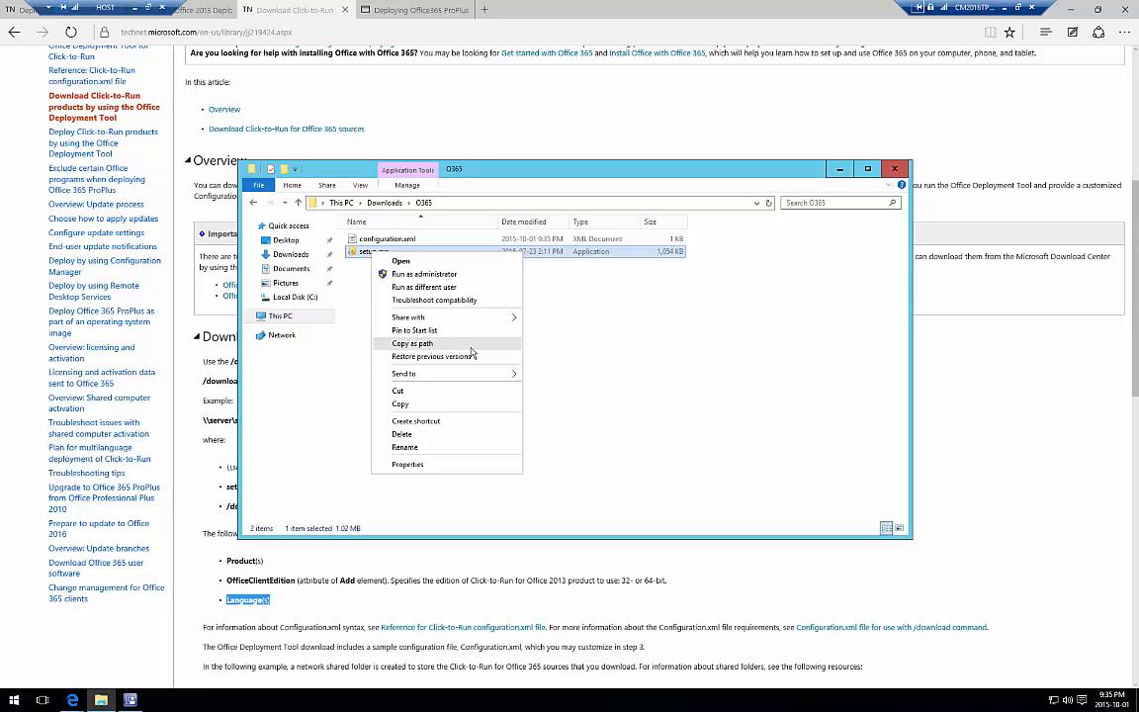
pyautogui.click(669, 356)
pyautogui.rightClick(375, 255)
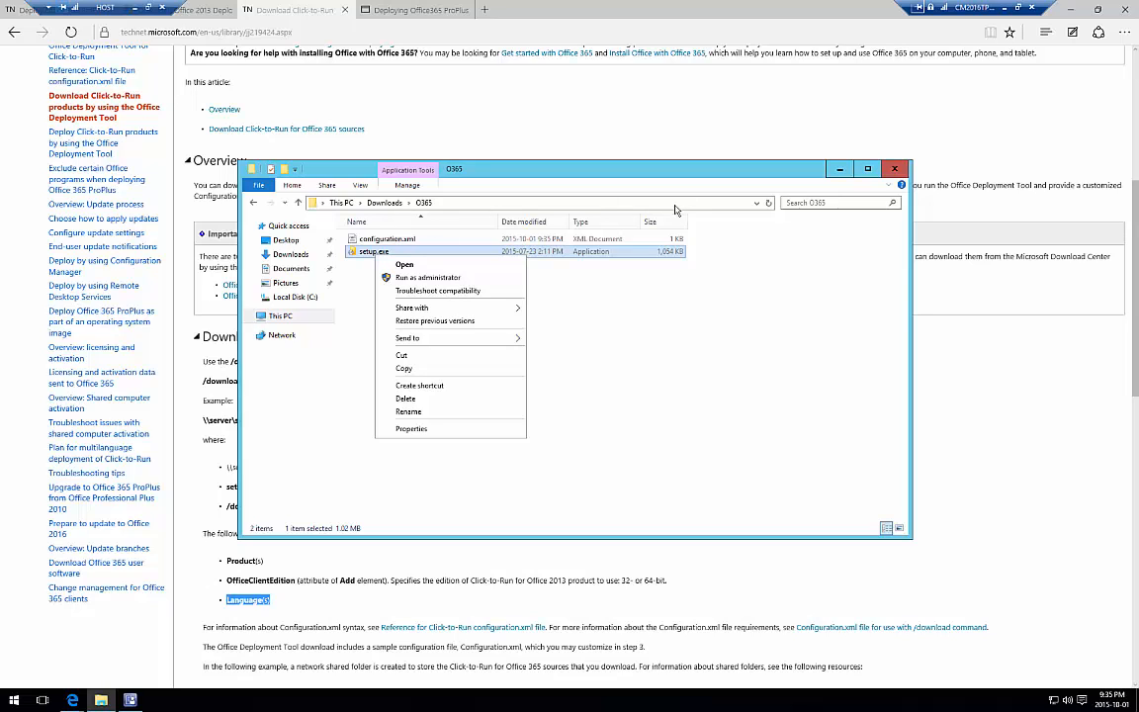
pyautogui.click(663, 336)
pyautogui.click(558, 307)
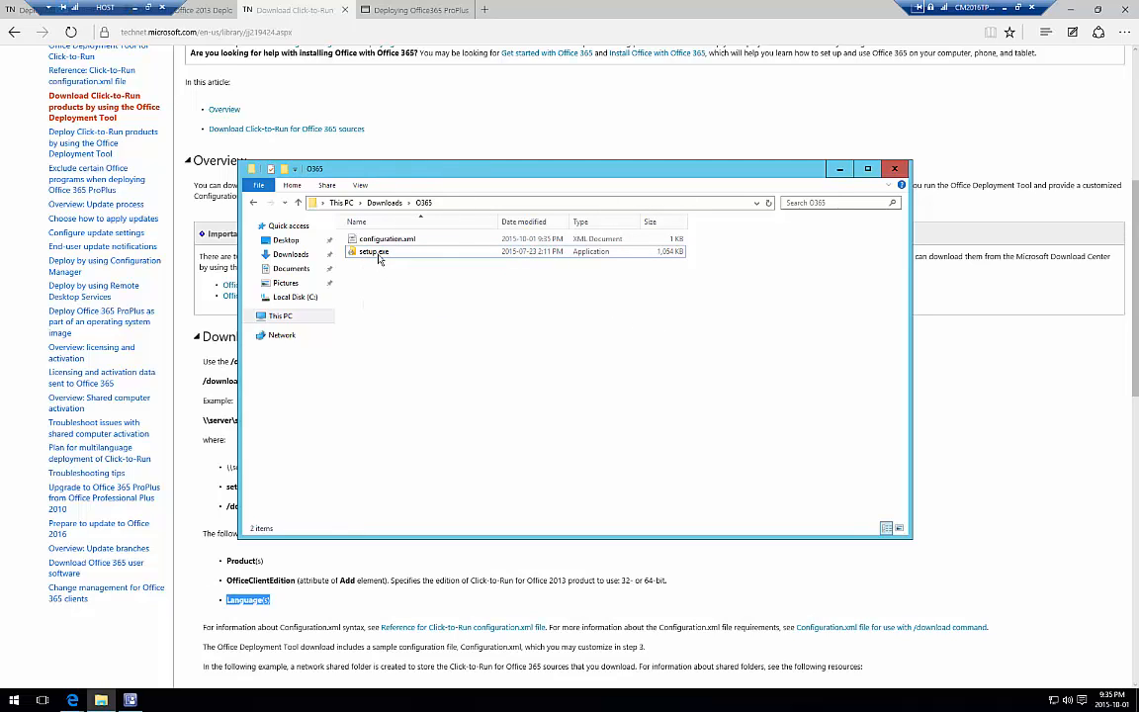
pyautogui.rightClick(379, 256)
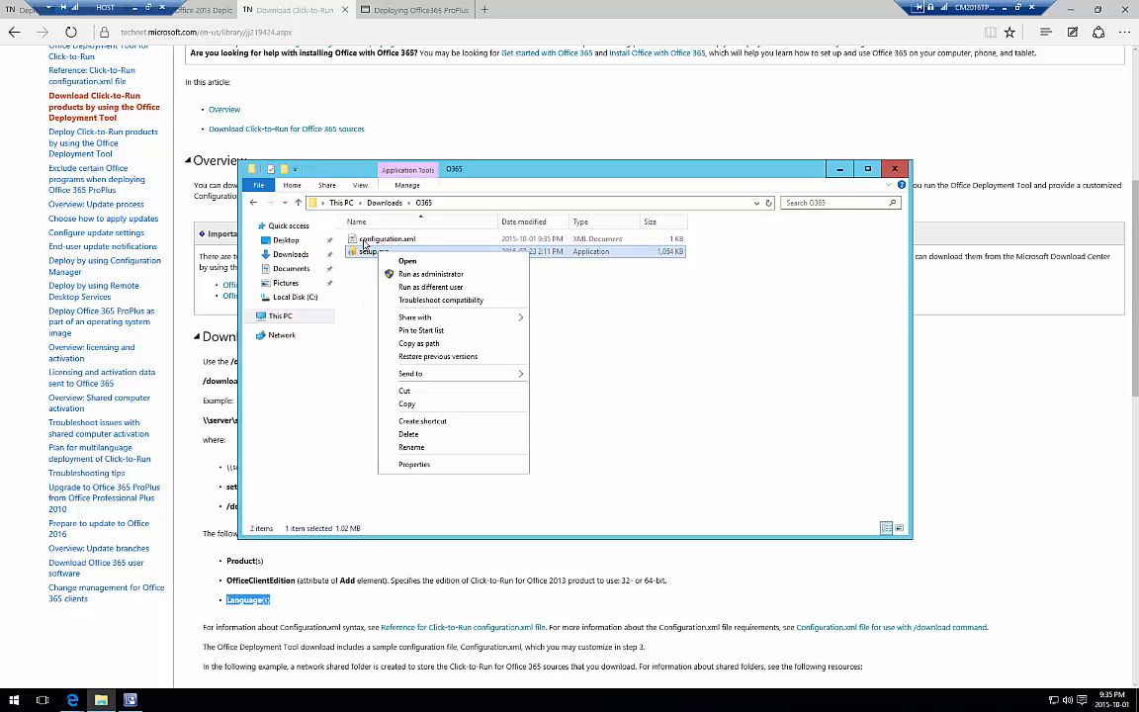
pyautogui.click(422, 347)
pyautogui.click(428, 348)
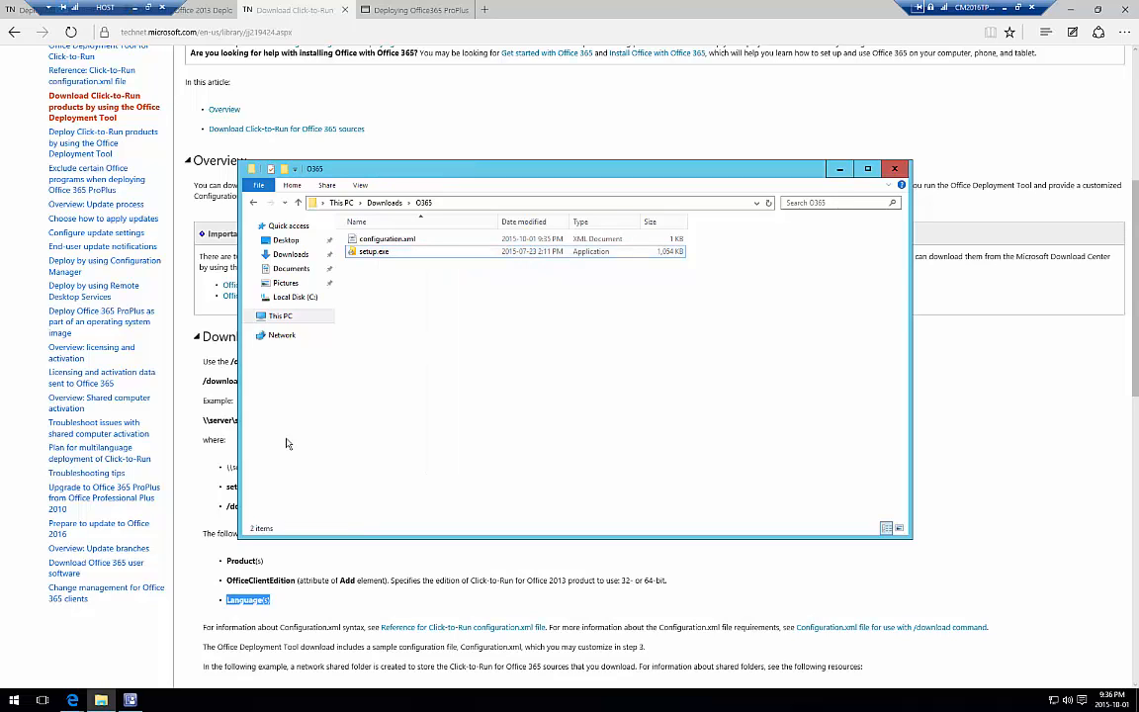
# Open a Command Prompt with administrator rights, approve the elevation, and place its window clear of the O365 folder's file list.
pyautogui.rightClick(11, 700)
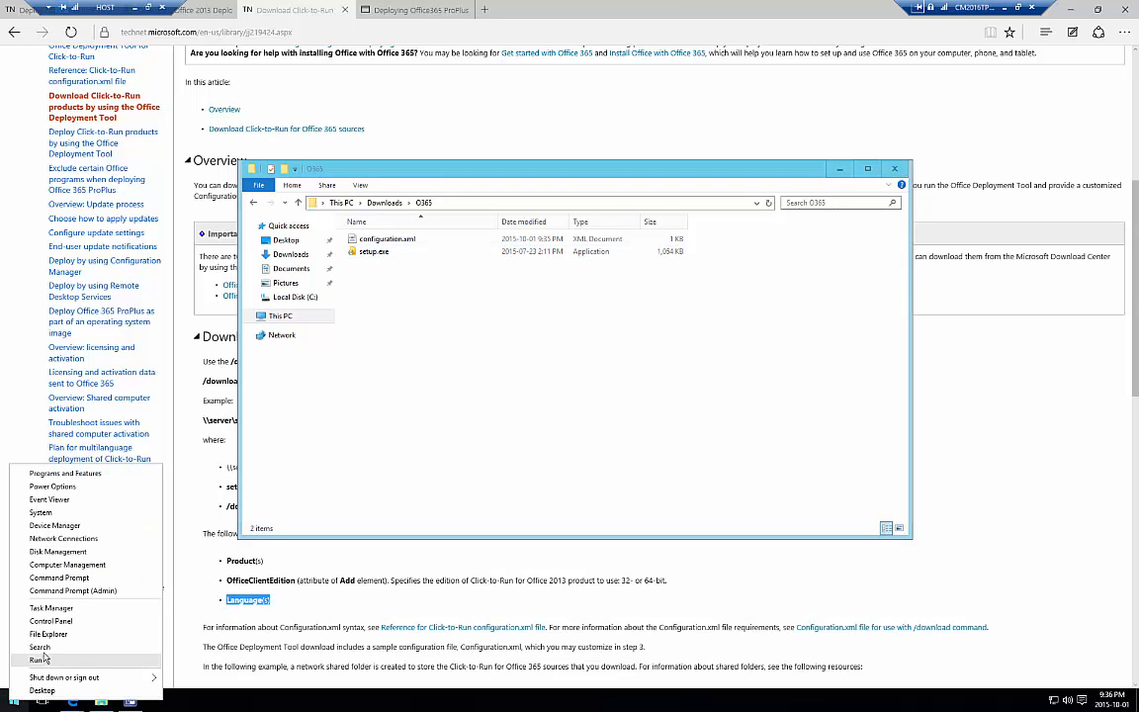
pyautogui.click(101, 591)
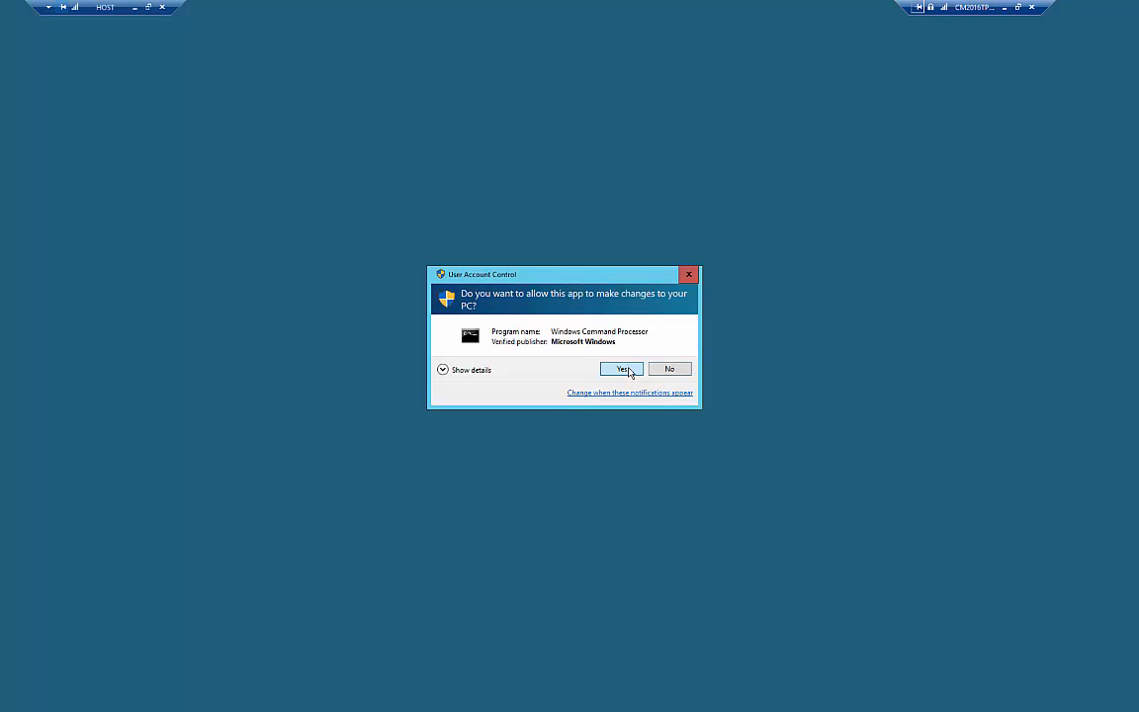
pyautogui.click(629, 370)
pyautogui.moveTo(444, 89); pyautogui.dragTo(806, 178)
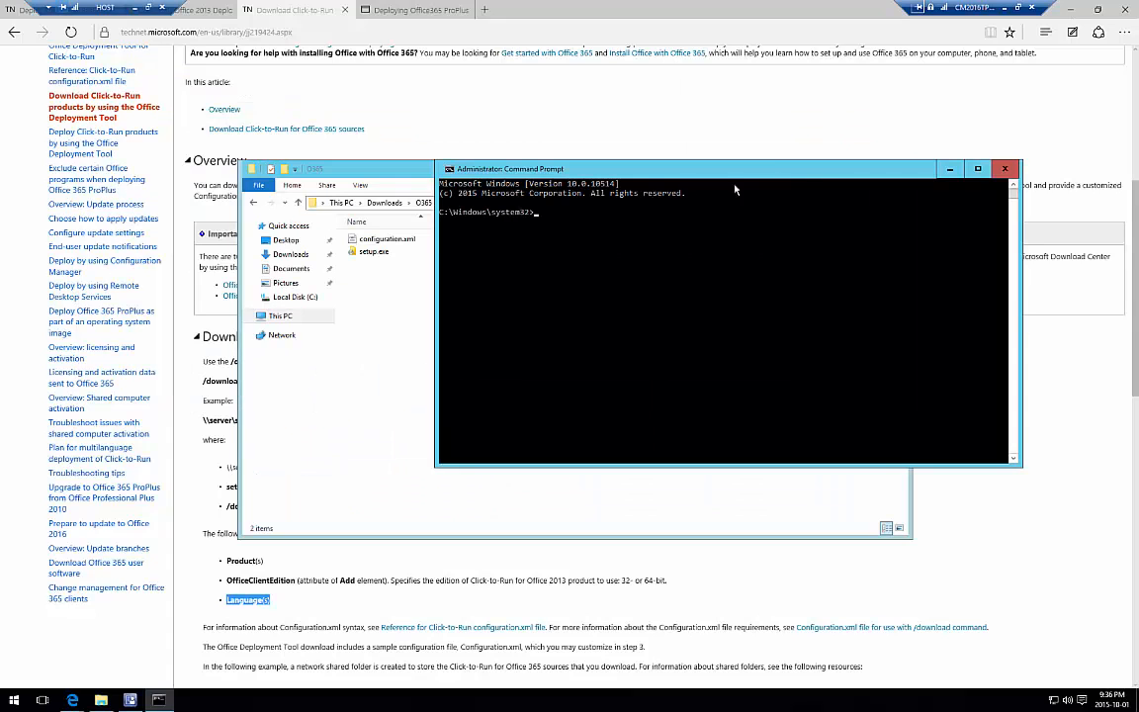
pyautogui.moveTo(673, 243); pyautogui.dragTo(643, 302)
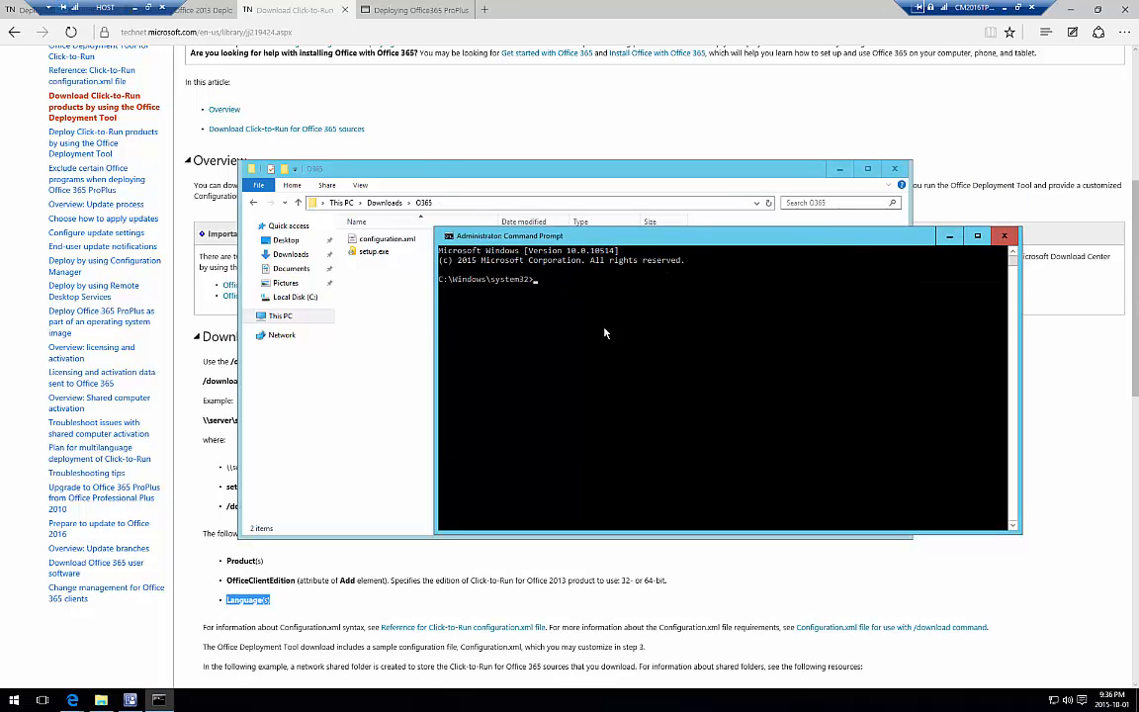
# Change the working directory to the profile's Downloads\O365 folder with cd, using the copied path without the setup.exe file name.
pyautogui.write('cd')
pyautogui.hotkey('ctrl', 'v')
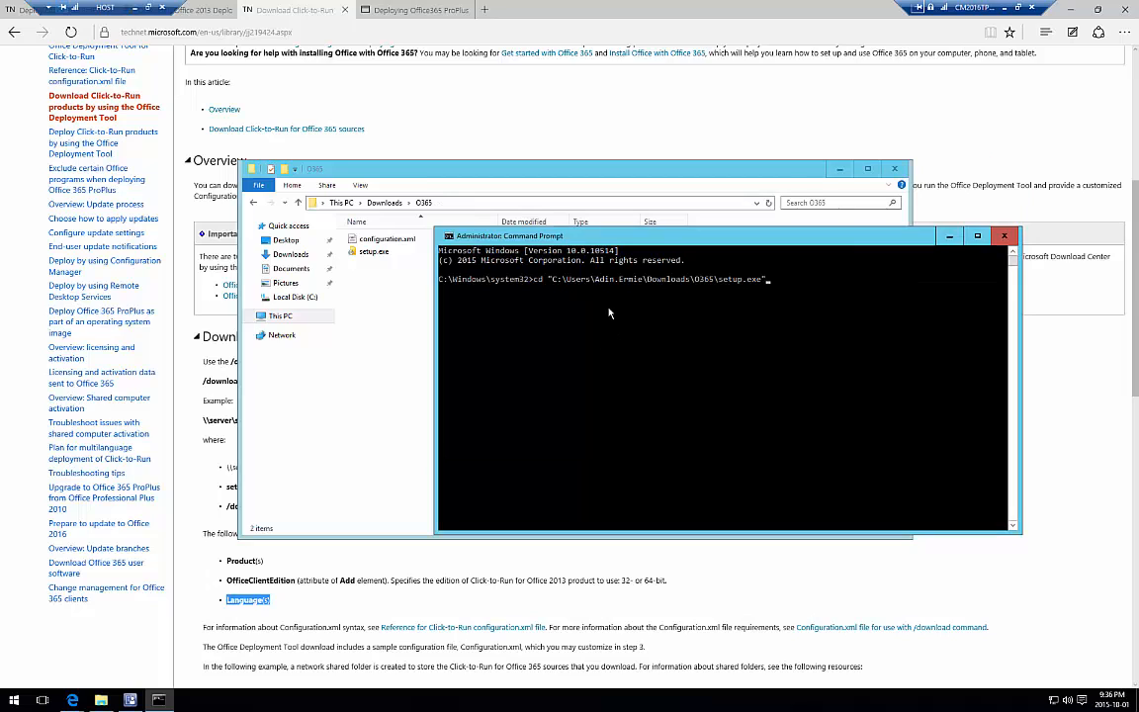
pyautogui.press('BackSpace')
pyautogui.press('BackSpace')
pyautogui.press('BackSpace')
pyautogui.press('BackSpace')
pyautogui.press('BackSpace')
pyautogui.press('BackSpace')
pyautogui.press('BackSpace')
pyautogui.press('BackSpace')
pyautogui.press('BackSpace')
pyautogui.press('BackSpace')
pyautogui.write('"')
pyautogui.press('Return')
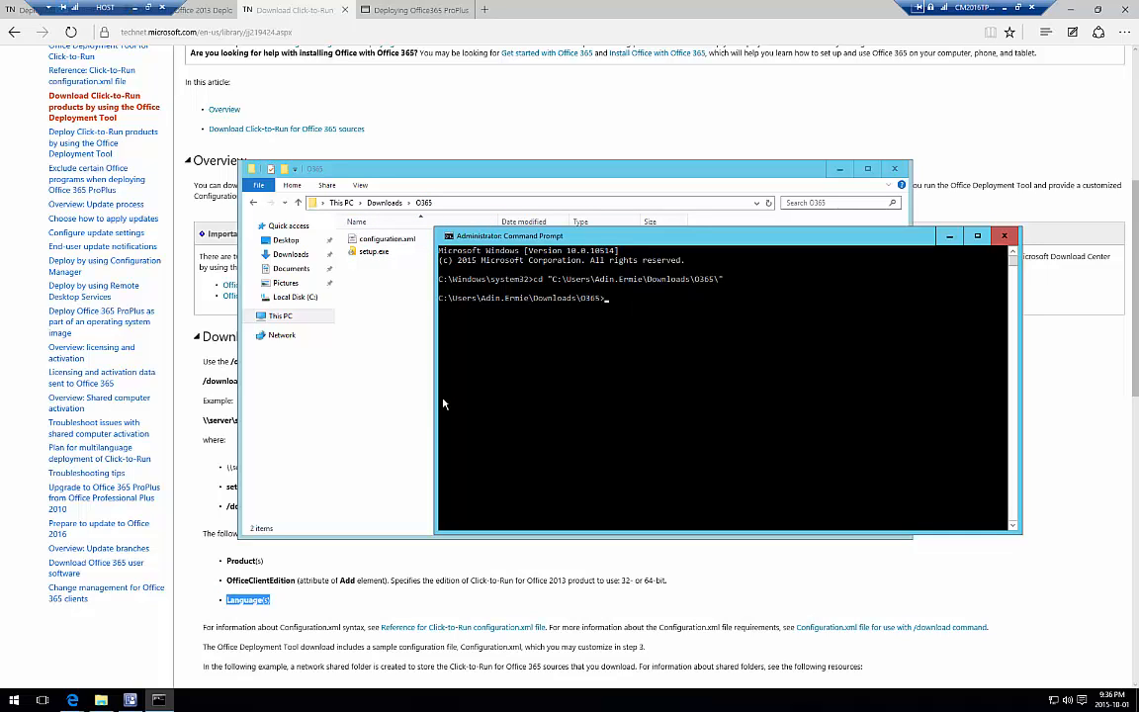
# Run setup.exe /Download with the full path of the O365 folder's configuration.xml to download the Office installation files.
pyautogui.write('setup.exe /Download')
pyautogui.click(396, 246)
pyautogui.rightClick(396, 246)
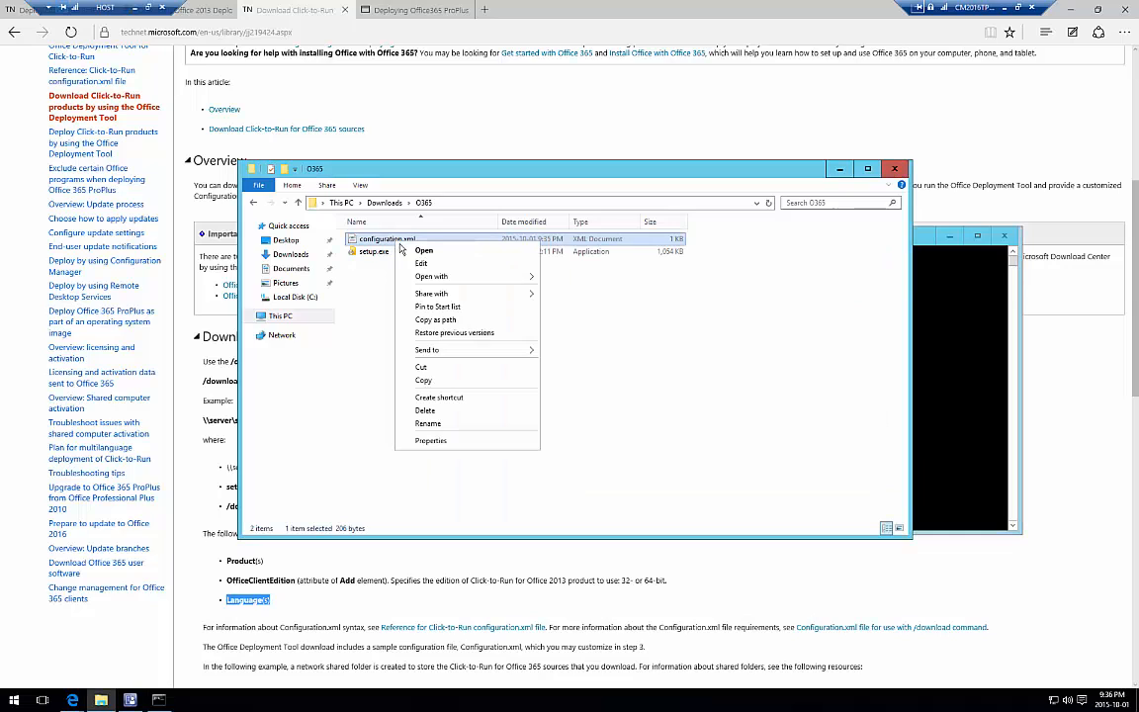
pyautogui.click(432, 292)
pyautogui.click(918, 256)
pyautogui.hotkey('ctrl', 'v')
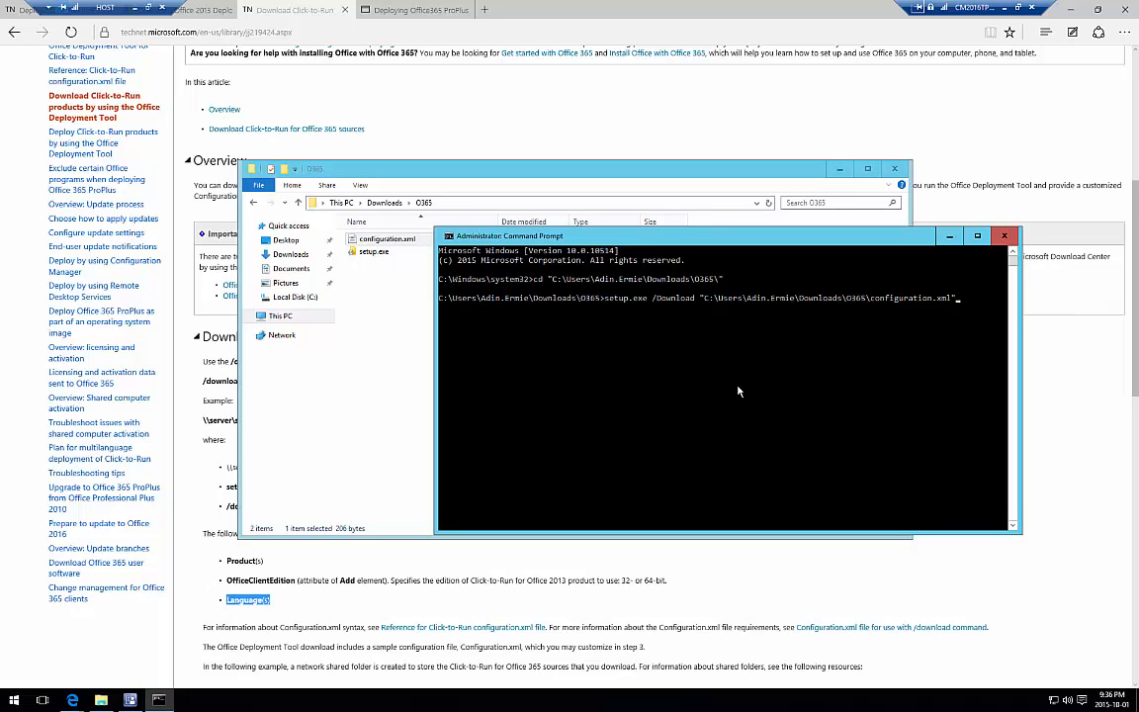
pyautogui.press('Return')
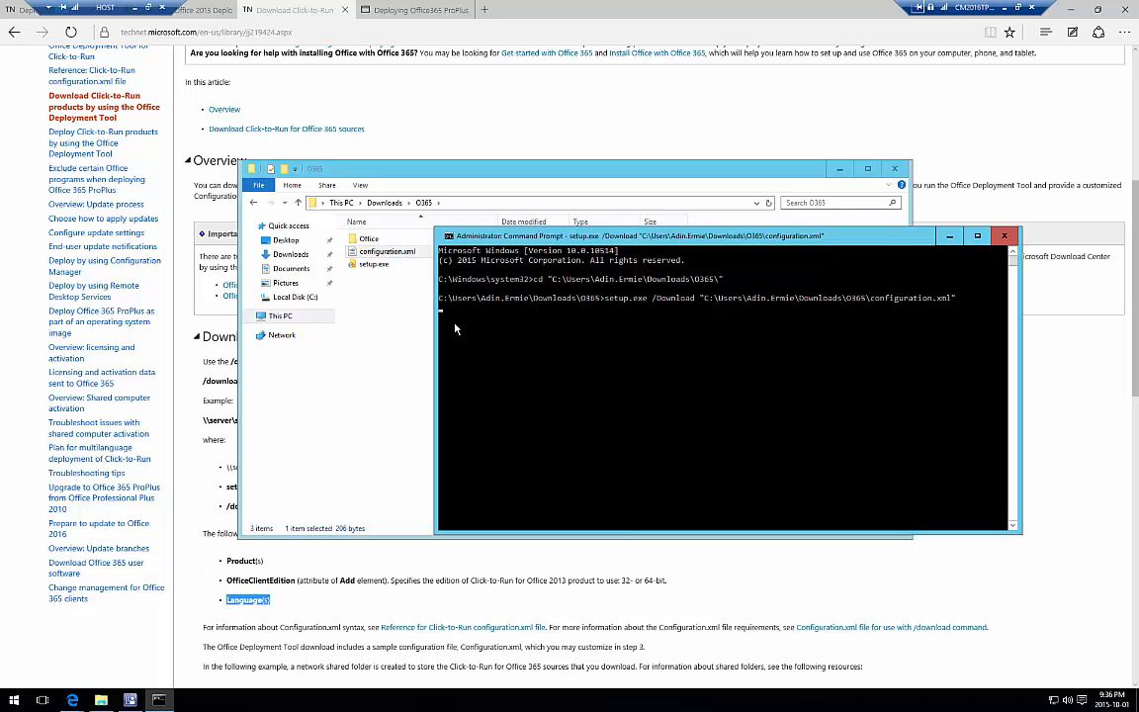
# Inspect the downloaded content in the Office\Data folder, moving its window aside to bring back the Command Prompt.
pyautogui.doubleClick(369, 240)
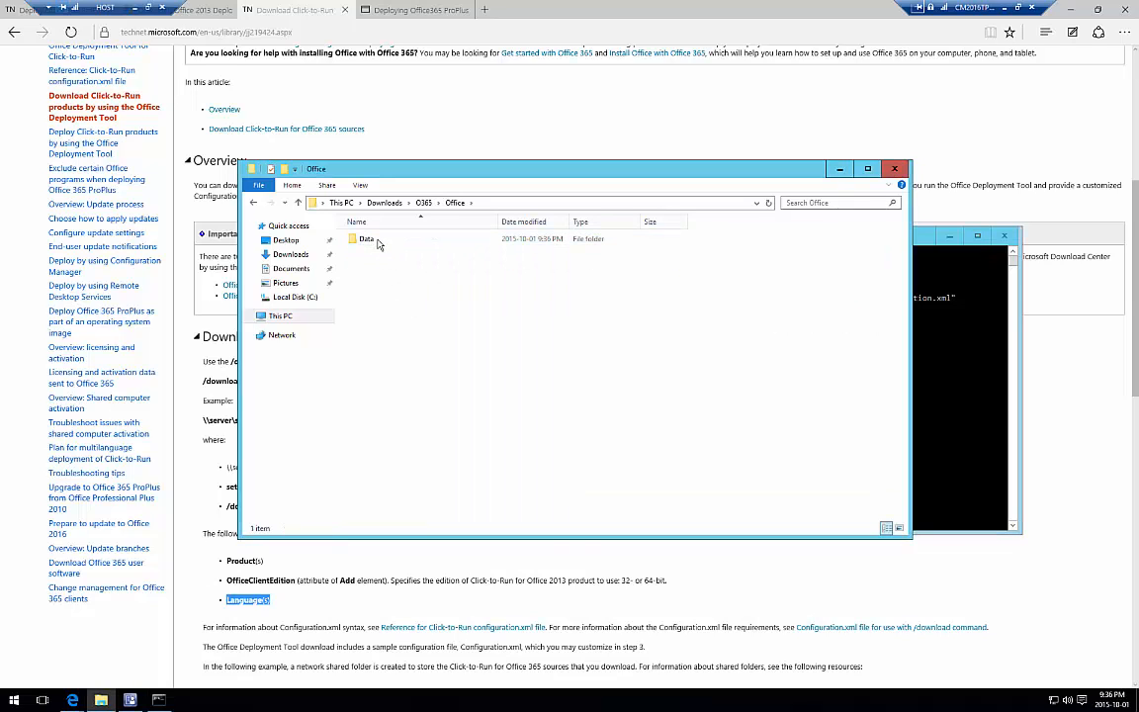
pyautogui.doubleClick(370, 240)
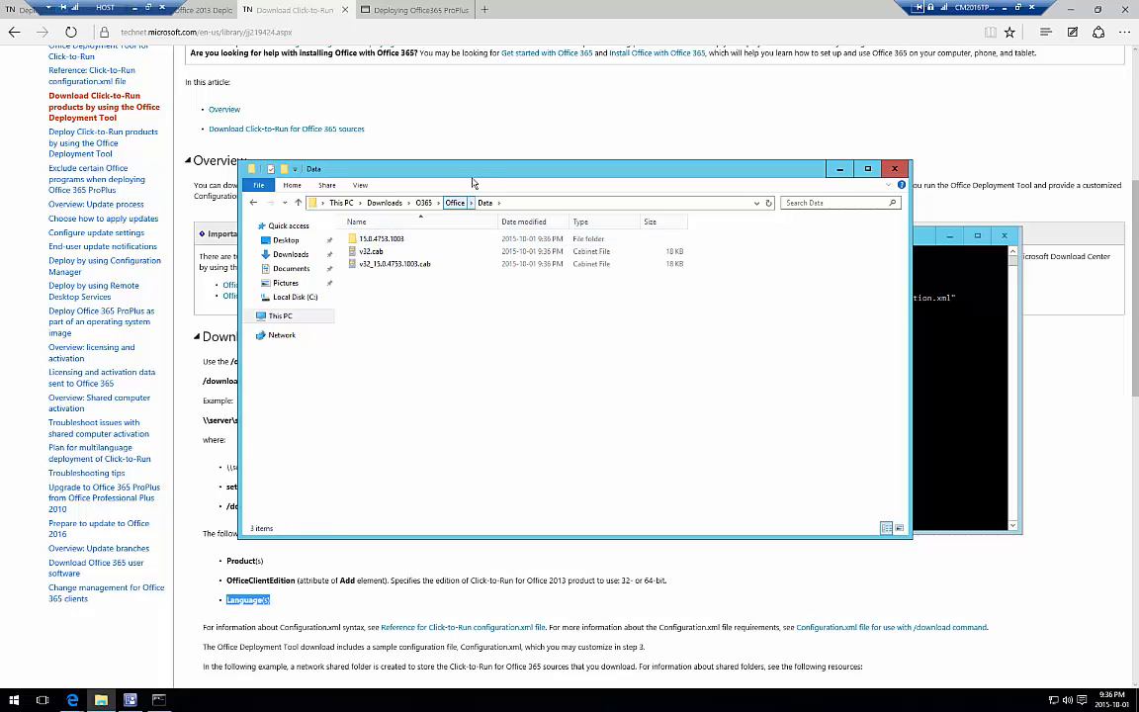
pyautogui.moveTo(470, 171); pyautogui.dragTo(301, 114)
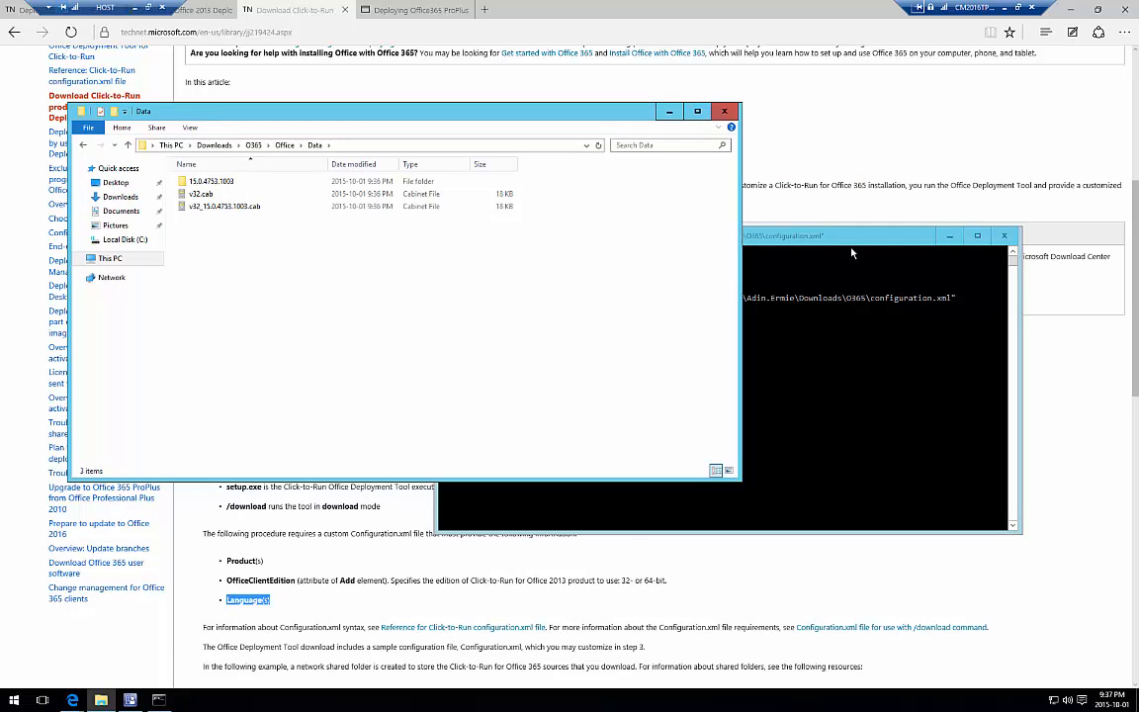
pyautogui.click(731, 296)
# Open Task Manager and view its performance readings while the Office files download.
pyautogui.rightClick(458, 706)
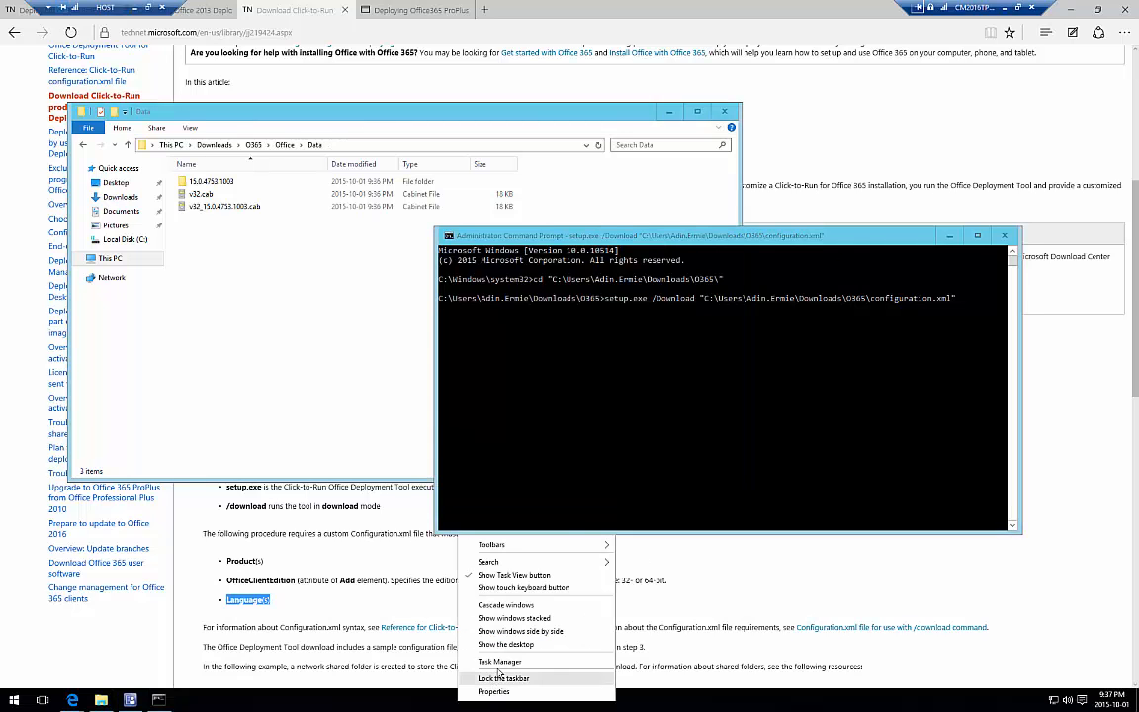
pyautogui.click(494, 601)
pyautogui.click(425, 44)
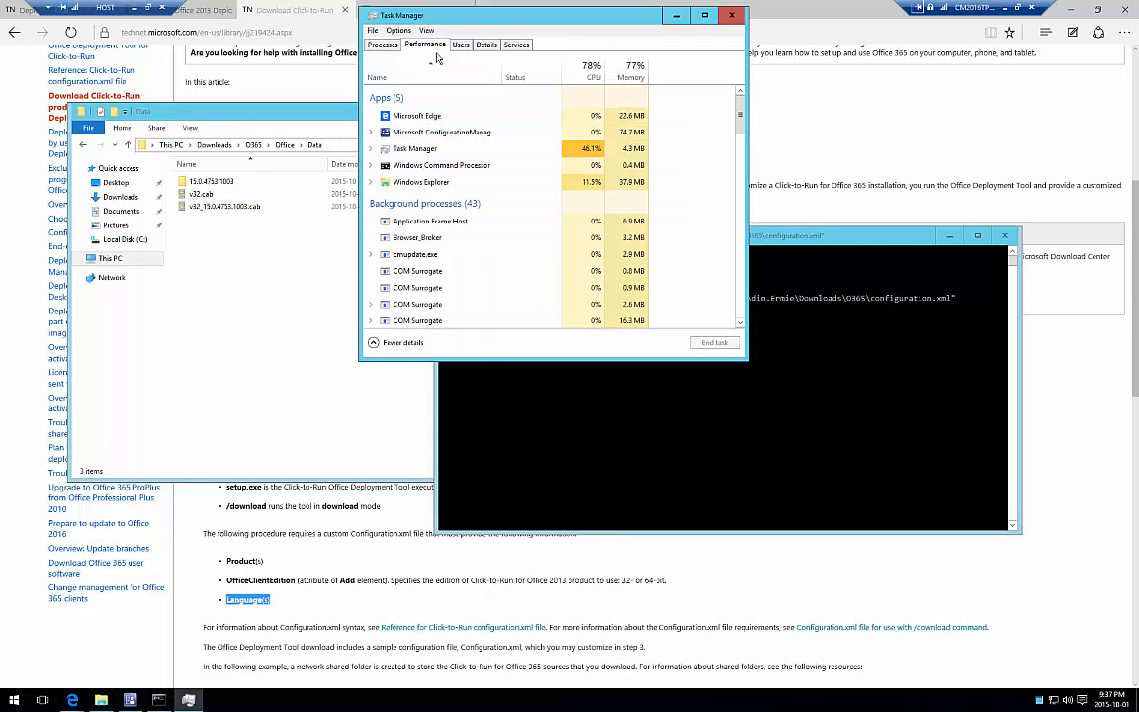
pyautogui.click(433, 161)
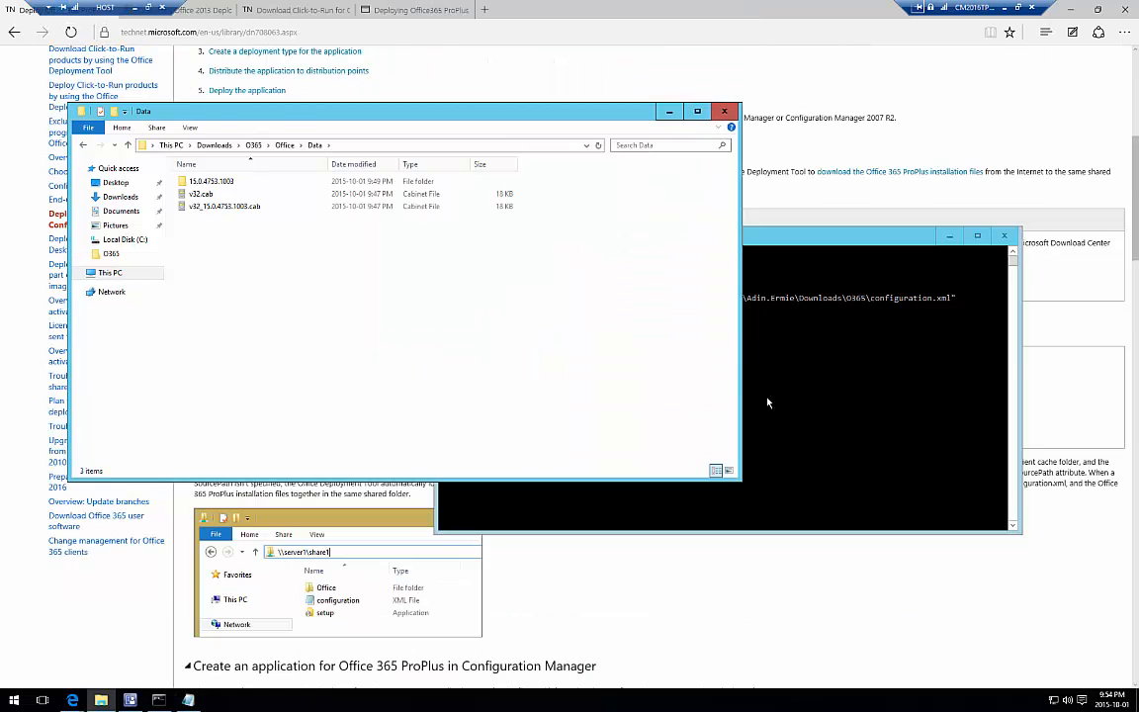
# Check the download command in the Command Prompt, and go back up from the Data folder to the O365 folder.
pyautogui.click(788, 277)
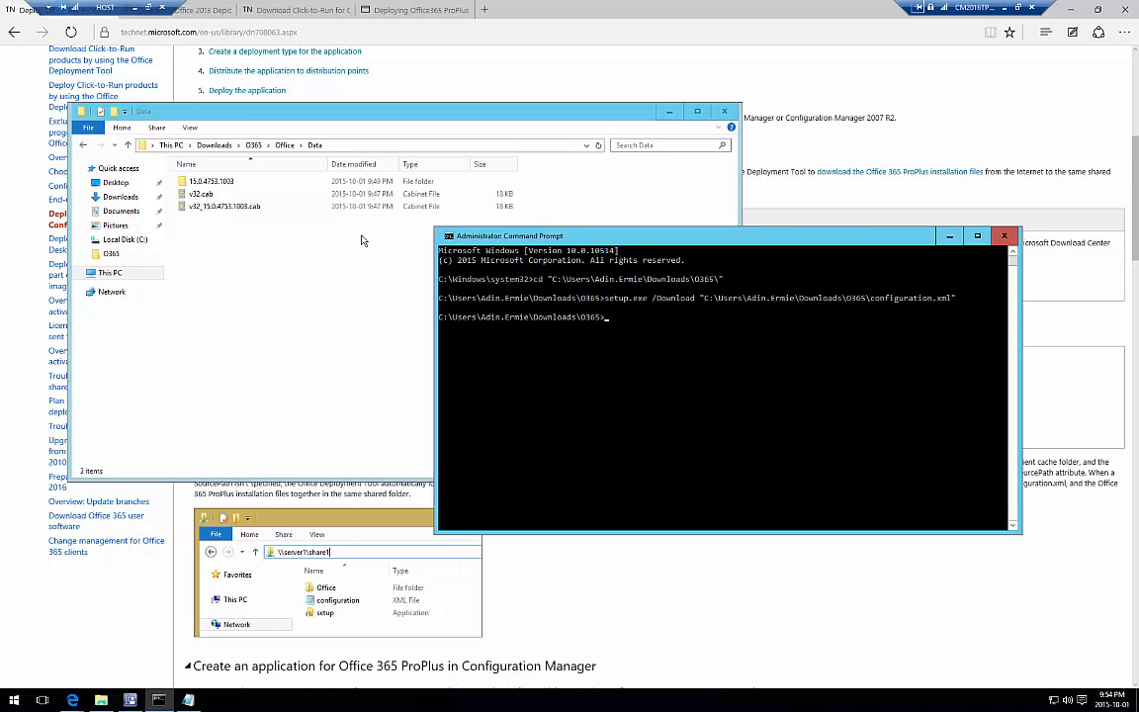
pyautogui.click(285, 145)
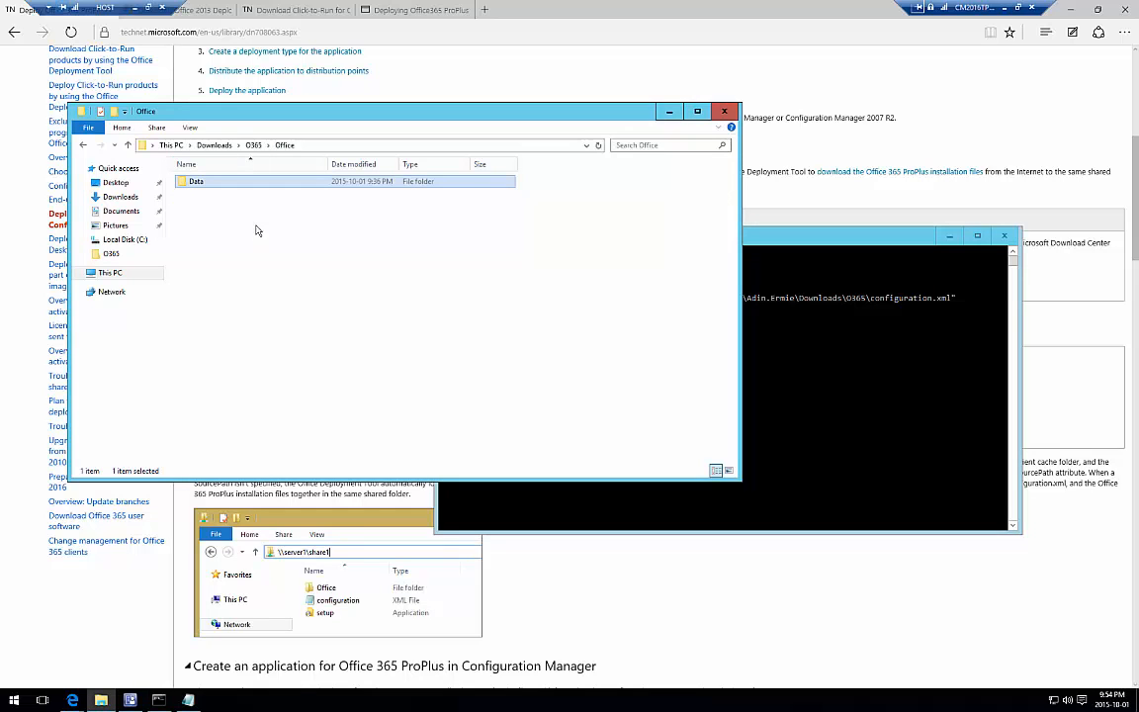
pyautogui.click(253, 145)
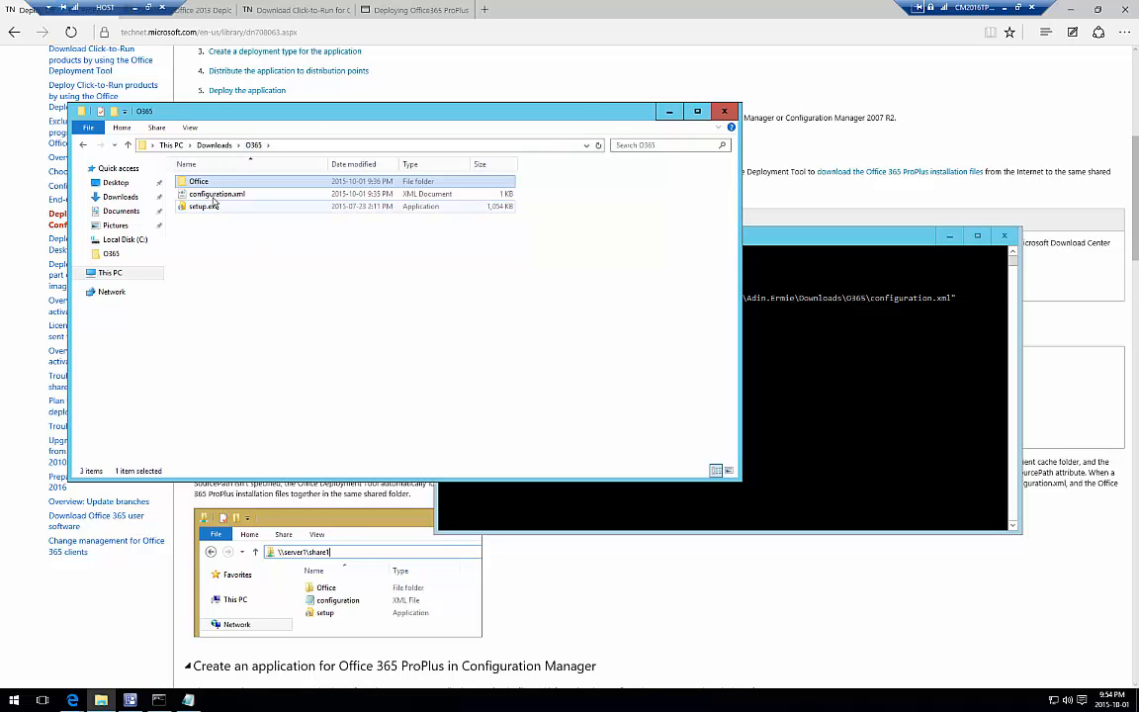
# Open configuration.xml for editing in Notepad and review its entries from the product ID to the logging path.
pyautogui.click(214, 195)
pyautogui.rightClick(210, 195)
pyautogui.click(226, 216)
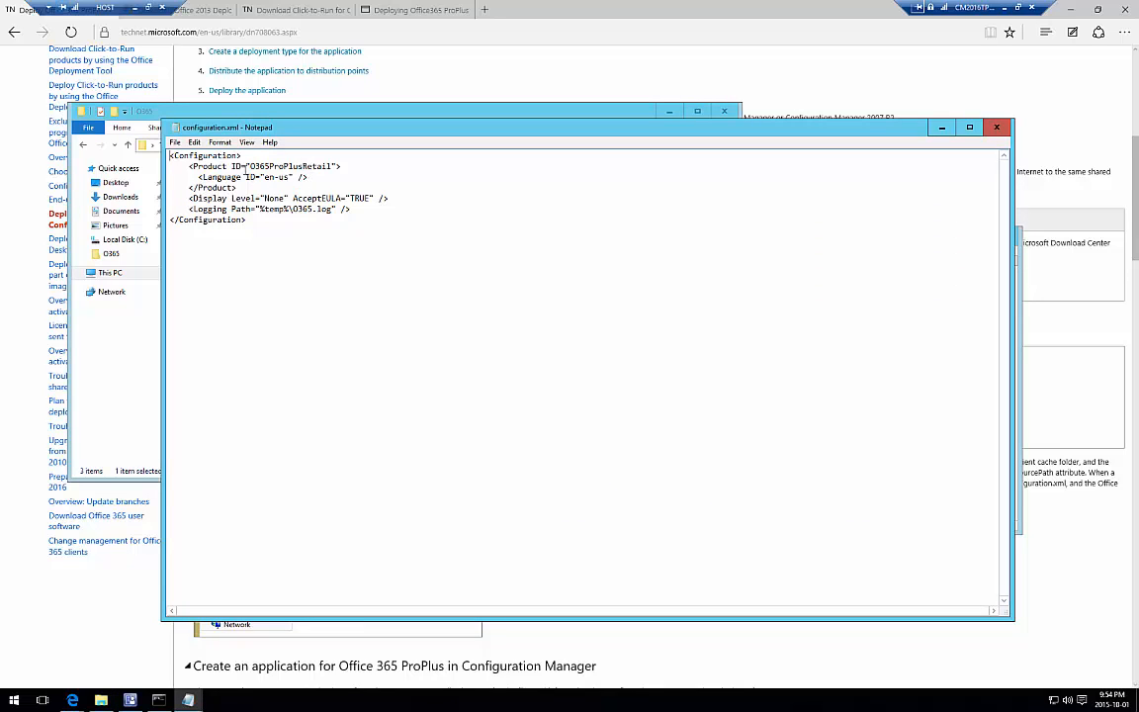
pyautogui.moveTo(169, 155); pyautogui.dragTo(351, 208)
pyautogui.click(324, 229)
# Study the sample's Add element in the Click-to-Run download article, including its SourcePath and OfficeClientEdition attributes.
pyautogui.click(306, 18)
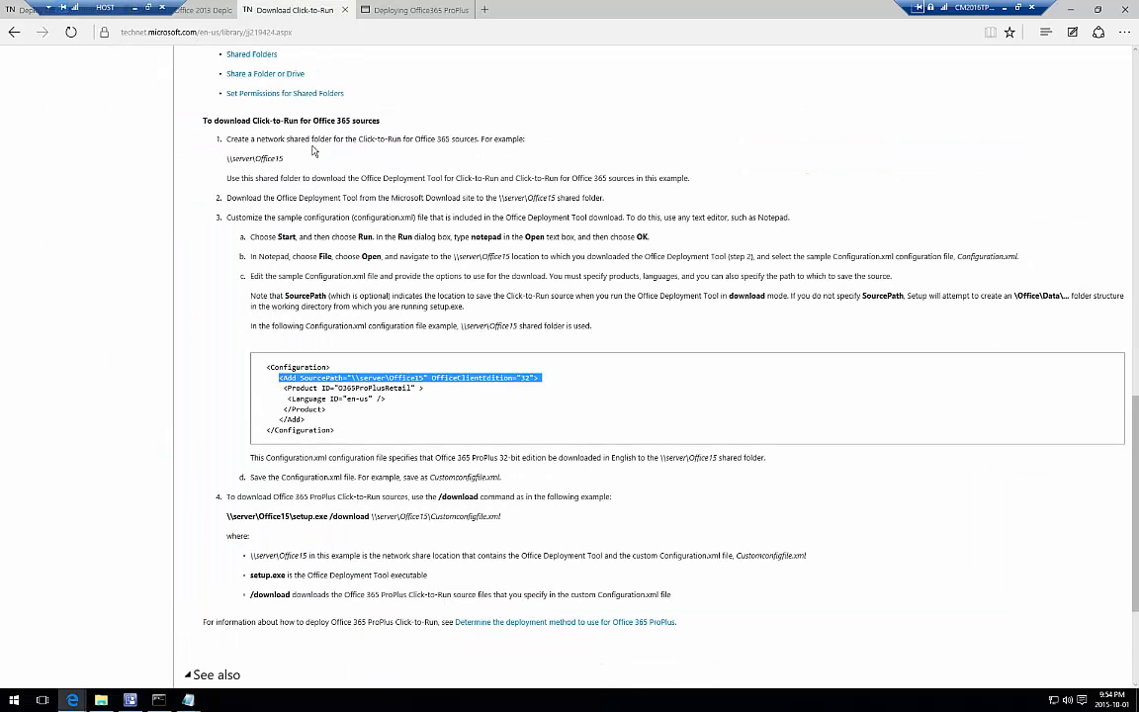
pyautogui.click(352, 382)
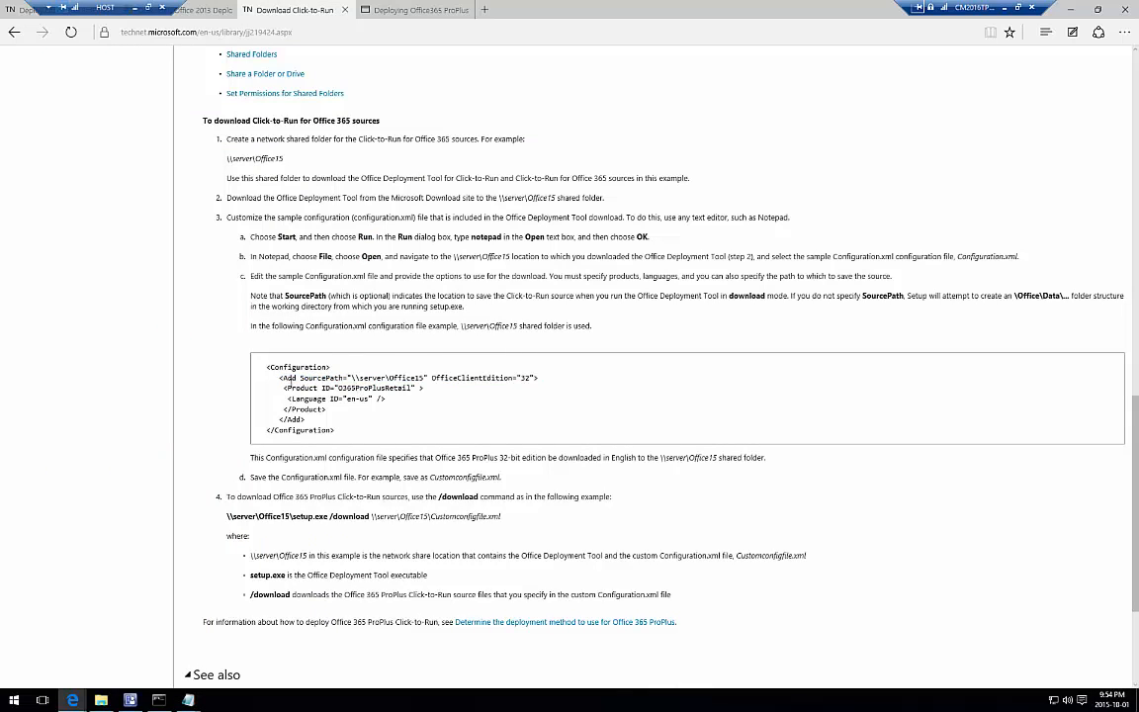
pyautogui.moveTo(280, 377); pyautogui.dragTo(542, 378)
pyautogui.click(310, 382)
pyautogui.moveTo(300, 378); pyautogui.dragTo(425, 378)
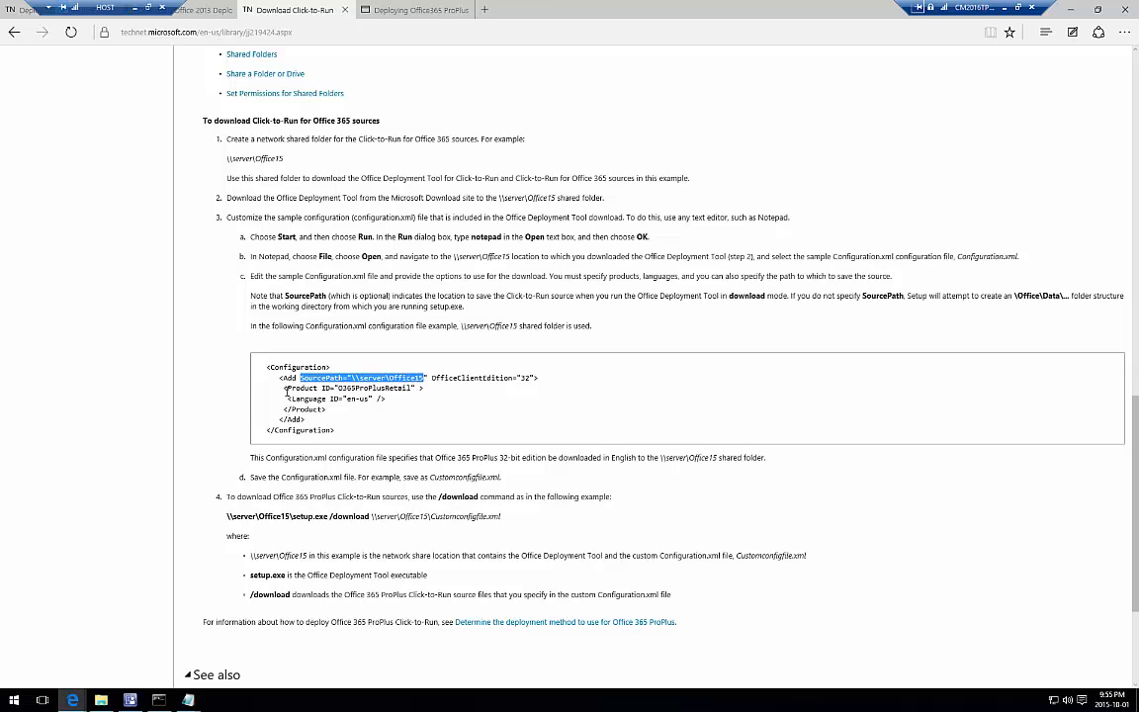
pyautogui.moveTo(432, 378); pyautogui.dragTo(531, 385)
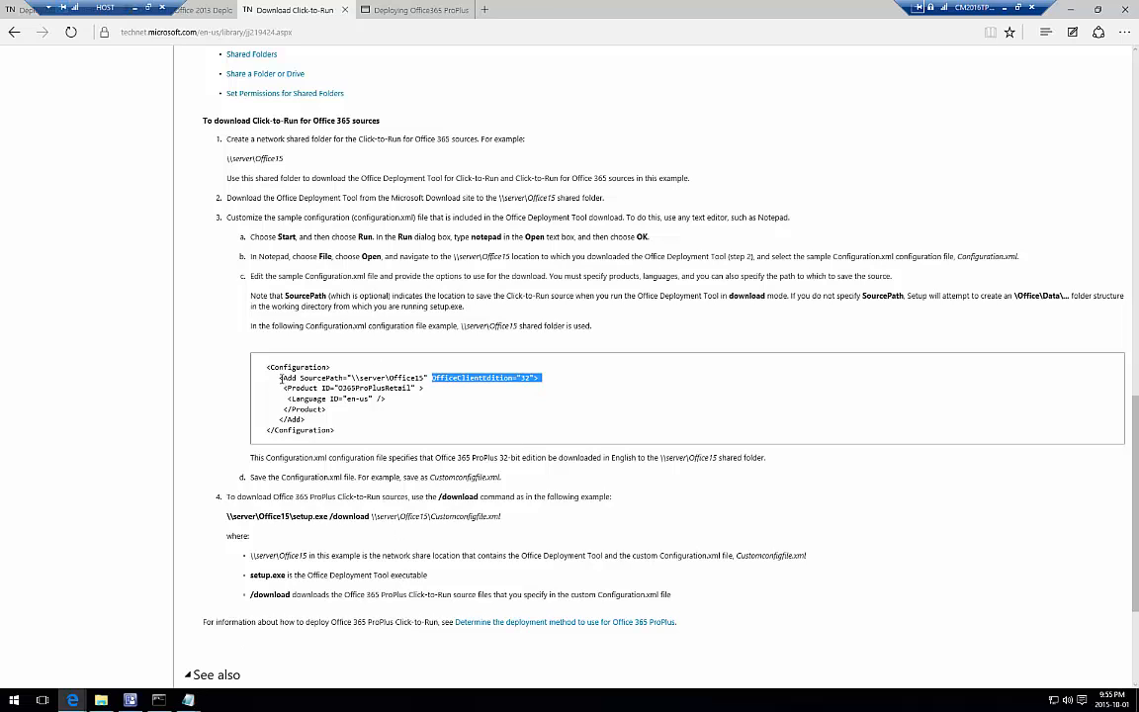
pyautogui.moveTo(281, 378); pyautogui.dragTo(536, 380)
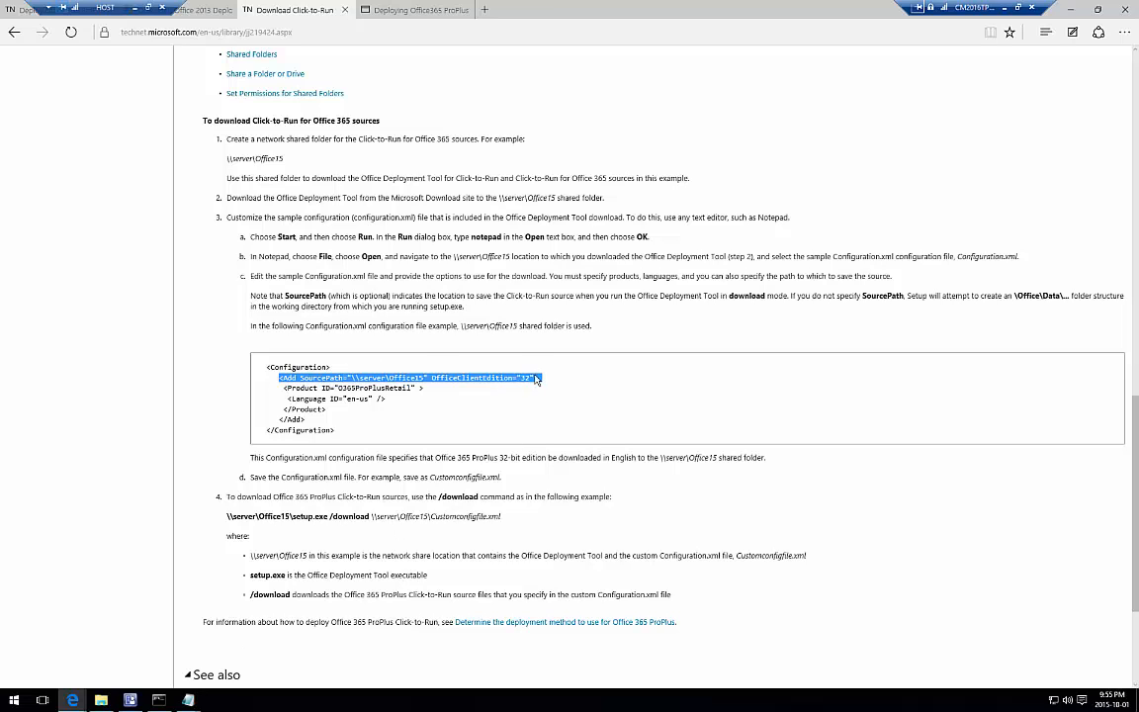
# In configuration.xml, insert the copied Add element with SourcePath and OfficeClientEdition="32" on a new line below the opening Configuration tag.
pyautogui.click(185, 698)
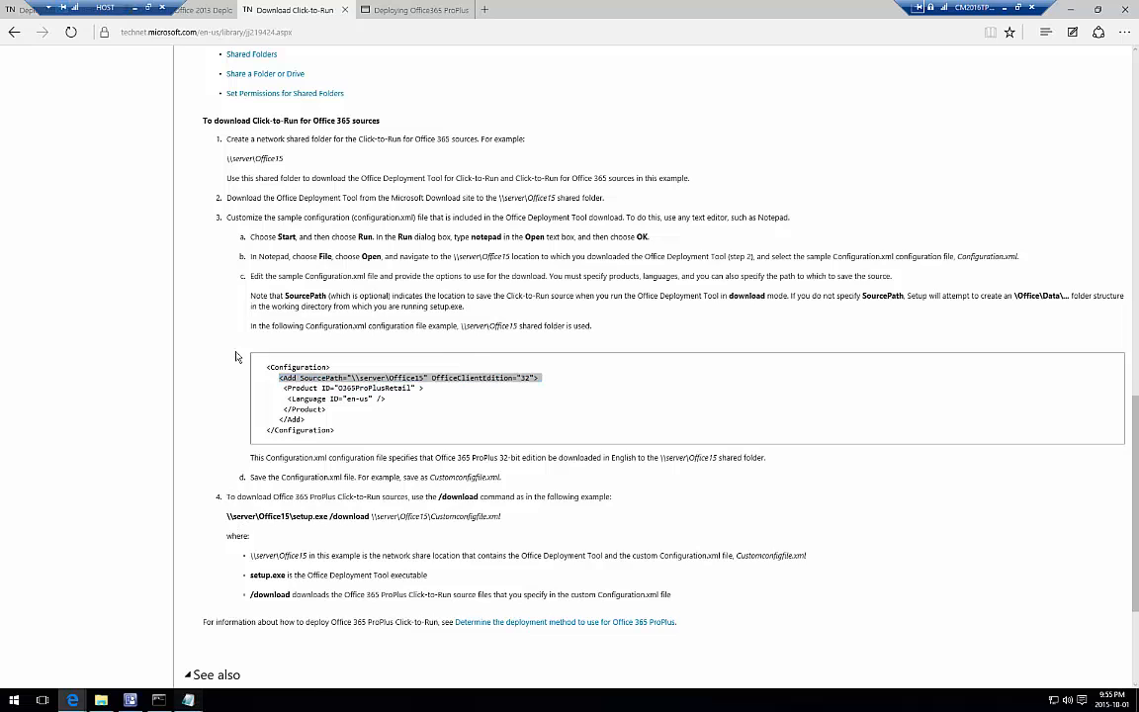
pyautogui.click(178, 608)
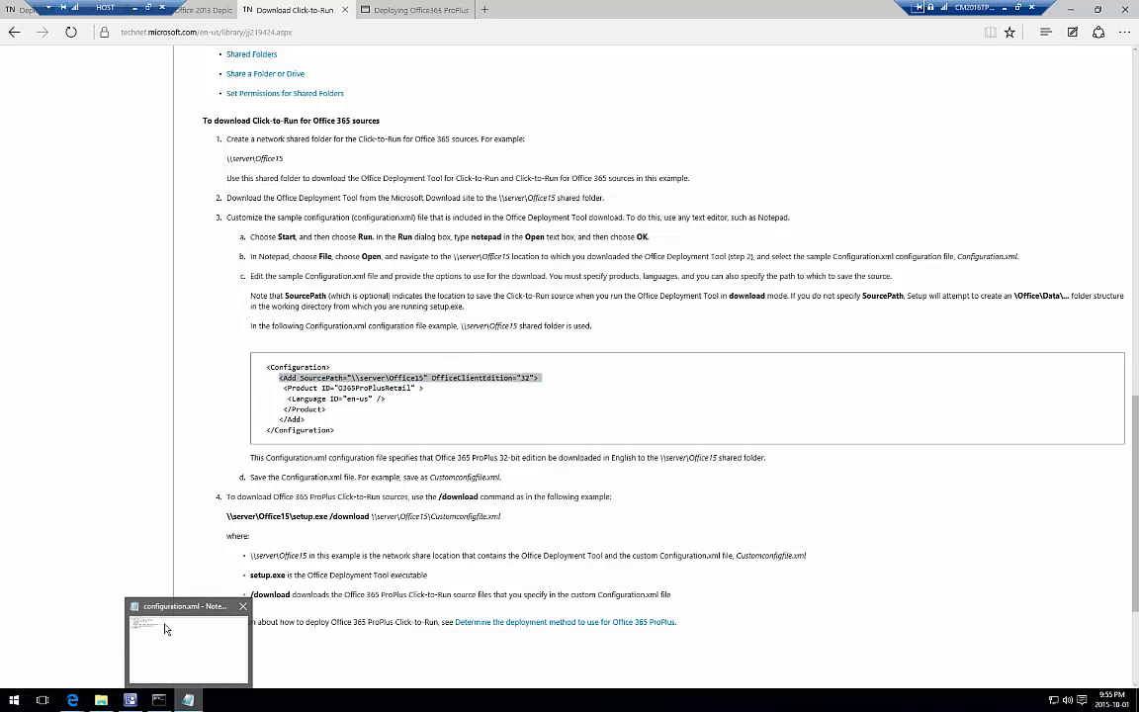
pyautogui.click(166, 629)
pyautogui.click(244, 155)
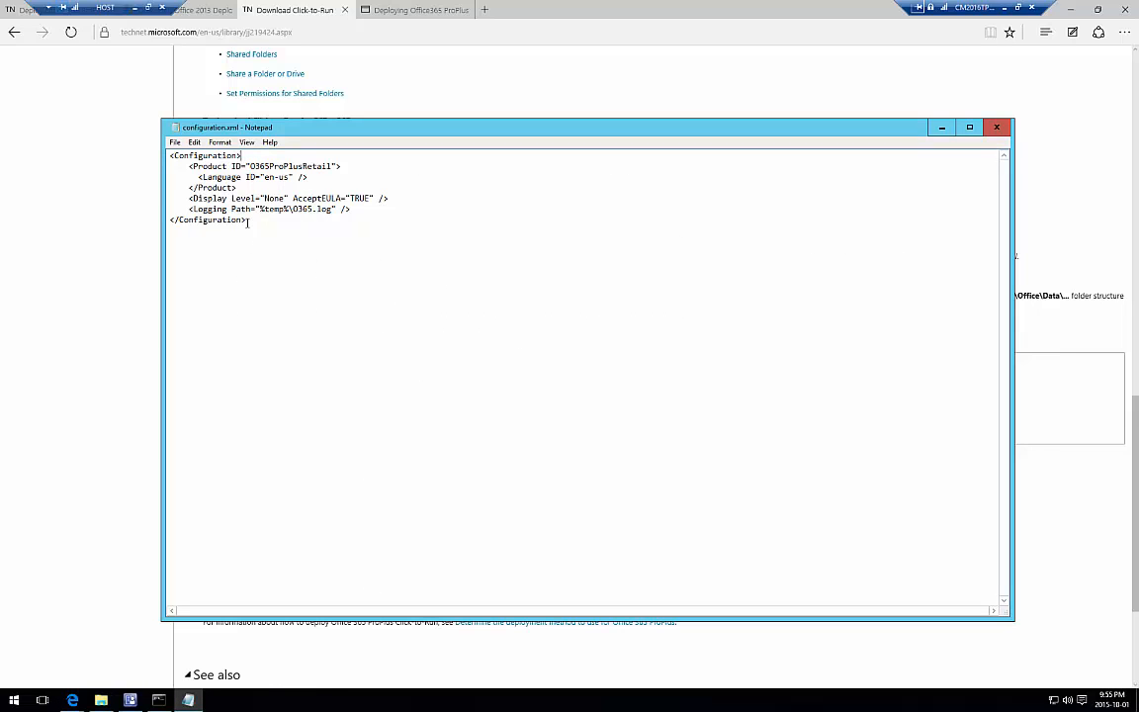
pyautogui.press('Return')
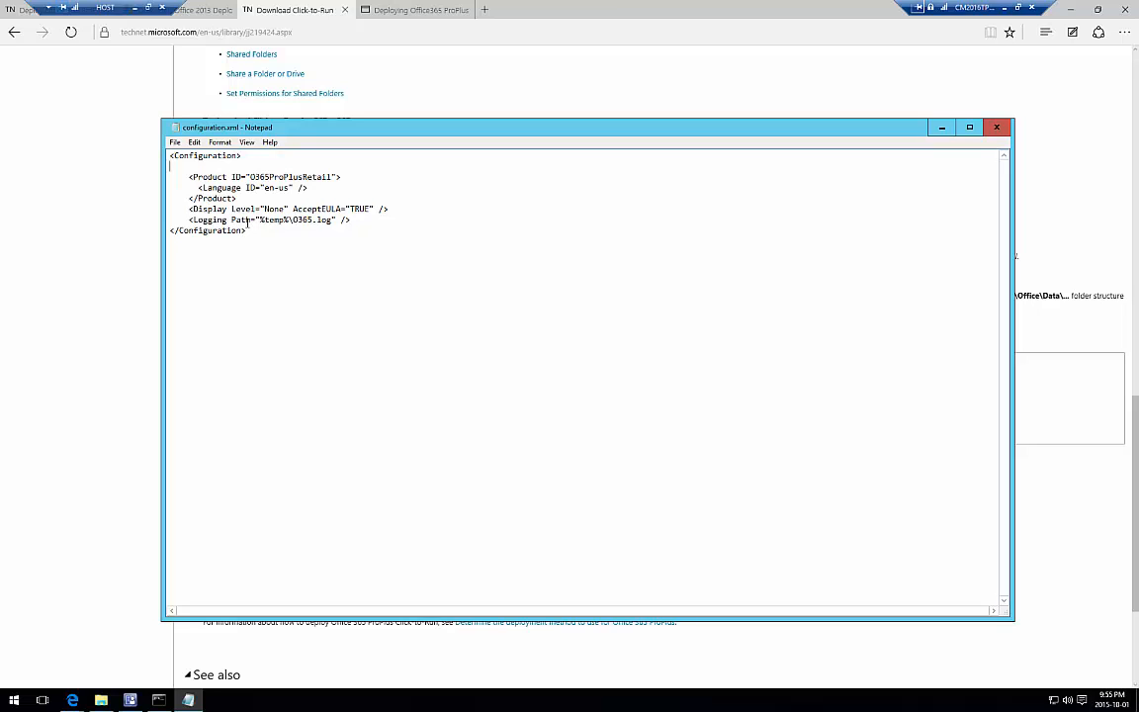
pyautogui.hotkey('ctrl', 'v')
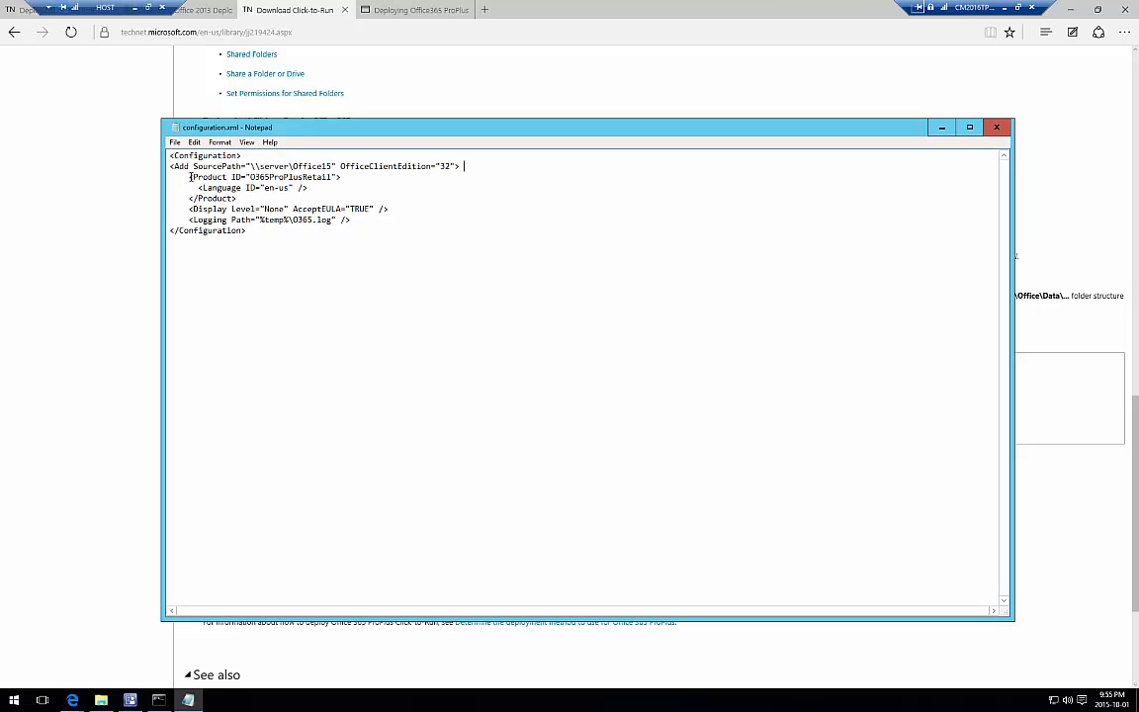
# Remove the SourcePath="\\server\Office15" attribute from the Add element, leaving only OfficeClientEdition="32".
pyautogui.moveTo(190, 177); pyautogui.dragTo(288, 183)
pyautogui.moveTo(192, 166); pyautogui.dragTo(335, 166)
pyautogui.press('Delete')
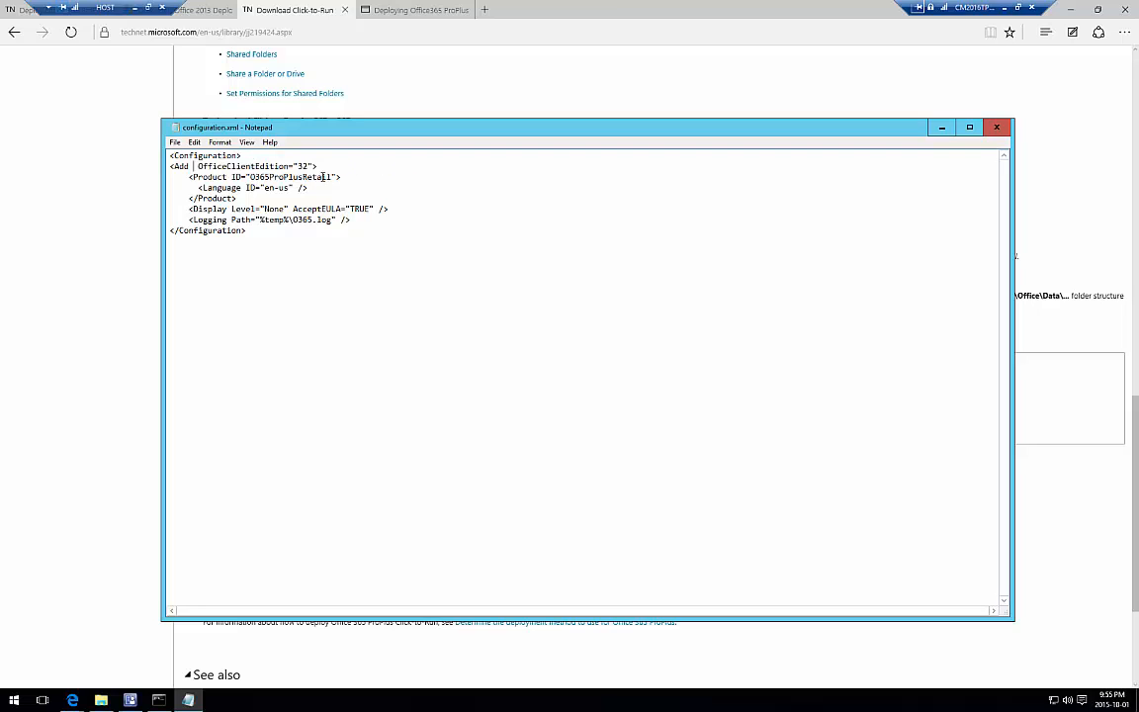
# Add a closing </Add> tag on its own line after </Product>, and close configuration.xml.
pyautogui.click(240, 197)
pyautogui.press('Return')
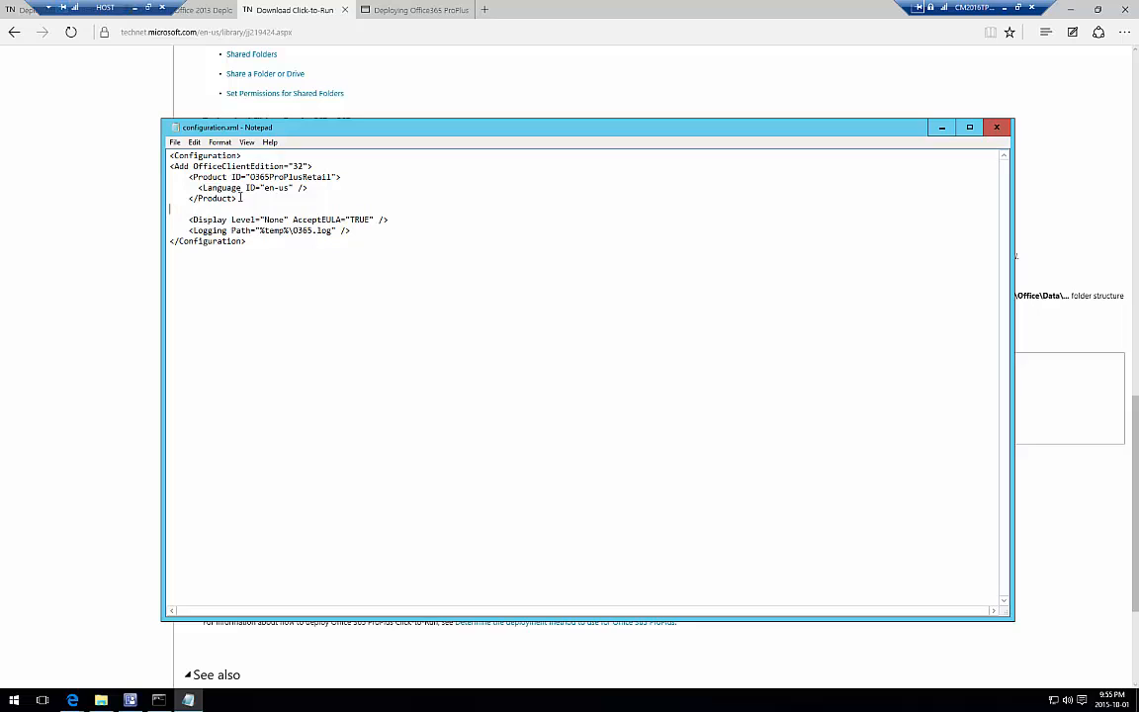
pyautogui.write('</Add>')
pyautogui.click(997, 126)
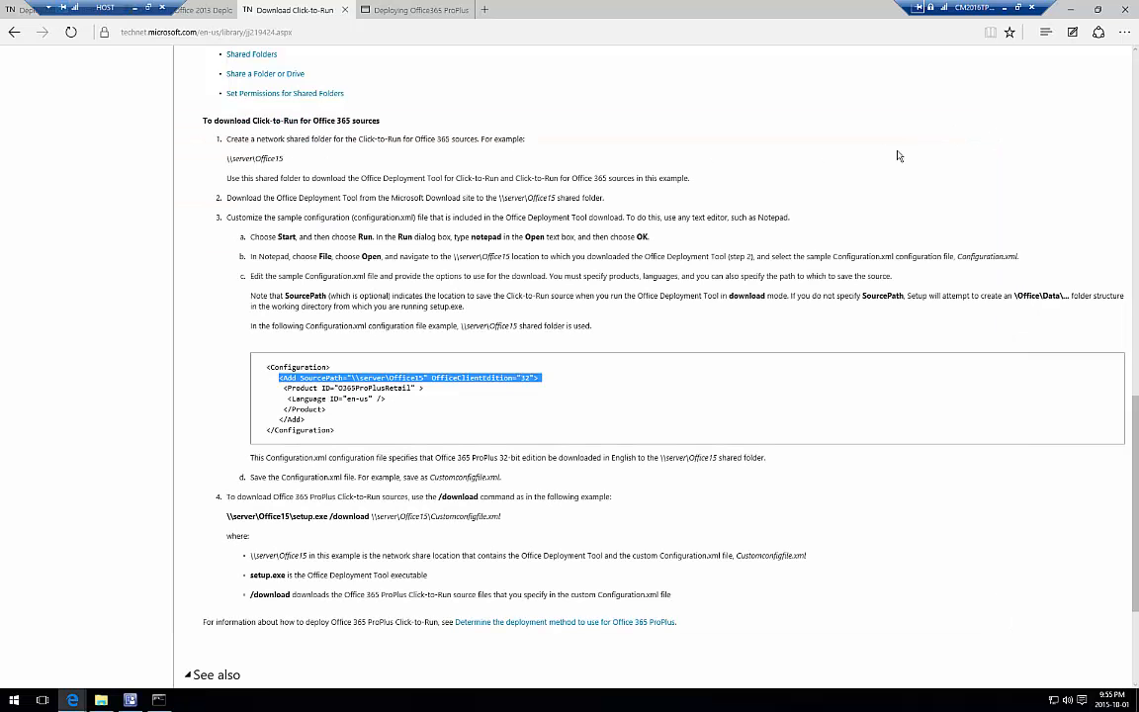
# Review the setup.exe /Download command and its configuration.xml path in the Command Prompt.
pyautogui.click(158, 701)
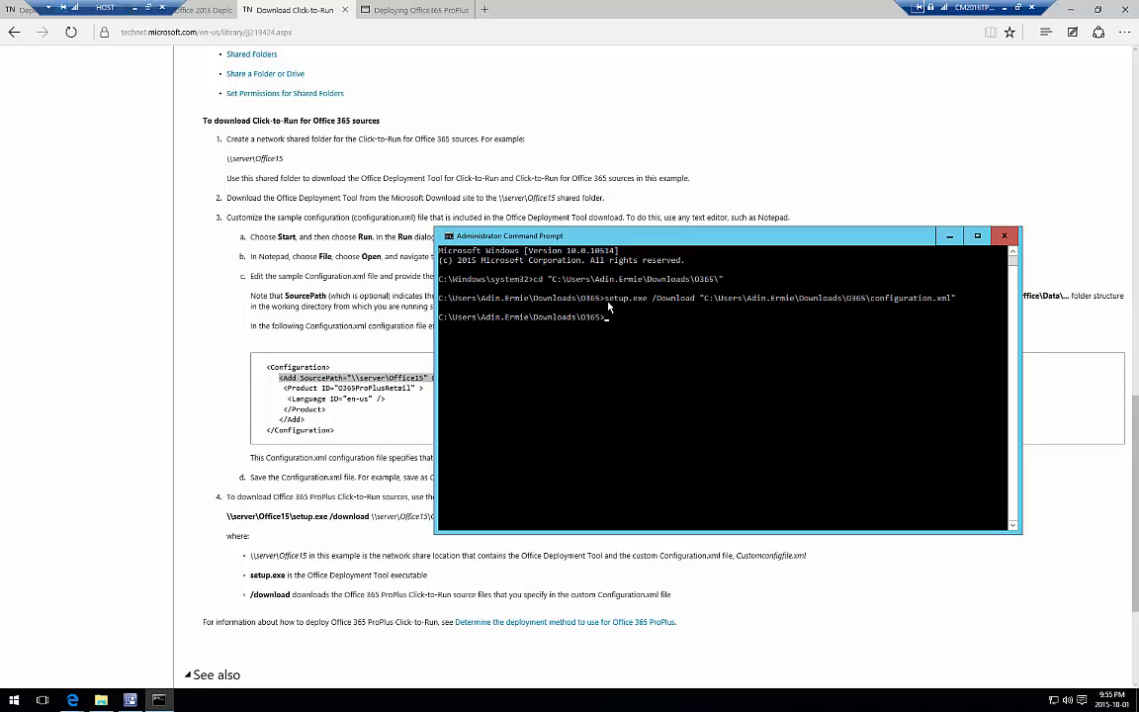
pyautogui.moveTo(608, 299); pyautogui.dragTo(954, 300)
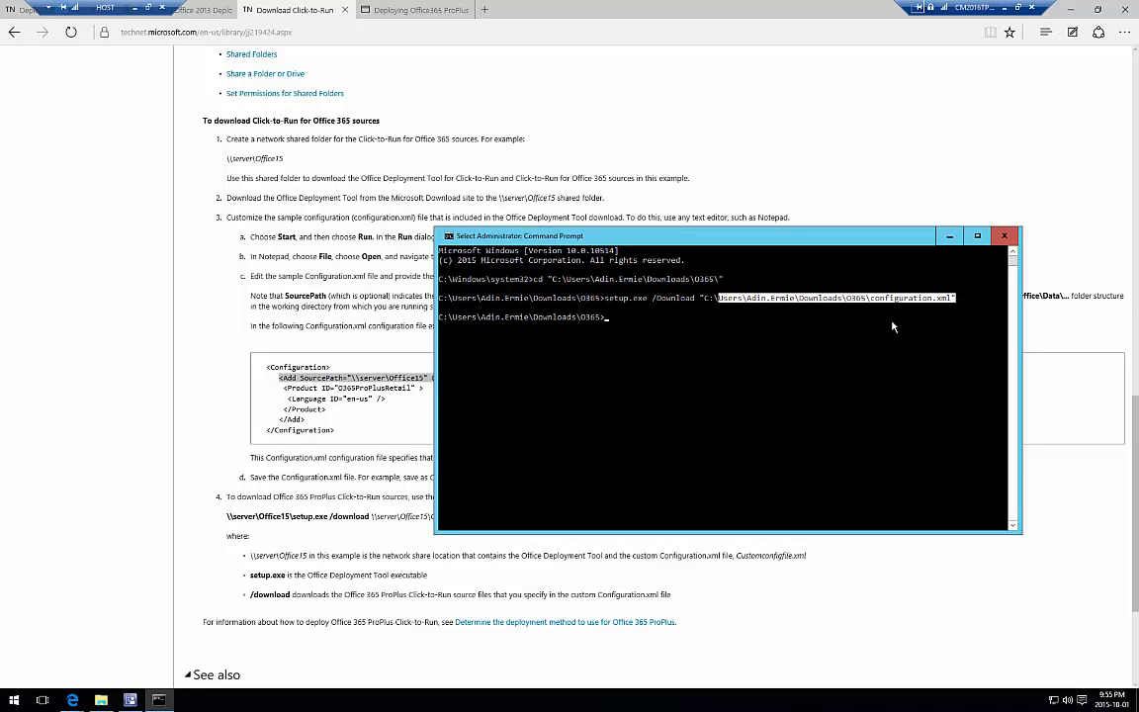
pyautogui.click(772, 327)
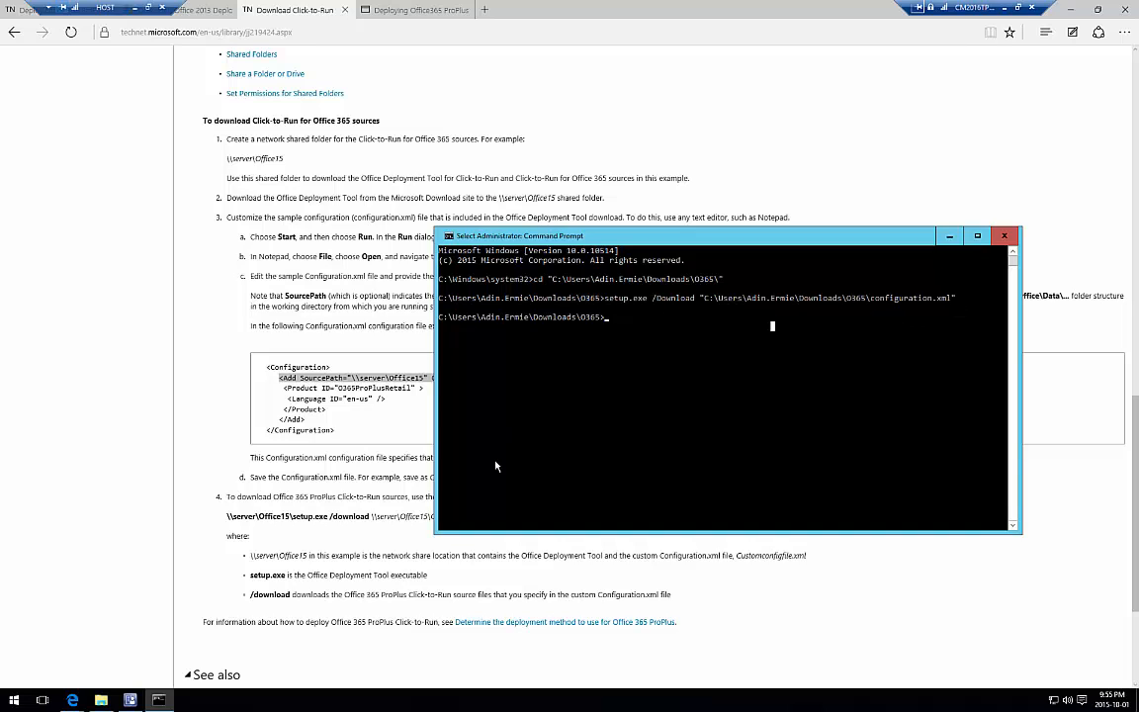
# Examine the downloaded cabinet and stream files in the 15.0.4753.1003 folder under Office\Data, including the sizes of the two stream files.
pyautogui.click(101, 700)
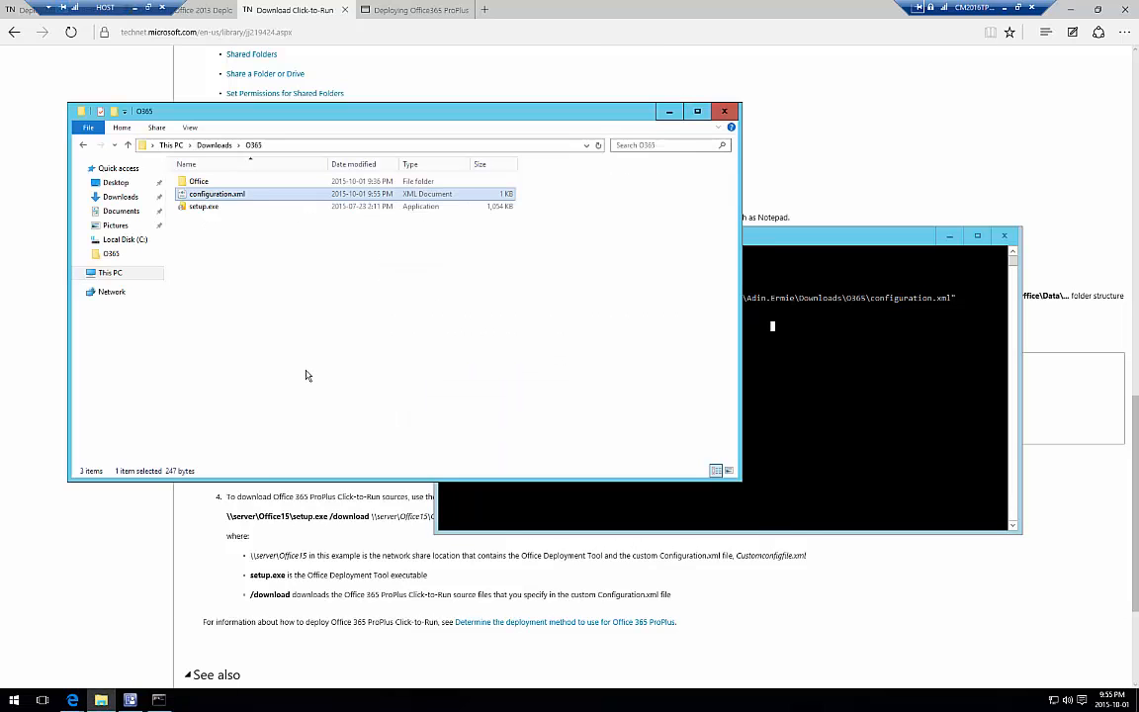
pyautogui.doubleClick(196, 182)
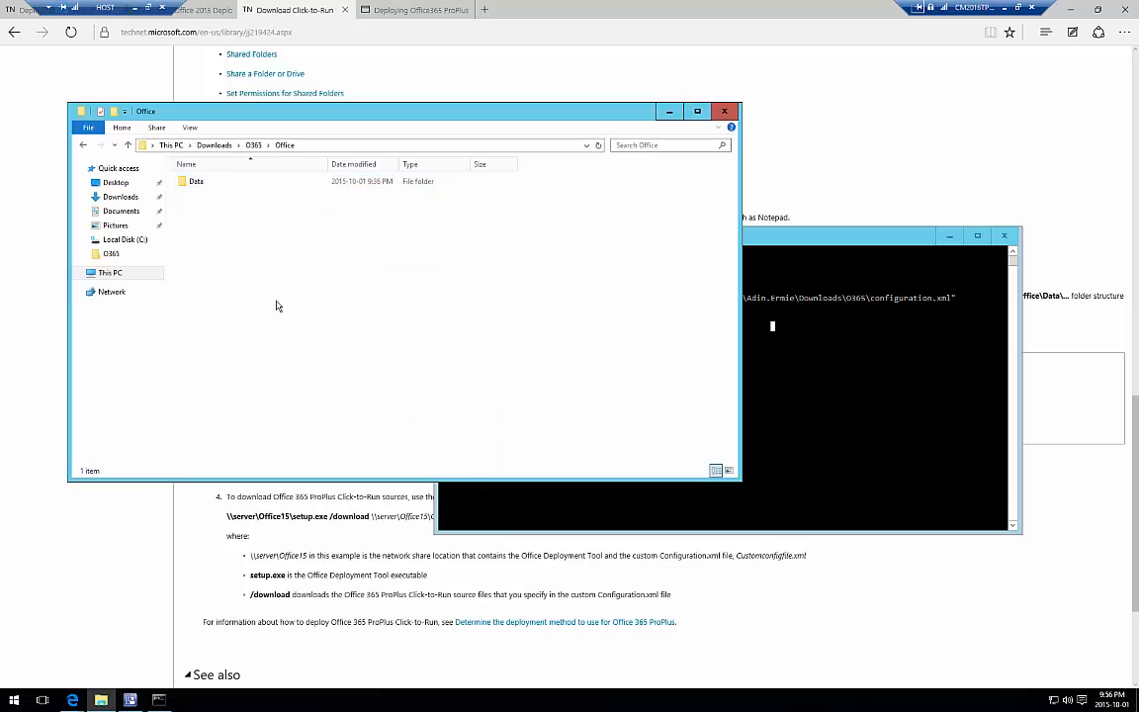
pyautogui.doubleClick(196, 186)
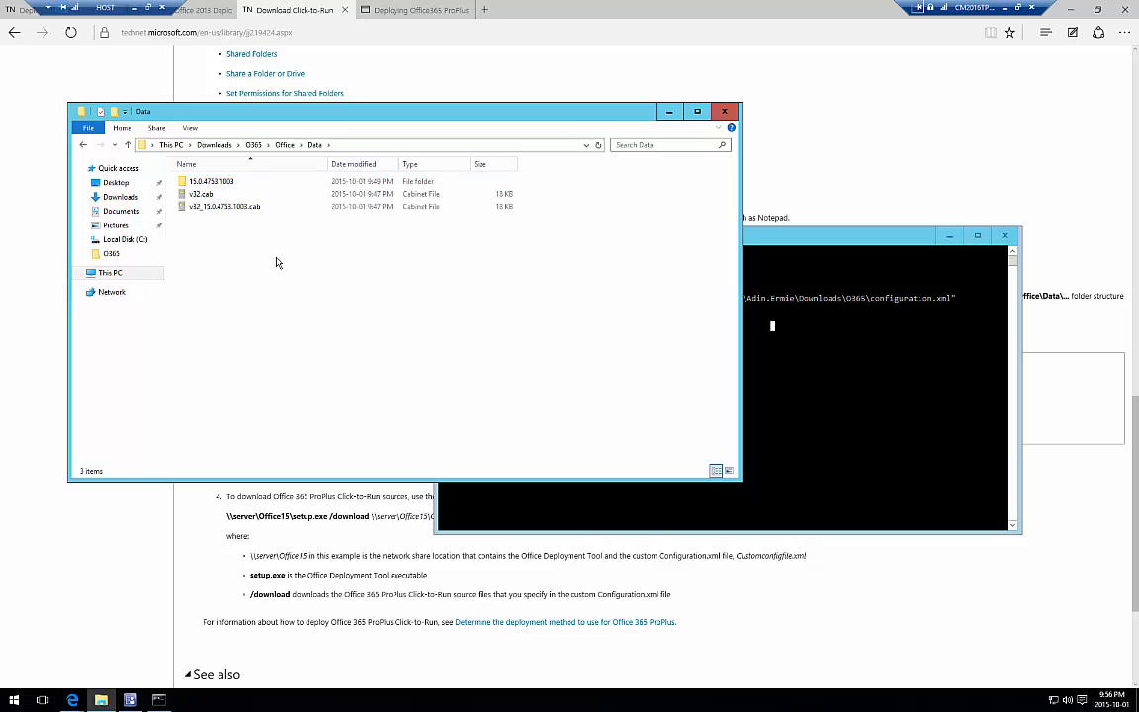
pyautogui.click(206, 184)
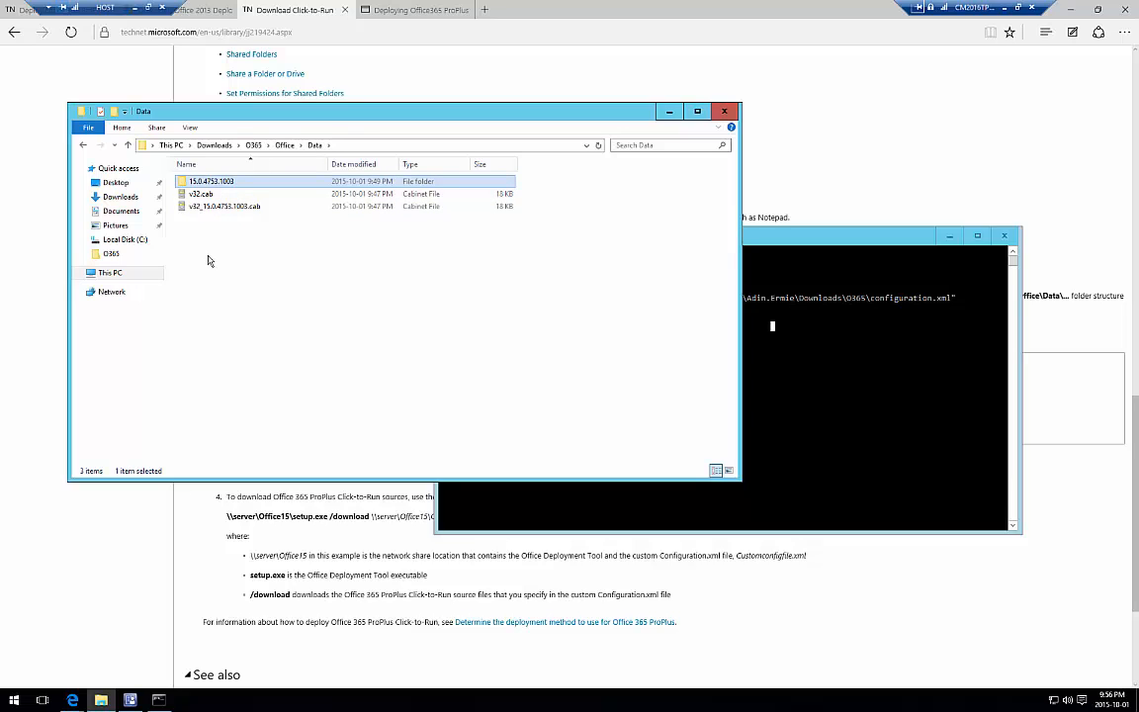
pyautogui.doubleClick(203, 181)
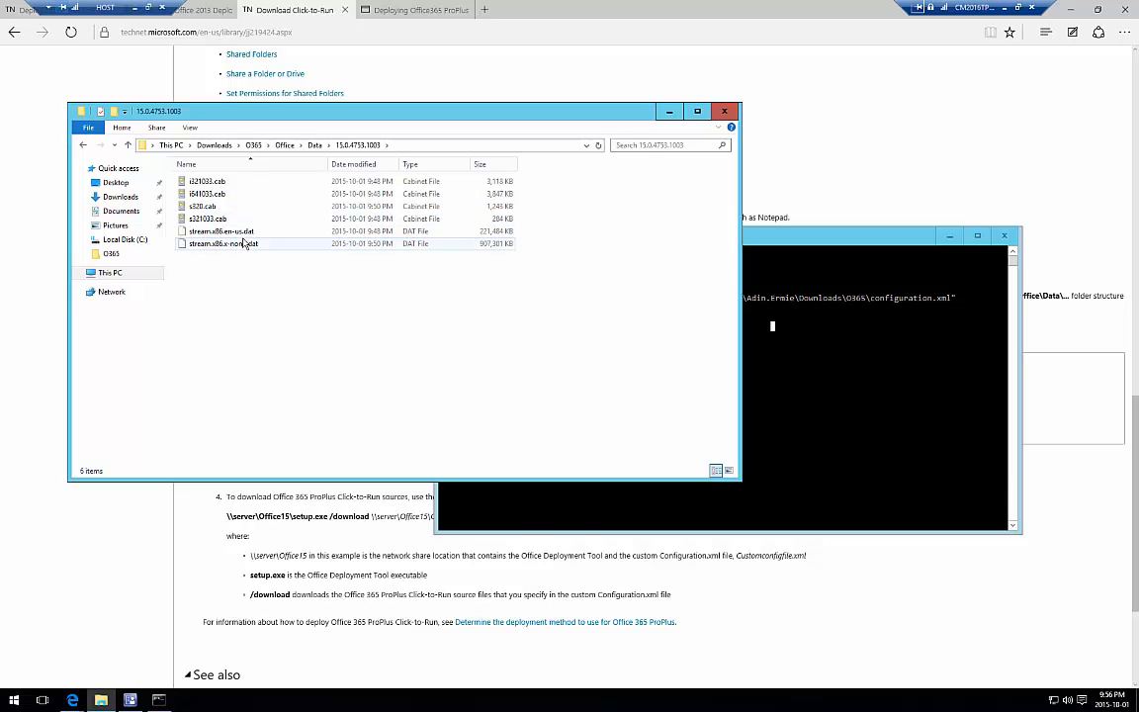
pyautogui.click(493, 244)
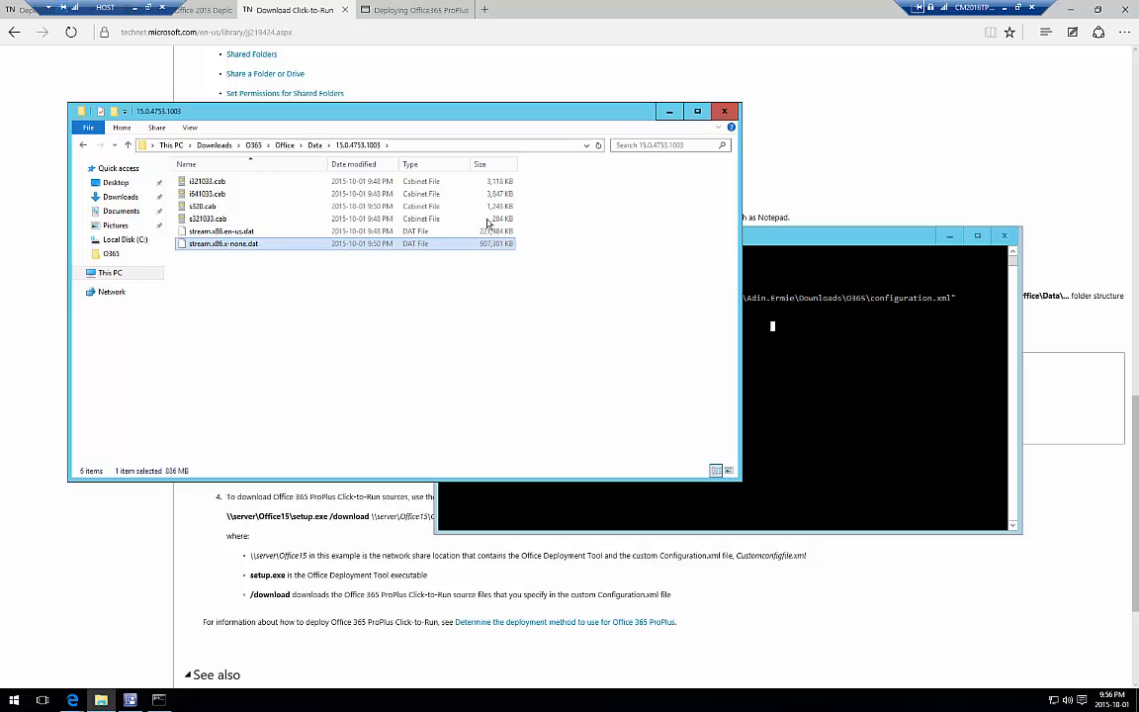
pyautogui.click(510, 232)
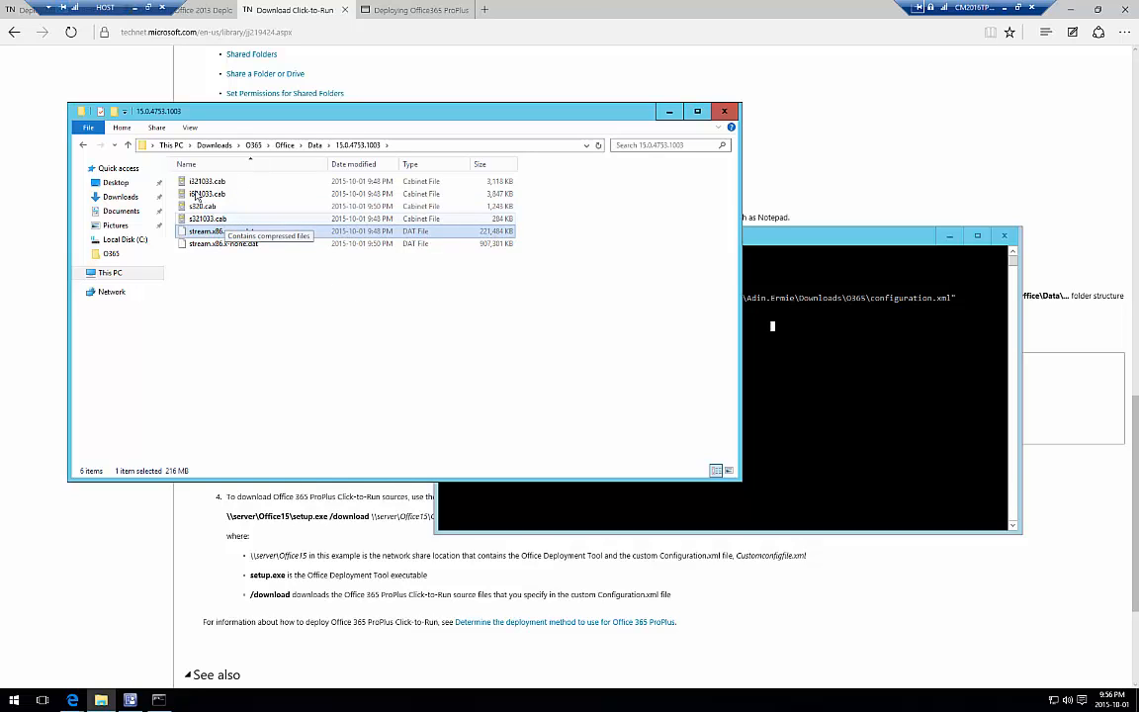
pyautogui.click(204, 194)
pyautogui.click(221, 263)
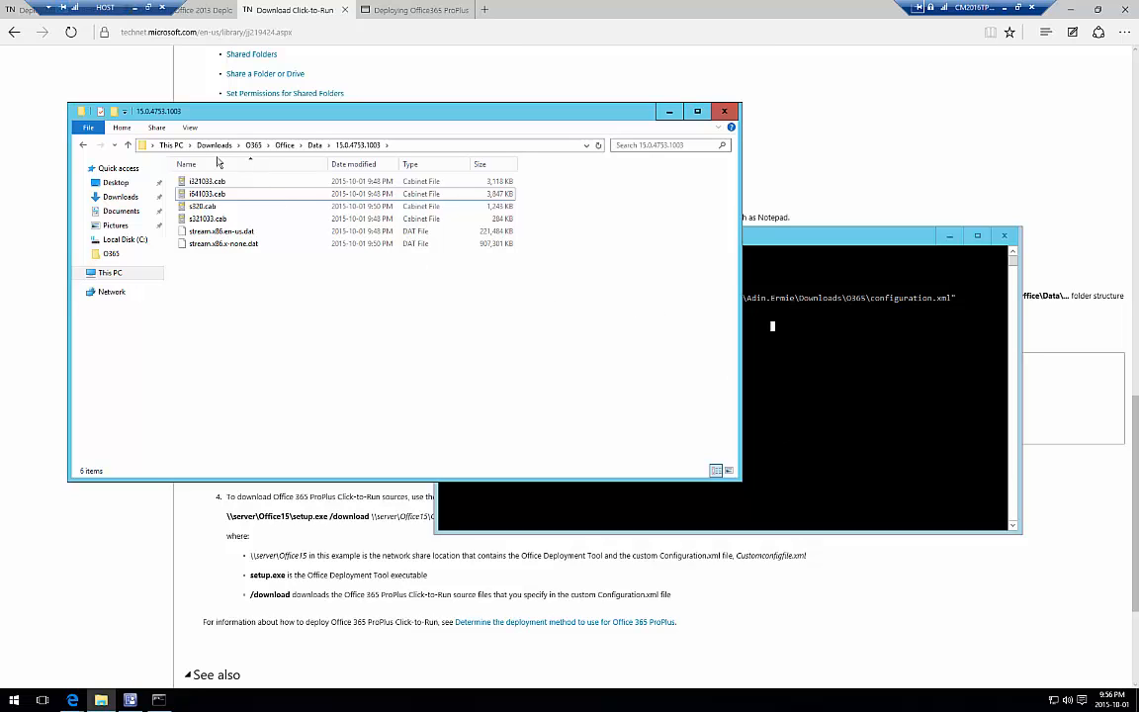
# Go back through Downloads to the O365 folder and close the Command Prompt.
pyautogui.click(210, 145)
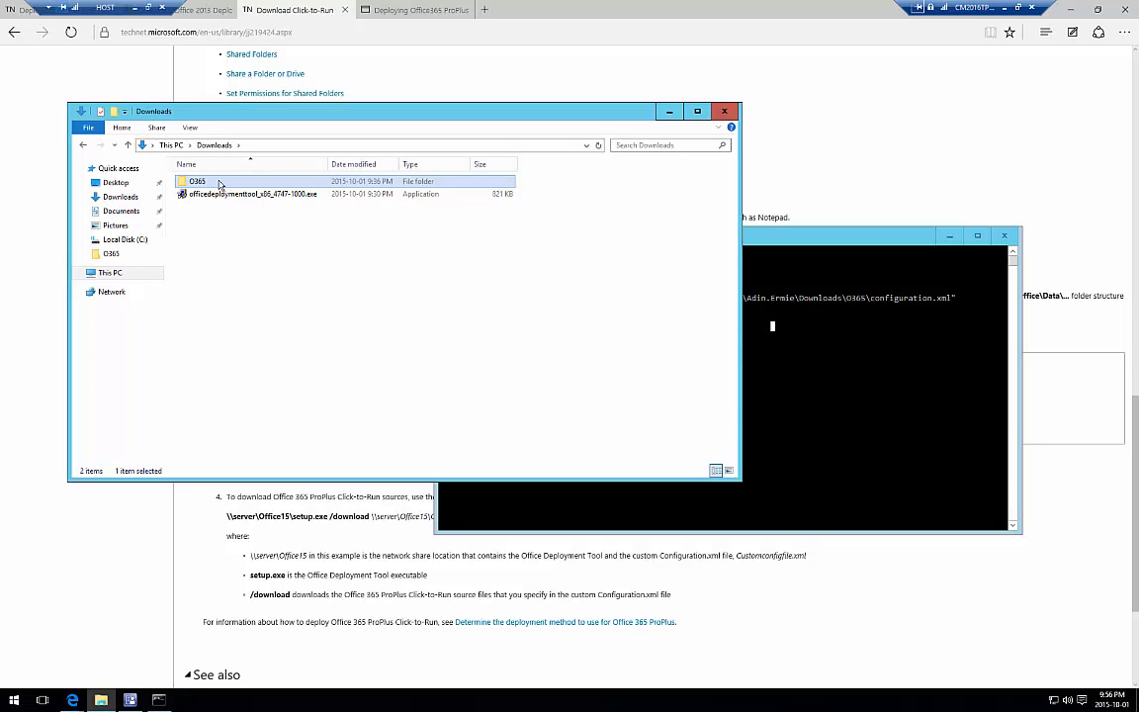
pyautogui.press('Return')
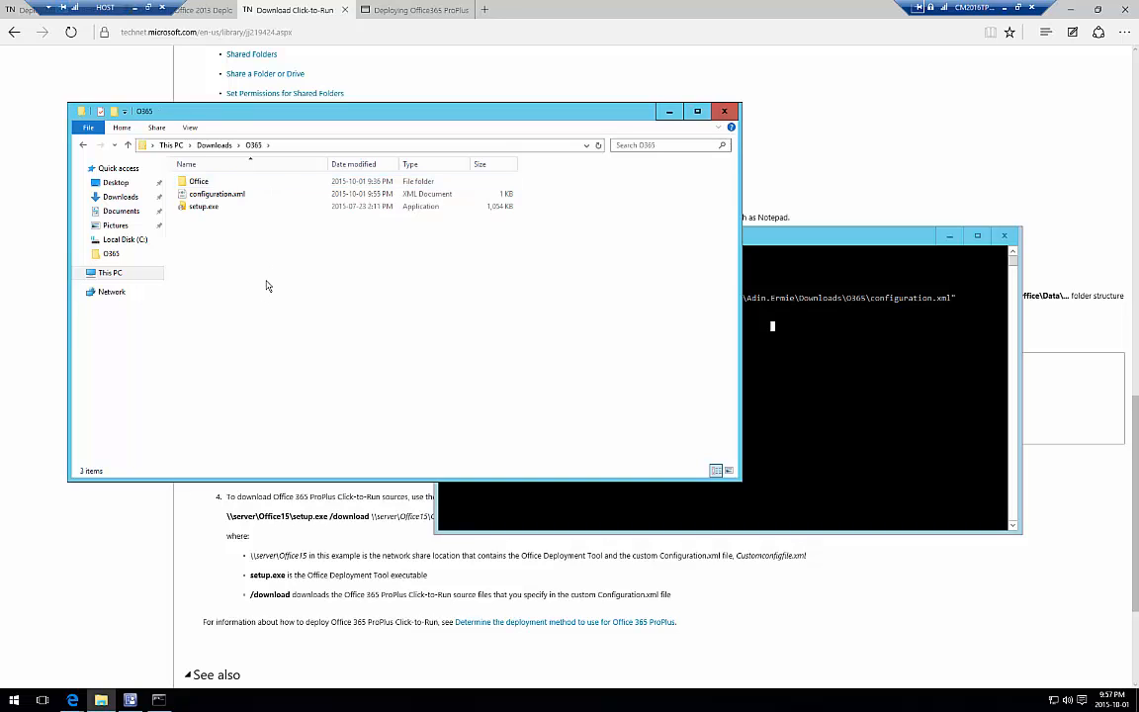
pyautogui.click(1004, 235)
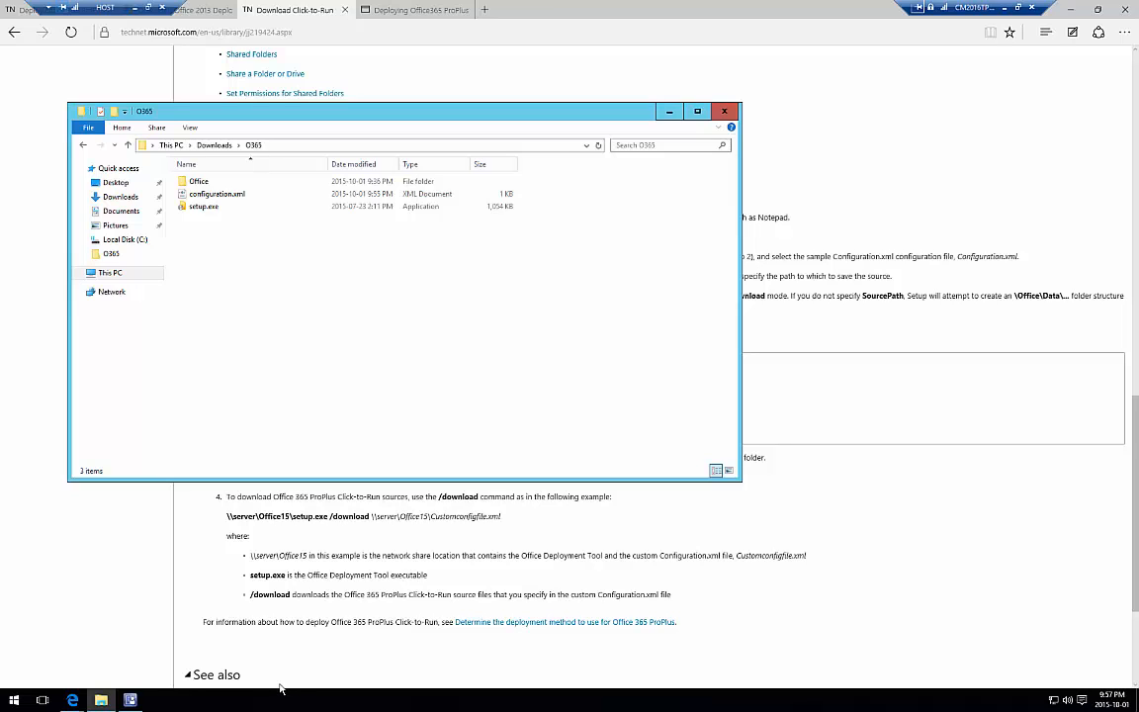
# Switch to the Configuration Manager console, open Applications under Application Management in the Software Library, and start creating an application.
pyautogui.click(130, 700)
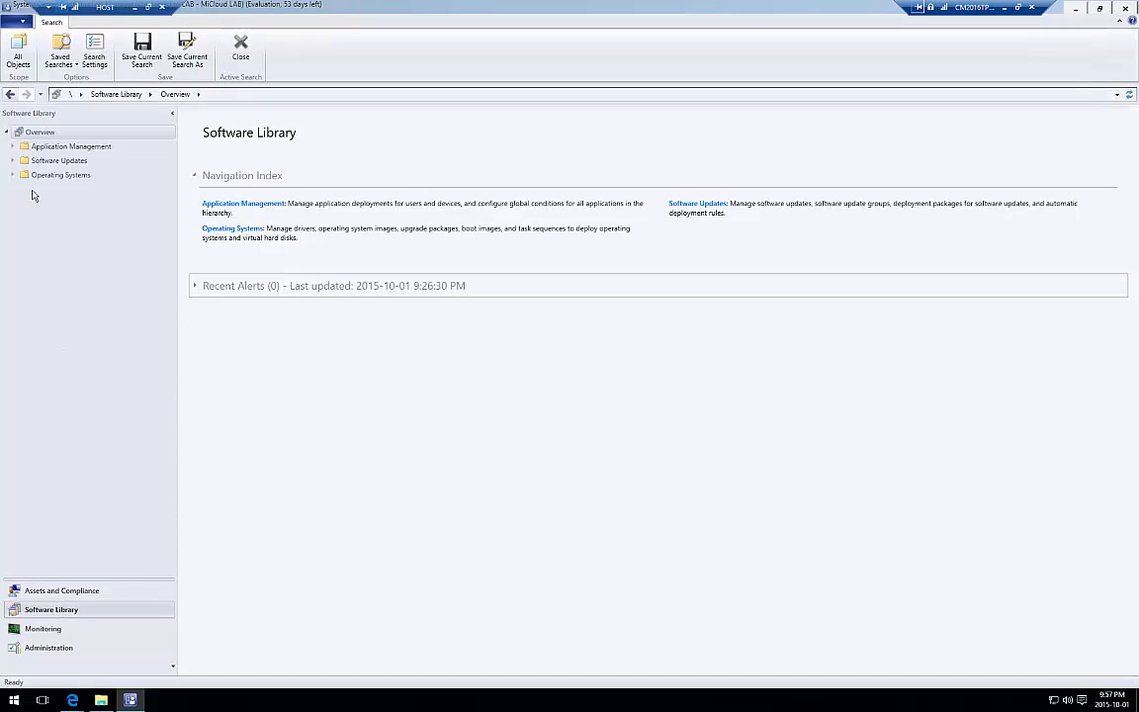
pyautogui.click(12, 147)
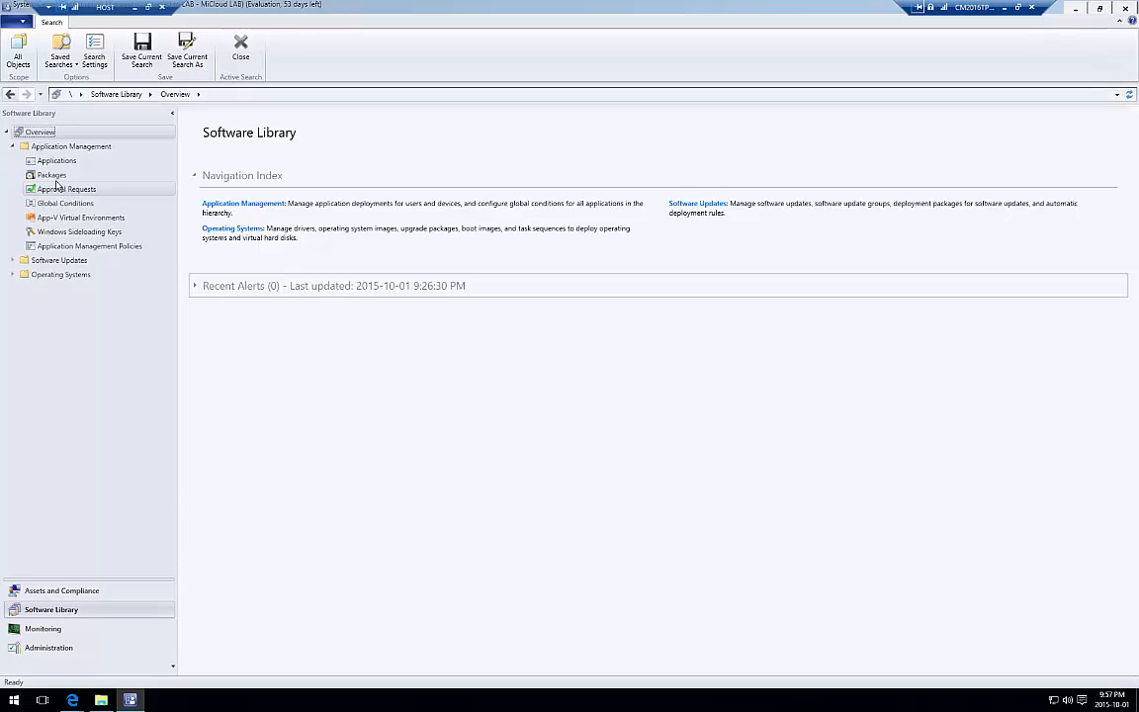
pyautogui.click(56, 161)
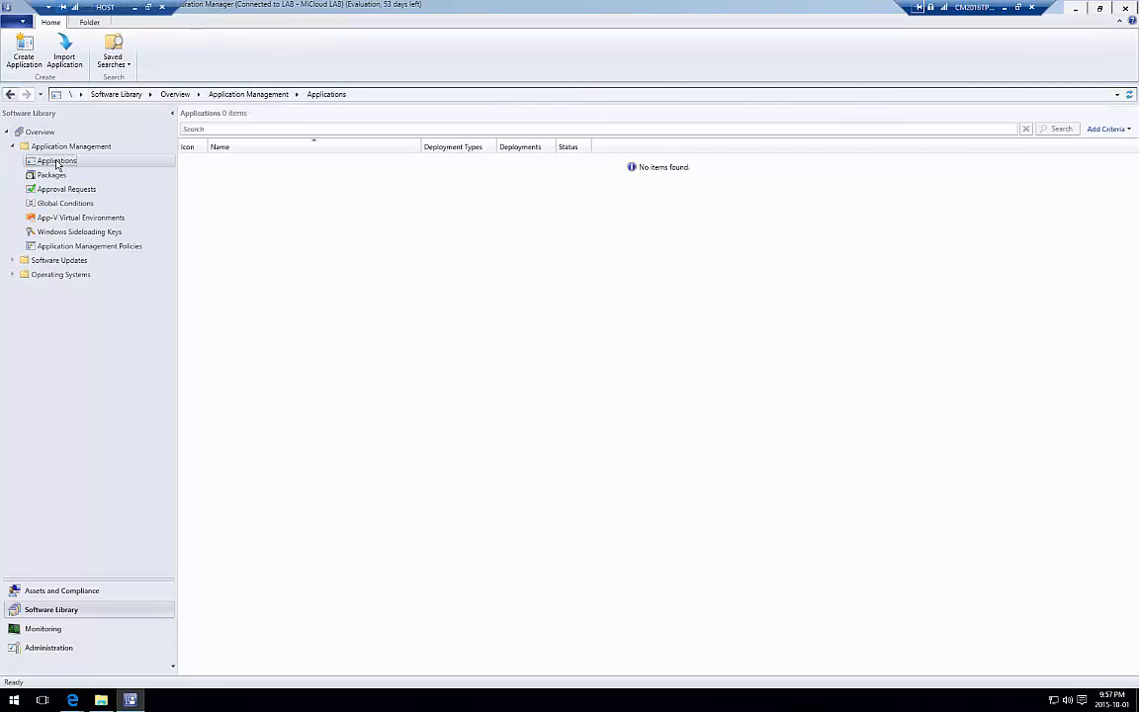
pyautogui.rightClick(94, 161)
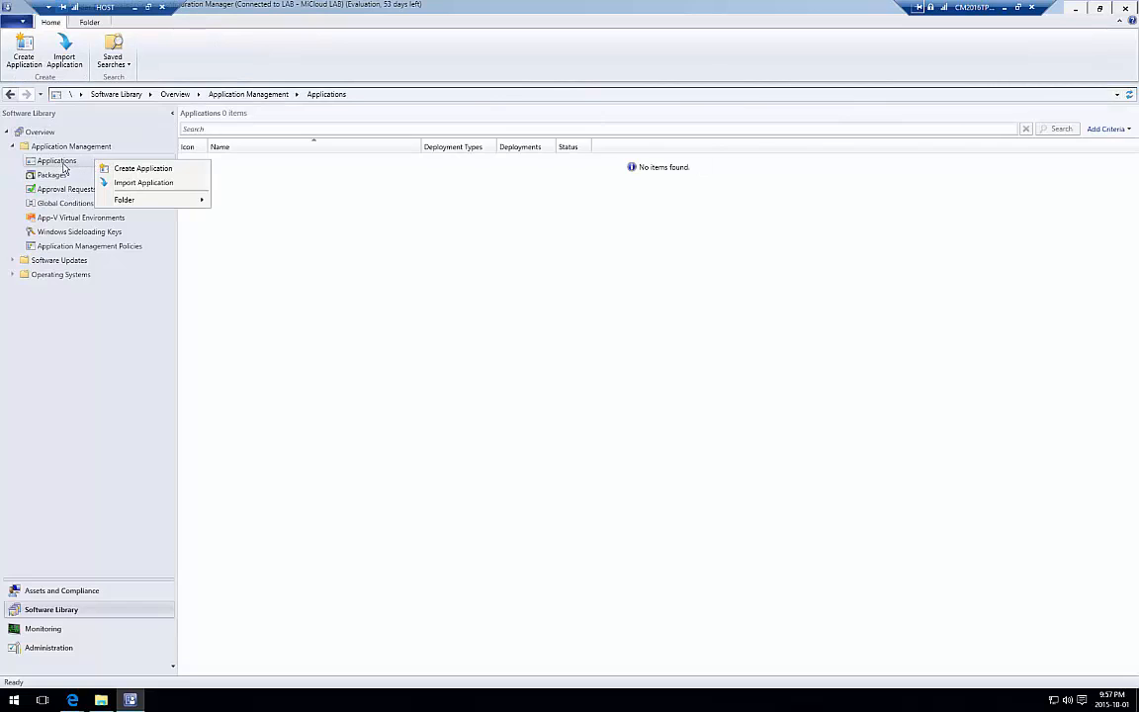
pyautogui.rightClick(287, 210)
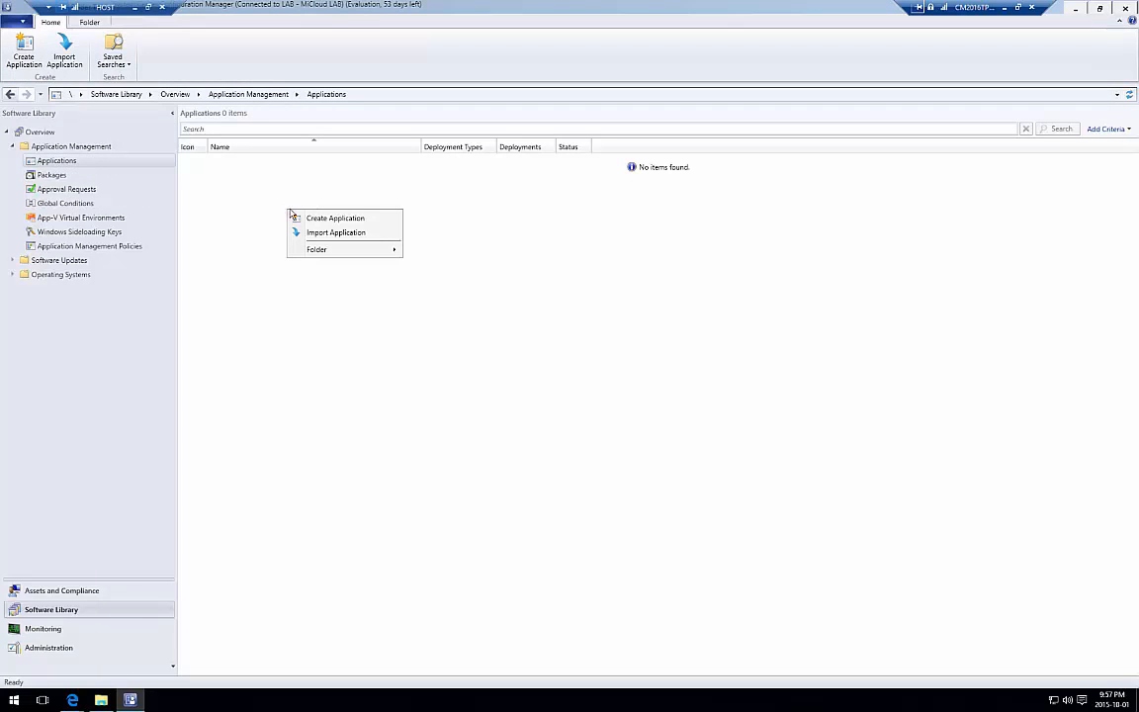
pyautogui.click(21, 56)
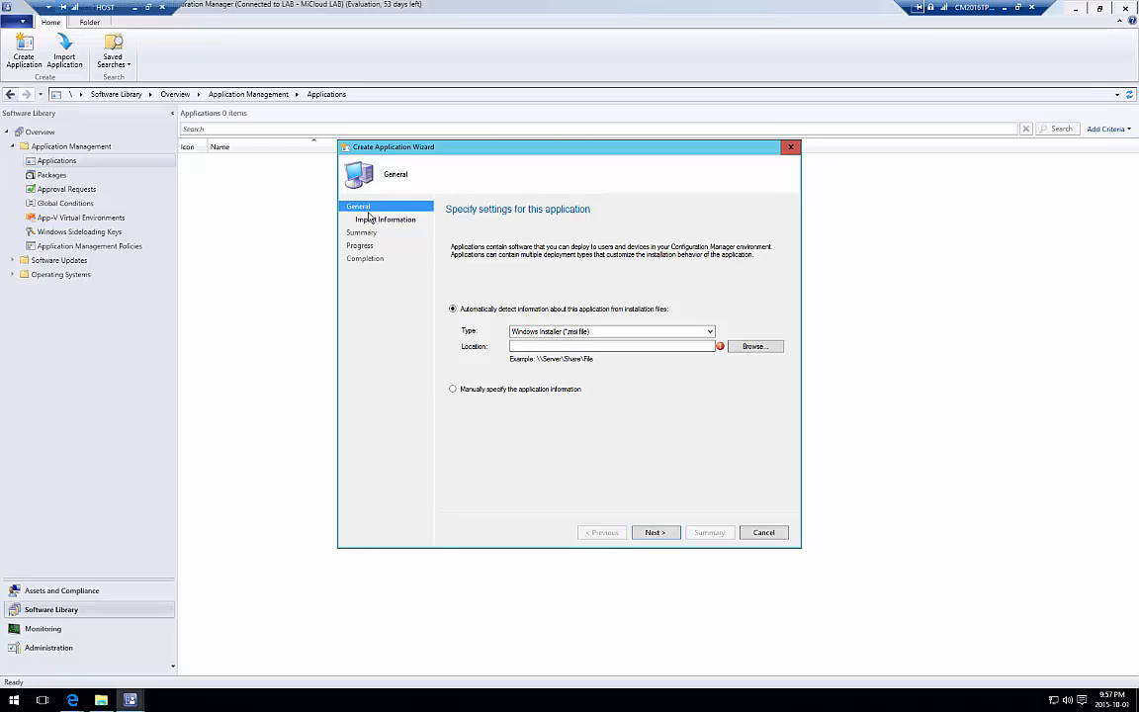
# Check the setup.exe installer in the O365 folder, and return to the Create Application Wizard.
pyautogui.click(102, 701)
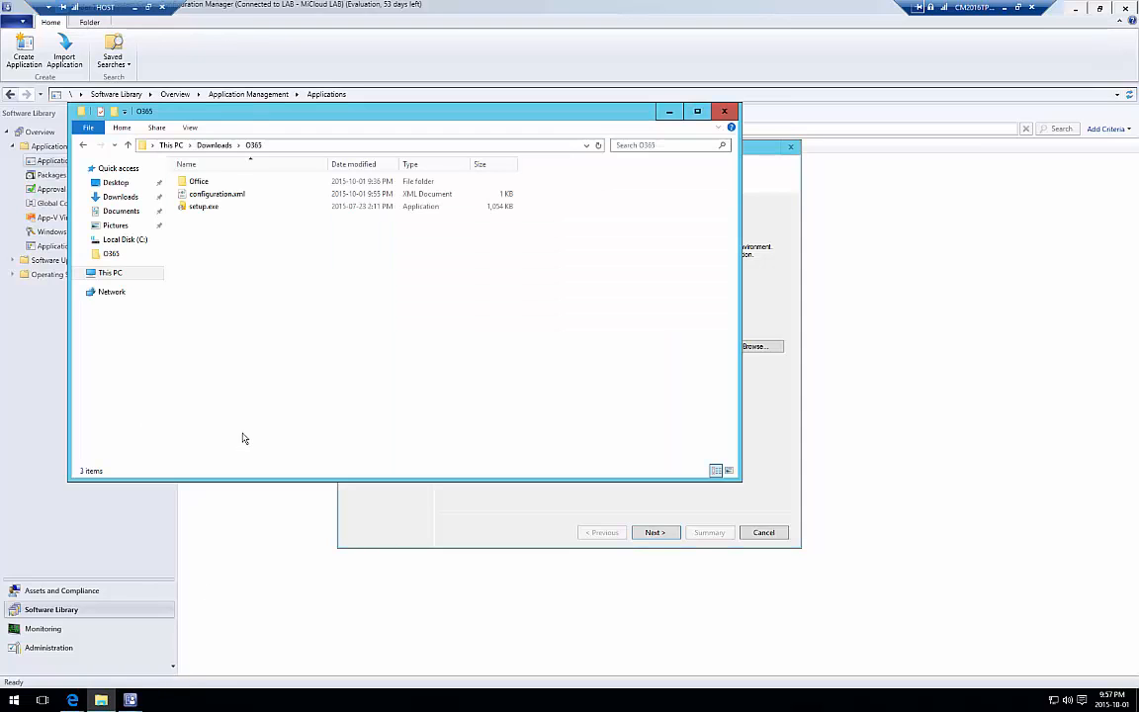
pyautogui.click(215, 210)
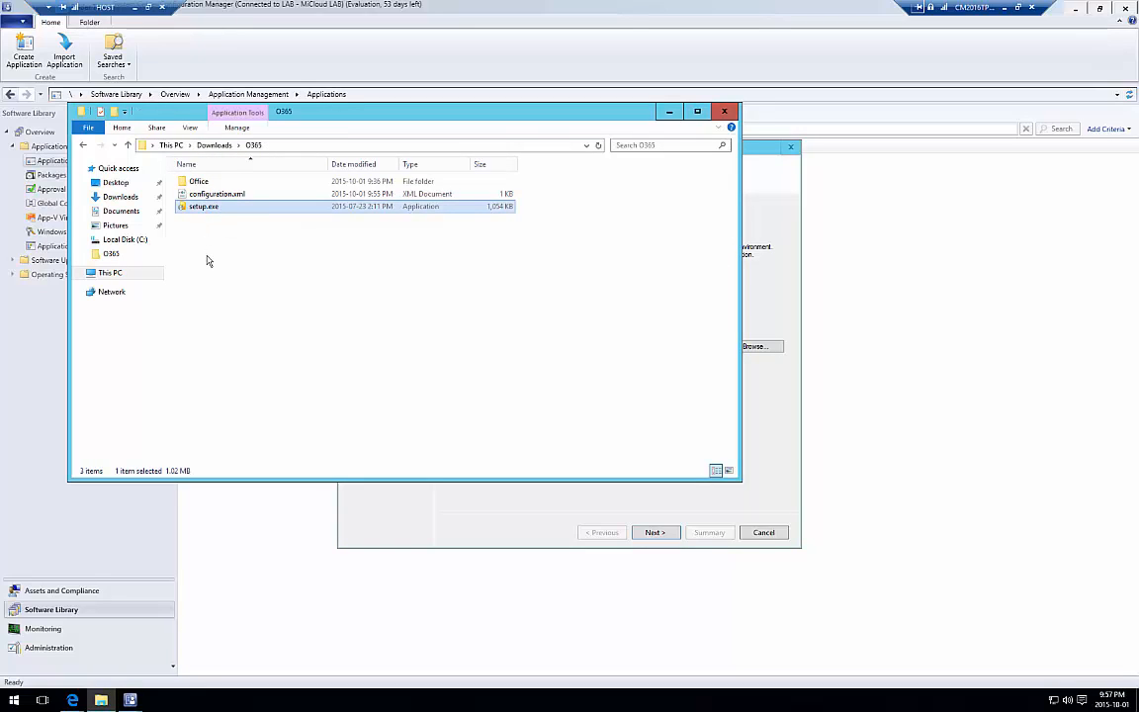
pyautogui.click(503, 485)
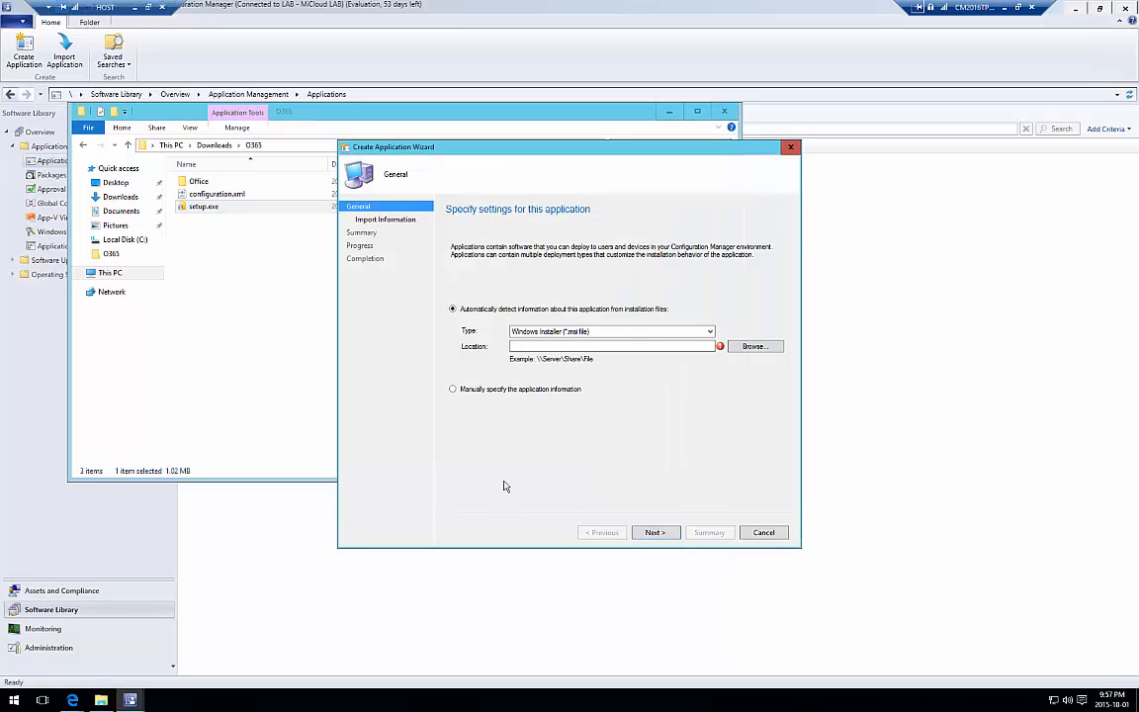
# Check the available installer types, choose to manually specify the application information, and continue to the General Information page.
pyautogui.click(698, 332)
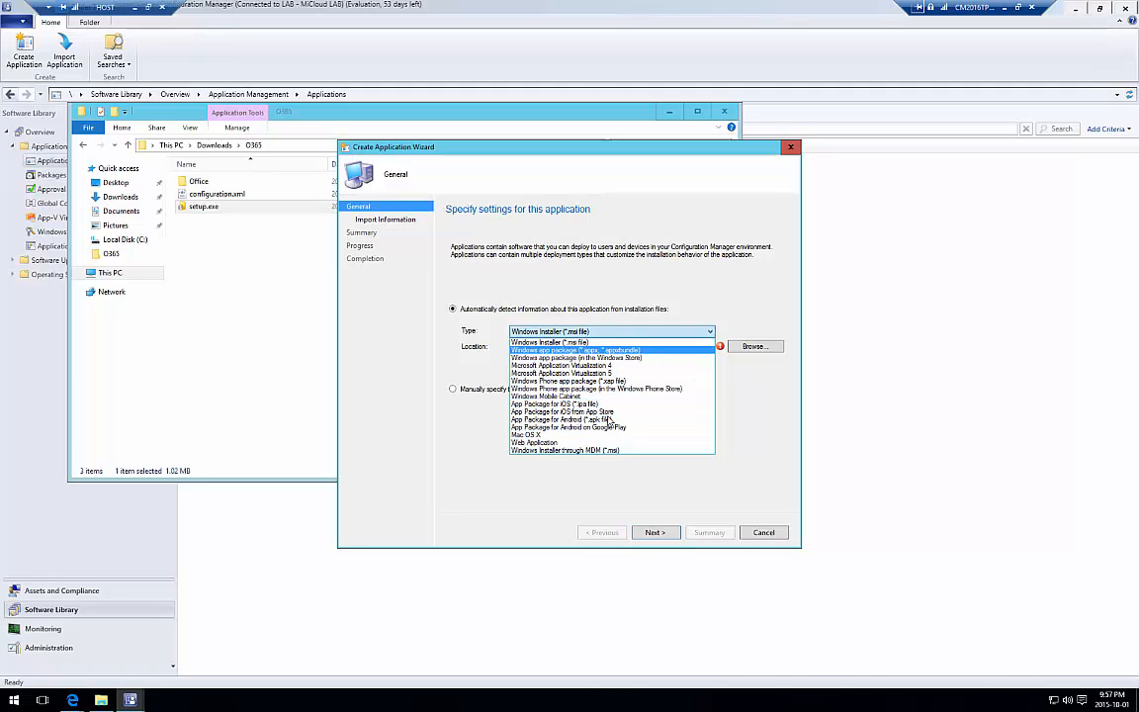
pyautogui.click(757, 426)
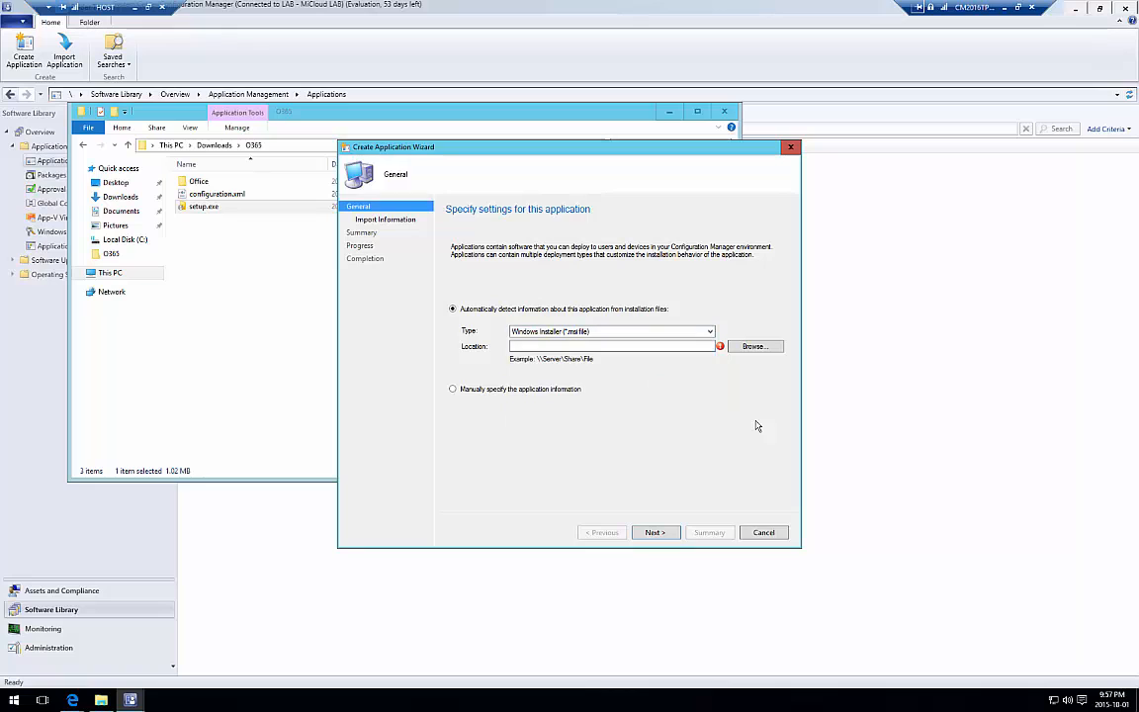
pyautogui.click(453, 390)
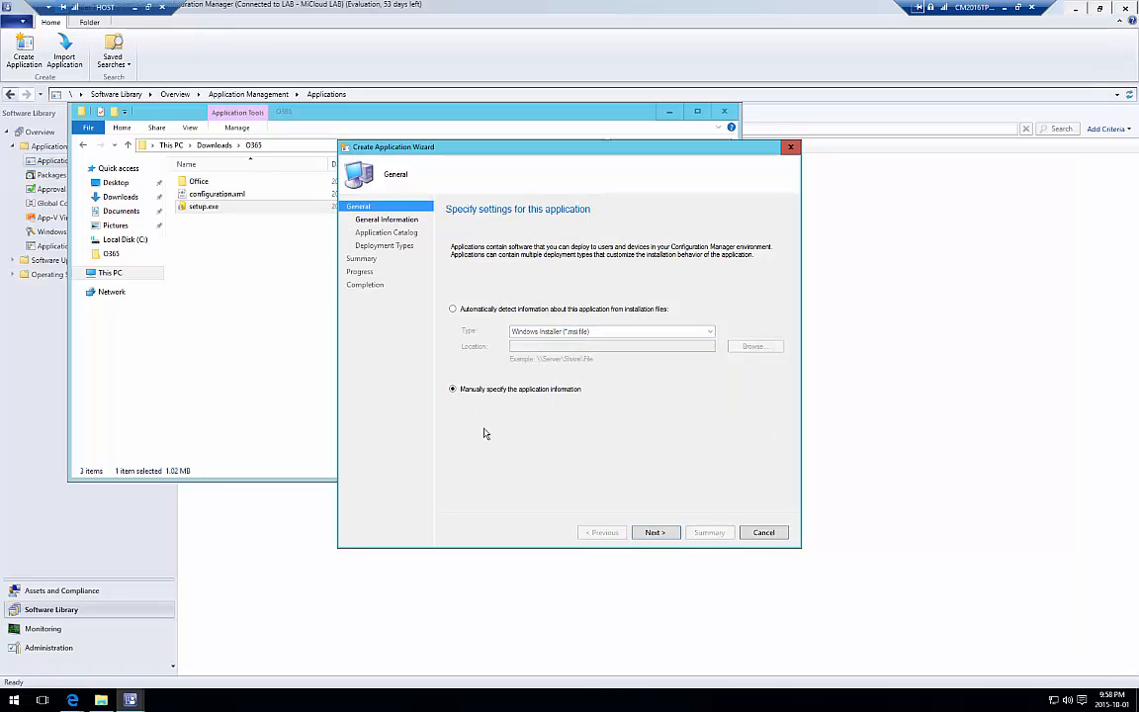
pyautogui.click(654, 534)
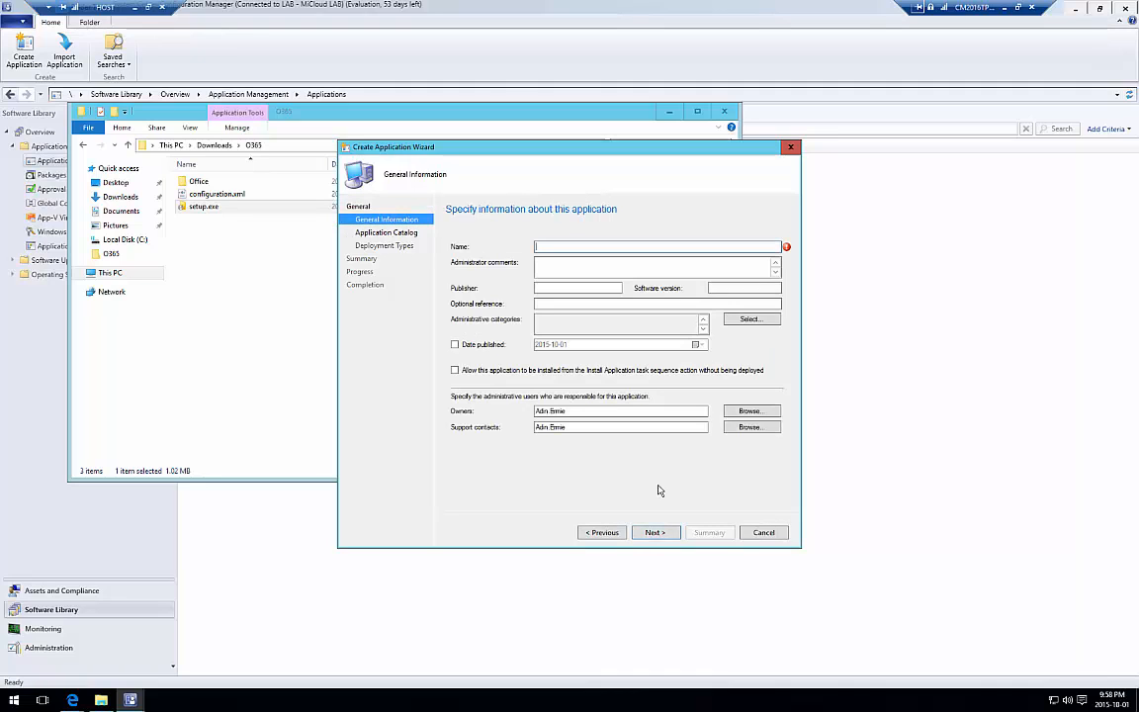
# Recheck the manual application setting on the General page, and enter Office 365 as the application name and Microsoft as the publisher.
pyautogui.click(602, 532)
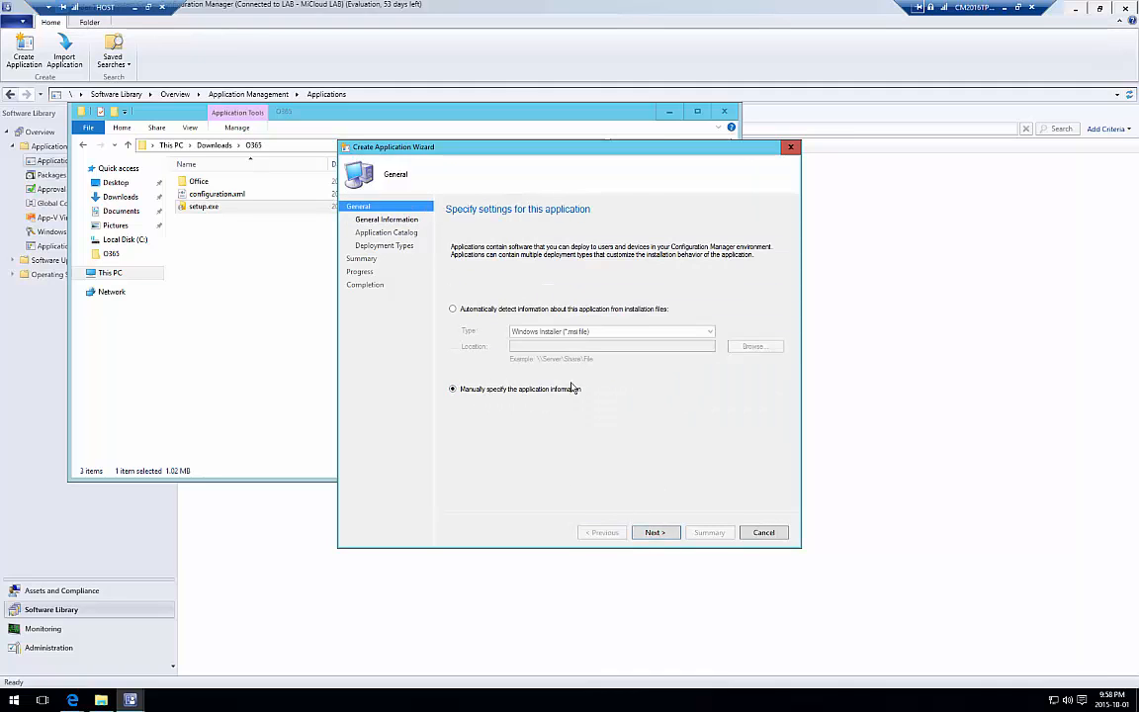
pyautogui.click(655, 532)
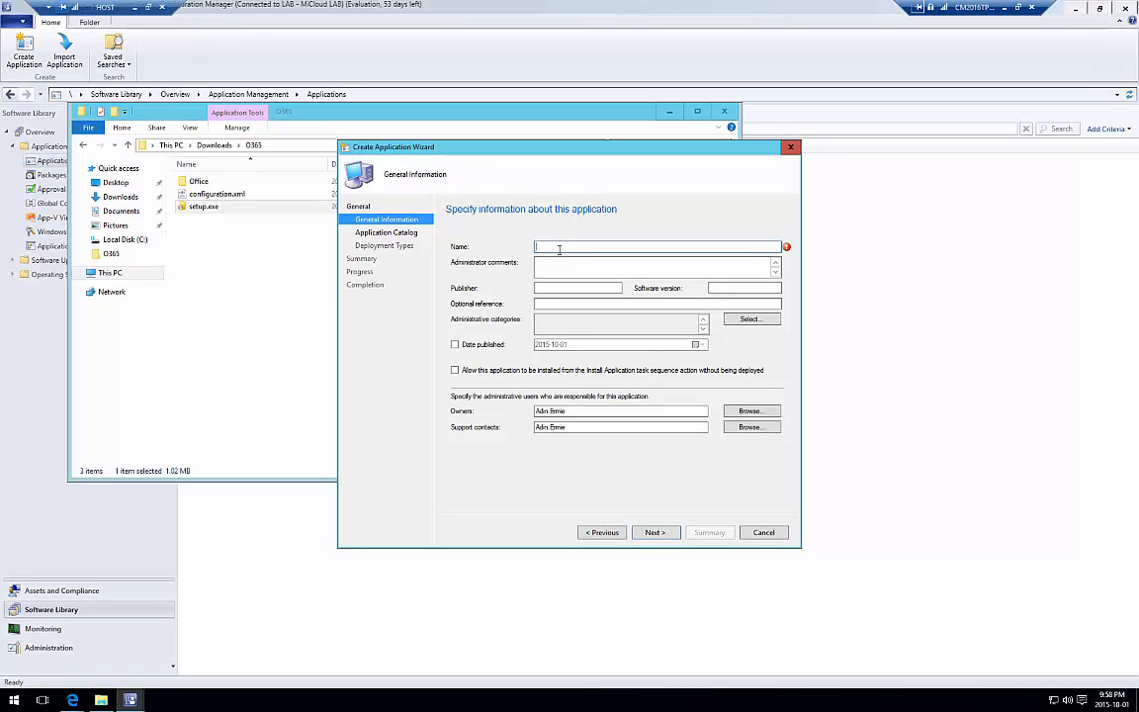
pyautogui.write('Office 365')
pyautogui.click(575, 289)
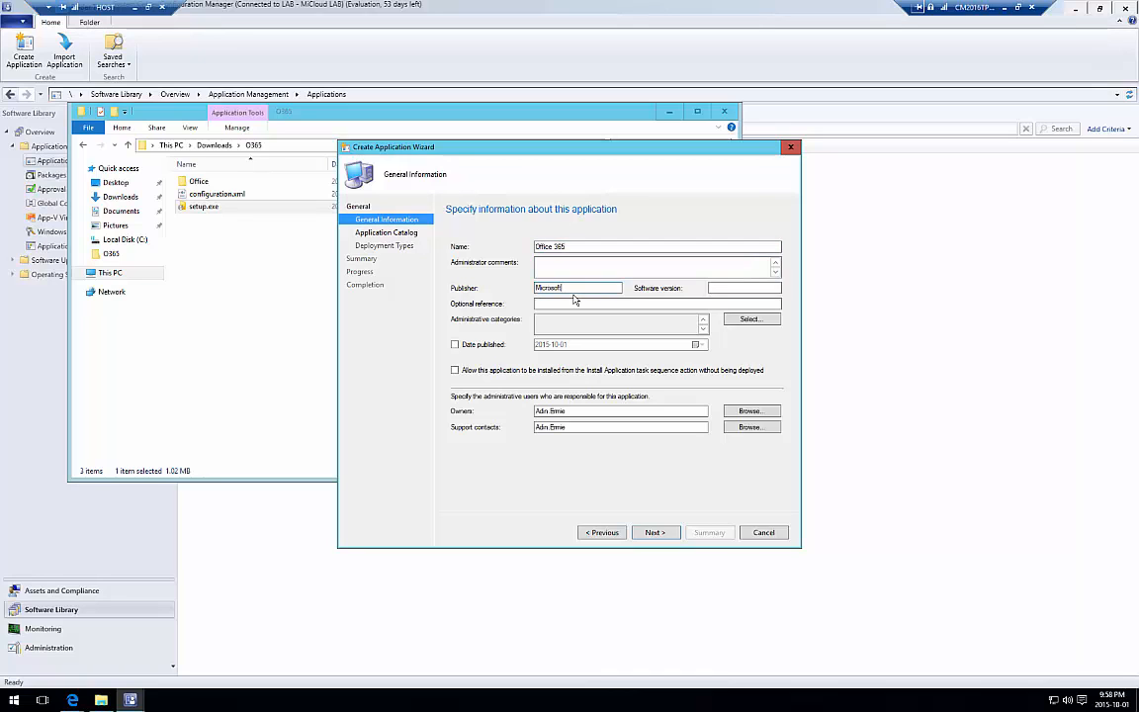
pyautogui.press('Tab')
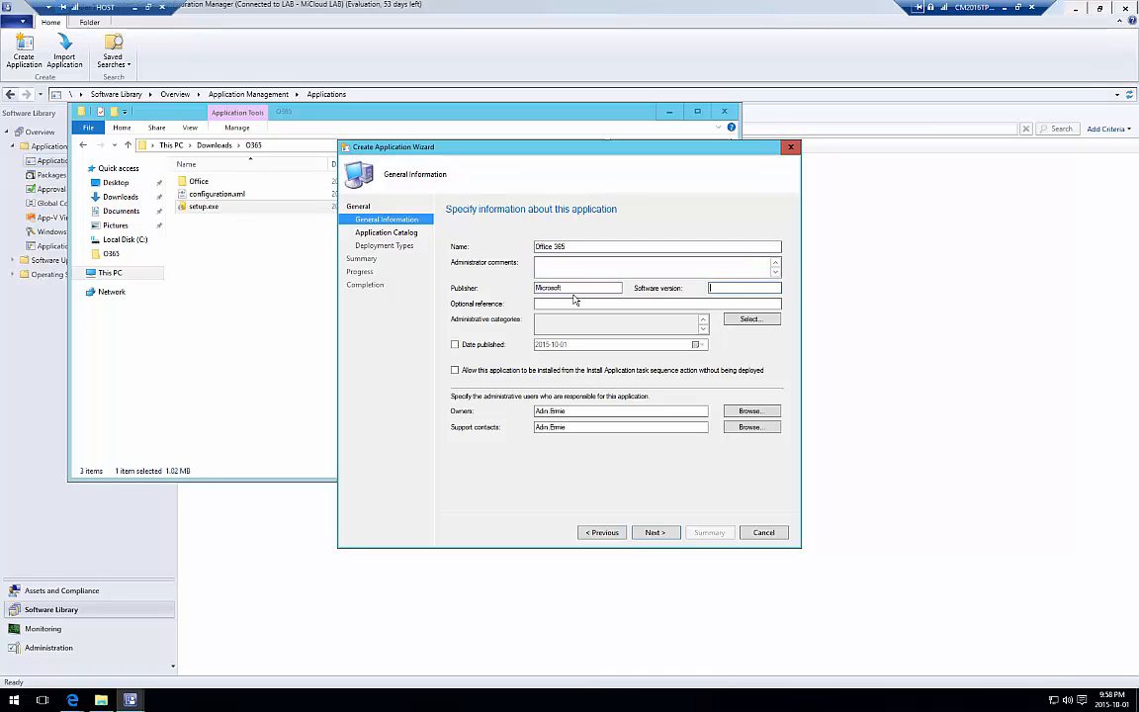
# Copy the version folder's name from Office\Data, enter 15.0.4753.1003 as the software version, and continue to the Application Catalog page.
pyautogui.click(214, 184)
pyautogui.doubleClick(214, 184)
pyautogui.doubleClick(219, 188)
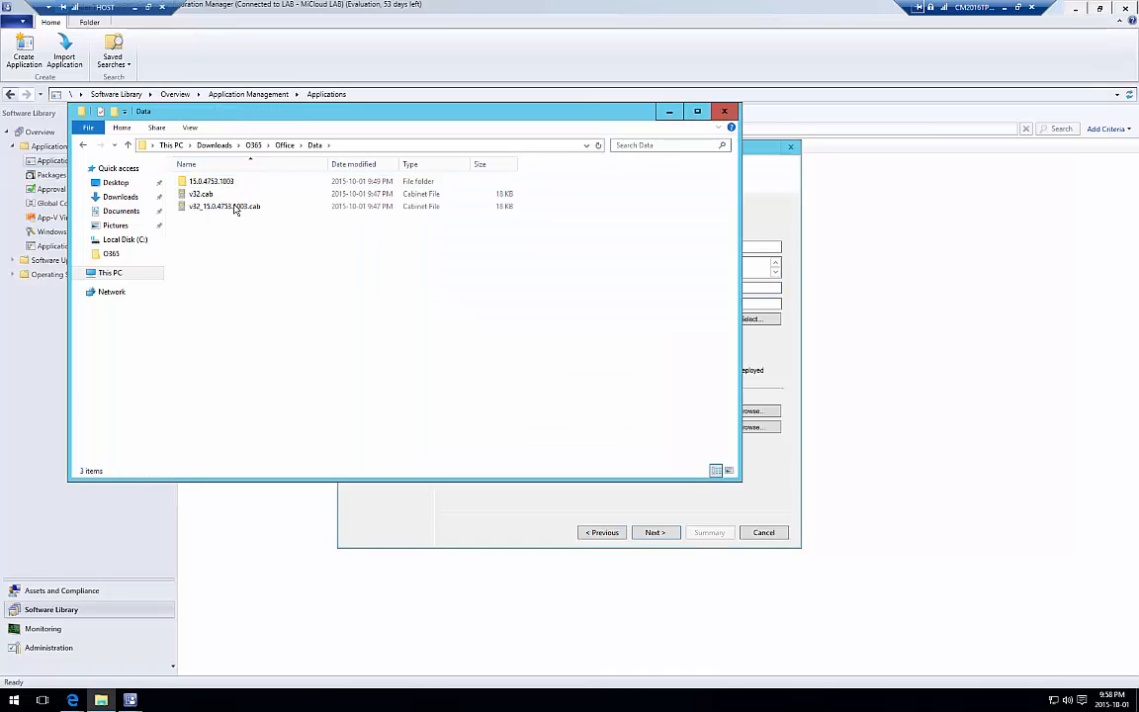
pyautogui.click(228, 186)
pyautogui.press('F2')
pyautogui.hotkey('ctrl', 'c')
pyautogui.click(334, 321)
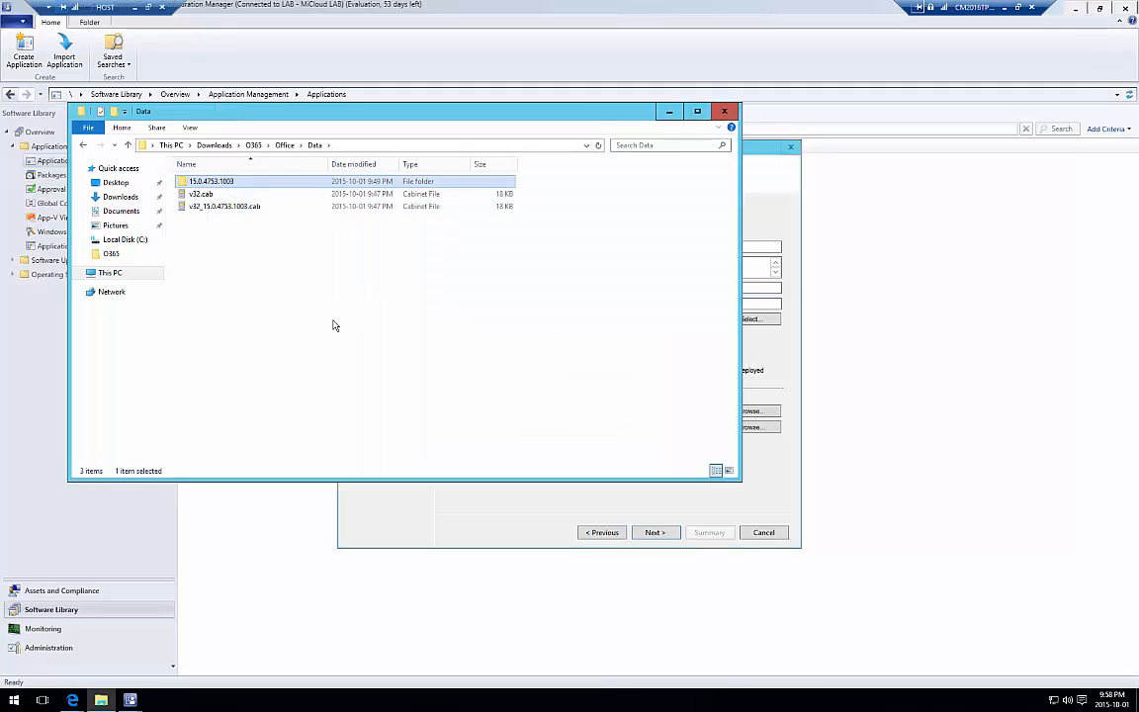
pyautogui.click(533, 506)
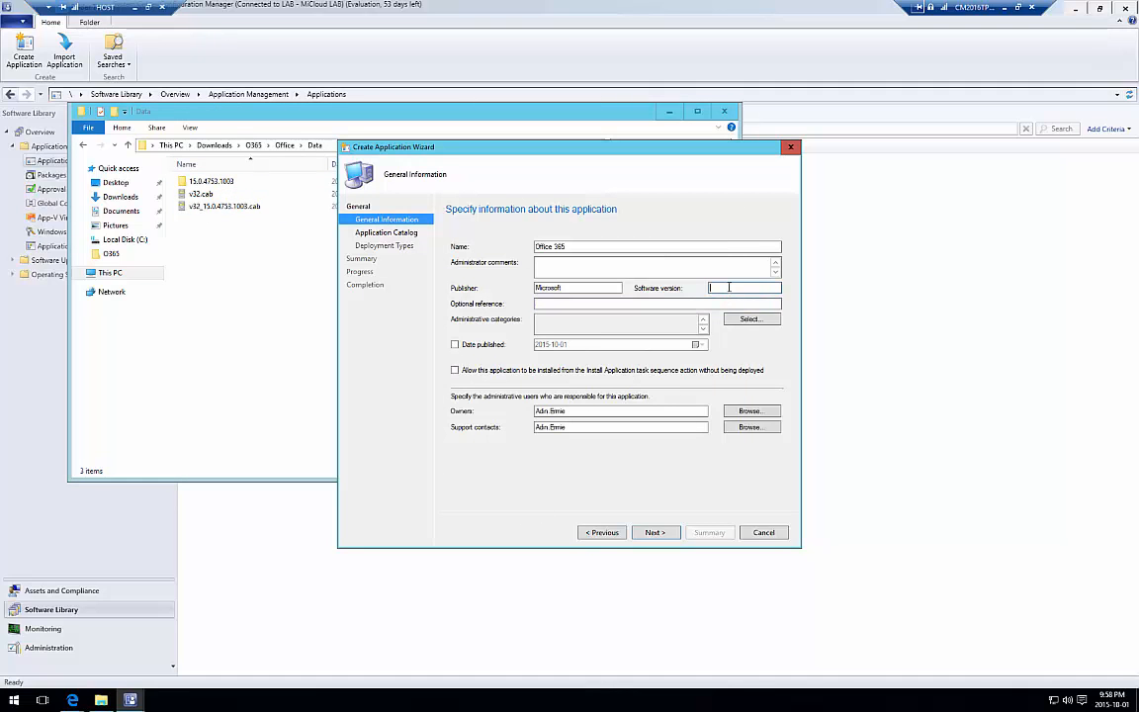
pyautogui.hotkey('ctrl', 'v')
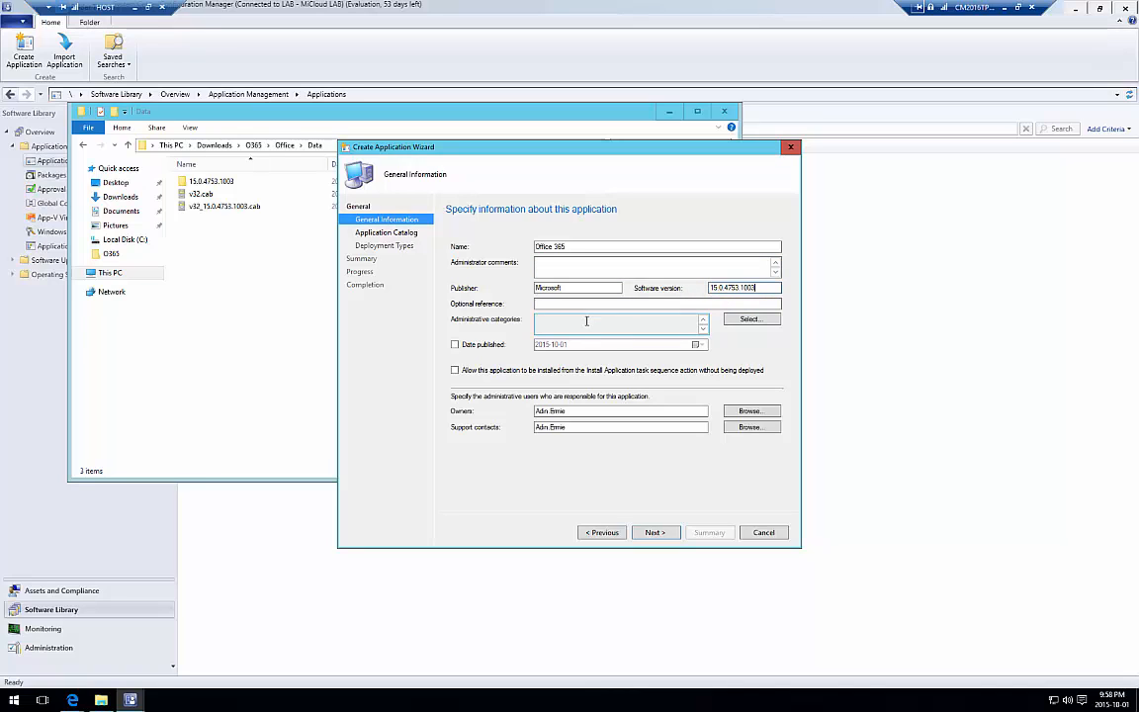
pyautogui.click(653, 532)
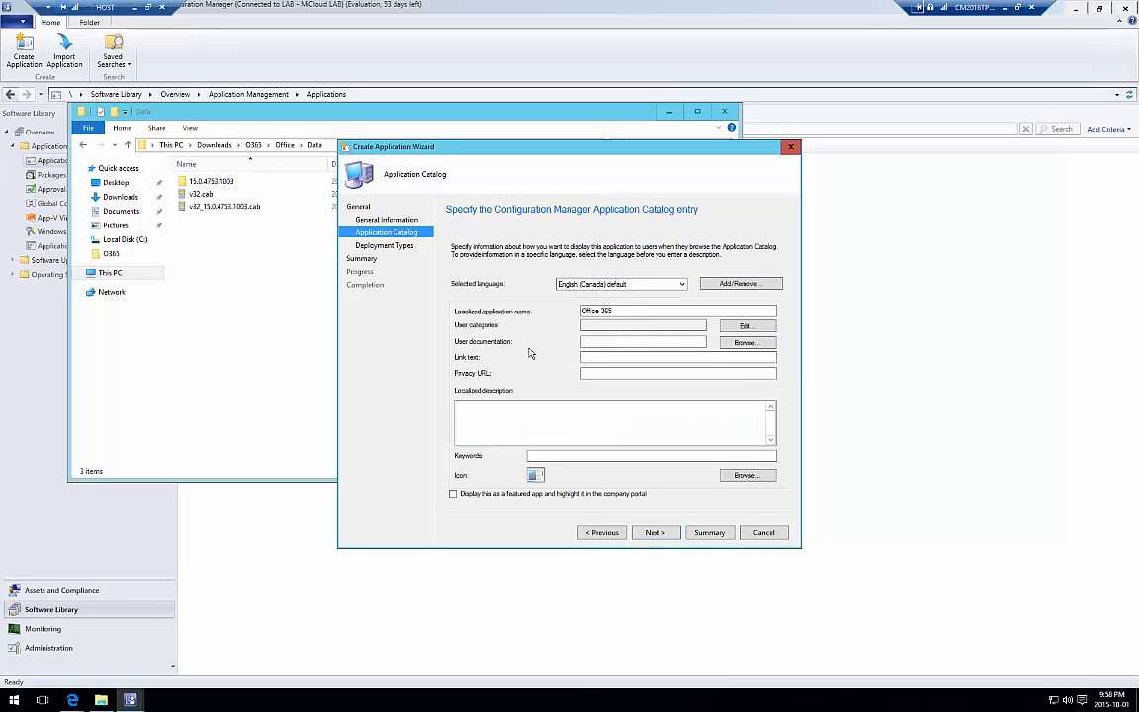
# Go back to the O365 folder in File Explorer, and review the user documentation and localized description fields on the Application Catalog page.
pyautogui.click(254, 146)
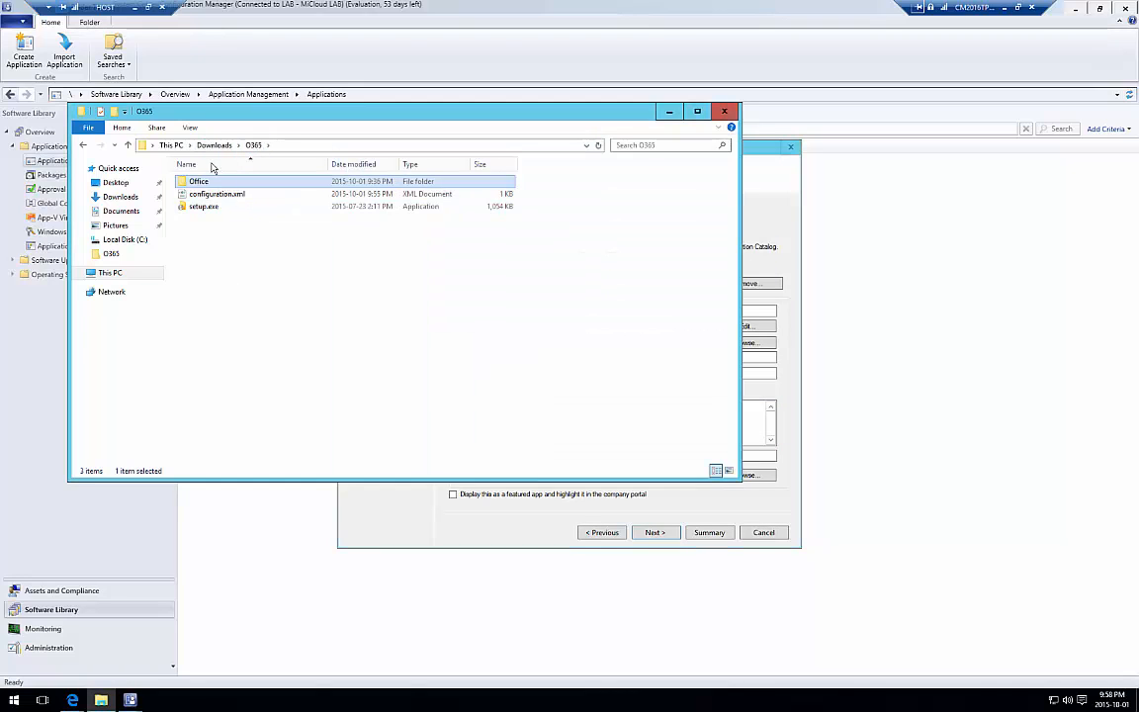
pyautogui.click(453, 513)
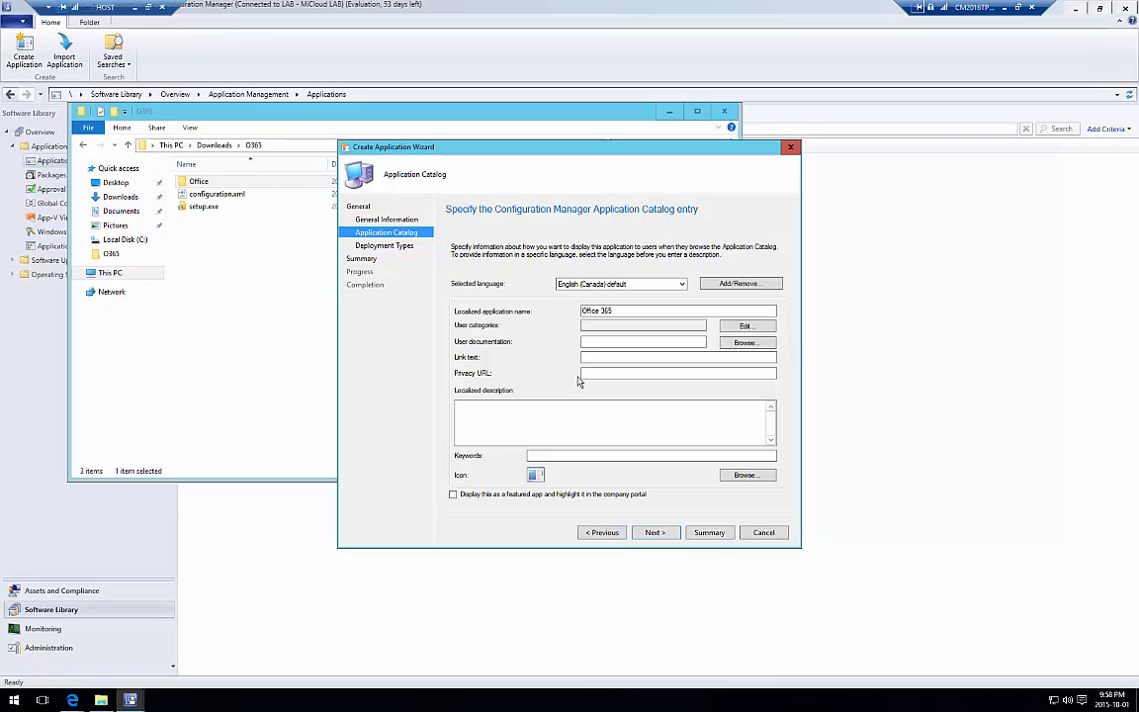
pyautogui.click(594, 342)
pyautogui.click(572, 419)
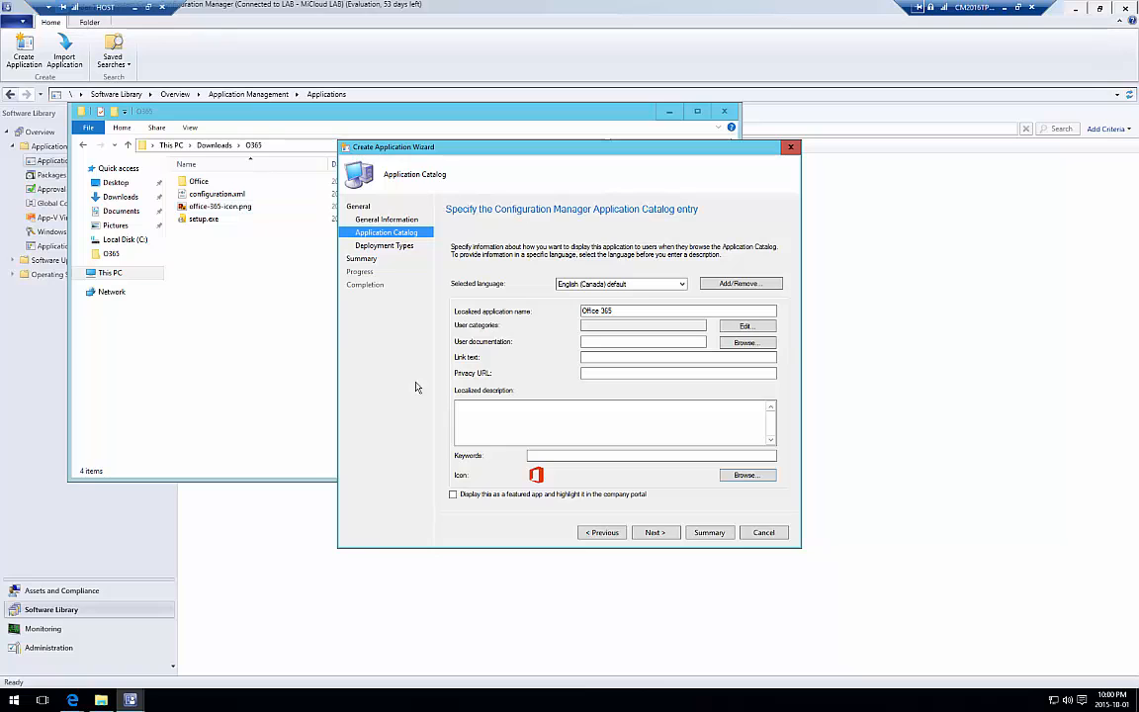
# Check the image and icon file types accepted for the application icon, keep office-365-icon.png, and continue to the Deployment Types page.
pyautogui.click(743, 475)
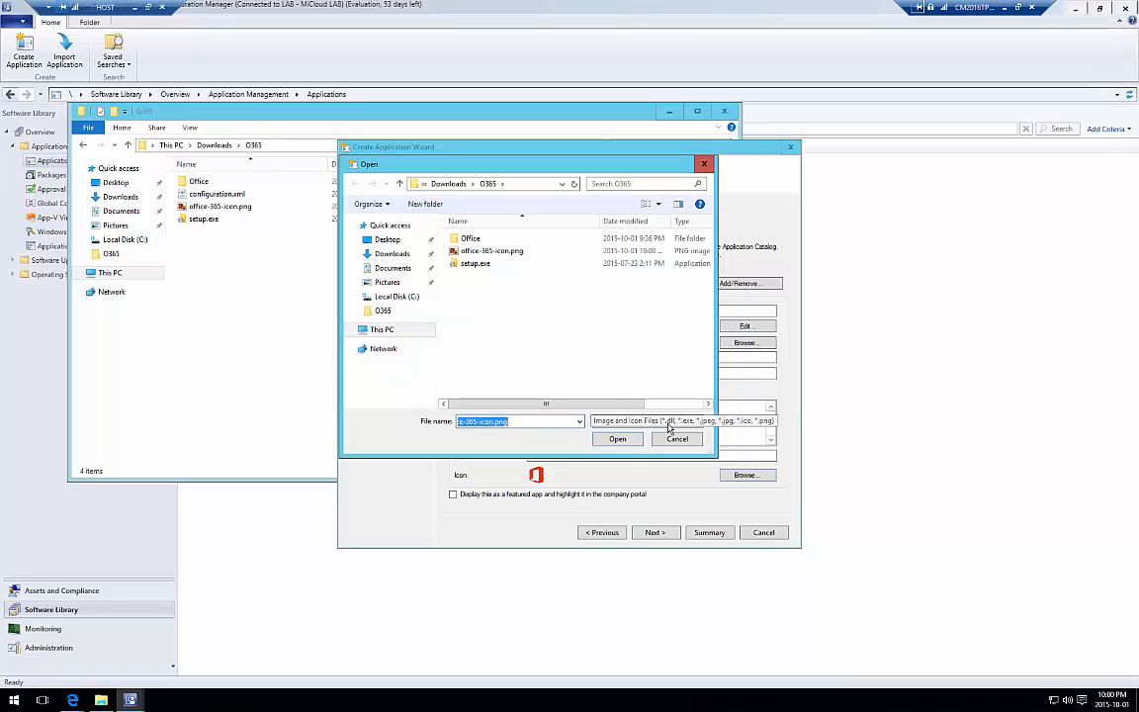
pyautogui.click(668, 426)
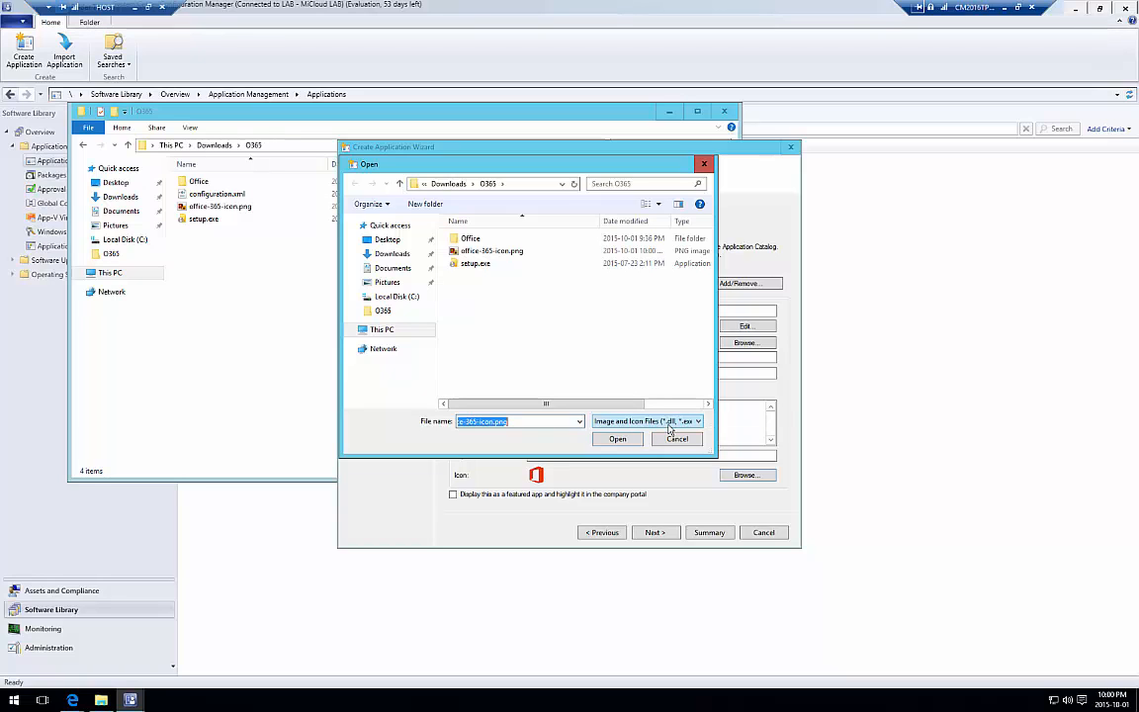
pyautogui.click(676, 438)
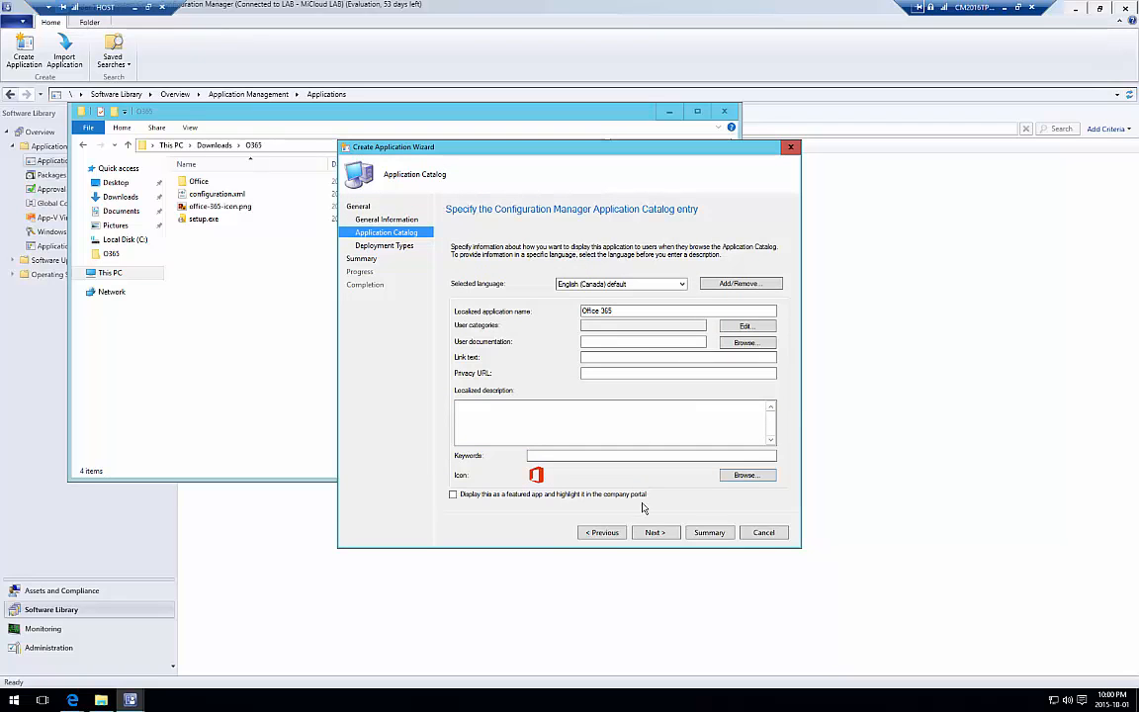
pyautogui.click(656, 536)
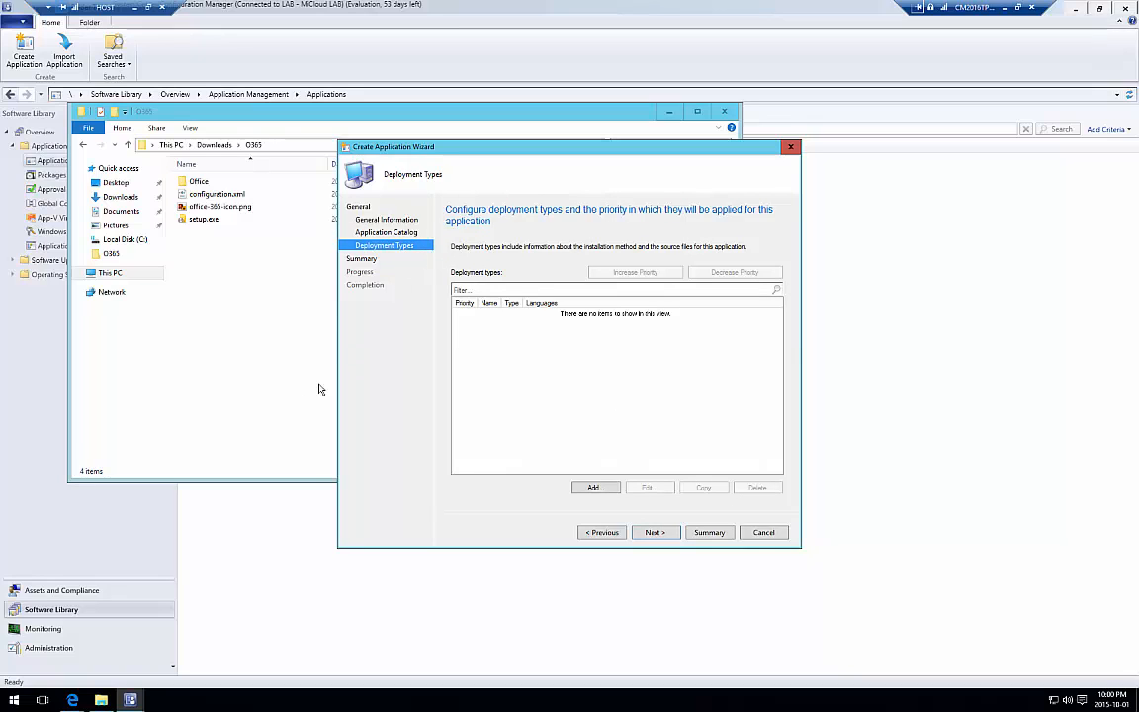
# Switch to Edge and read how to create the Office 365 ProPlus application in the TechNet Configuration Manager article.
pyautogui.moveTo(75, 702)
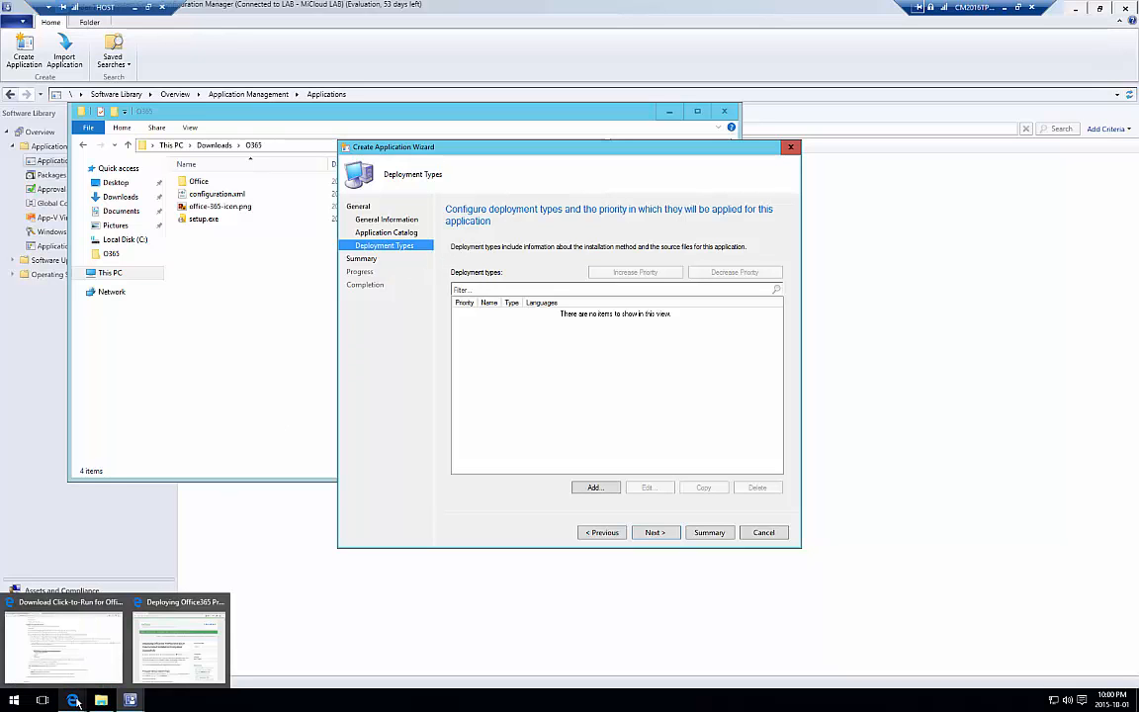
pyautogui.click(67, 604)
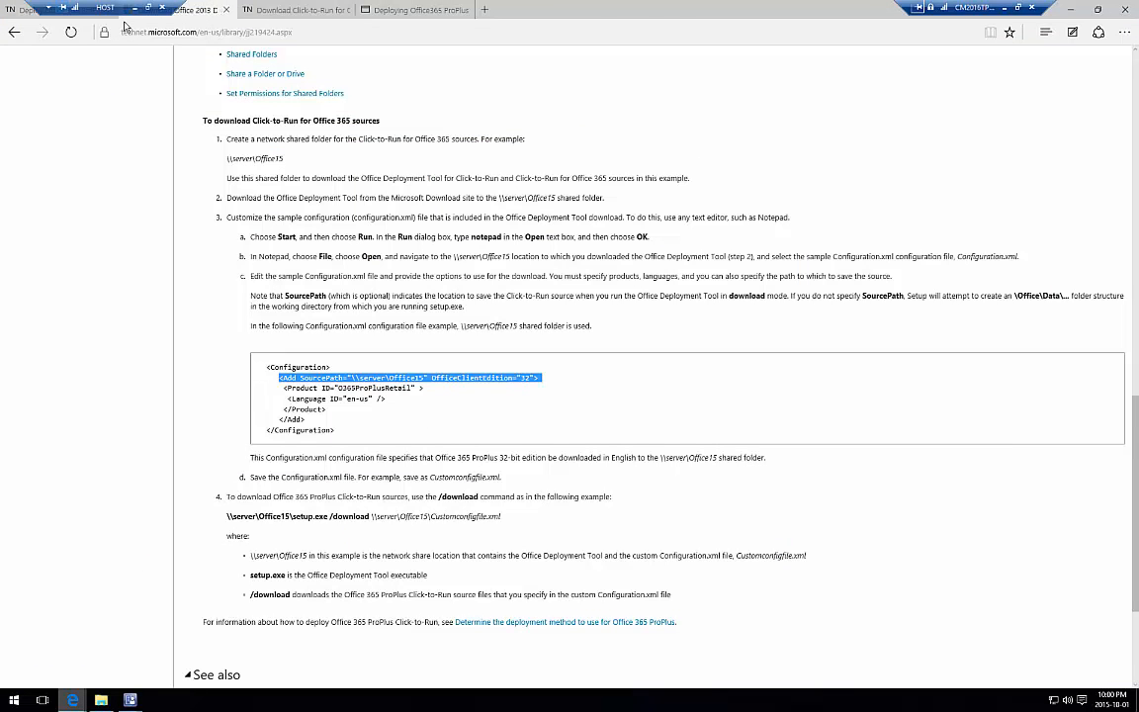
pyautogui.click(196, 10)
pyautogui.click(32, 14)
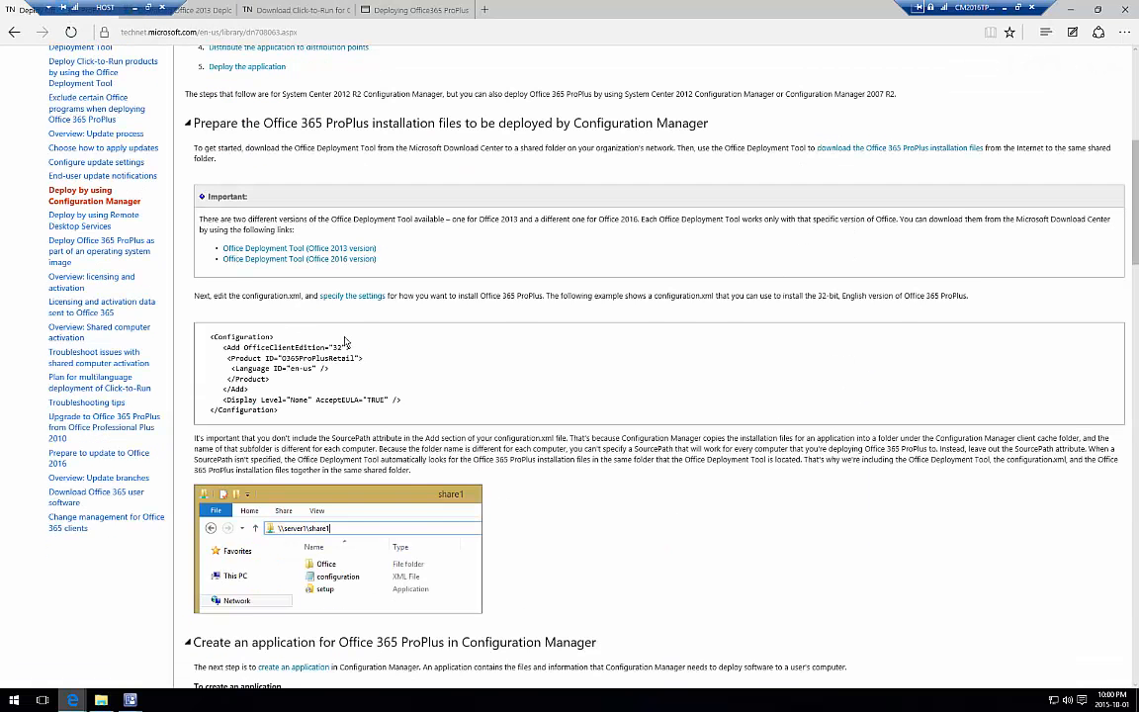
pyautogui.scroll(-2, 367, 335)
pyautogui.scroll(-5, 366, 334)
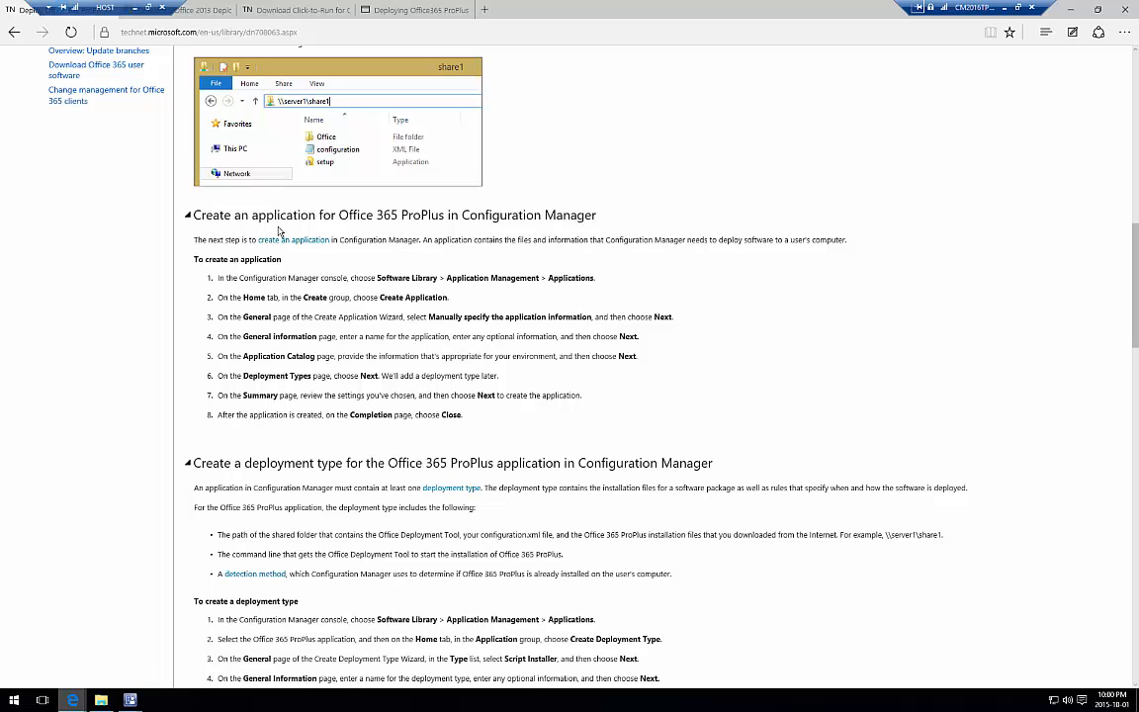
pyautogui.moveTo(247, 210)
pyautogui.mouseDown()
pyautogui.moveTo(429, 227)
pyautogui.moveTo(259, 204)
pyautogui.mouseUp()
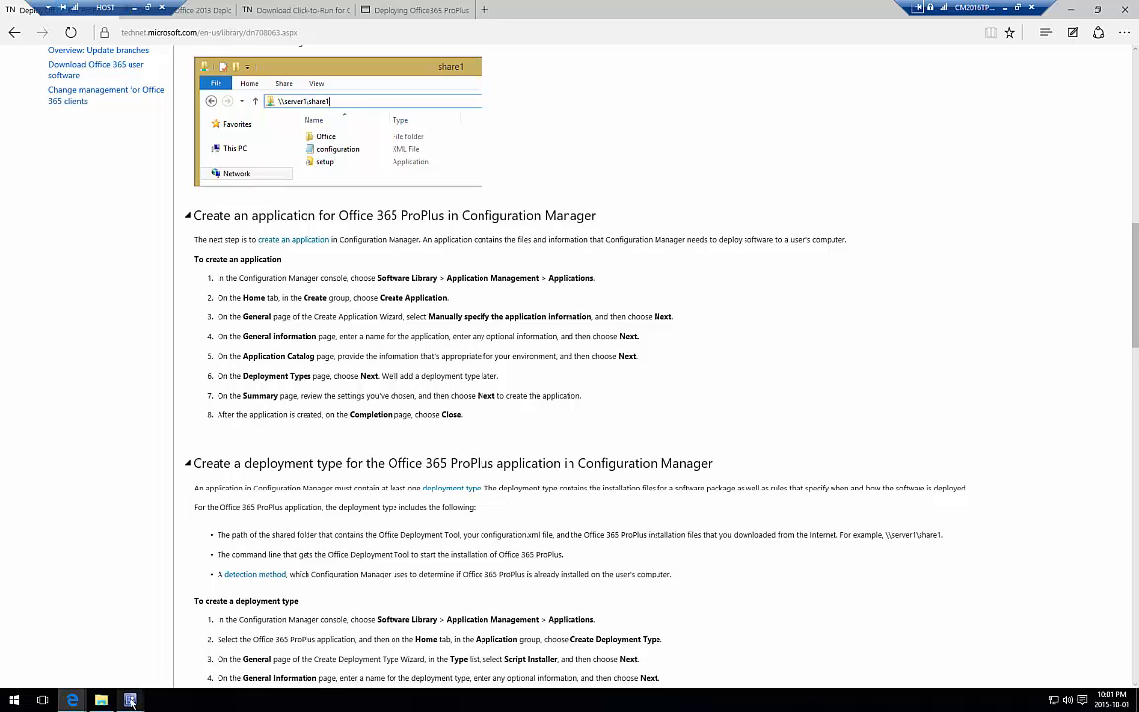
# Return to the Create Application Wizard, create the application without adding a deployment type, and close the wizard.
pyautogui.moveTo(129, 698)
pyautogui.click(153, 600)
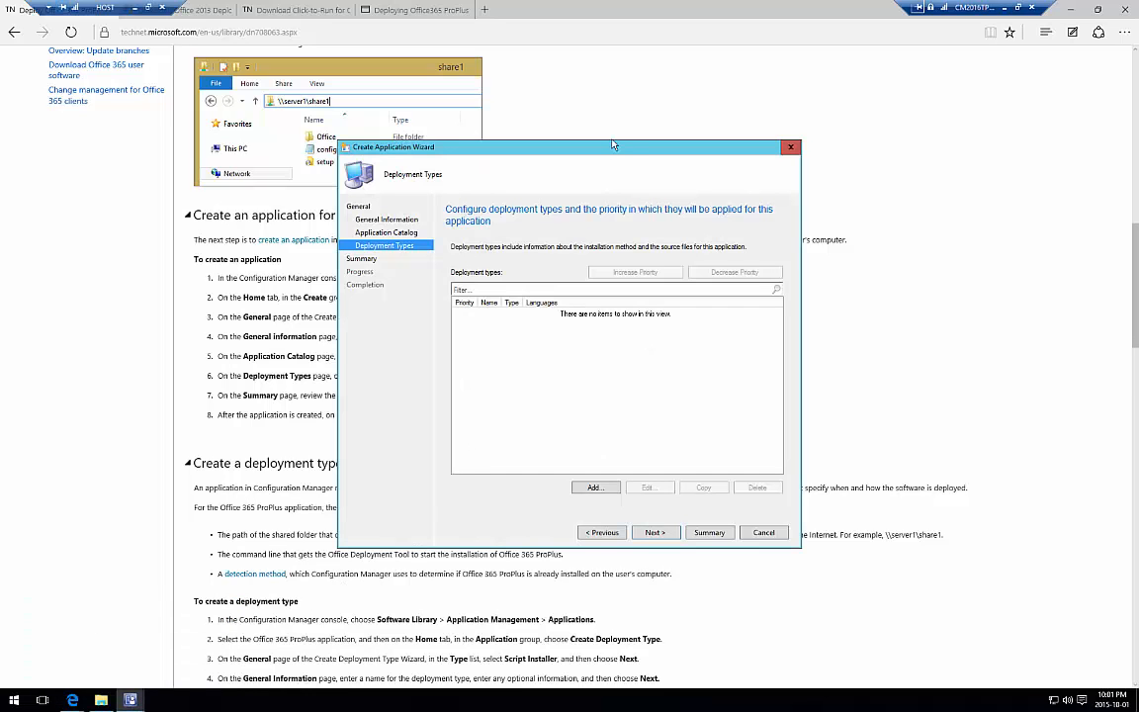
pyautogui.moveTo(629, 153); pyautogui.dragTo(750, 125)
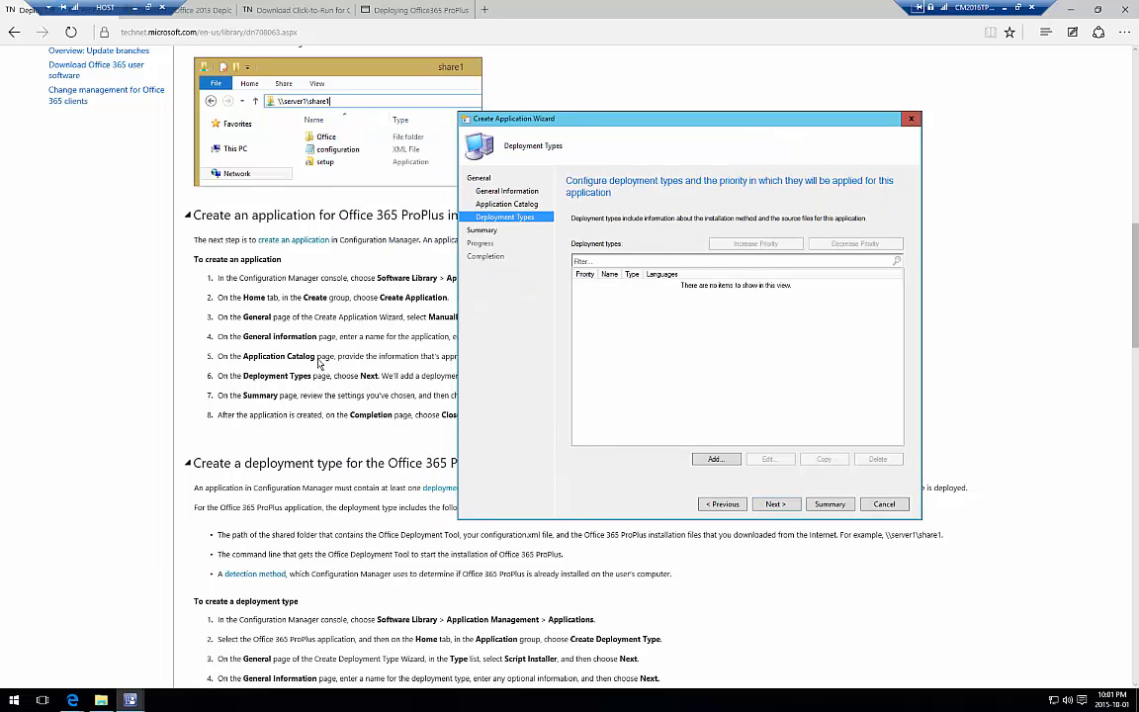
pyautogui.click(774, 506)
pyautogui.click(775, 505)
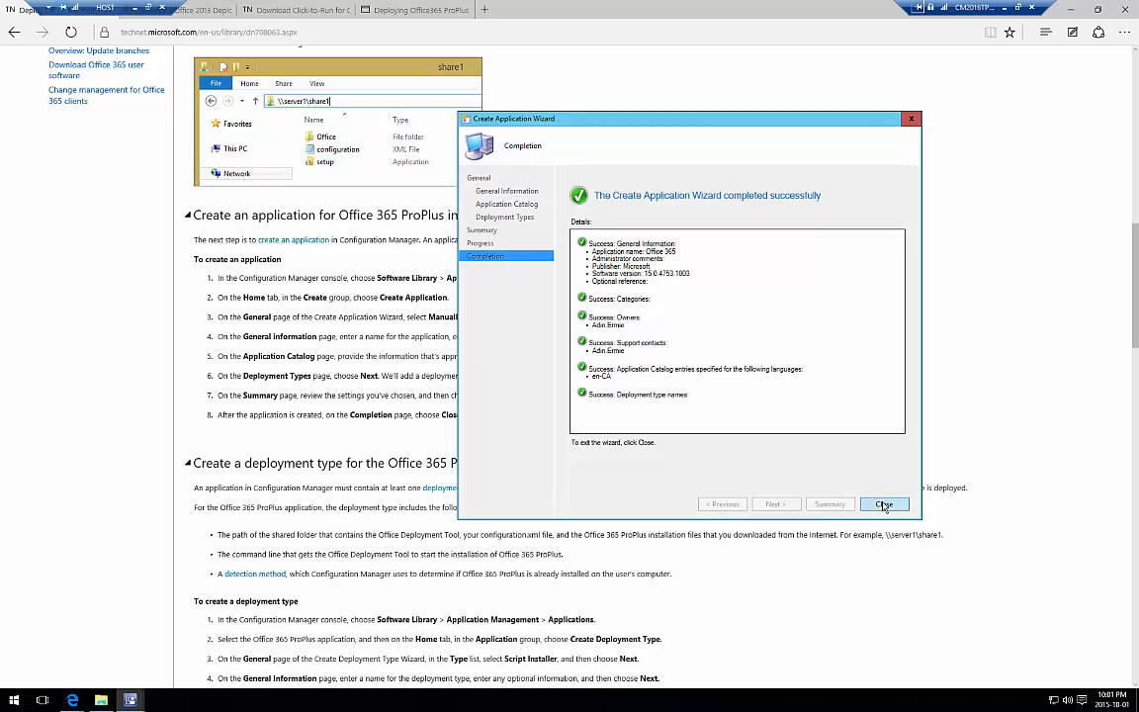
pyautogui.click(884, 504)
# In the Configuration Manager console, start a deployment type for Office 365, set its type to Script Installer, and continue to General Information.
pyautogui.click(131, 700)
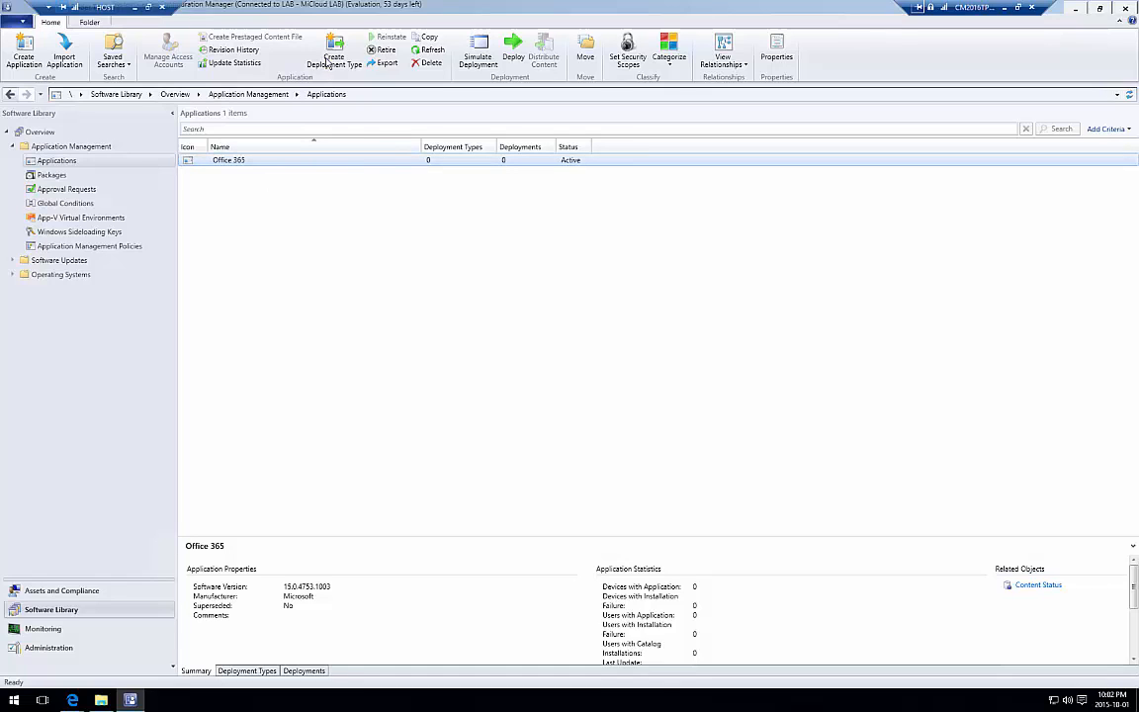
pyautogui.rightClick(293, 168)
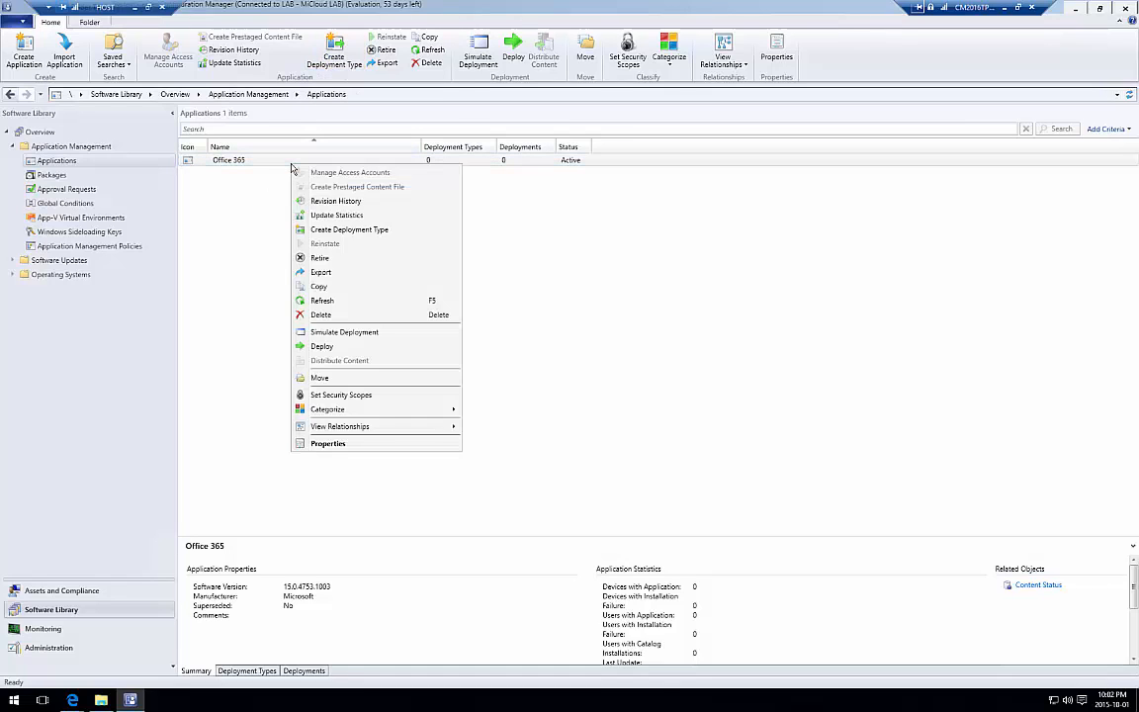
pyautogui.click(403, 234)
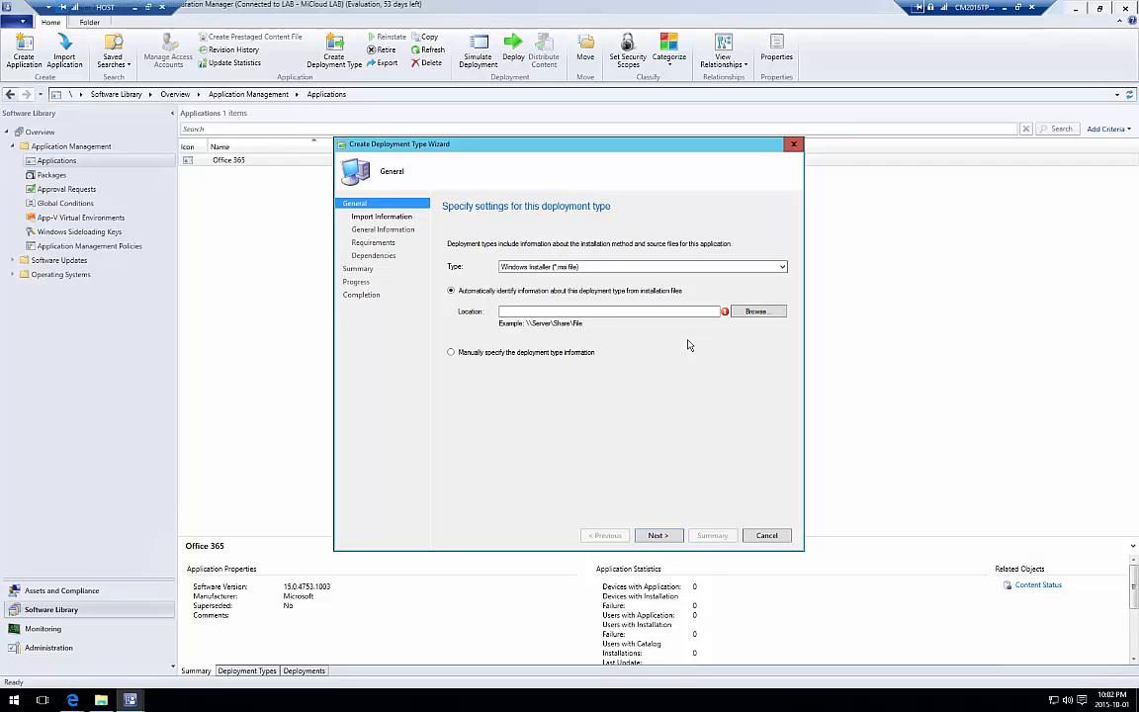
pyautogui.click(717, 267)
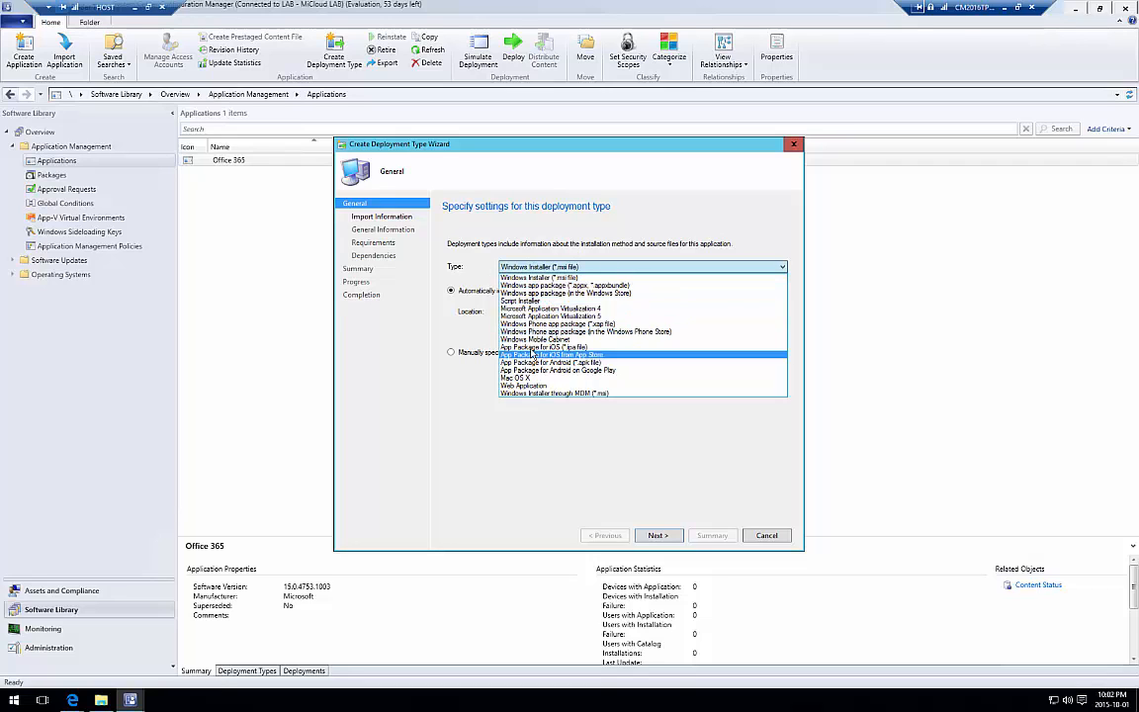
pyautogui.click(522, 301)
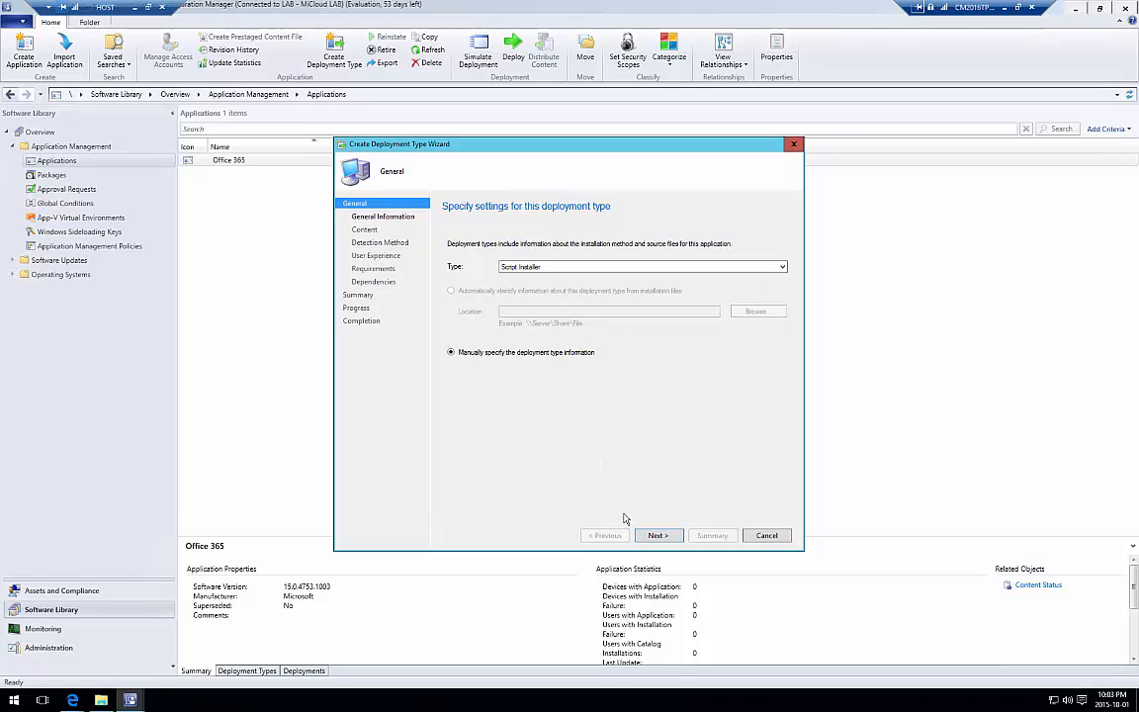
pyautogui.click(656, 535)
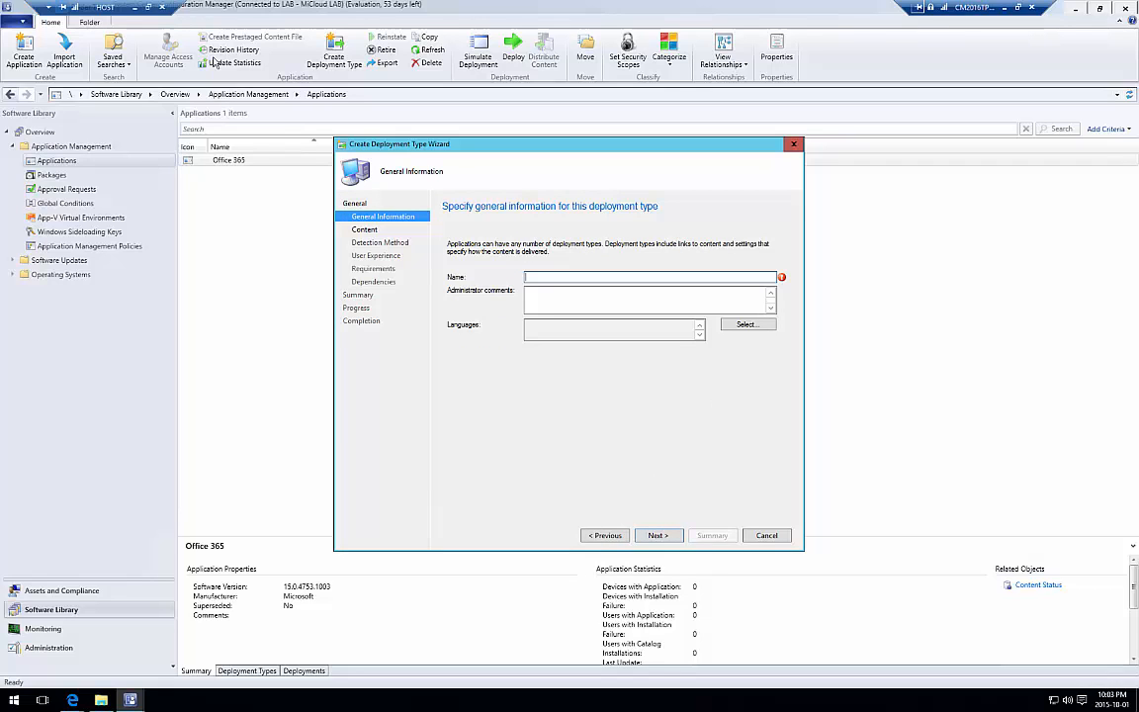
# Read the TechNet instructions for creating the Office 365 ProPlus deployment type in Edge, and return to the Create Deployment Type Wizard.
pyautogui.click(72, 700)
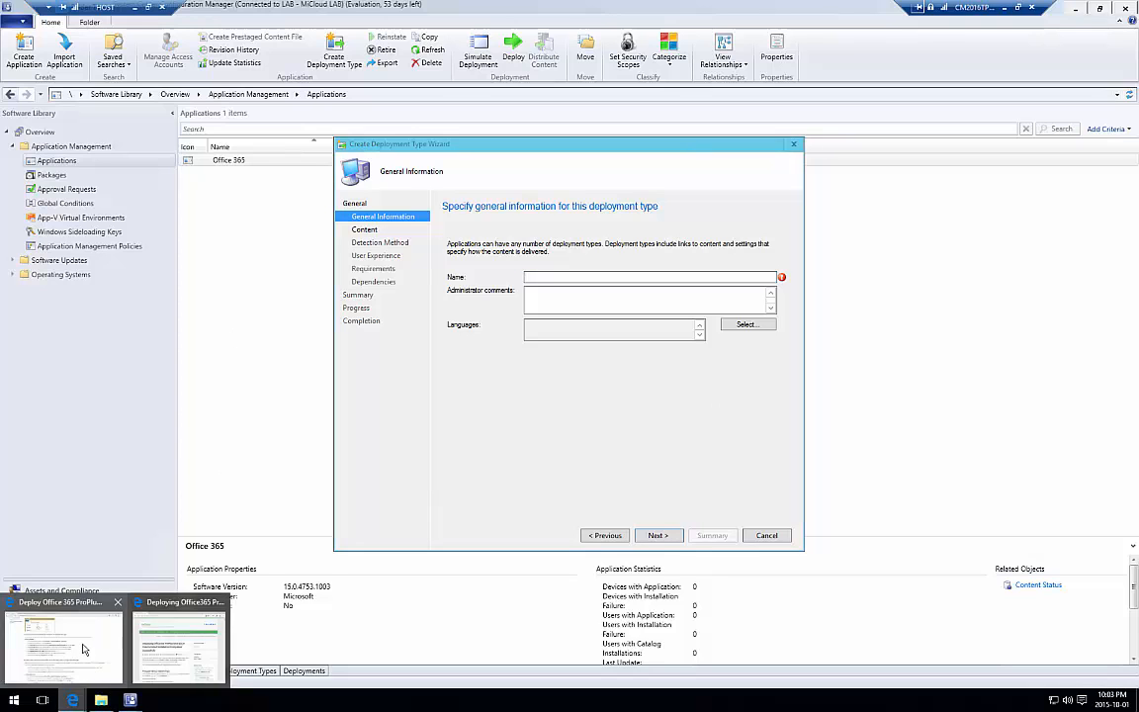
pyautogui.click(85, 648)
pyautogui.scroll(-3, 523, 425)
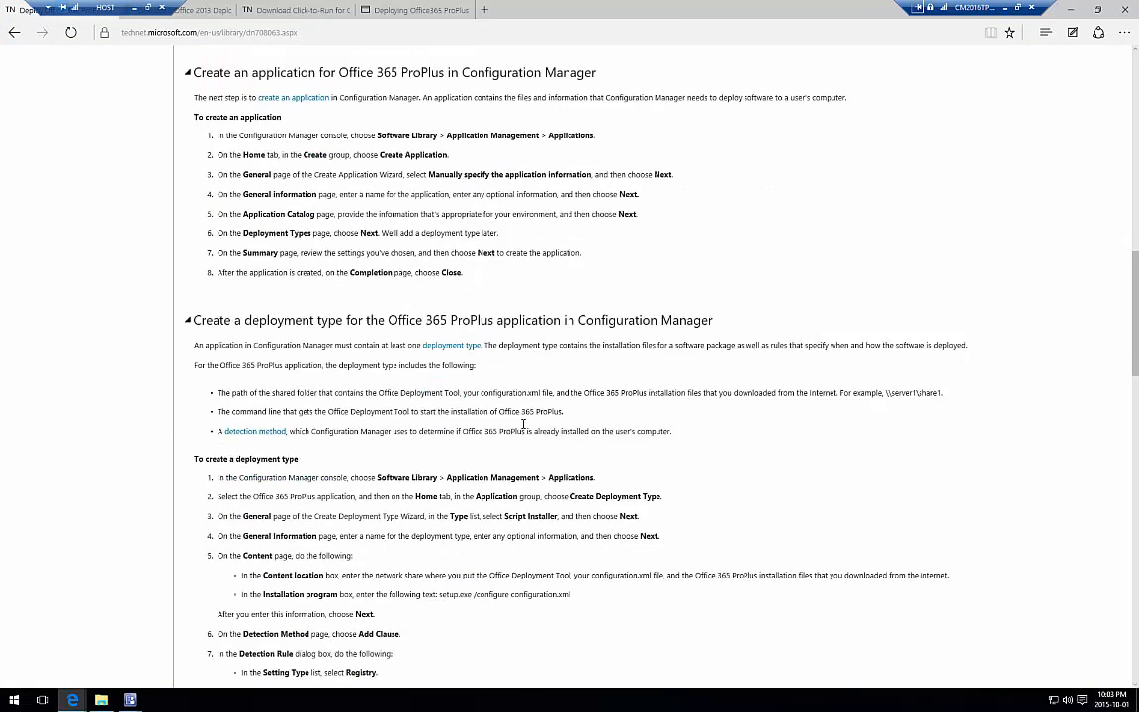
pyautogui.scroll(-2, 523, 424)
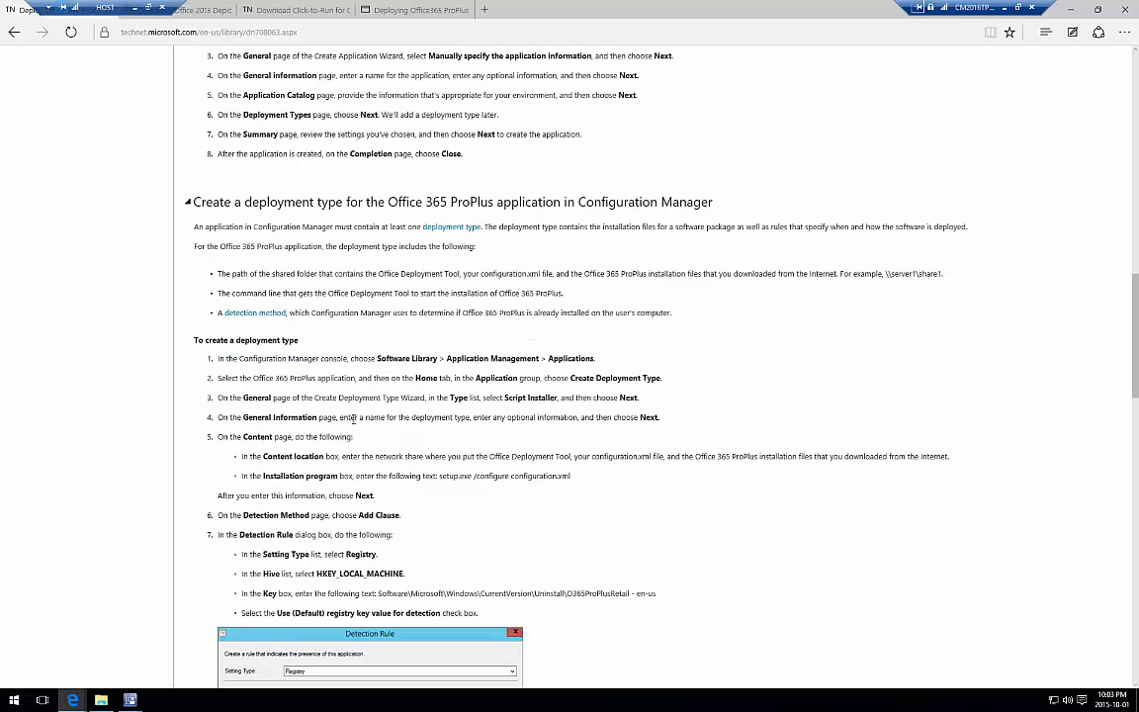
pyautogui.moveTo(340, 417); pyautogui.dragTo(580, 417)
pyautogui.scroll(-1, 567, 409)
pyautogui.scroll(-1, 567, 408)
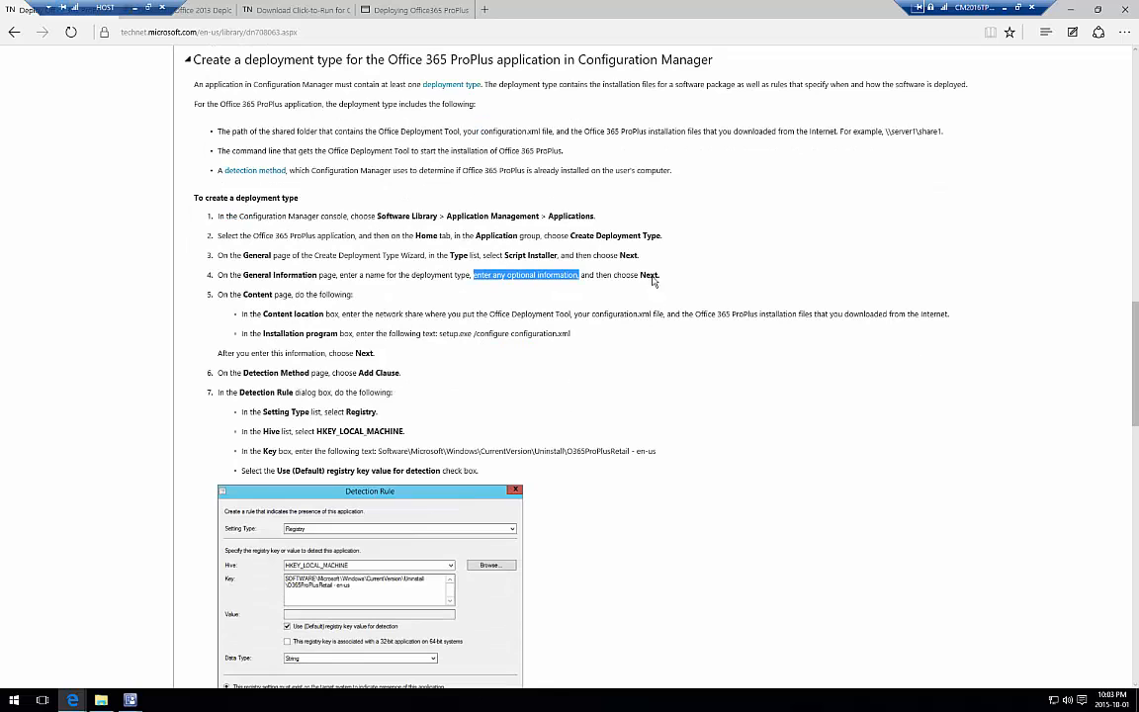
pyautogui.hotkey('alt', 'Tab')
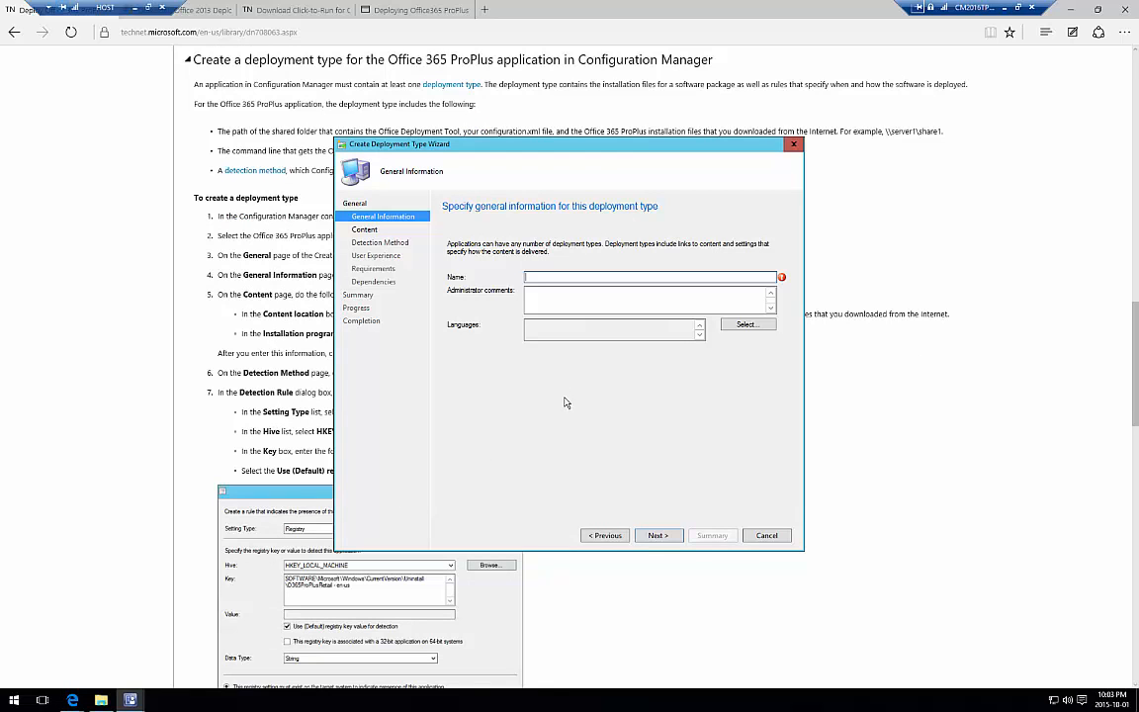
# Name the deployment type "O365 EXE Installer", continue to the Content page, and move the wizard aside to uncover the instructions.
pyautogui.write('O365 EXE Installer')
pyautogui.click(658, 535)
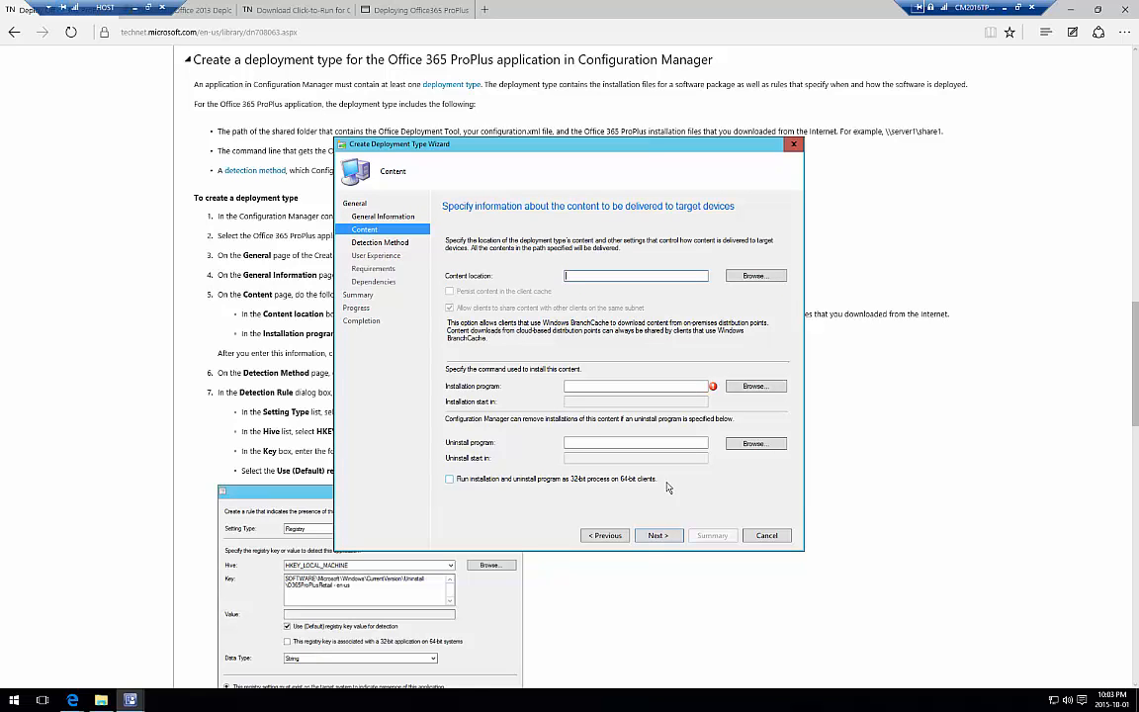
pyautogui.moveTo(552, 144); pyautogui.dragTo(878, 150)
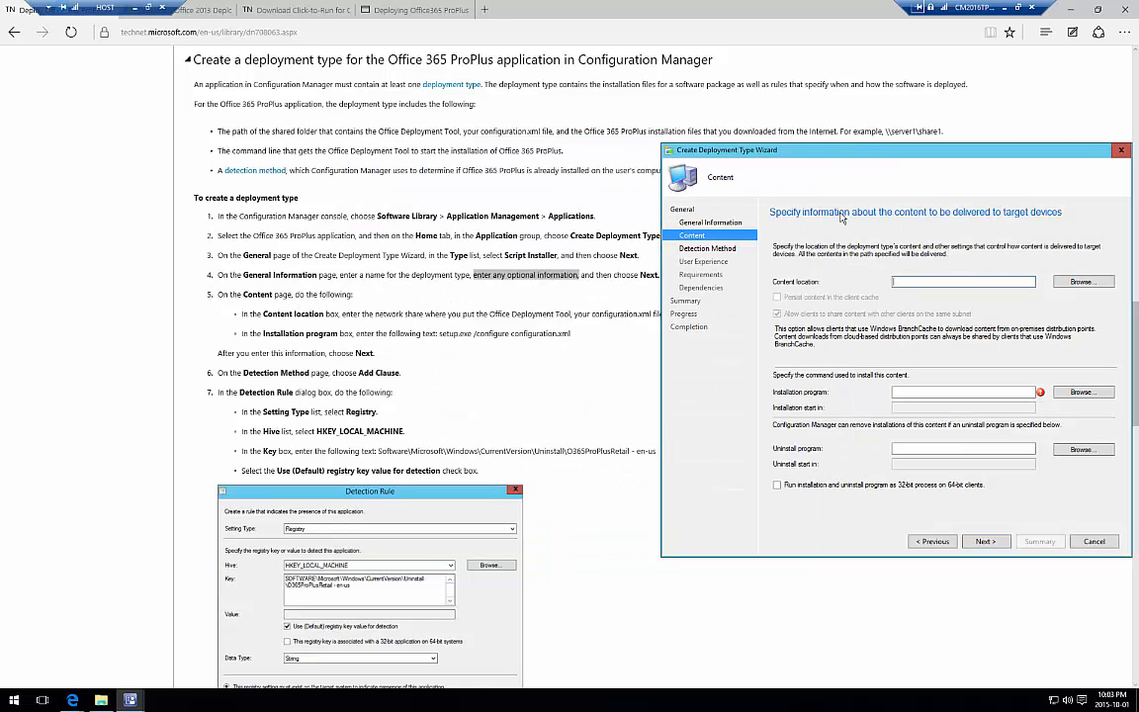
pyautogui.moveTo(845, 159); pyautogui.dragTo(797, 159)
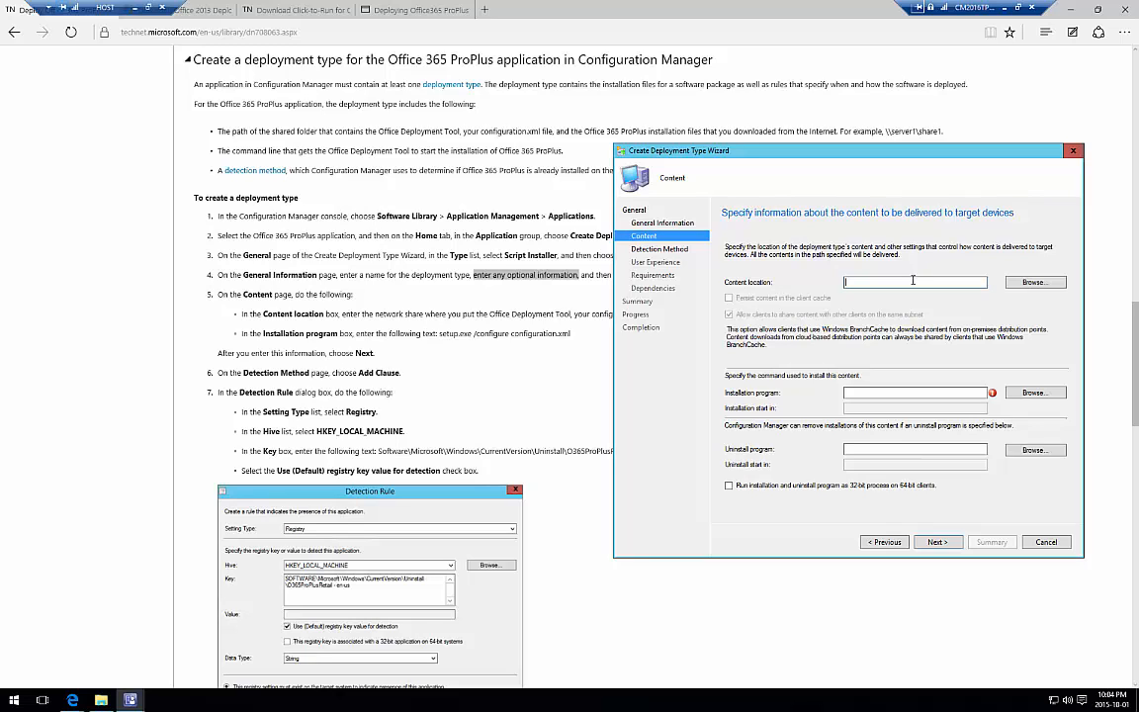
# Check the Office source files in File Explorer and try the local Downloads\O365 folder as the deployment type's content location.
pyautogui.click(1034, 281)
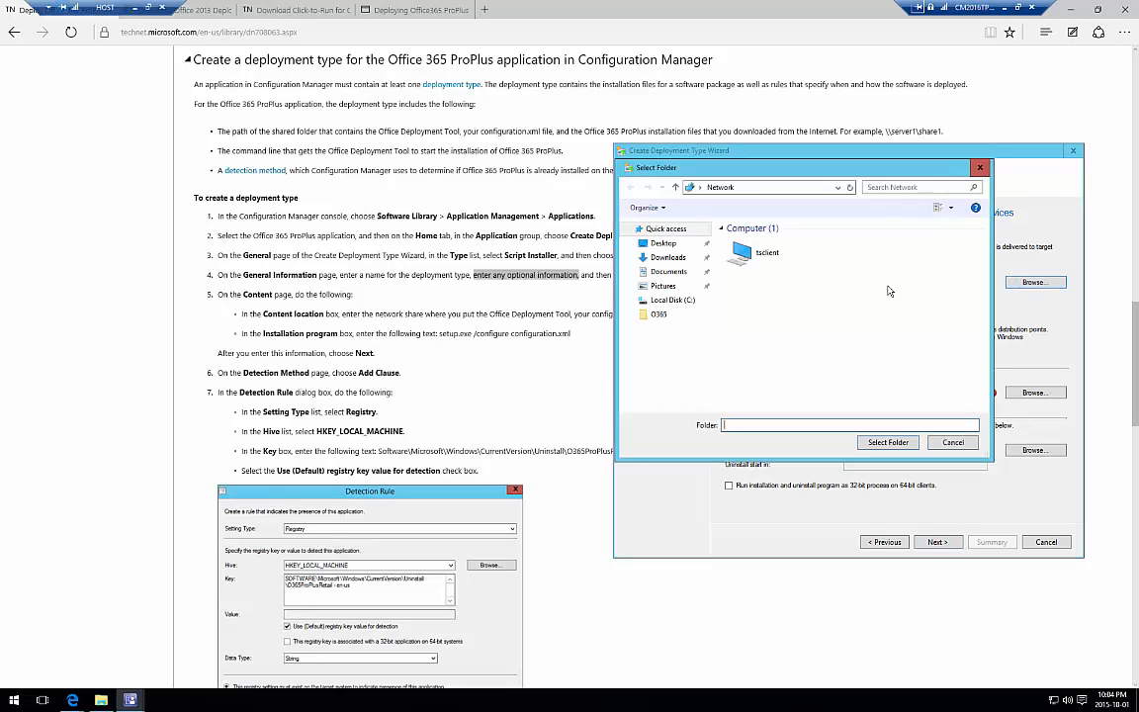
pyautogui.click(669, 257)
pyautogui.doubleClick(744, 241)
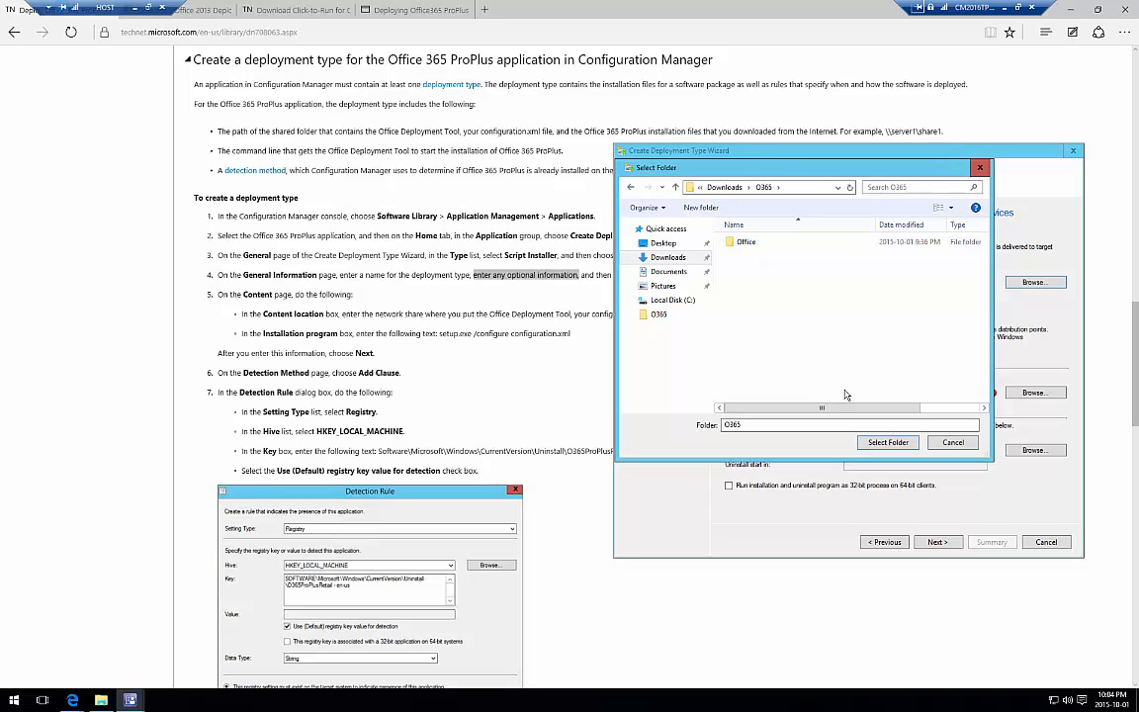
pyautogui.click(103, 700)
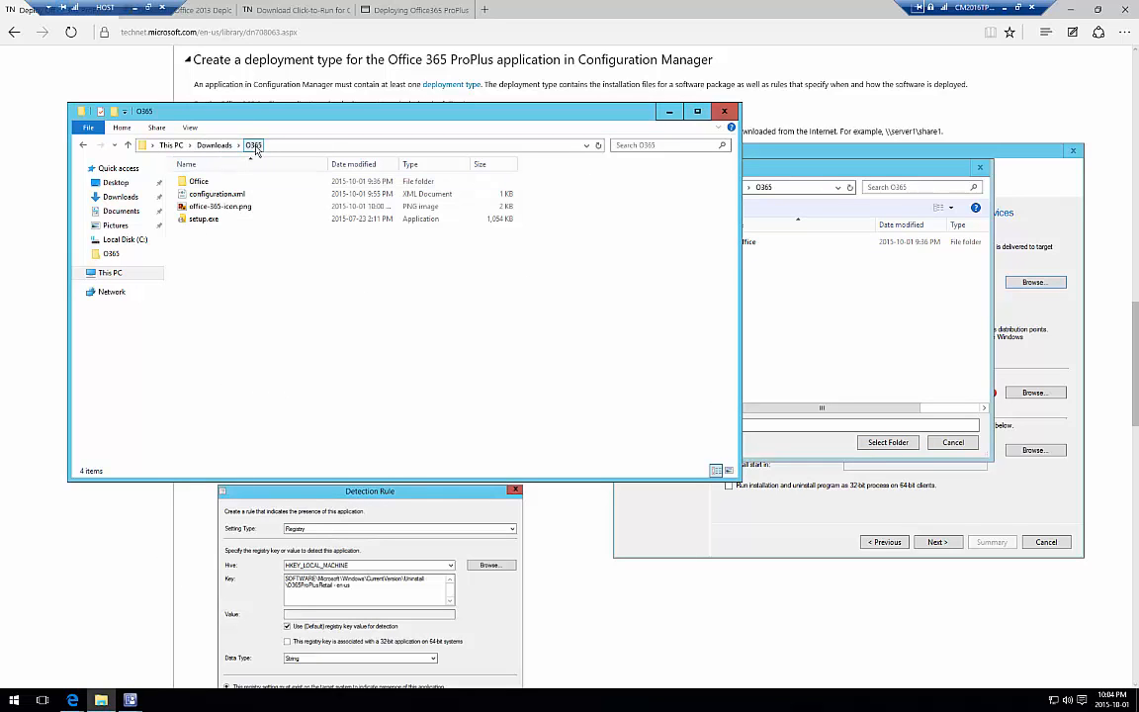
pyautogui.doubleClick(197, 182)
pyautogui.doubleClick(198, 185)
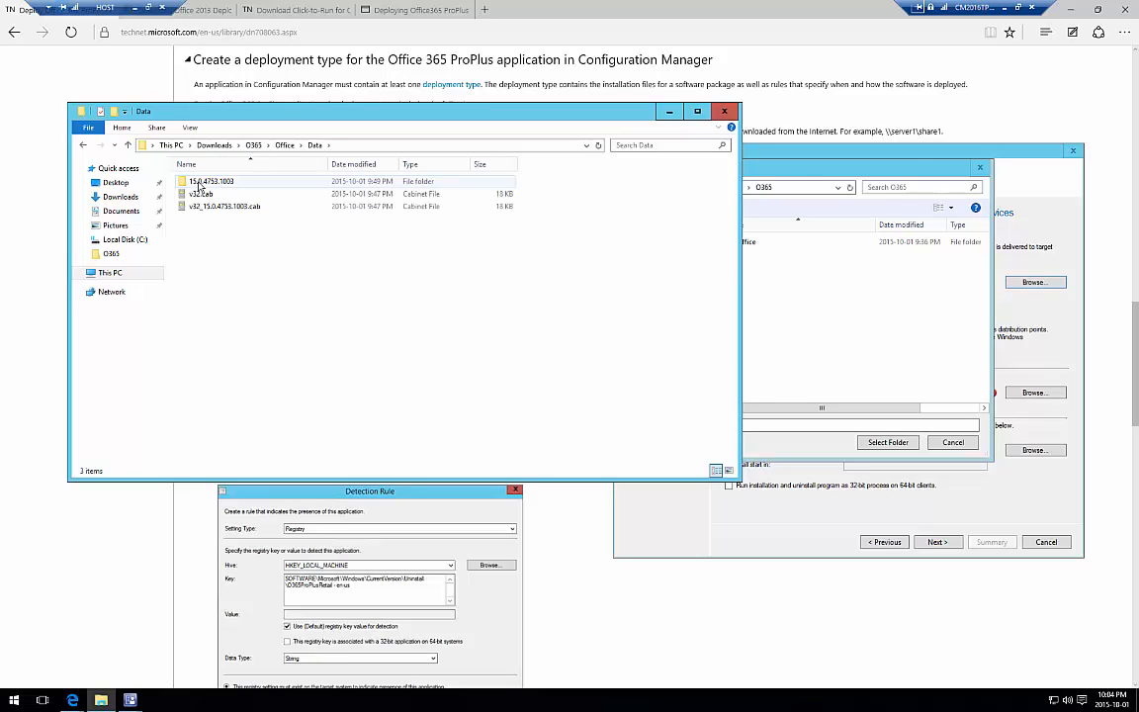
pyautogui.hotkey('alt', 'Left')
pyautogui.hotkey('alt', 'Left')
pyautogui.click(237, 219)
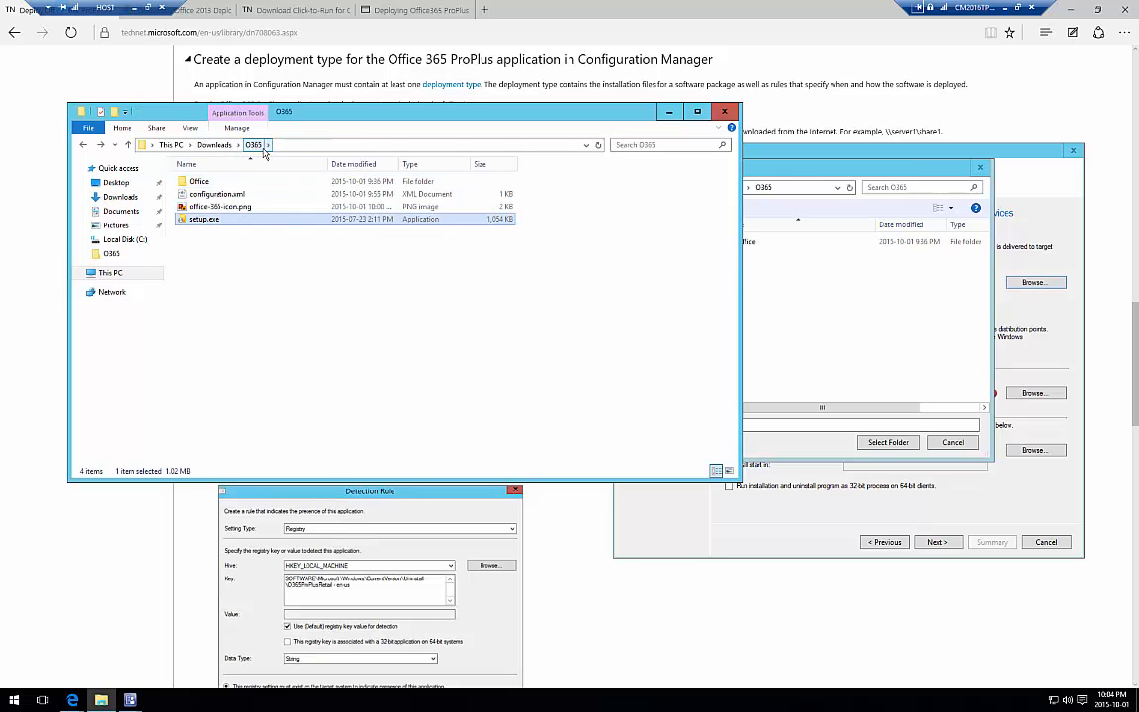
pyautogui.click(796, 338)
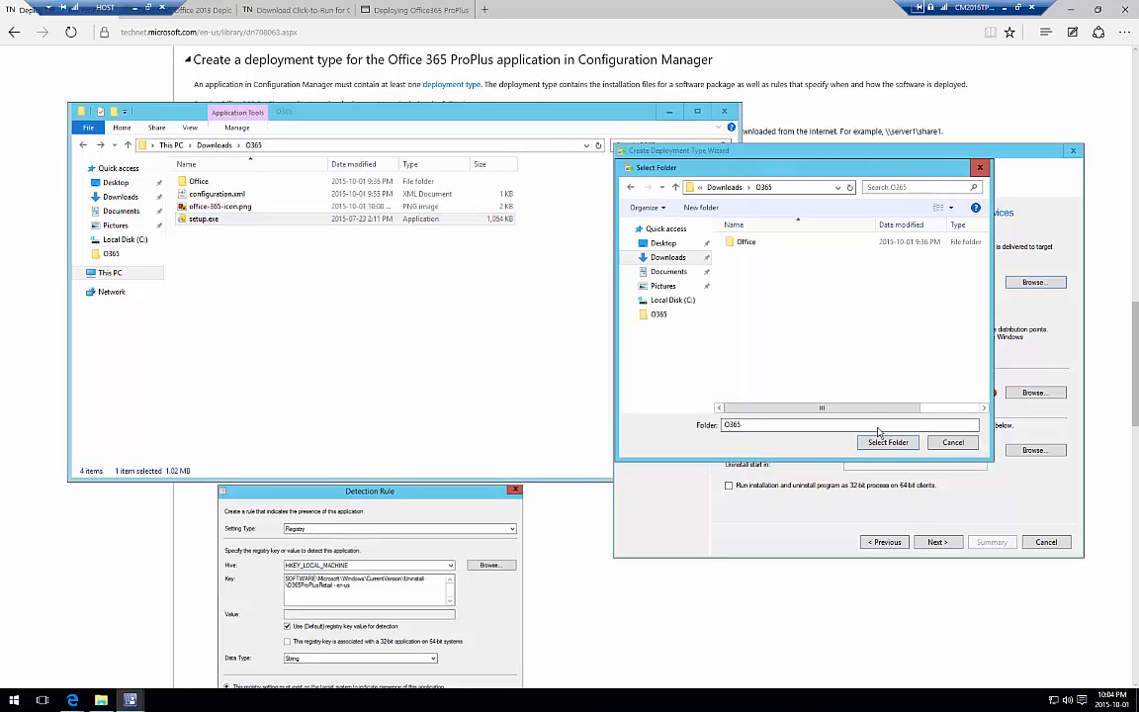
pyautogui.click(888, 442)
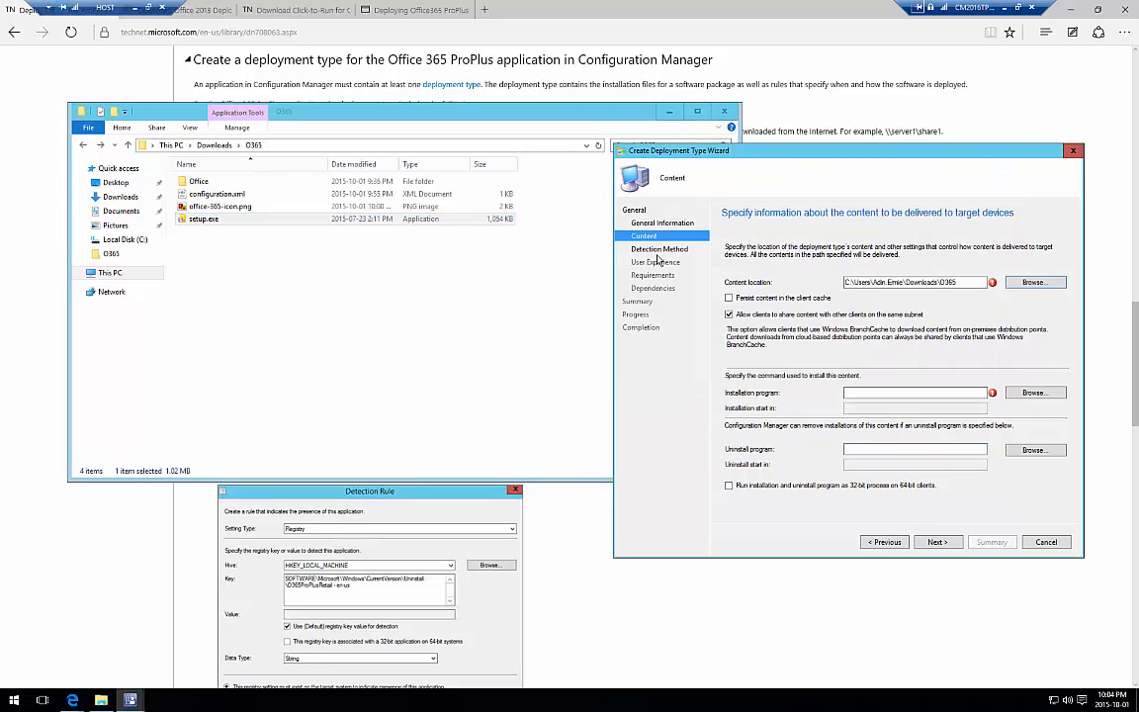
pyautogui.click(670, 111)
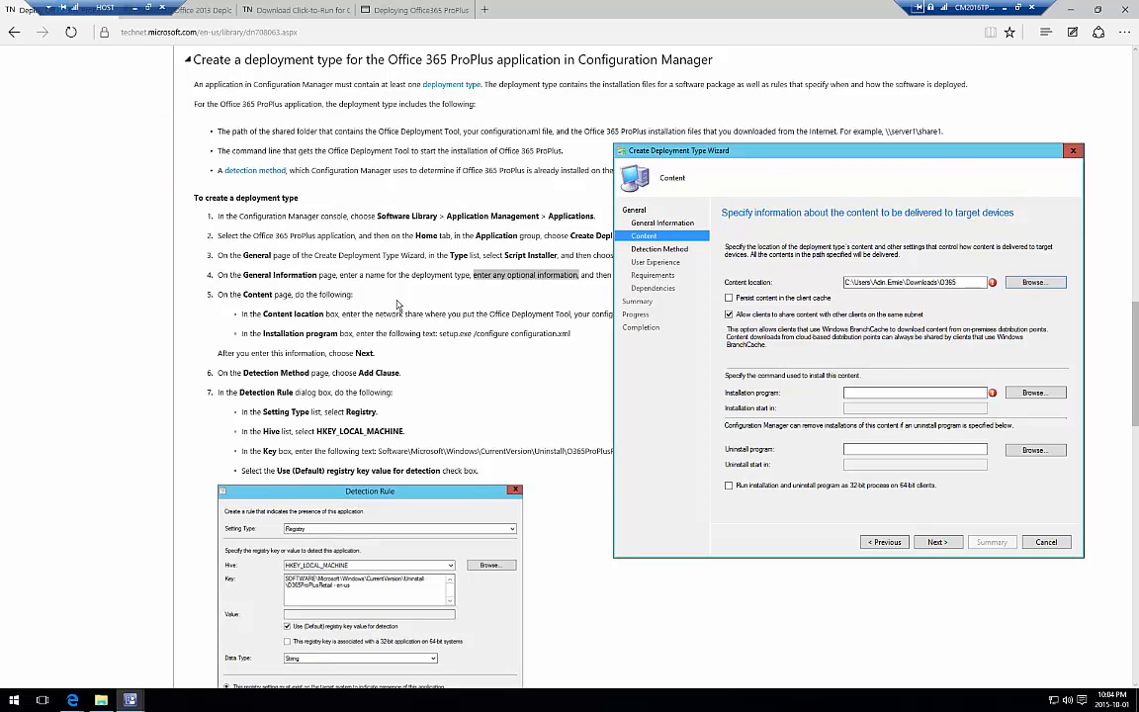
# Copy the install command from the TechNet article in Edge and set the wizard's installation program to "setup.exe /configure configuration.xml".
pyautogui.click(360, 331)
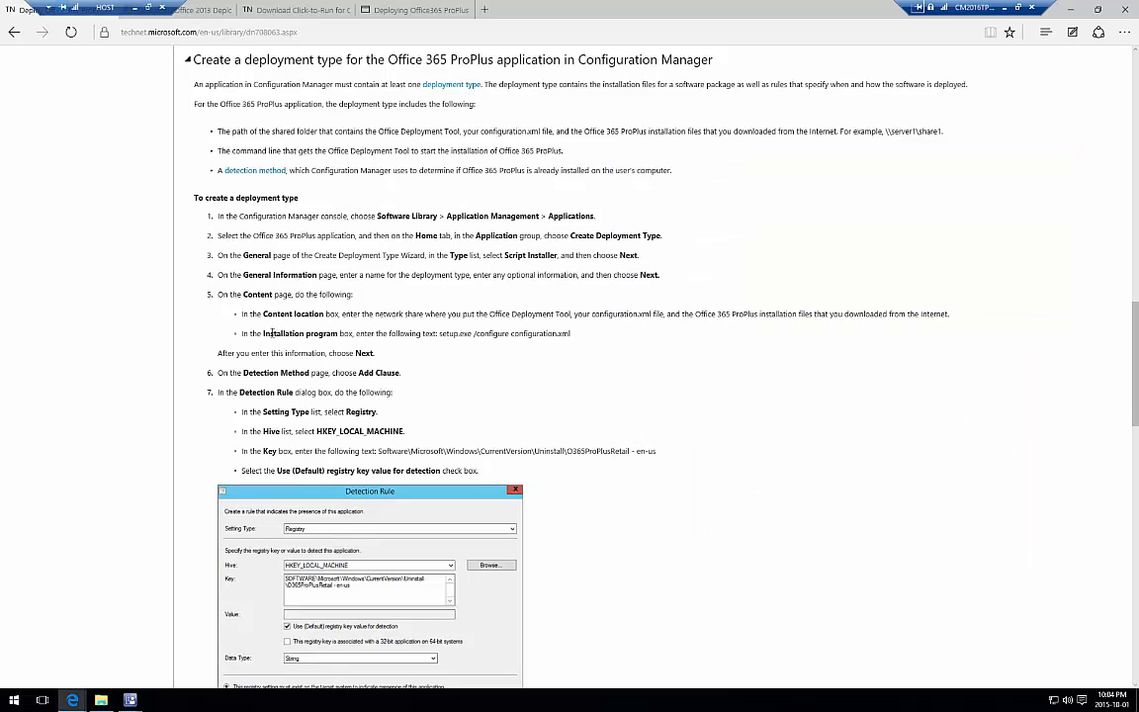
pyautogui.moveTo(270, 334); pyautogui.dragTo(341, 333)
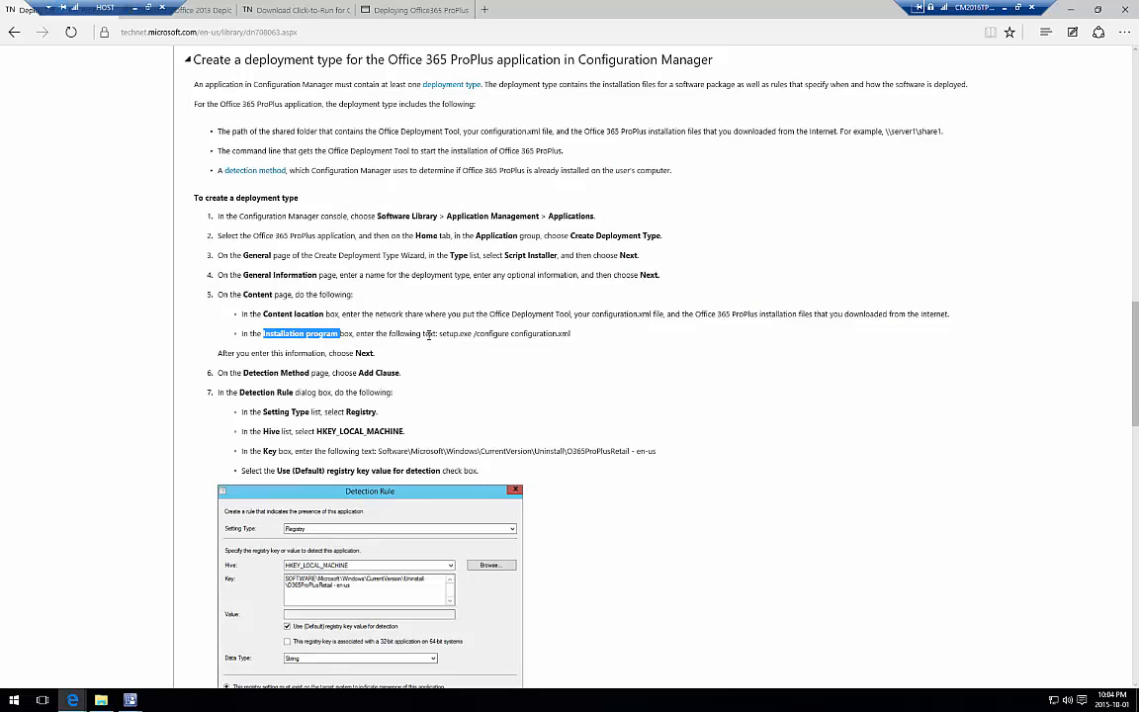
pyautogui.moveTo(440, 333); pyautogui.dragTo(572, 333)
pyautogui.hotkey('ctrl', 'c')
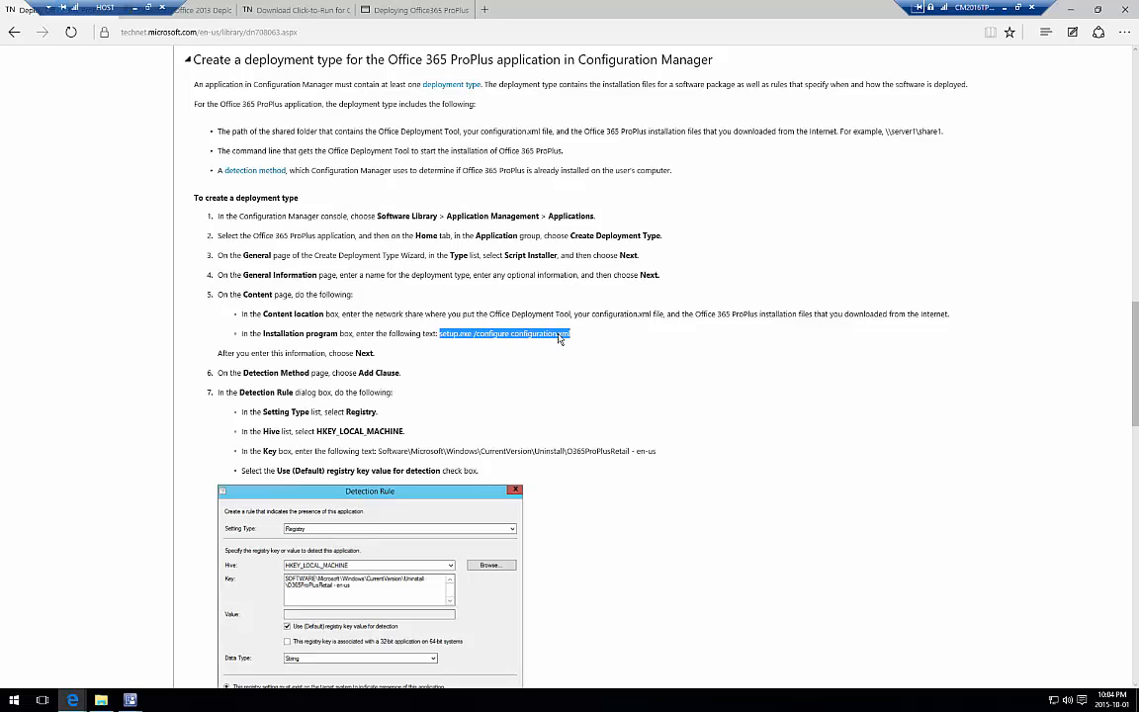
pyautogui.click(99, 700)
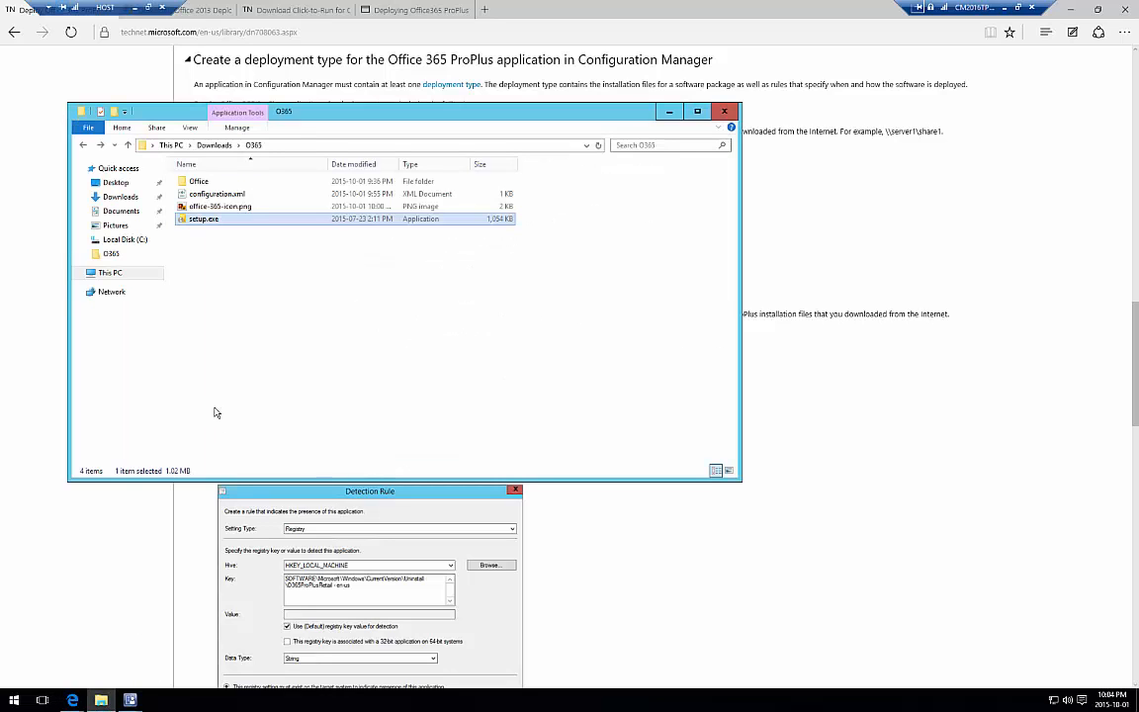
pyautogui.click(219, 257)
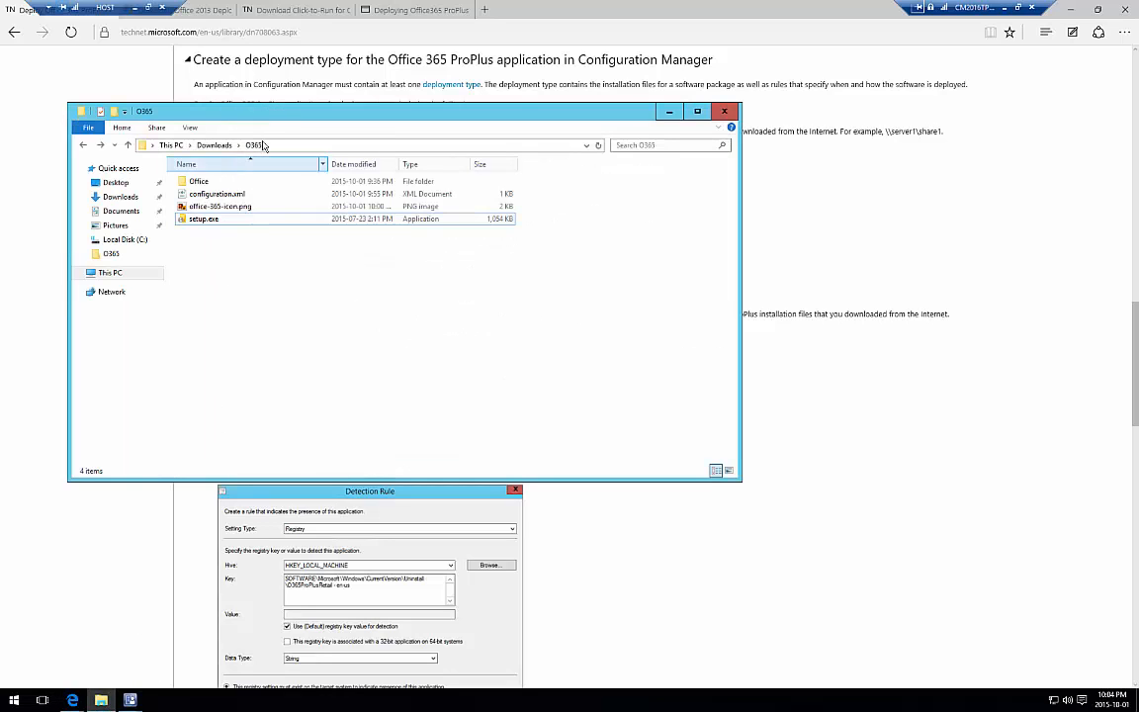
pyautogui.click(203, 219)
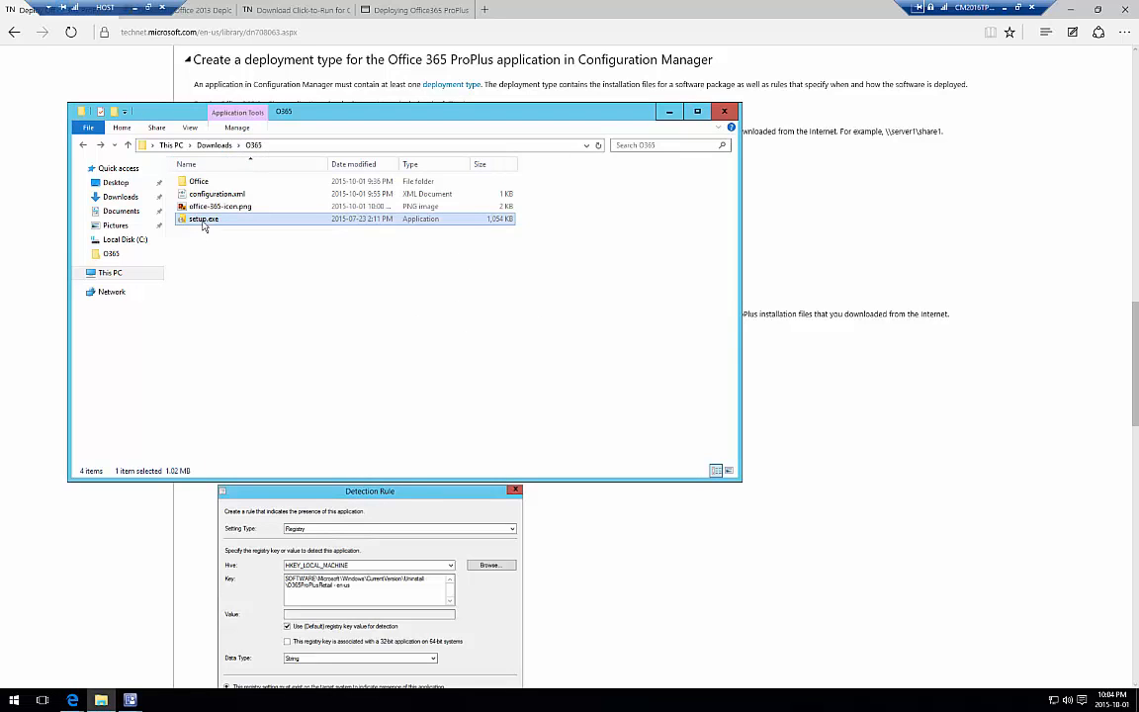
pyautogui.moveTo(204, 226)
pyautogui.click(129, 700)
pyautogui.click(186, 638)
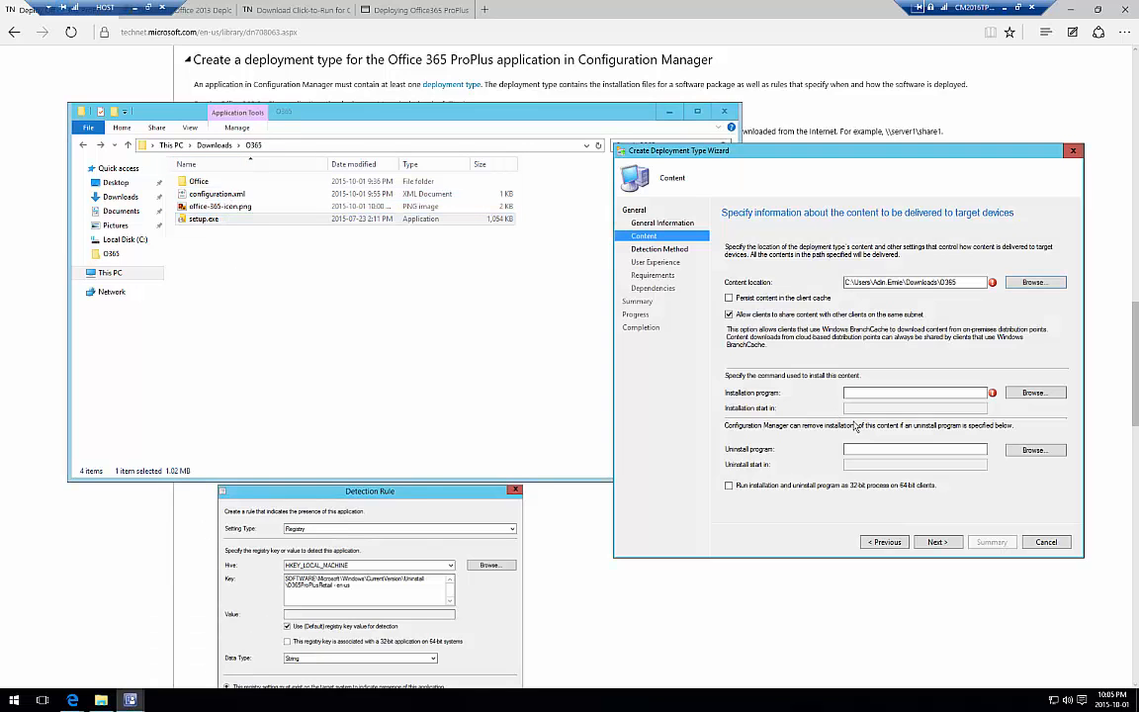
pyautogui.hotkey('ctrl', 'v')
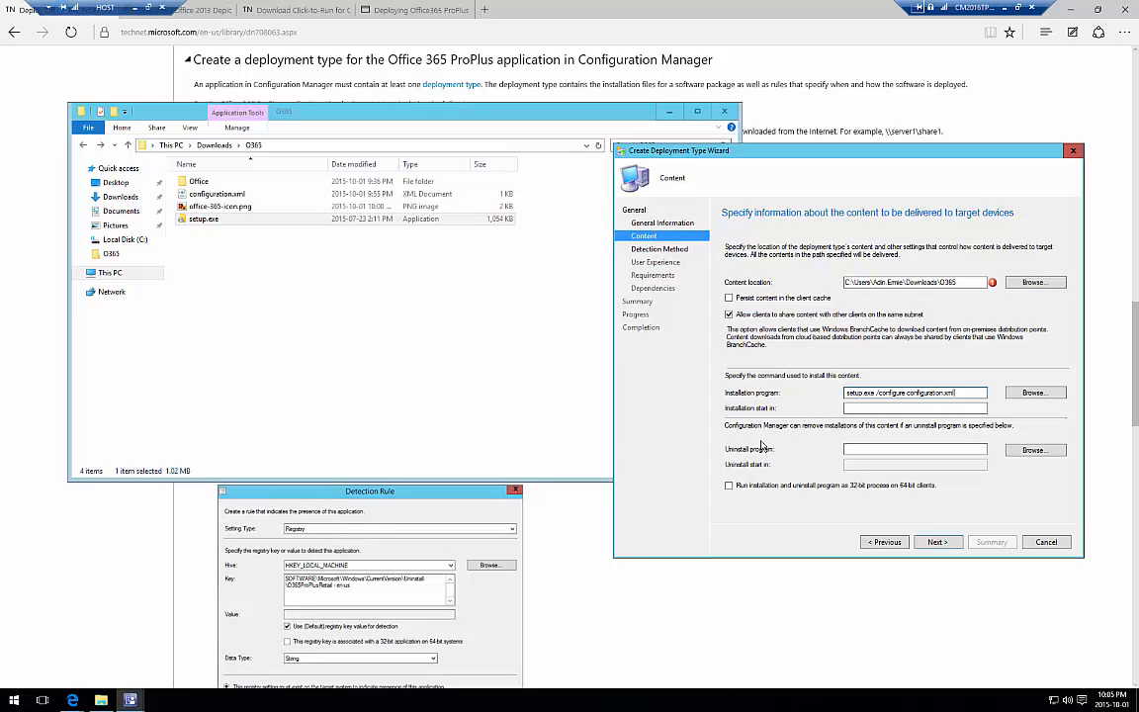
# Check the TechNet instruction that follows the installation program entry, and try to continue past the wizard's Content page.
pyautogui.click(852, 448)
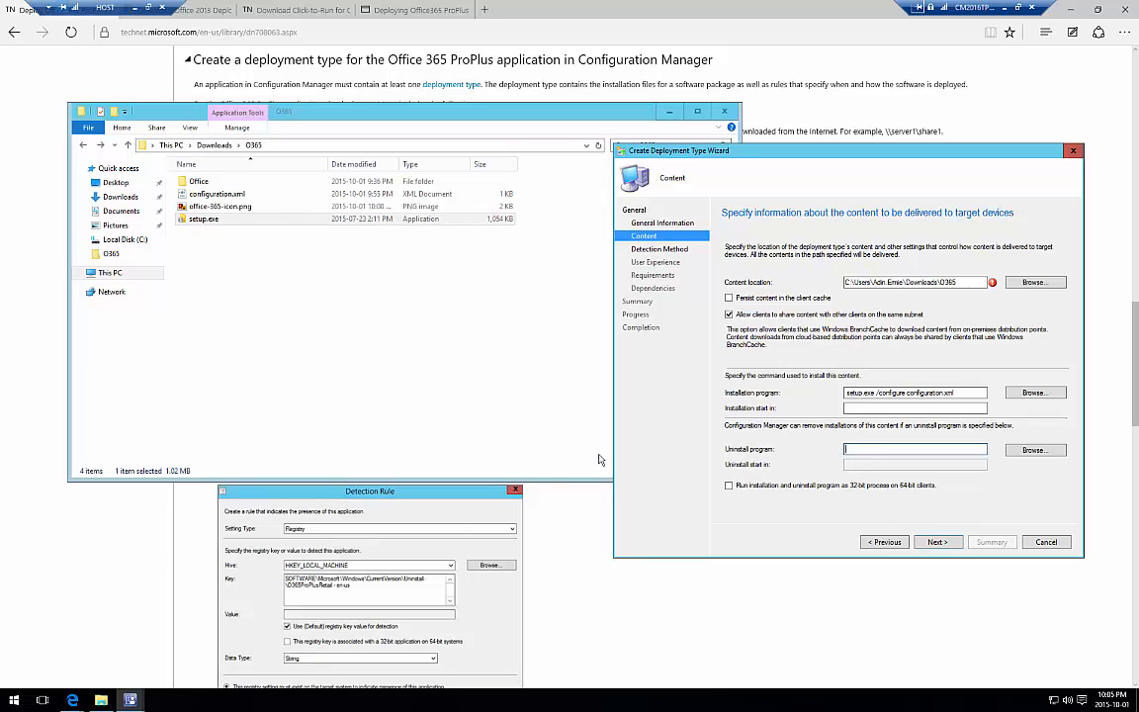
pyautogui.click(109, 500)
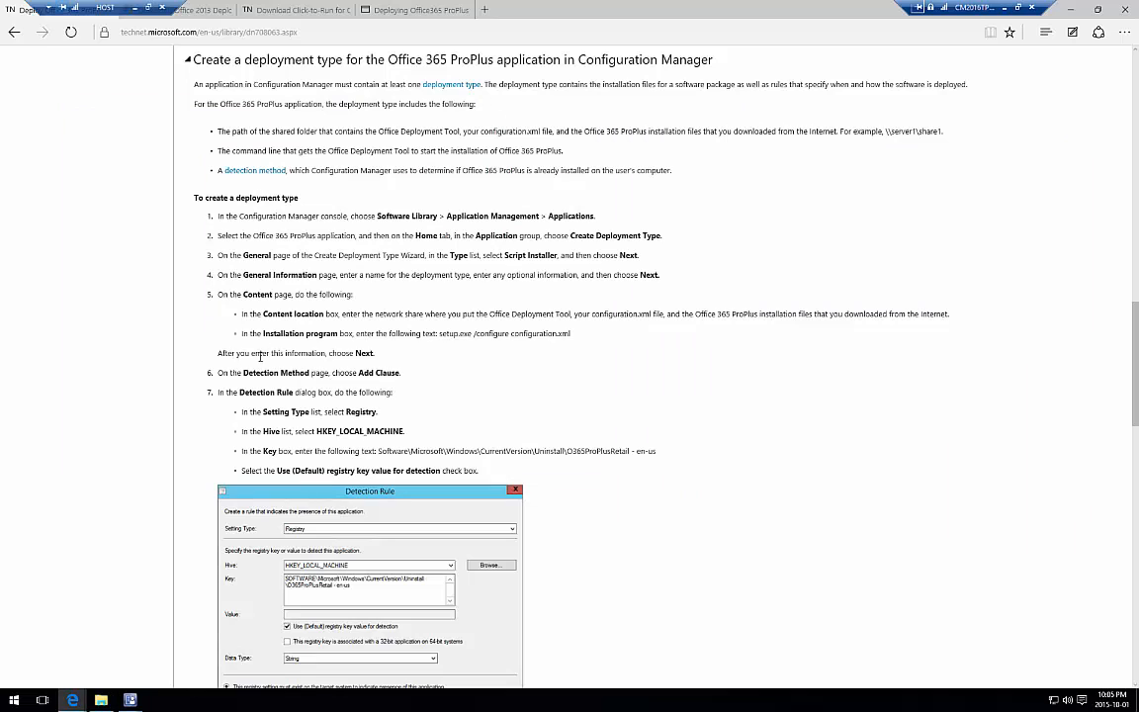
pyautogui.moveTo(217, 353); pyautogui.dragTo(376, 354)
pyautogui.hotkey('alt', 'Tab')
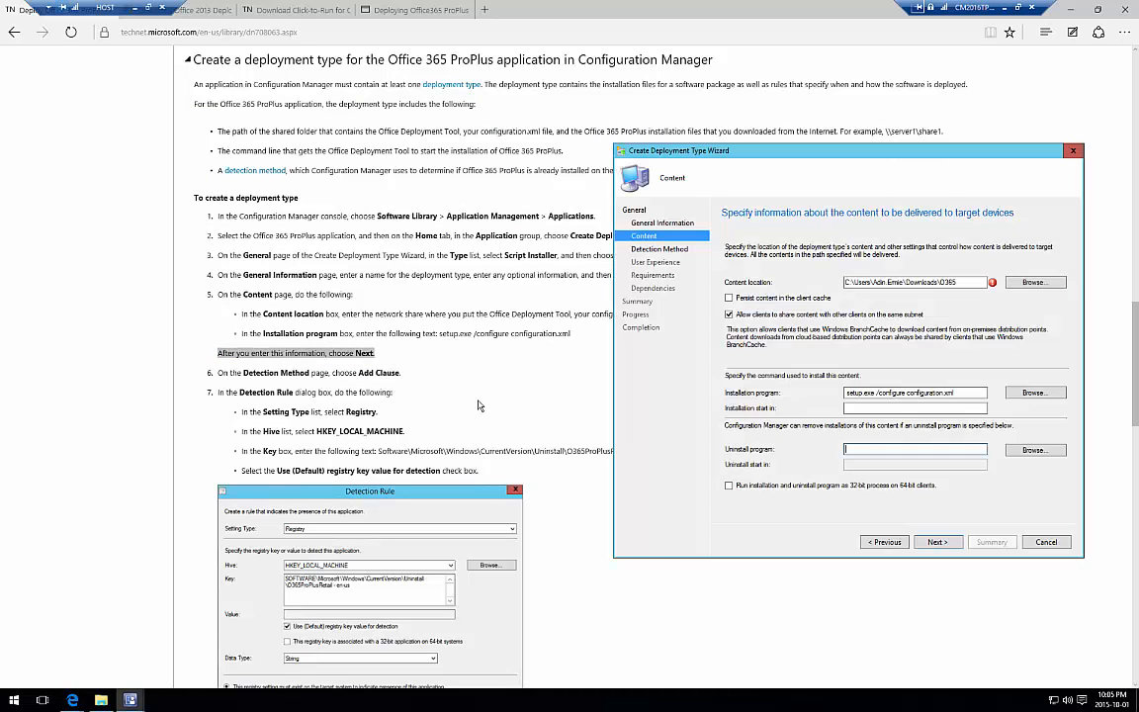
pyautogui.click(936, 542)
pyautogui.click(597, 388)
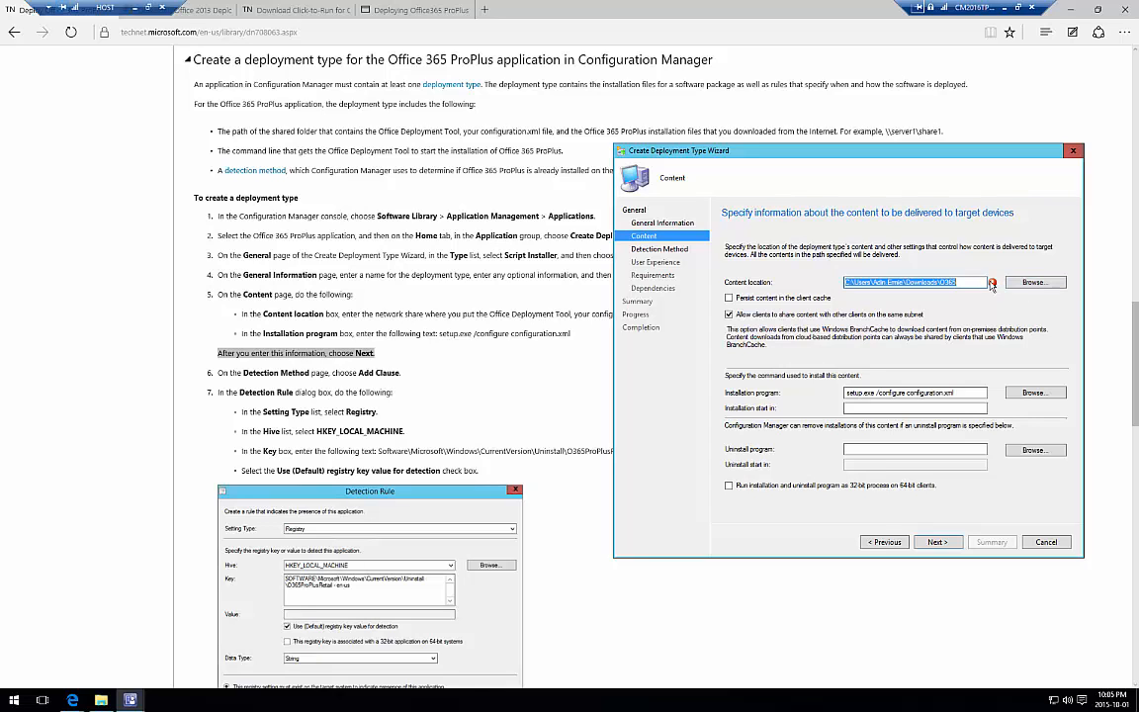
# Replace the local content location with the server's administrative share path \\CM2016TP3\C$\.
pyautogui.click(1034, 283)
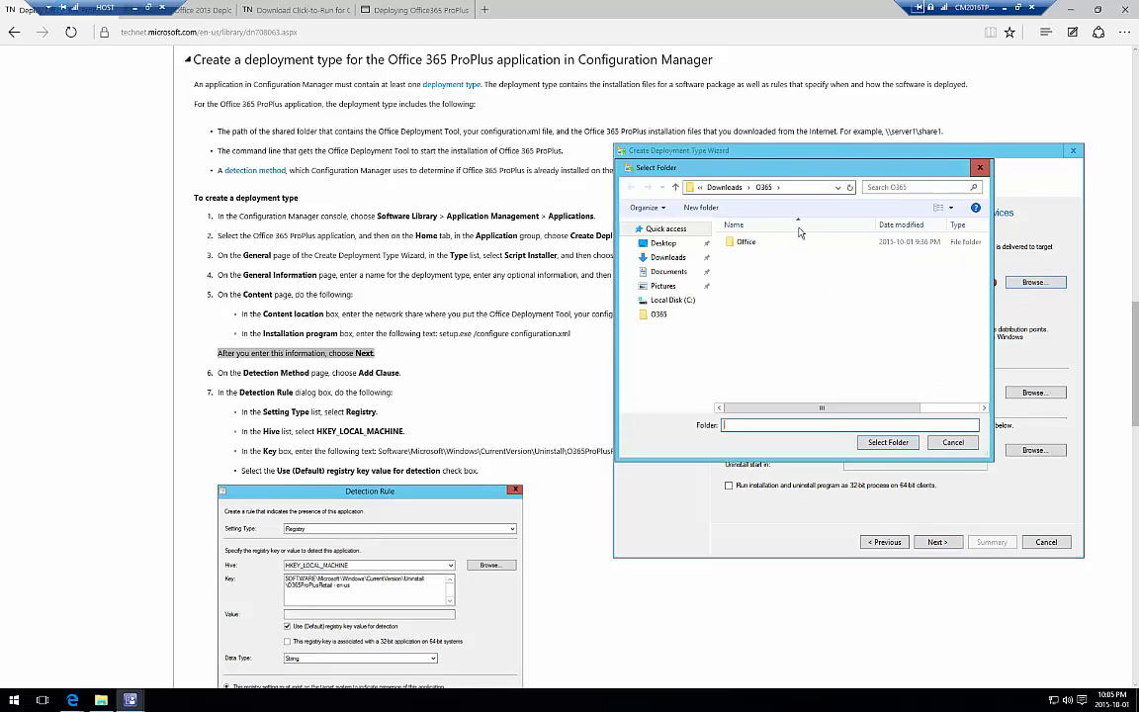
pyautogui.click(949, 442)
pyautogui.moveTo(961, 283); pyautogui.dragTo(754, 287)
pyautogui.write('\\\\CM2016TP3')
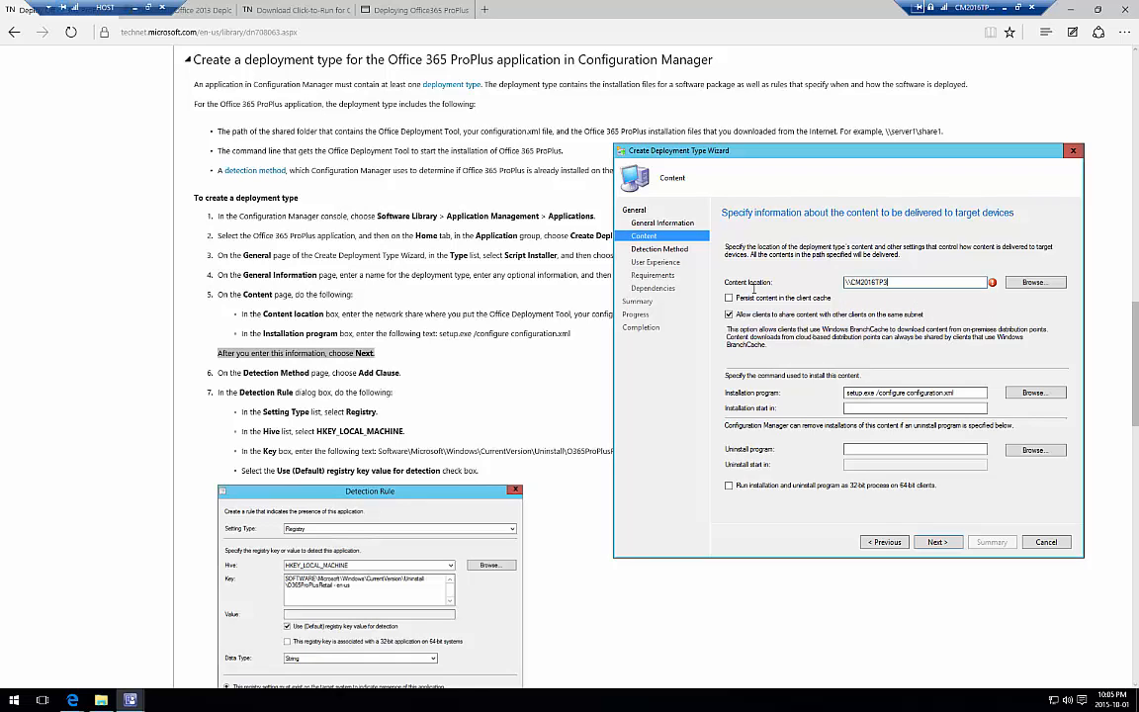
pyautogui.write('\\')
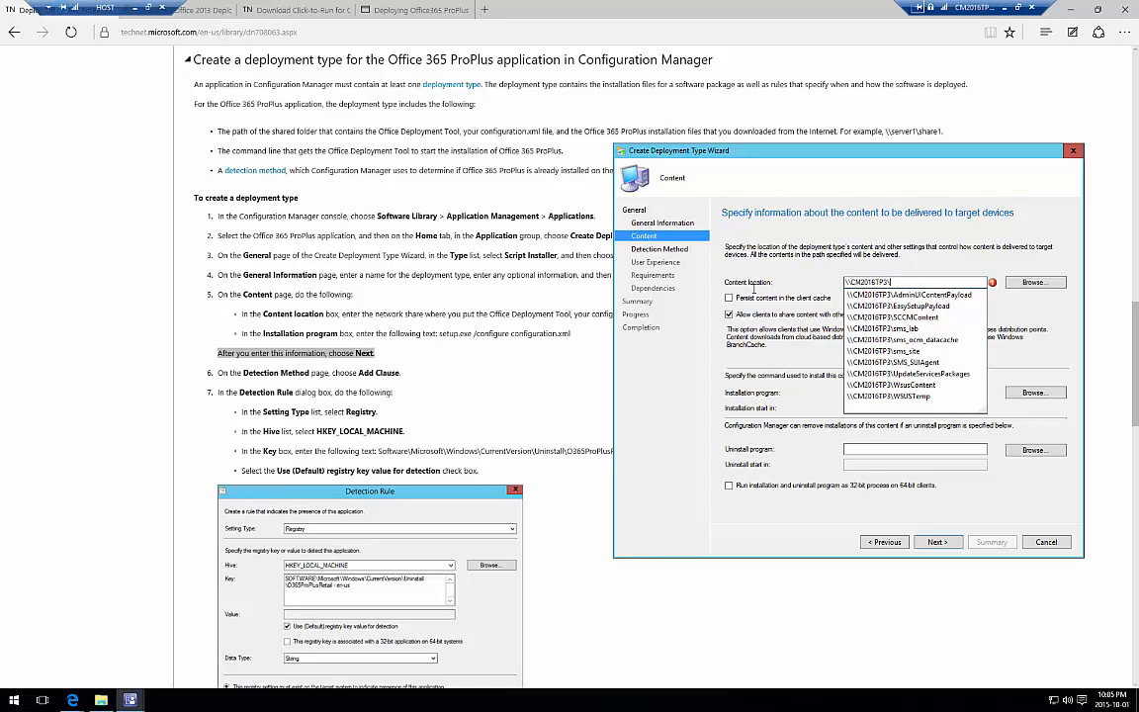
pyautogui.write('C$\\')
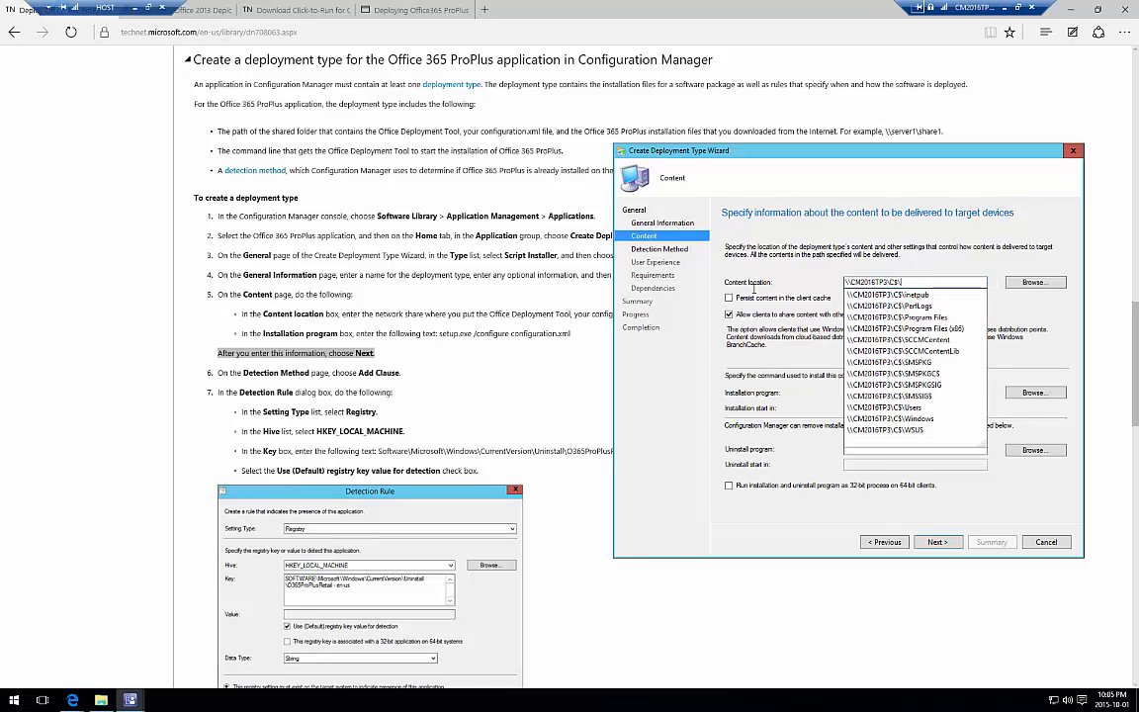
# Browse the share to the O365 folder in the user profile's Downloads, use it as content location, and continue to Detection Method.
pyautogui.click(1013, 286)
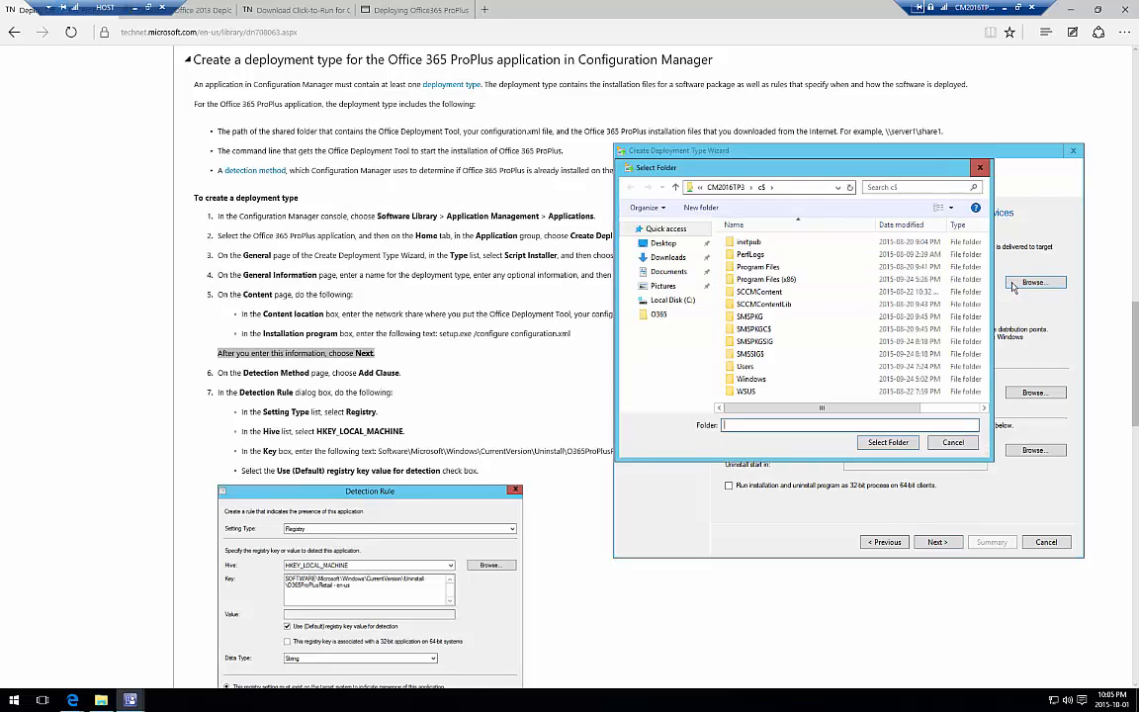
pyautogui.doubleClick(752, 366)
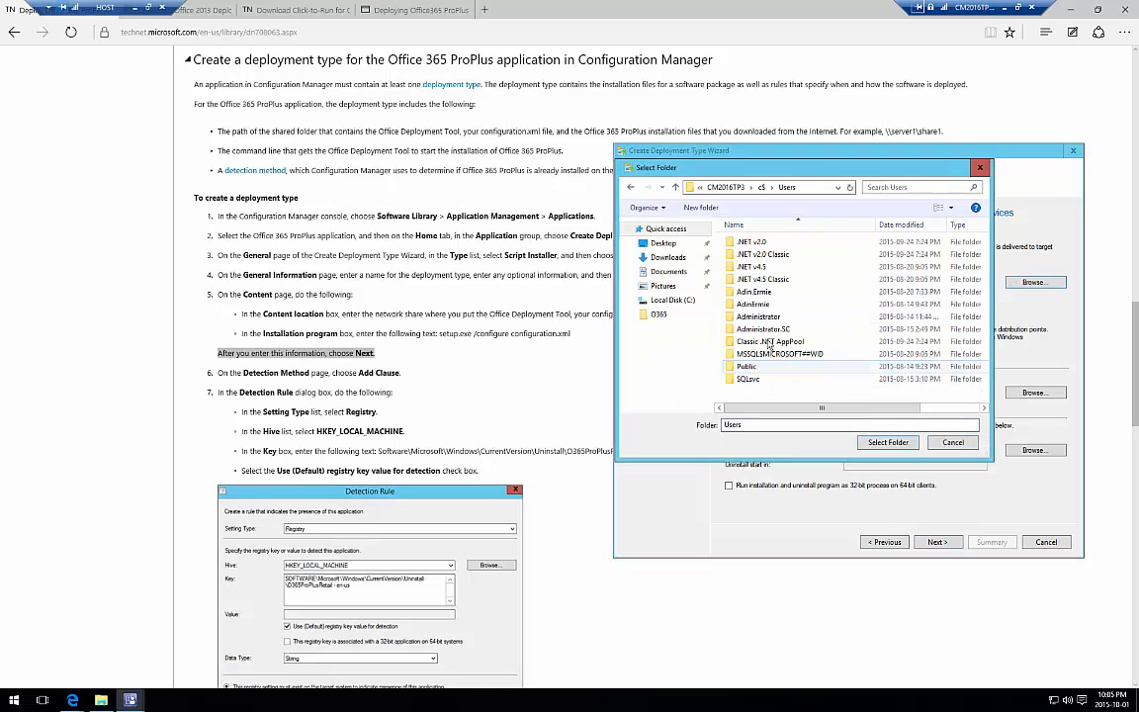
pyautogui.doubleClick(755, 292)
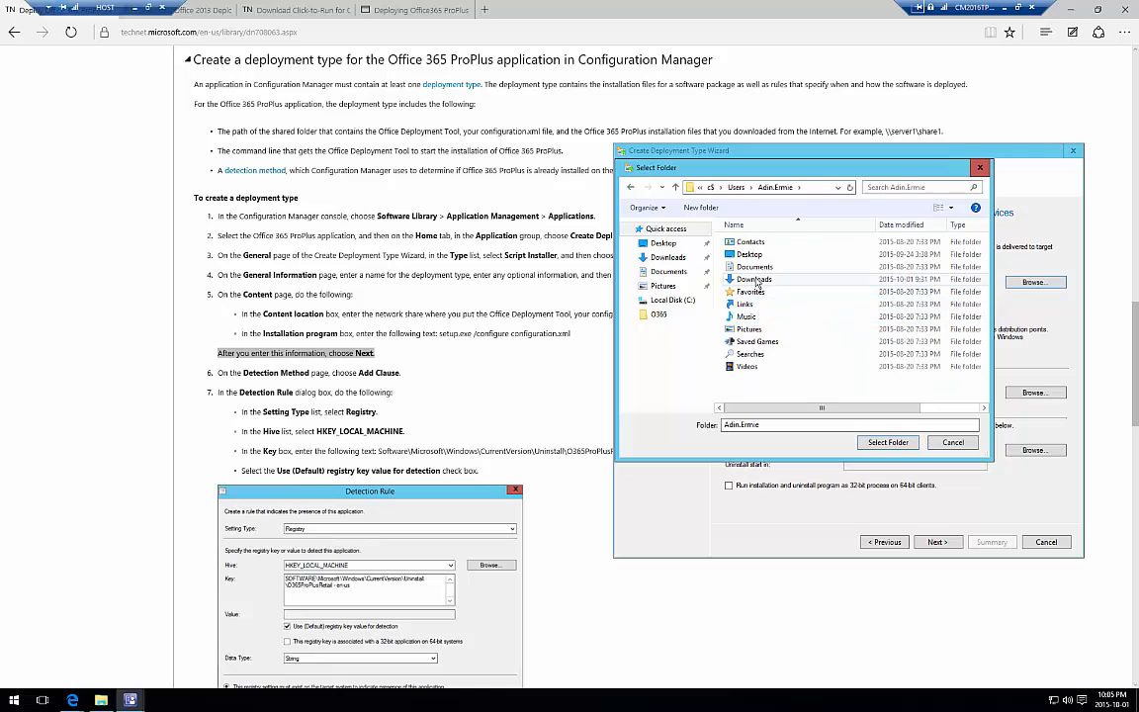
pyautogui.doubleClick(753, 280)
pyautogui.doubleClick(744, 241)
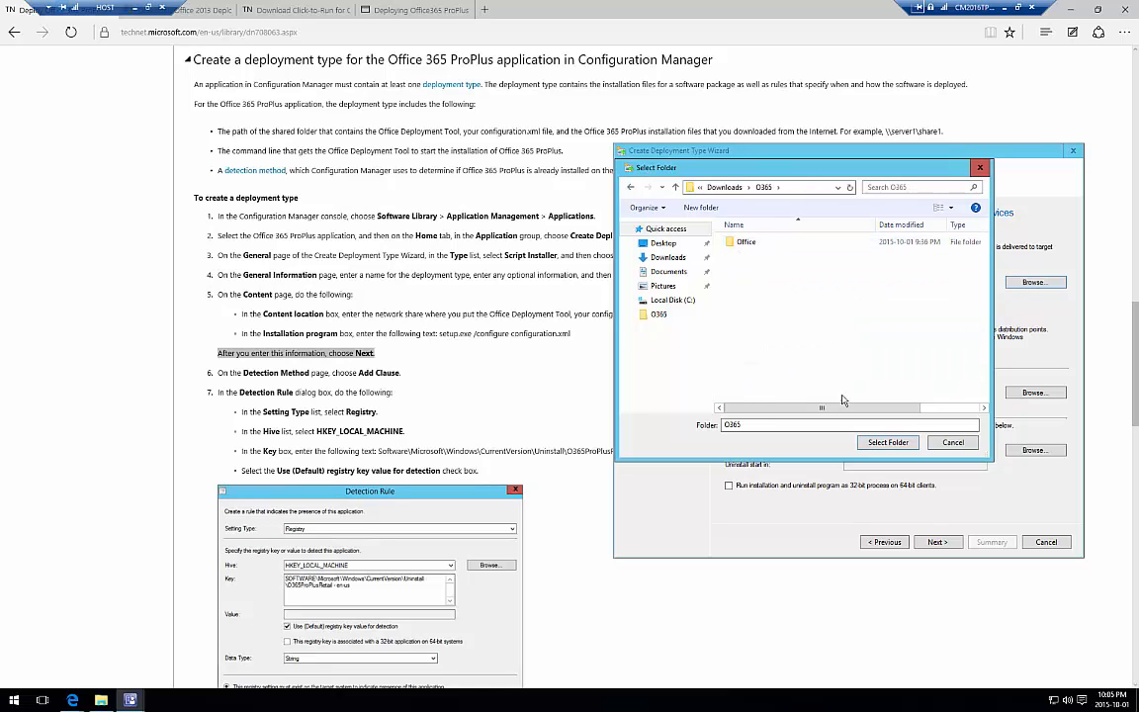
pyautogui.click(888, 442)
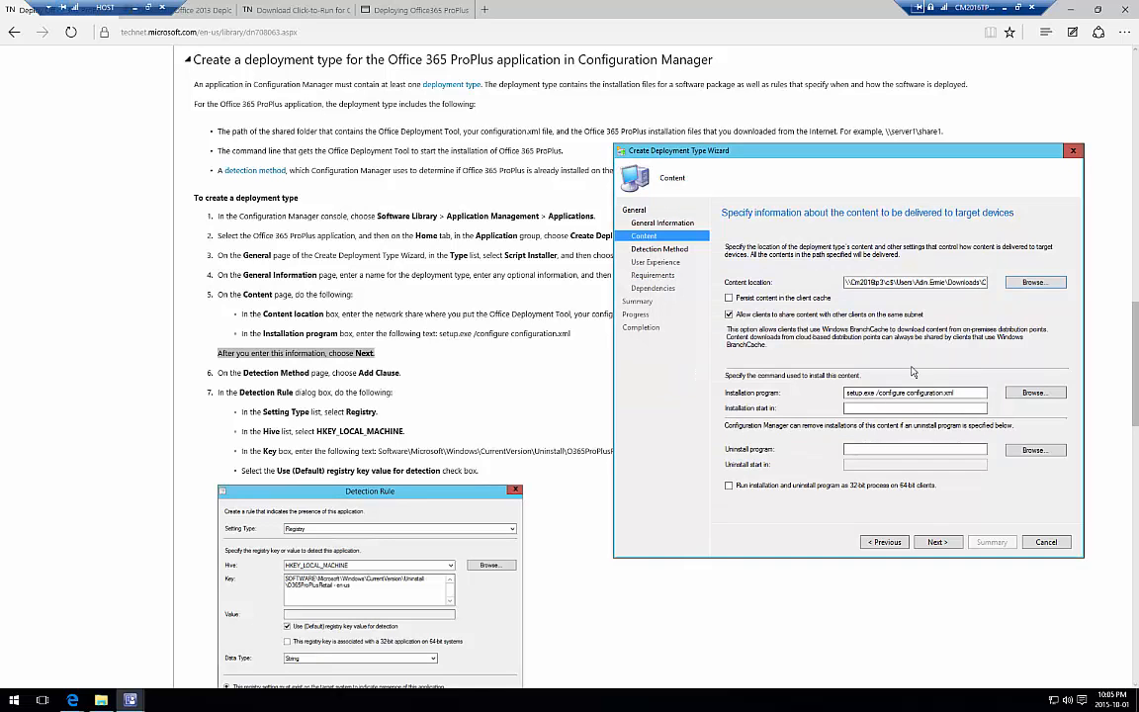
pyautogui.click(936, 543)
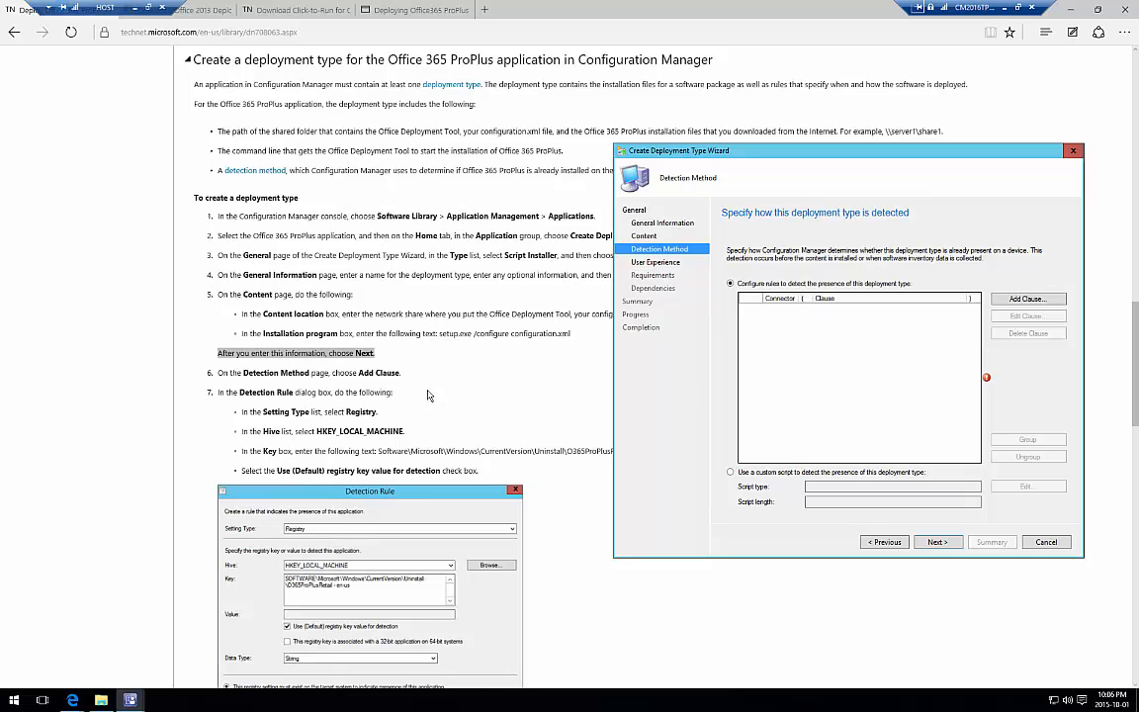
# Read the TechNet instructions in Edge for adding a detection clause and filling in the Detection Rule dialog.
pyautogui.click(387, 356)
pyautogui.scroll(-1, 428, 396)
pyautogui.scroll(-1, 428, 396)
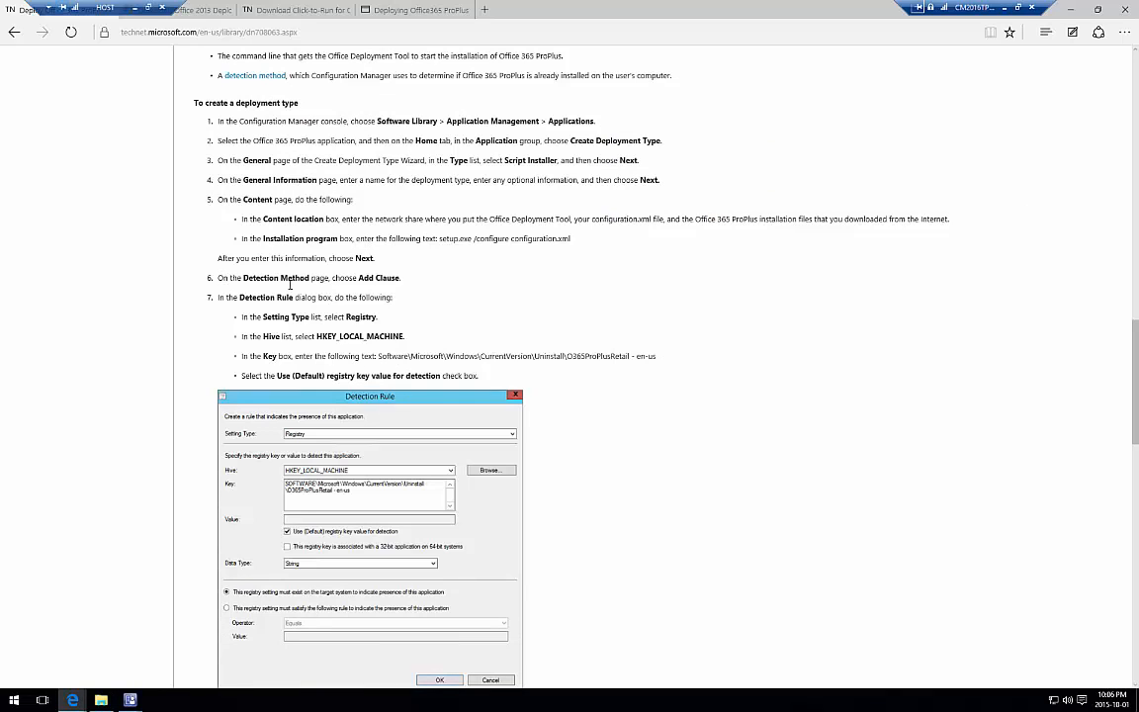
pyautogui.moveTo(217, 278); pyautogui.dragTo(401, 279)
pyautogui.scroll(-1, 445, 289)
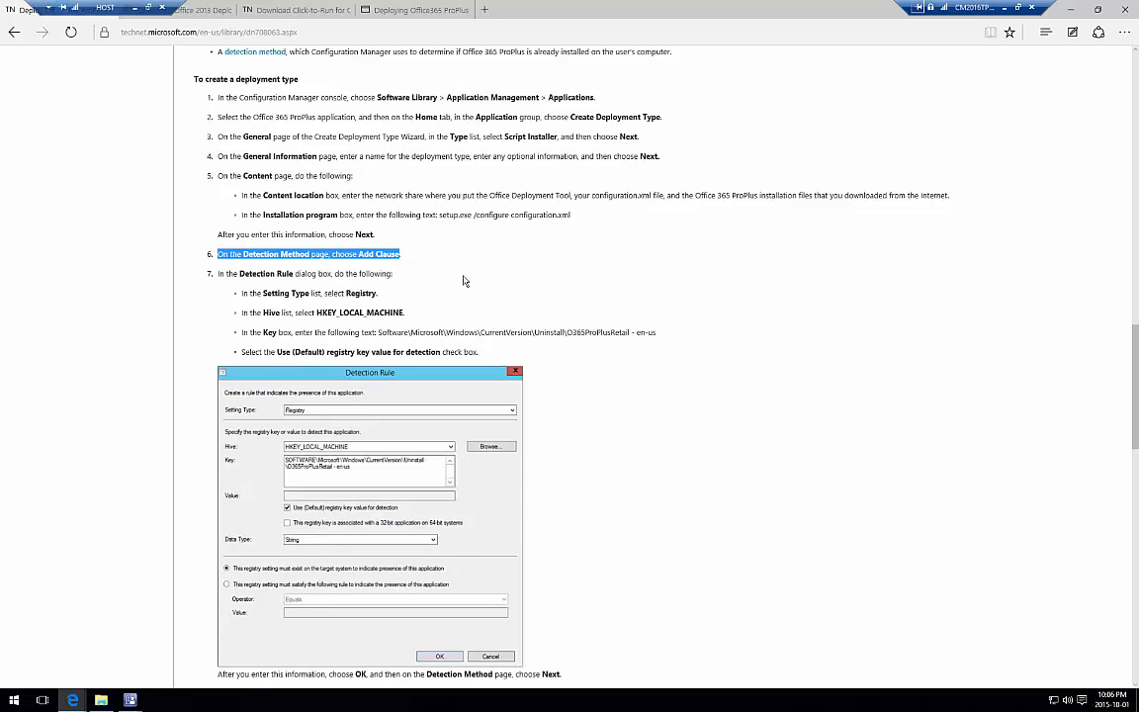
# In the Create Deployment Type Wizard, add a detection clause with setting type Registry and hive HKEY_LOCAL_MACHINE.
pyautogui.hotkey('alt', 'Tab')
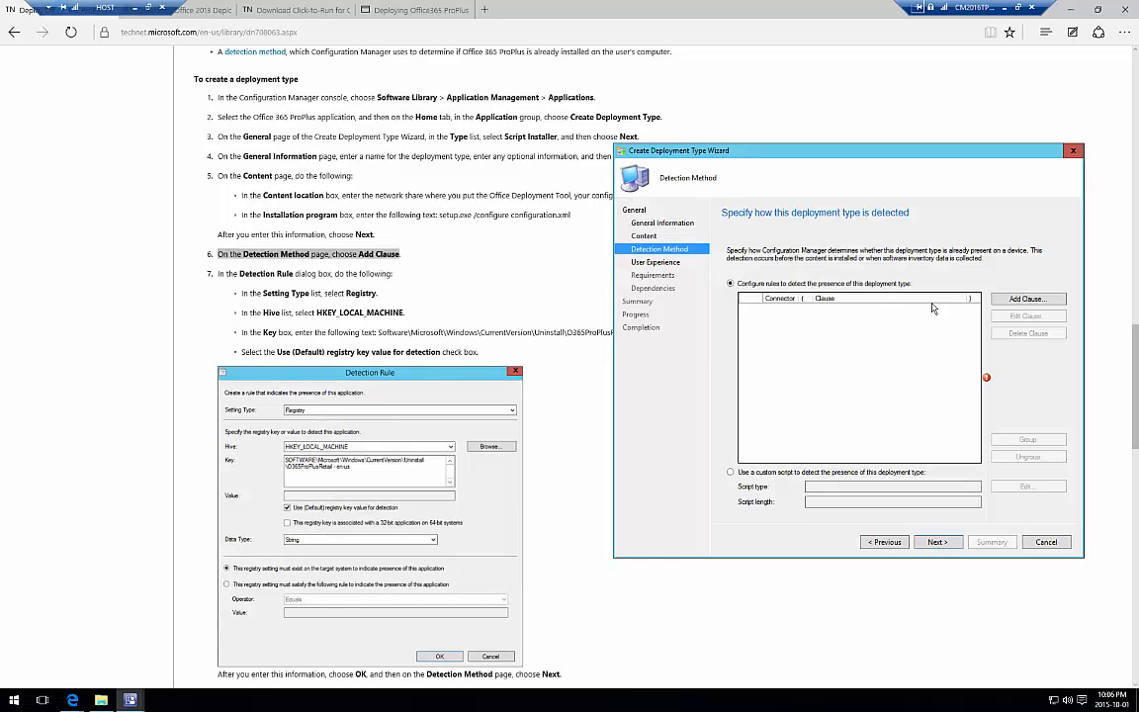
pyautogui.click(1028, 299)
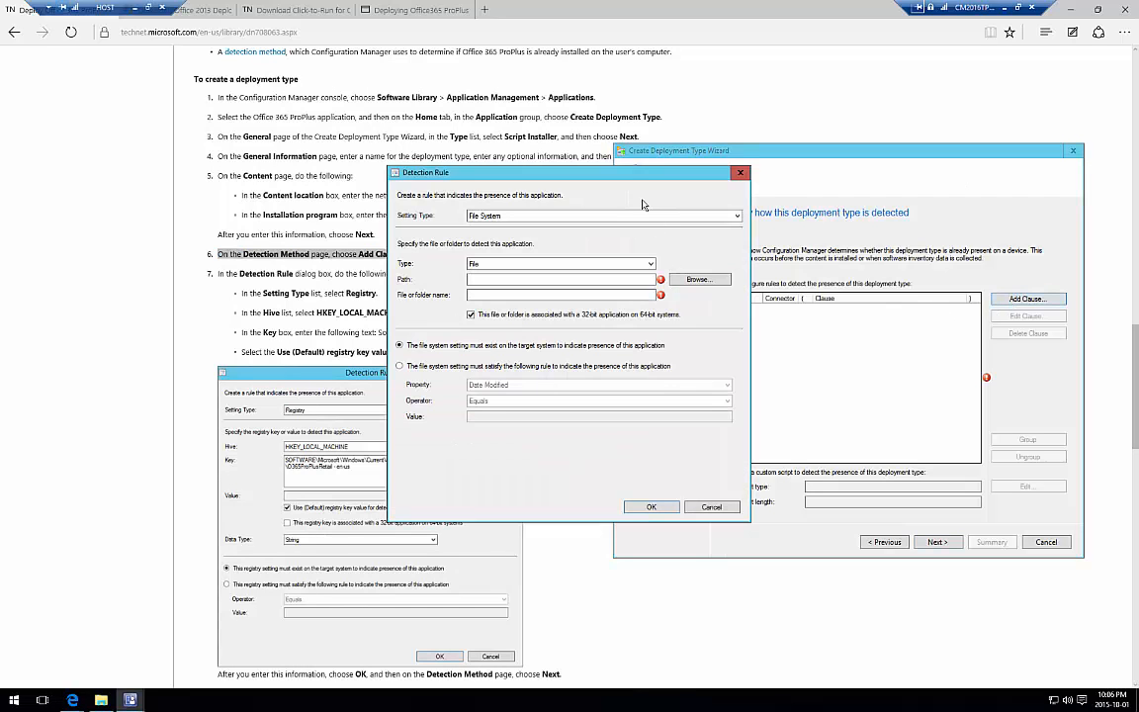
pyautogui.moveTo(633, 176); pyautogui.dragTo(774, 148)
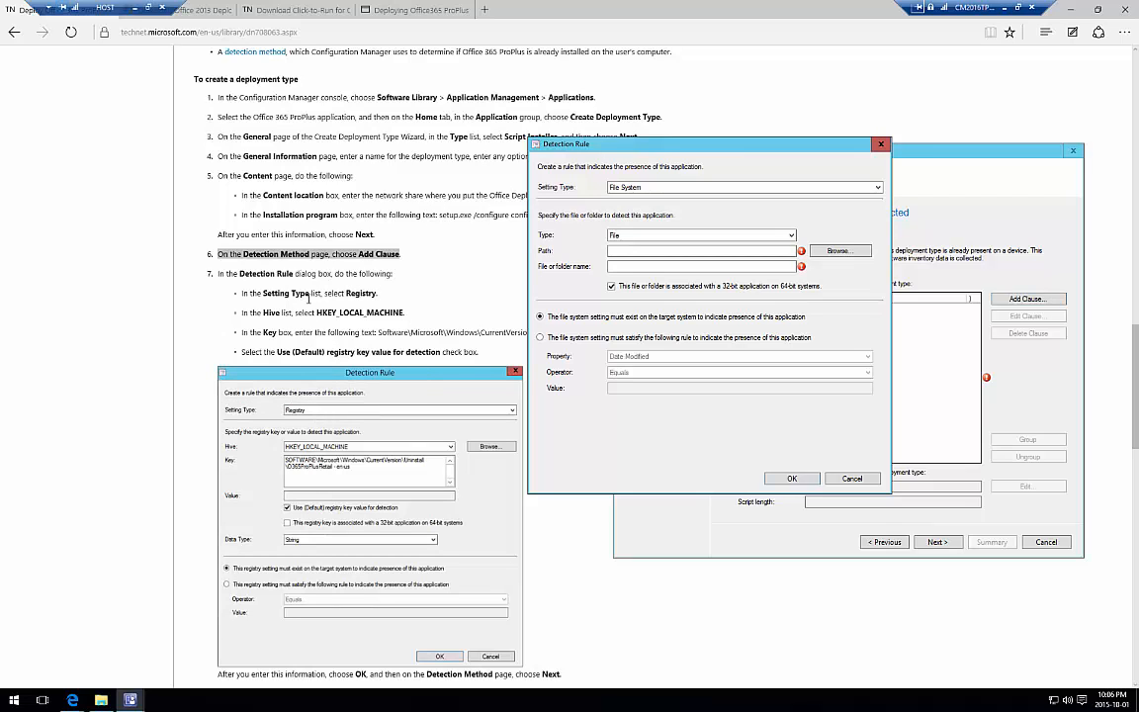
pyautogui.click(668, 188)
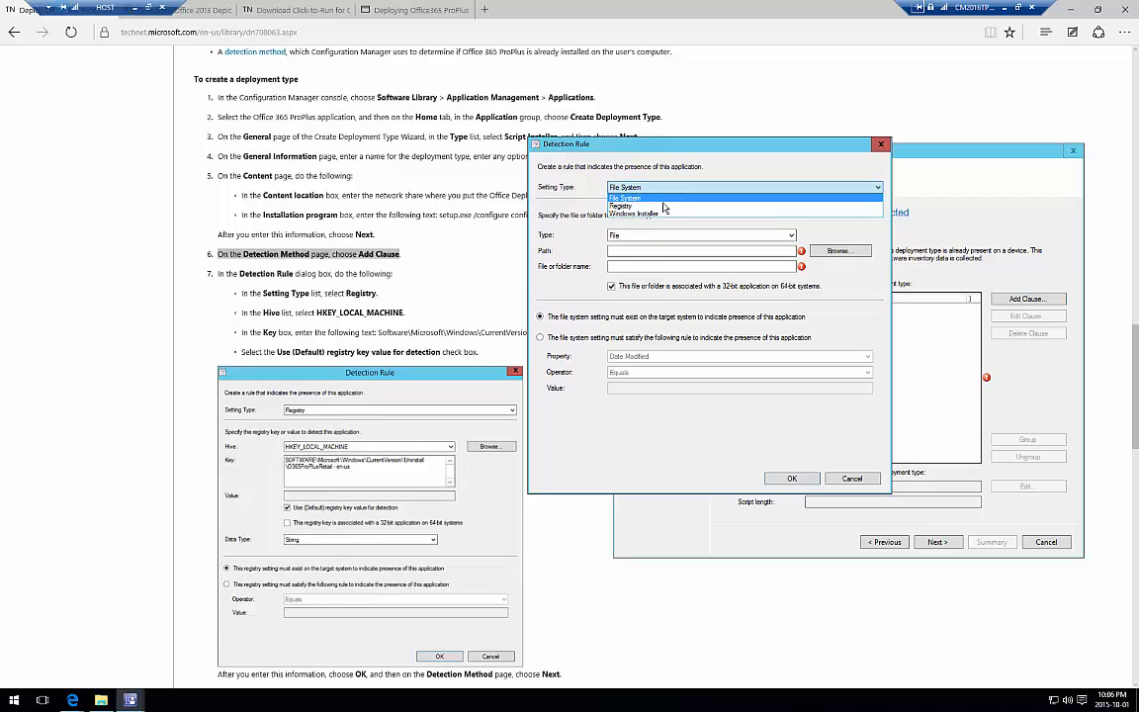
pyautogui.click(661, 206)
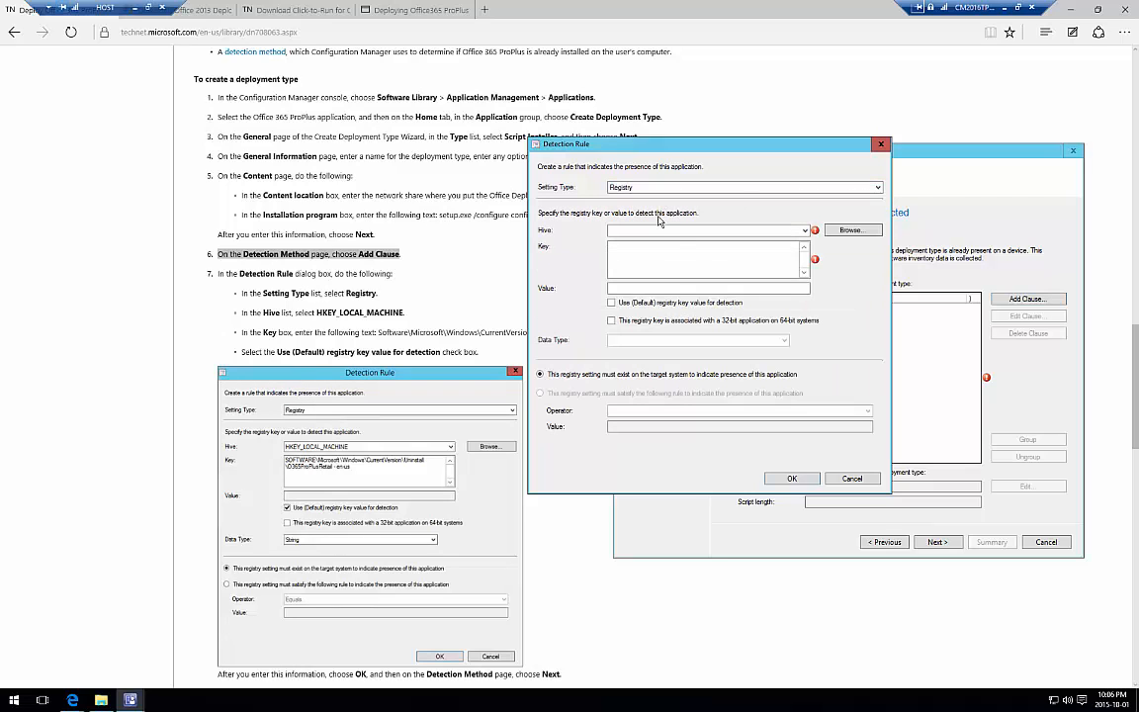
pyautogui.click(672, 230)
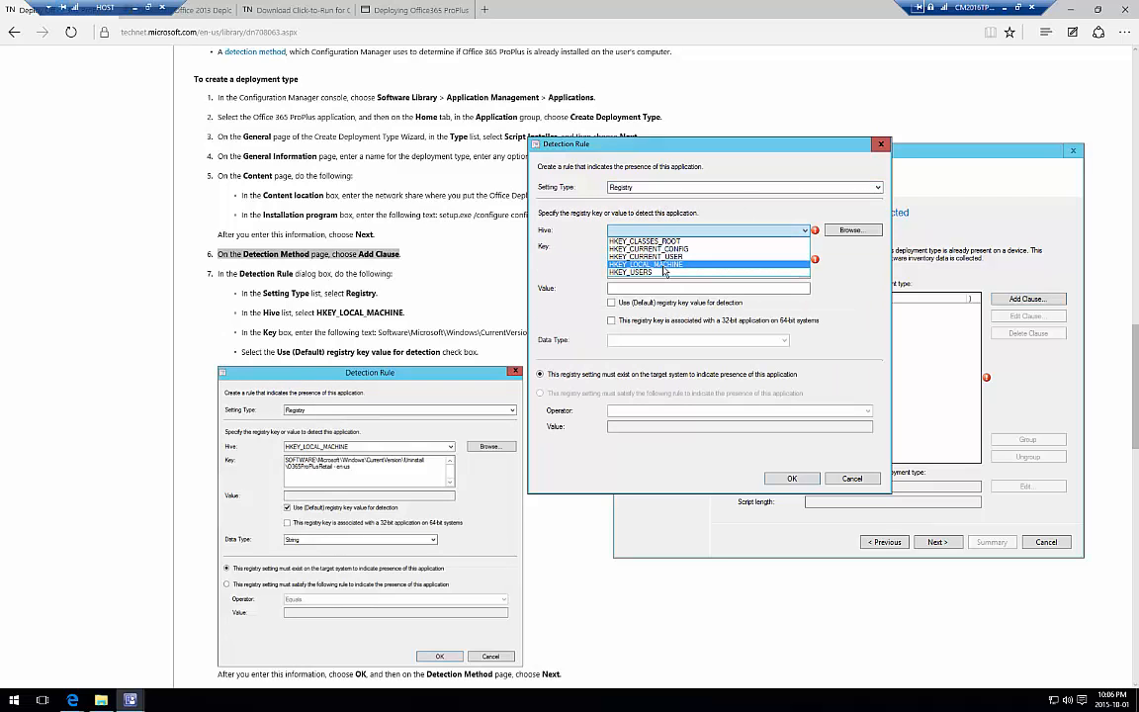
pyautogui.click(665, 265)
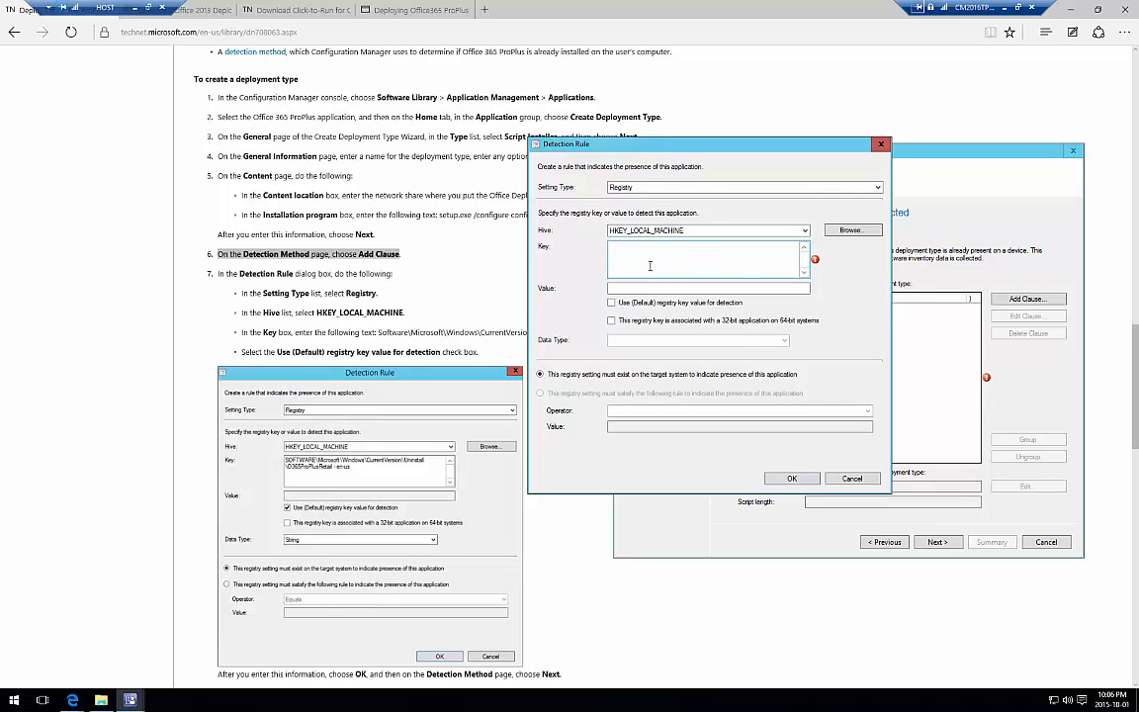
# Copy the key path Software\Microsoft\Windows\CurrentVersion\Uninstall\O365ProPlusRetail - en-us from the TechNet page in Edge into the detection rule's Key field.
pyautogui.click(408, 298)
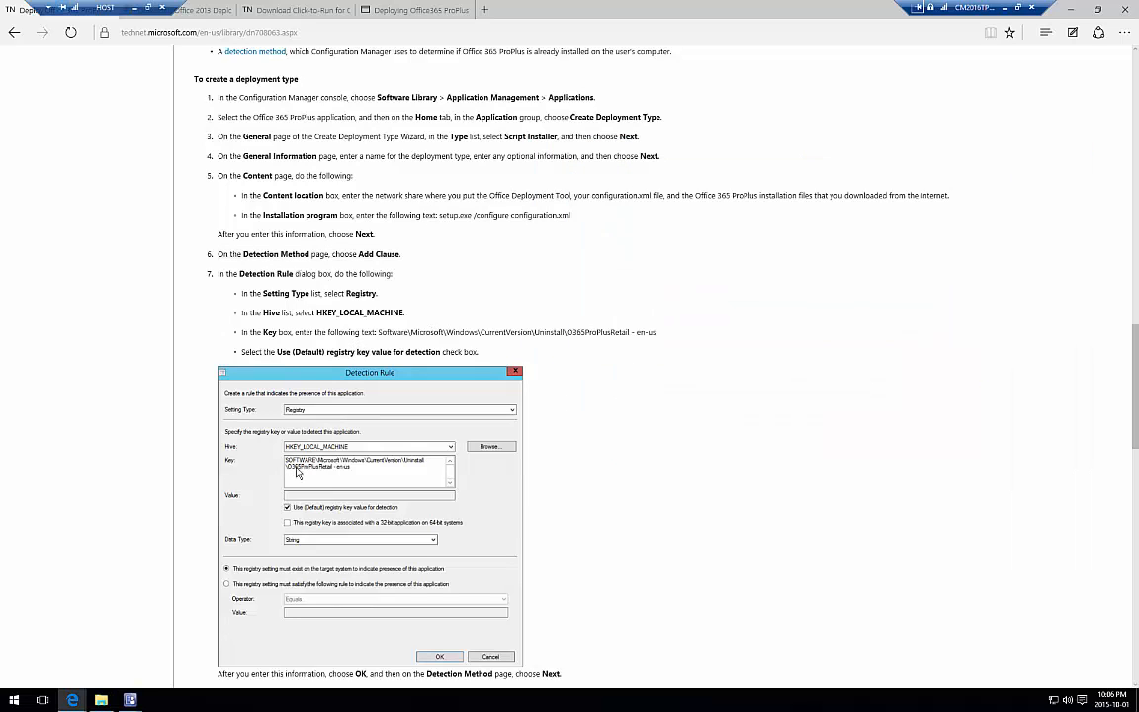
pyautogui.moveTo(377, 333); pyautogui.dragTo(655, 334)
pyautogui.hotkey('ctrl', 'c')
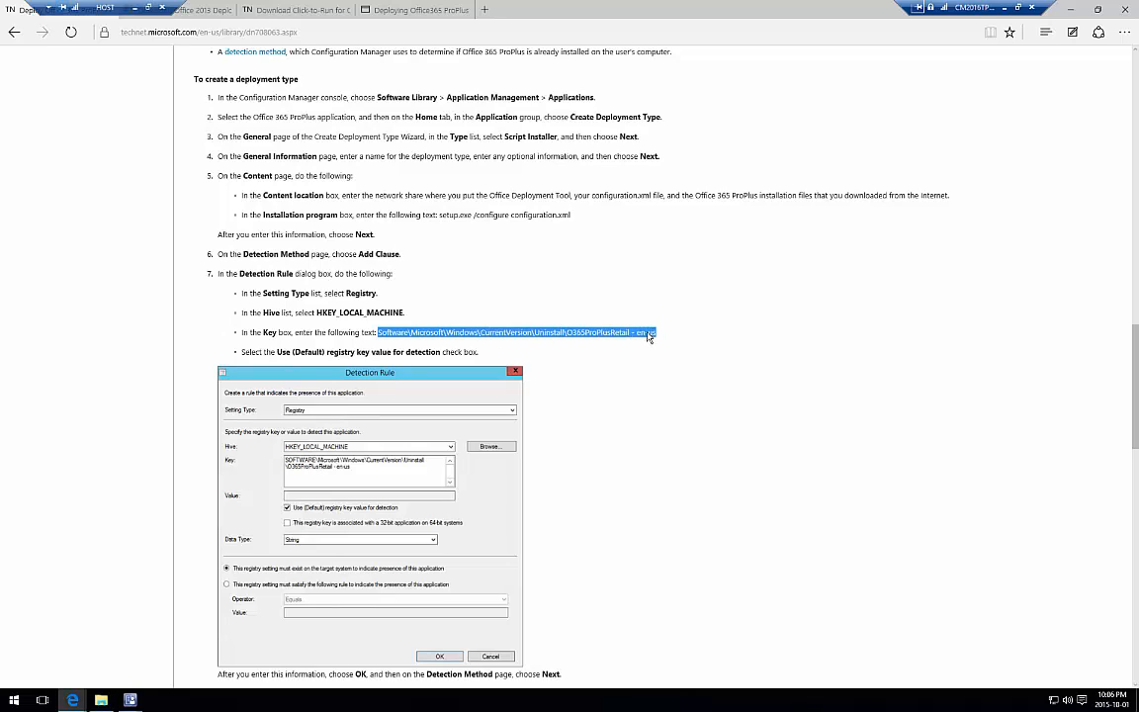
pyautogui.hotkey('alt', 'Tab')
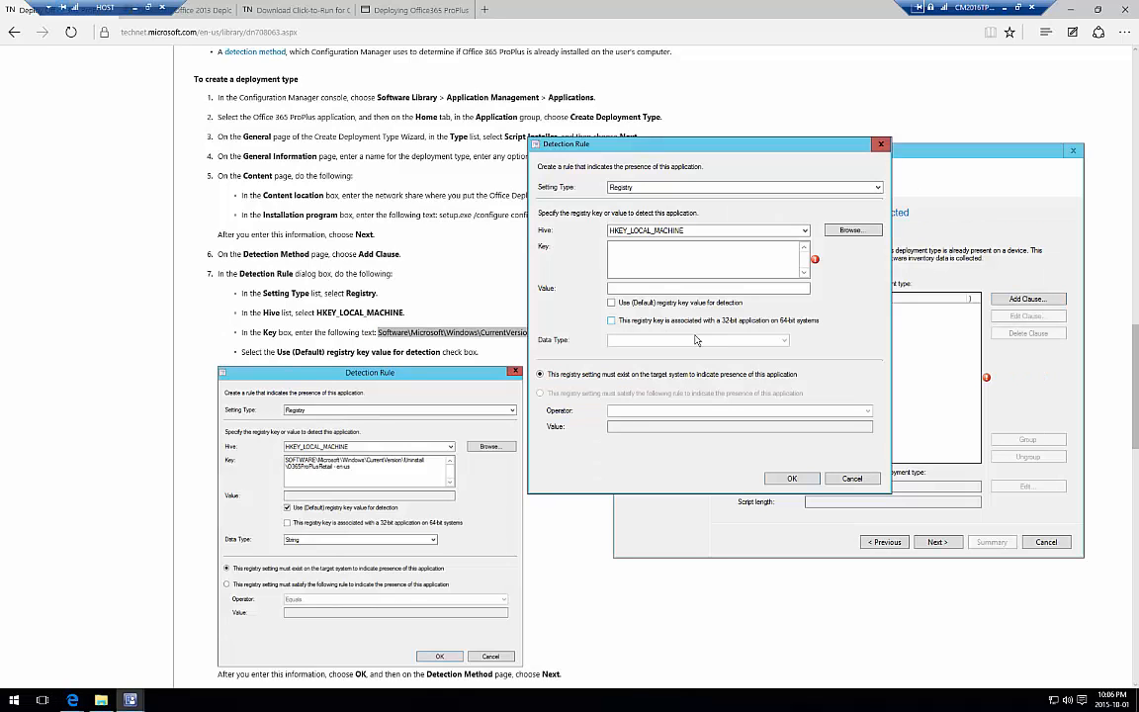
pyautogui.hotkey('ctrl', 'v')
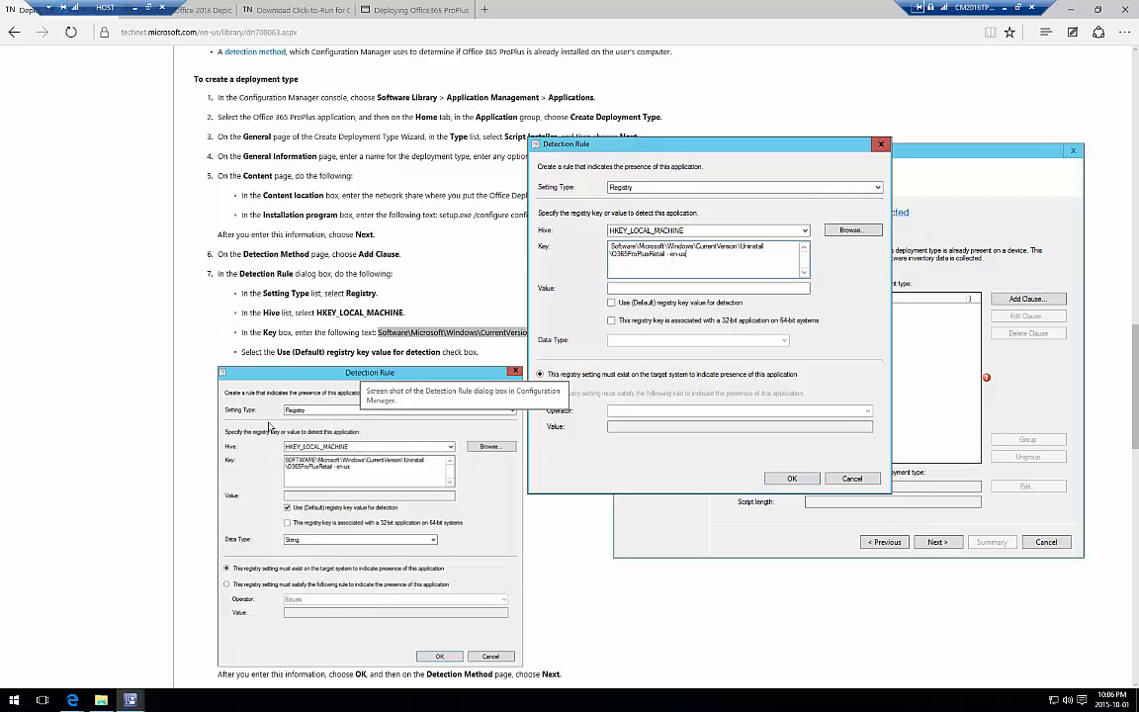
# Use the (Default) registry key value for detection with data type String, confirm the rule, and continue to User Experience.
pyautogui.click(637, 289)
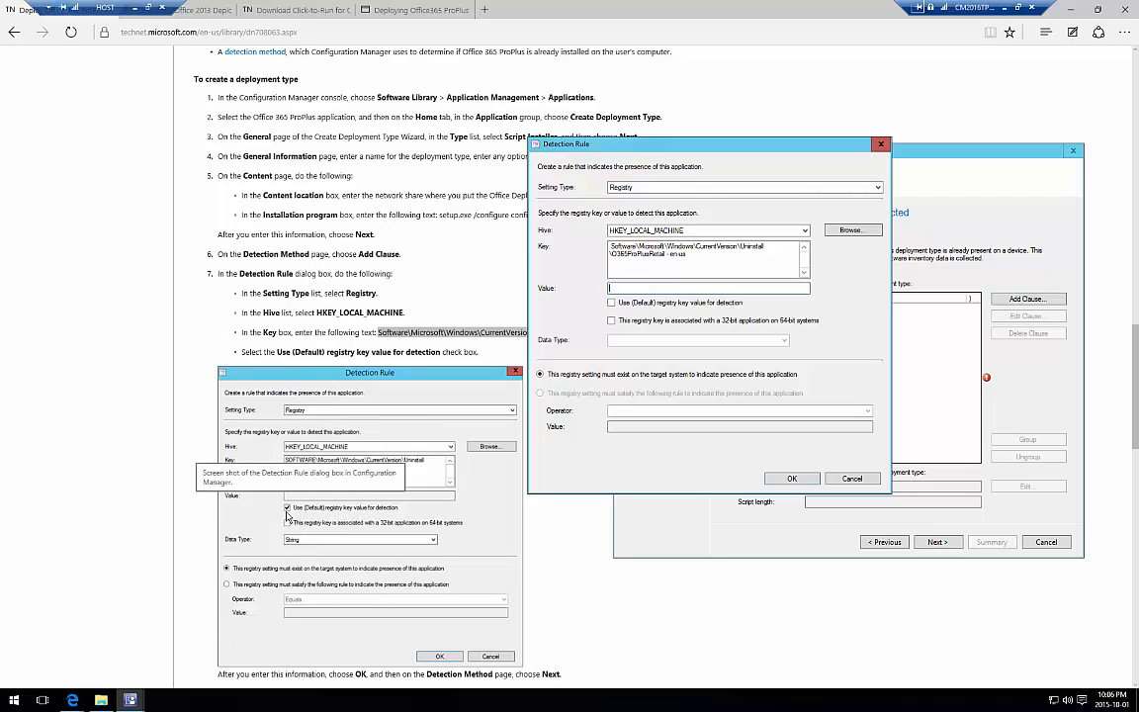
pyautogui.click(611, 304)
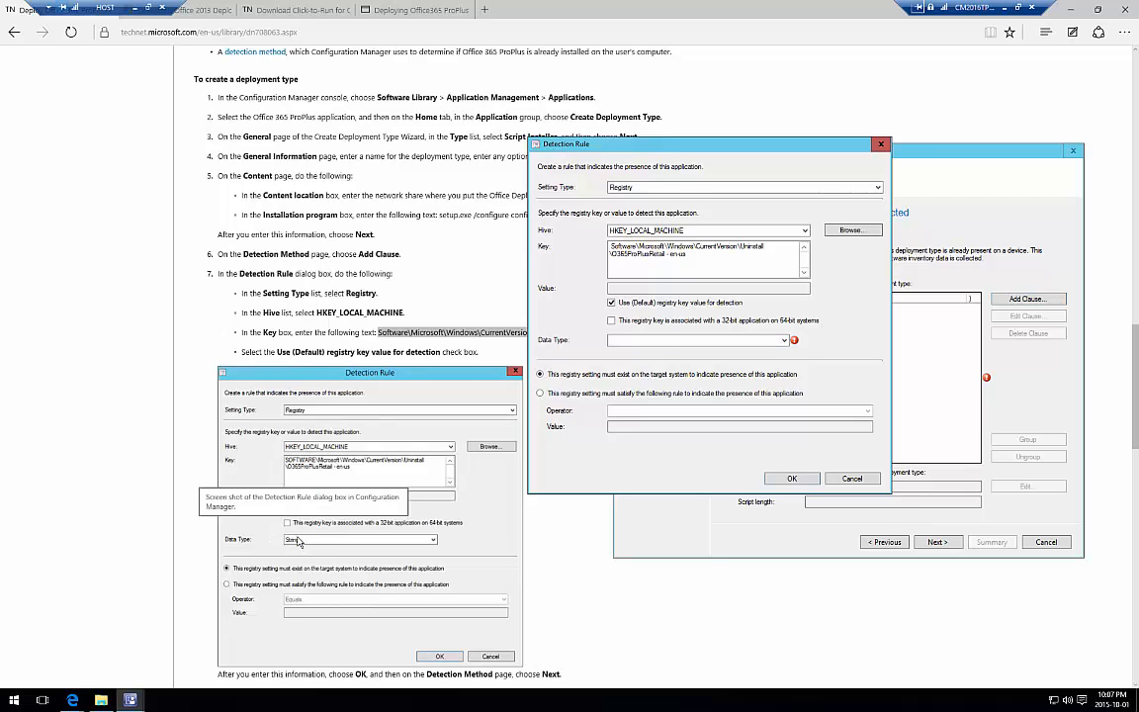
pyautogui.click(697, 340)
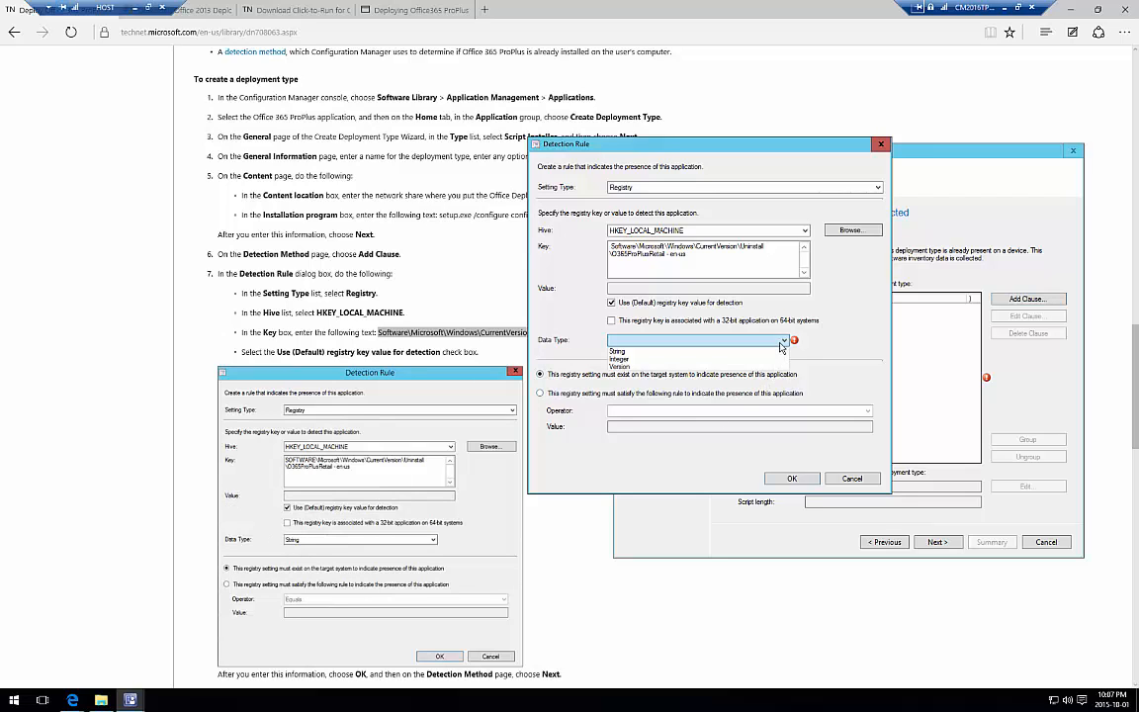
pyautogui.click(741, 356)
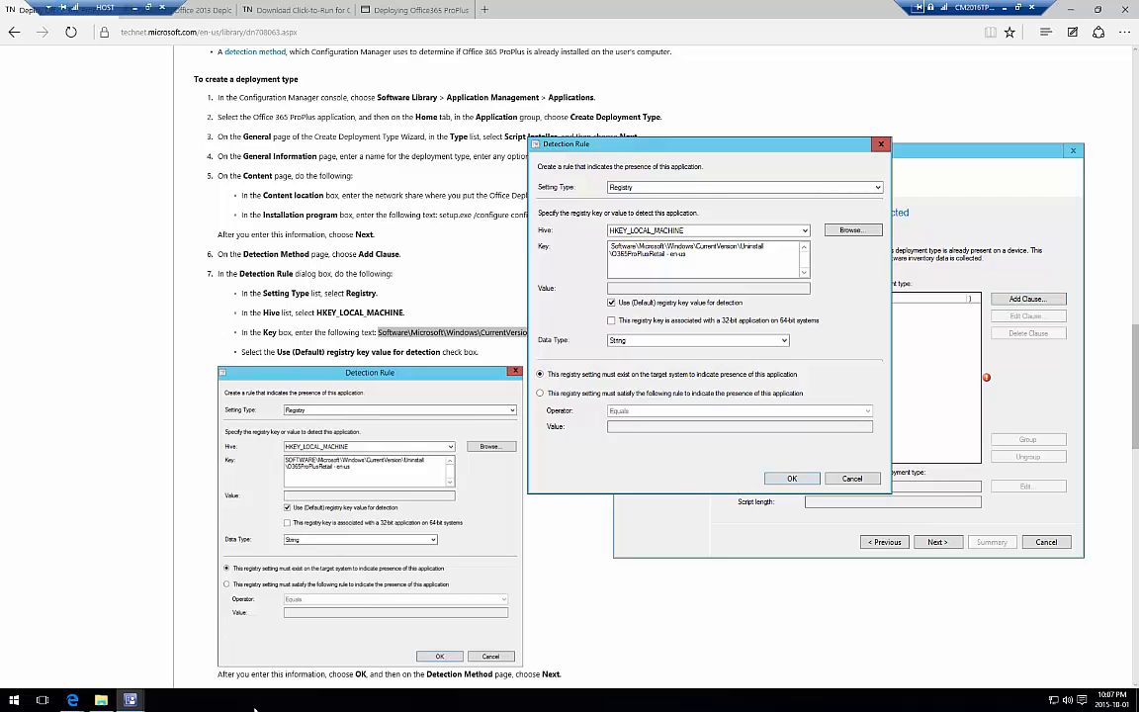
pyautogui.click(792, 479)
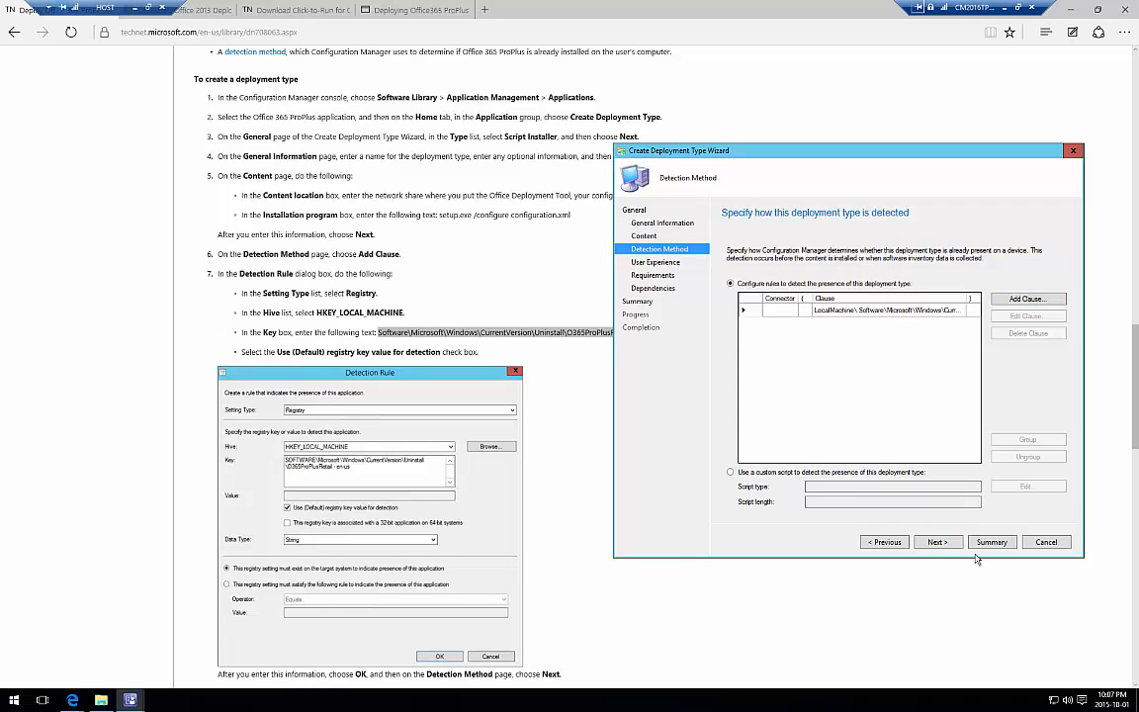
pyautogui.click(937, 542)
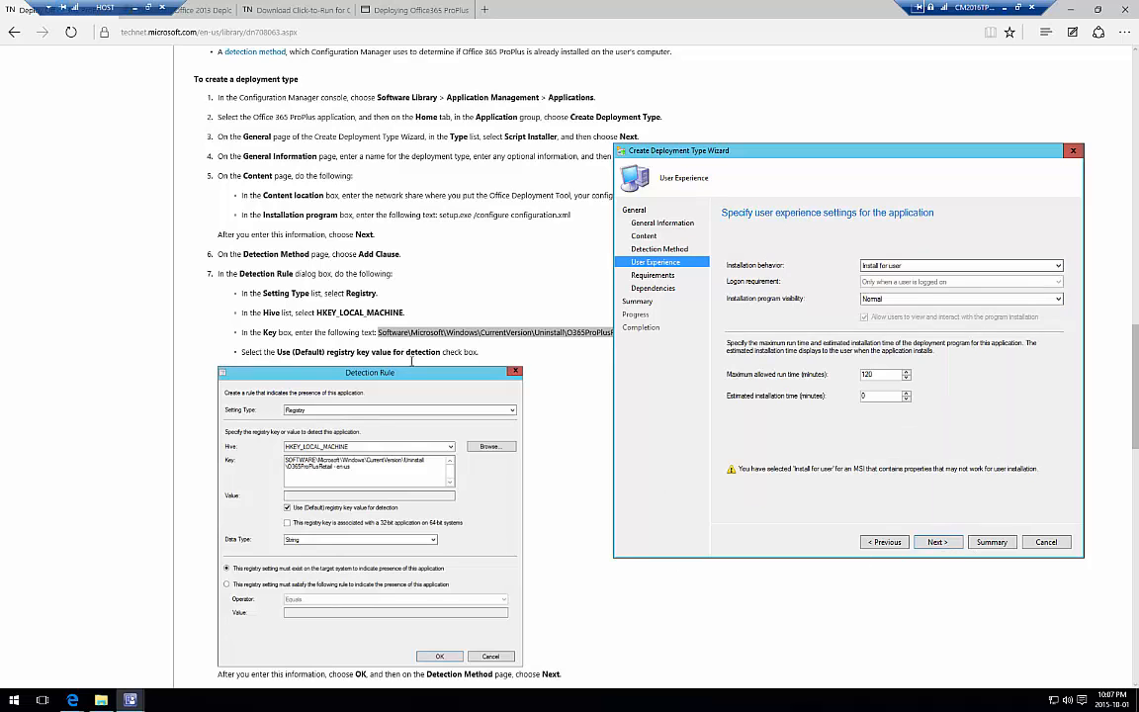
# Check the User Experience instruction on the TechNet page in Edge and set the wizard's installation behavior to Install for system.
pyautogui.click(426, 300)
pyautogui.scroll(-2, 507, 376)
pyautogui.scroll(-3, 507, 377)
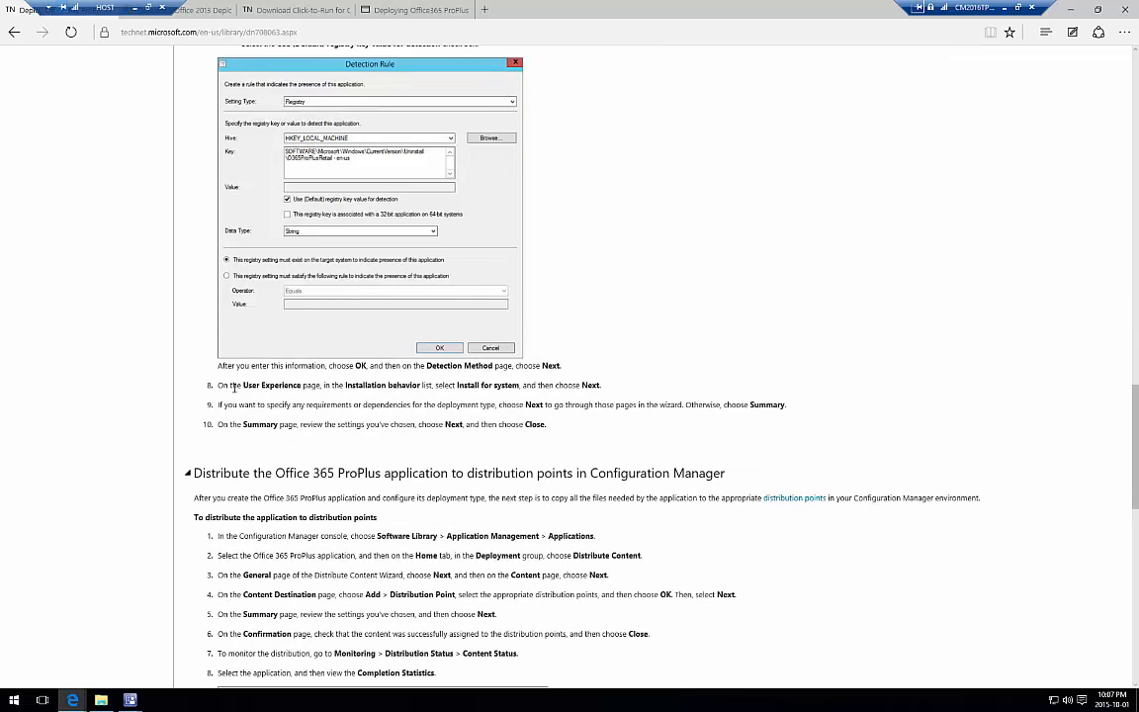
pyautogui.moveTo(231, 385); pyautogui.dragTo(605, 384)
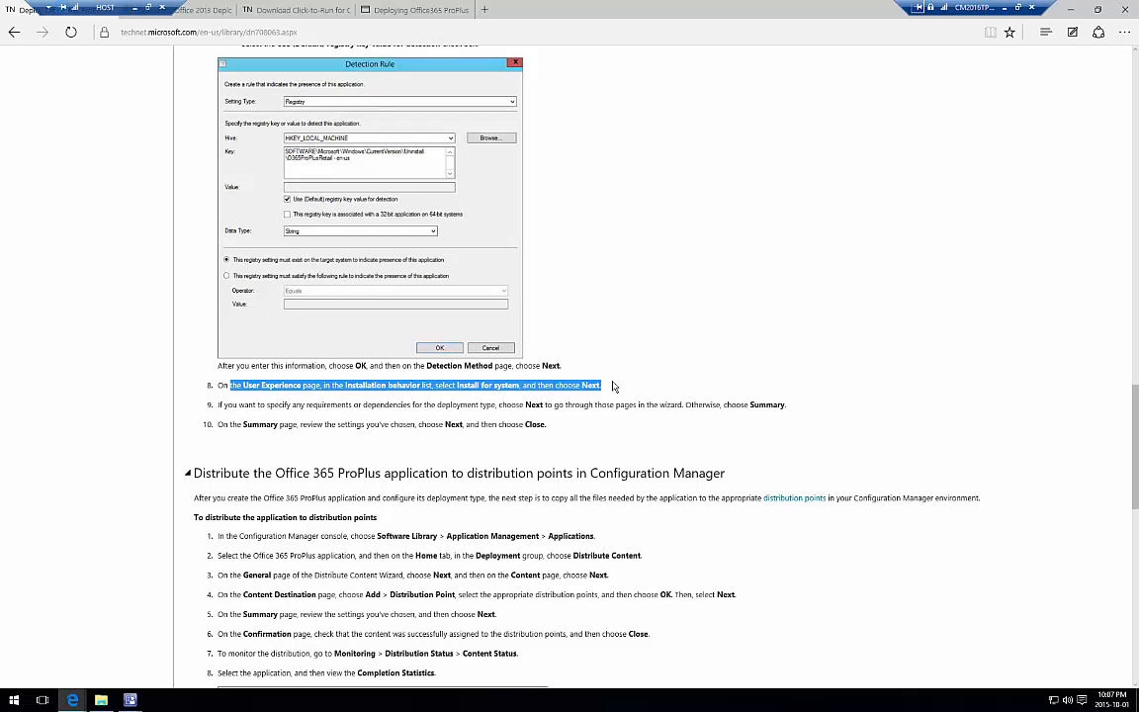
pyautogui.hotkey('alt', 'Tab')
pyautogui.click(927, 266)
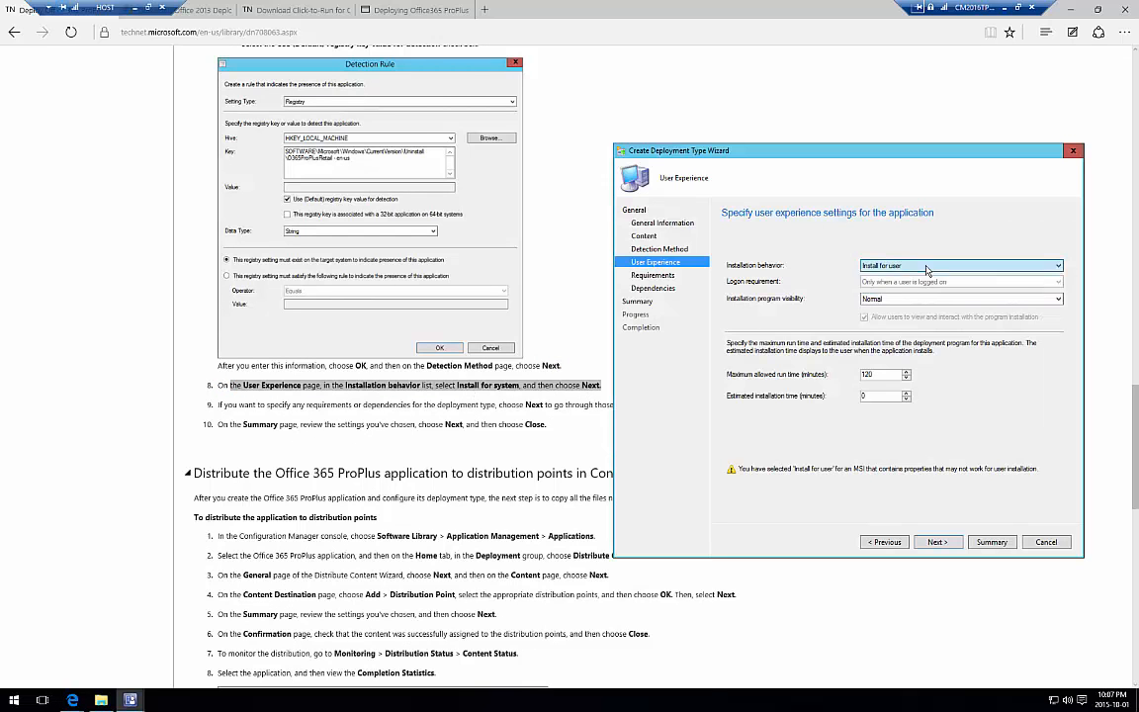
pyautogui.click(927, 266)
pyautogui.click(923, 284)
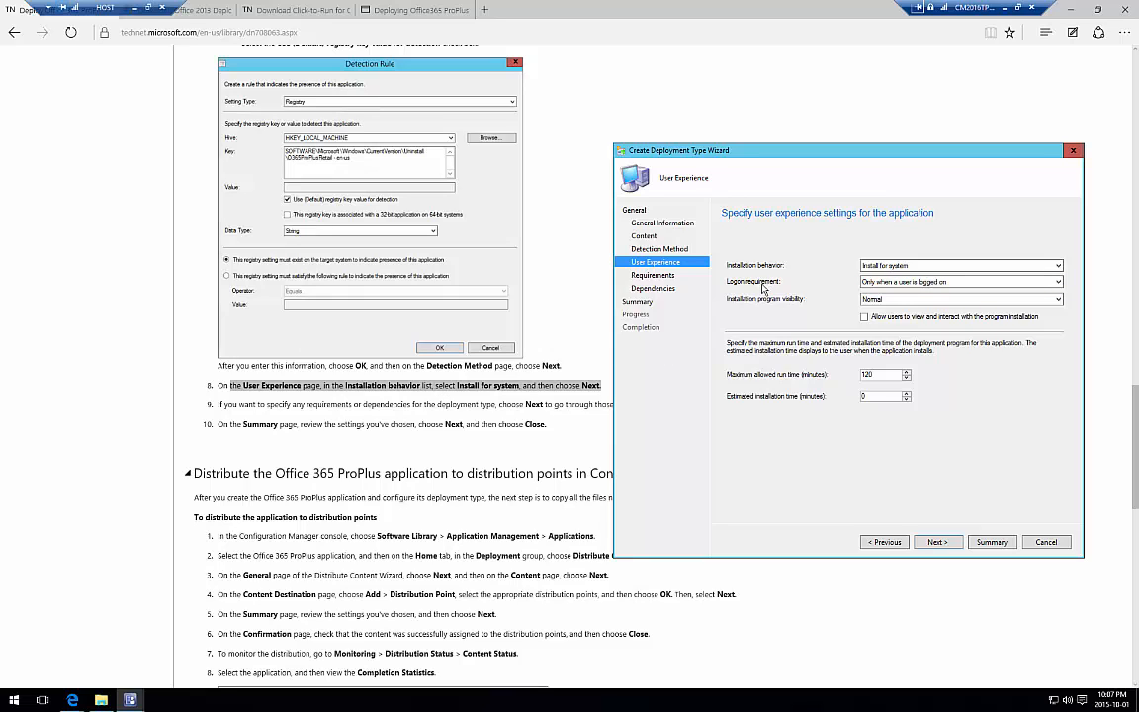
# Set the logon requirement to Whether or not a user is logged on, review program visibility and maximum run time, and continue to Requirements.
pyautogui.click(999, 284)
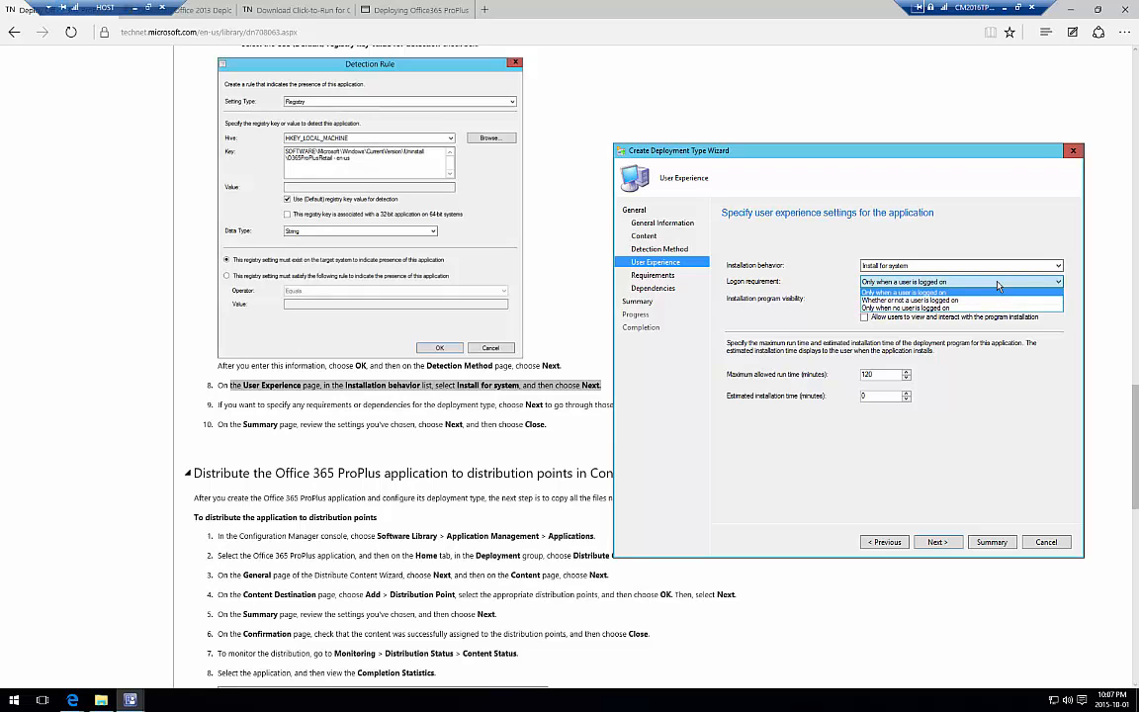
pyautogui.click(930, 300)
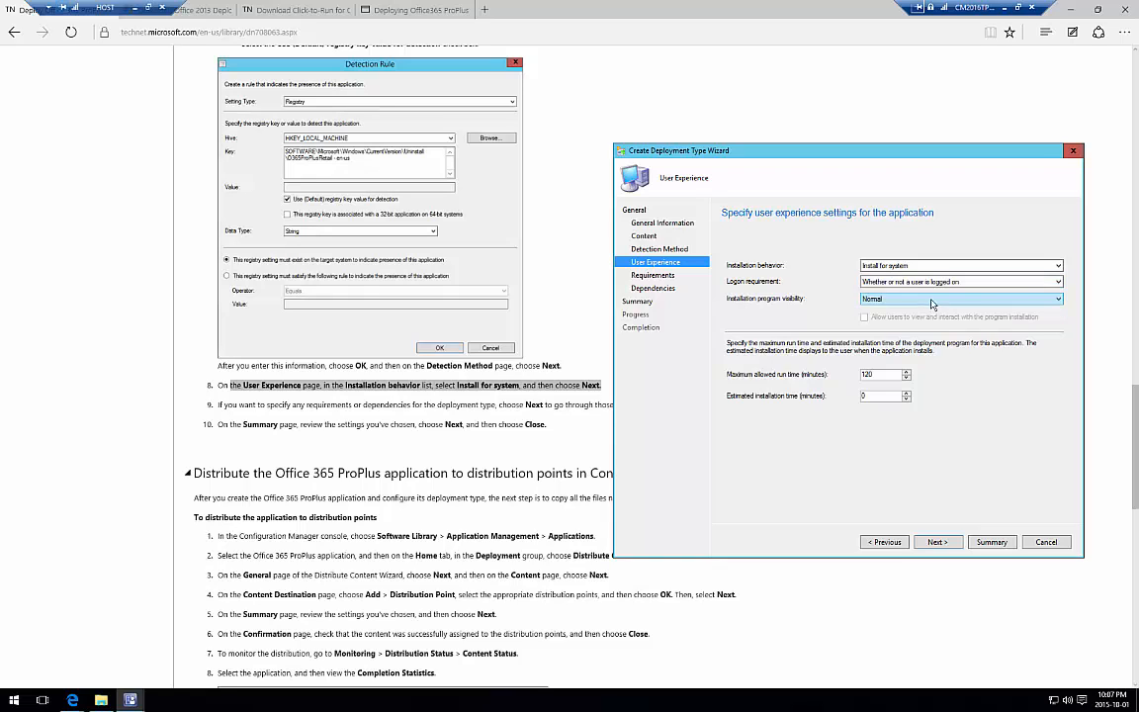
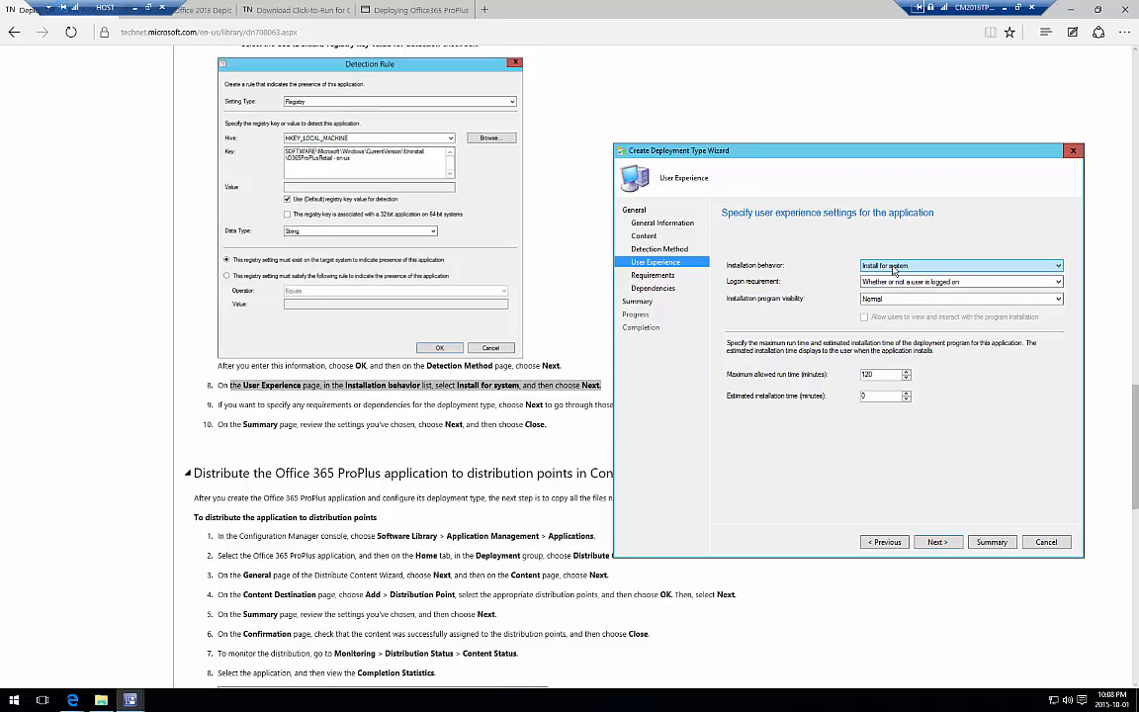
pyautogui.click(887, 304)
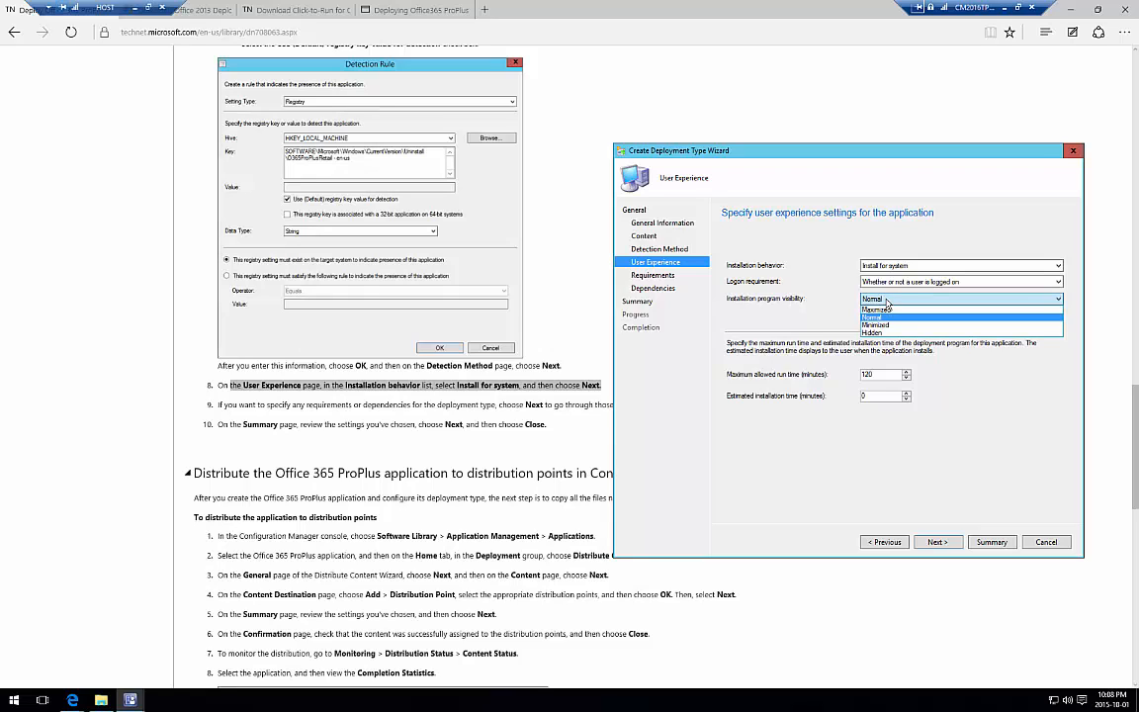
pyautogui.click(792, 330)
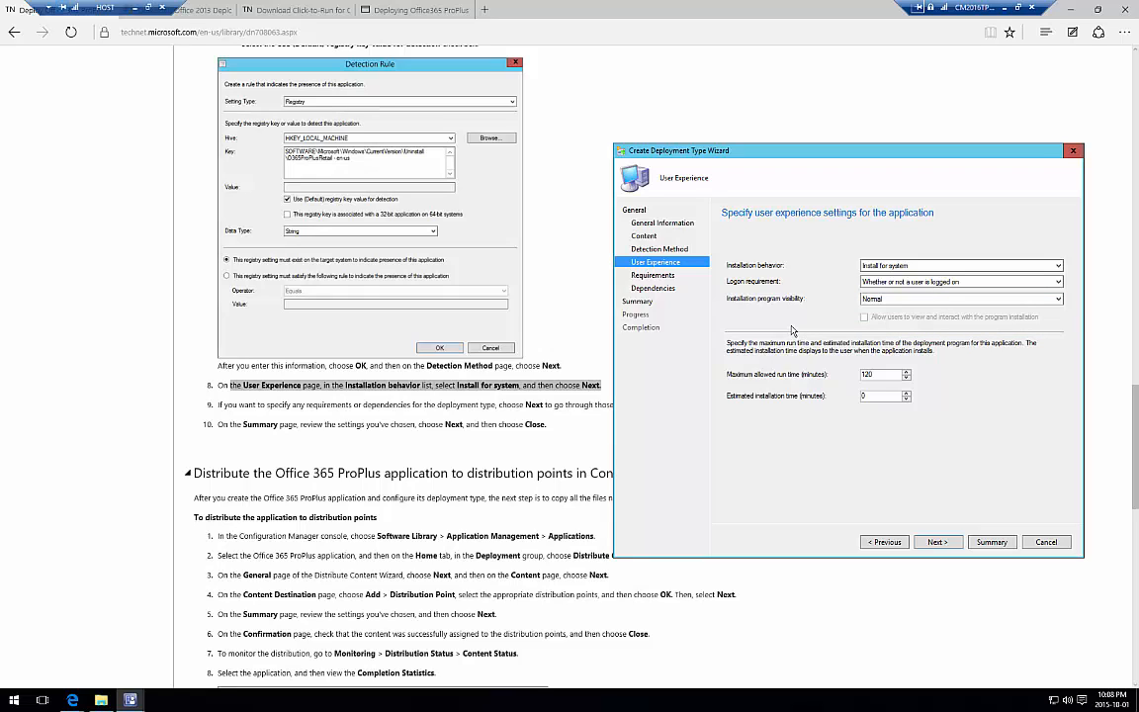
pyautogui.moveTo(884, 375); pyautogui.dragTo(836, 376)
pyautogui.click(881, 375)
pyautogui.click(936, 542)
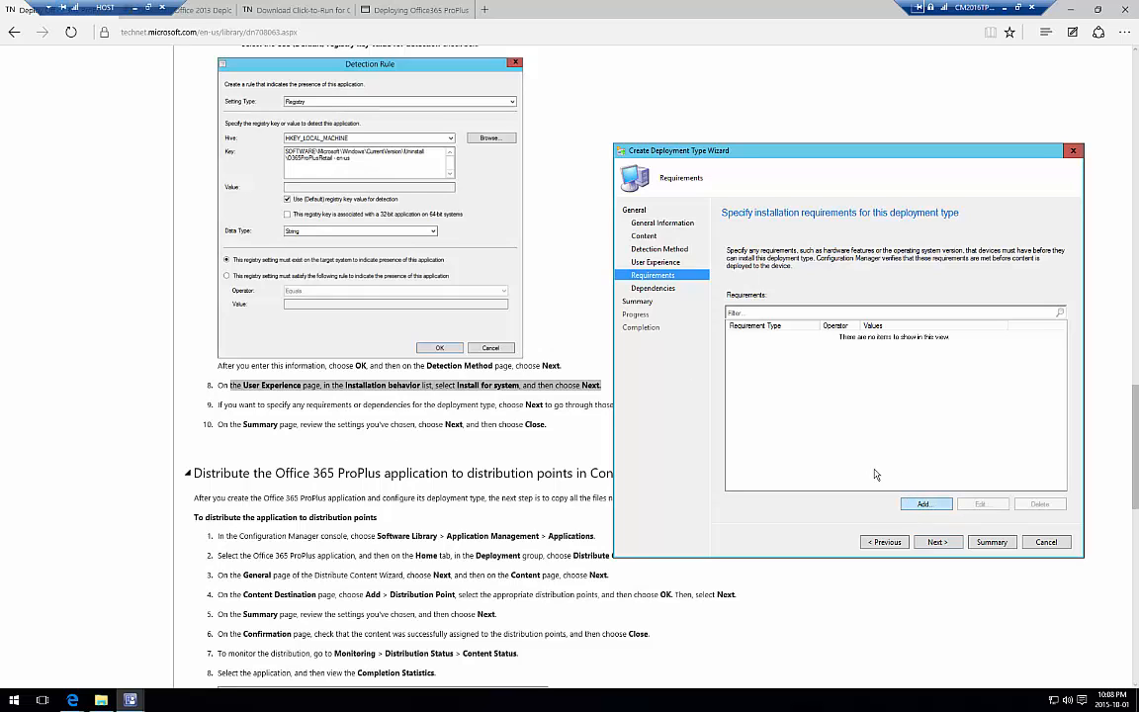
pyautogui.click(561, 238)
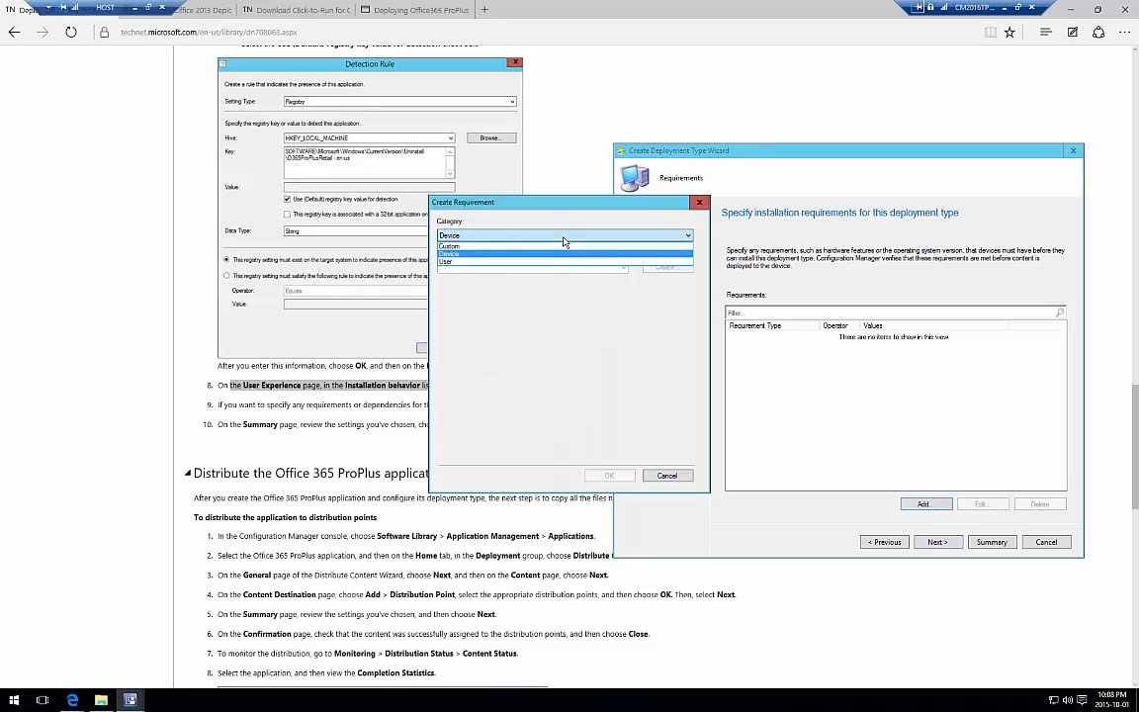
pyautogui.click(548, 267)
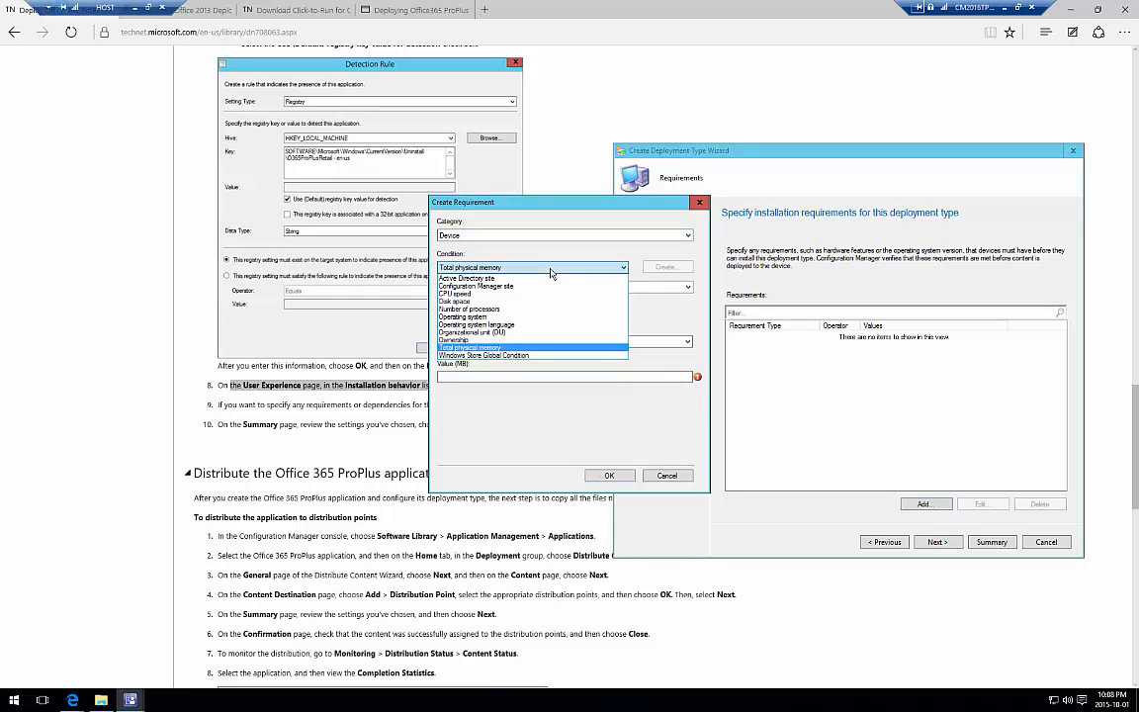
pyautogui.click(516, 316)
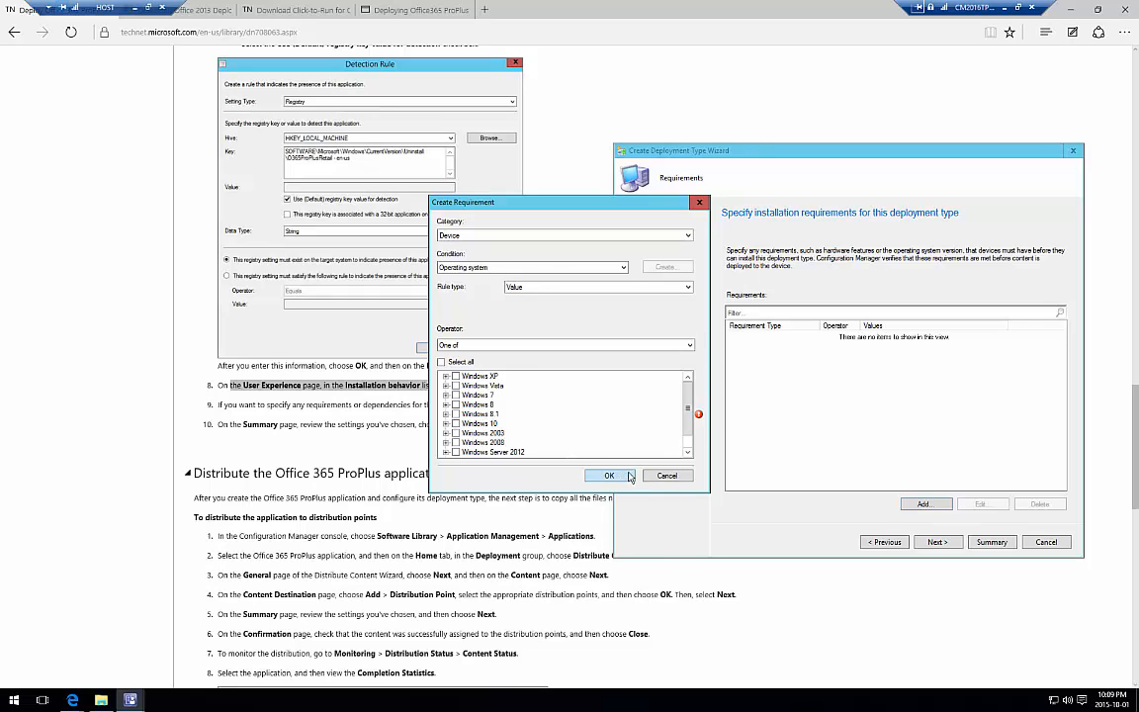
pyautogui.click(668, 476)
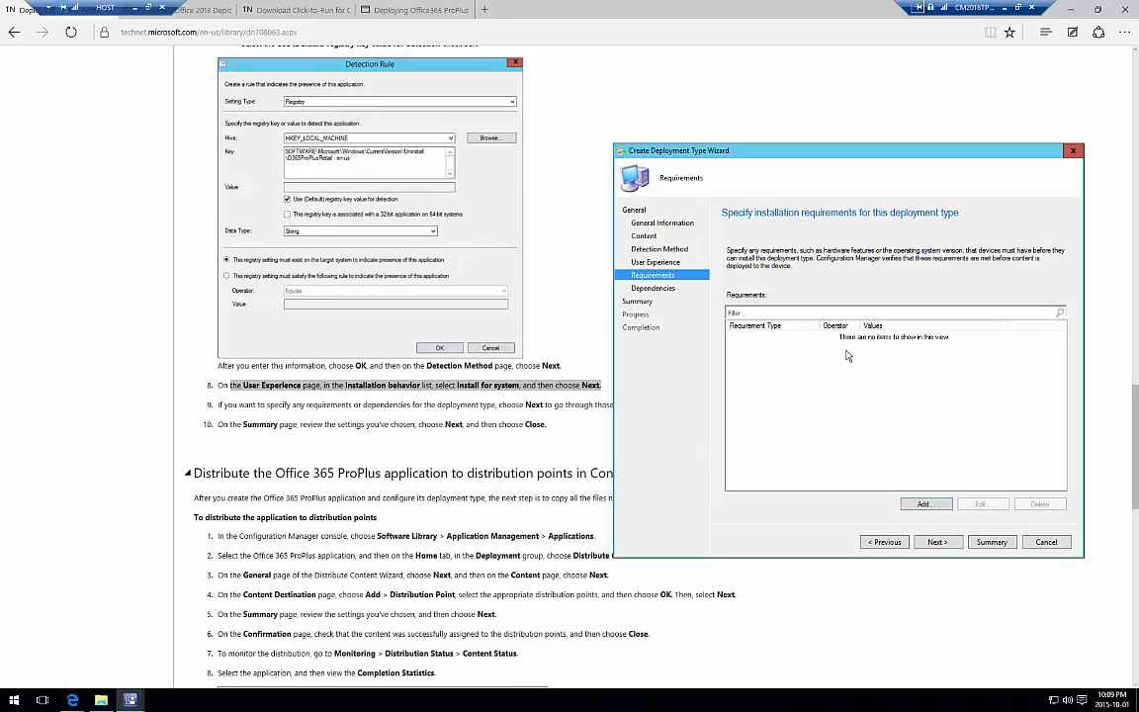
# Finish creating the O365 EXE Installer deployment type without adding requirements or dependencies, and close the wizard.
pyautogui.click(937, 545)
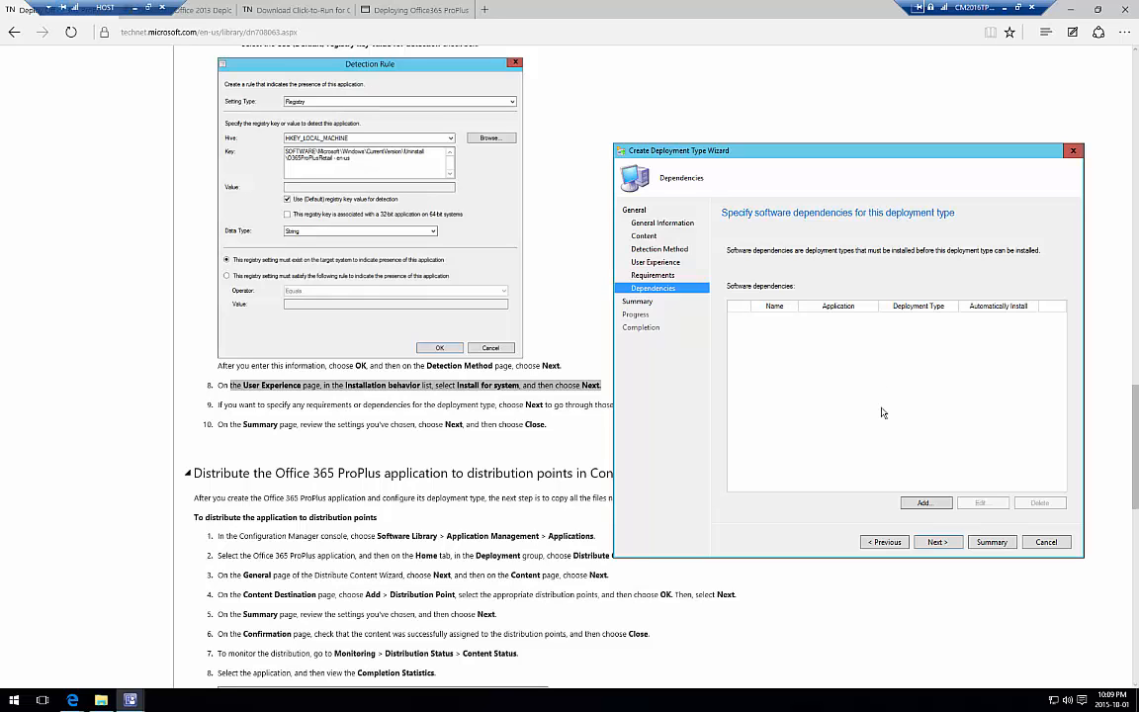
pyautogui.click(935, 542)
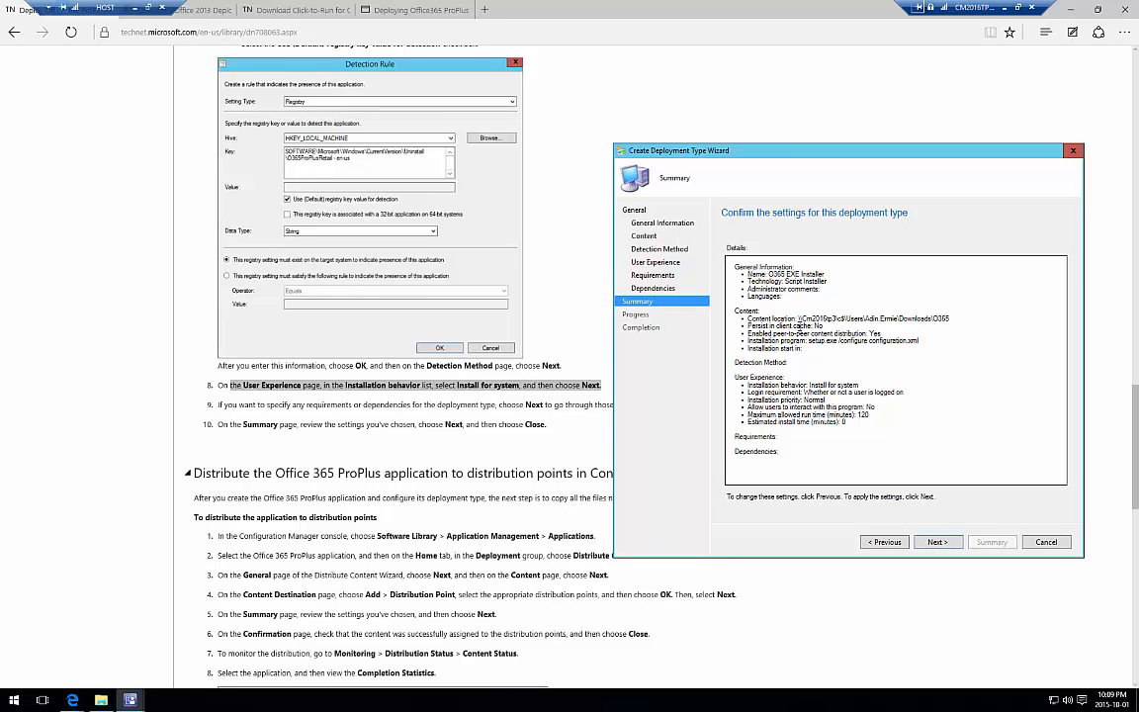
pyautogui.click(935, 544)
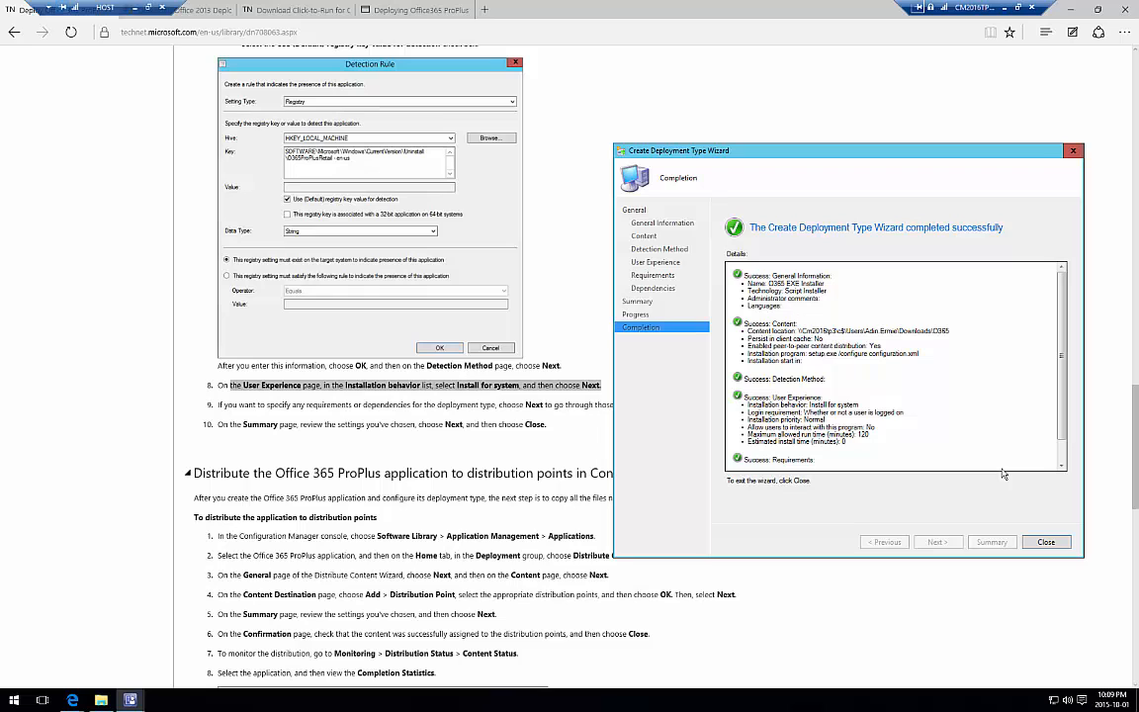
pyautogui.click(1047, 542)
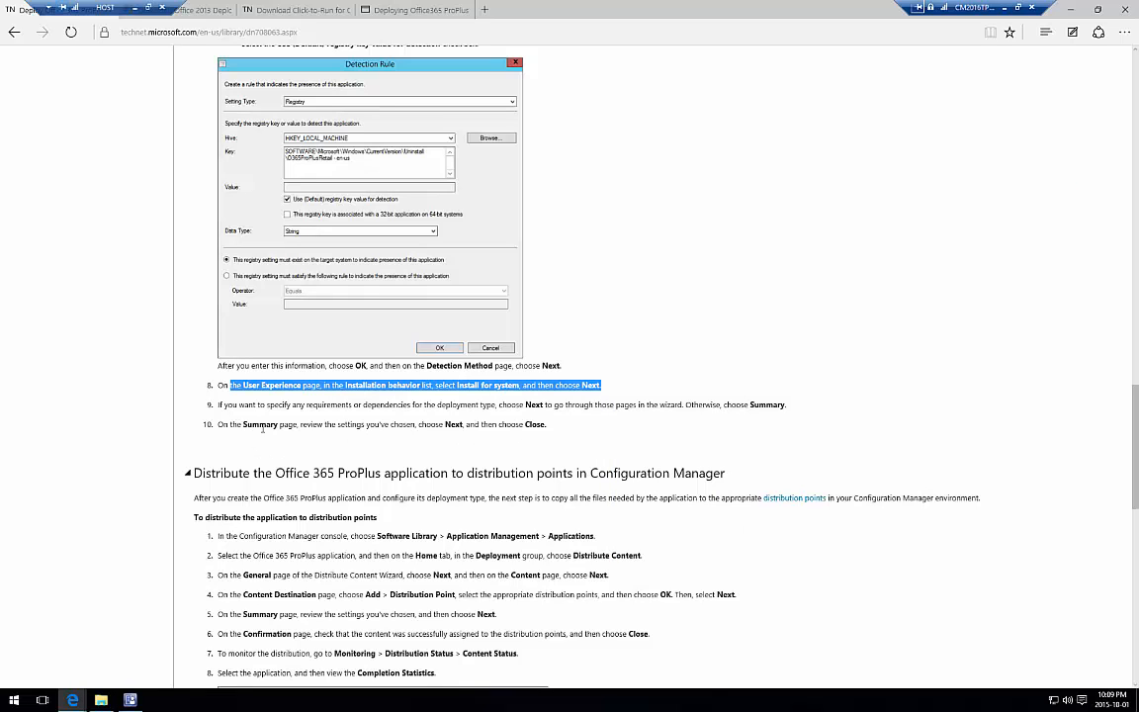
# Switch to the deployment guide and read the section on distributing the Office 365 ProPlus application to distribution points.
pyautogui.moveTo(234, 425); pyautogui.dragTo(267, 426)
pyautogui.moveTo(195, 498); pyautogui.dragTo(286, 499)
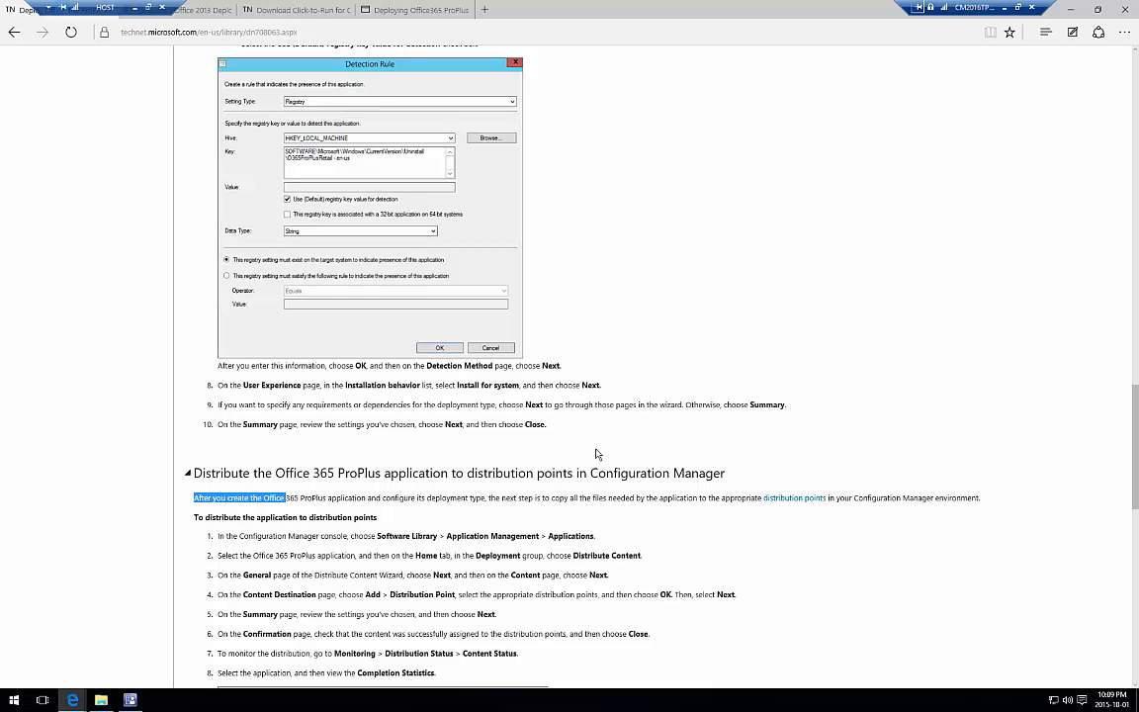
pyautogui.scroll(-3, 593, 455)
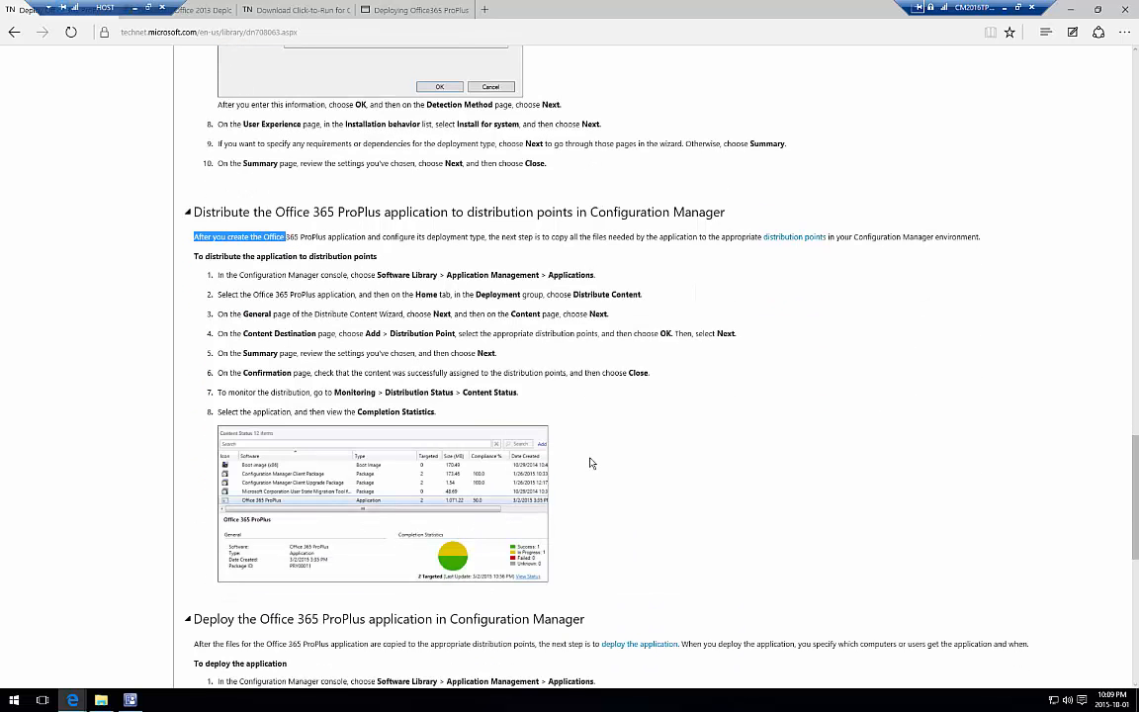
# In the Configuration Manager console, start distributing the Office 365 application's content with dependency detection on, and proceed to the content destination.
pyautogui.click(131, 702)
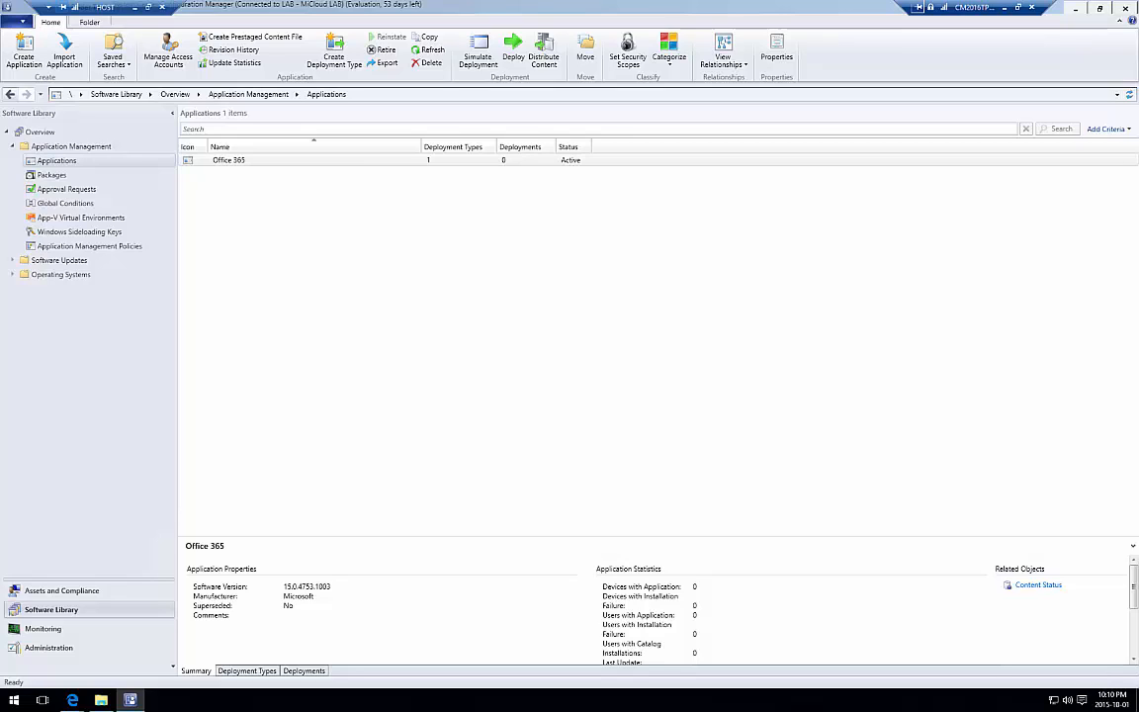
pyautogui.rightClick(239, 163)
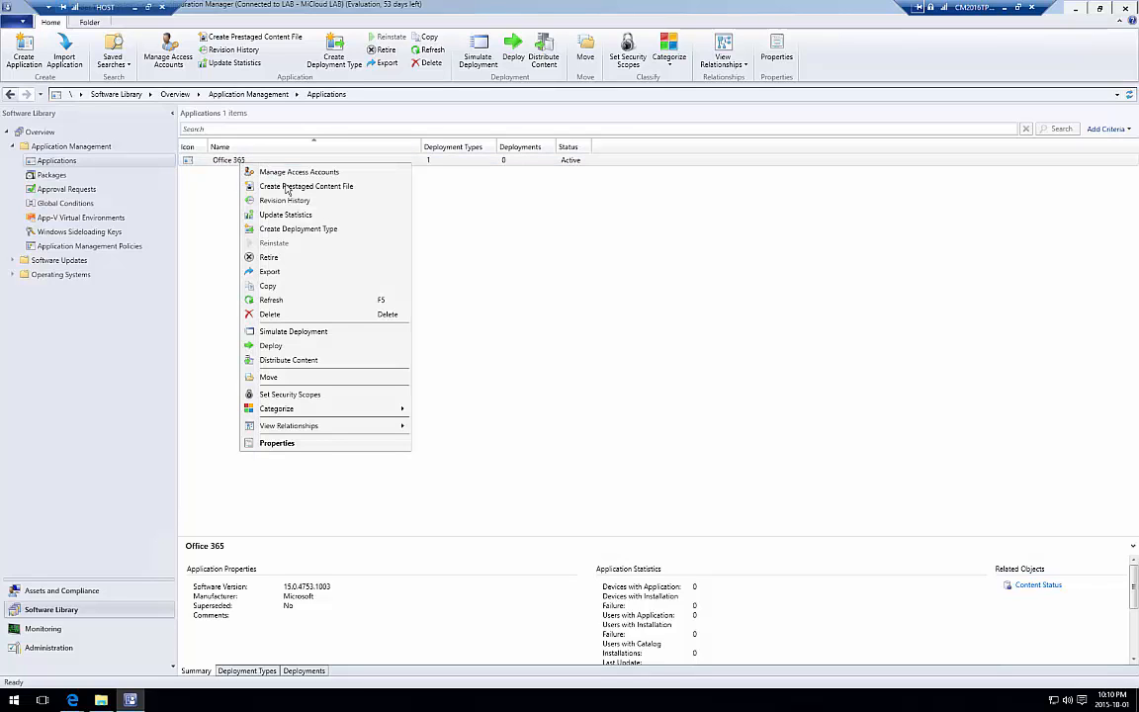
pyautogui.click(317, 362)
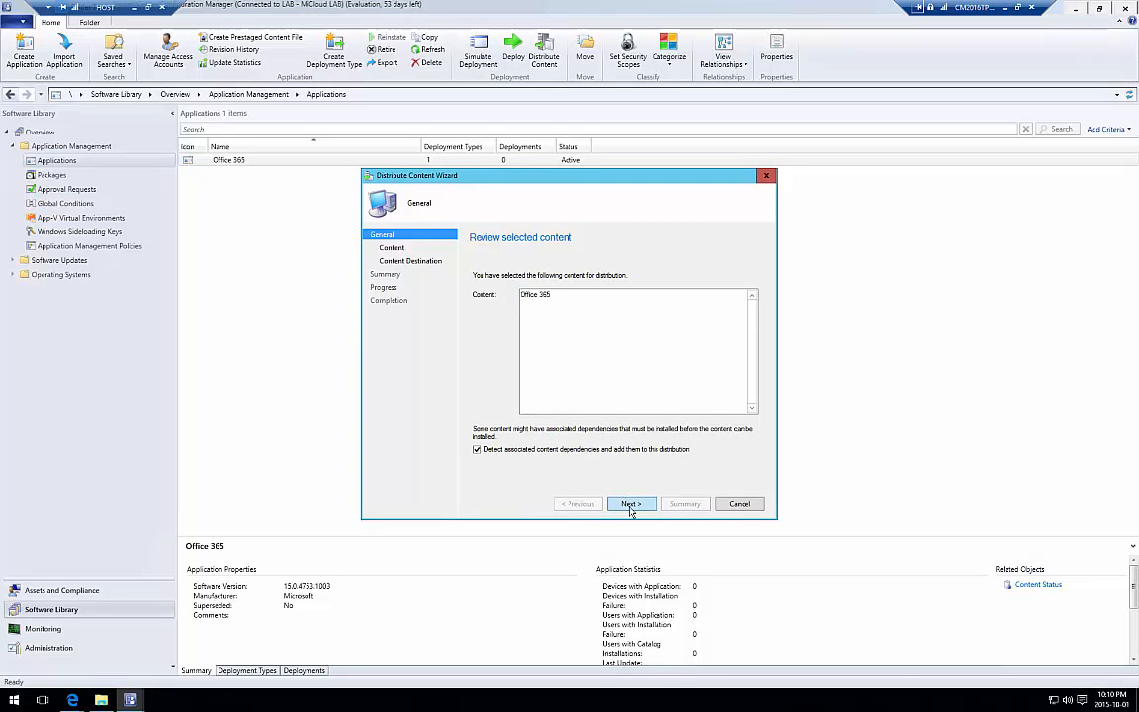
pyautogui.click(630, 506)
pyautogui.click(630, 506)
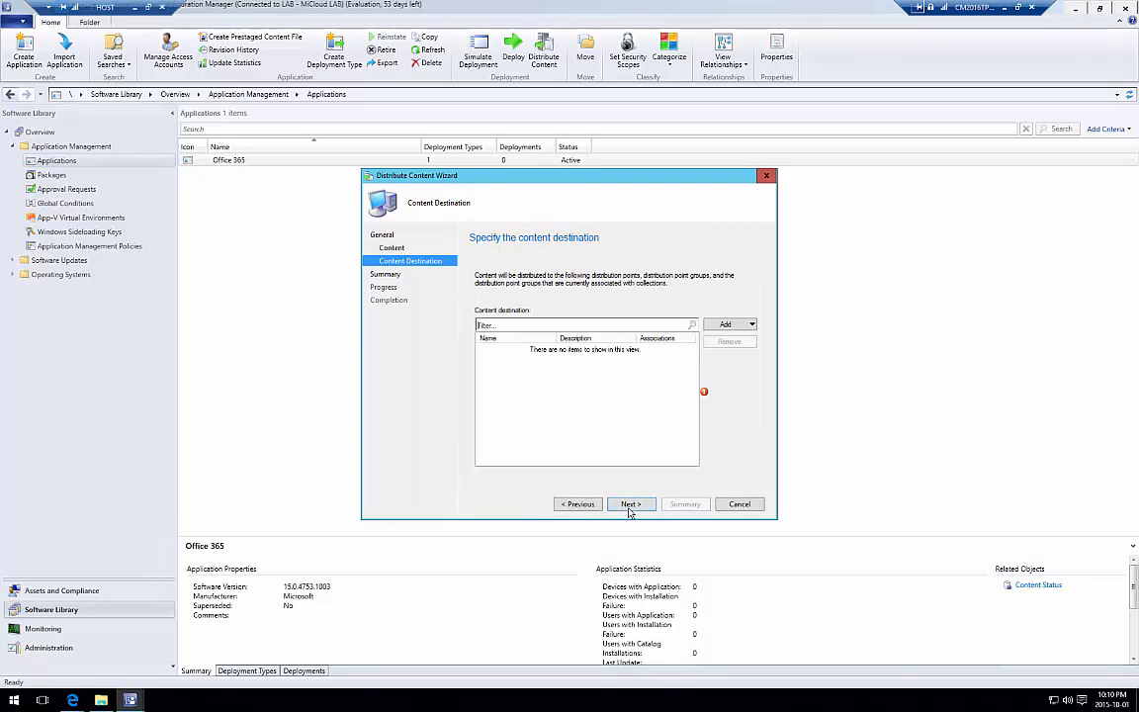
# Add the CM2016TP3.SC.LAB distribution point as the content destination and complete the distribution.
pyautogui.click(728, 324)
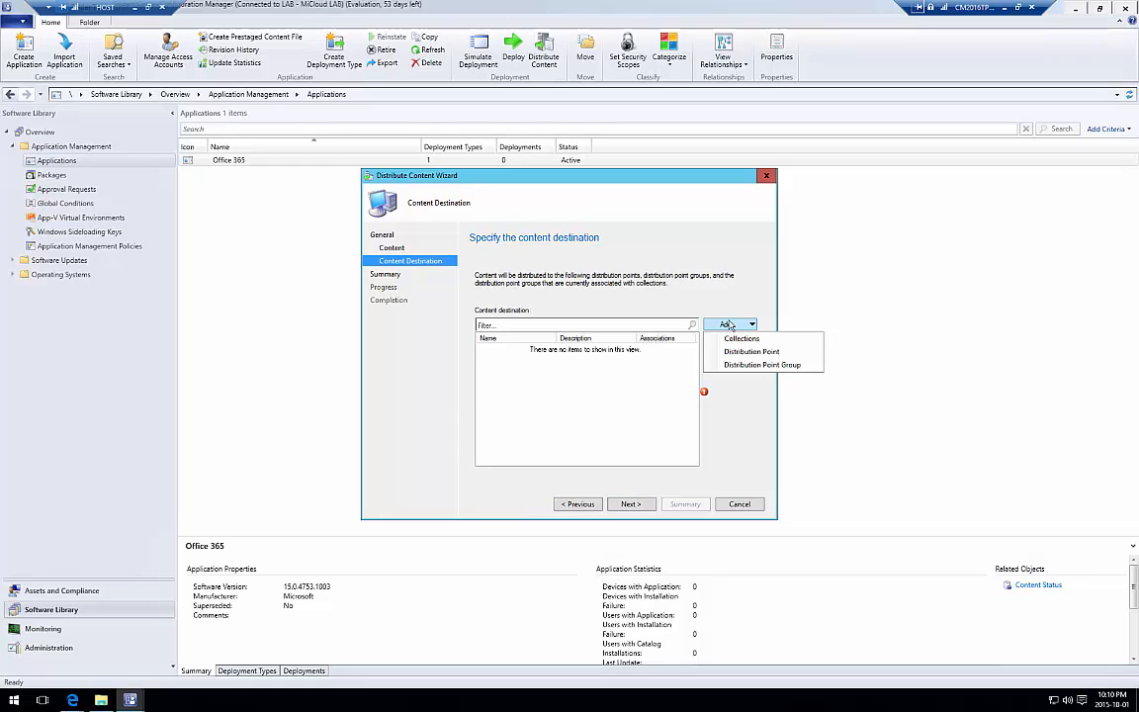
pyautogui.click(711, 352)
pyautogui.click(437, 327)
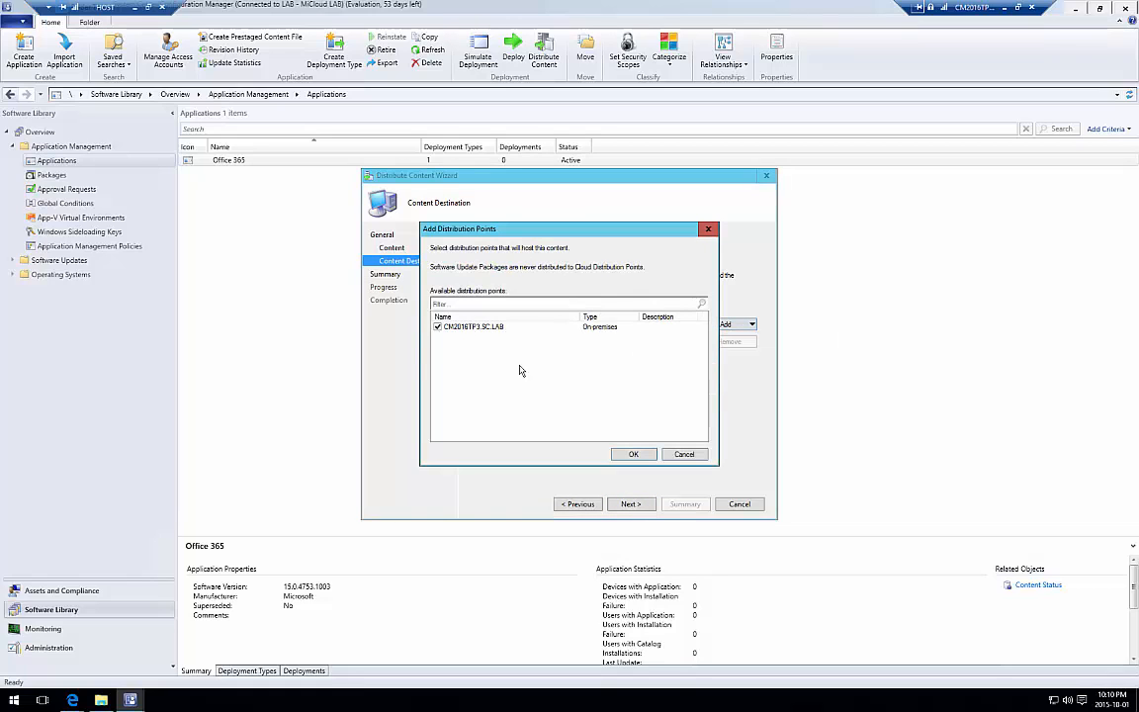
pyautogui.click(630, 454)
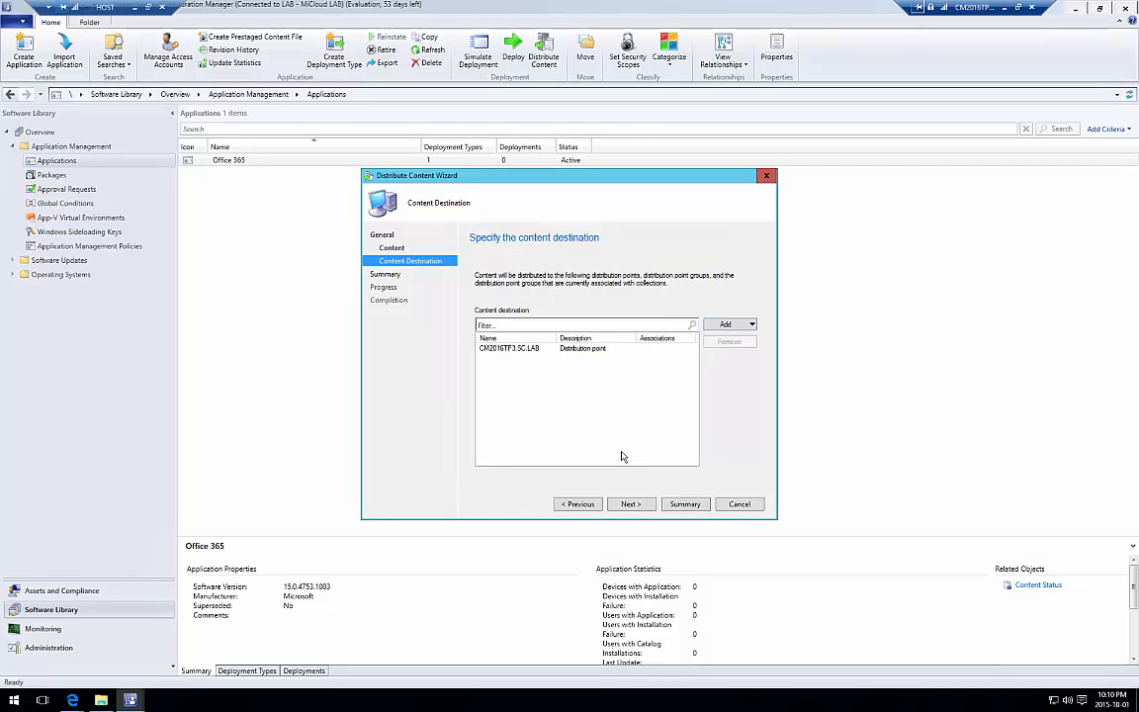
pyautogui.click(631, 504)
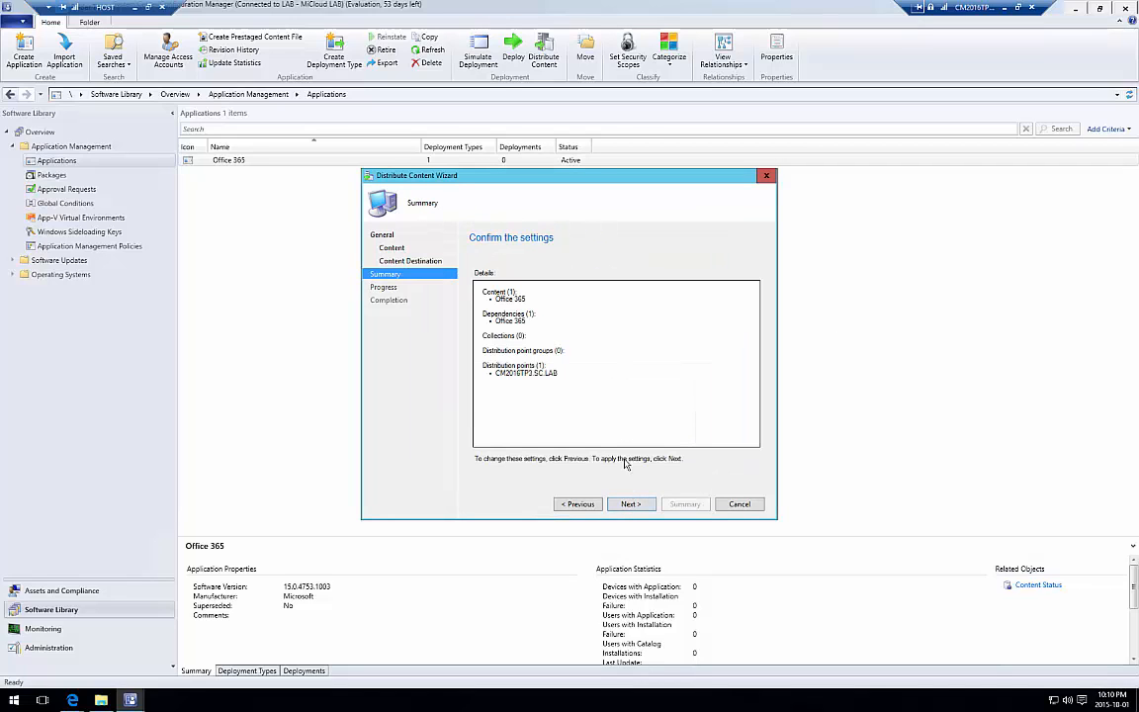
pyautogui.click(632, 506)
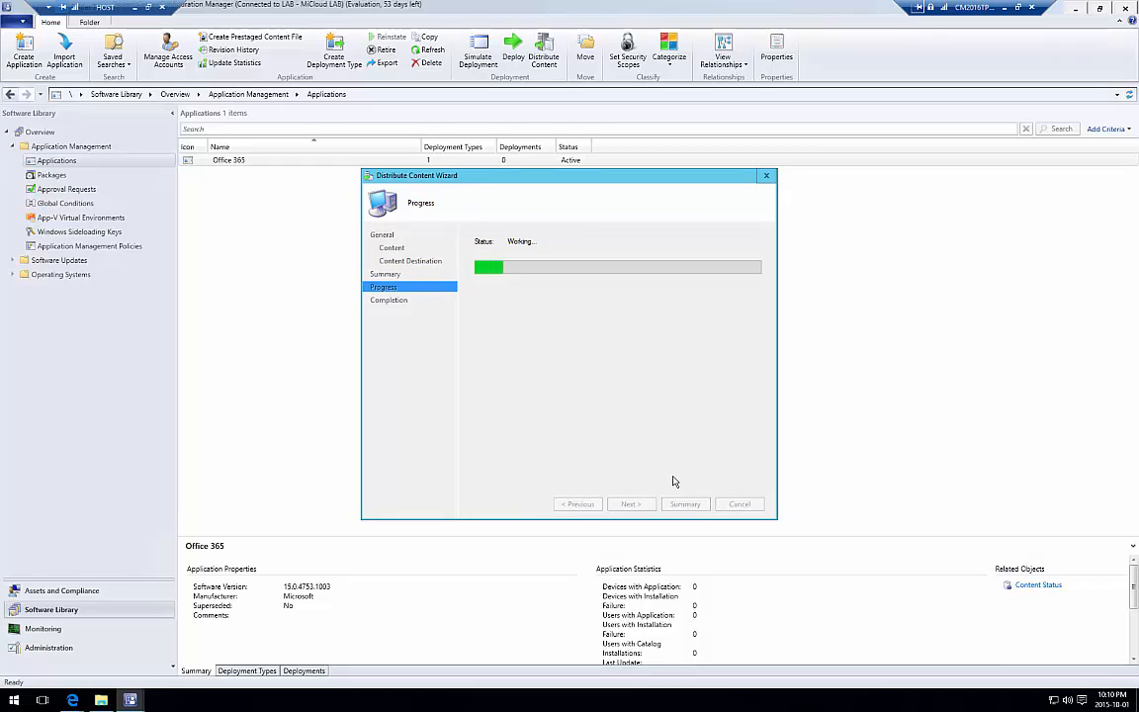
pyautogui.click(751, 510)
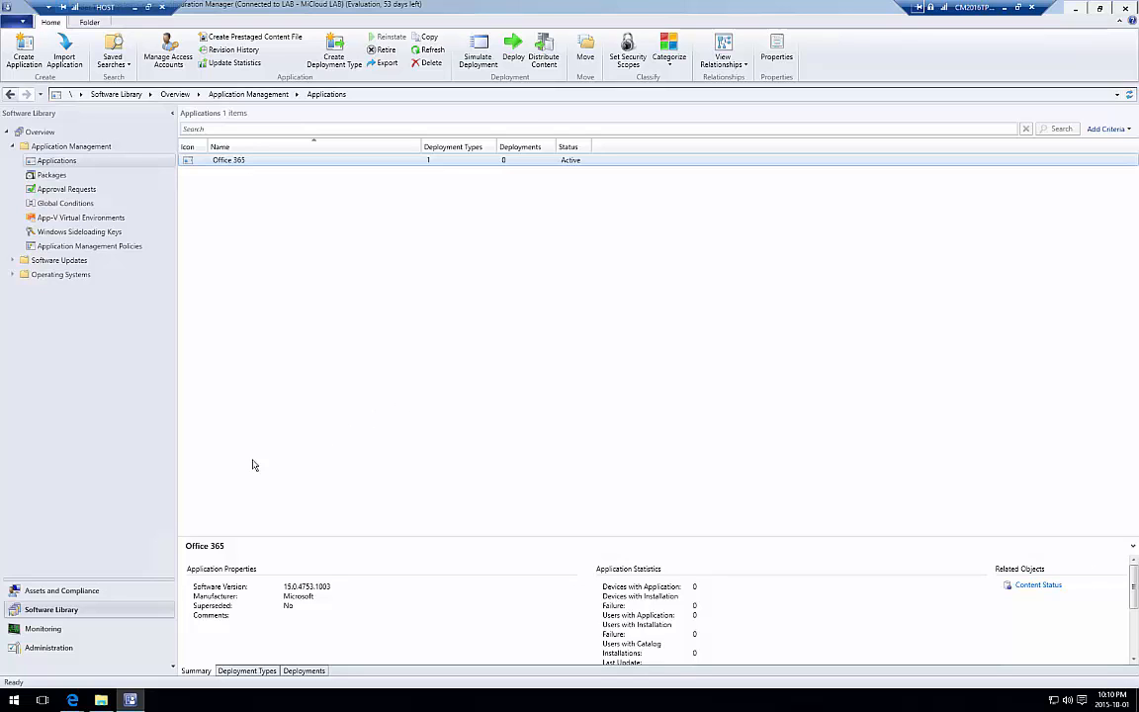
# Check the content distribution status and completion statistics of the Office 365 application under Monitoring.
pyautogui.click(42, 629)
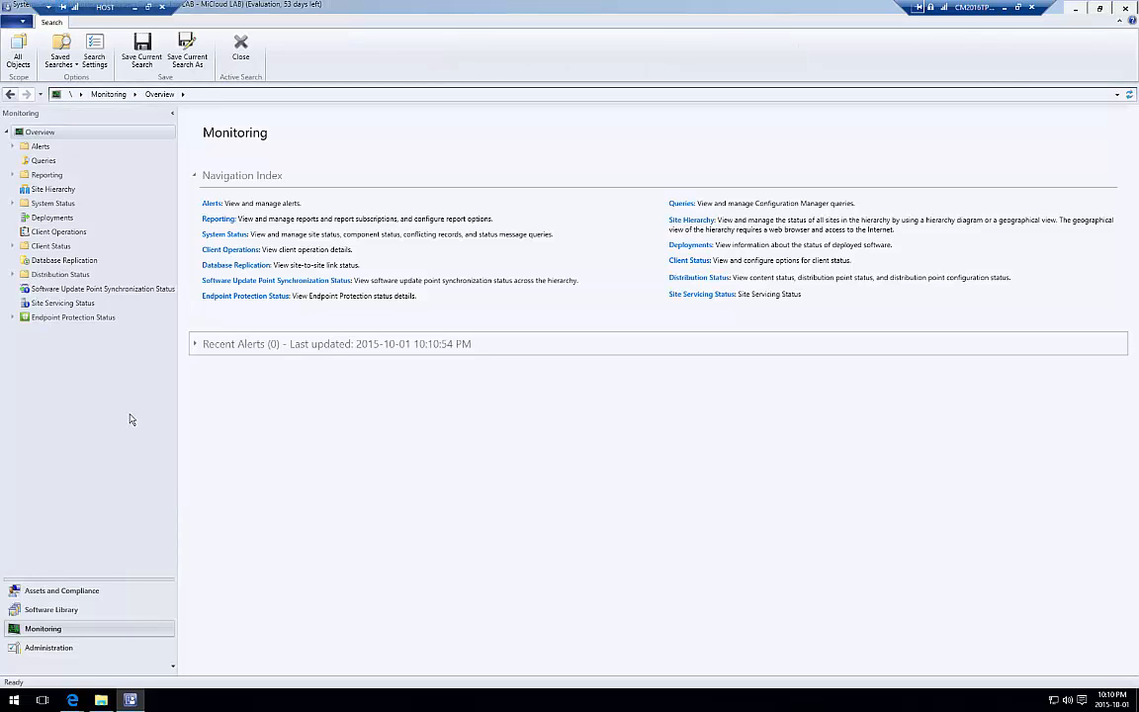
pyautogui.click(12, 274)
pyautogui.click(61, 288)
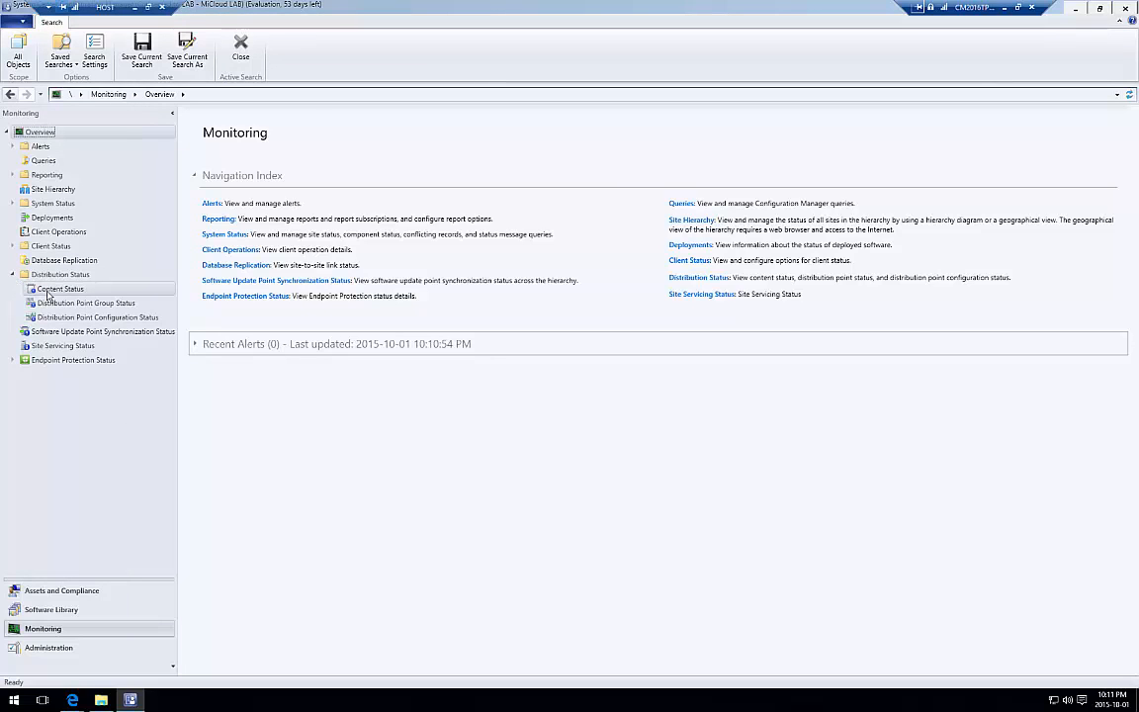
pyautogui.click(250, 256)
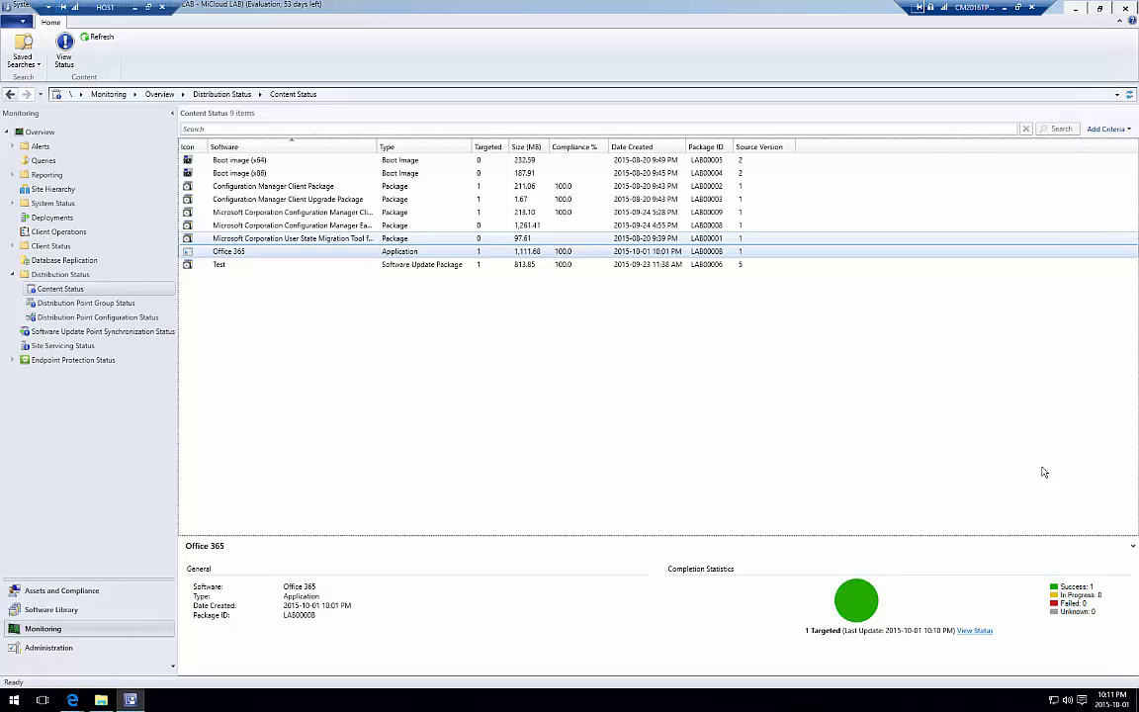
pyautogui.click(614, 374)
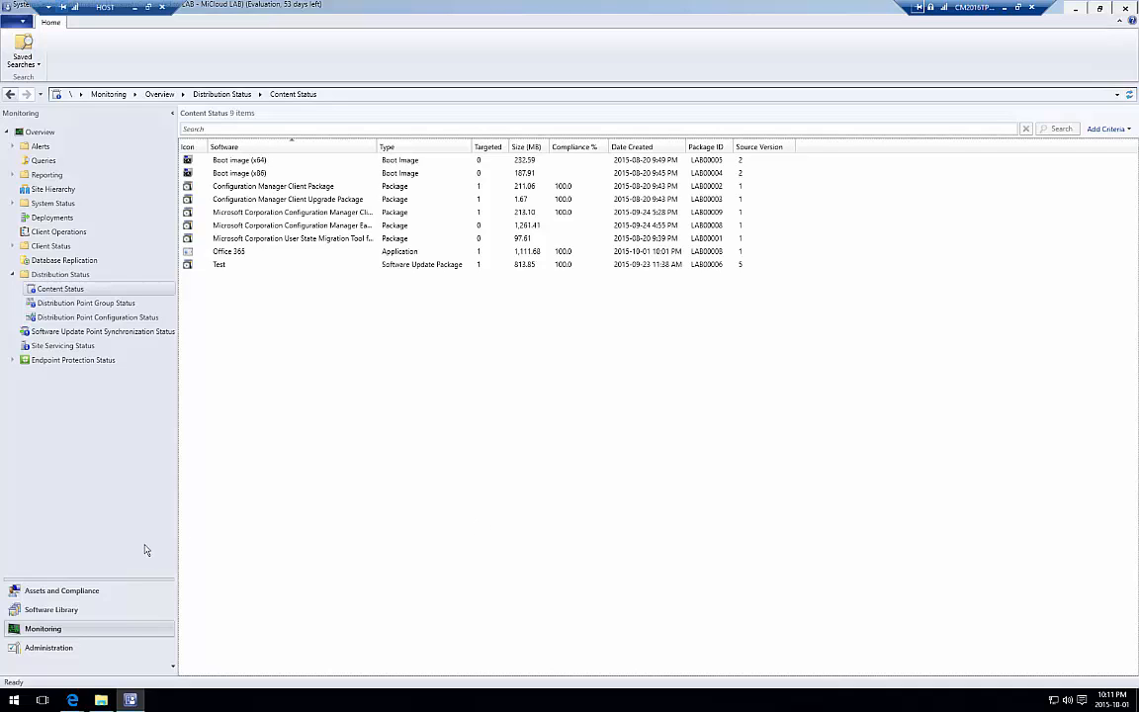
# Return to the applications in the Software Library and review Office 365's deployments, deployment types and summary.
pyautogui.click(51, 610)
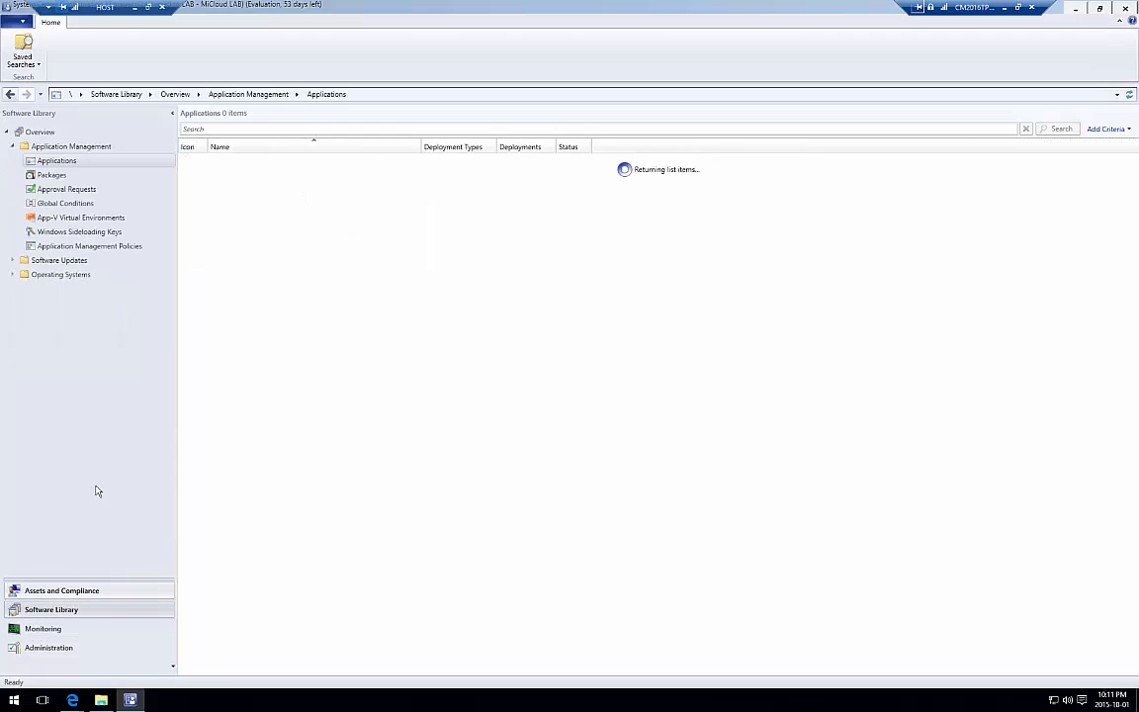
pyautogui.click(259, 160)
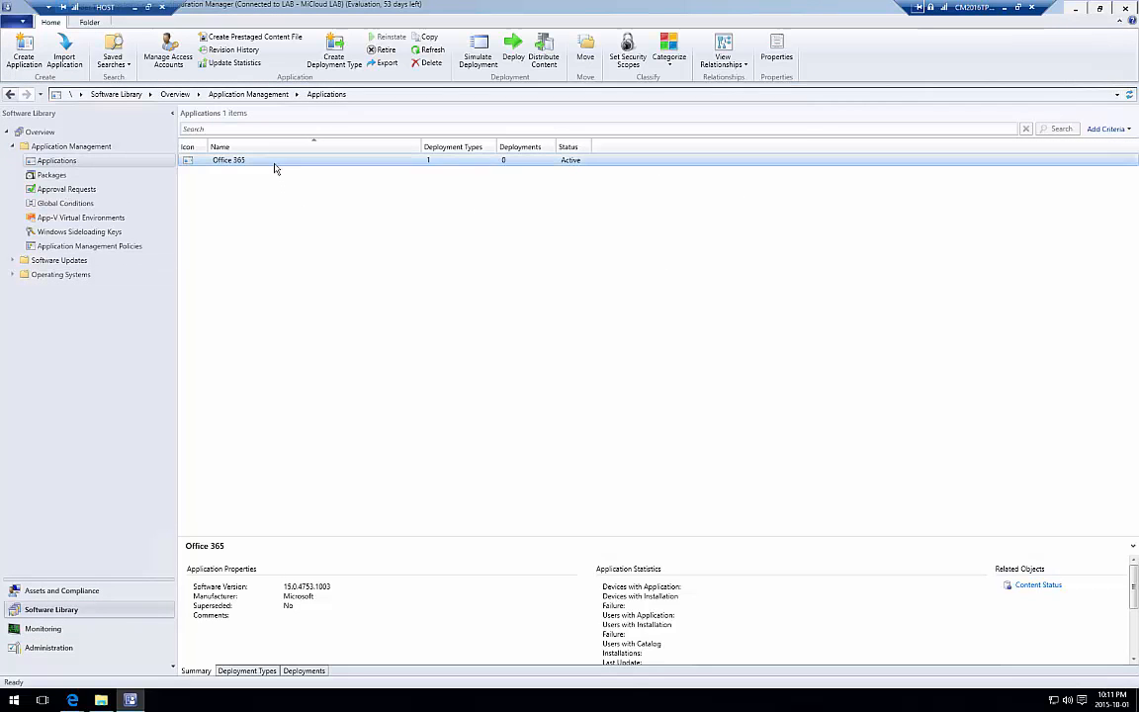
pyautogui.click(304, 670)
pyautogui.click(247, 671)
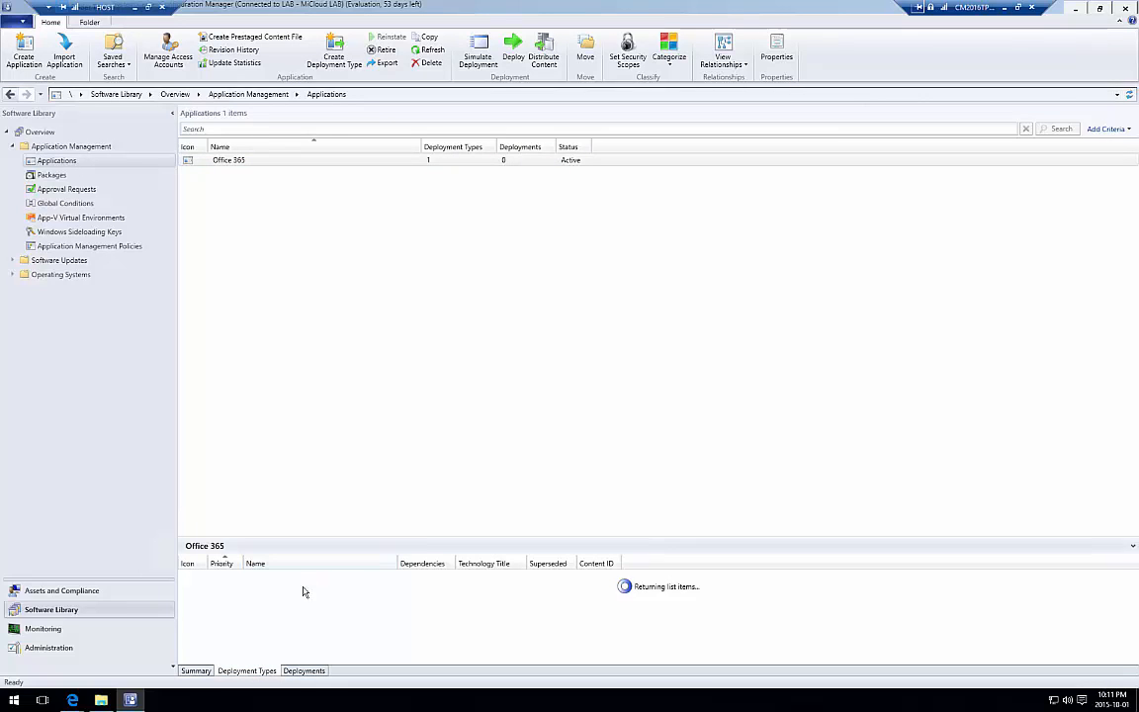
pyautogui.click(197, 670)
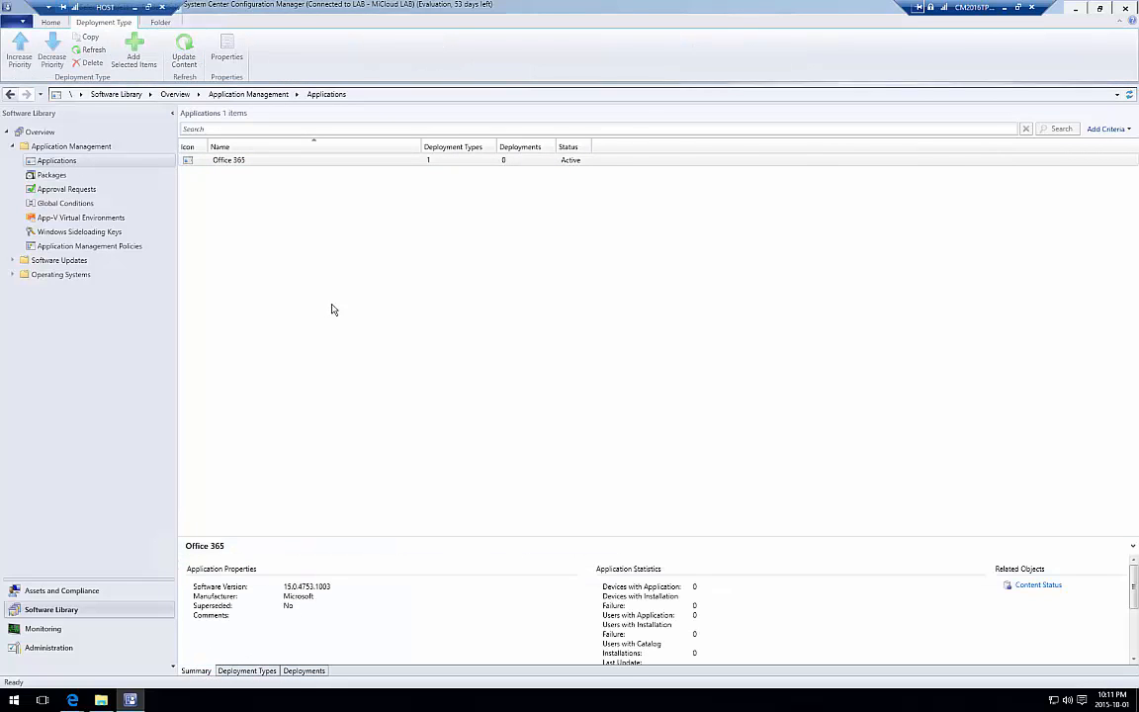
# Start a deployment of the Office 365 application and target it at the Windows 10 device collection.
pyautogui.click(266, 168)
pyautogui.rightClick(262, 164)
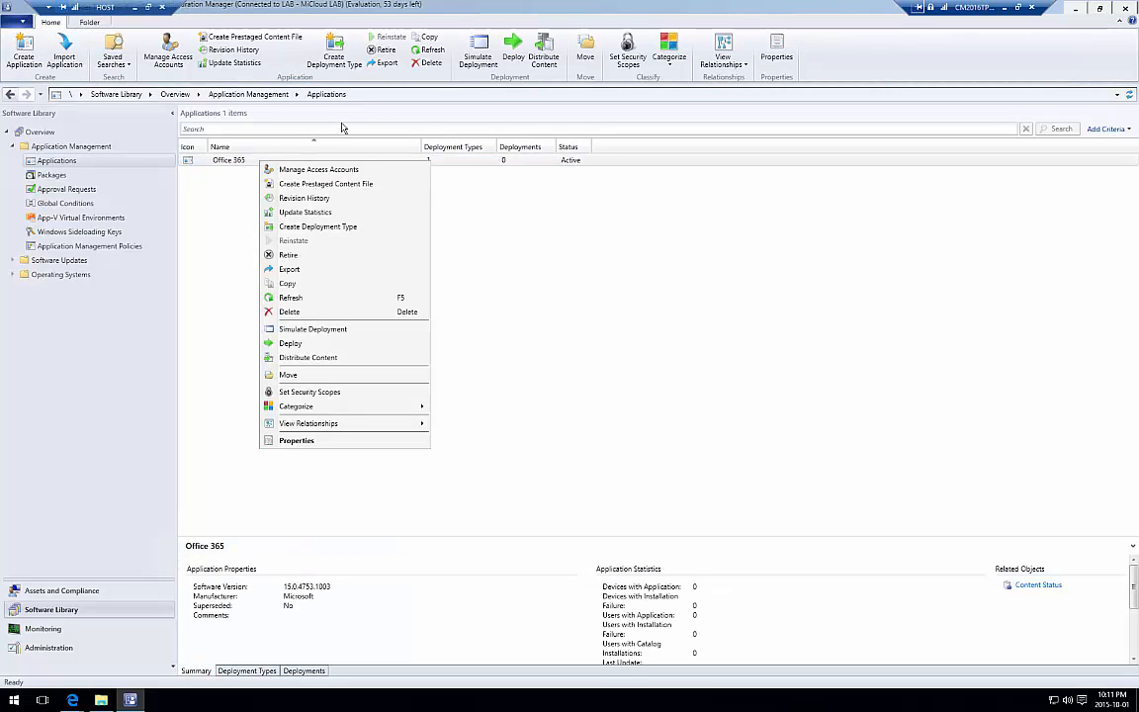
pyautogui.click(545, 158)
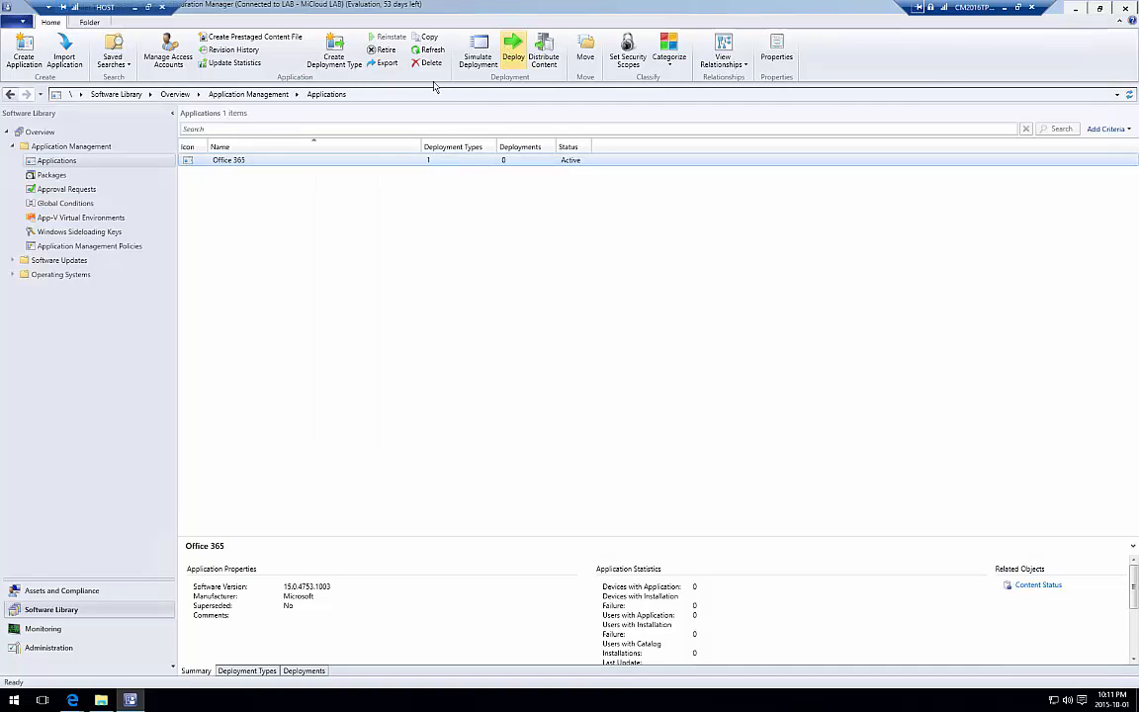
pyautogui.click(514, 47)
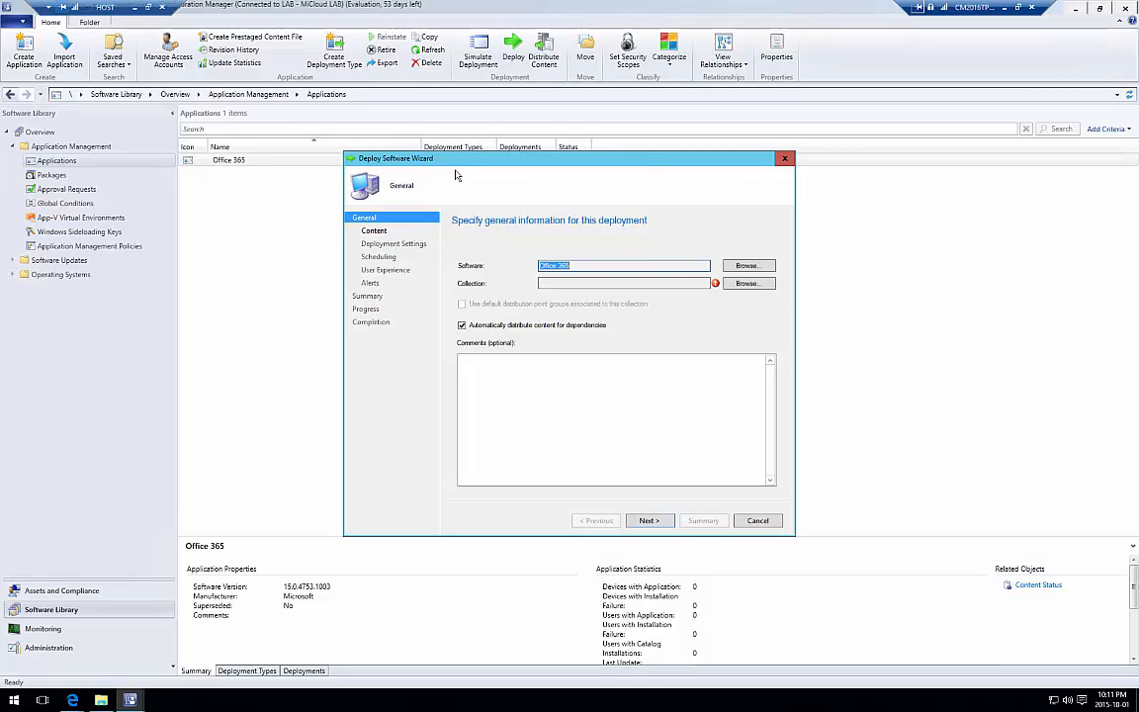
pyautogui.click(748, 283)
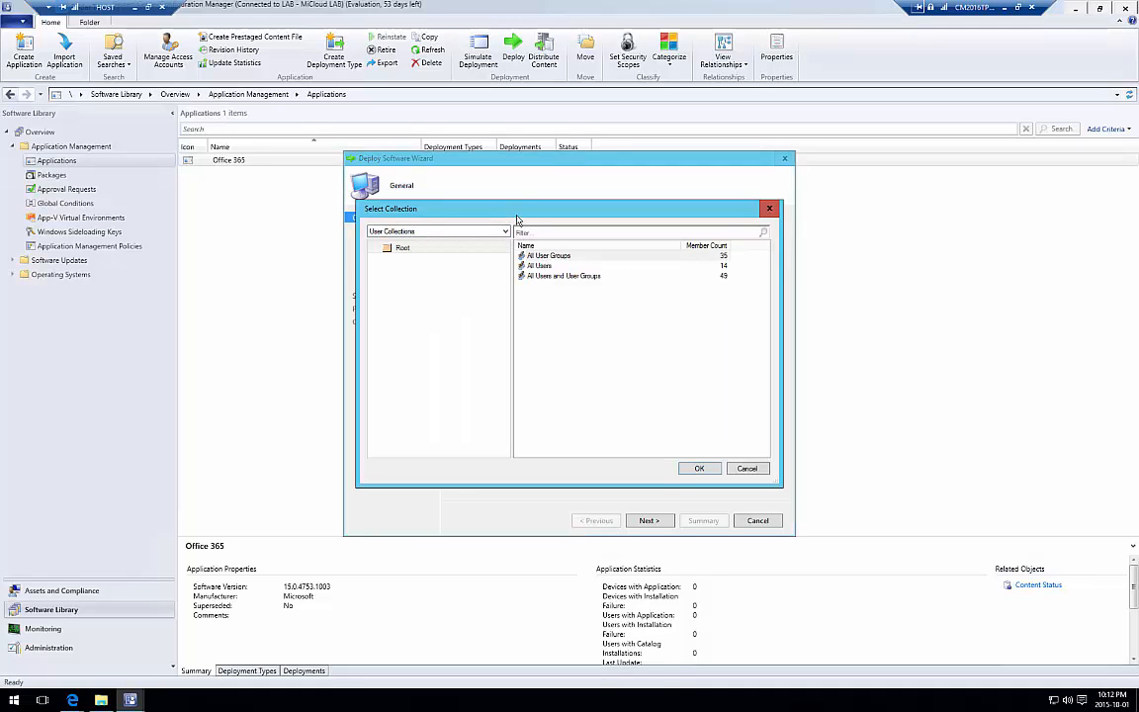
pyautogui.click(502, 231)
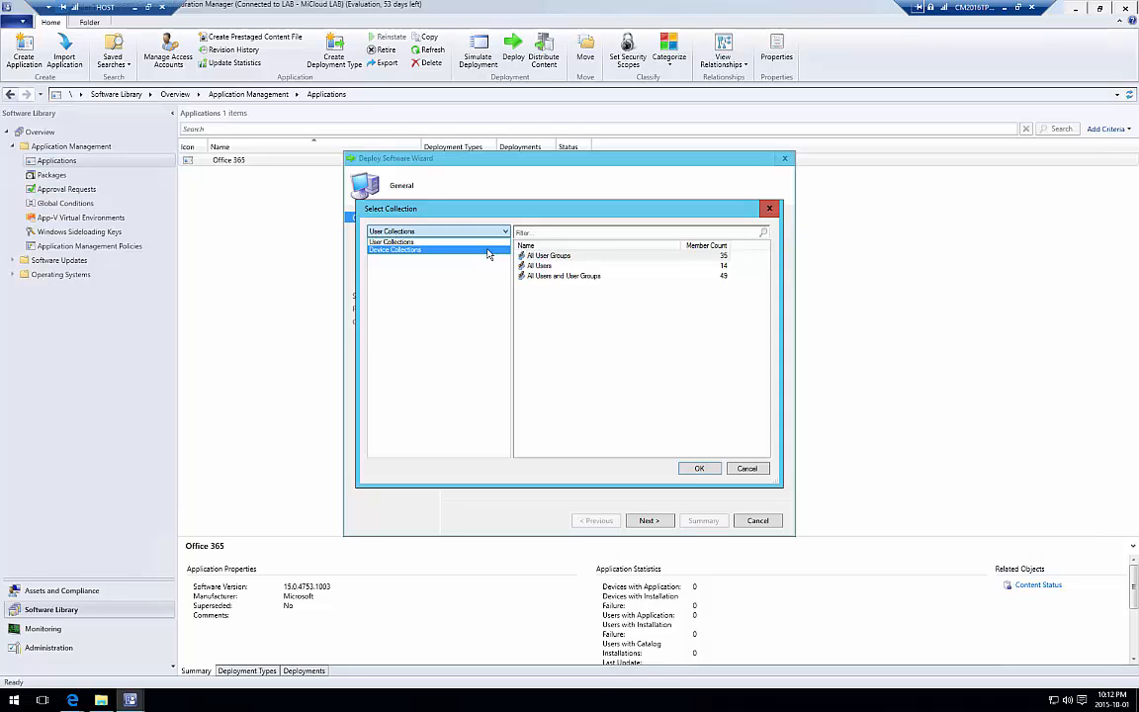
pyautogui.click(487, 250)
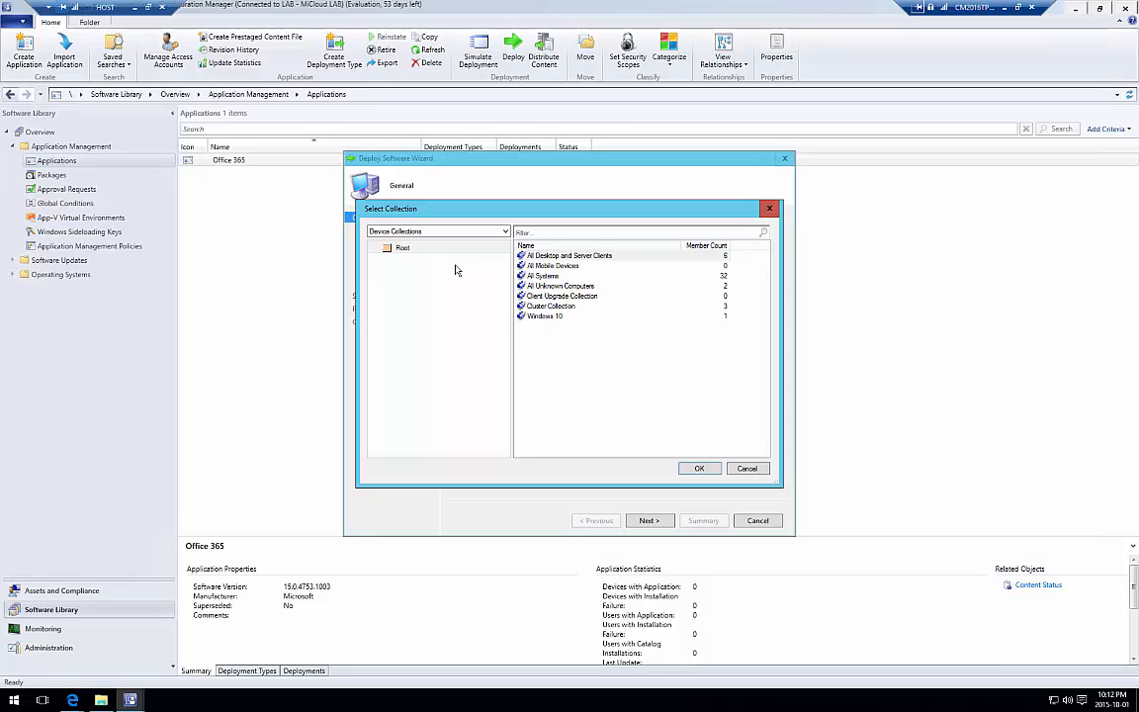
pyautogui.click(544, 316)
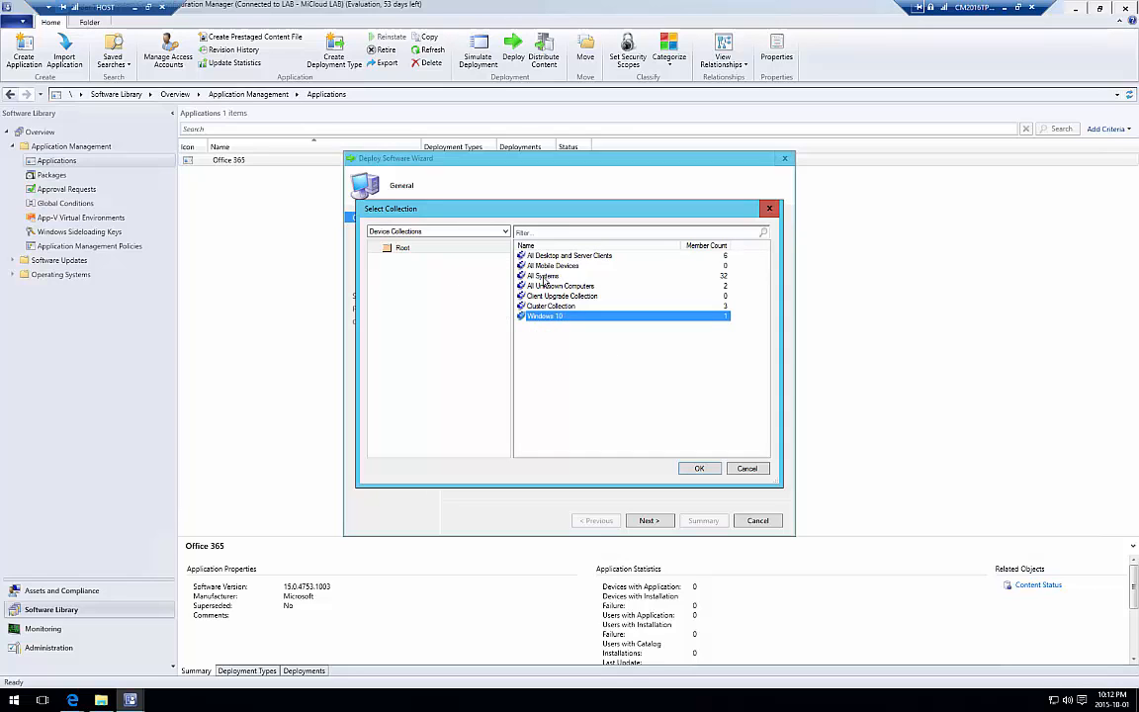
pyautogui.click(699, 469)
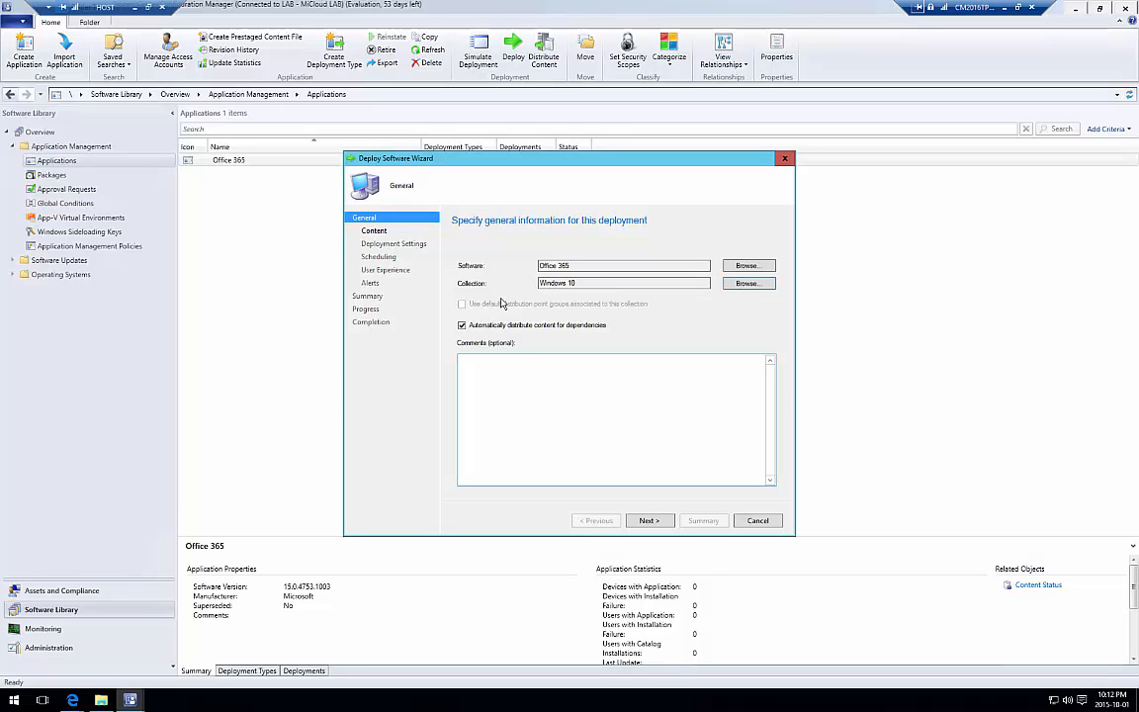
# Accept the deployment's general settings and keep the CM2016TP3.SC.LAB distribution point as its only content destination.
pyautogui.click(652, 519)
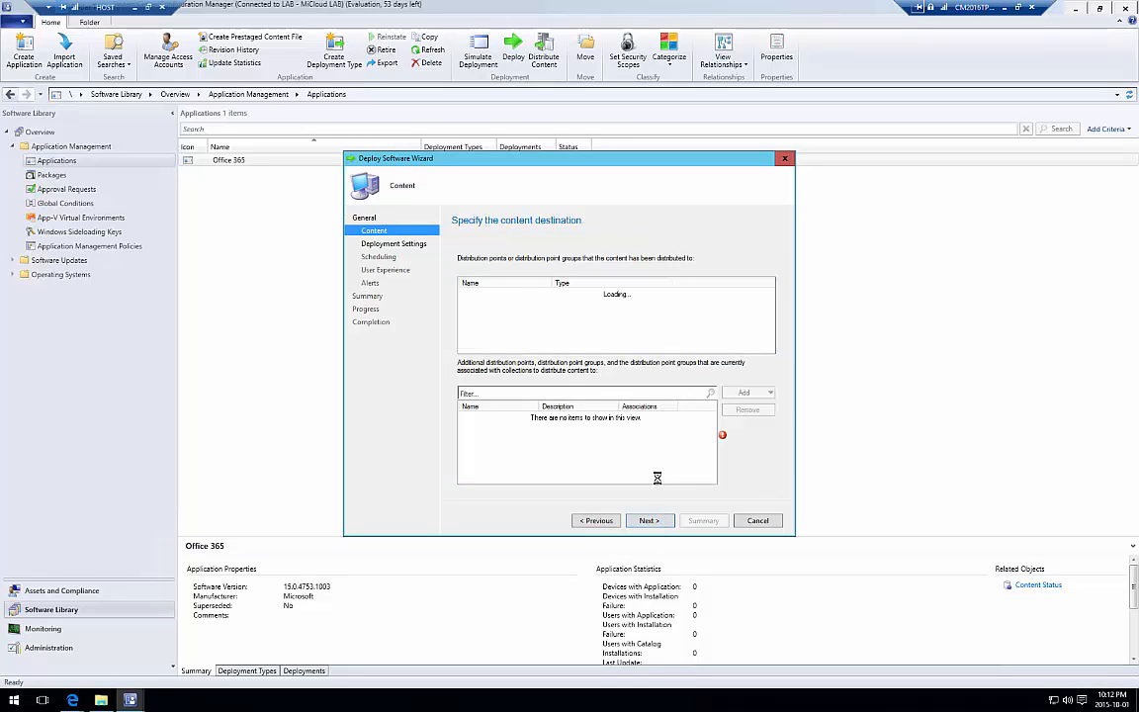
pyautogui.click(490, 295)
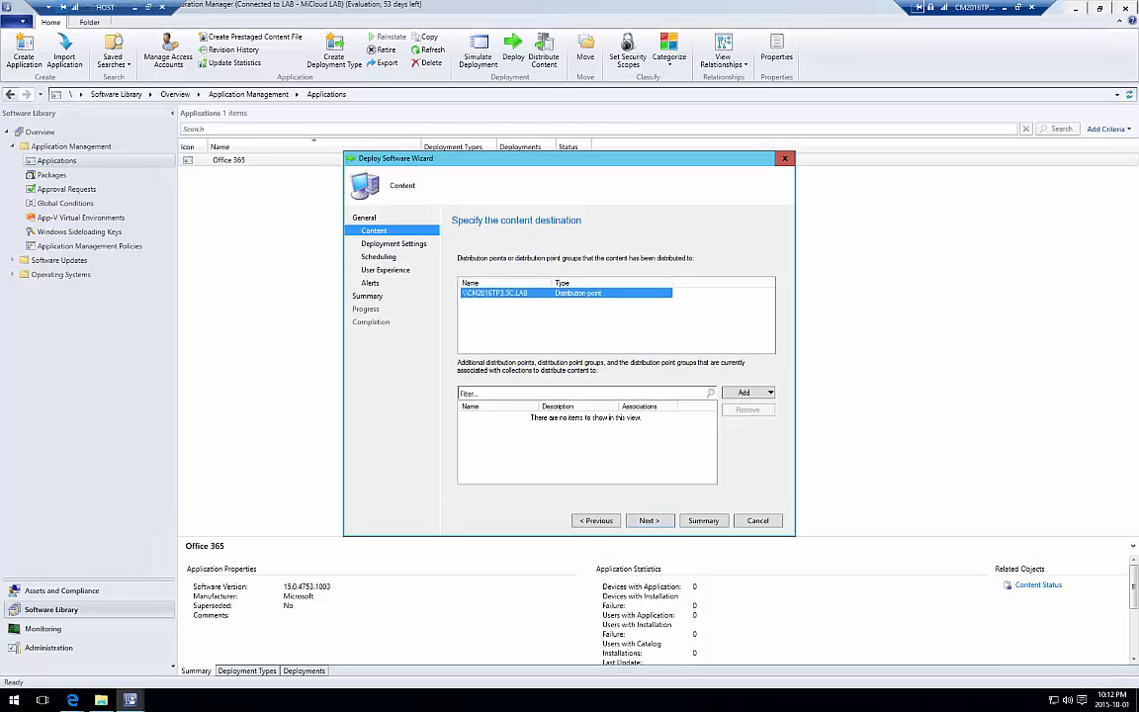
pyautogui.click(650, 524)
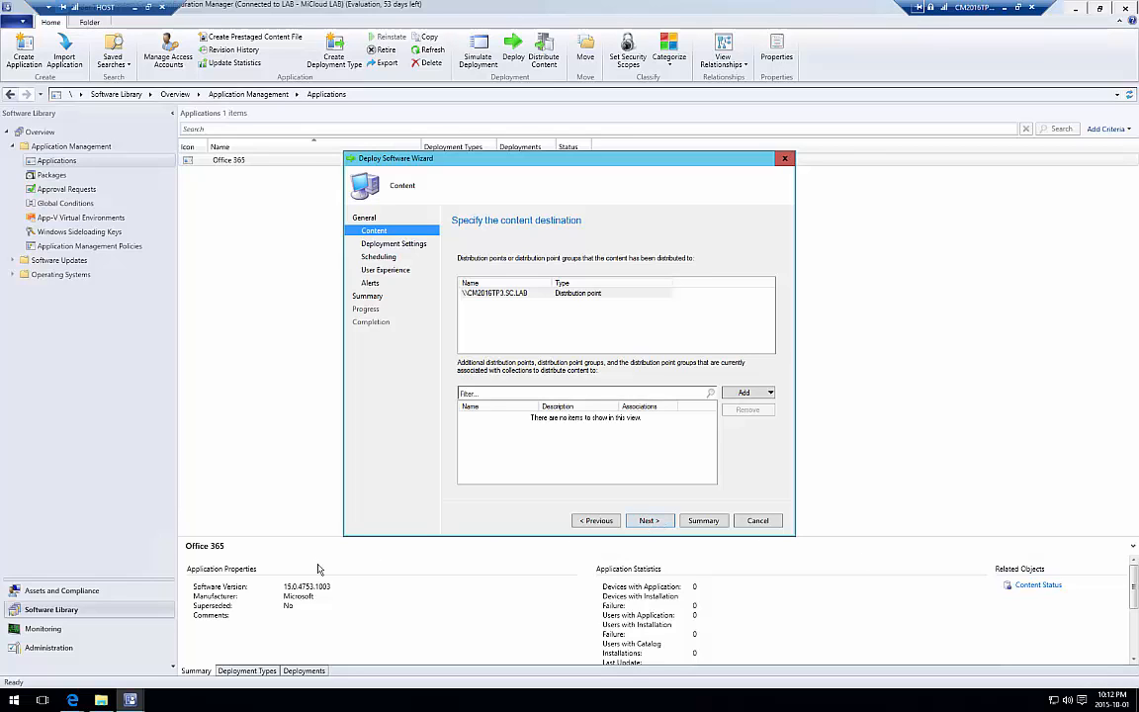
# Switch to the TechNet article in the browser and read its Office 365 ProPlus distribution and deployment instructions through the Purpose setting.
pyautogui.moveTo(72, 702)
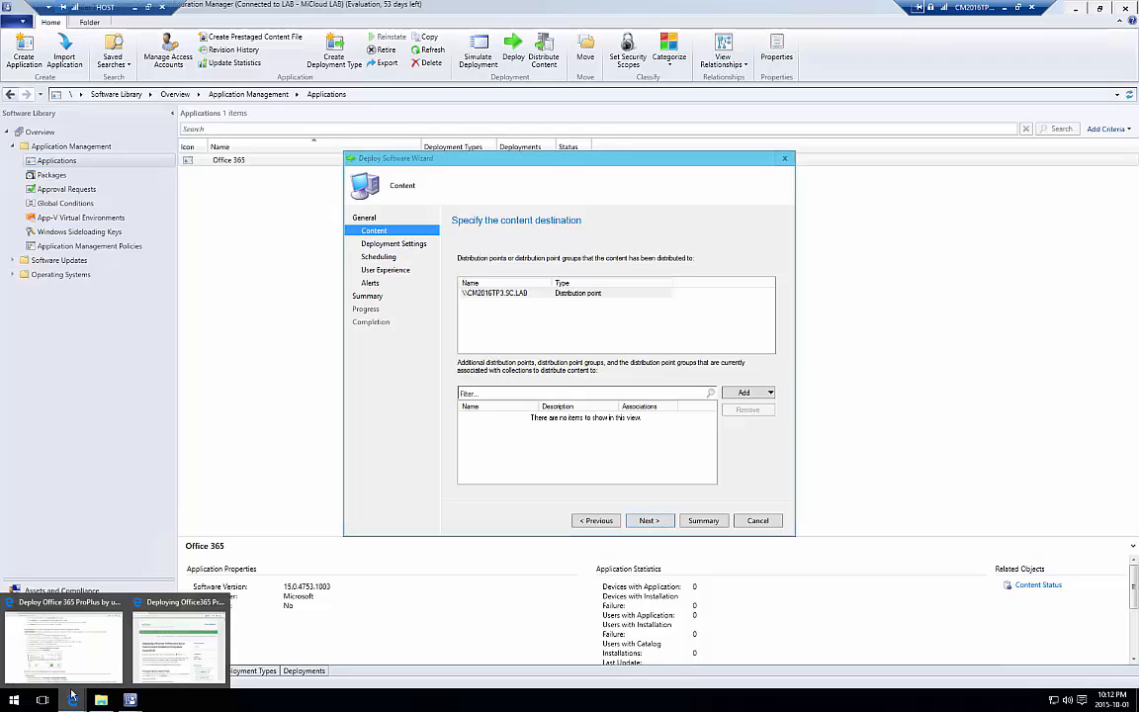
pyautogui.click(59, 608)
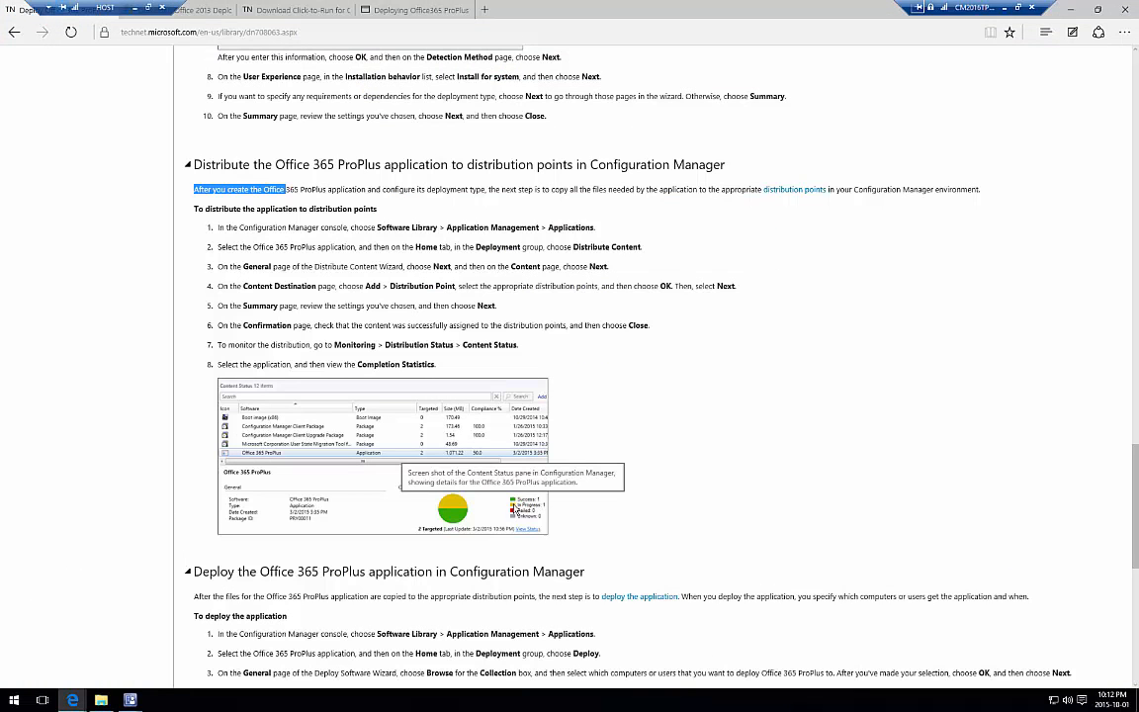
pyautogui.moveTo(415, 247); pyautogui.dragTo(643, 253)
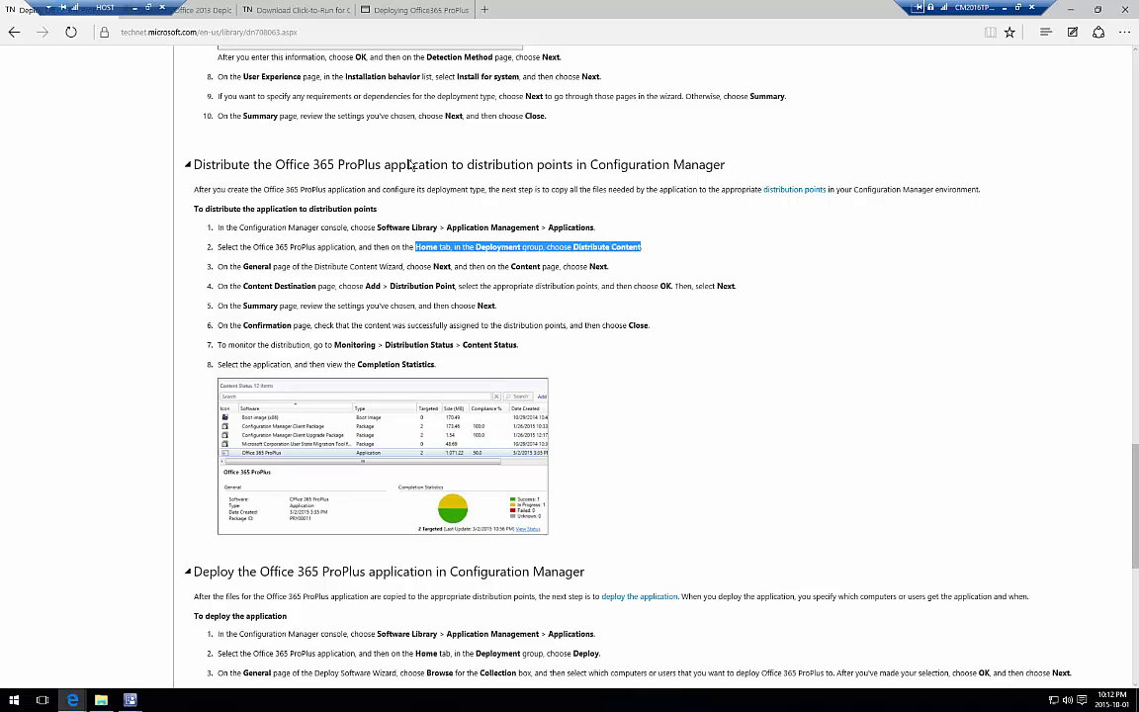
pyautogui.scroll(-1, 402, 279)
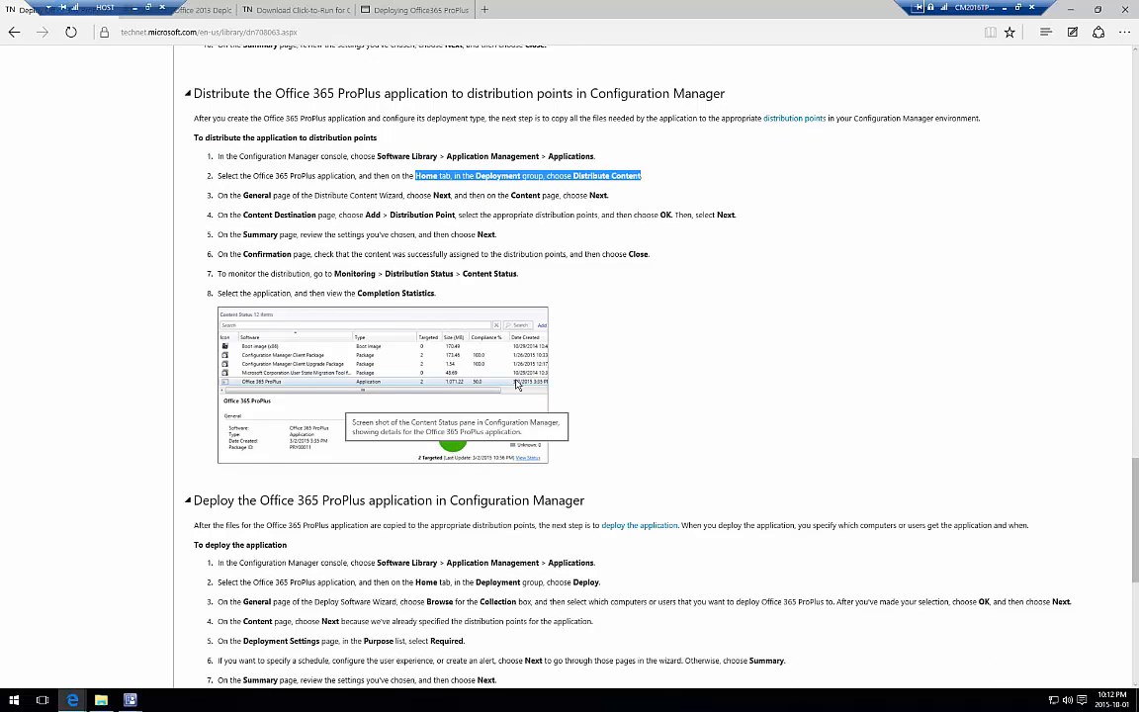
pyautogui.scroll(-3, 366, 396)
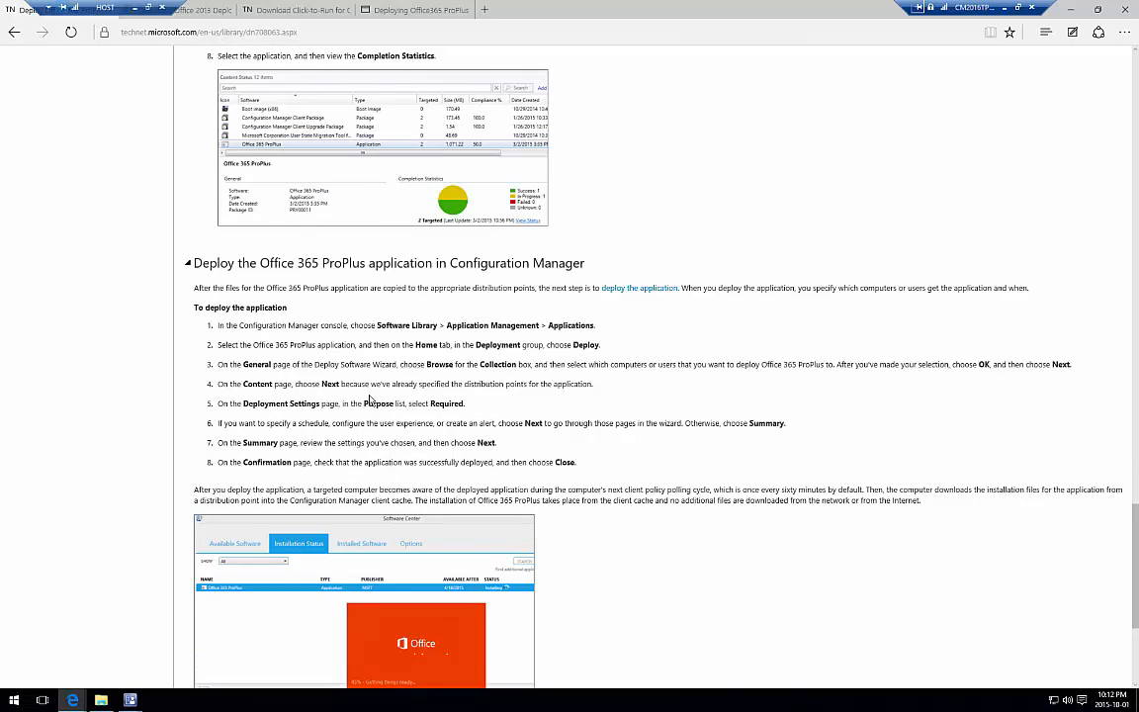
pyautogui.scroll(-1, 368, 401)
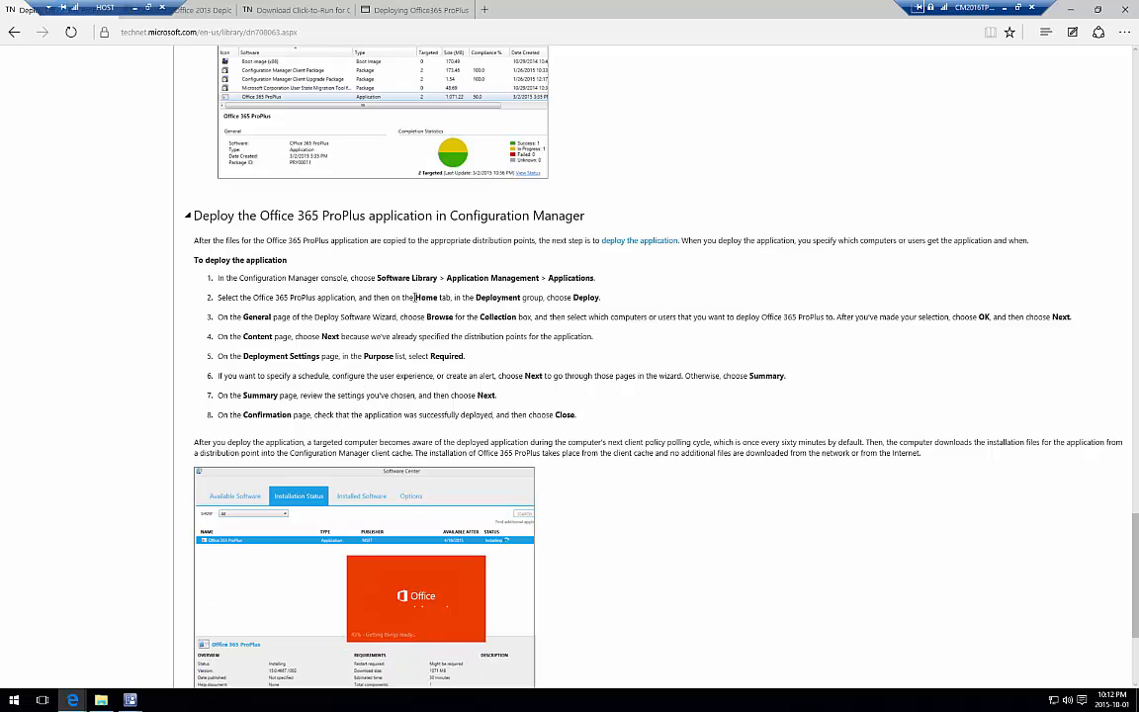
pyautogui.moveTo(377, 278); pyautogui.dragTo(594, 278)
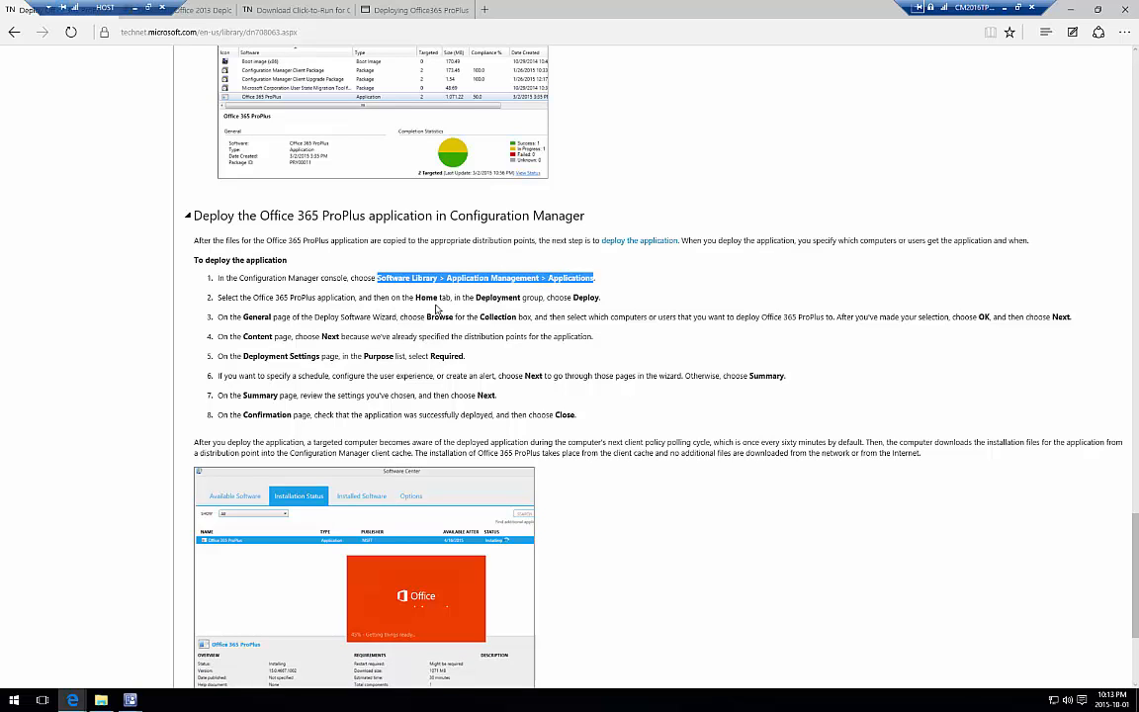
pyautogui.moveTo(465, 317); pyautogui.dragTo(531, 318)
pyautogui.moveTo(243, 356); pyautogui.dragTo(464, 354)
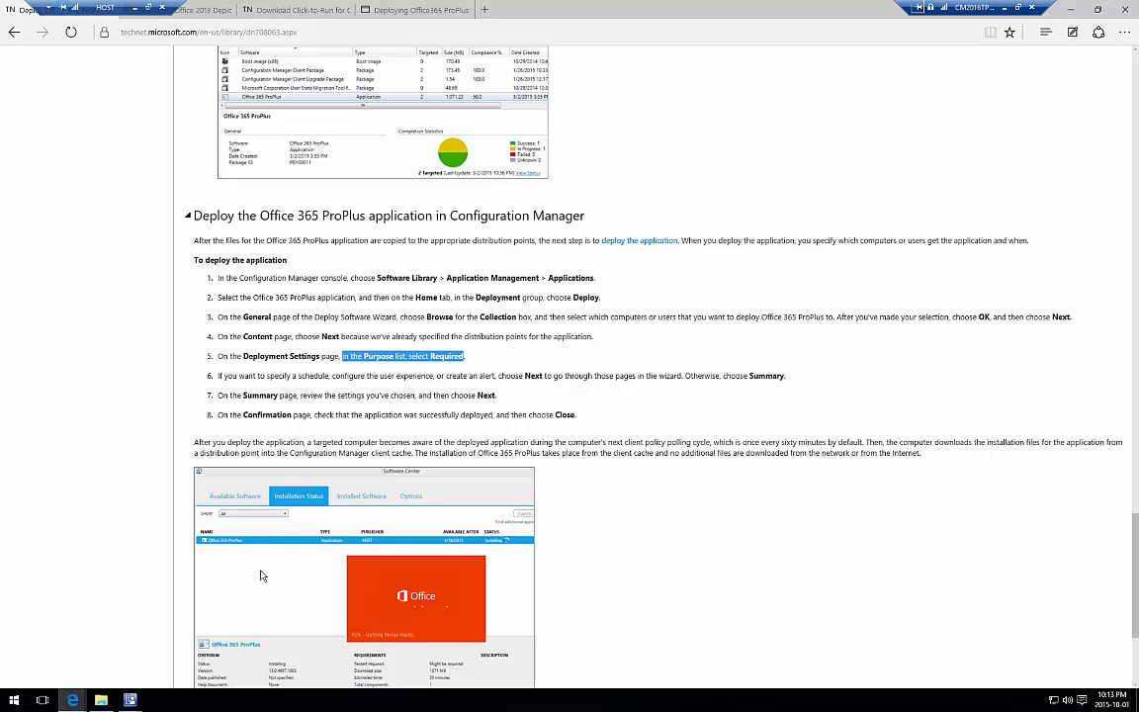
# Return to the Deploy Software Wizard, accept the content destination and place the wizard beside the article's deployment instructions.
pyautogui.moveTo(130, 699)
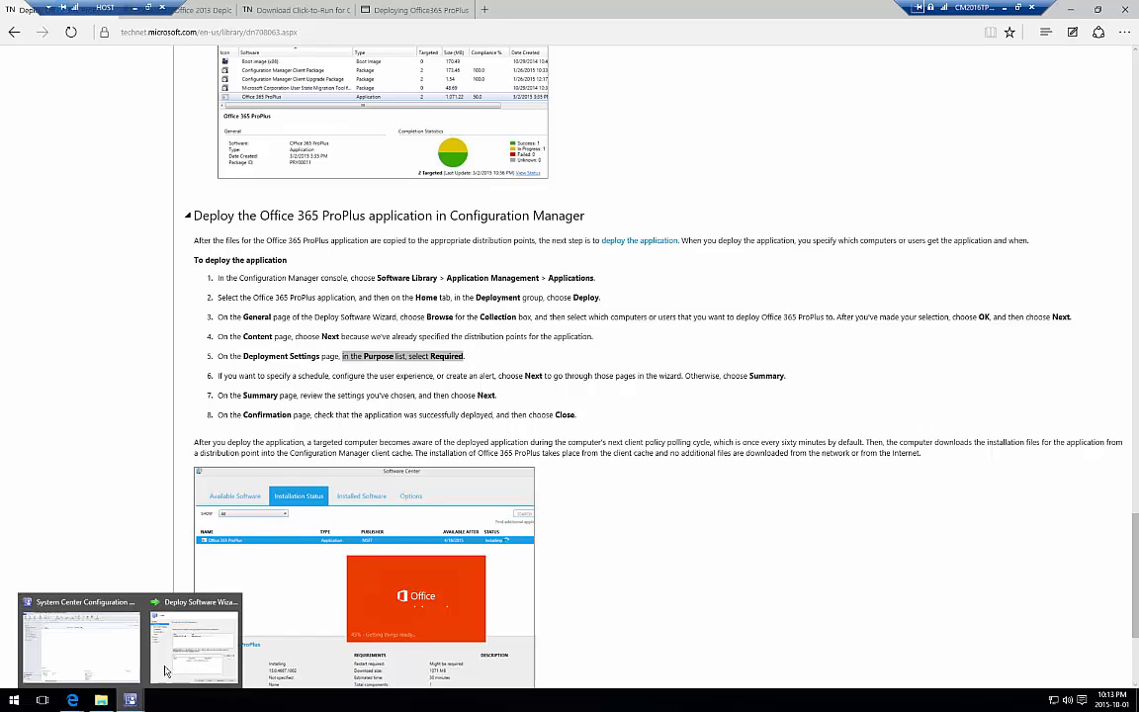
pyautogui.click(153, 603)
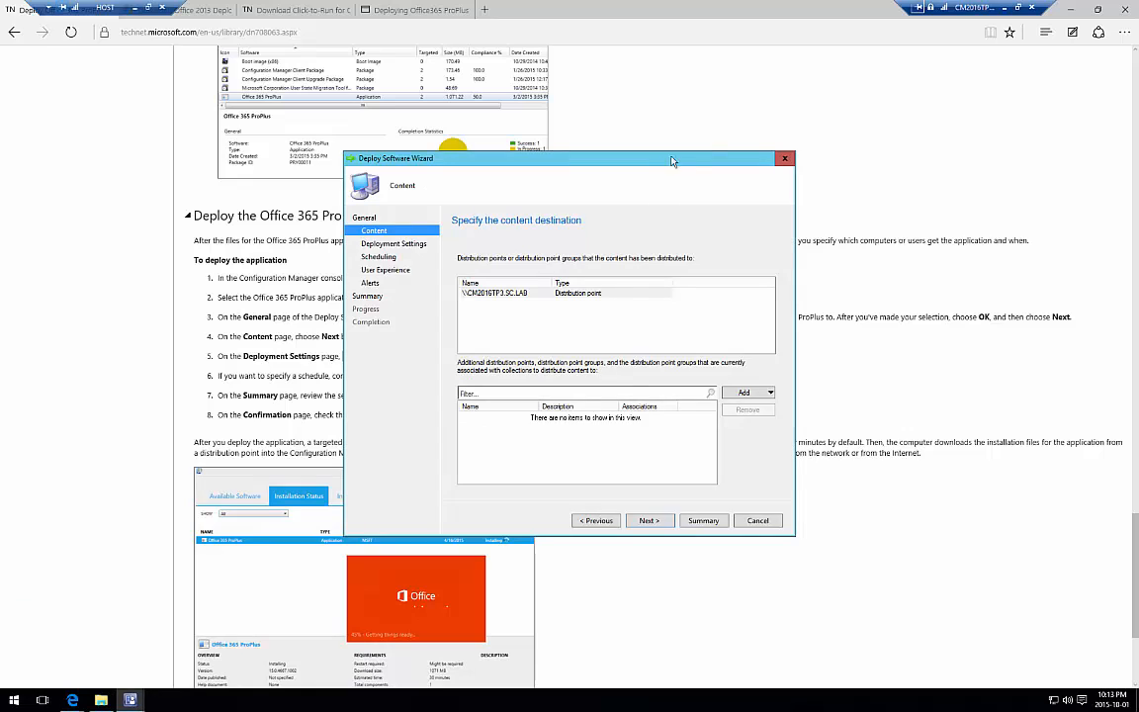
pyautogui.moveTo(604, 158); pyautogui.dragTo(732, 98)
pyautogui.click(768, 463)
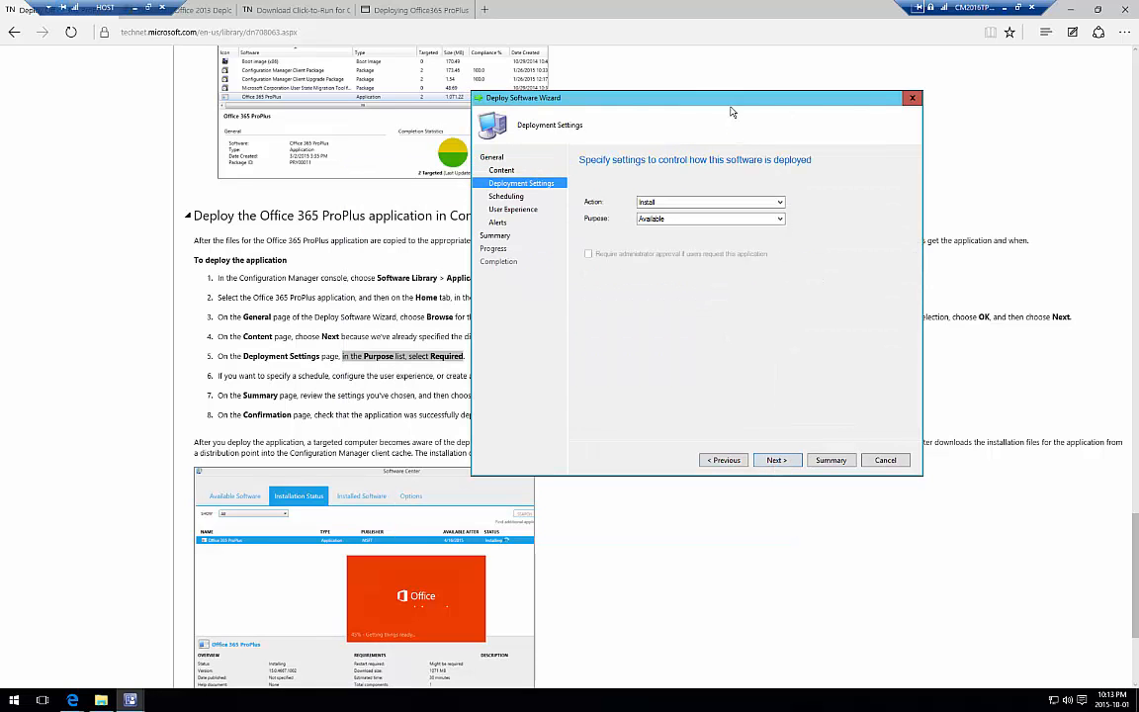
pyautogui.moveTo(781, 98)
pyautogui.mouseDown()
pyautogui.moveTo(846, 136)
pyautogui.moveTo(876, 138)
pyautogui.moveTo(871, 132)
pyautogui.mouseUp()
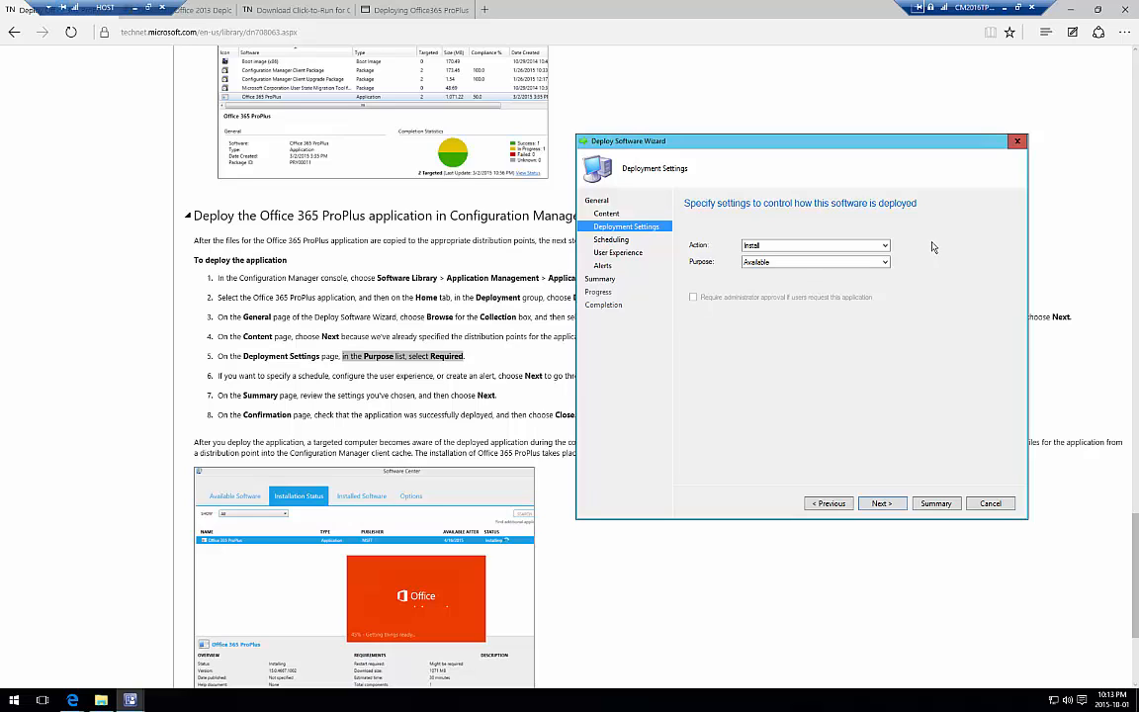
# Keep the deployment's action as Install and purpose as Available, and accept the default schedule without a set availability time.
pyautogui.click(880, 248)
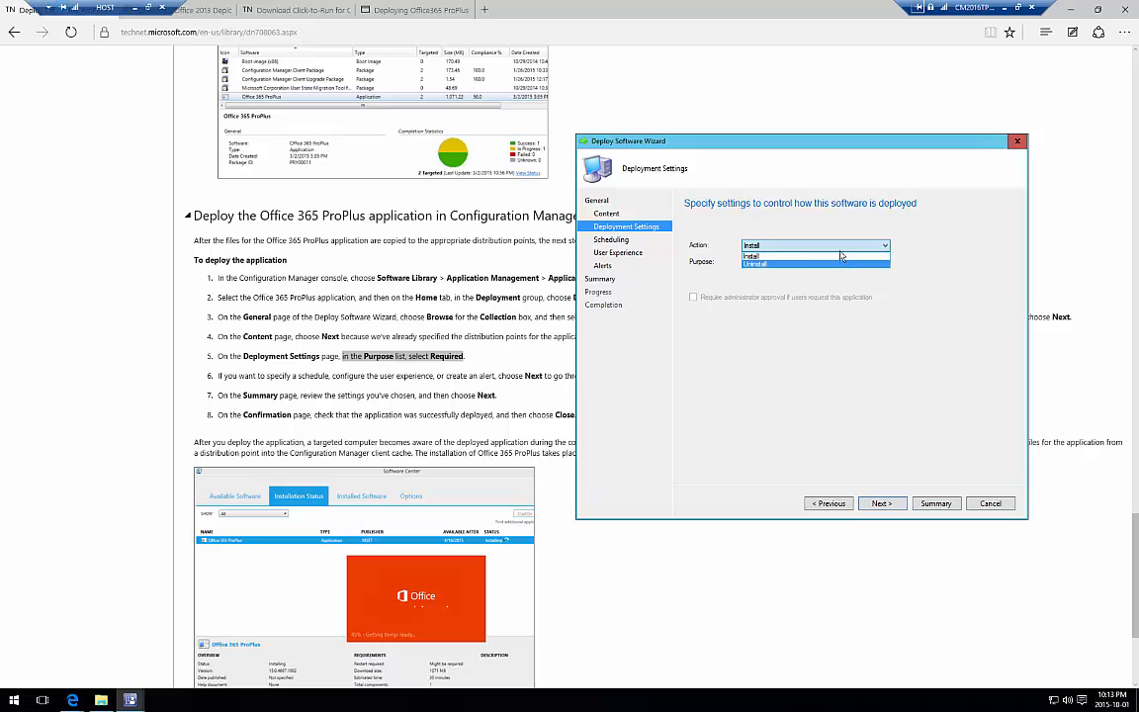
pyautogui.click(879, 256)
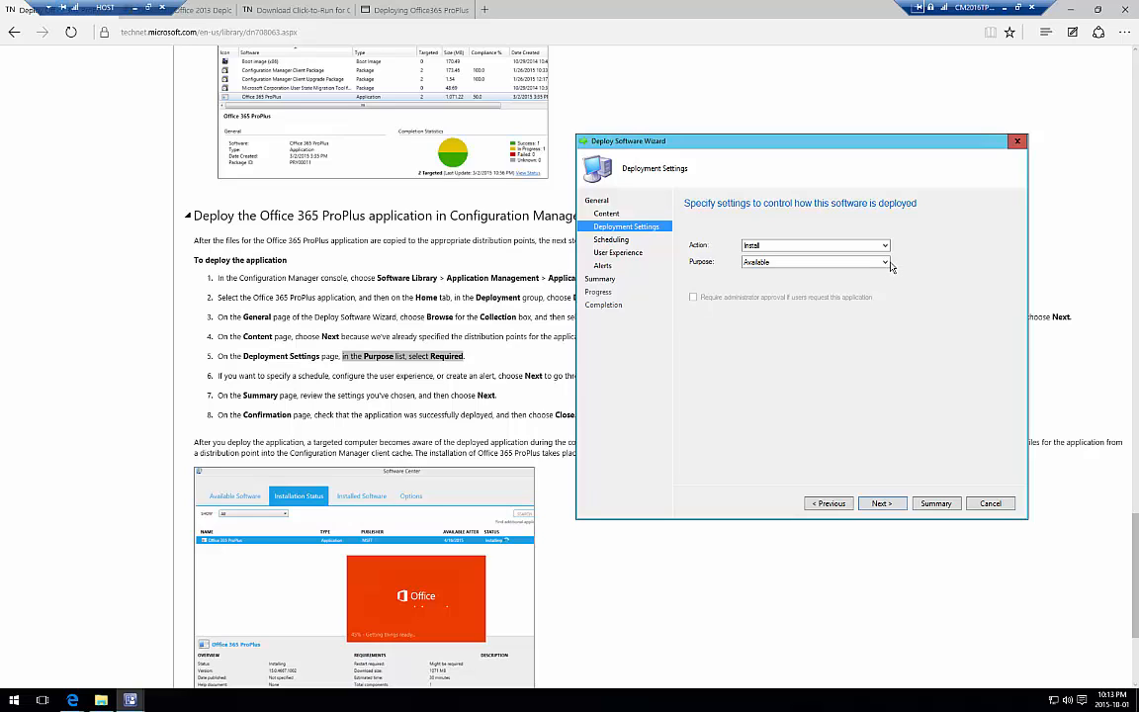
pyautogui.click(887, 263)
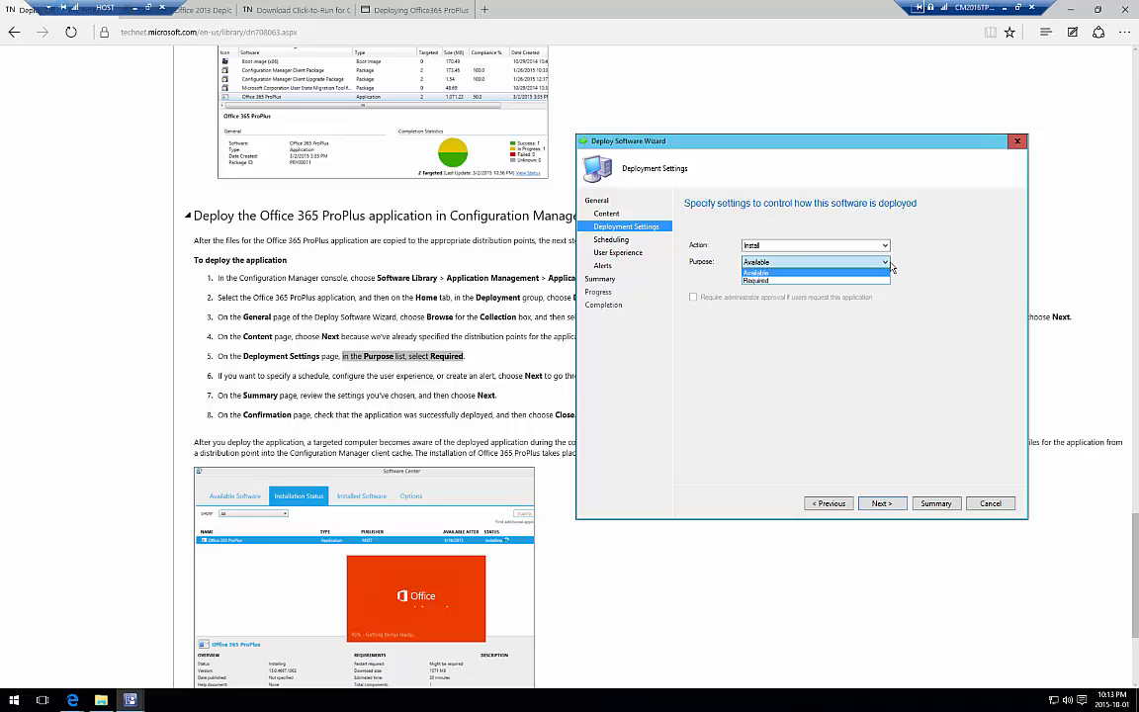
pyautogui.click(892, 266)
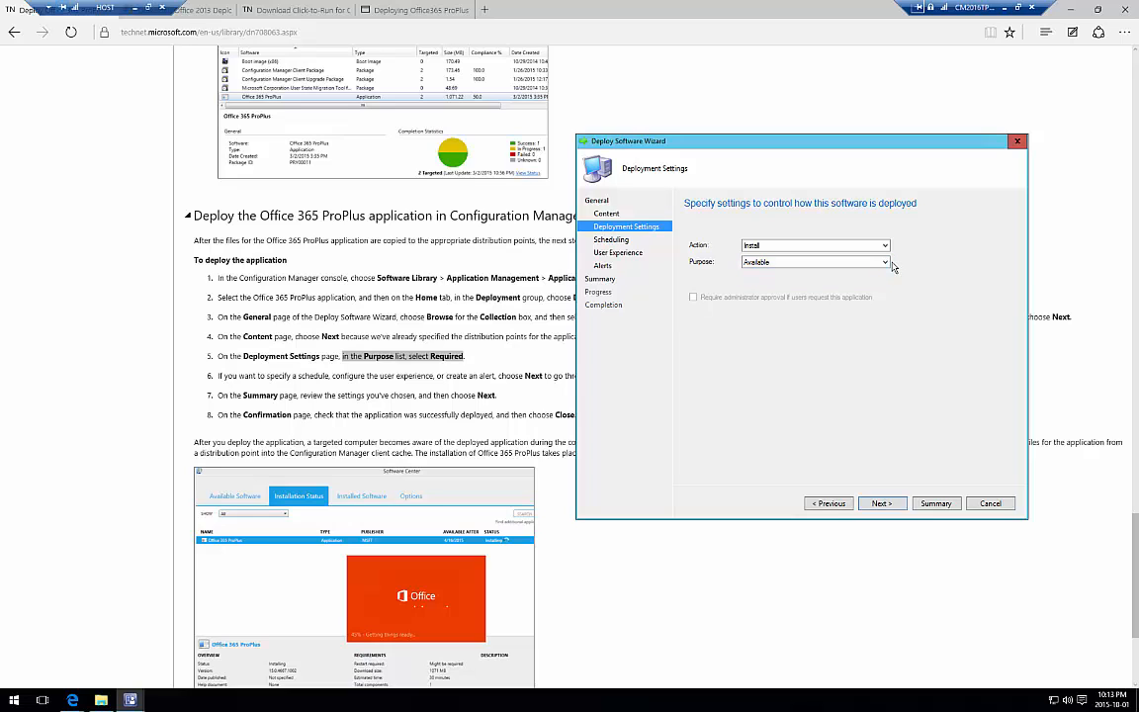
pyautogui.click(881, 504)
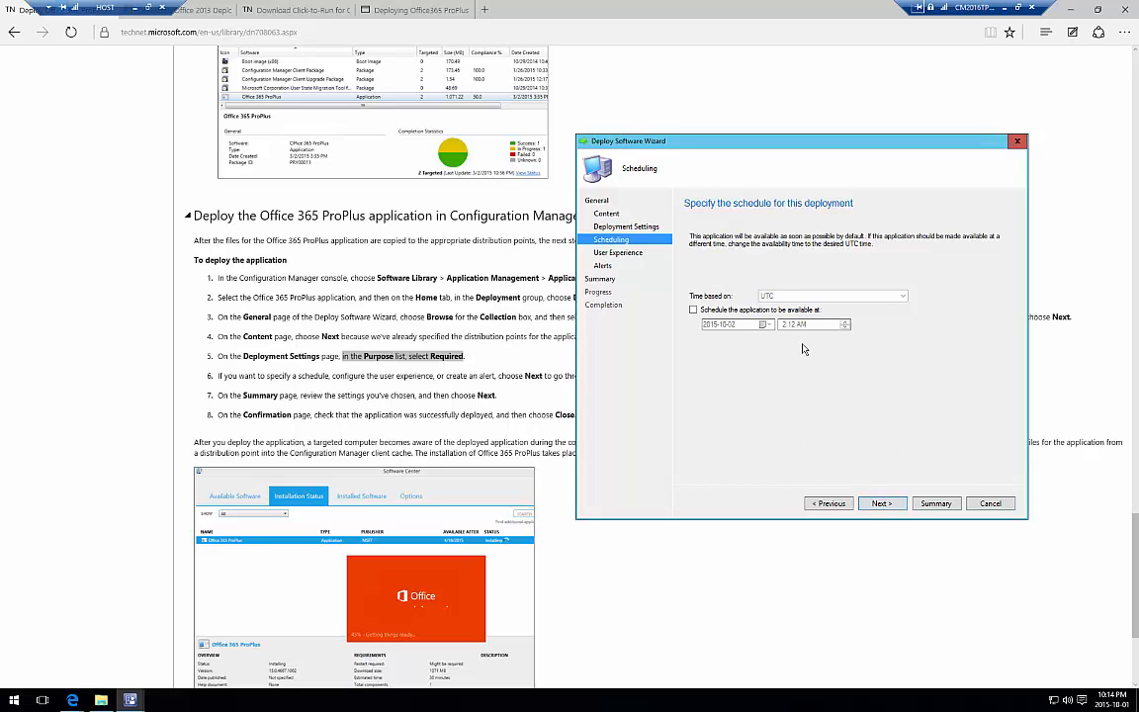
pyautogui.click(885, 505)
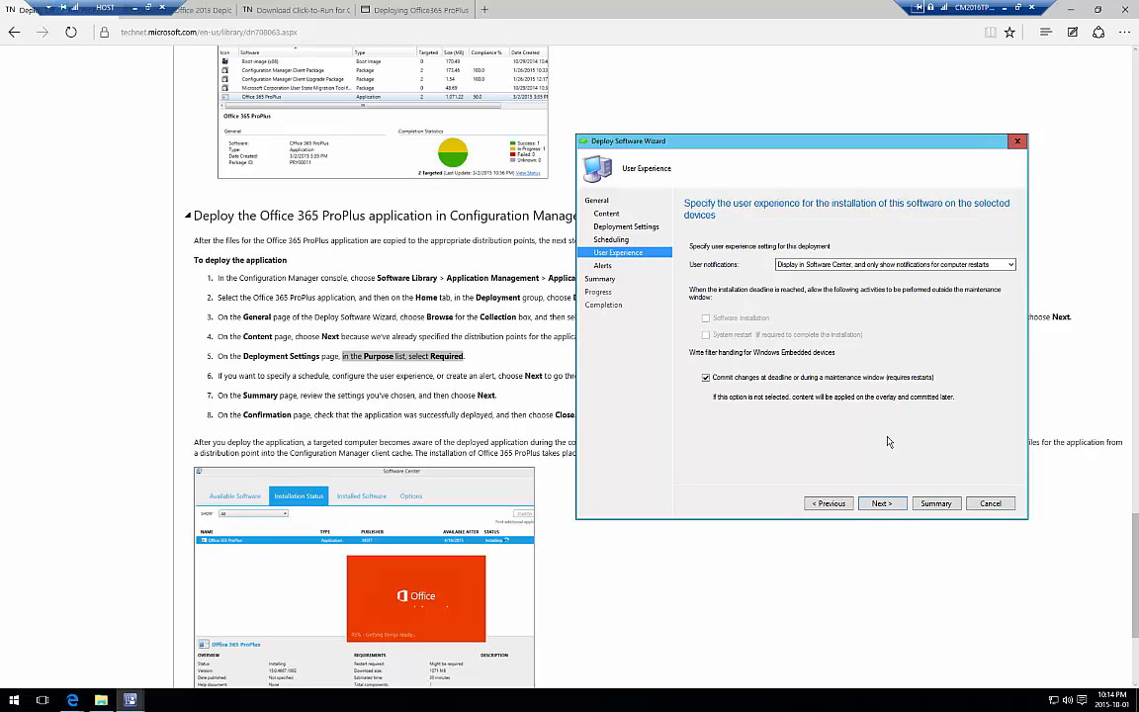
# Set user notifications to "Display in Software Center and show all notifications" and accept the default alert options.
pyautogui.click(880, 265)
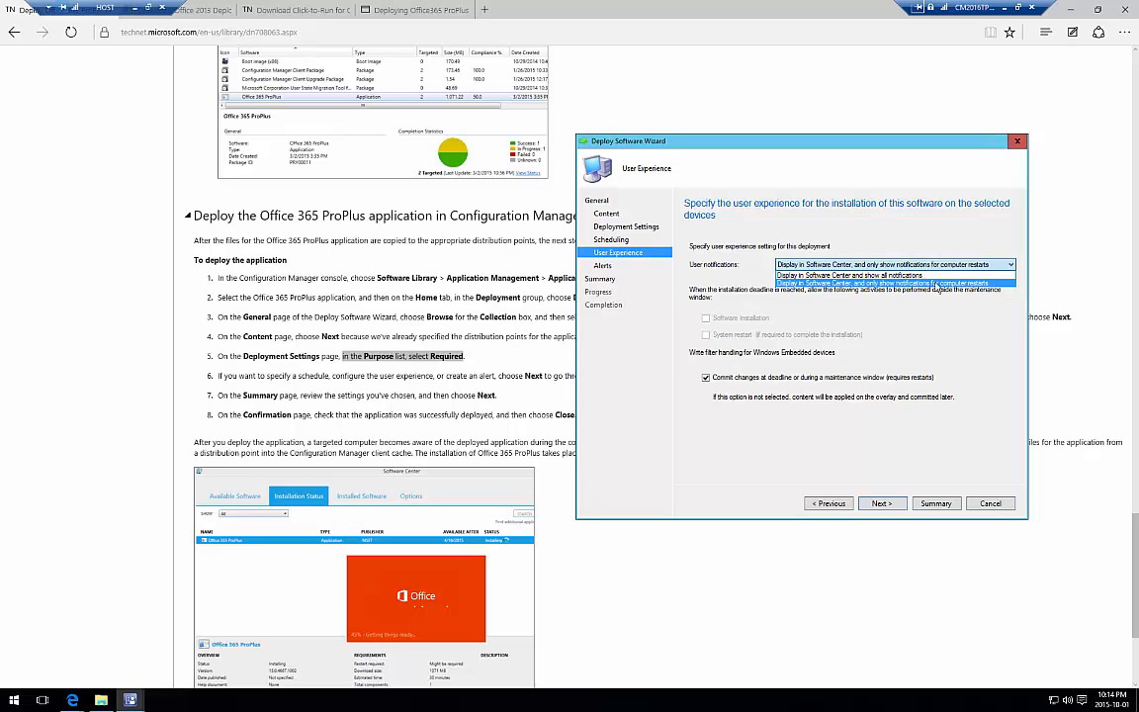
pyautogui.click(881, 276)
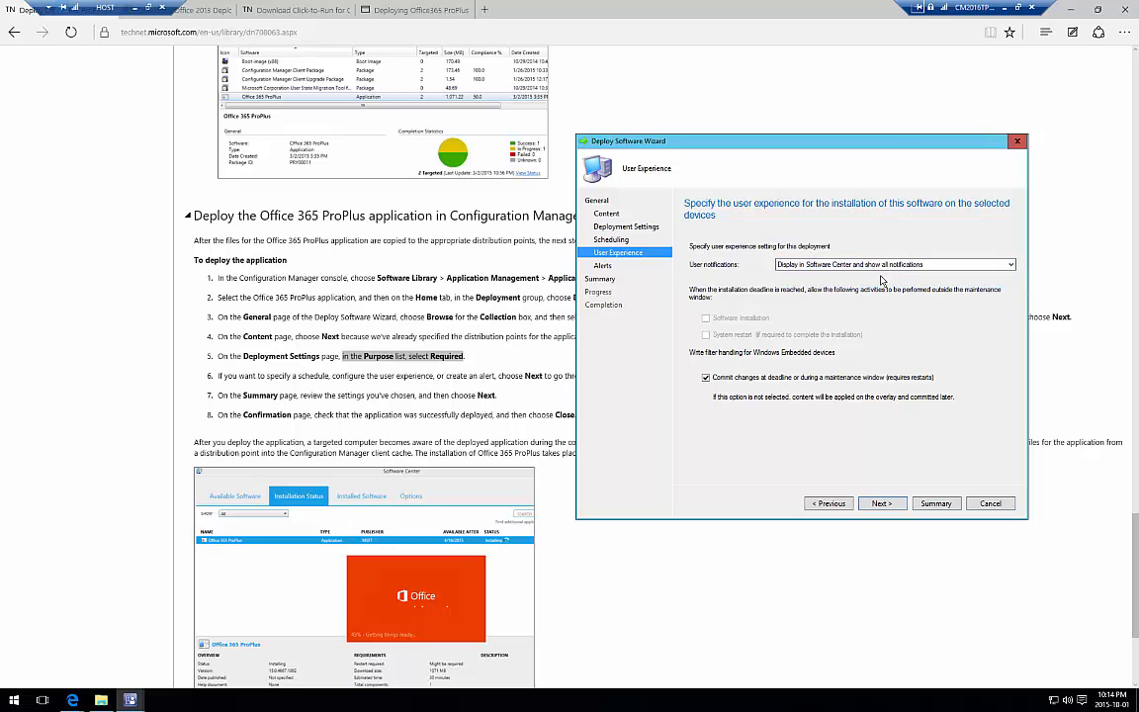
pyautogui.moveTo(935, 146); pyautogui.dragTo(953, 144)
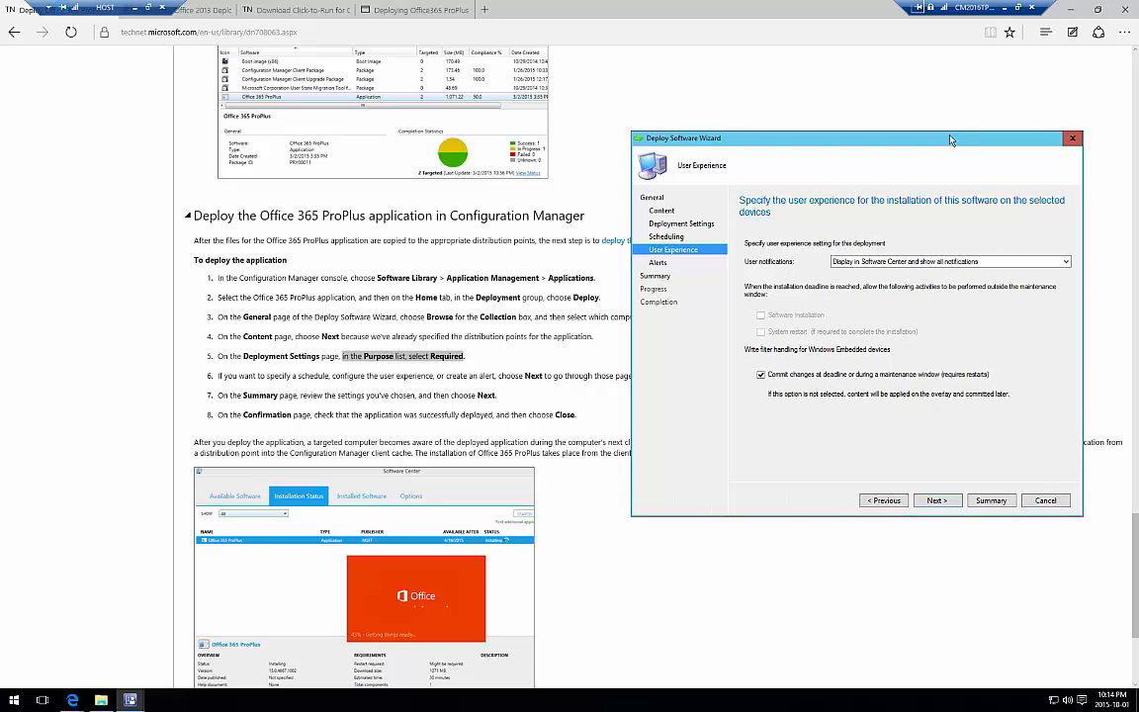
pyautogui.click(937, 500)
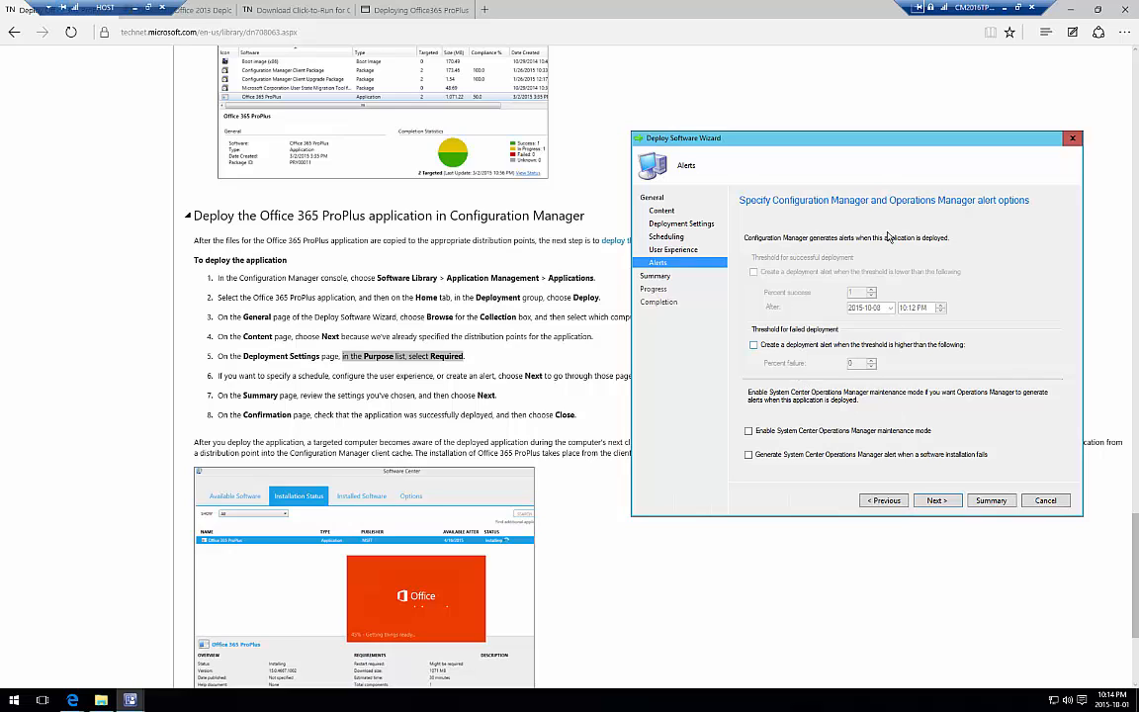
pyautogui.click(936, 500)
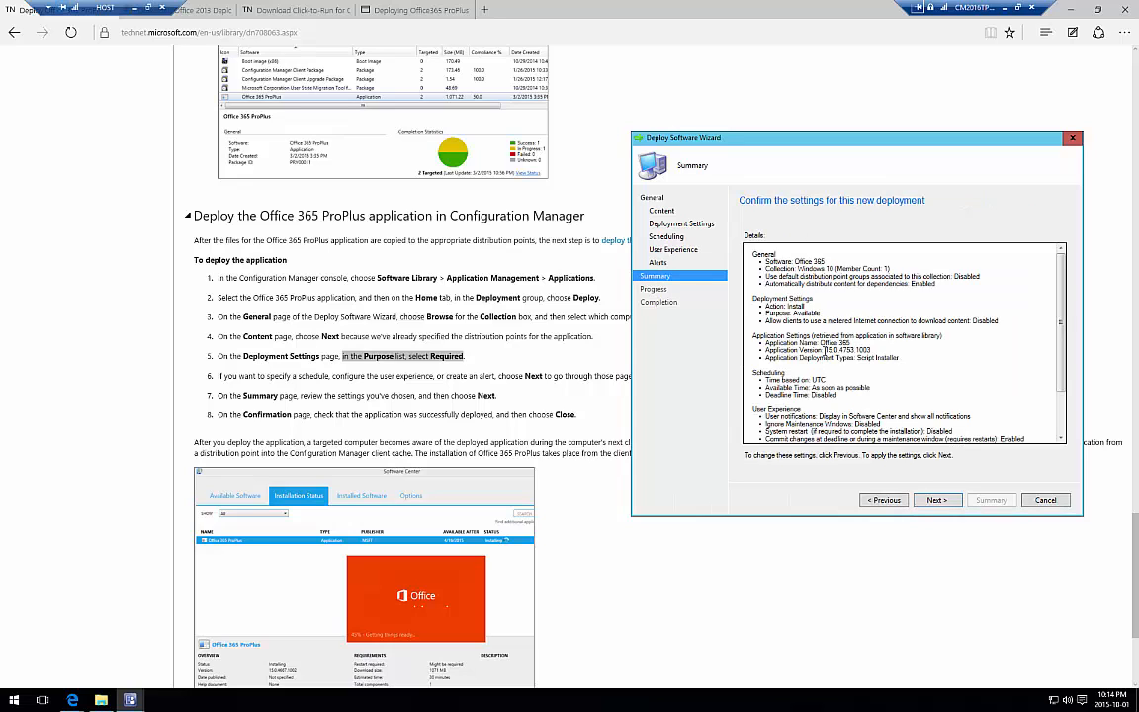
# Review the deployment summary's application, collection, action and purpose settings, apply the deployment and close the wizard.
pyautogui.moveTo(812, 335); pyautogui.dragTo(899, 358)
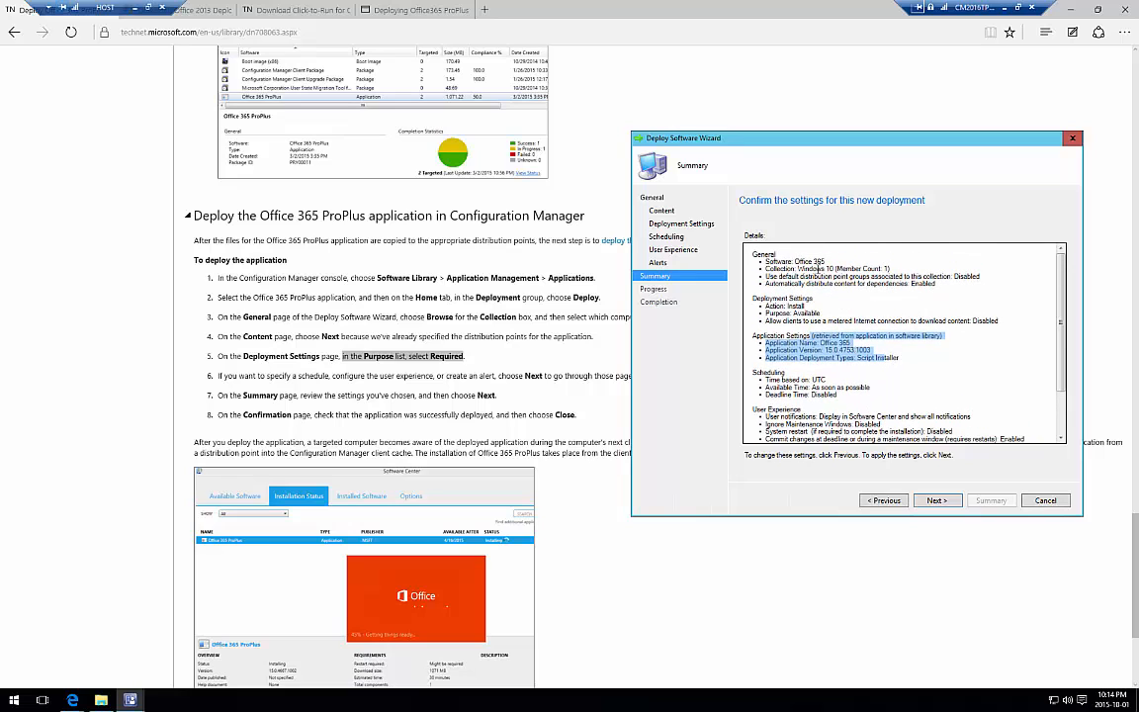
pyautogui.moveTo(785, 269); pyautogui.dragTo(890, 269)
pyautogui.scroll(-1, 858, 379)
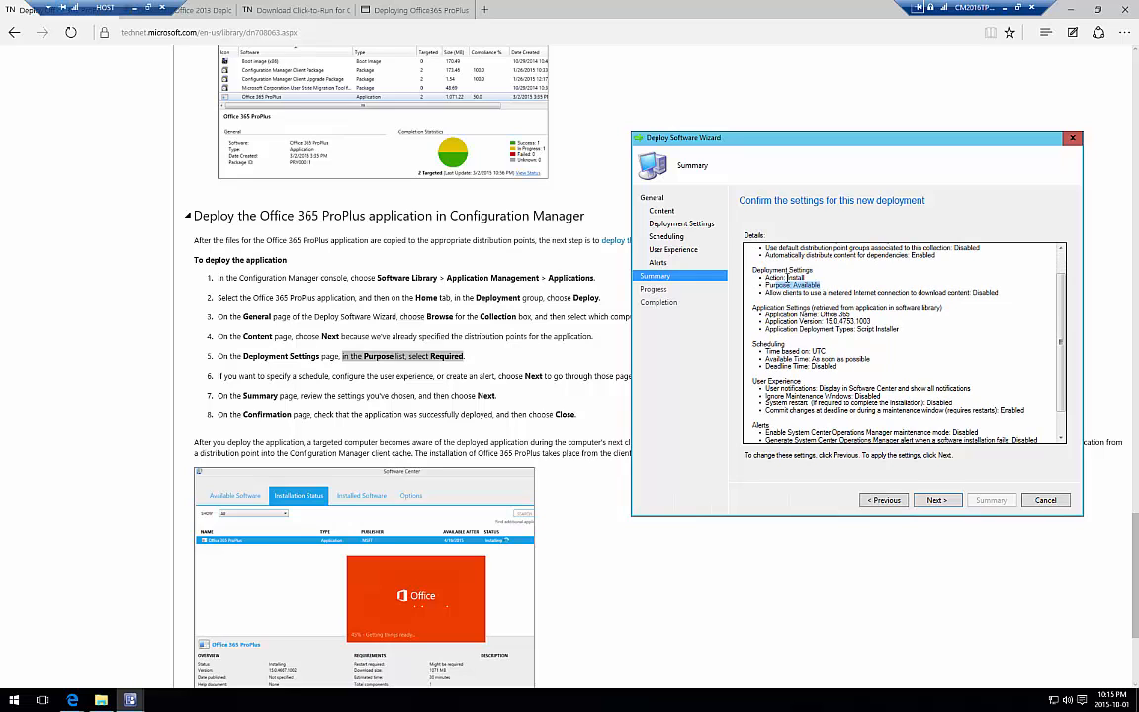
pyautogui.moveTo(783, 278); pyautogui.dragTo(809, 278)
pyautogui.scroll(-1, 797, 381)
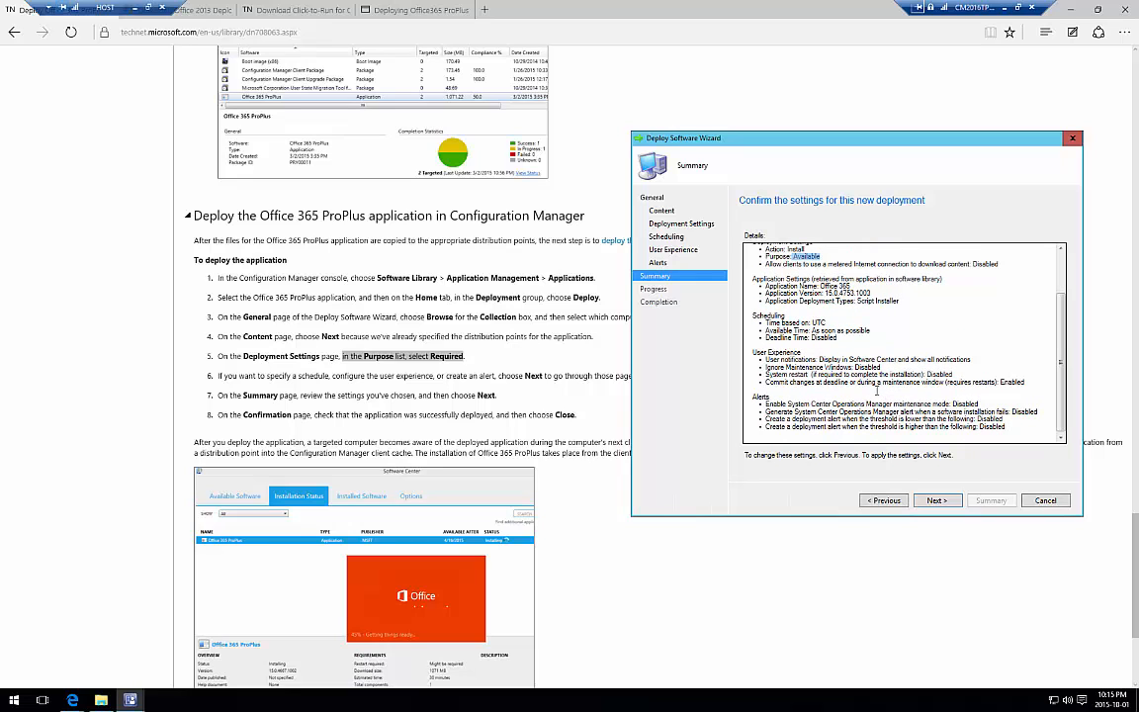
pyautogui.click(933, 501)
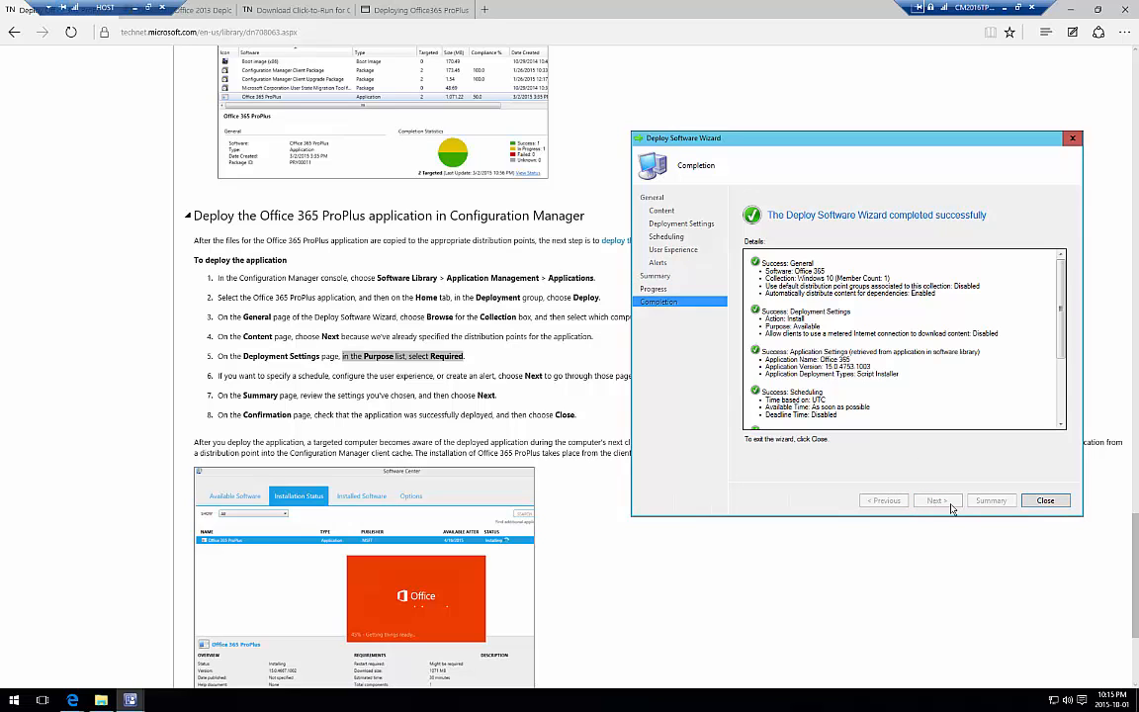
pyautogui.click(1045, 500)
# Read the article's confirmation instruction and its Software Center example down to the end of the deployment section.
pyautogui.scroll(-1, 444, 396)
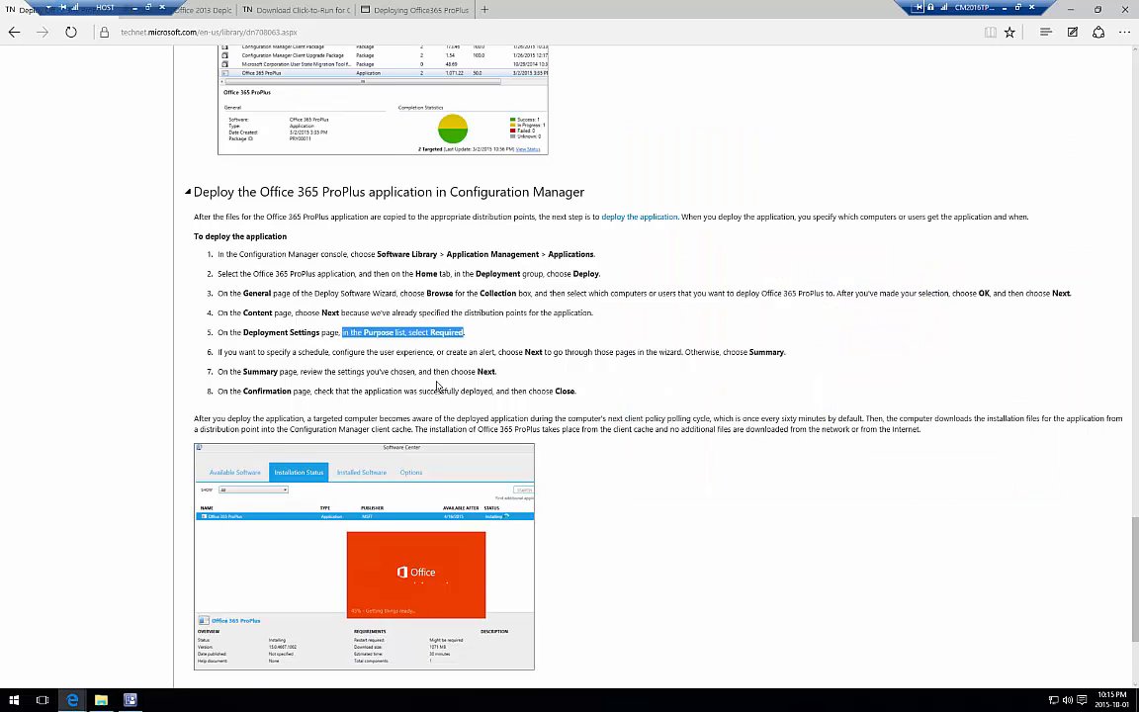
pyautogui.moveTo(218, 391); pyautogui.dragTo(577, 392)
pyautogui.scroll(-1, 585, 395)
pyautogui.scroll(-3, 586, 395)
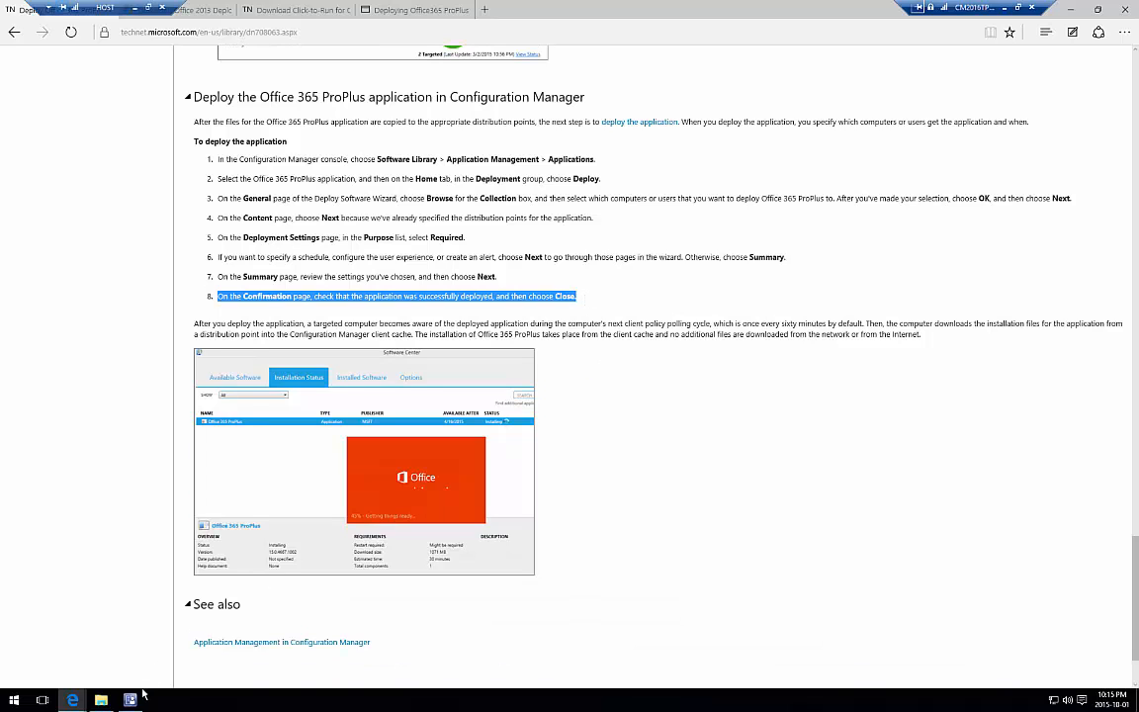
# Return to the Configuration Manager console, enlarge Office 365's details area and check its deployment types and its Windows 10 deployment.
pyautogui.click(129, 700)
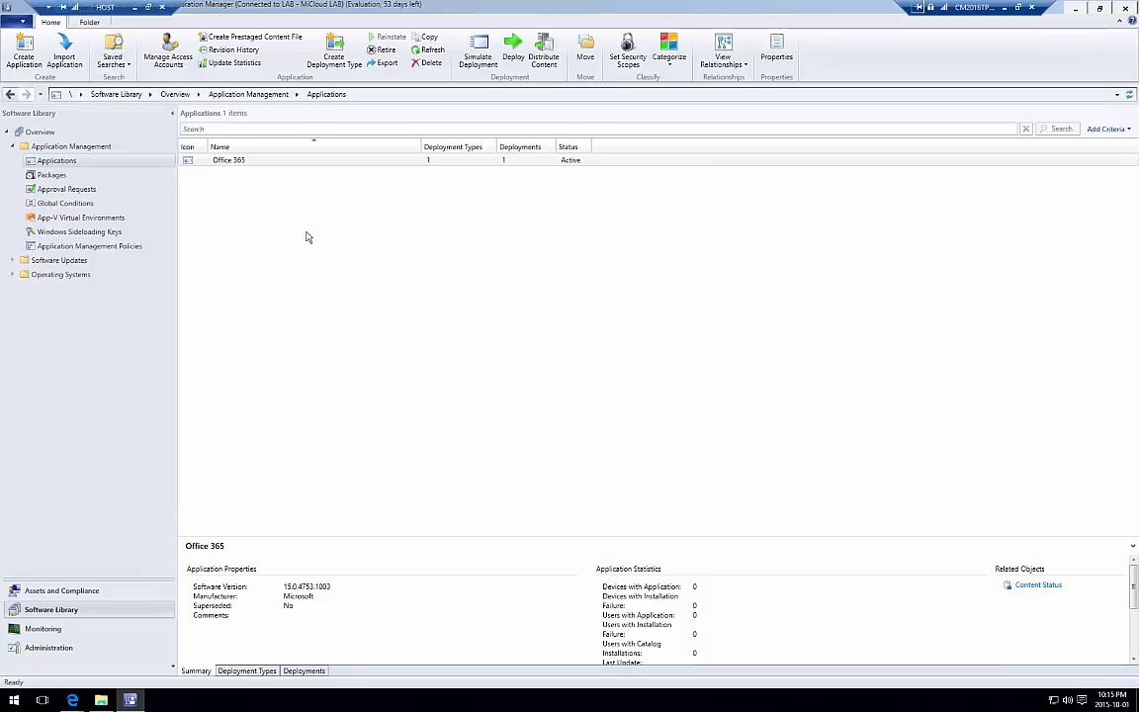
pyautogui.moveTo(364, 539); pyautogui.dragTo(358, 450)
pyautogui.click(248, 671)
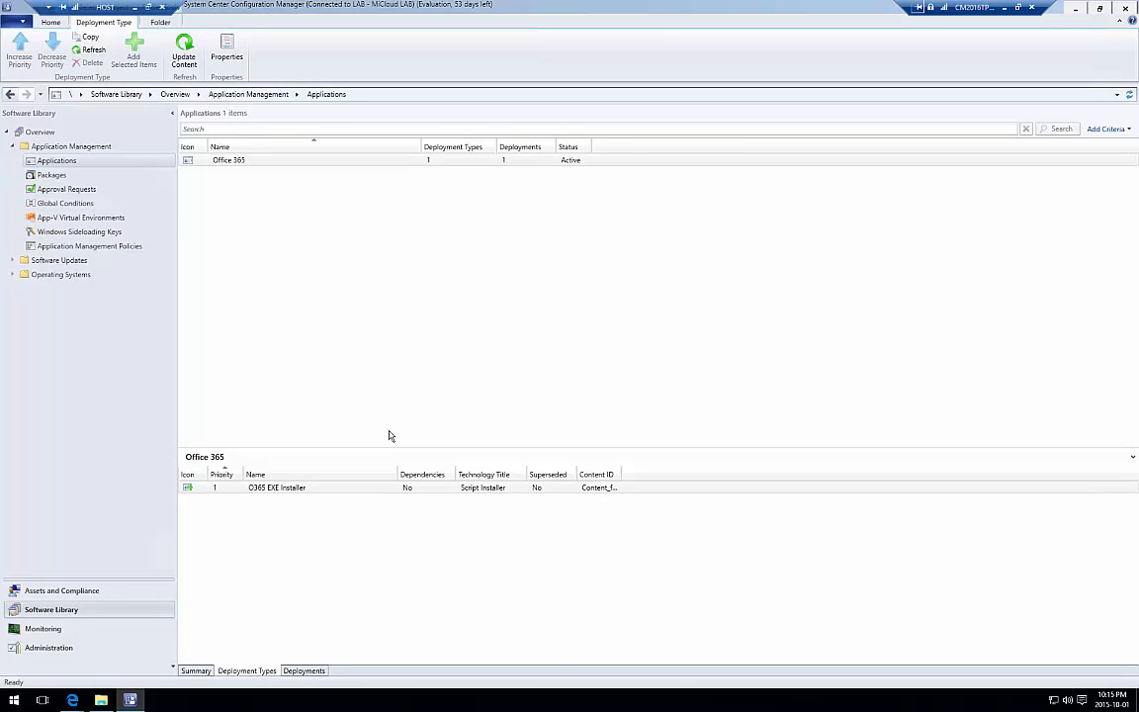
pyautogui.click(304, 670)
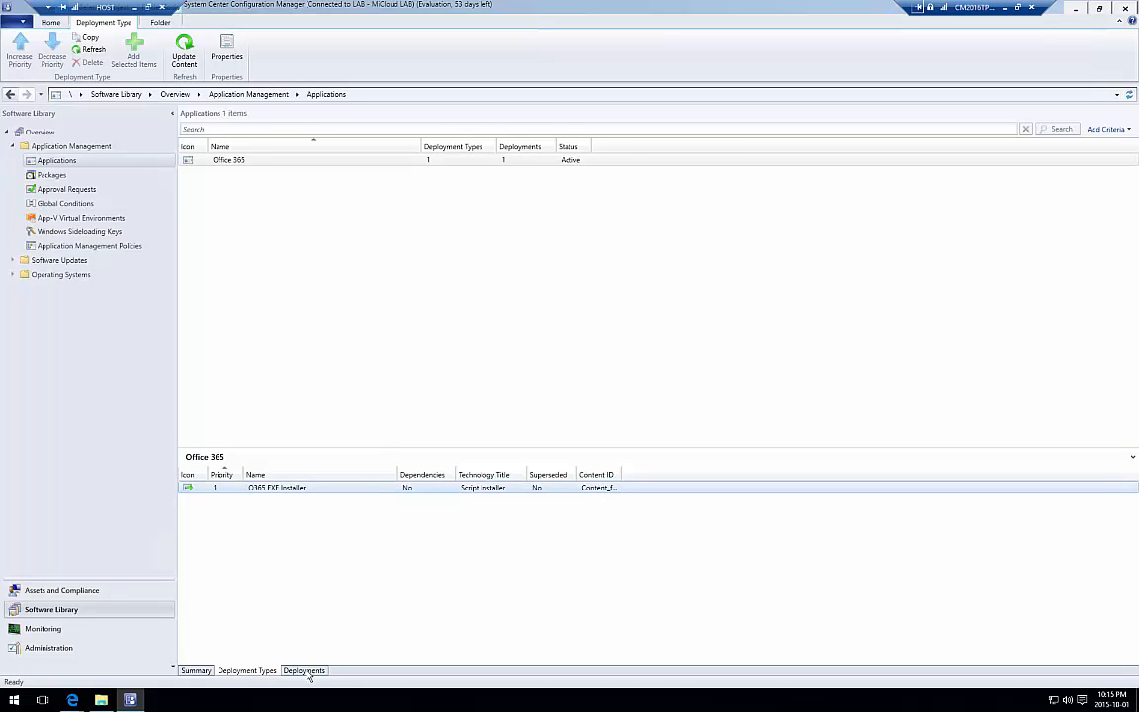
pyautogui.click(326, 489)
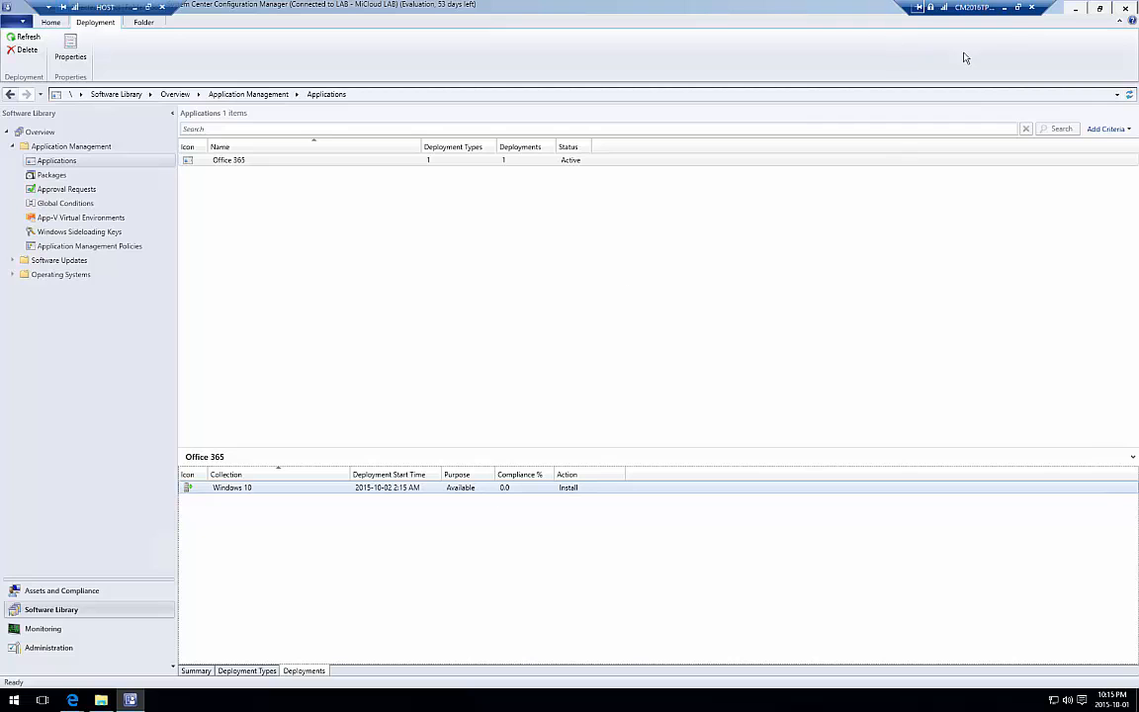
# Minimize the CM2016TP3 remote session and switch to the Windows 10 machine showing Software Center.
pyautogui.click(1005, 8)
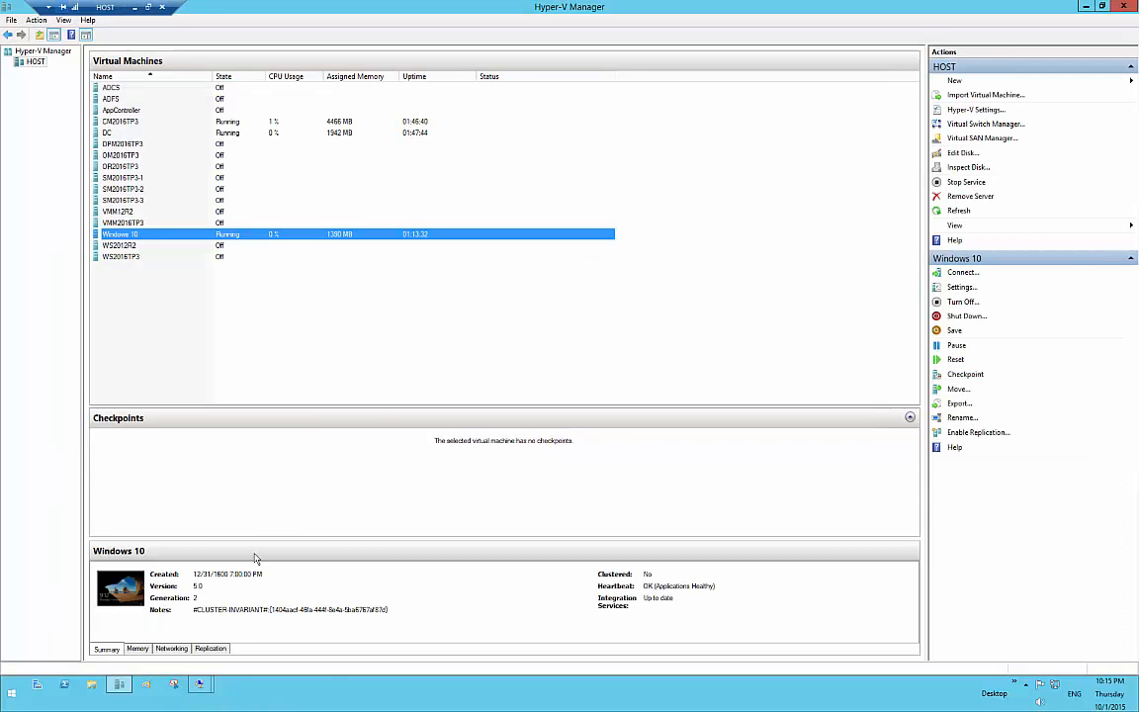
pyautogui.click(209, 680)
pyautogui.click(267, 646)
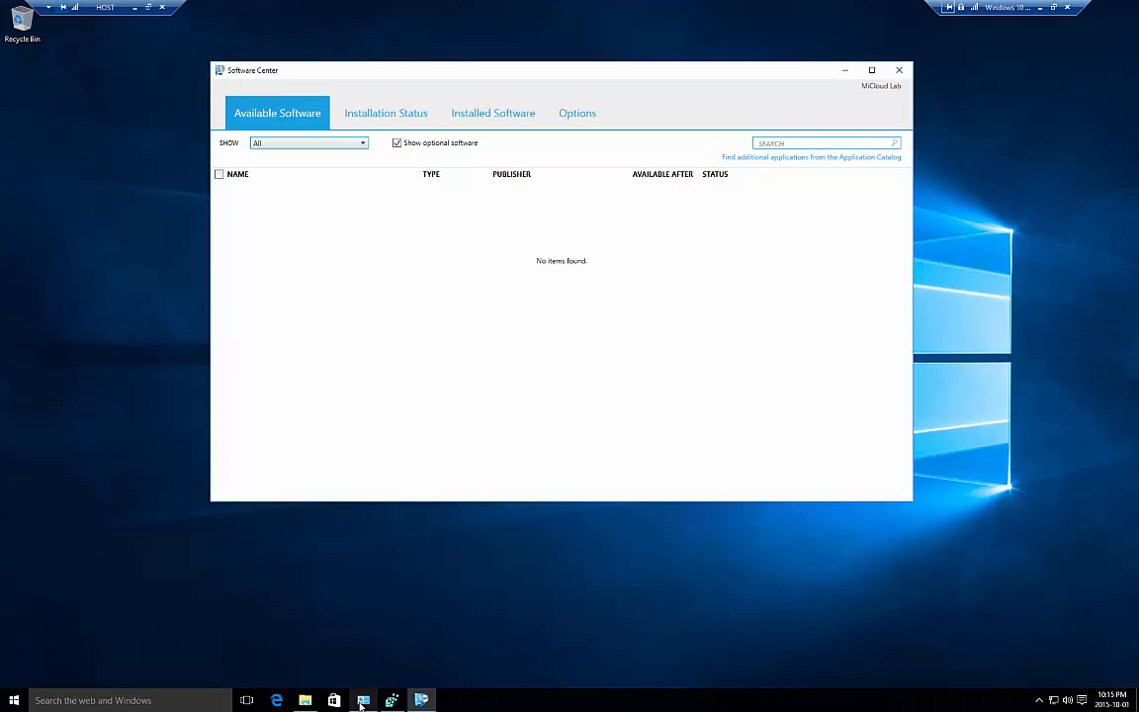
# Open the Configuration Manager client properties from Control Panel's System and Security category and show the client actions.
pyautogui.moveTo(362, 703)
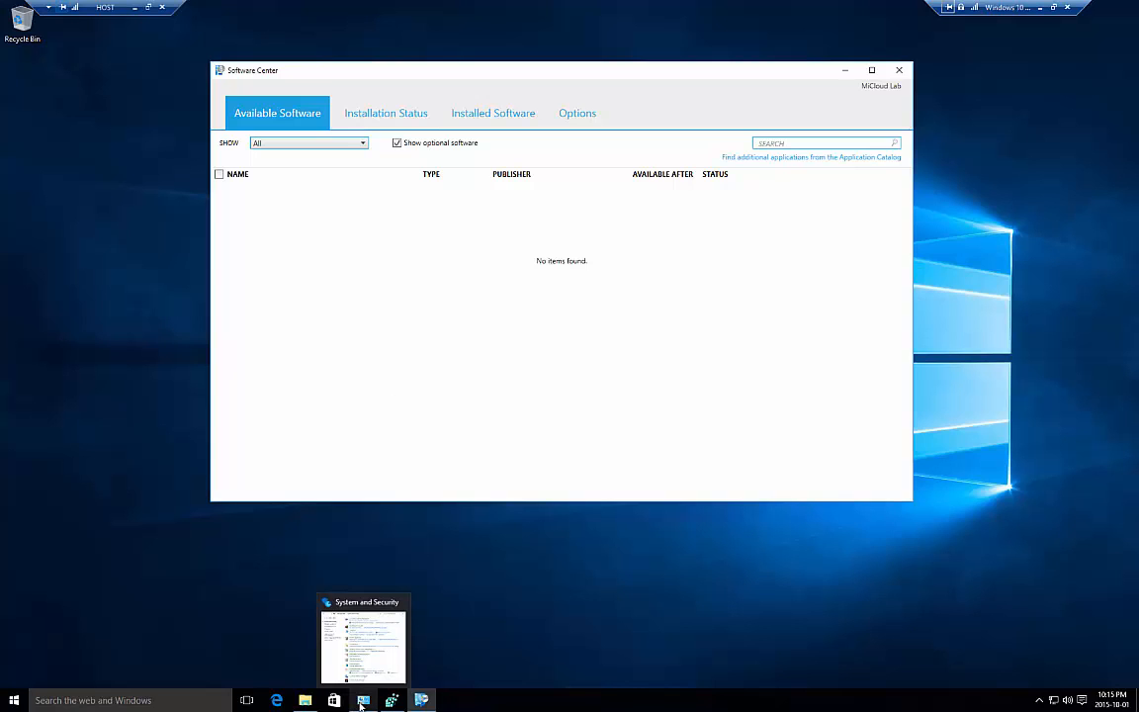
pyautogui.click(362, 702)
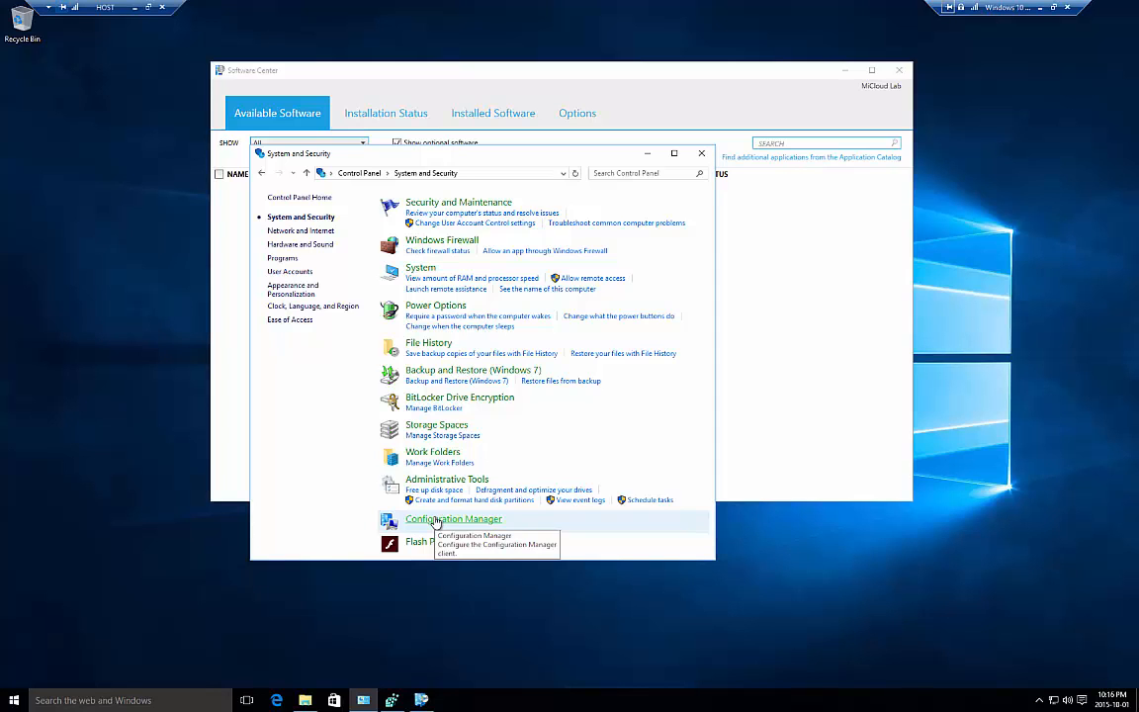
pyautogui.click(359, 173)
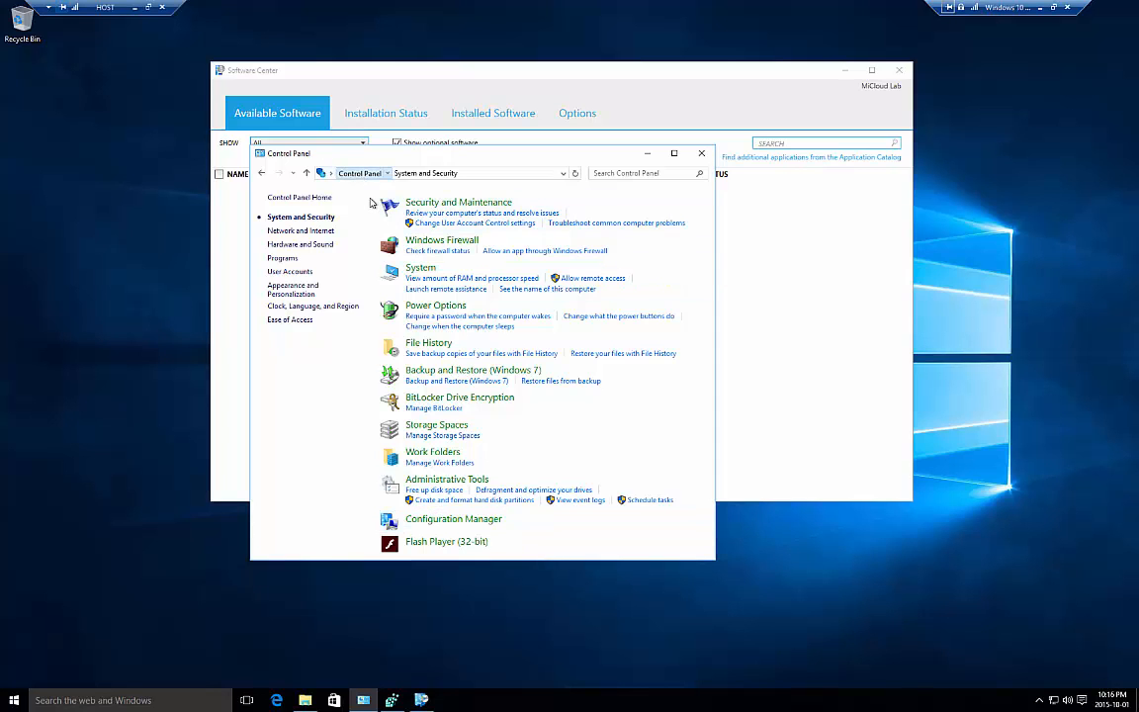
pyautogui.click(369, 234)
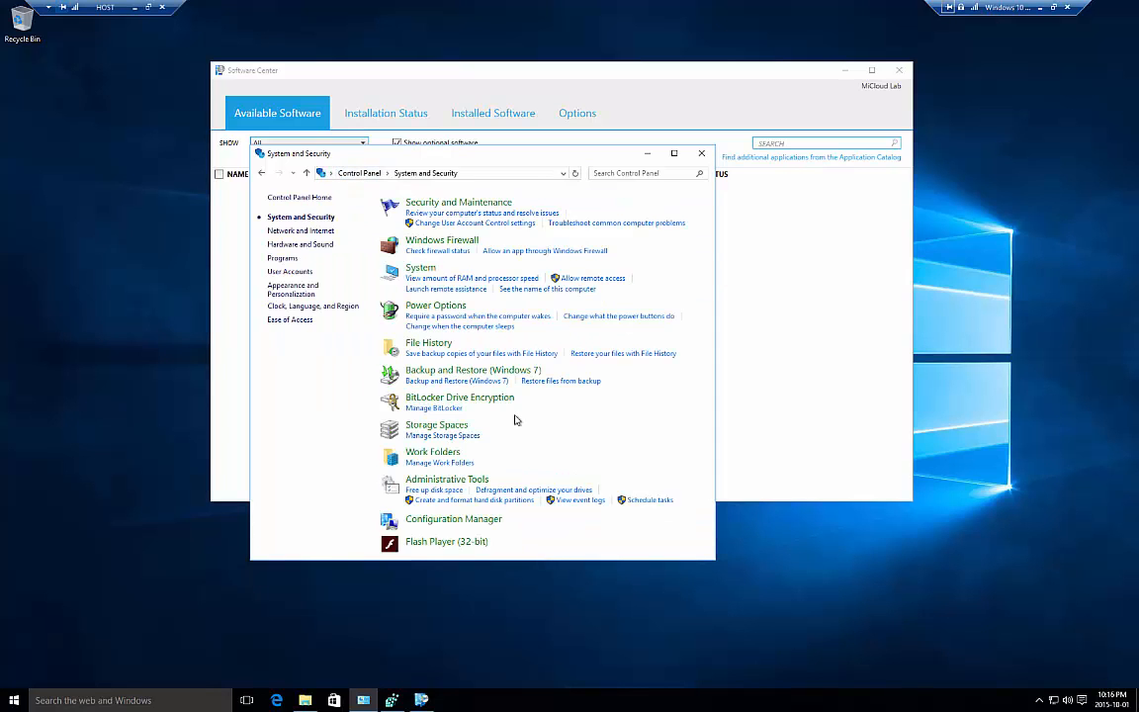
pyautogui.click(461, 524)
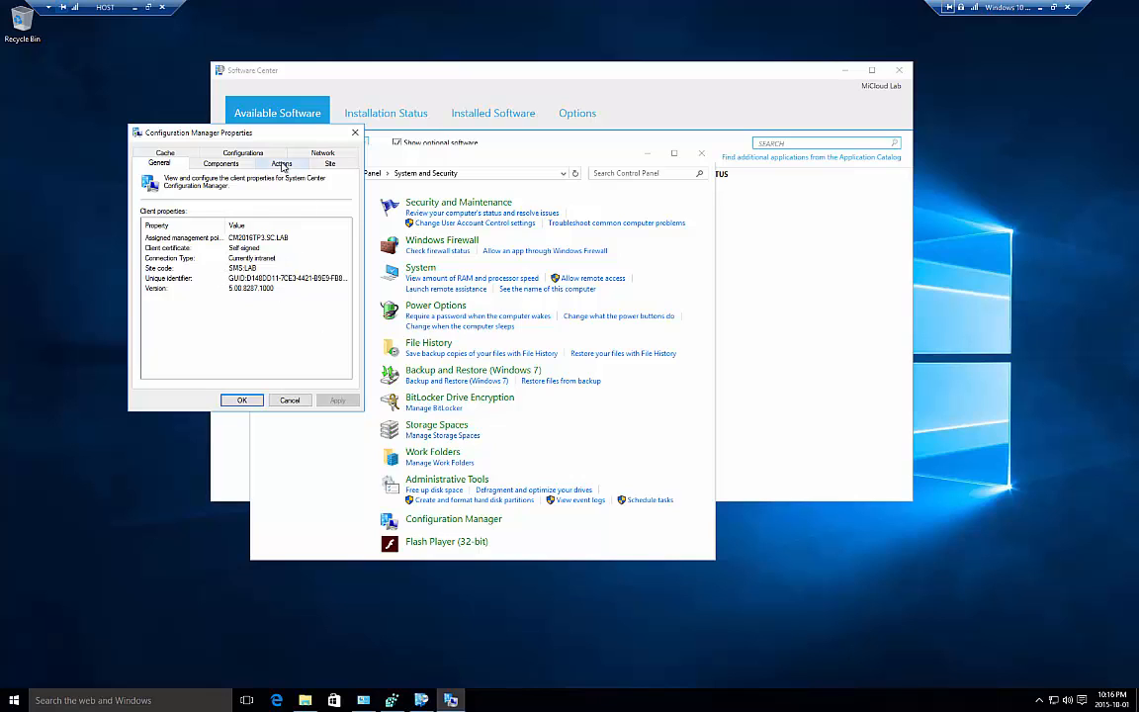
pyautogui.click(283, 164)
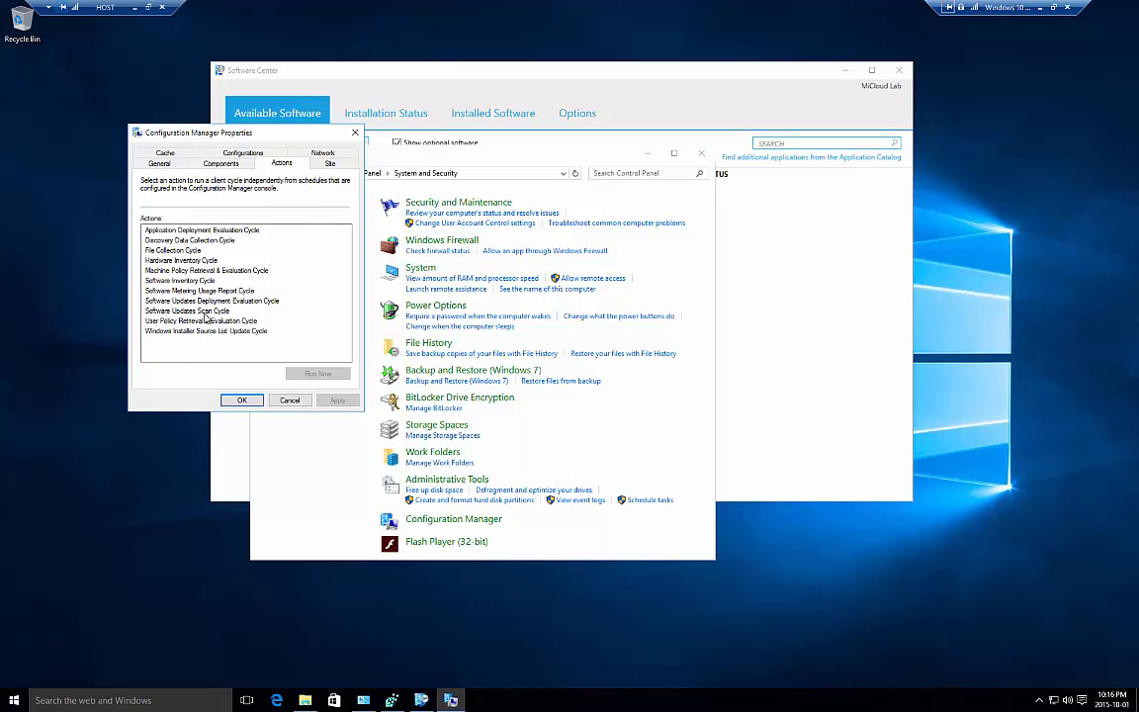
# Run the Machine Policy and User Policy Retrieval & Evaluation Cycles, close the client properties and minimize Control Panel to reveal Software Center.
pyautogui.click(218, 270)
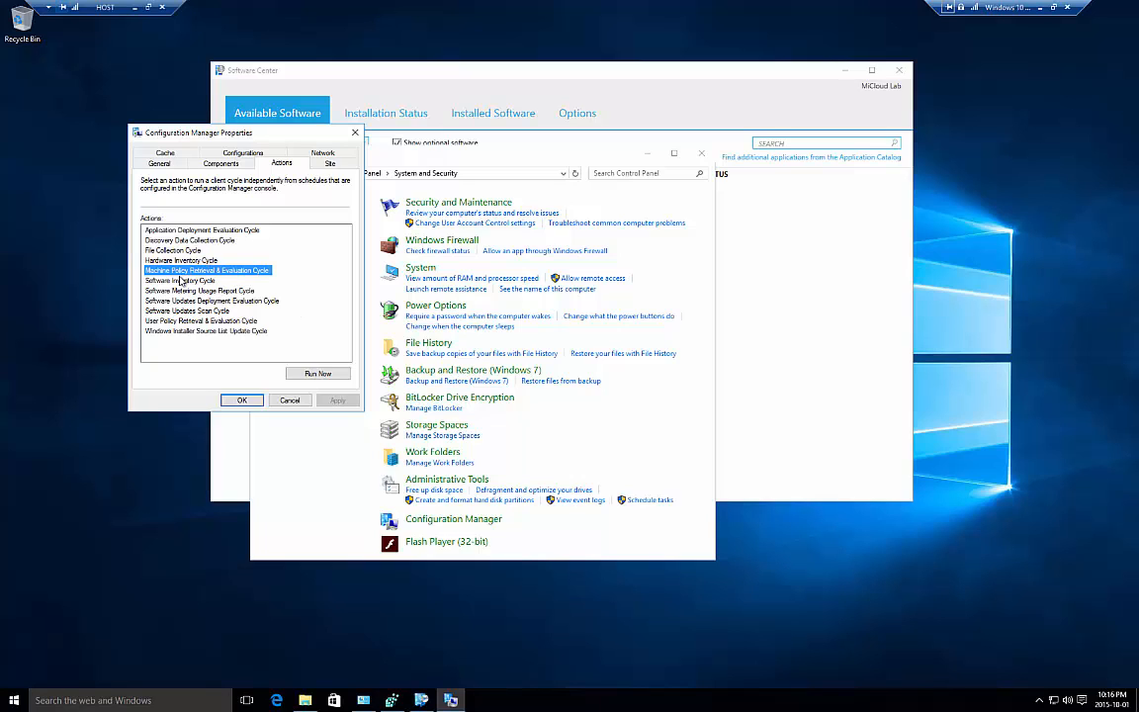
pyautogui.click(302, 373)
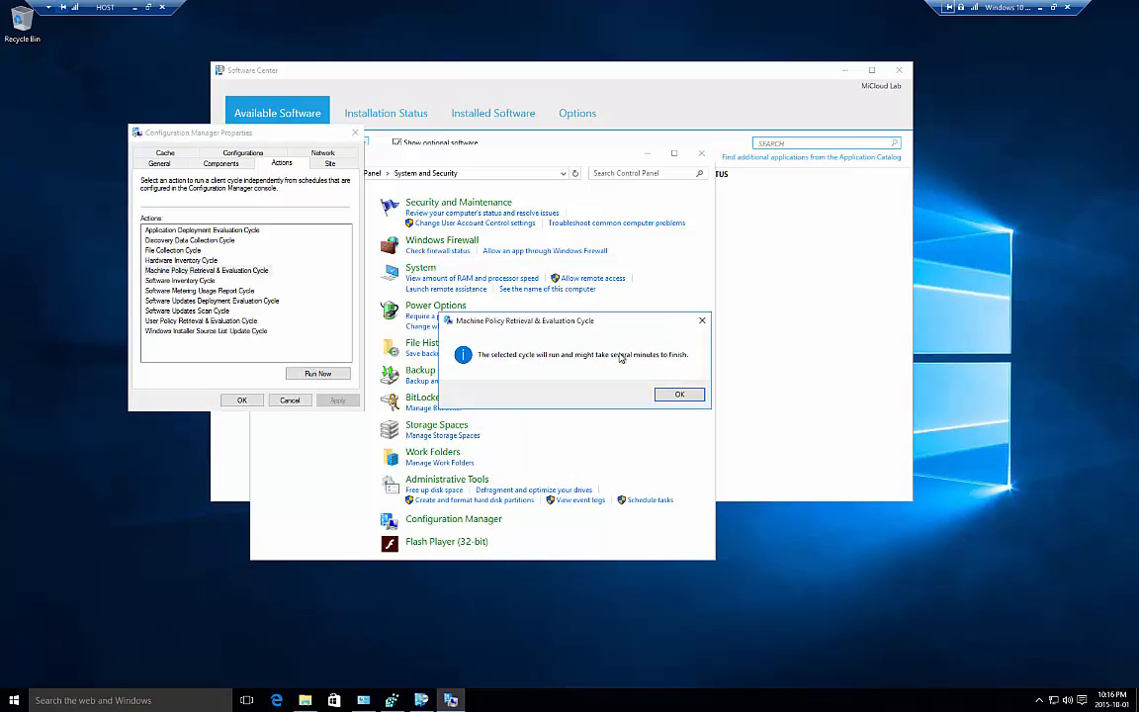
pyautogui.click(612, 356)
pyautogui.click(201, 320)
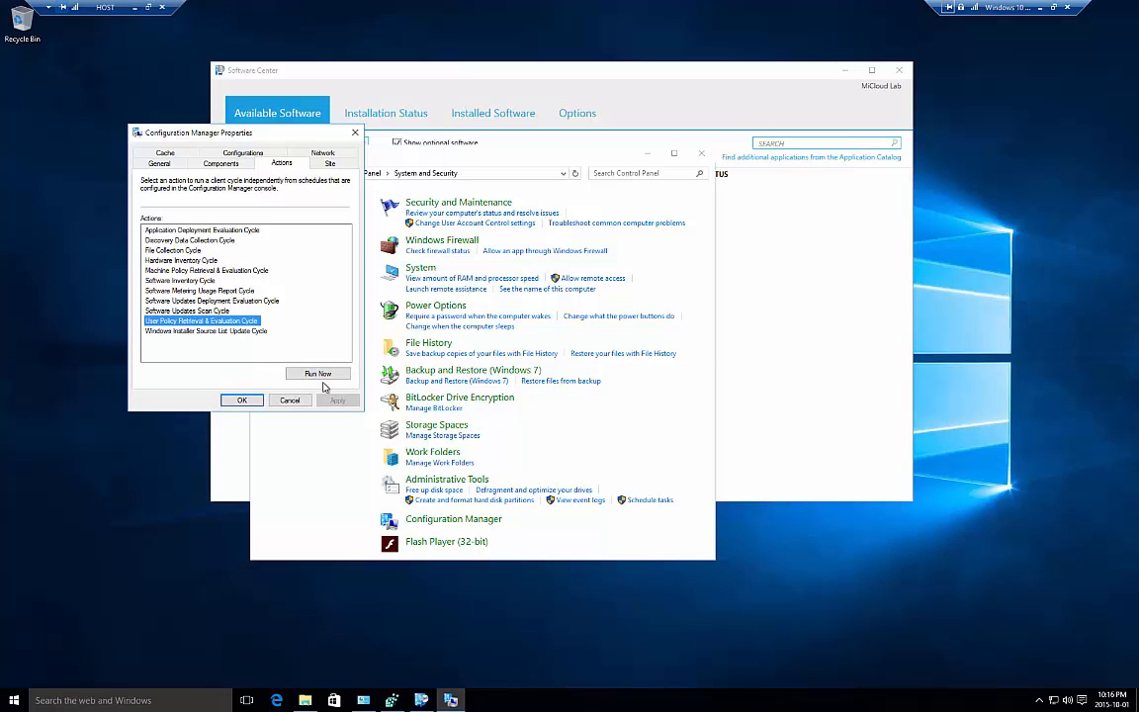
pyautogui.click(307, 373)
pyautogui.click(679, 395)
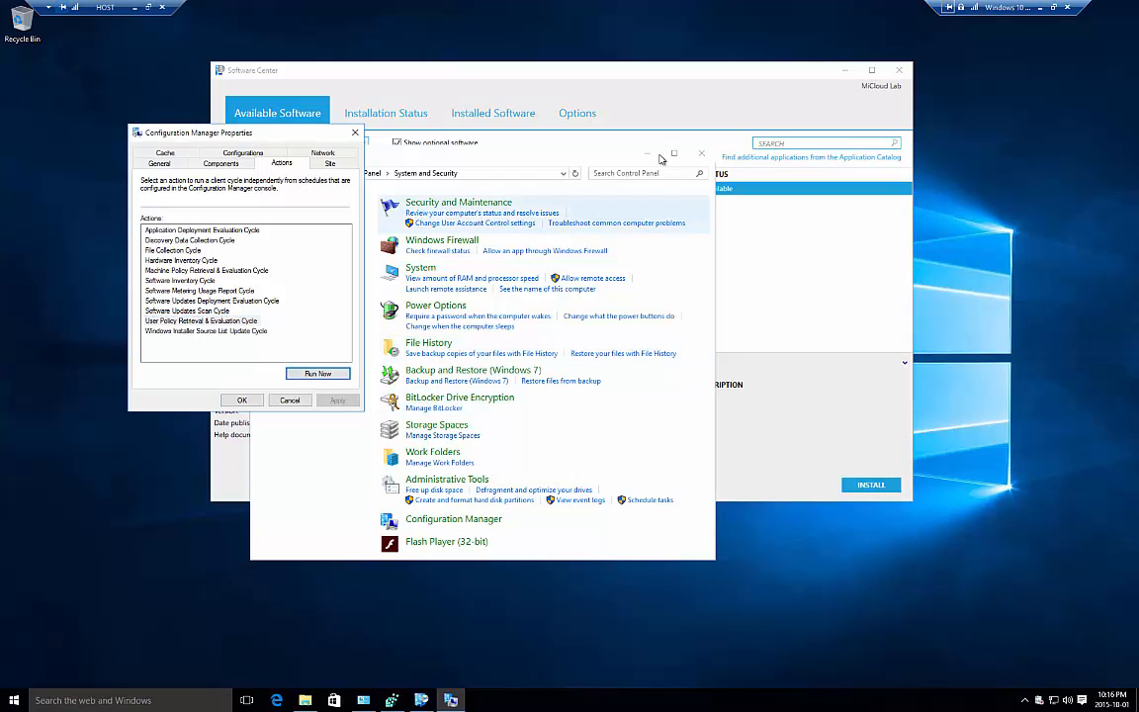
pyautogui.click(356, 134)
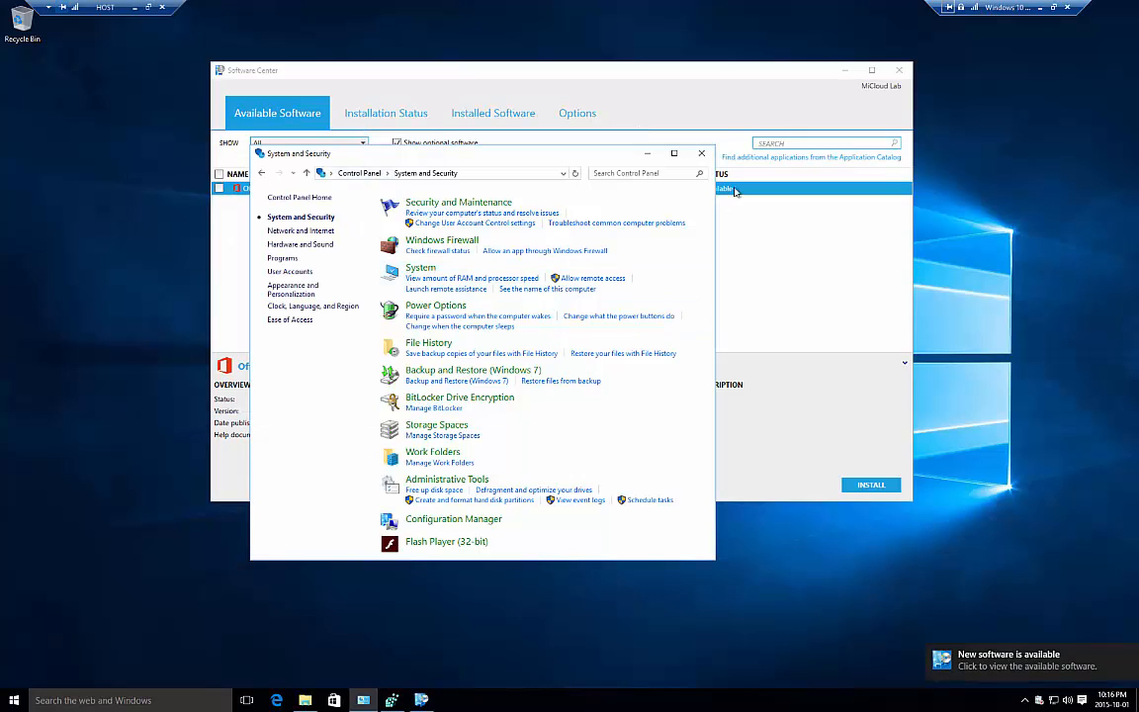
pyautogui.click(647, 155)
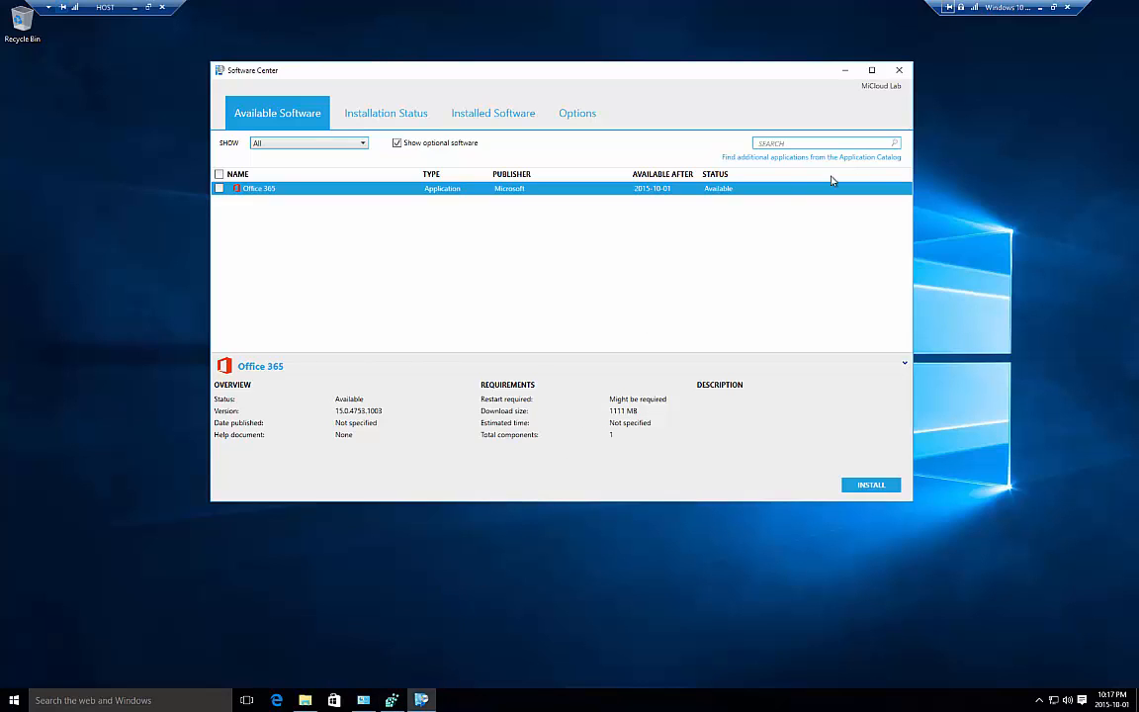
# Switch to the CM2016TP3 session and find the Detection Rule instructions in the Office 365 ProPlus deployment article in Edge.
pyautogui.click(1039, 7)
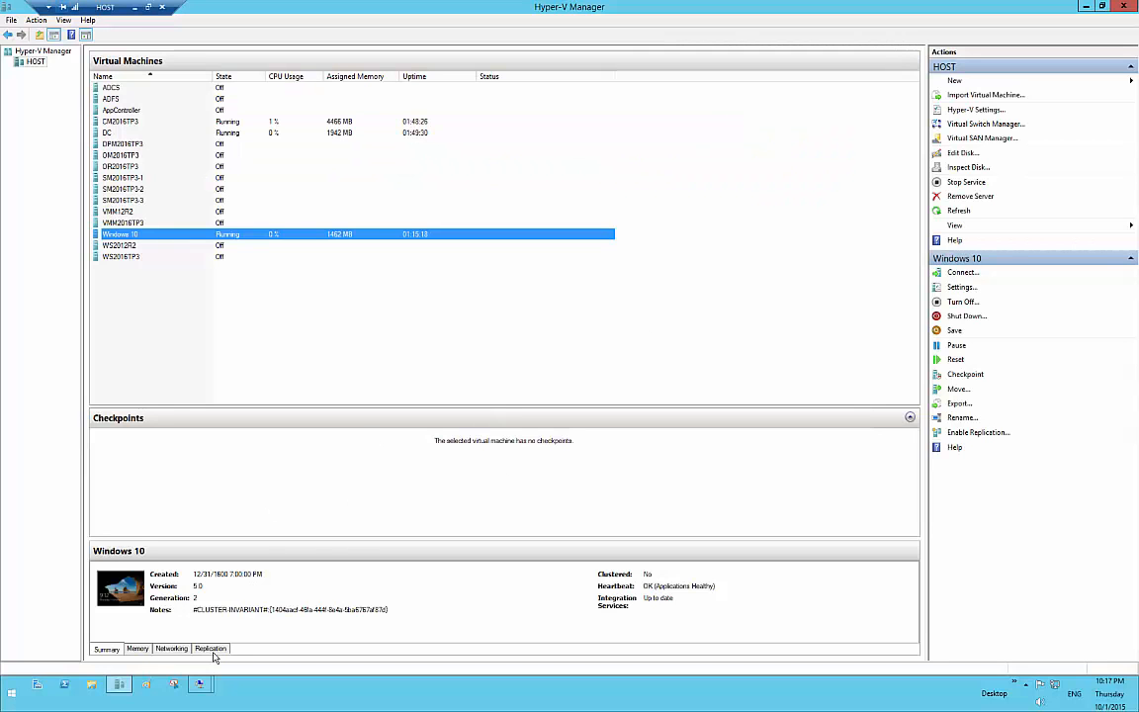
pyautogui.moveTo(168, 686)
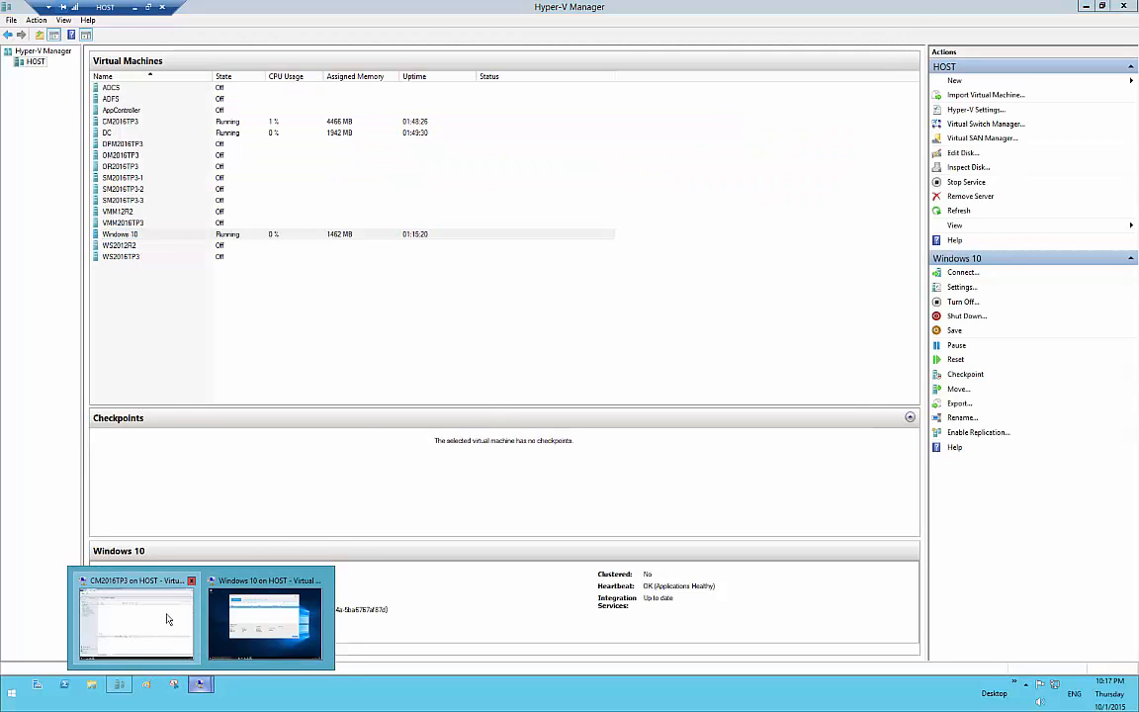
pyautogui.click(168, 618)
pyautogui.click(69, 700)
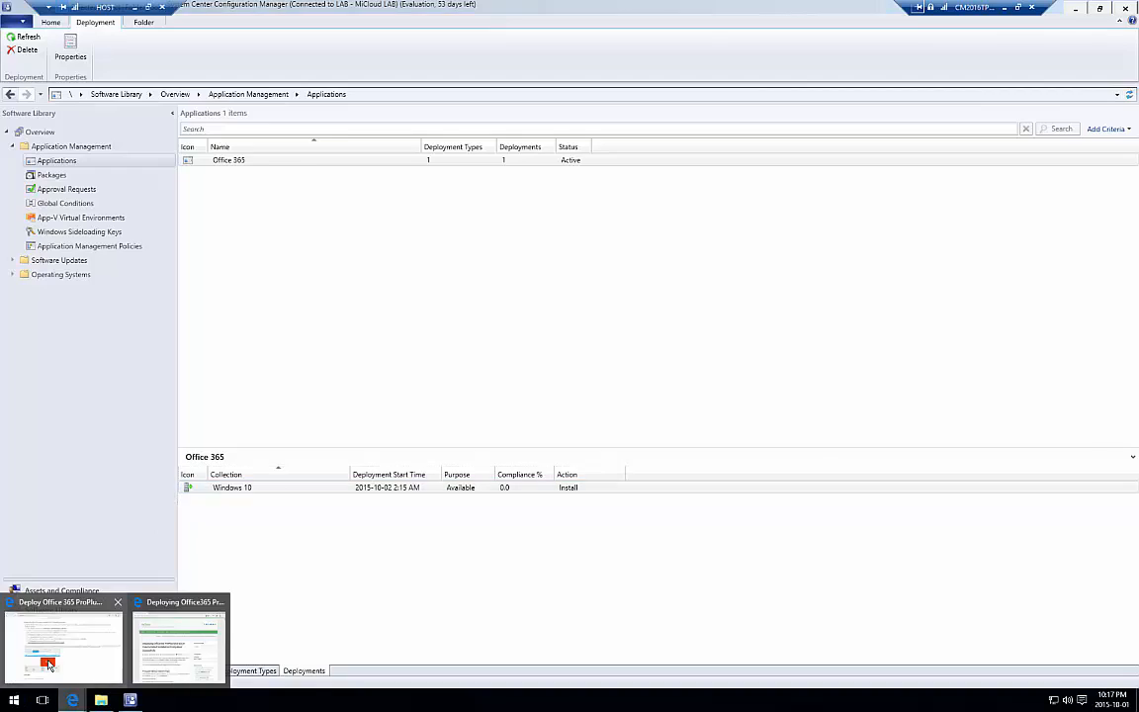
pyautogui.click(47, 664)
pyautogui.scroll(5, 284, 318)
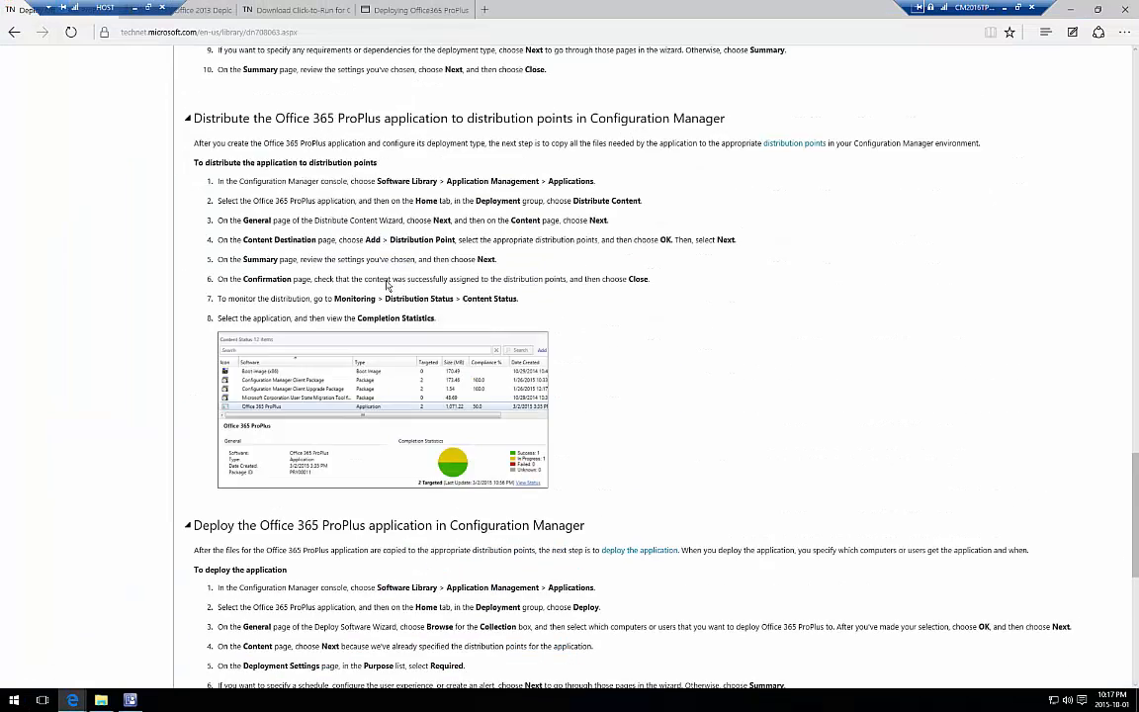
pyautogui.moveTo(1136, 501); pyautogui.dragTo(1132, 397)
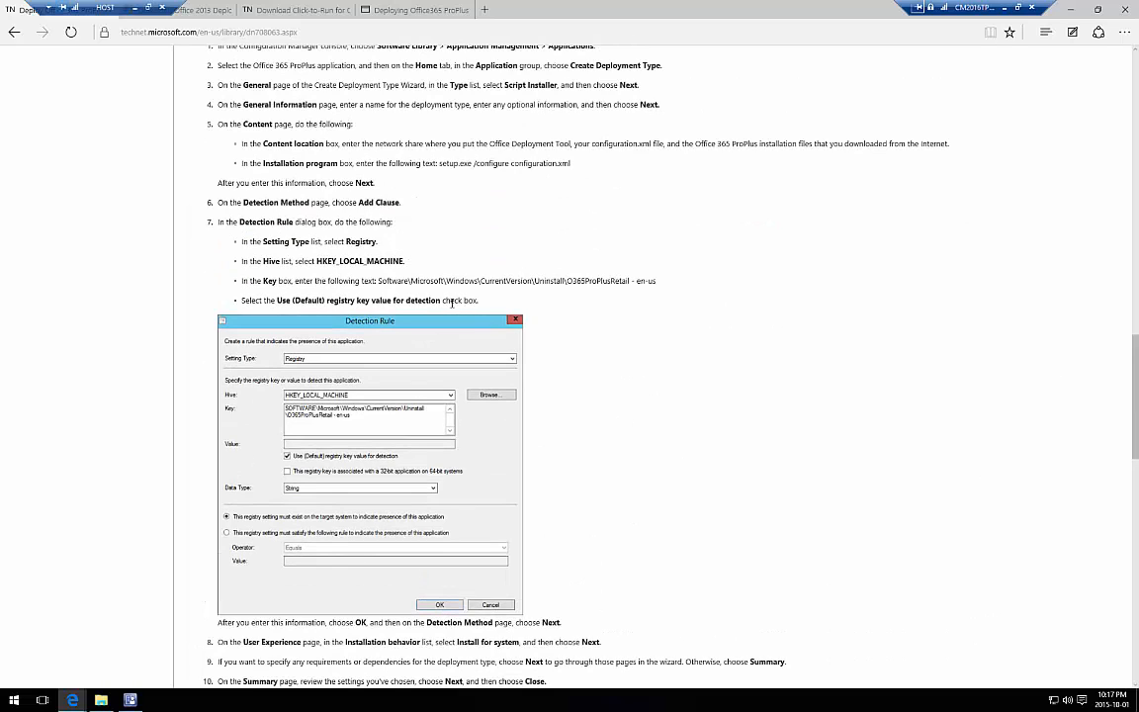
# Highlight the article's O365ProPlusRetail - en-us uninstall key path and the default registry key wording for the detection rule.
pyautogui.moveTo(377, 281); pyautogui.dragTo(656, 282)
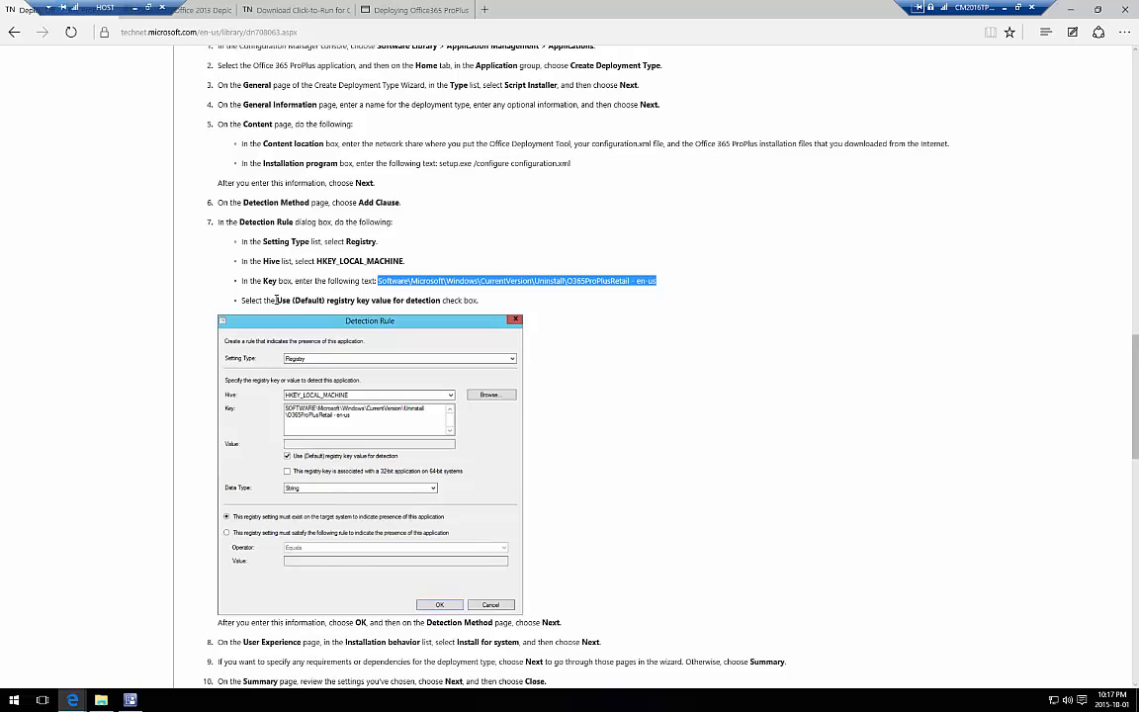
pyautogui.click(276, 300)
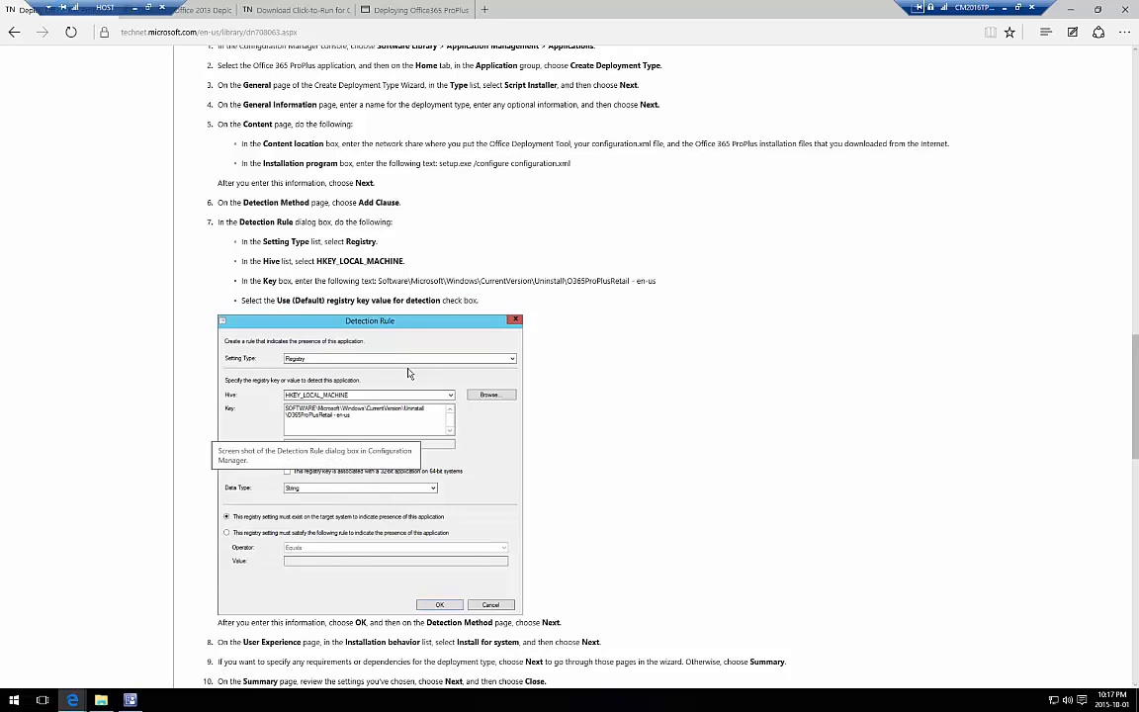
pyautogui.moveTo(293, 299); pyautogui.dragTo(371, 300)
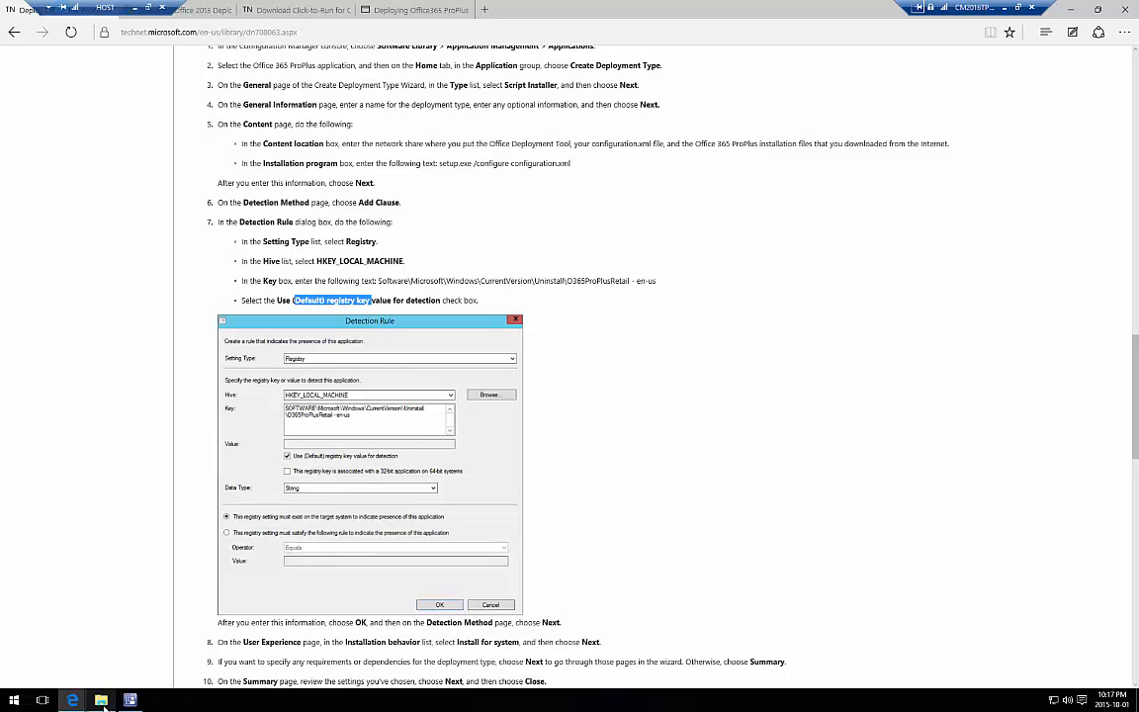
# Switch back to the Windows 10 machine and examine the Uninstall subkeys and the Configuration Manager Client's DisplayName and (Default) values in Registry Editor.
pyautogui.click(1005, 7)
pyautogui.click(199, 685)
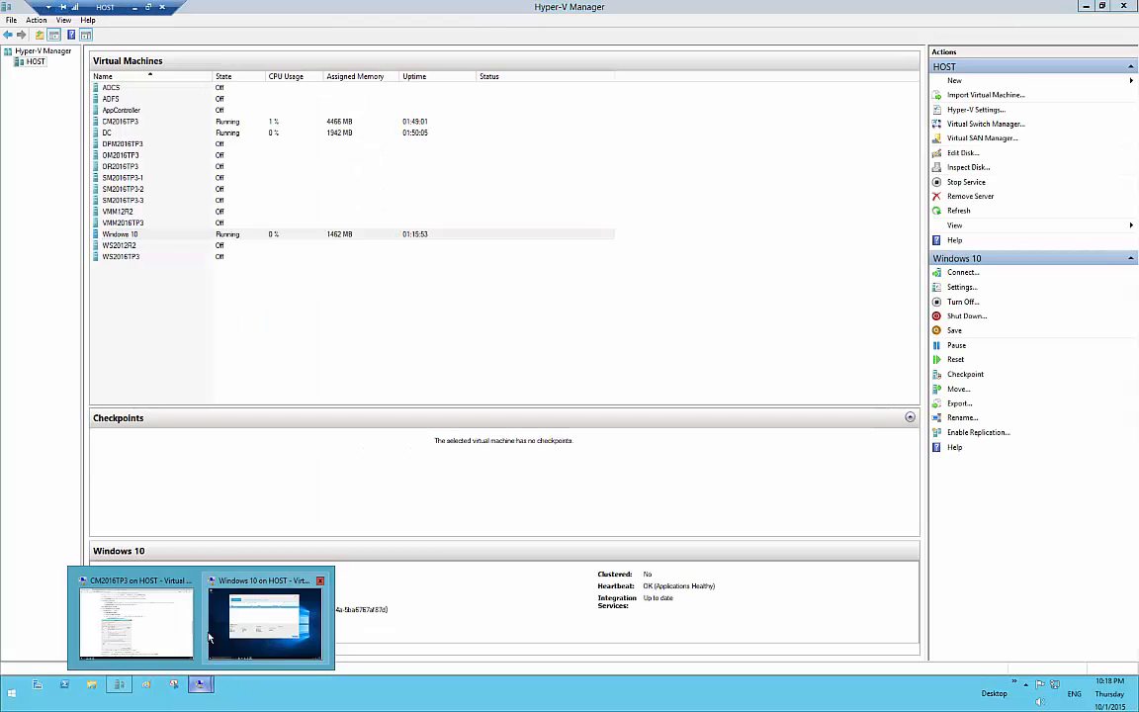
pyautogui.click(284, 620)
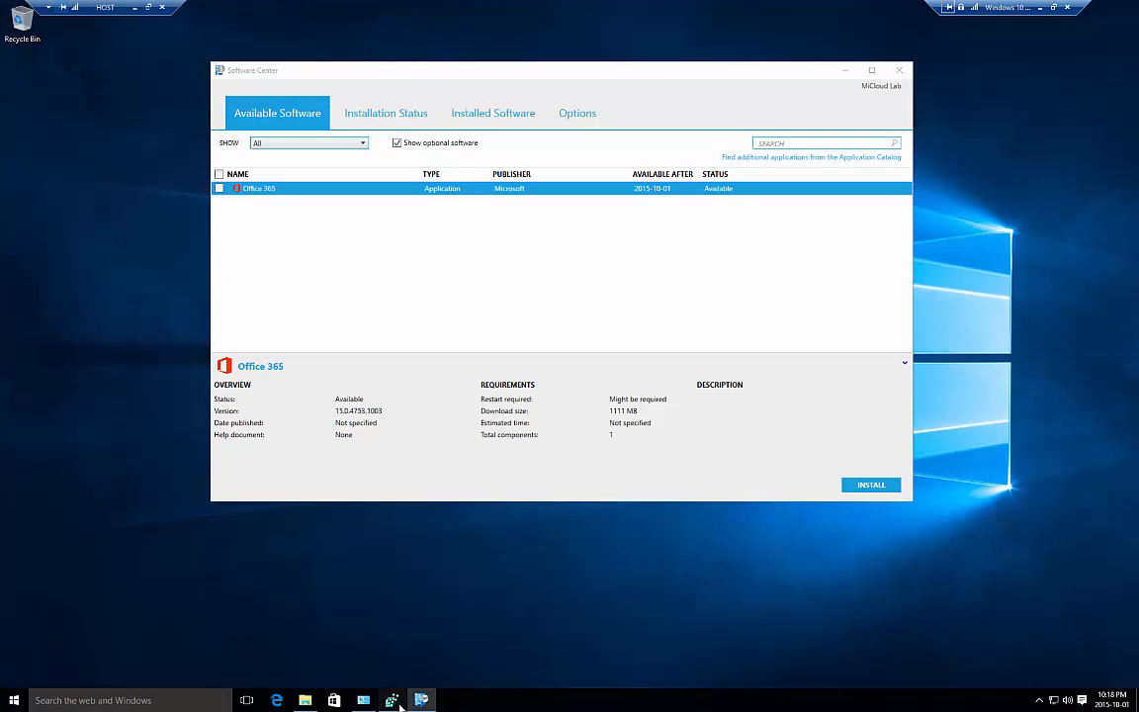
pyautogui.click(401, 700)
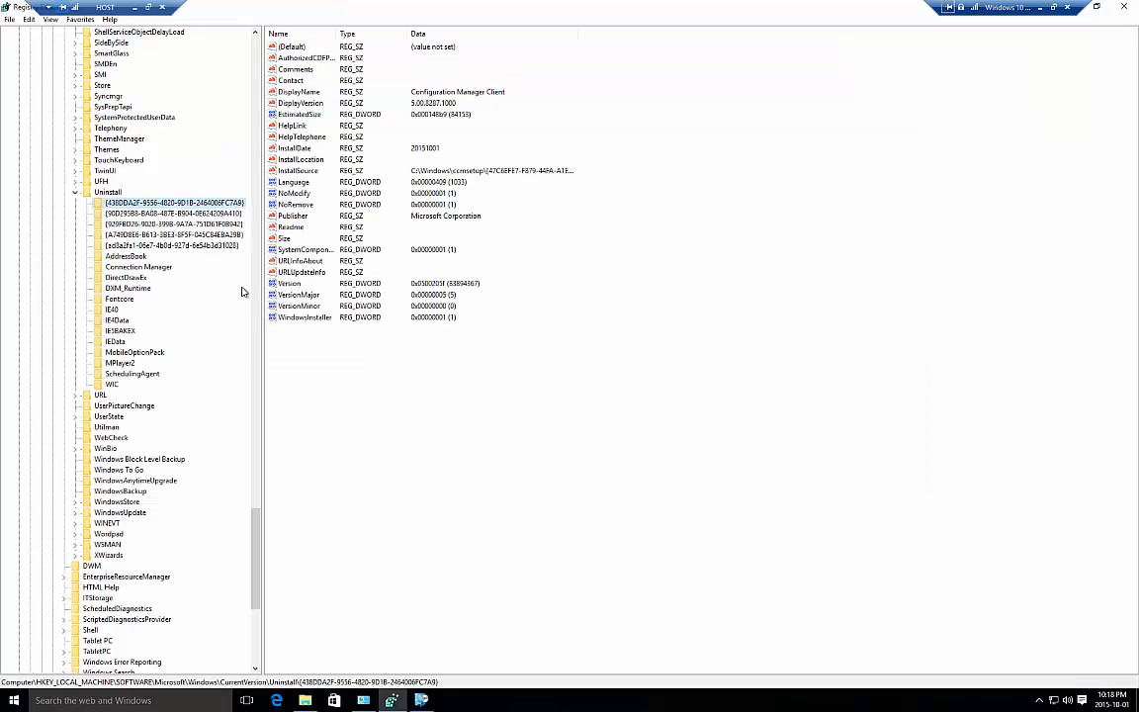
pyautogui.moveTo(256, 522); pyautogui.dragTo(258, 489)
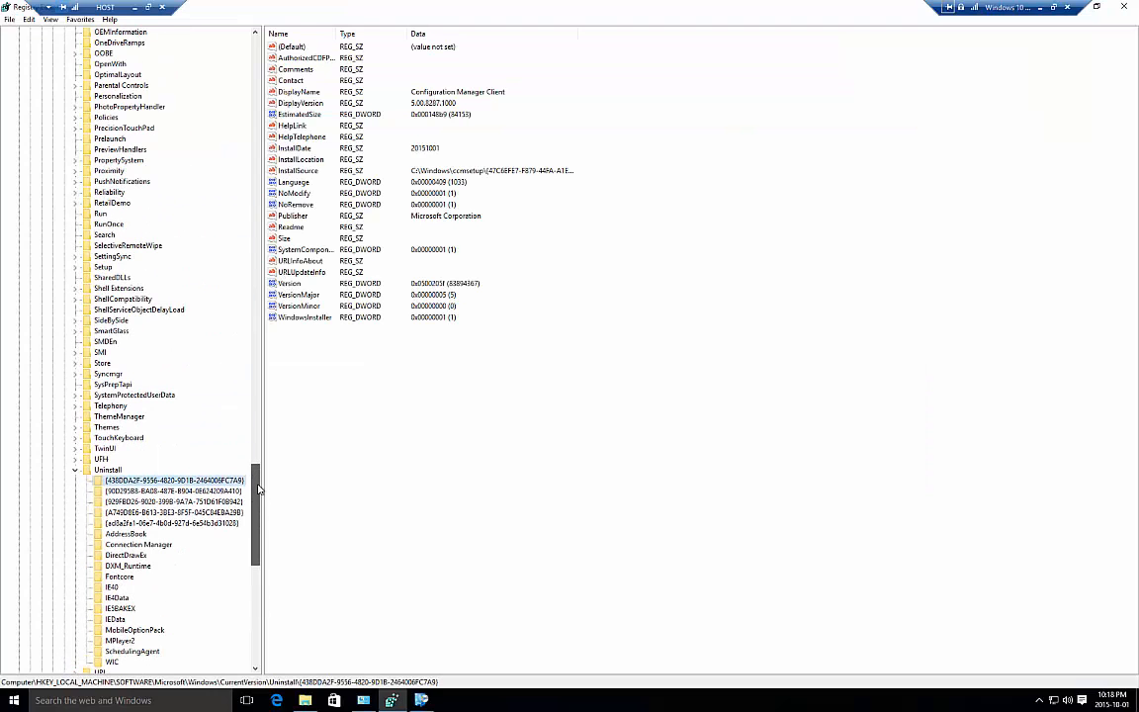
pyautogui.scroll(-2, 258, 489)
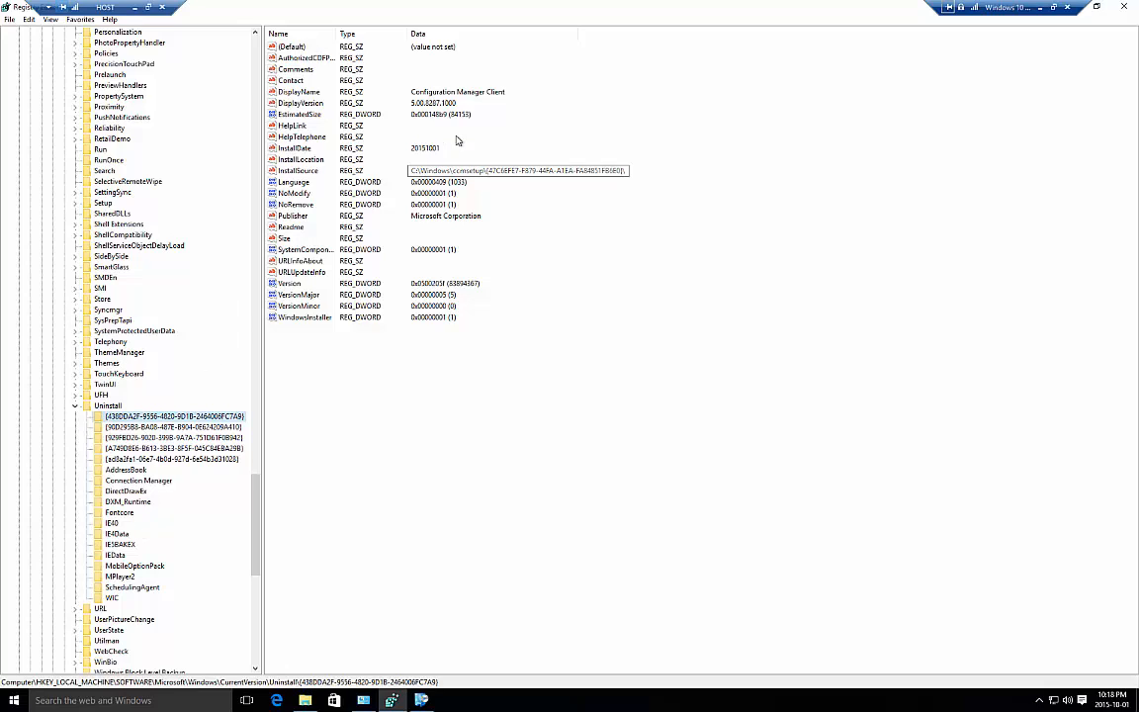
pyautogui.click(454, 94)
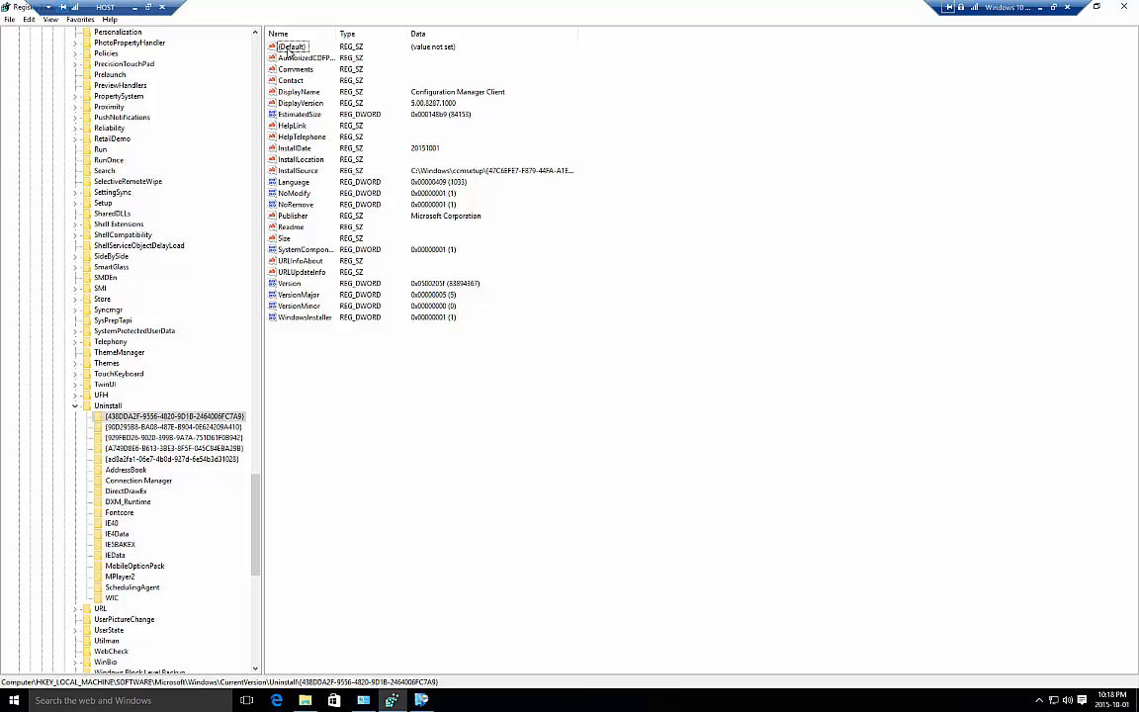
pyautogui.click(269, 46)
# Switch to File Explorer, move its window clear of the registry values and browse from drive C: to Windows\CCM\Logs.
pyautogui.click(305, 700)
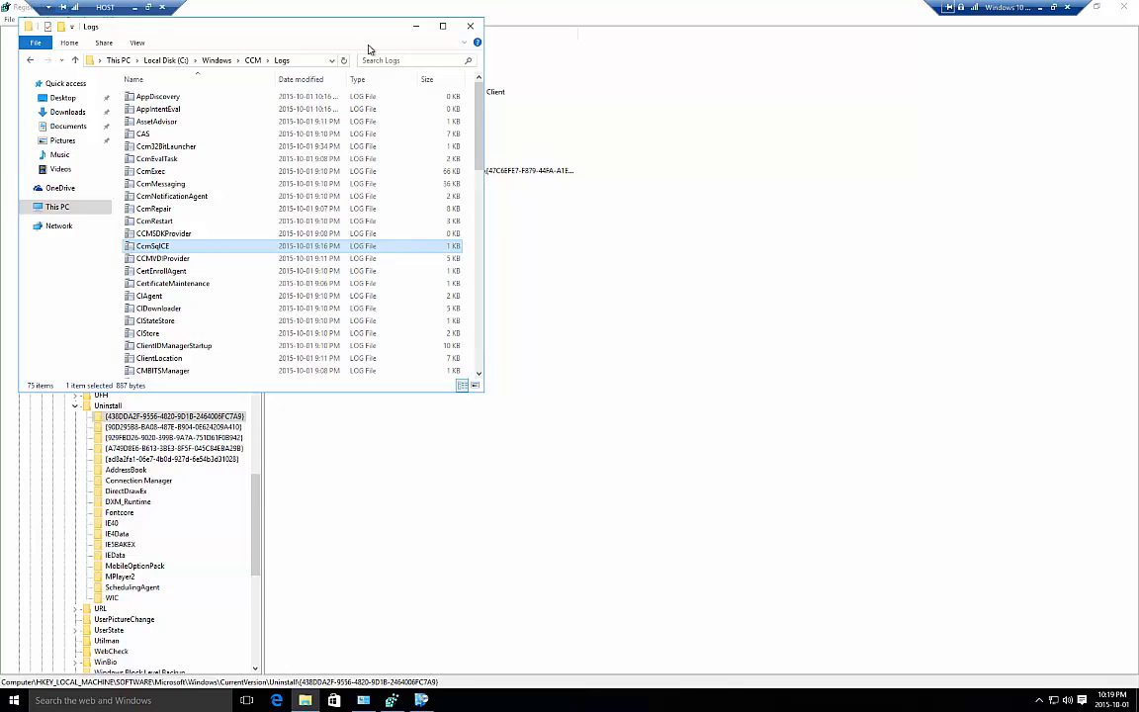
pyautogui.moveTo(361, 32); pyautogui.dragTo(900, 197)
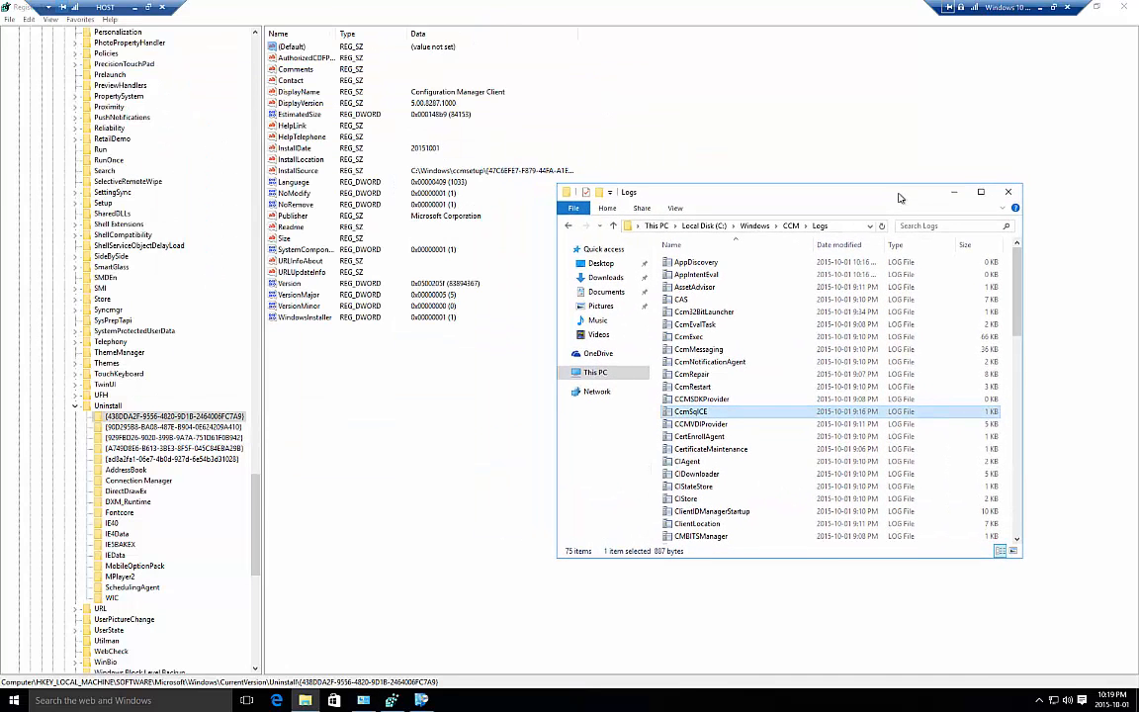
pyautogui.click(701, 227)
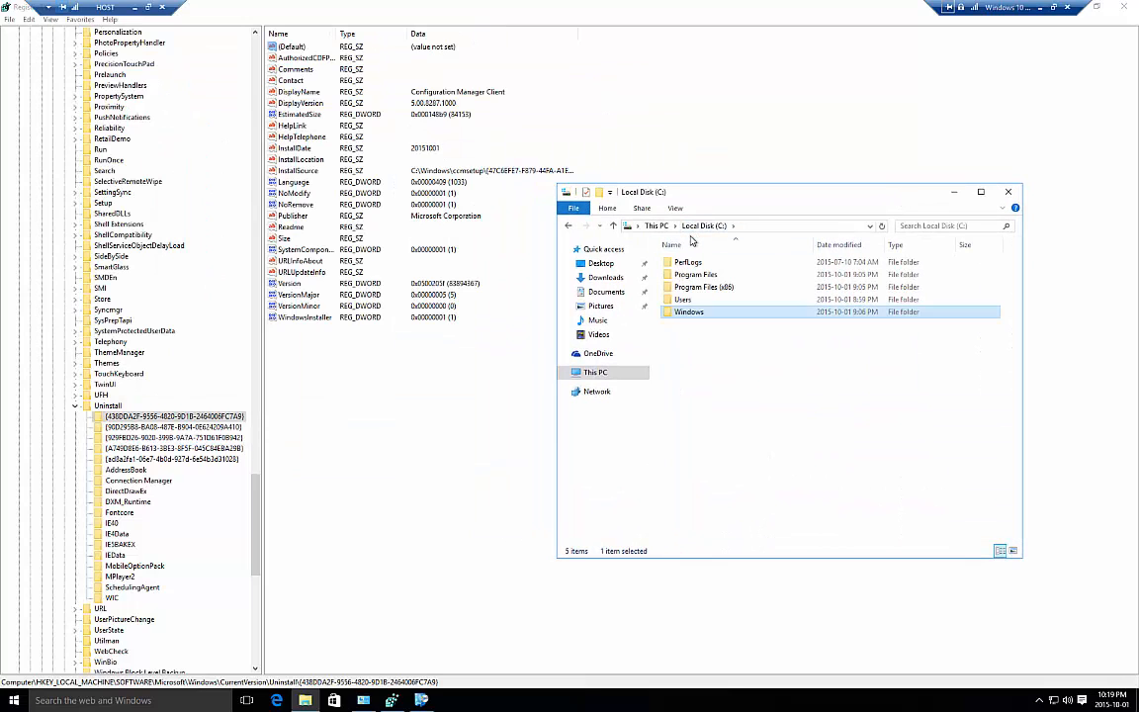
pyautogui.doubleClick(690, 312)
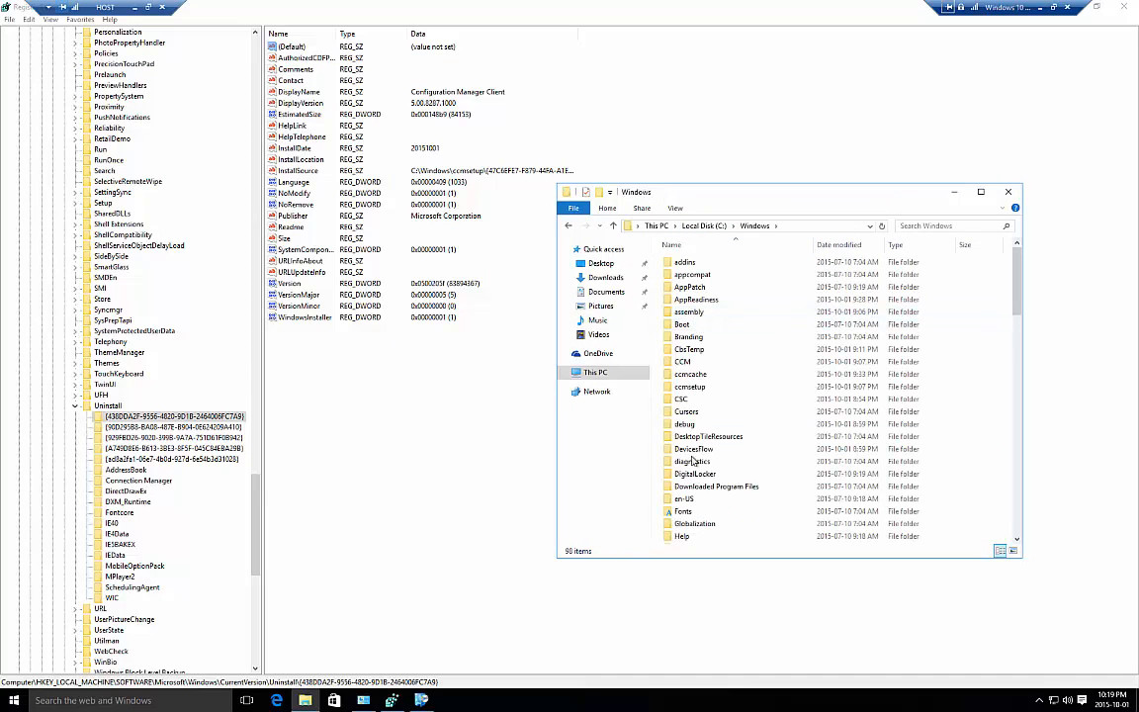
pyautogui.doubleClick(692, 362)
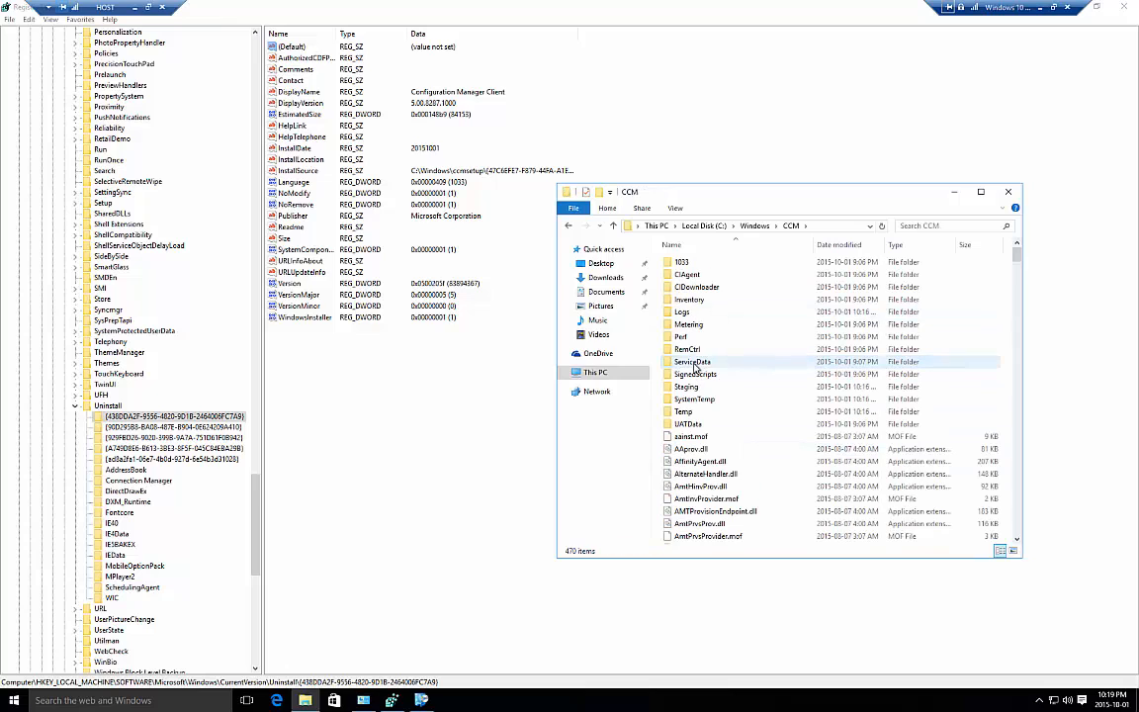
pyautogui.doubleClick(684, 311)
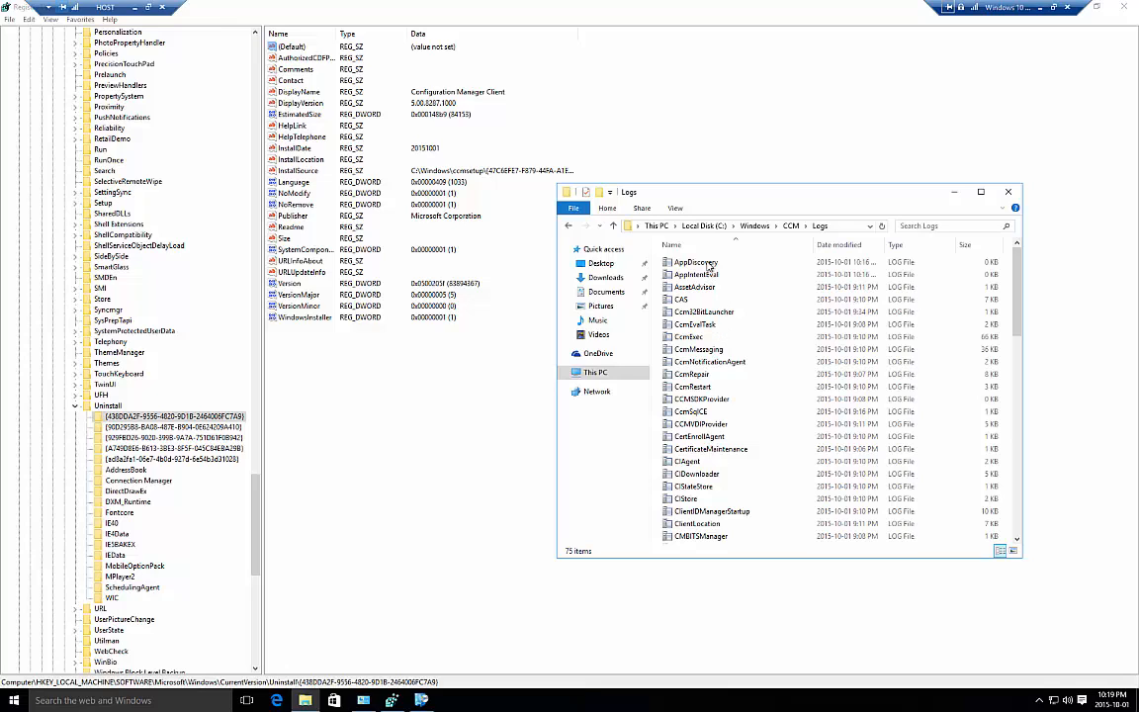
# Open the AppDiscovery log and examine its query and deployment type detection entries for the O365 EXE Installer.
pyautogui.click(715, 265)
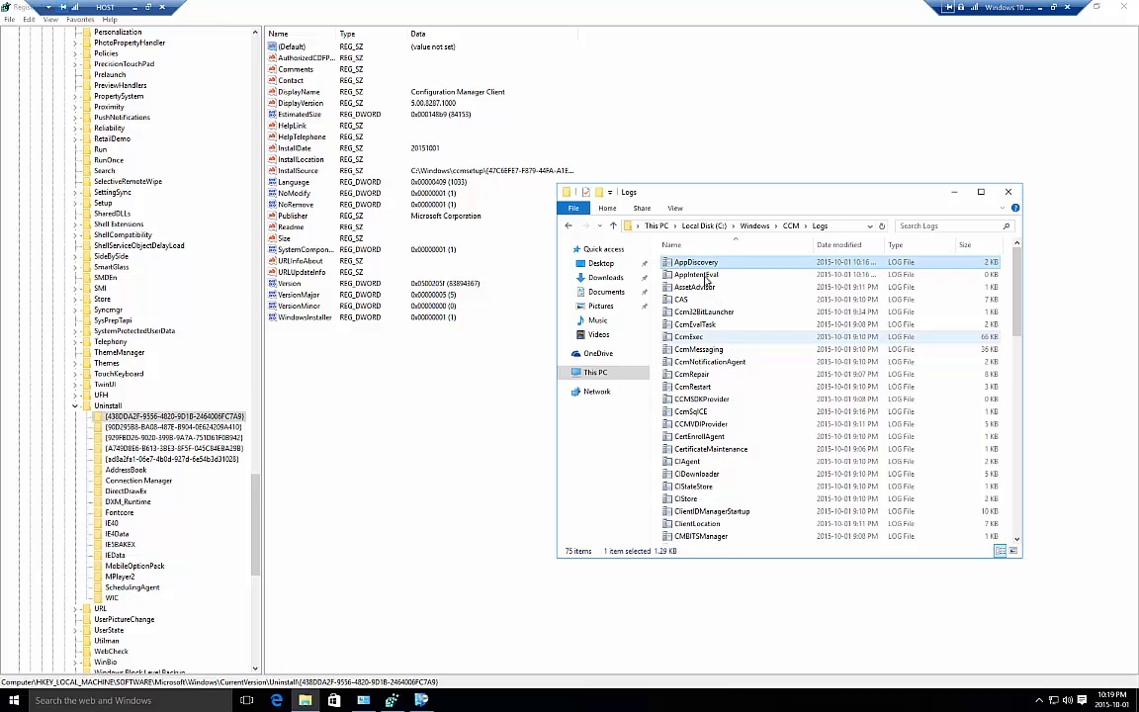
pyautogui.doubleClick(697, 262)
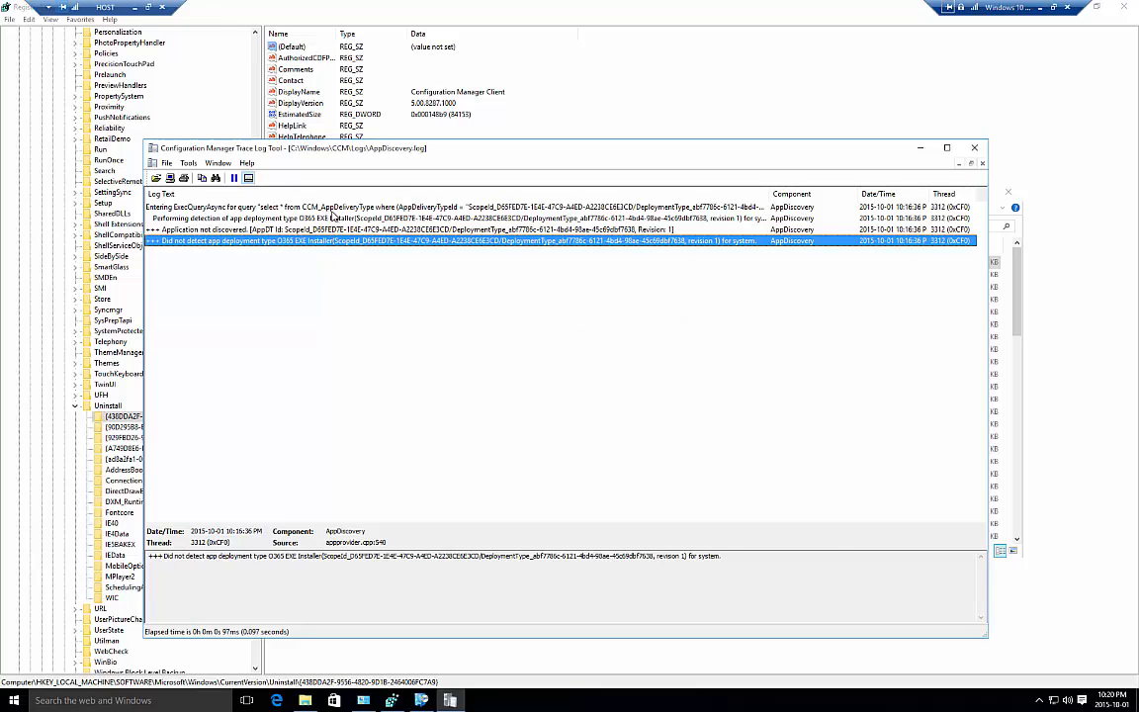
pyautogui.click(302, 207)
pyautogui.click(333, 219)
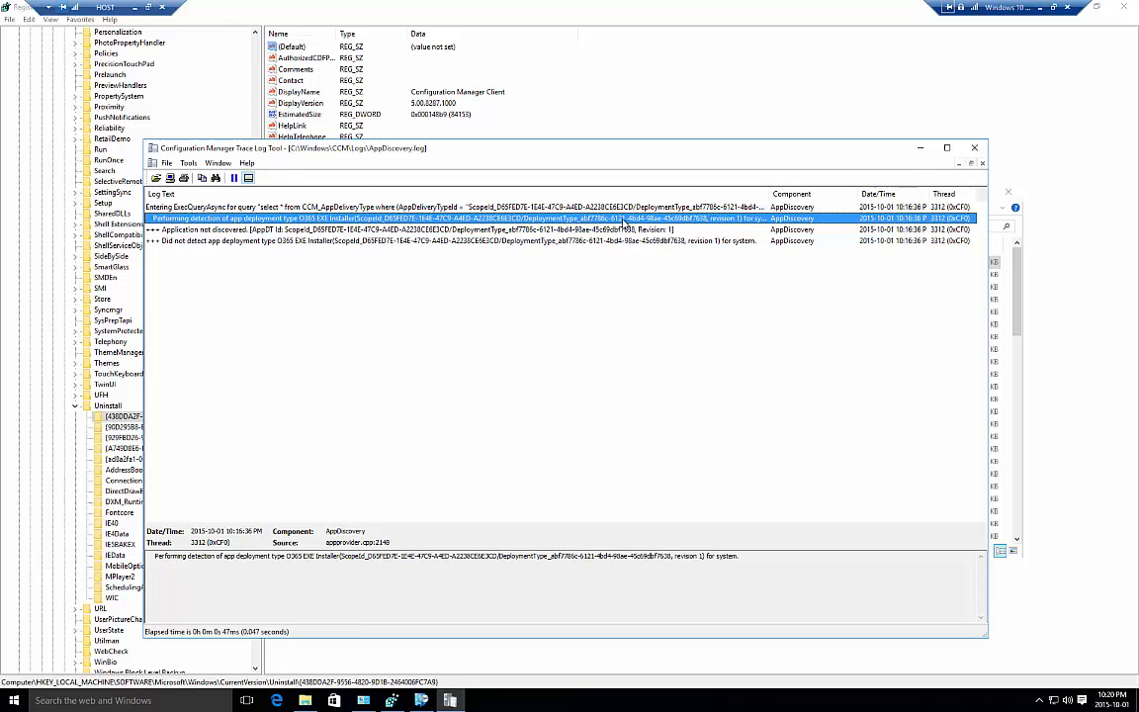
# Examine the last two detection result entries in the AppDiscovery log and move its window clear of the Uninstall keys.
pyautogui.click(186, 228)
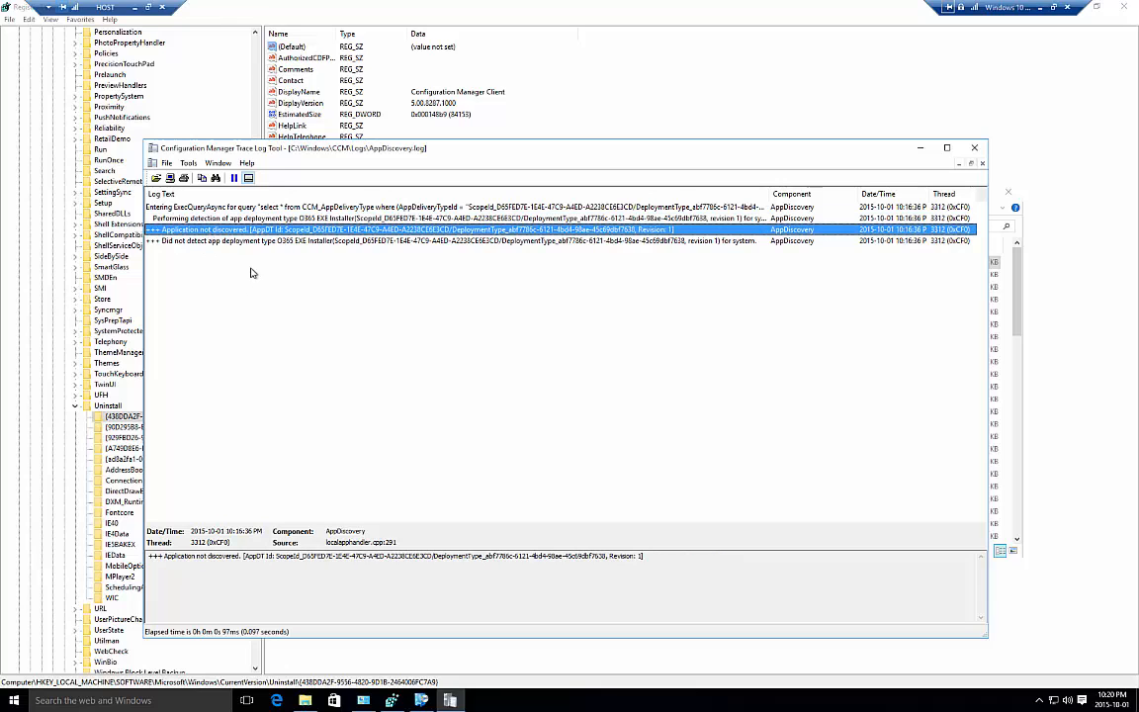
pyautogui.press('Down')
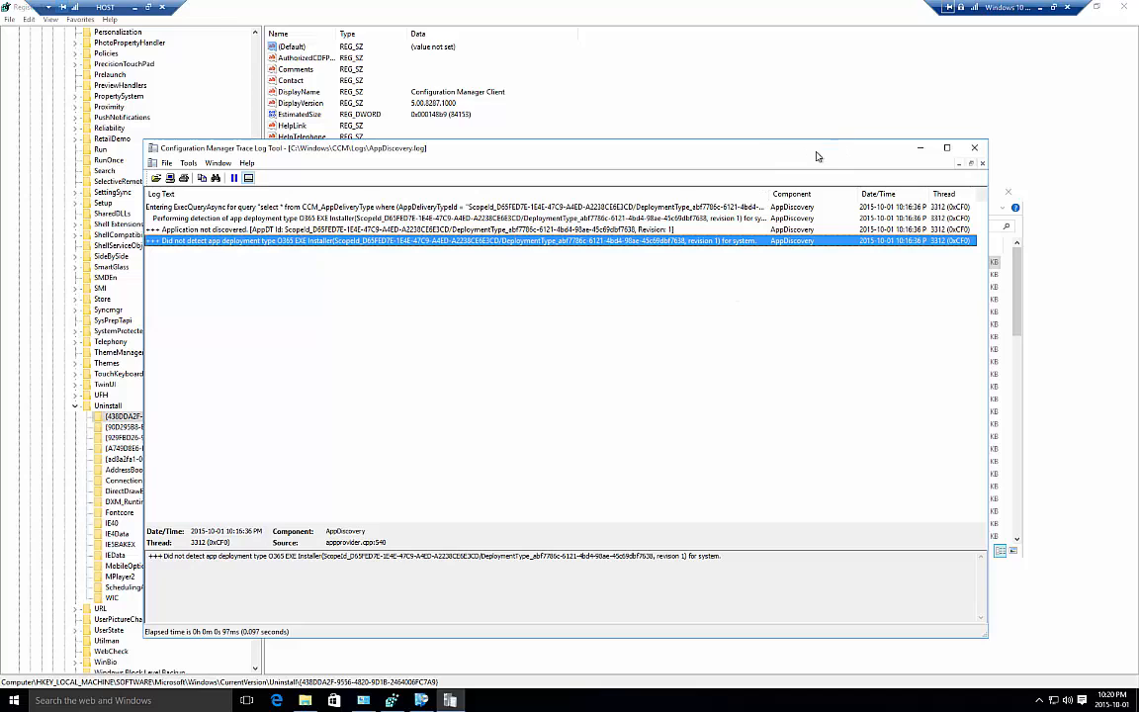
pyautogui.moveTo(737, 141); pyautogui.dragTo(813, 129)
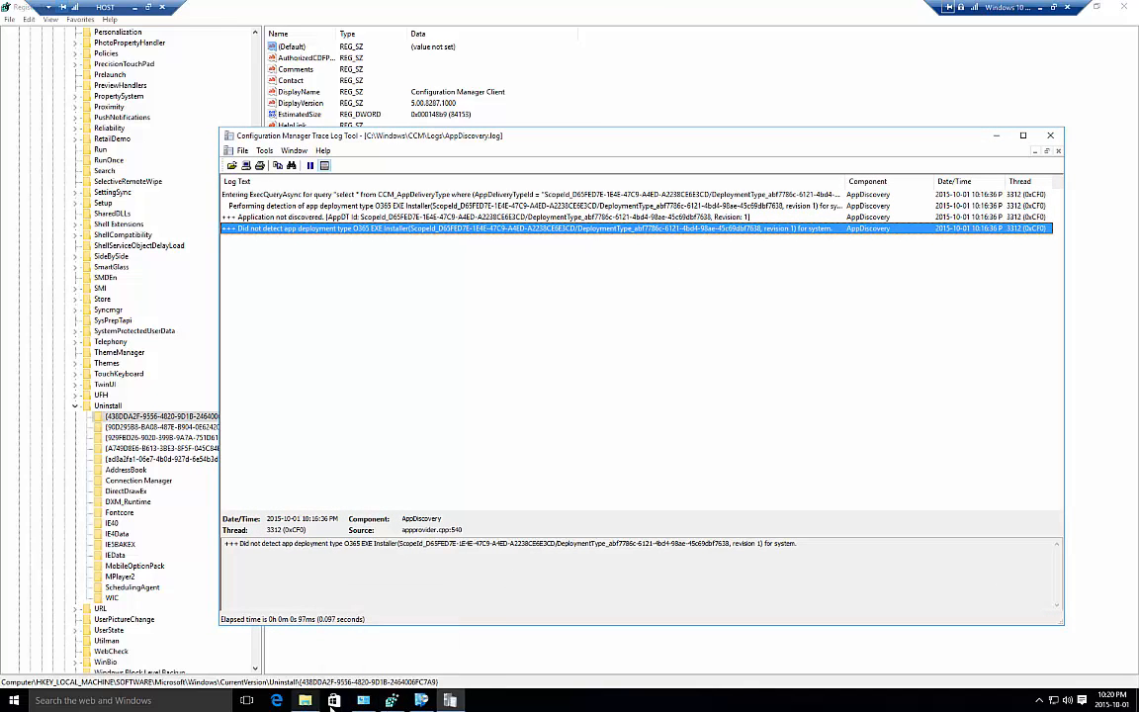
# Switch to Software Center, select Office 365 in the available software and start its installation.
pyautogui.click(393, 703)
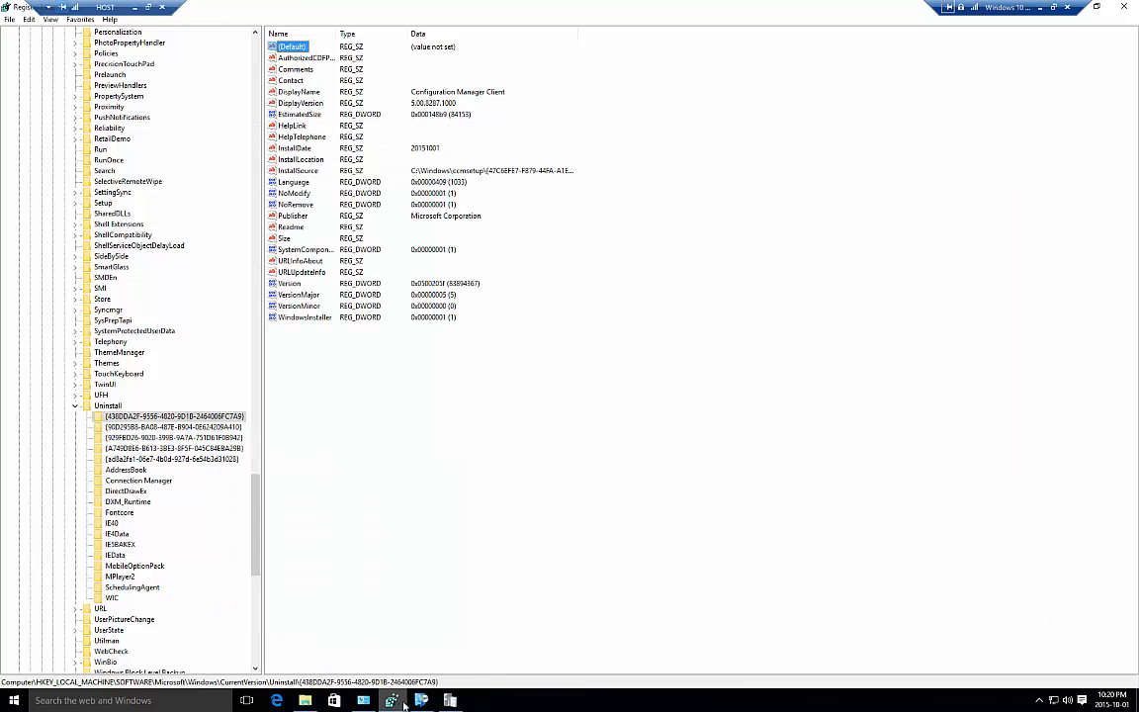
pyautogui.click(424, 703)
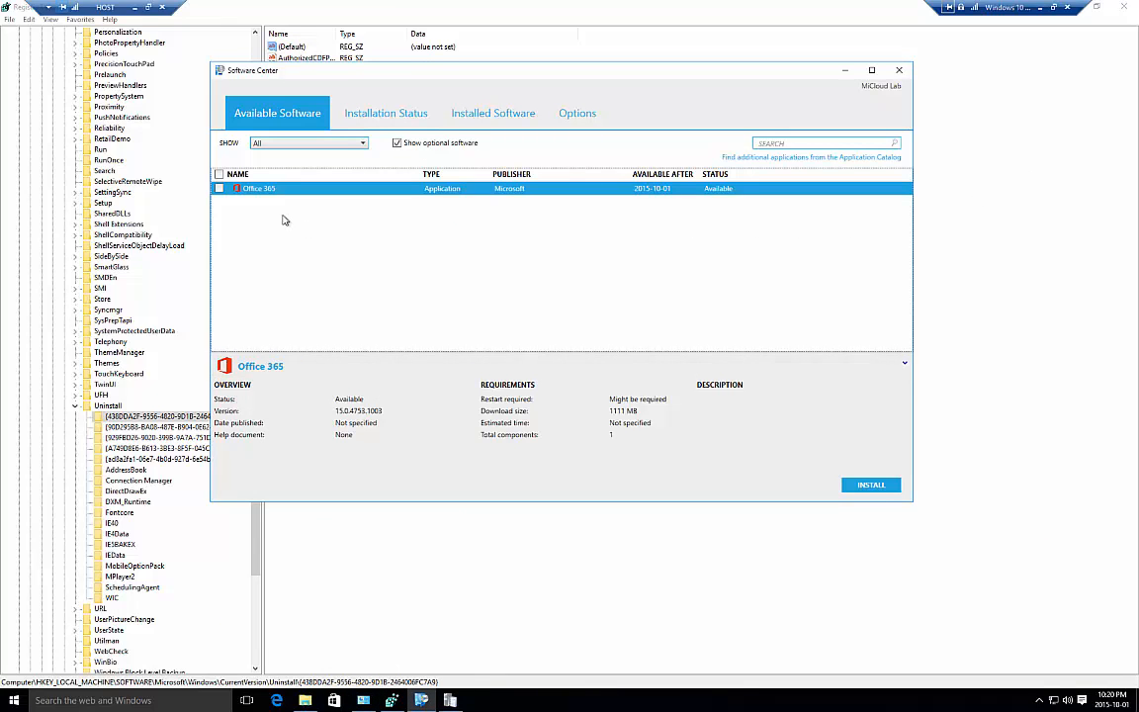
pyautogui.click(218, 188)
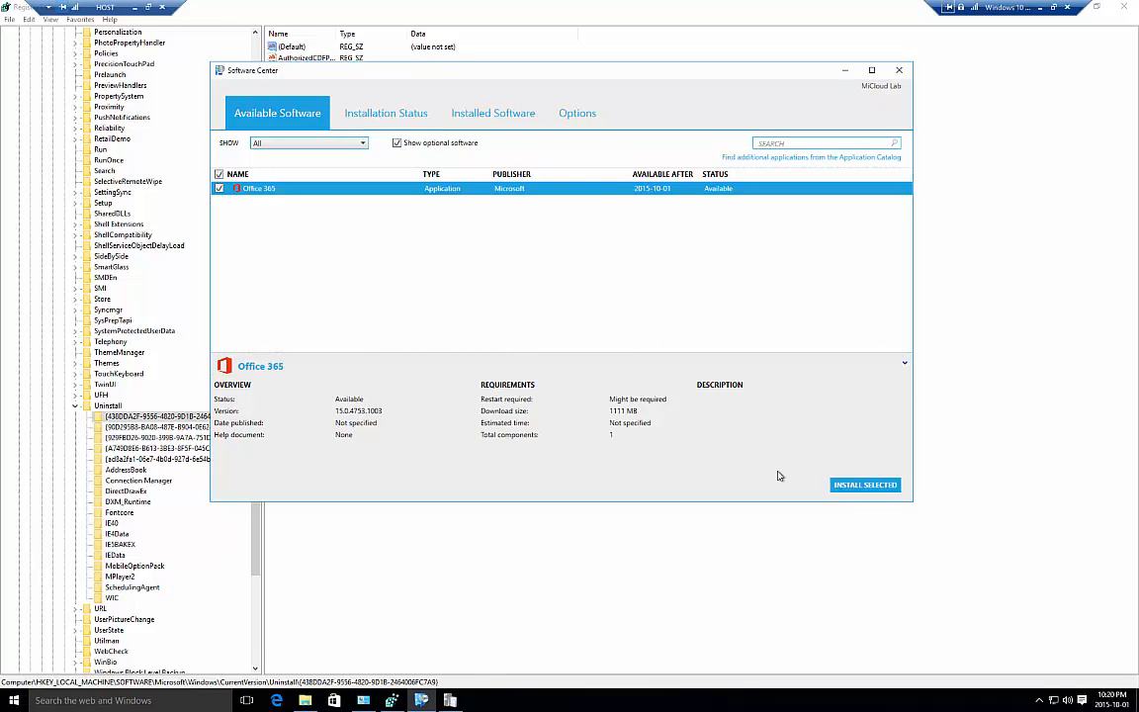
pyautogui.click(863, 485)
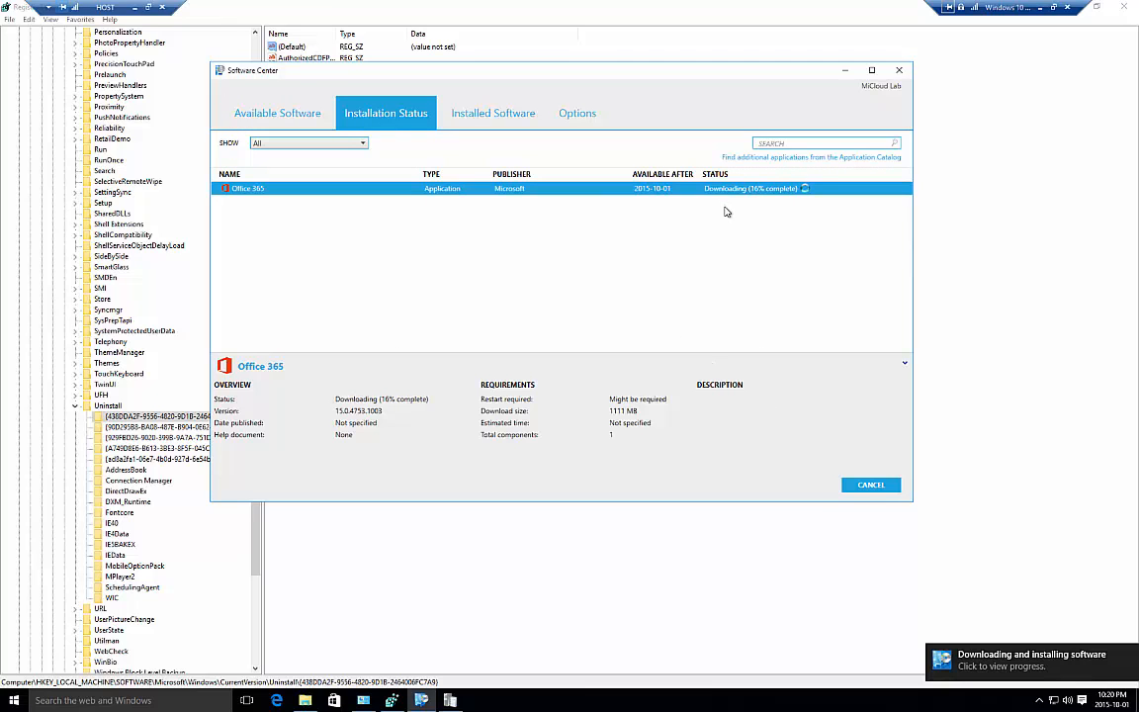
# Maximize Software Center and place the AppDiscovery log window over it, below the Office 365 installation status.
pyautogui.click(447, 702)
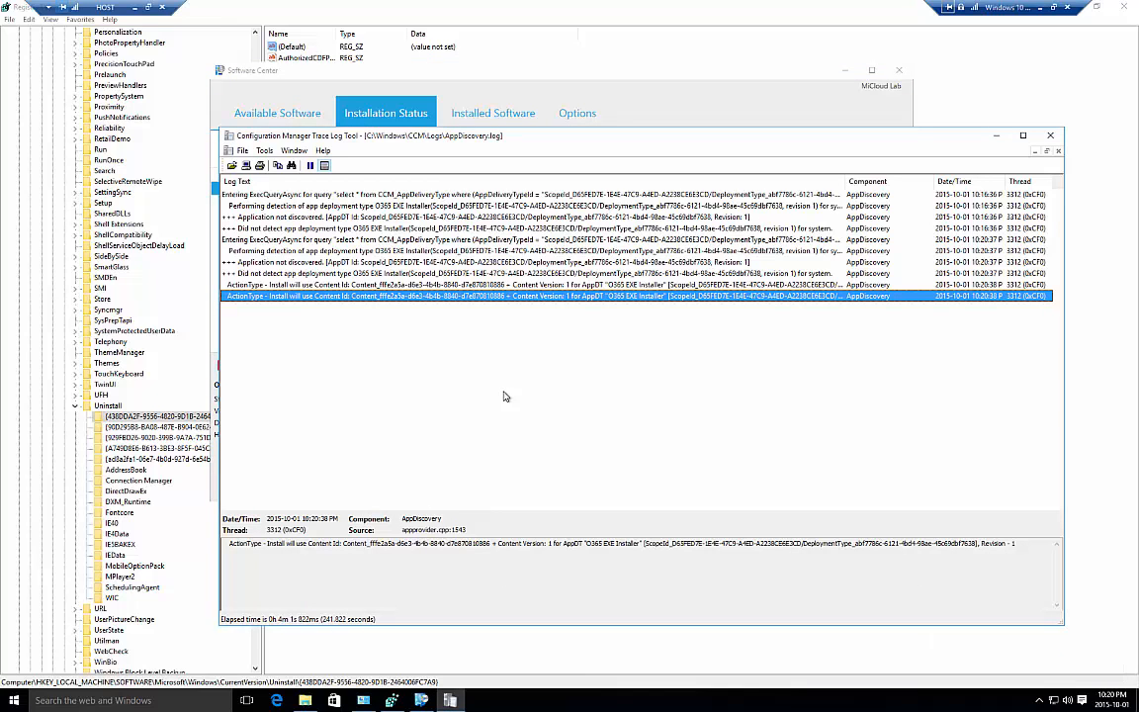
pyautogui.doubleClick(560, 71)
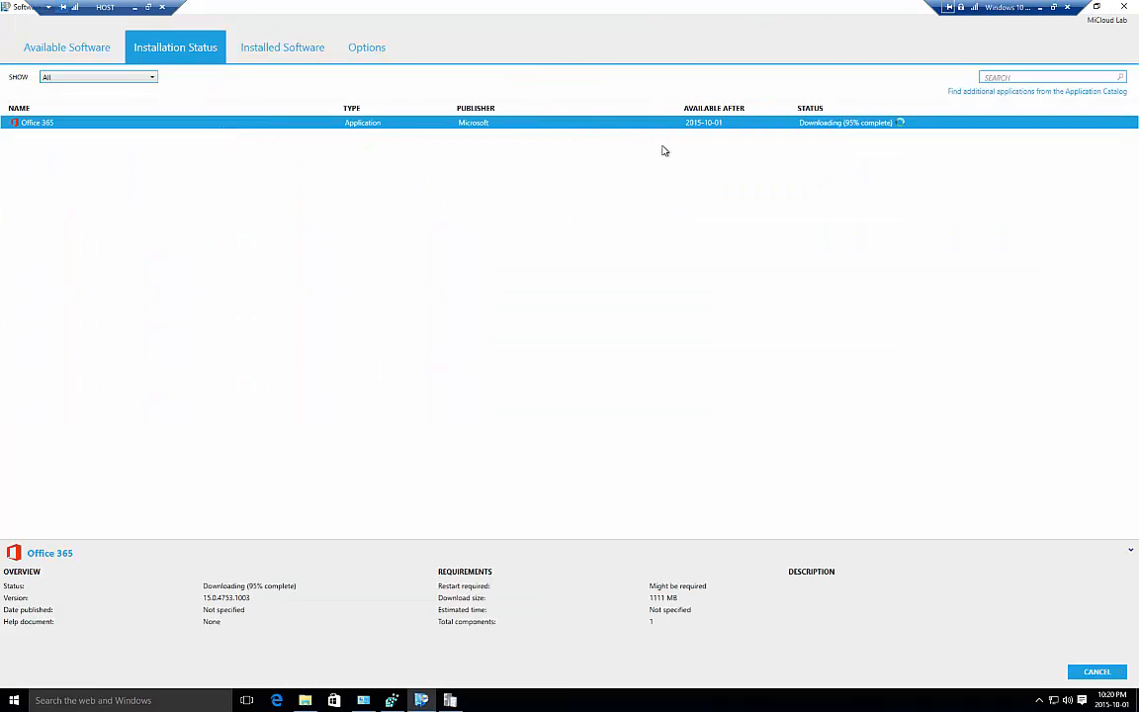
pyautogui.hotkey('alt', 'Tab')
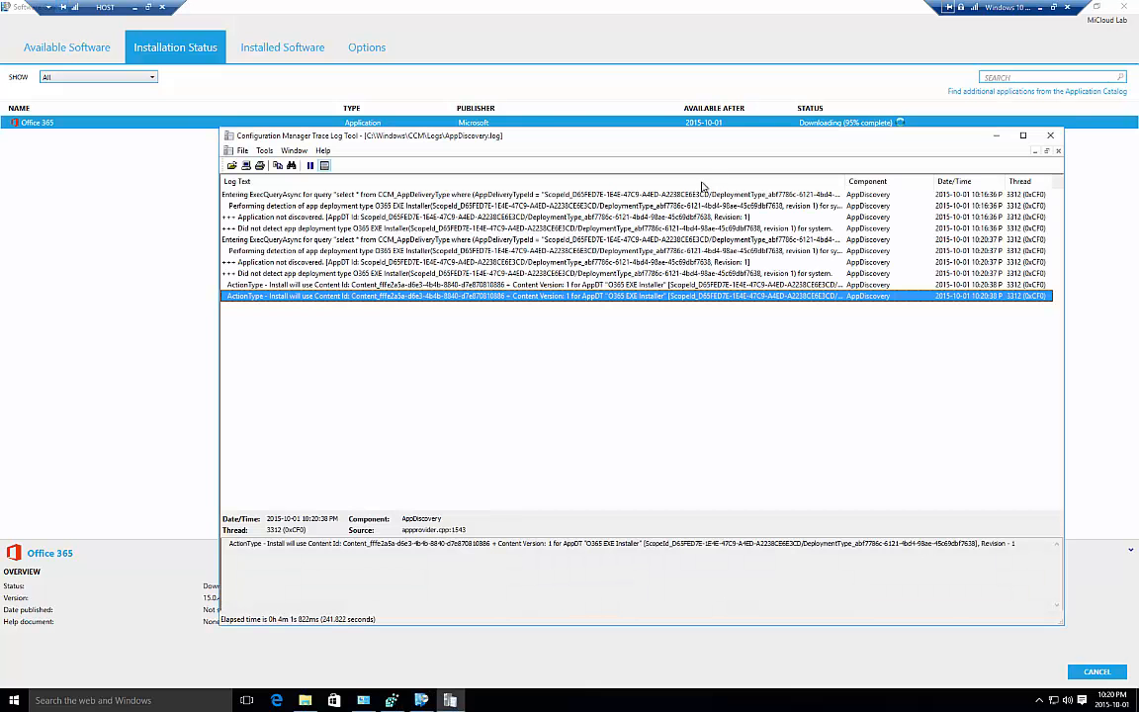
pyautogui.moveTo(672, 136); pyautogui.dragTo(789, 168)
# Examine the AppDiscovery log's new detection and ActionType - Install entries for the O365 EXE Installer.
pyautogui.click(358, 283)
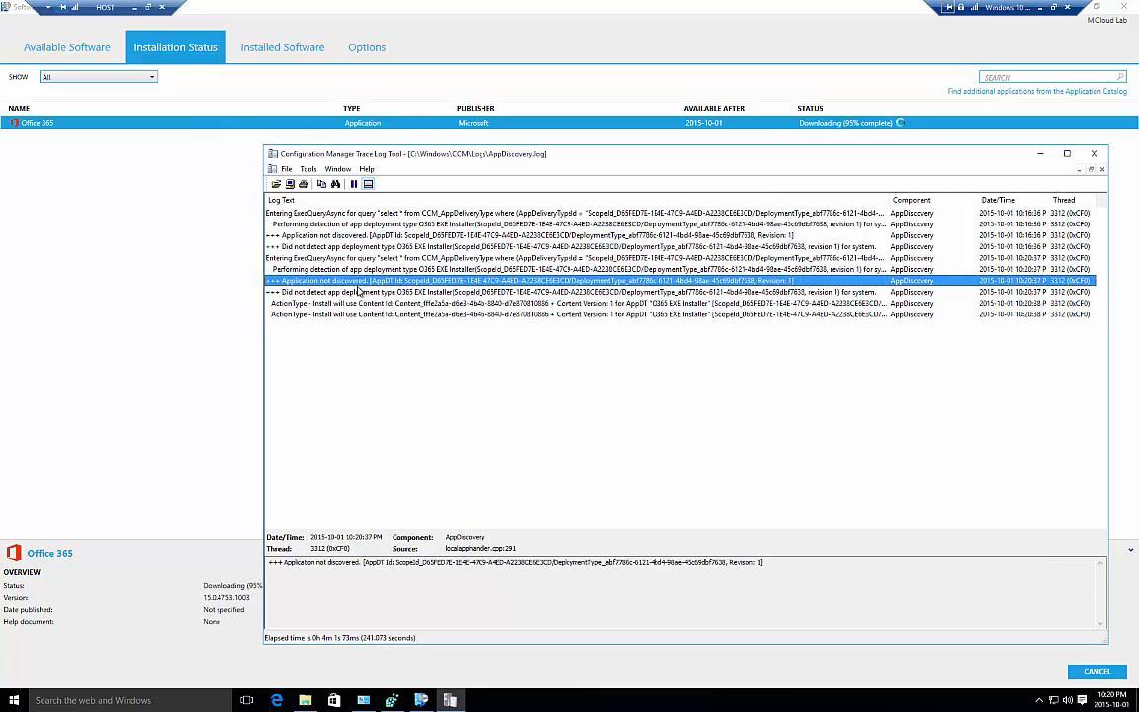
pyautogui.click(358, 291)
pyautogui.click(341, 302)
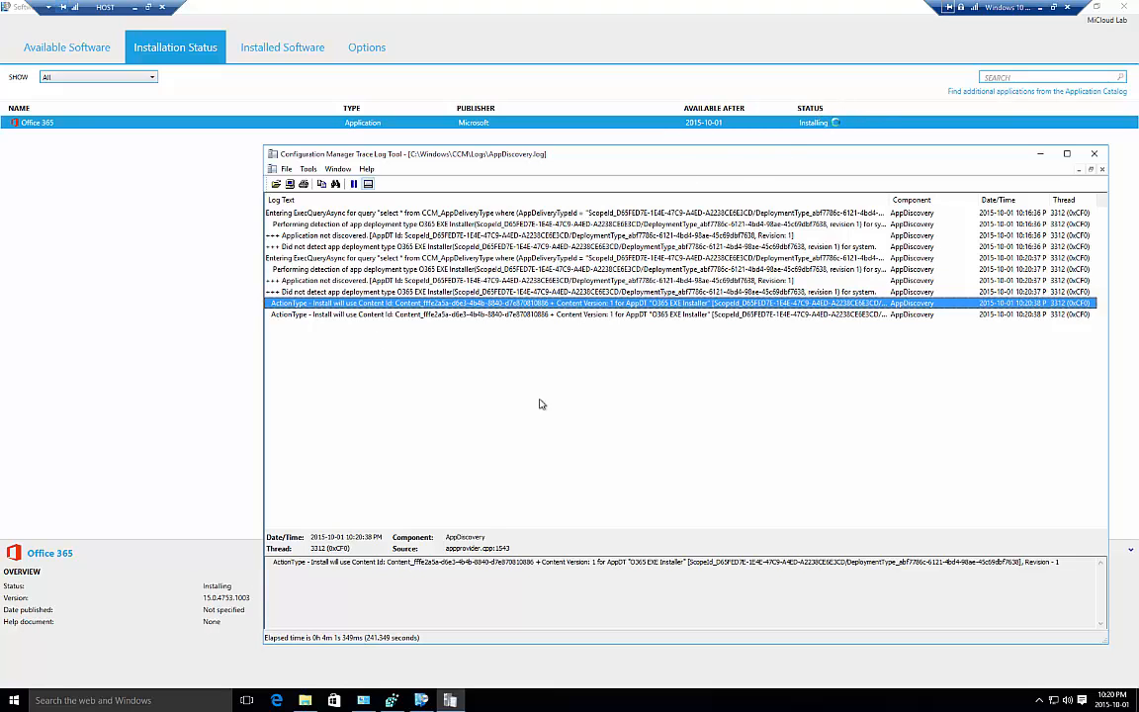
# Open the AppEnforce log from the Logs folder and move its window below the Software Center installation status.
pyautogui.click(305, 700)
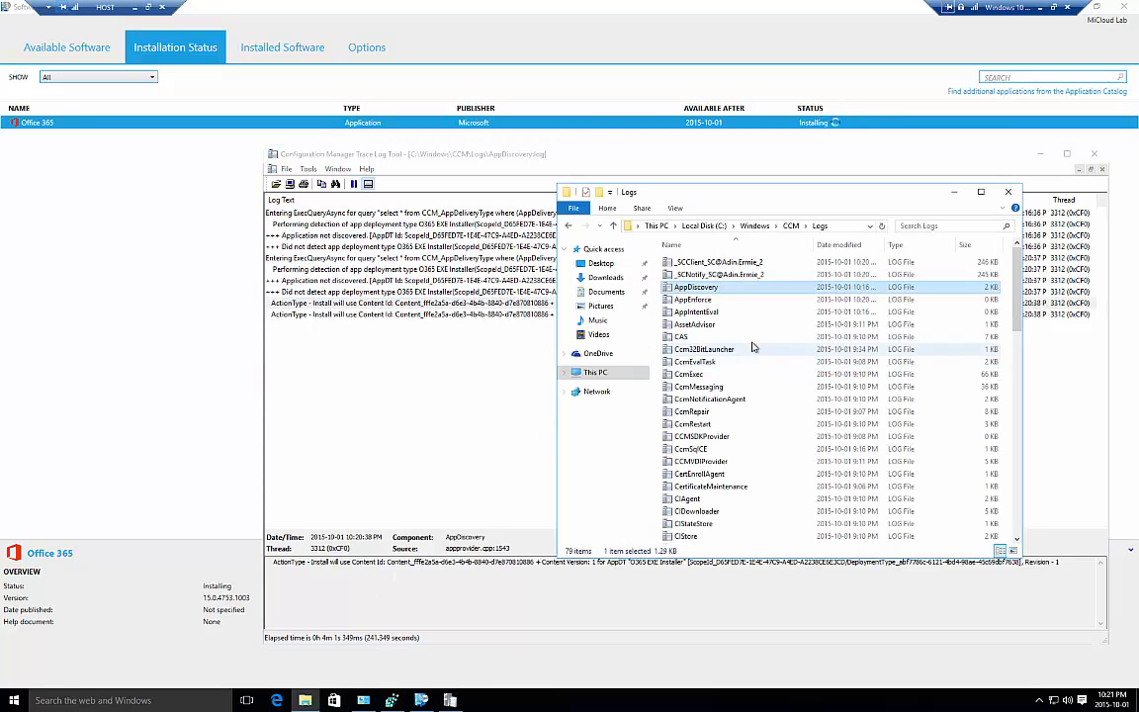
pyautogui.click(697, 300)
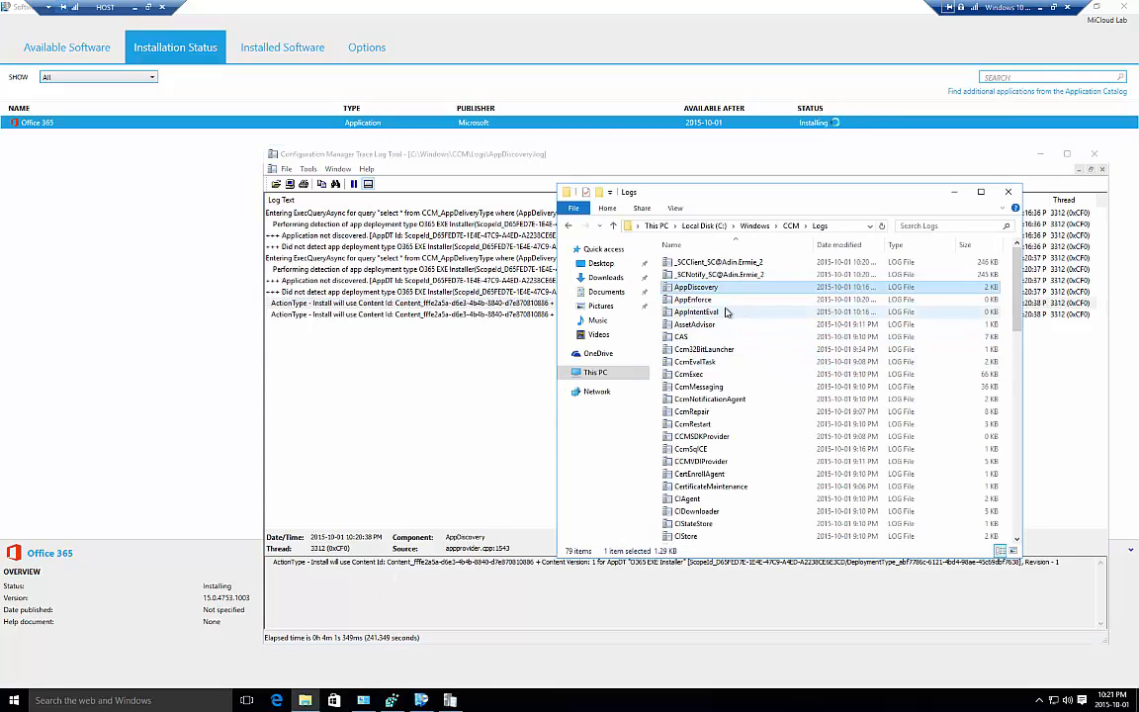
pyautogui.doubleClick(700, 301)
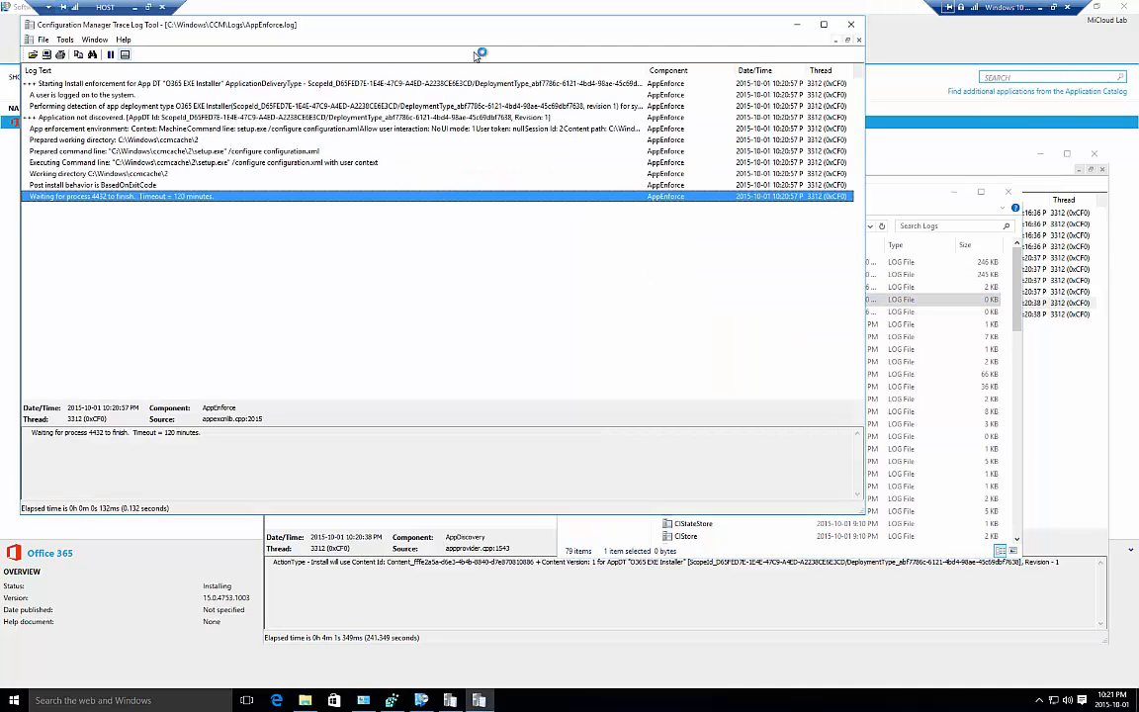
pyautogui.moveTo(479, 30); pyautogui.dragTo(476, 156)
# Examine the AppEnforce log's install start, detection and enforcement environment entries, highlighting the command line setup.exe /configure configuration.xml.
pyautogui.click(166, 208)
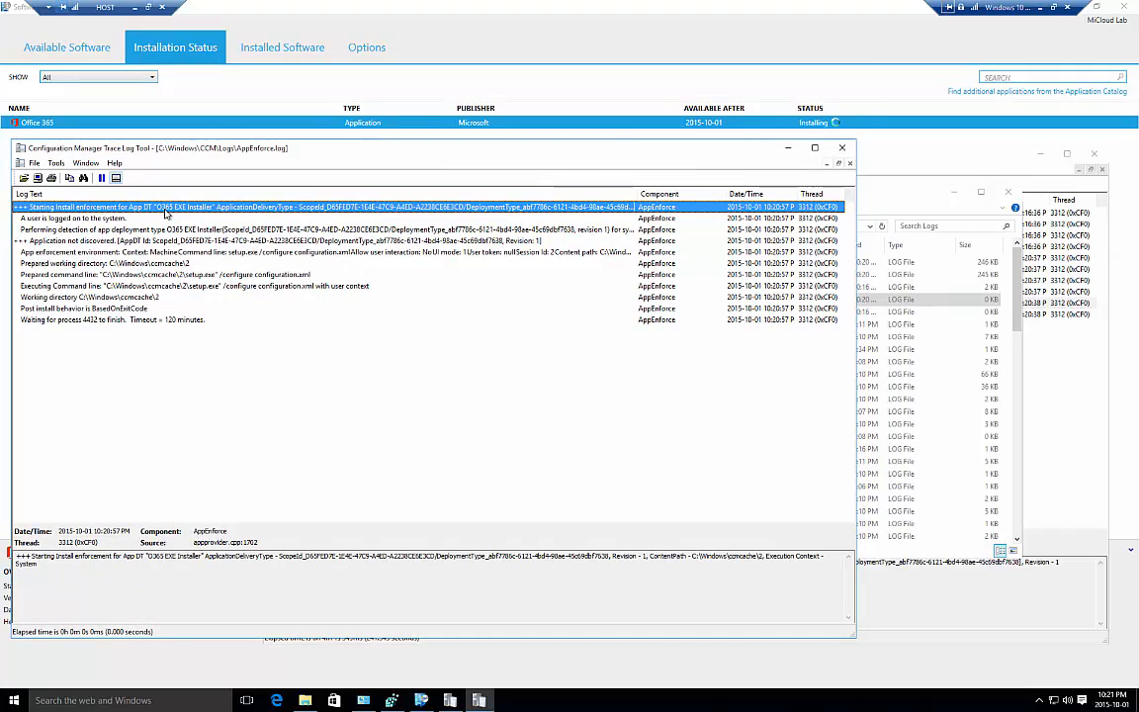
pyautogui.click(141, 229)
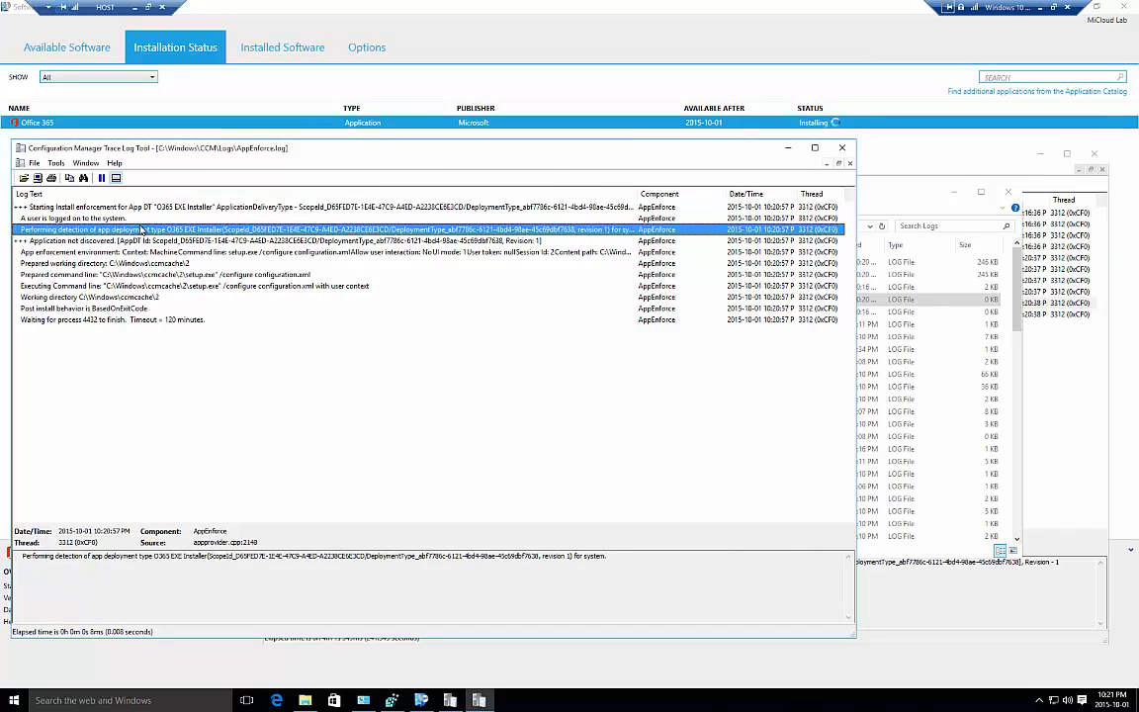
pyautogui.click(146, 251)
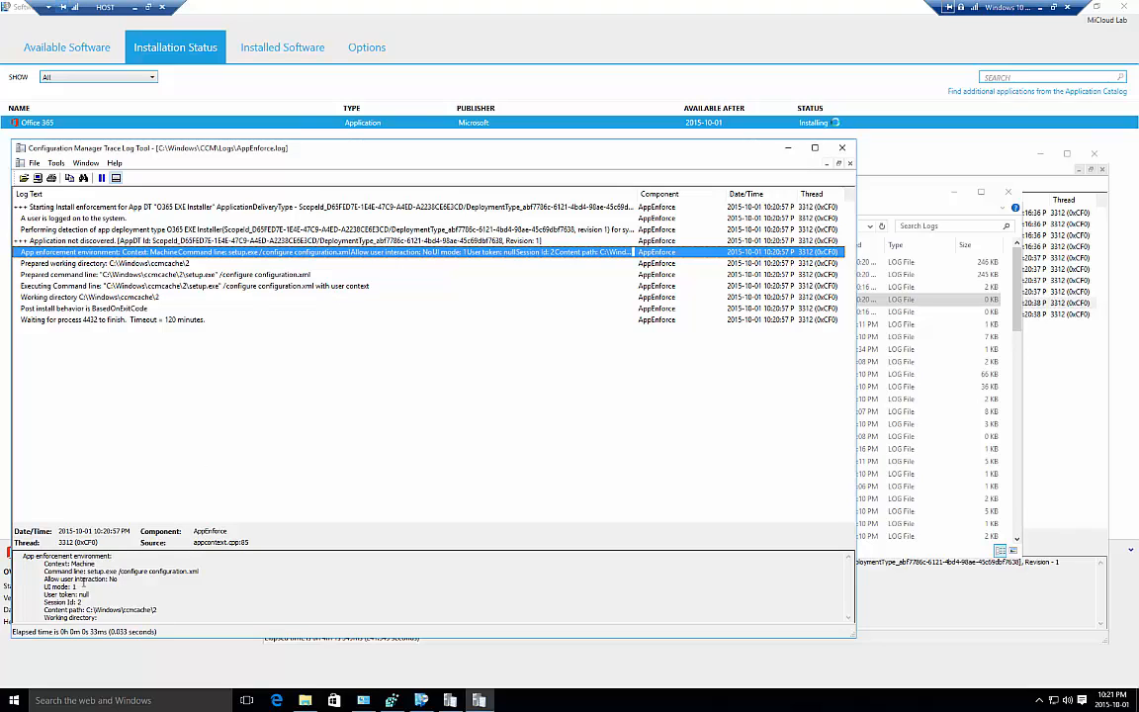
pyautogui.moveTo(86, 572); pyautogui.dragTo(211, 573)
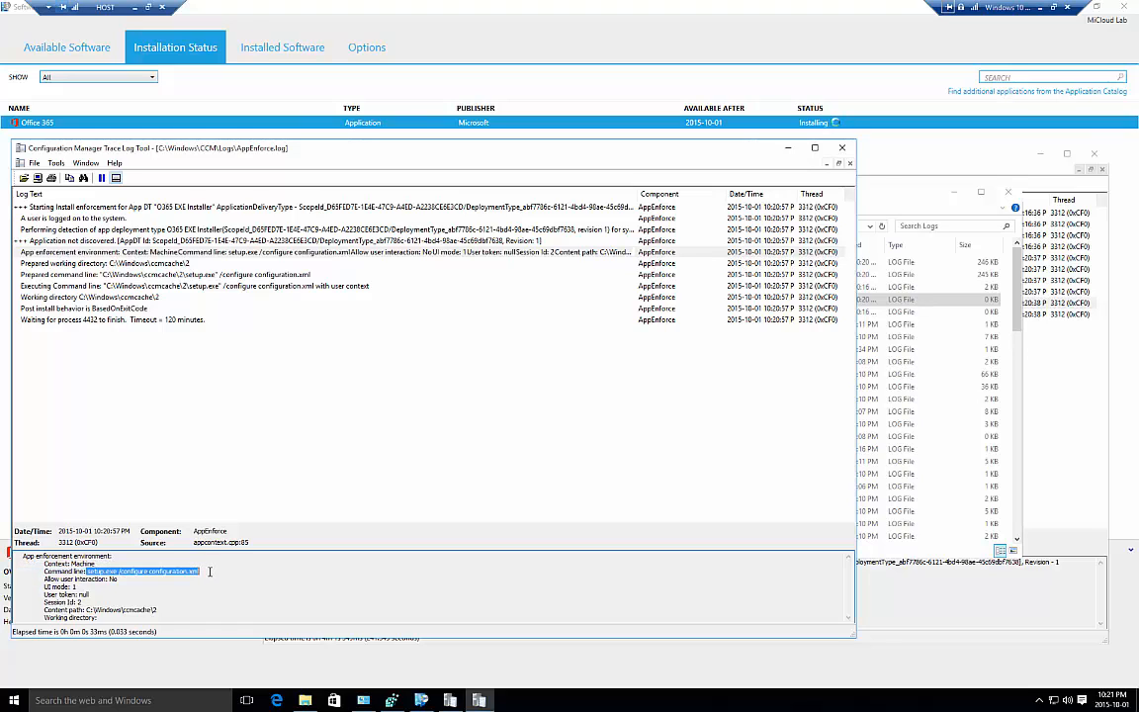
# Examine the AppEnforce log's working directory, prepared and executing command line, and process waiting entries.
pyautogui.click(185, 265)
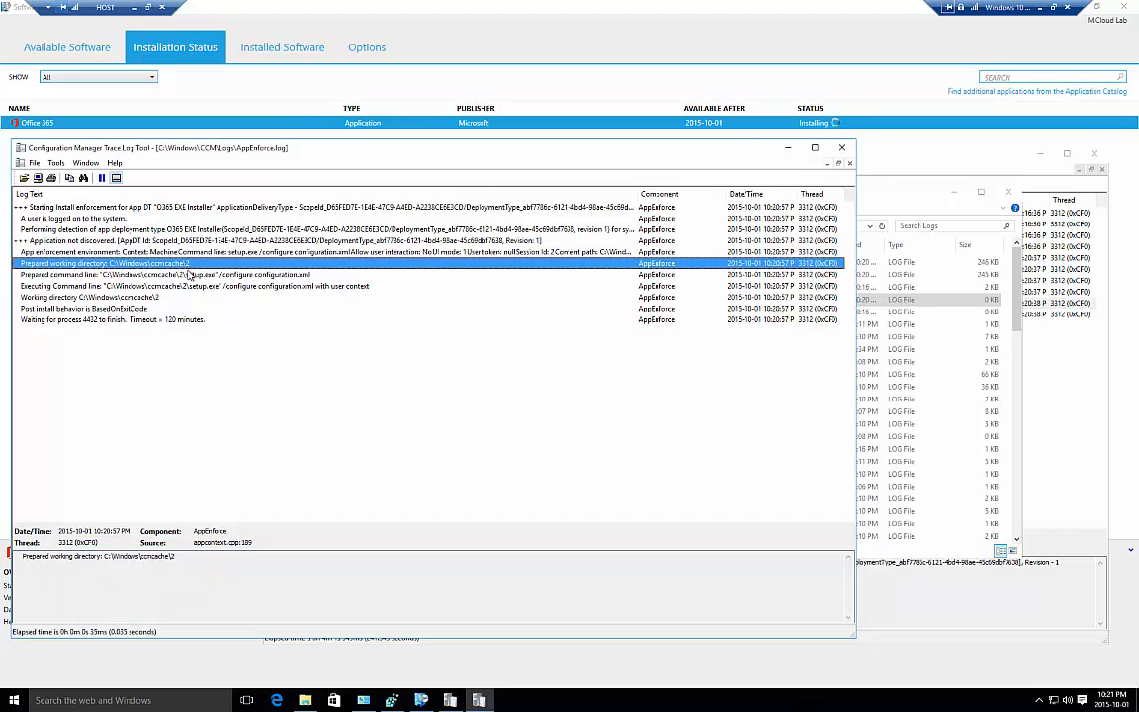
pyautogui.click(188, 274)
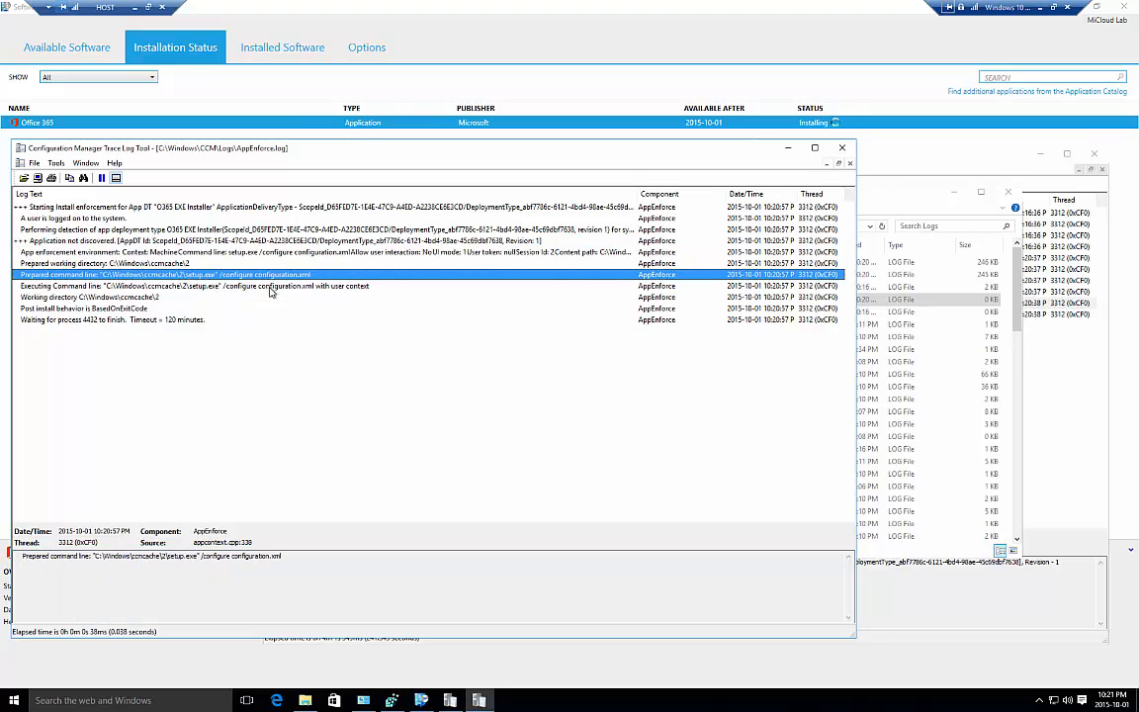
pyautogui.click(218, 287)
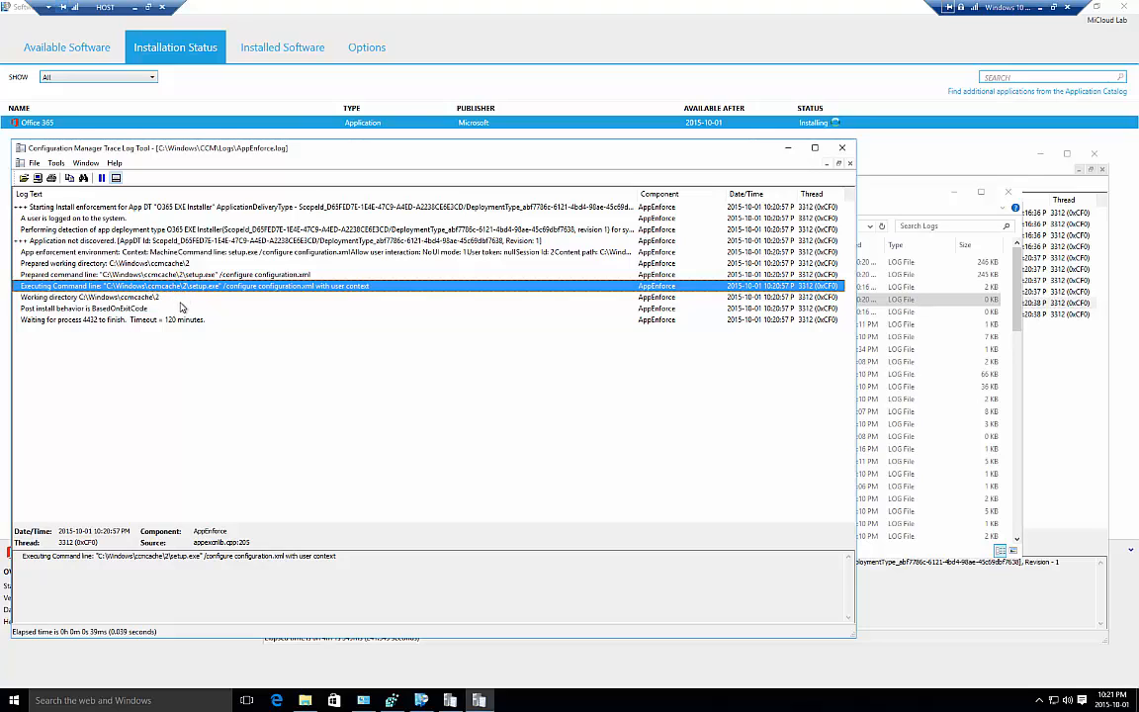
pyautogui.click(180, 319)
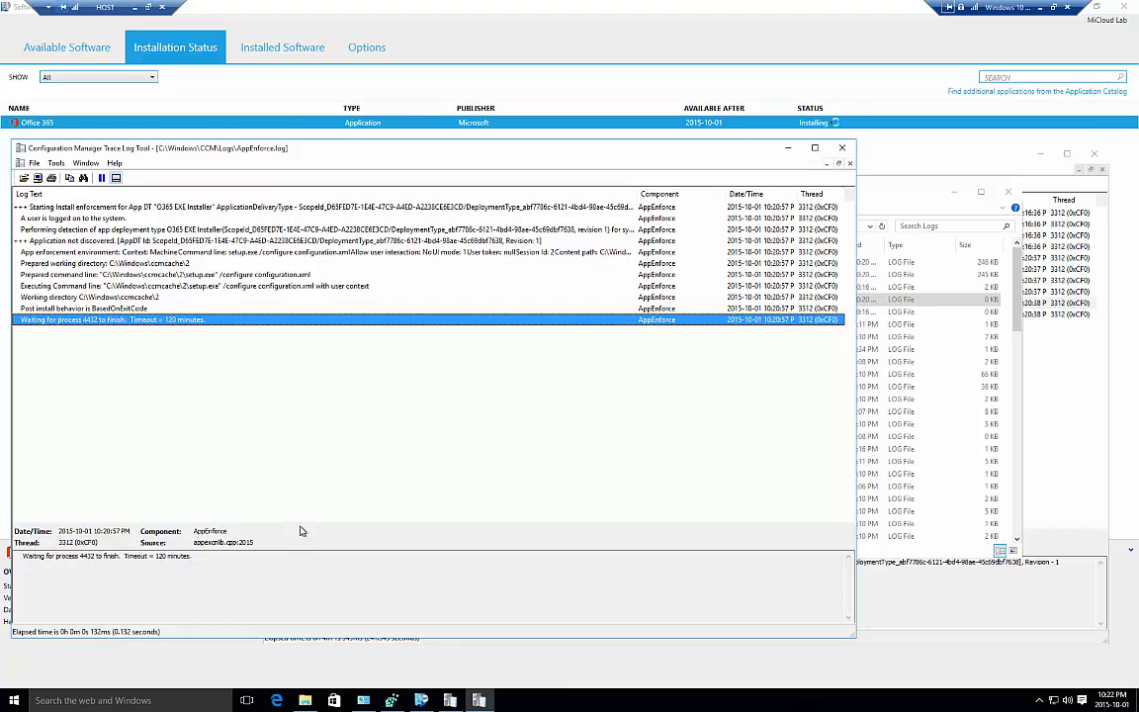
pyautogui.click(489, 408)
pyautogui.click(597, 323)
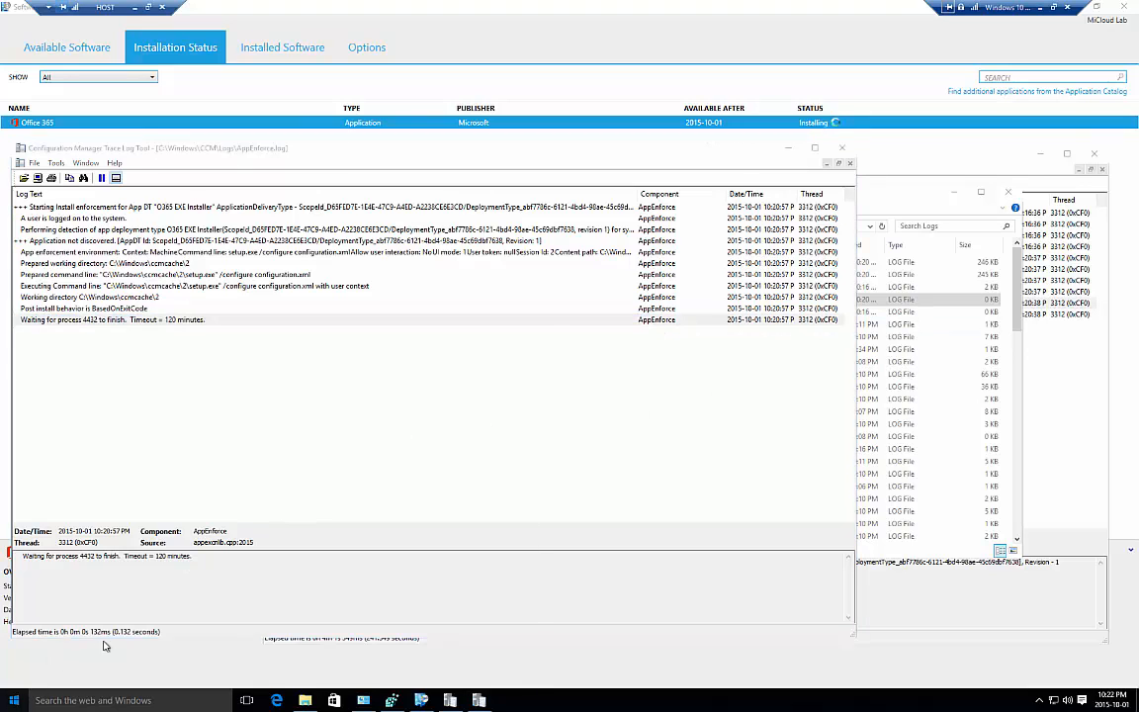
# Look through the Start menu's full app list for Office programs and close the list.
pyautogui.press('super')
pyautogui.click(45, 678)
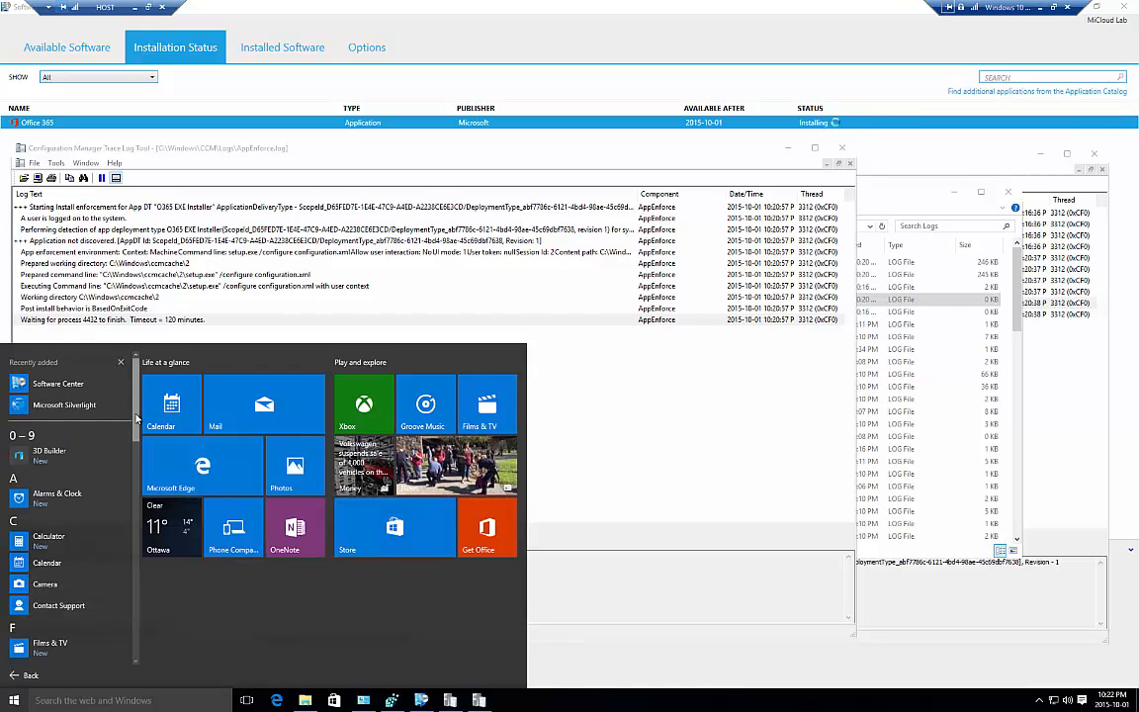
pyautogui.moveTo(131, 427); pyautogui.dragTo(140, 498)
pyautogui.scroll(-3, 140, 497)
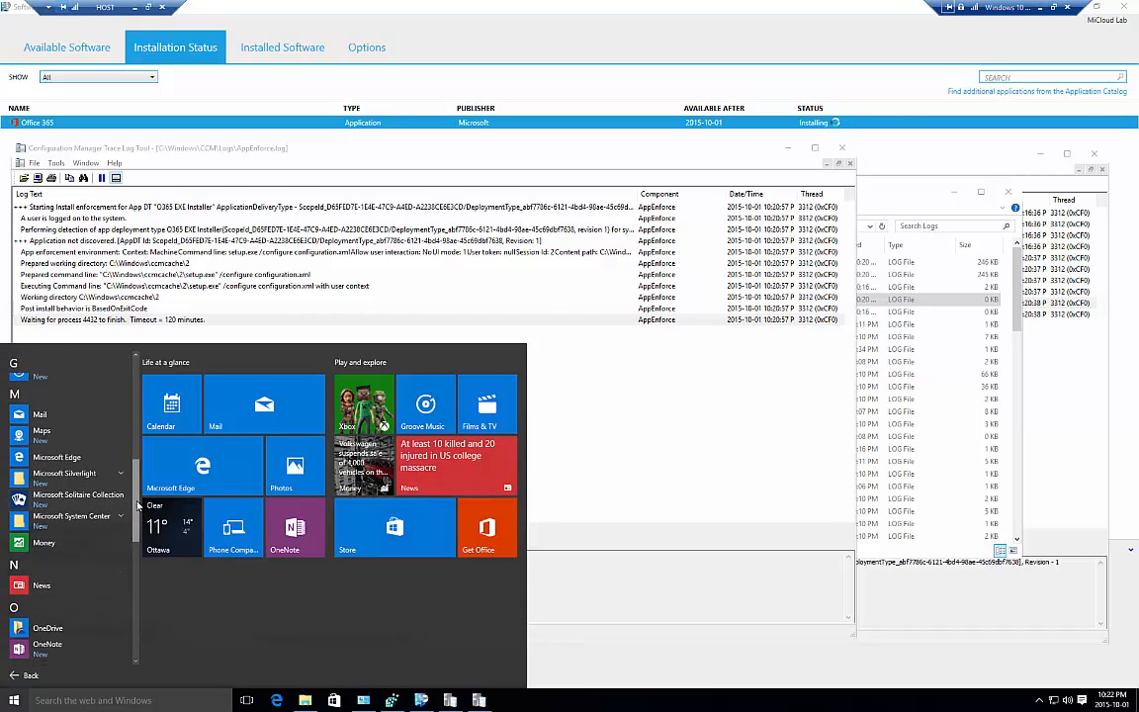
pyautogui.moveTo(137, 506); pyautogui.dragTo(134, 384)
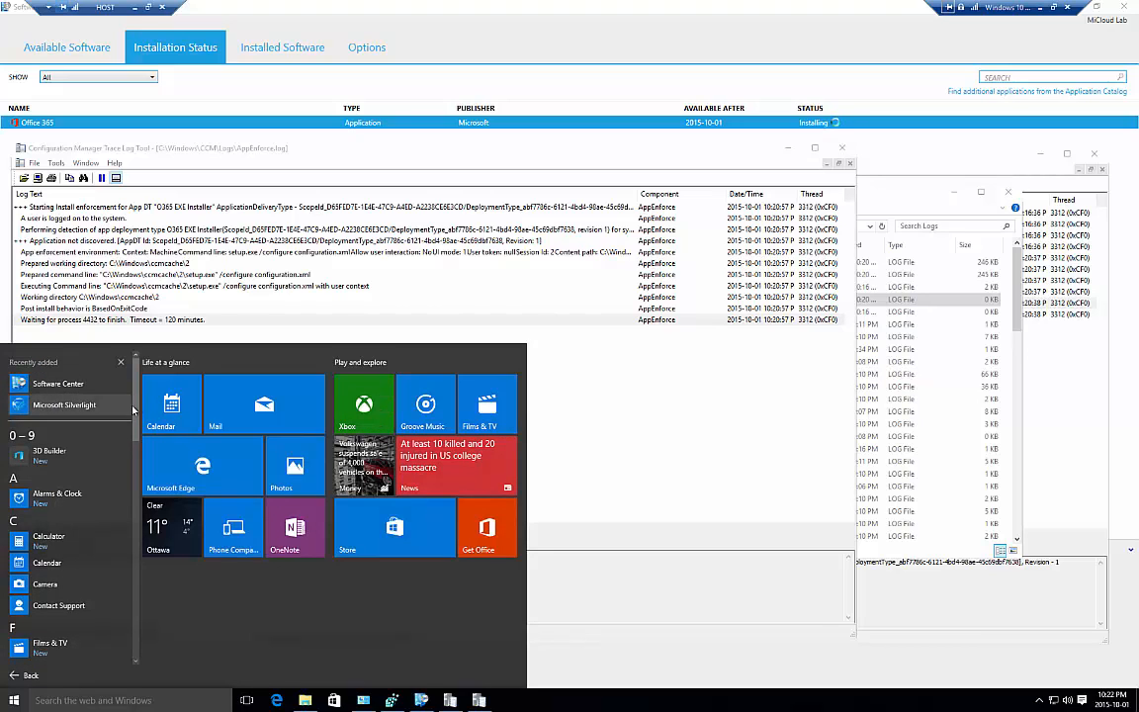
pyautogui.moveTo(136, 415)
pyautogui.mouseDown()
pyautogui.moveTo(133, 506)
pyautogui.moveTo(575, 476)
pyautogui.mouseUp()
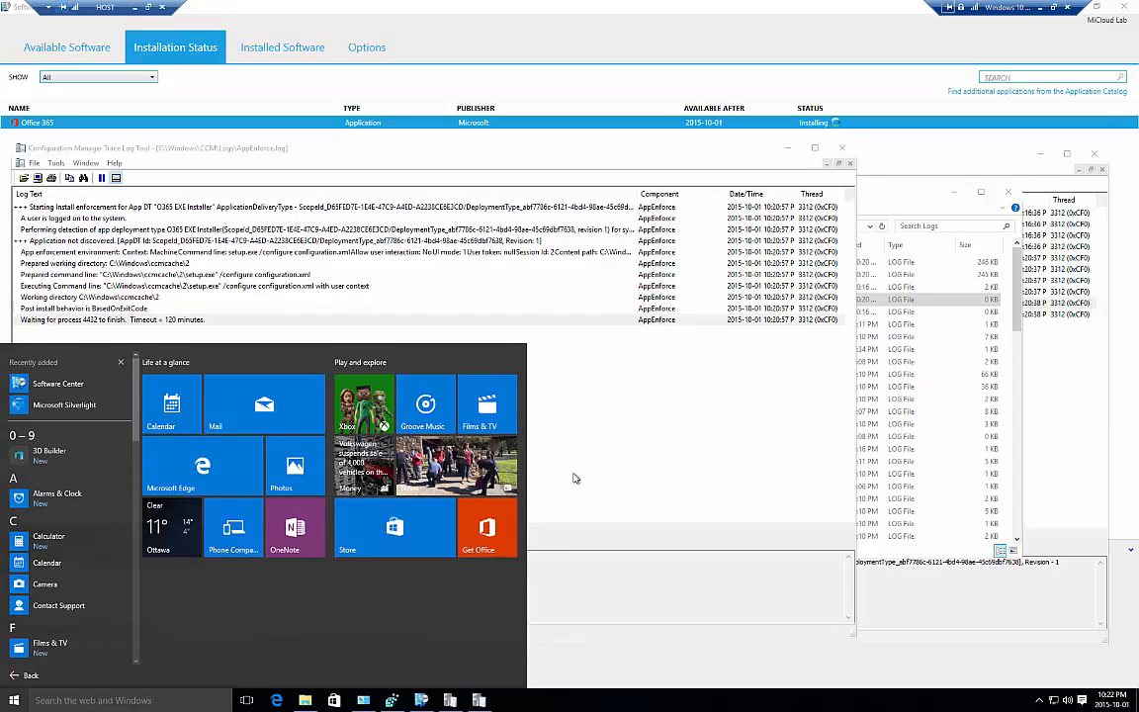
pyautogui.click(665, 450)
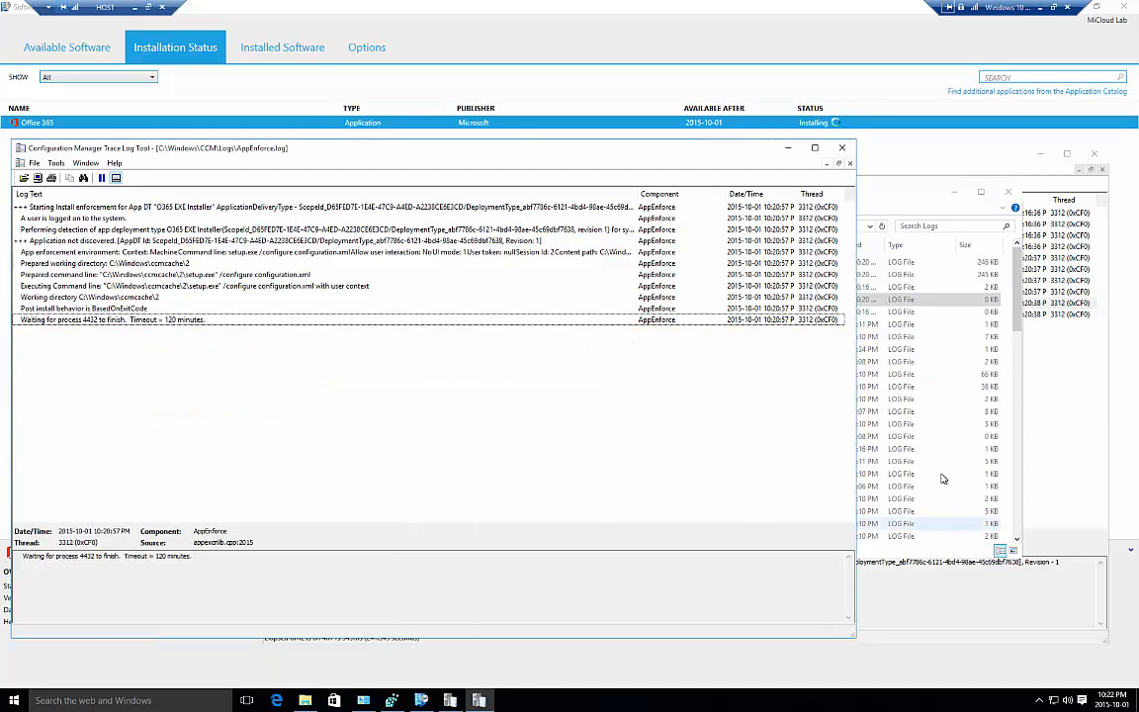
# Check the Start menu's full app list again, expand the Microsoft Office 2013 group, and return to the AppEnforce log's process waiting entry.
pyautogui.click(1040, 495)
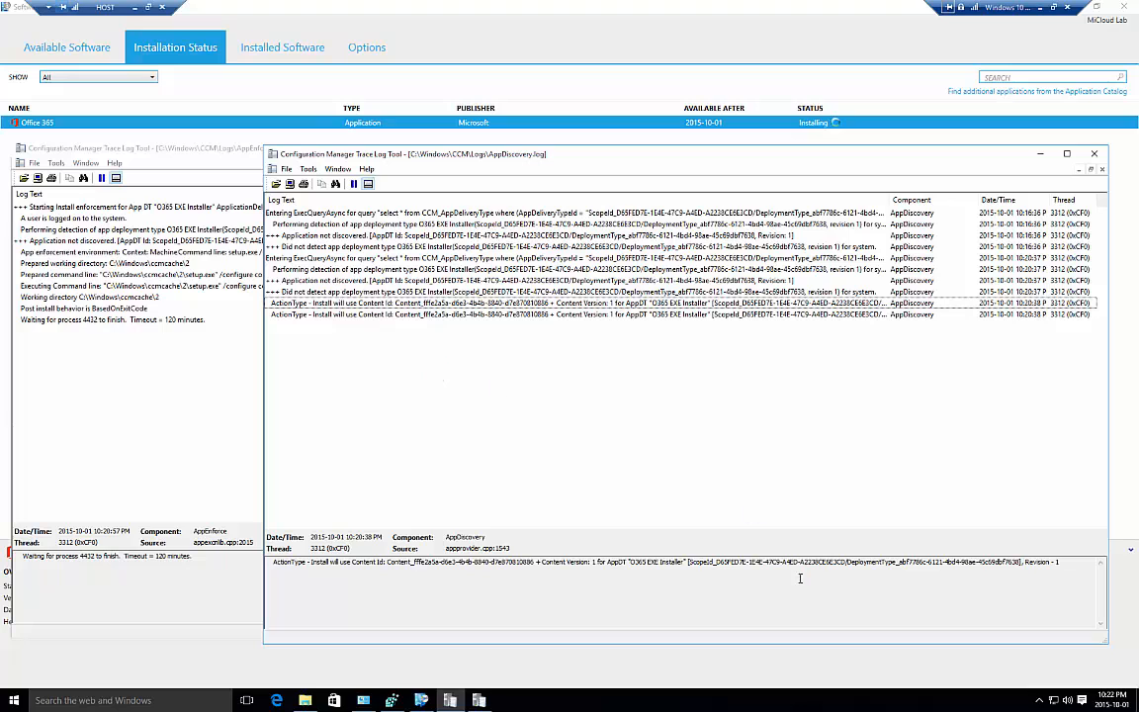
pyautogui.click(13, 700)
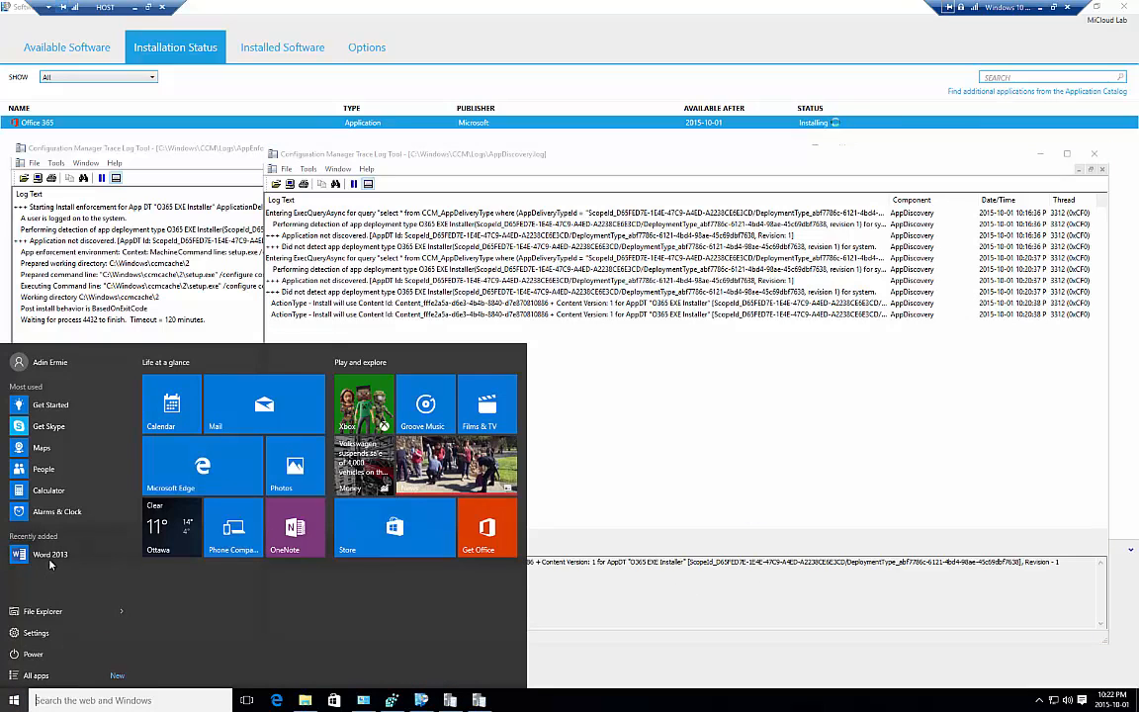
pyautogui.click(40, 676)
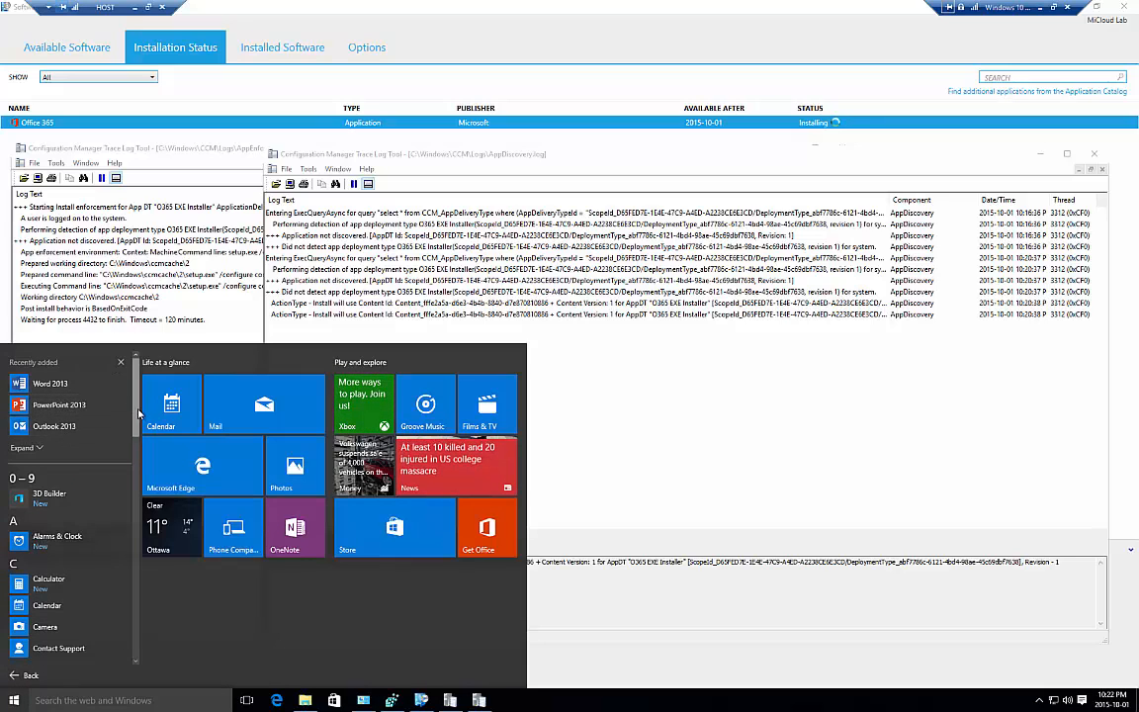
pyautogui.moveTo(136, 430); pyautogui.dragTo(136, 549)
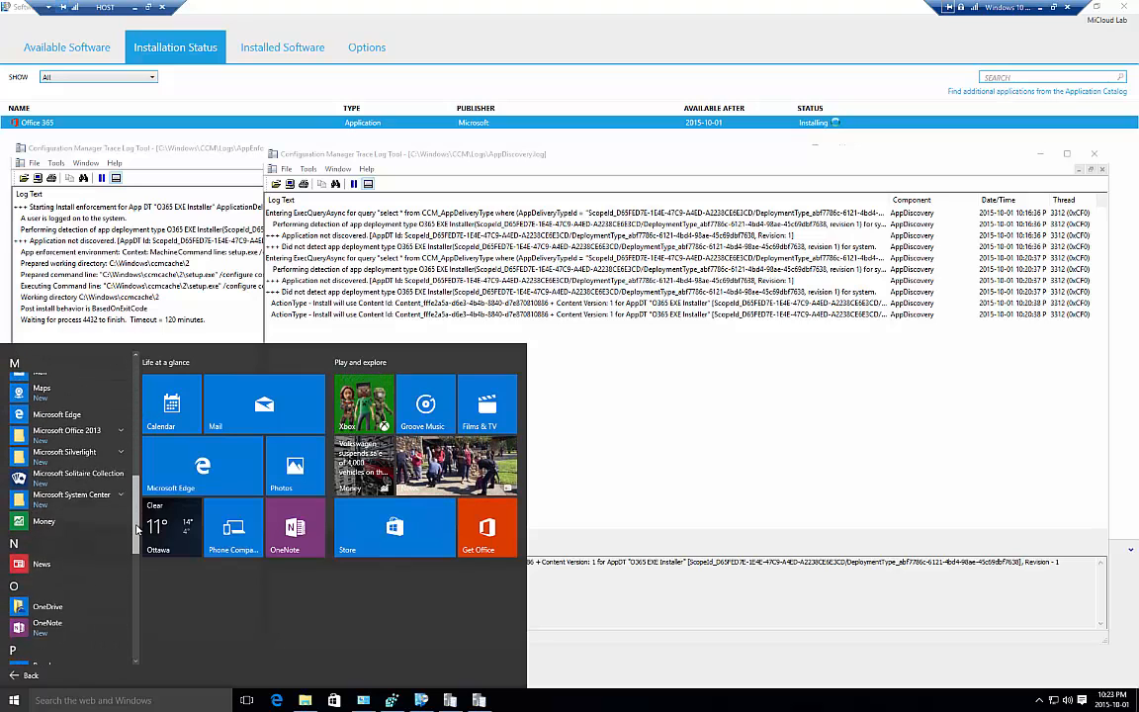
pyautogui.click(109, 434)
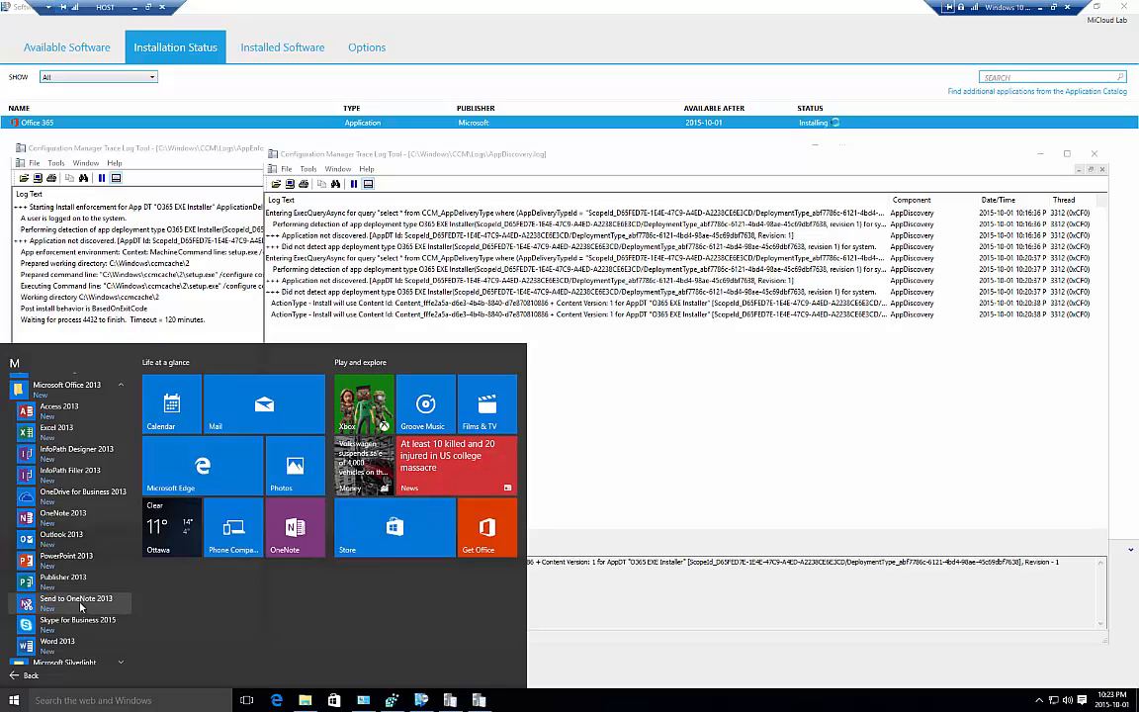
pyautogui.click(198, 320)
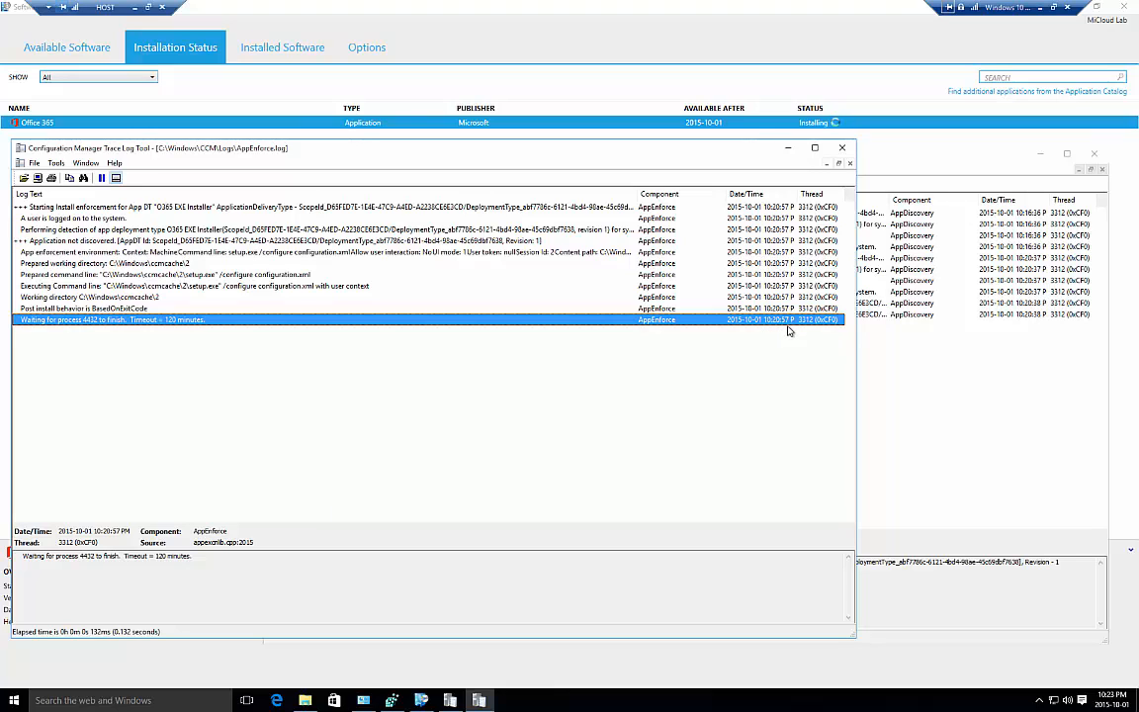
# Check the Office 365 installation status in Software Center and examine the AppDiscovery log's two ActionType install content entries.
pyautogui.click(903, 326)
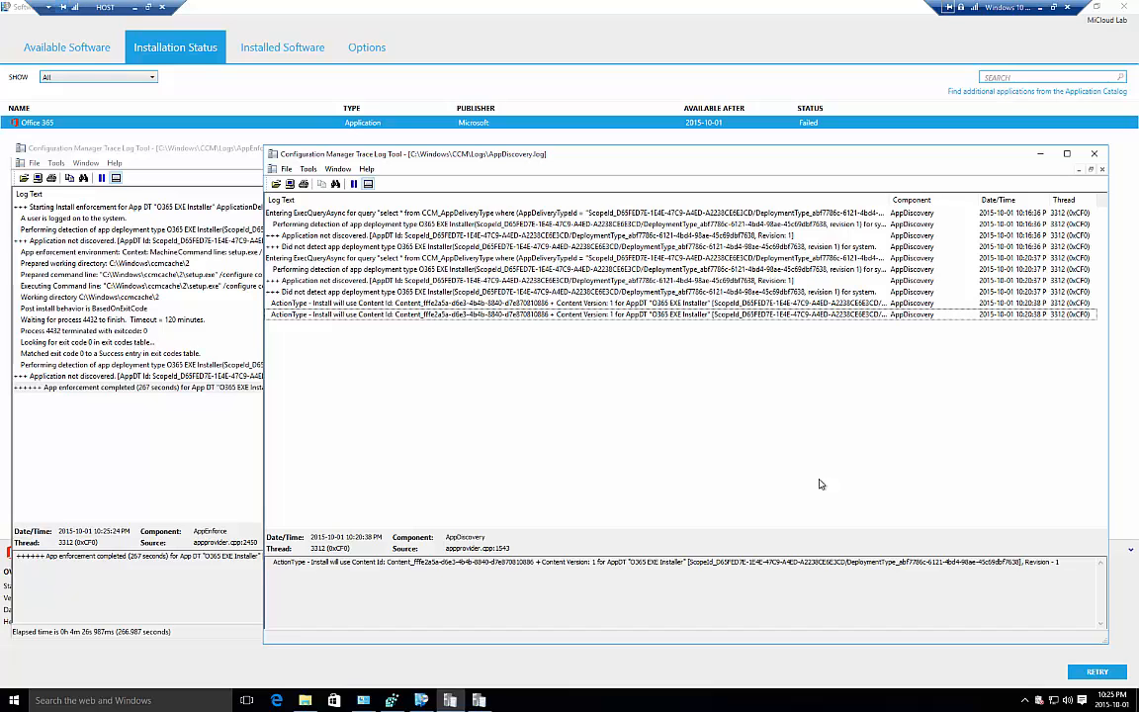
pyautogui.click(784, 20)
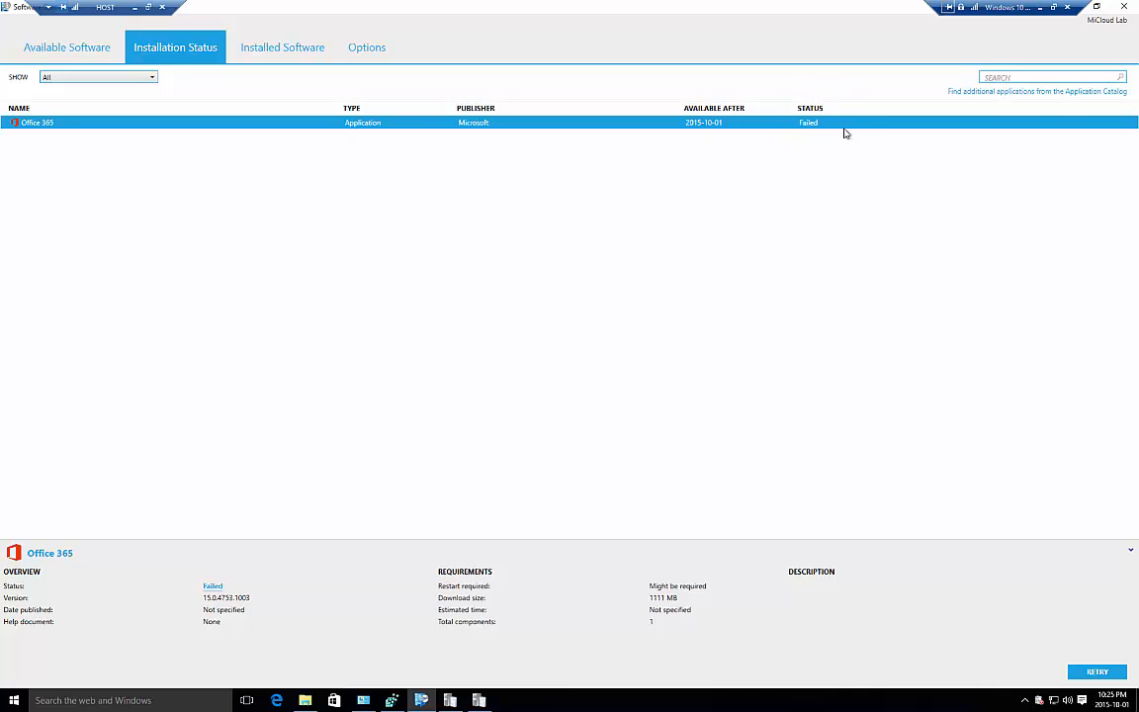
pyautogui.click(450, 700)
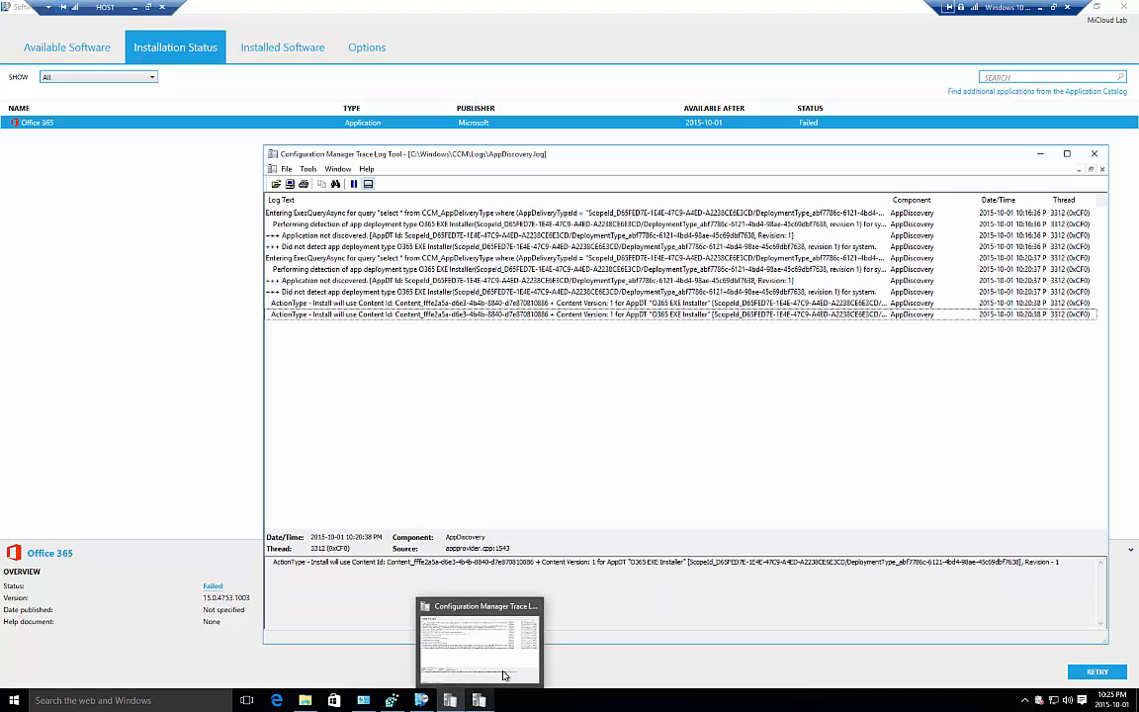
pyautogui.click(397, 304)
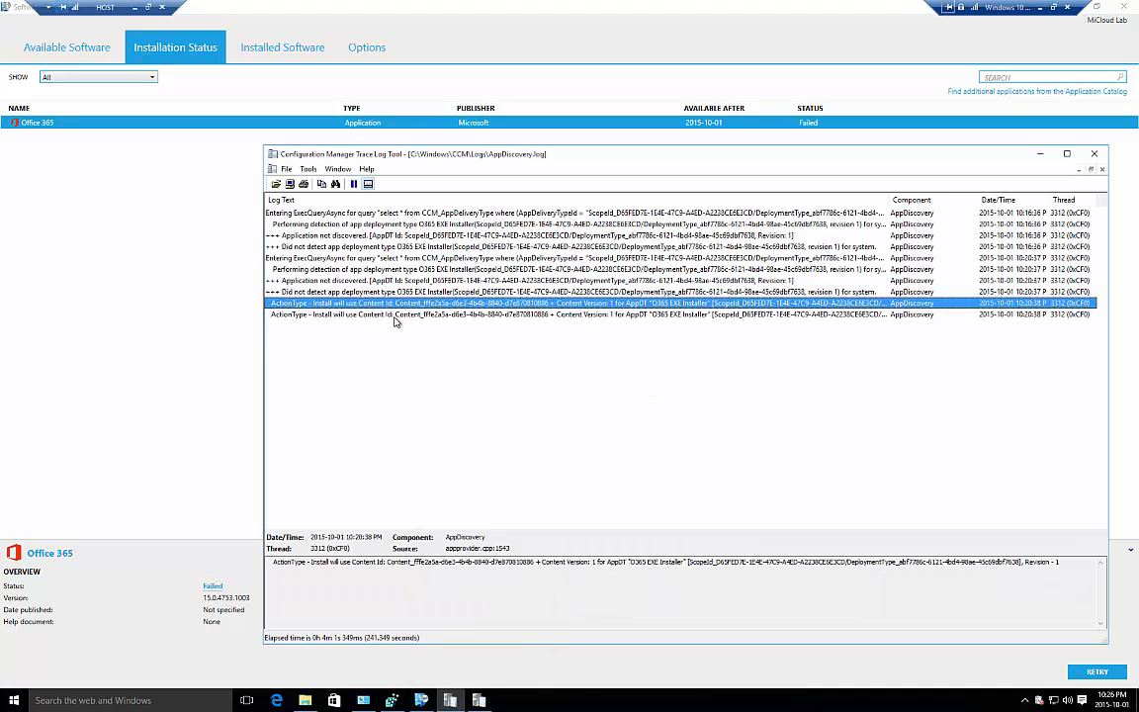
pyautogui.click(395, 317)
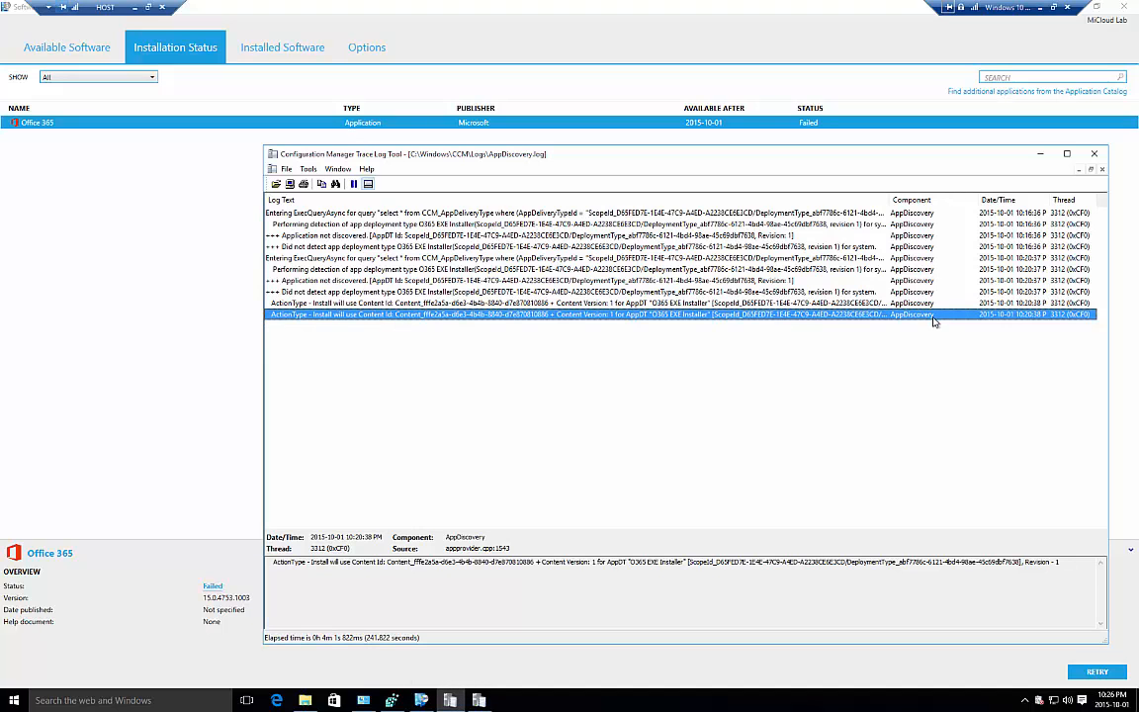
# Close the AppDiscovery log and examine the AppEnforce log's entries on process waiting, process termination, and exit code lookup and matching.
pyautogui.click(1095, 156)
pyautogui.click(451, 700)
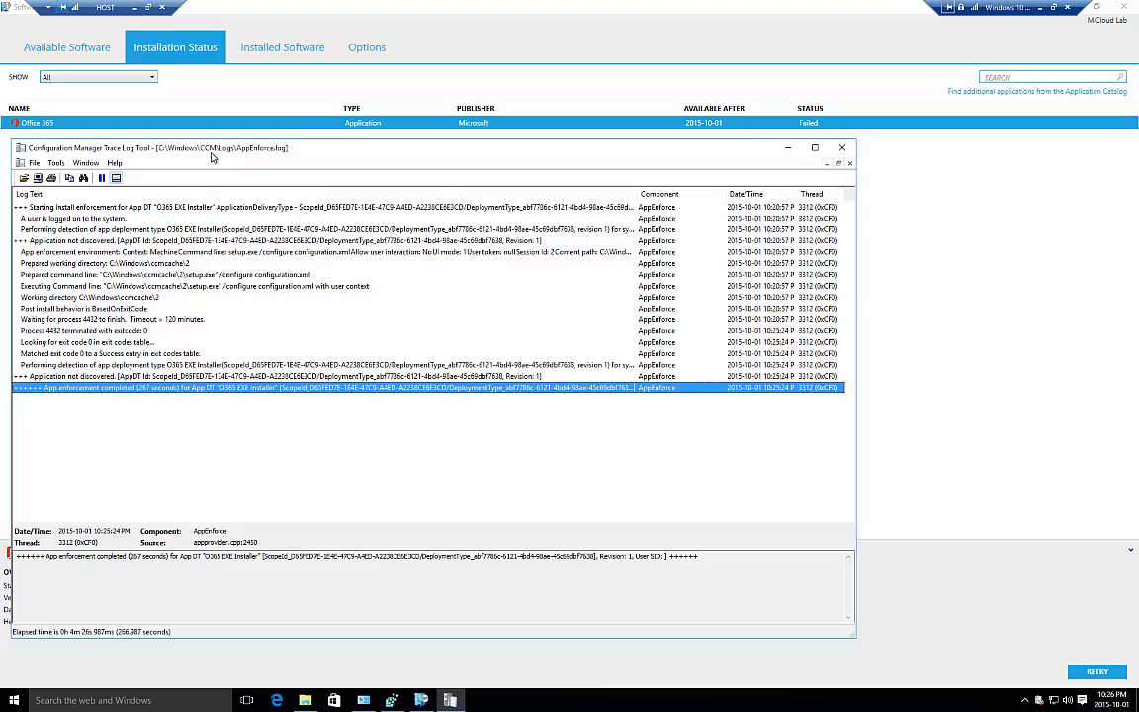
pyautogui.click(149, 322)
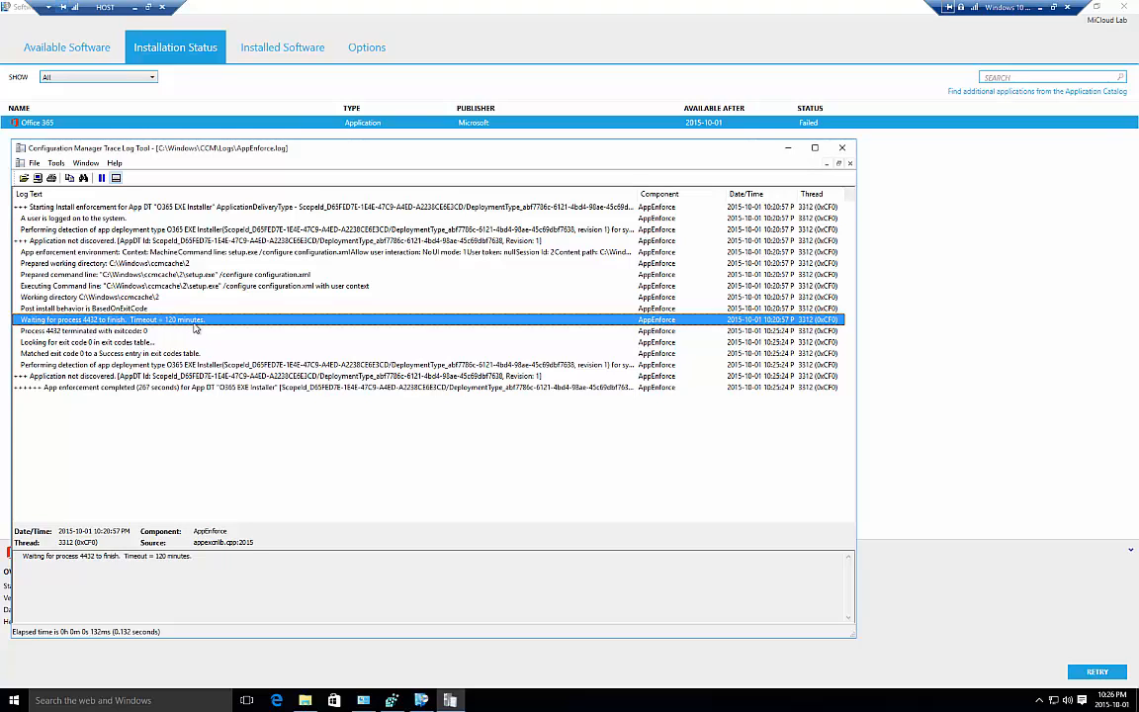
pyautogui.press('Down')
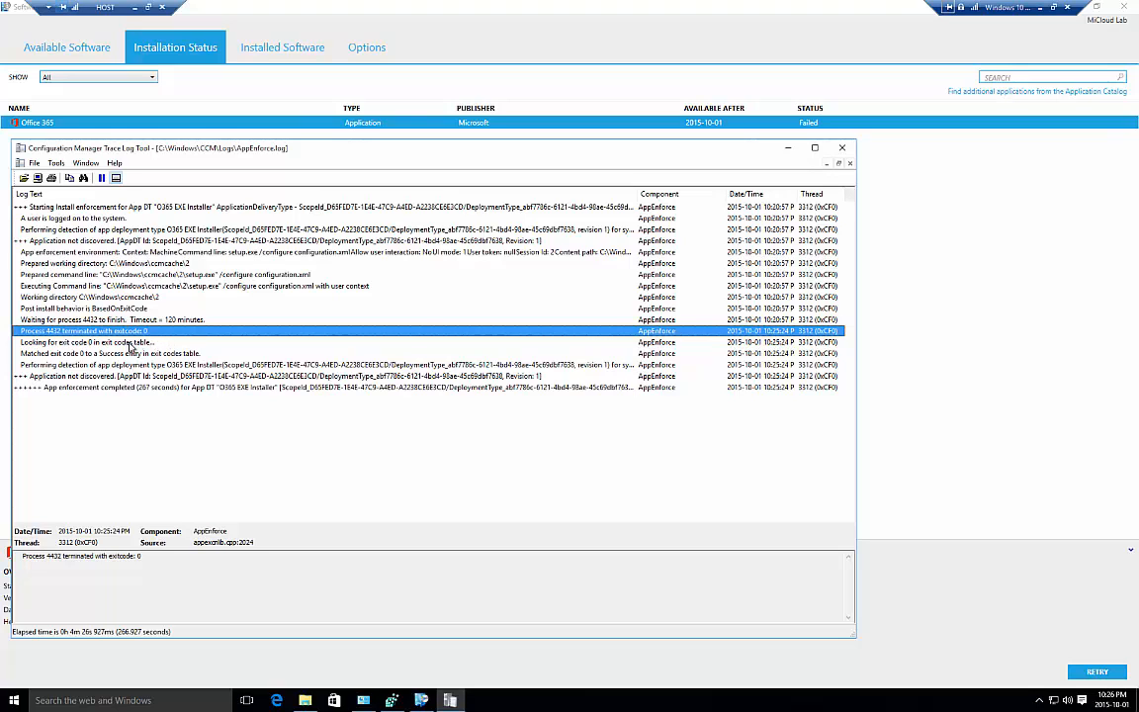
pyautogui.click(126, 343)
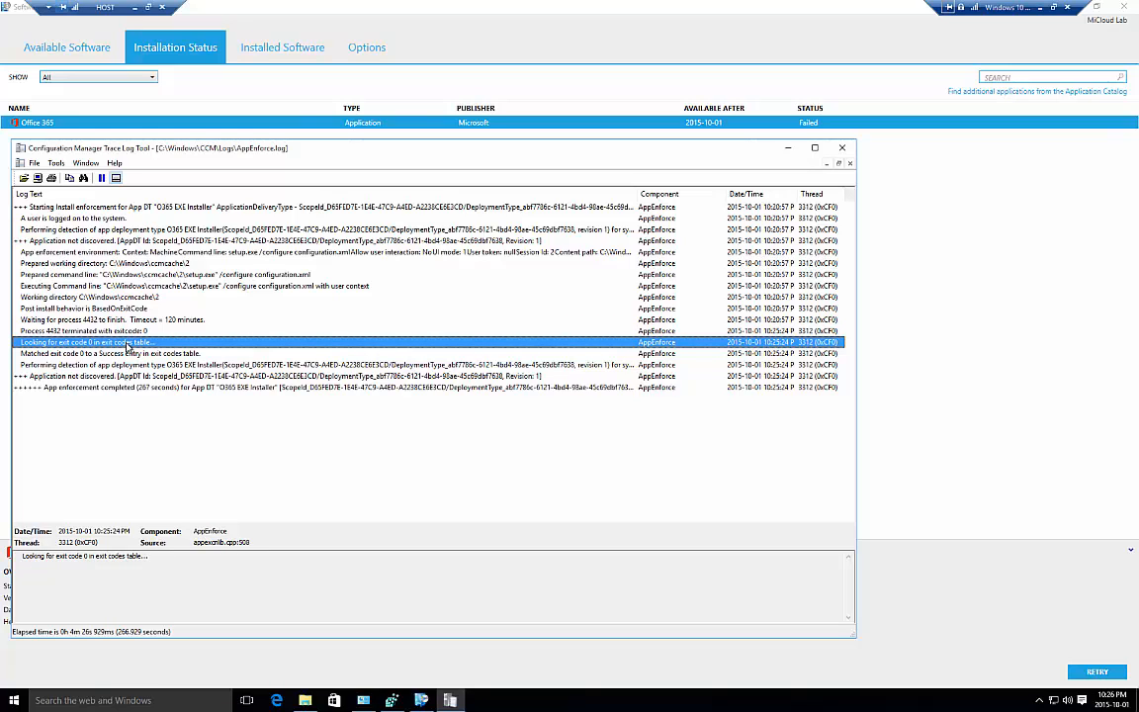
pyautogui.click(96, 354)
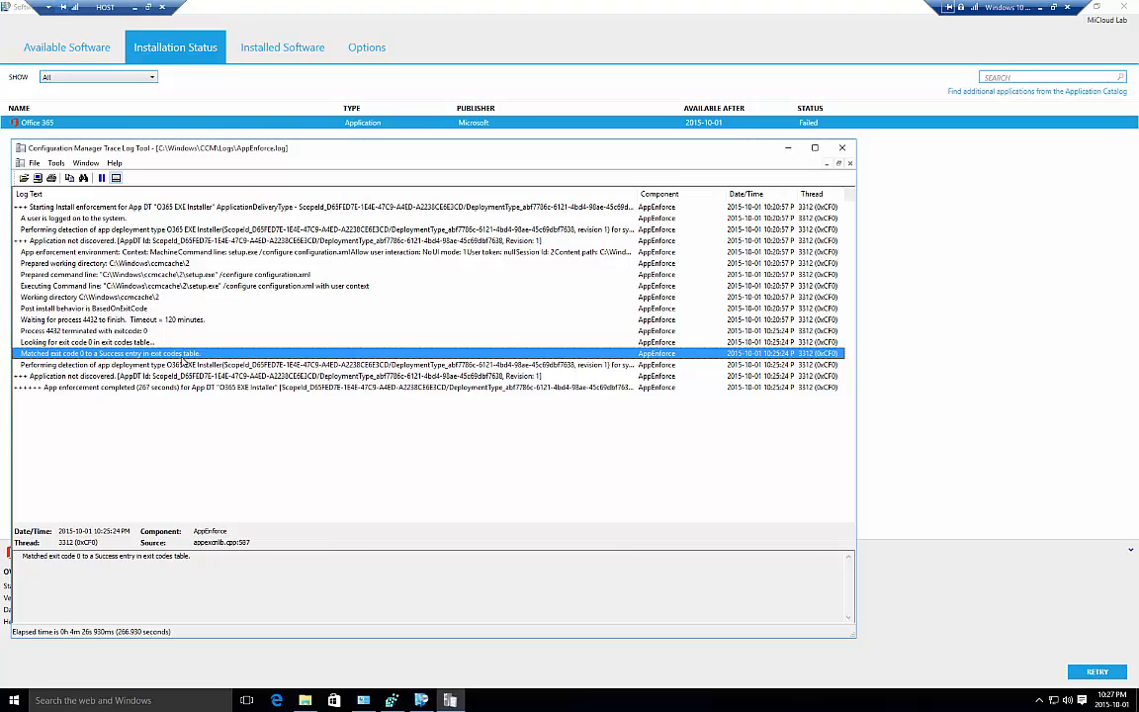
# Browse the Microsoft Office 2013 group in the Start menu's full app list and launch Word 2013.
pyautogui.click(14, 700)
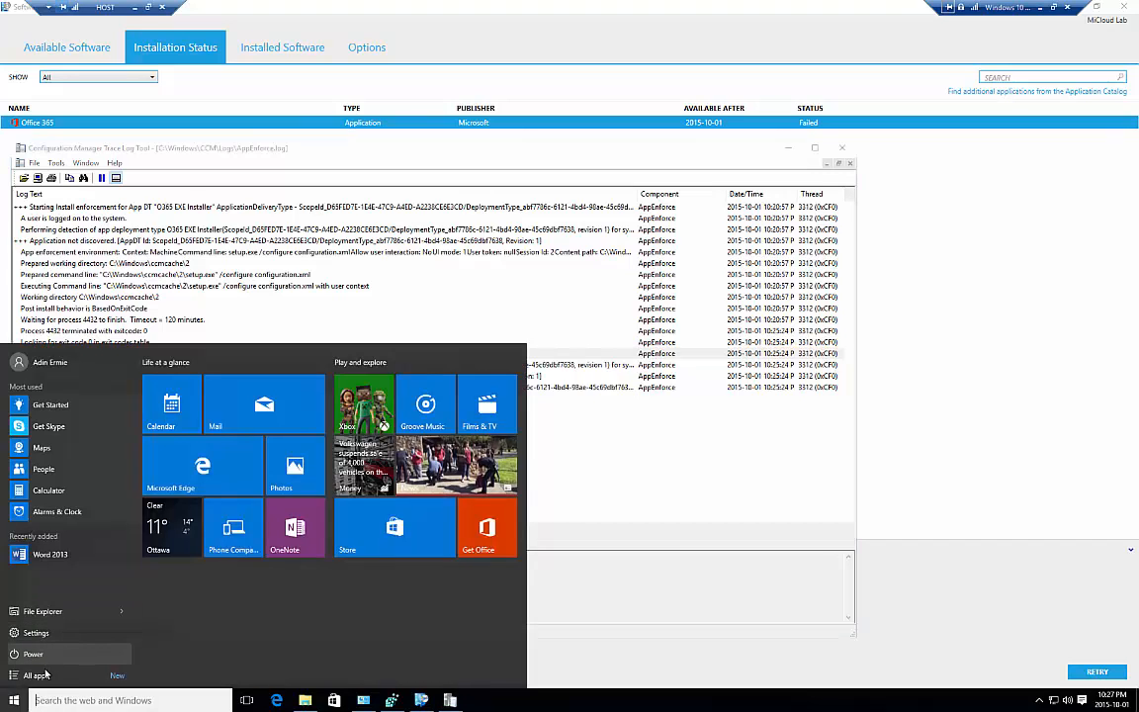
pyautogui.click(38, 676)
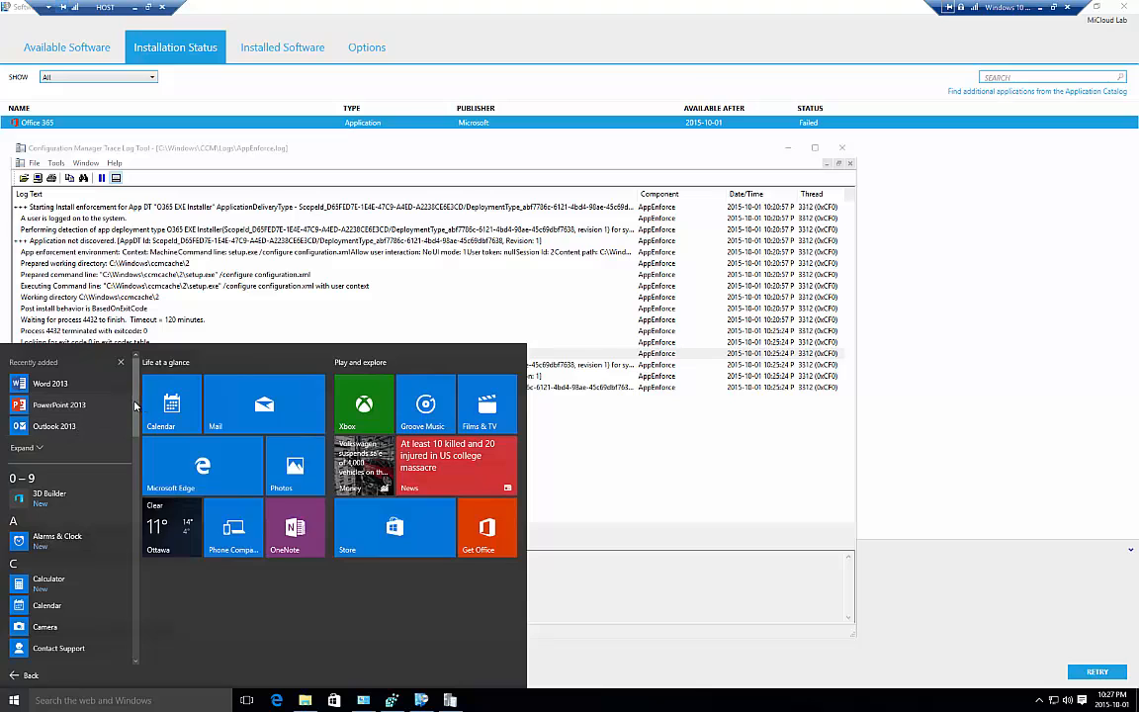
pyautogui.scroll(-10, 98, 477)
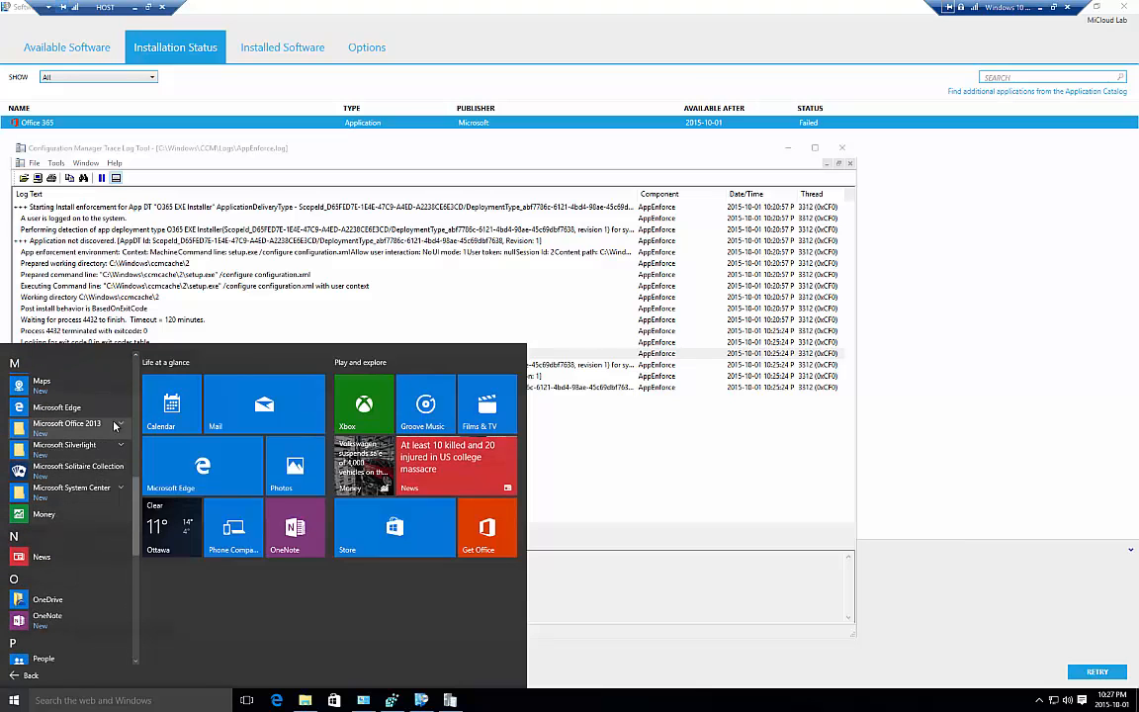
pyautogui.click(69, 425)
pyautogui.scroll(-1, 137, 457)
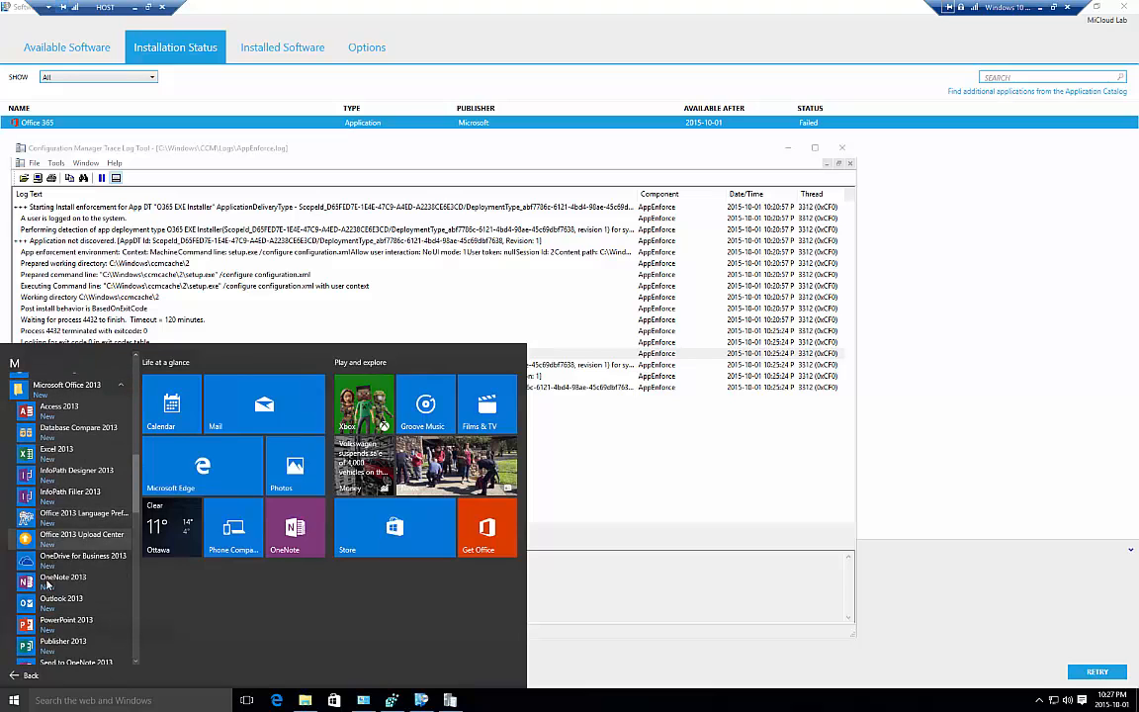
pyautogui.scroll(-2, 70, 472)
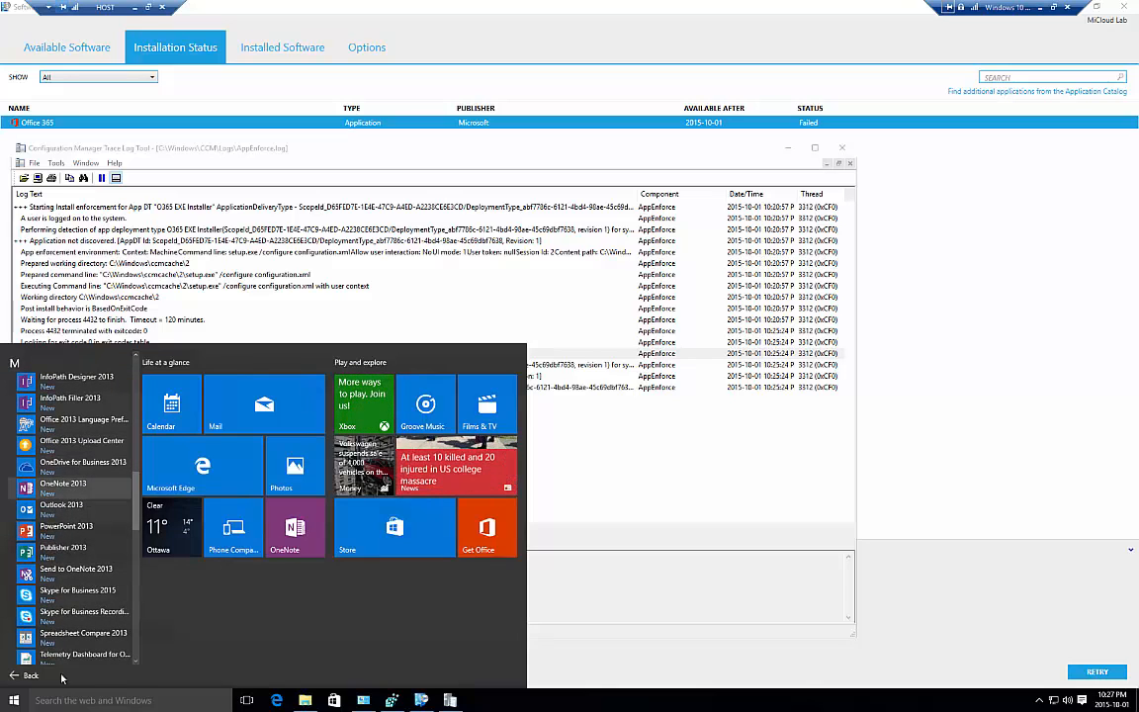
pyautogui.scroll(-3, 70, 594)
pyautogui.click(75, 590)
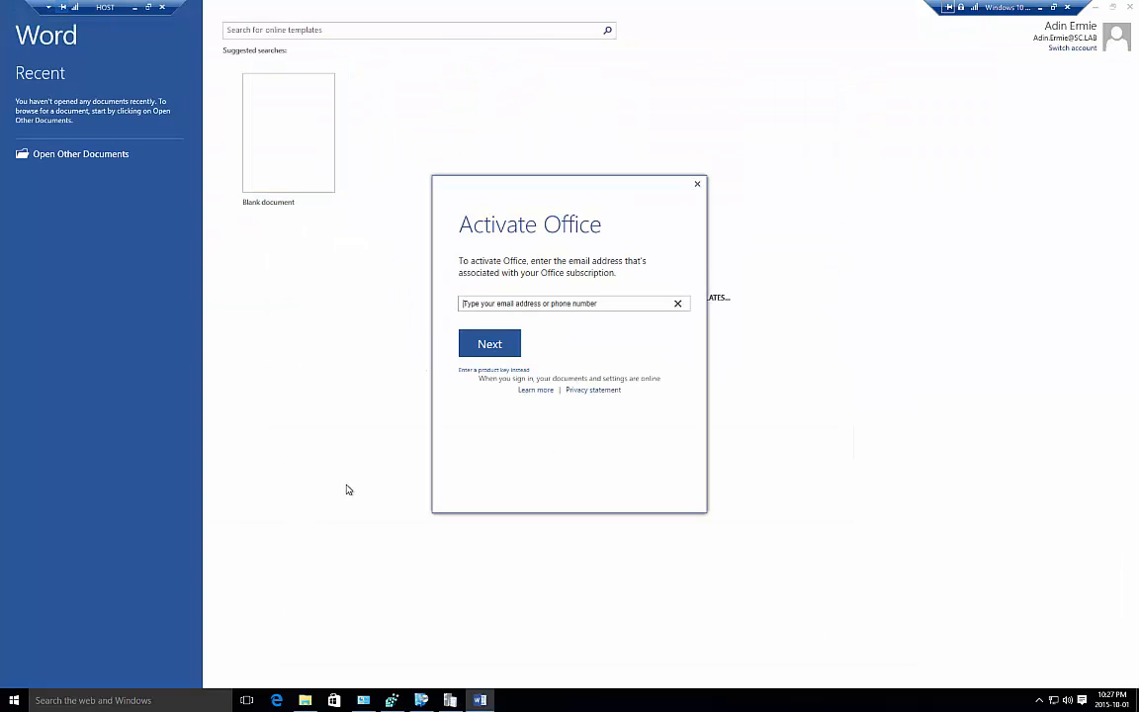
# Dismiss the Activate Office prompt and accept the license agreement with Use recommended settings.
pyautogui.click(698, 184)
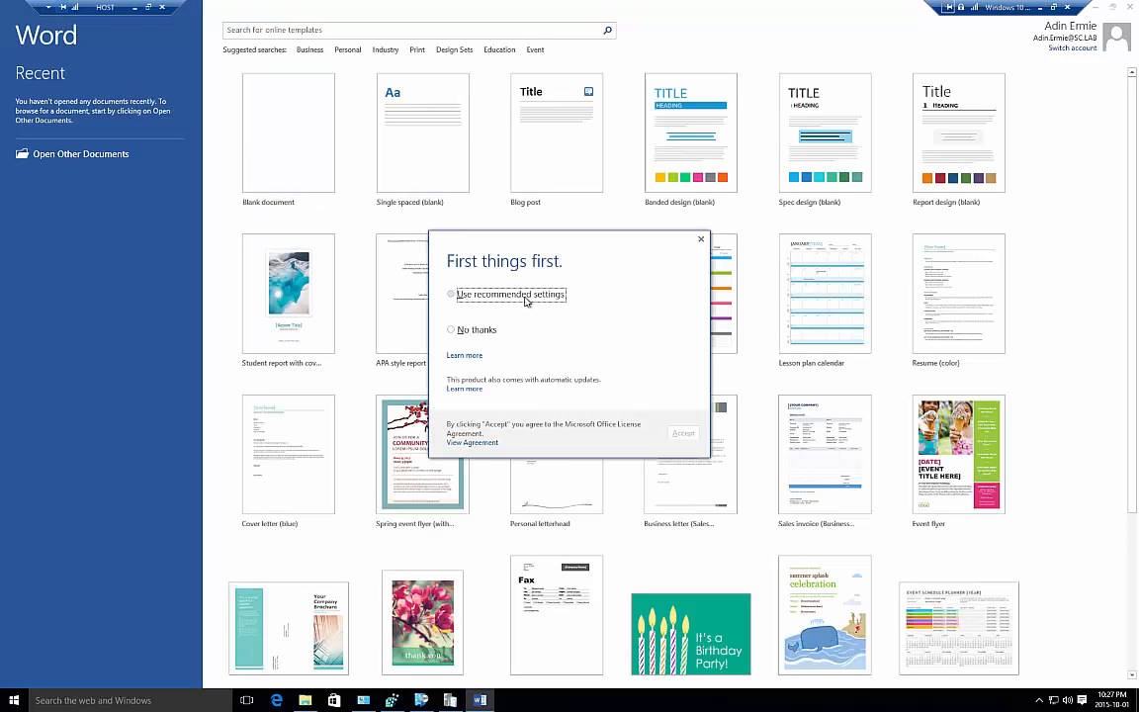
pyautogui.click(527, 298)
pyautogui.click(681, 434)
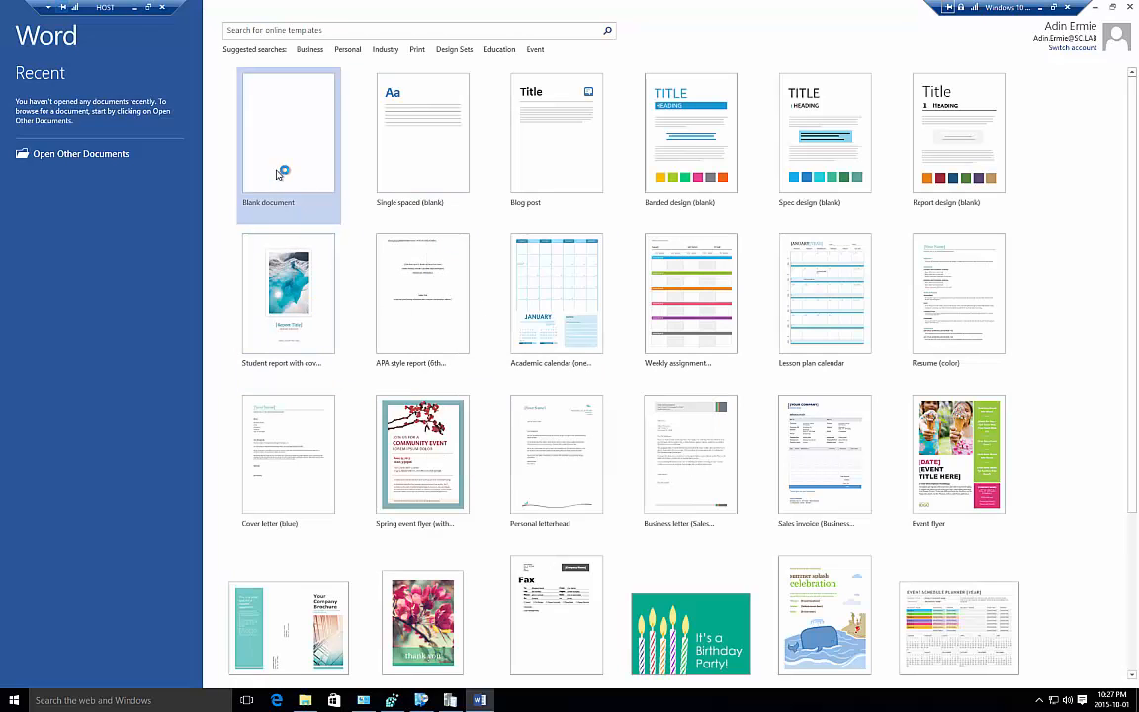
# Create a blank Word document, dismiss the Office welcome window, and close Word.
pyautogui.click(250, 150)
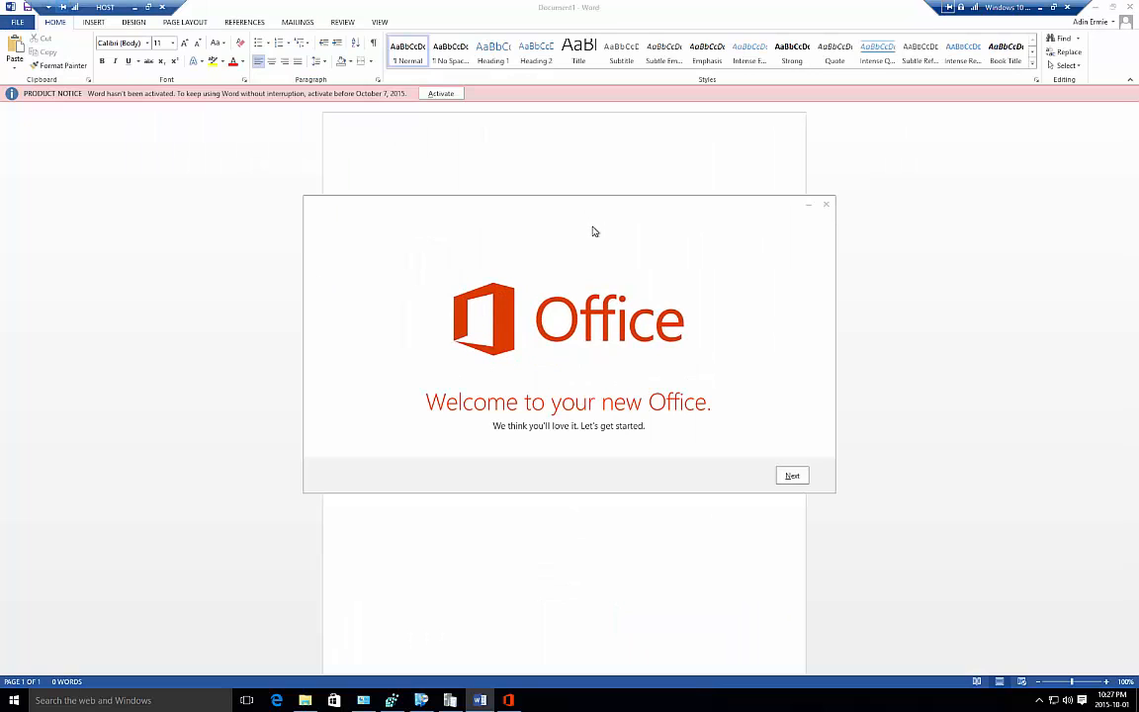
pyautogui.click(827, 207)
pyautogui.click(1128, 9)
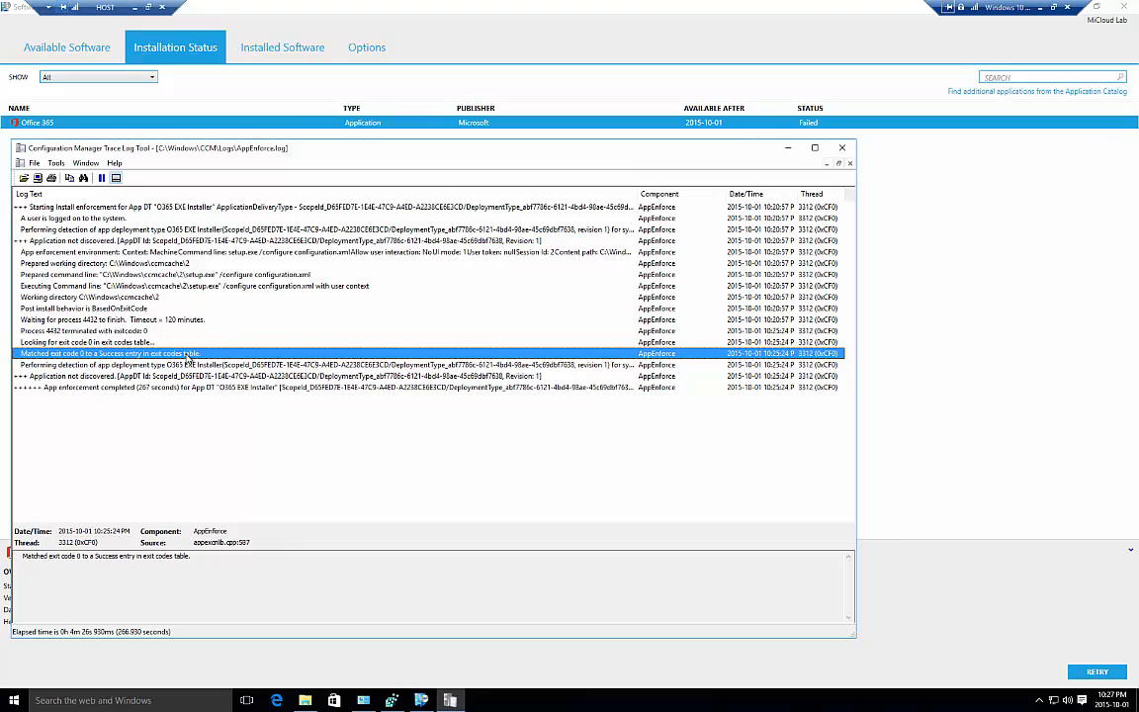
# Examine the AppEnforce log's post-install detection entries, and refresh the Uninstall key in Registry Editor.
pyautogui.click(83, 367)
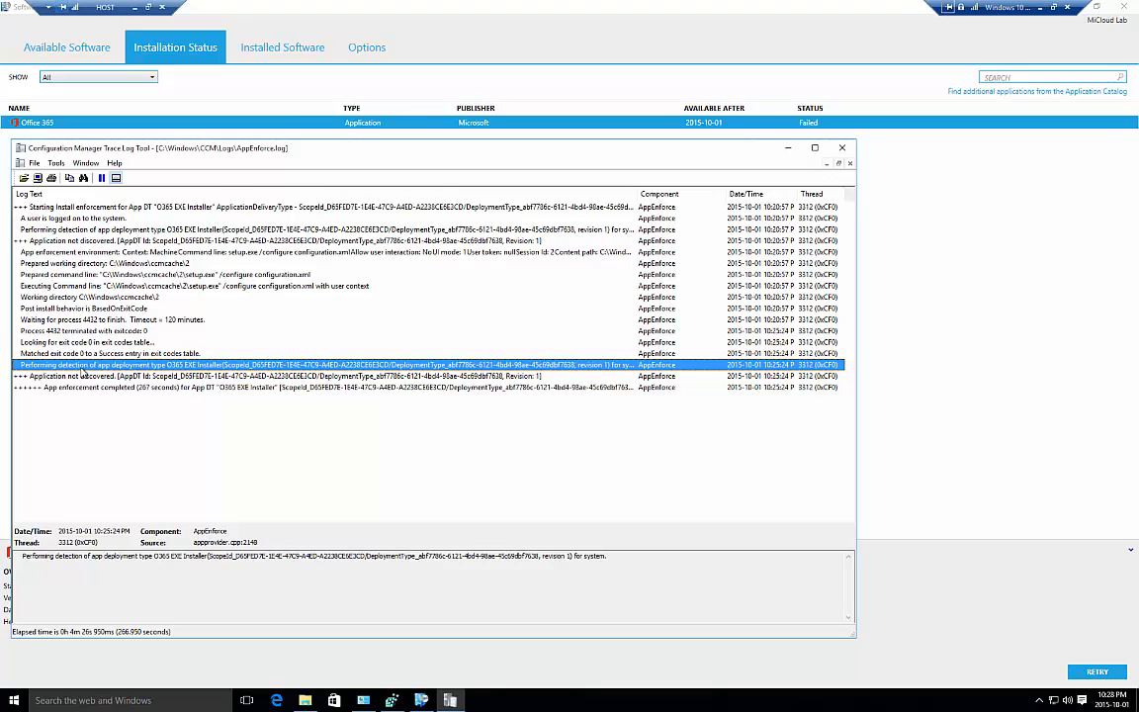
pyautogui.click(115, 377)
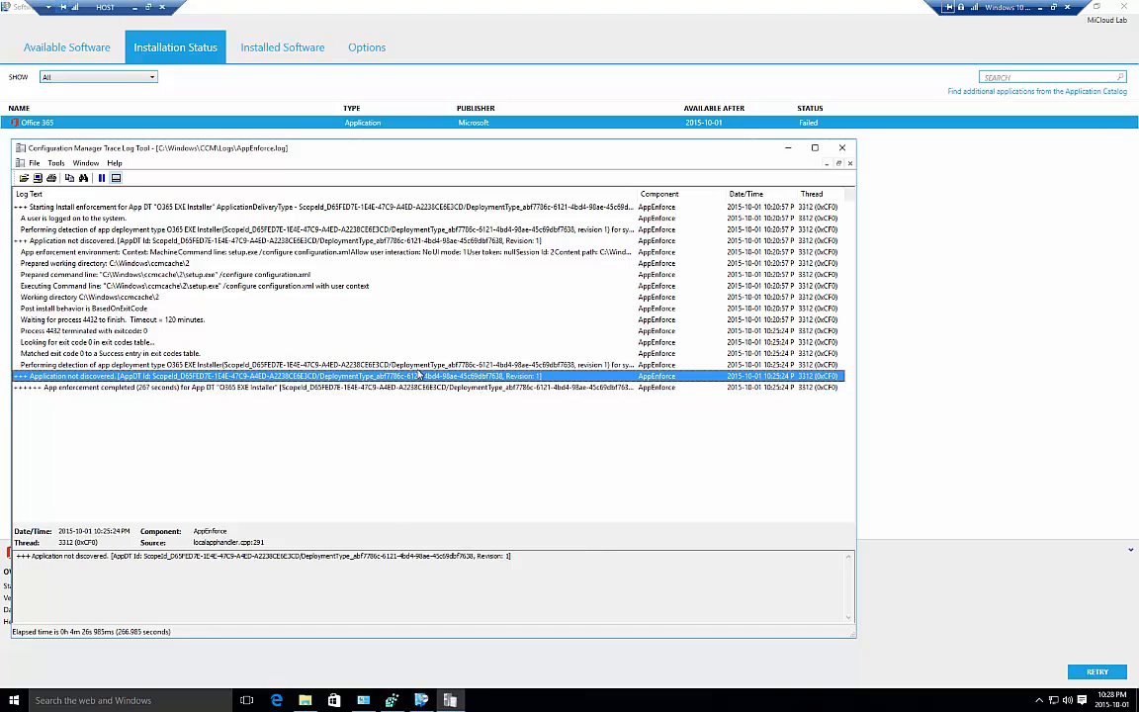
pyautogui.click(393, 701)
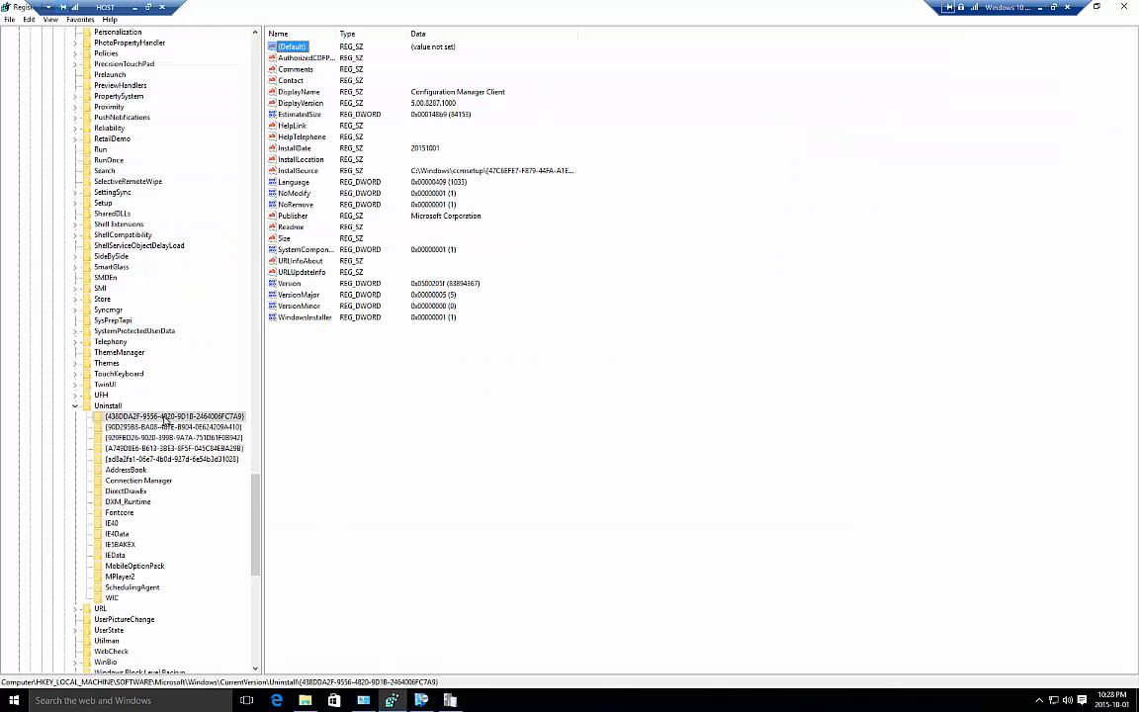
pyautogui.click(111, 407)
pyautogui.press('F5')
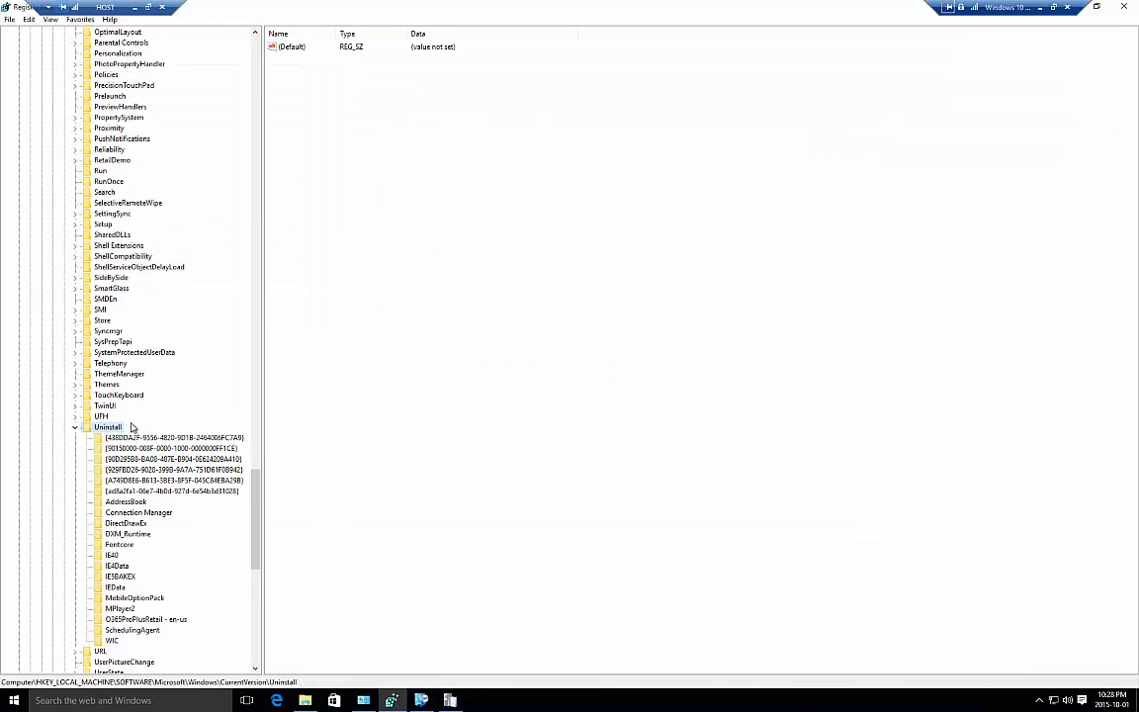
# Open the O365ProPlusRetail - en-us key under Uninstall and examine its registry values.
pyautogui.click(141, 620)
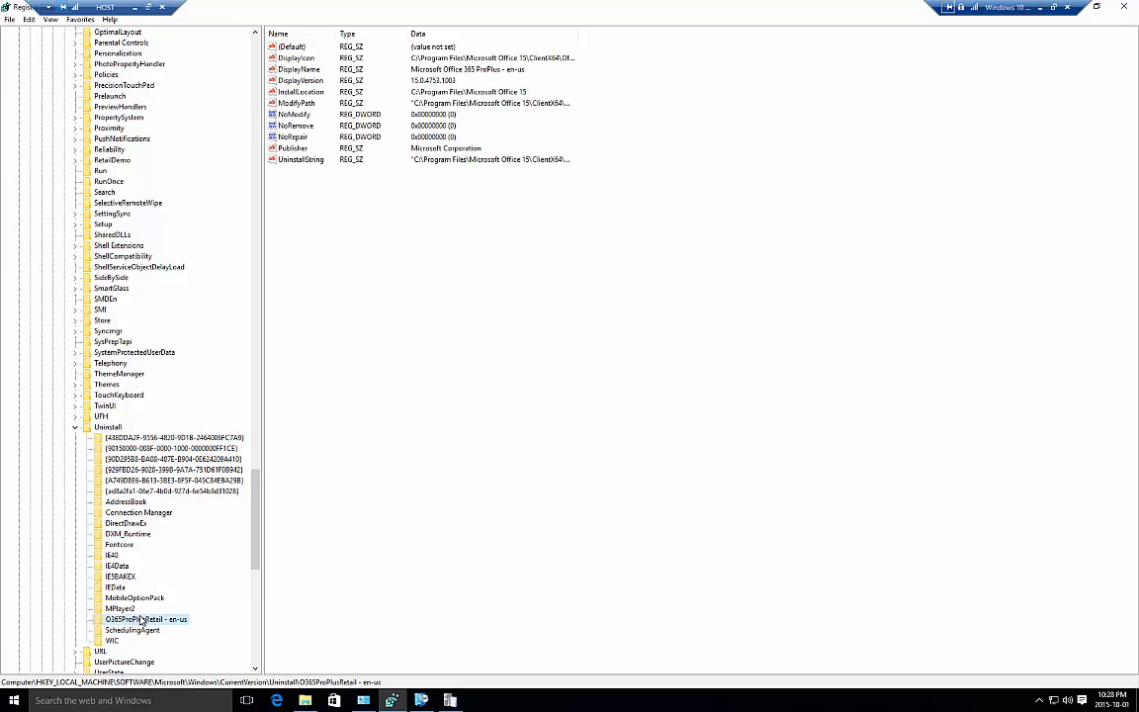
pyautogui.scroll(-2, 168, 534)
pyautogui.scroll(-1, 173, 502)
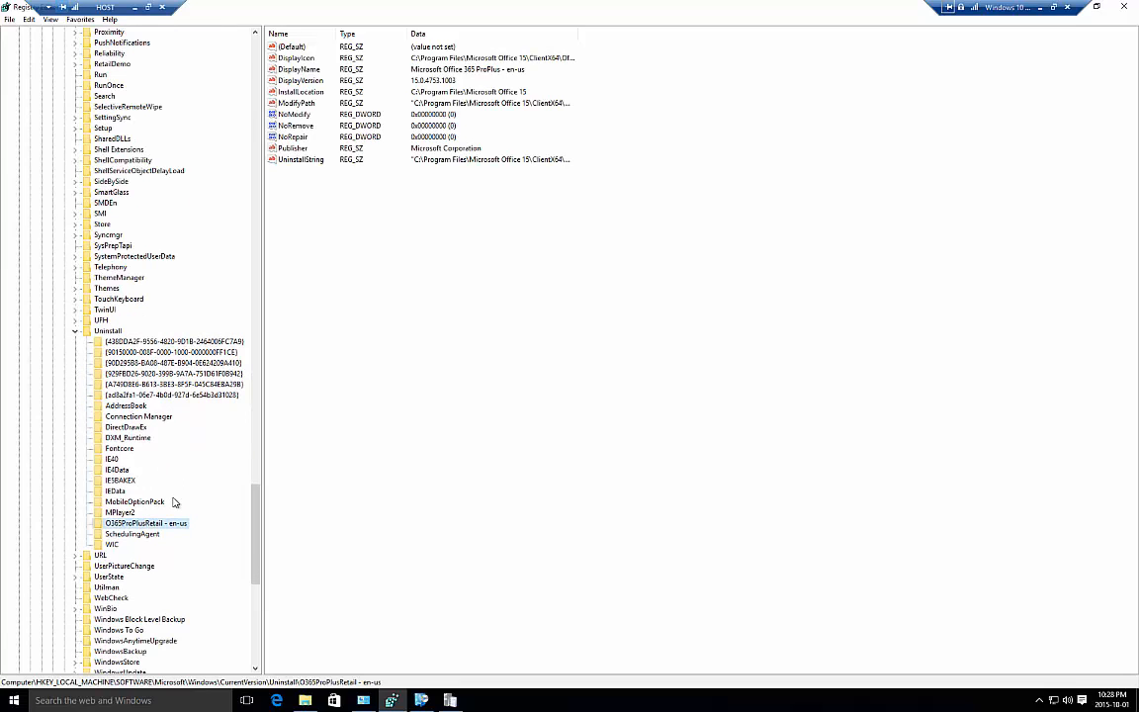
pyautogui.scroll(-1, 170, 495)
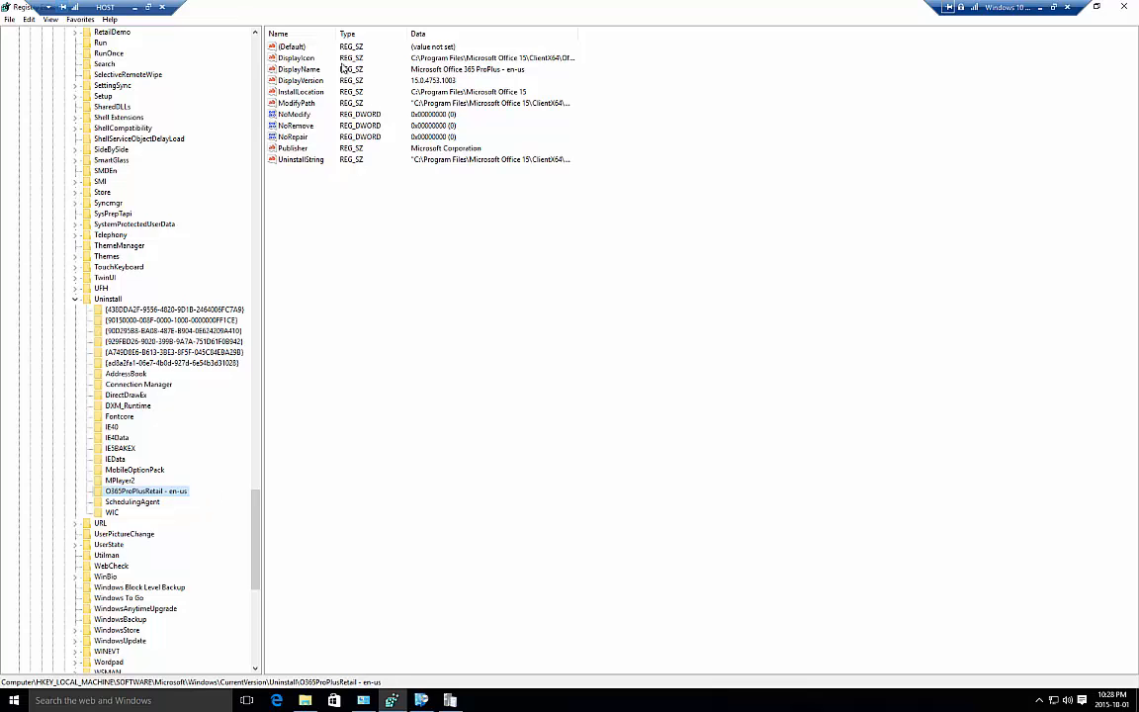
pyautogui.click(291, 48)
# Recheck the AppEnforce log and the Office 365 status in Software Center, and return to Registry Editor.
pyautogui.hotkey('alt', 'Tab')
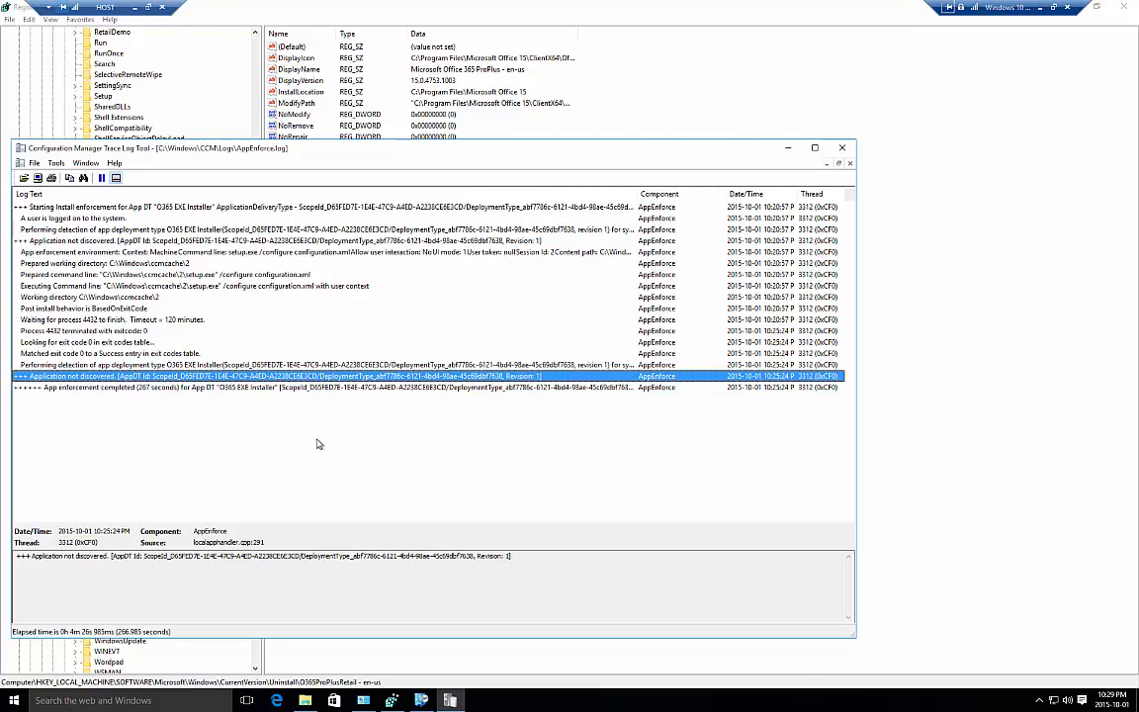
pyautogui.click(421, 700)
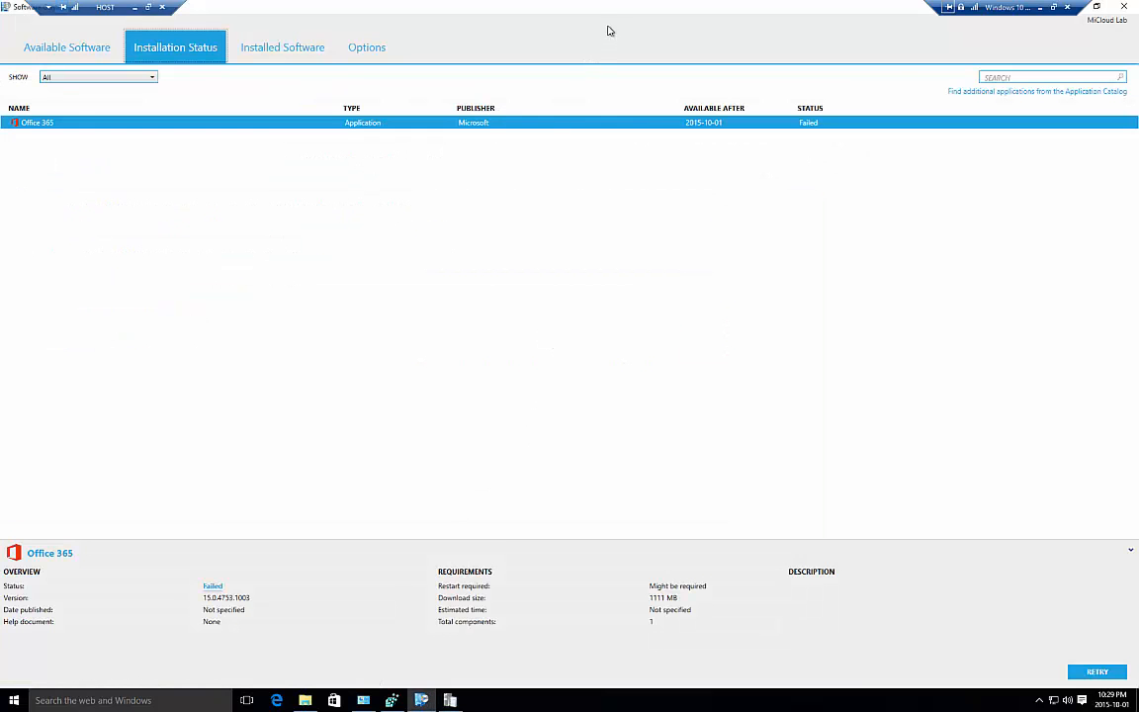
pyautogui.doubleClick(551, 11)
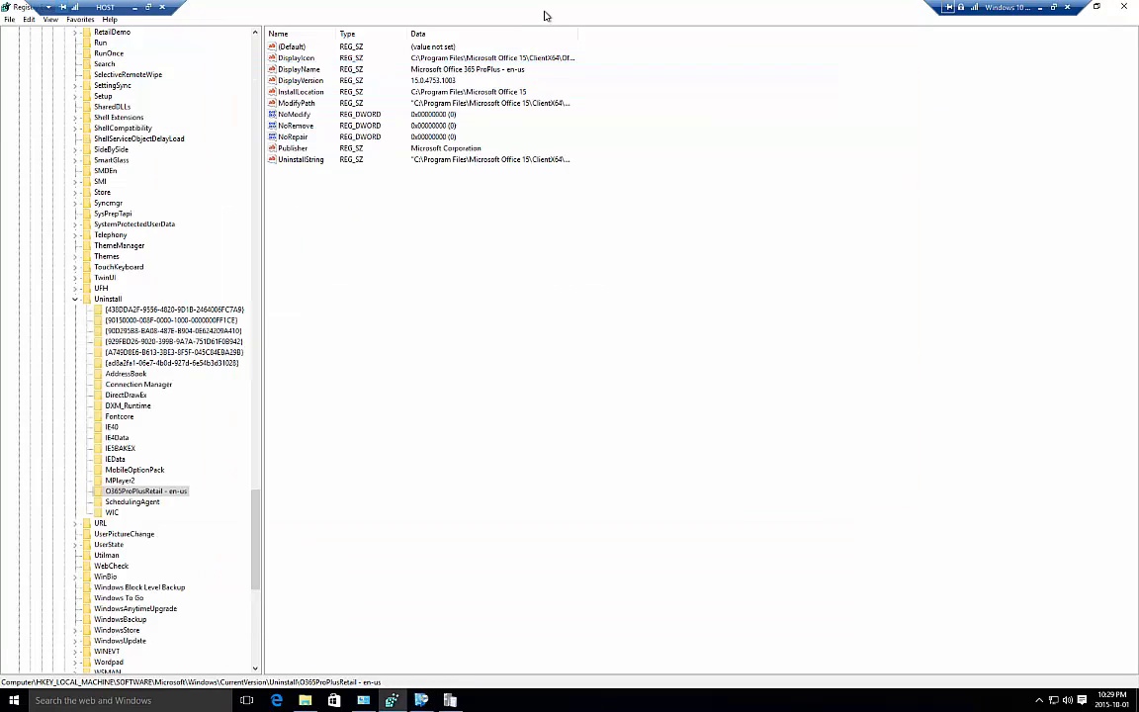
pyautogui.click(491, 14)
# Widen the Data column to fit its contents and examine the Office 365 key's DisplayVersion and DisplayName values.
pyautogui.doubleClick(581, 35)
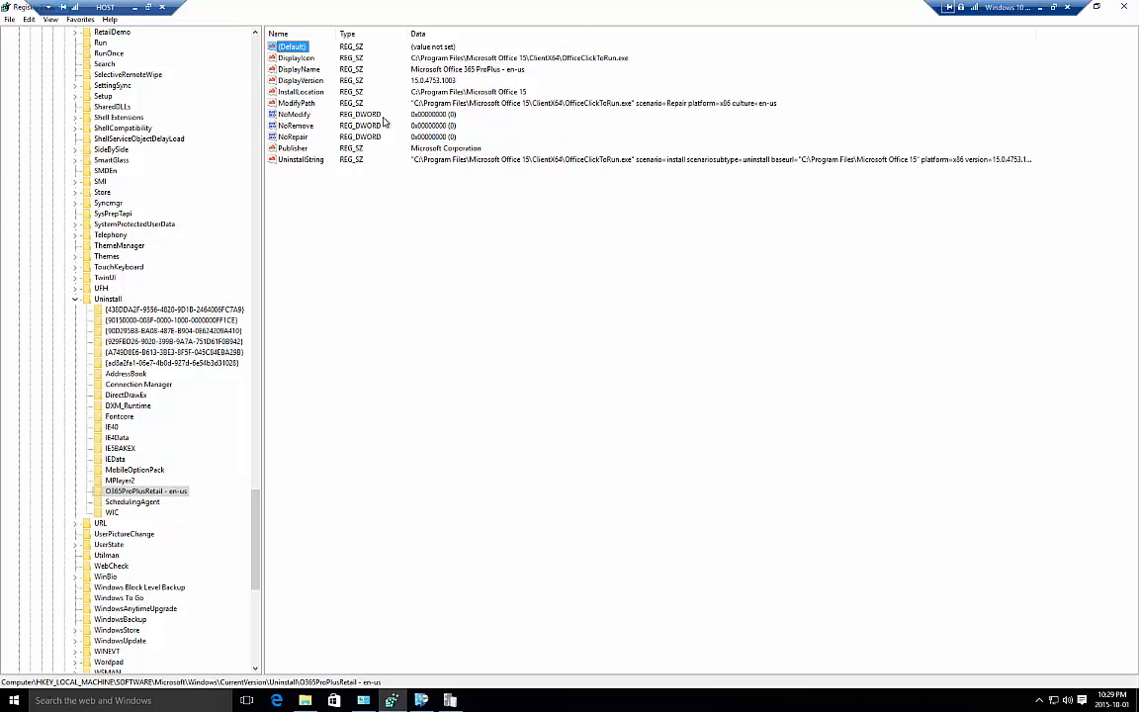
pyautogui.click(277, 79)
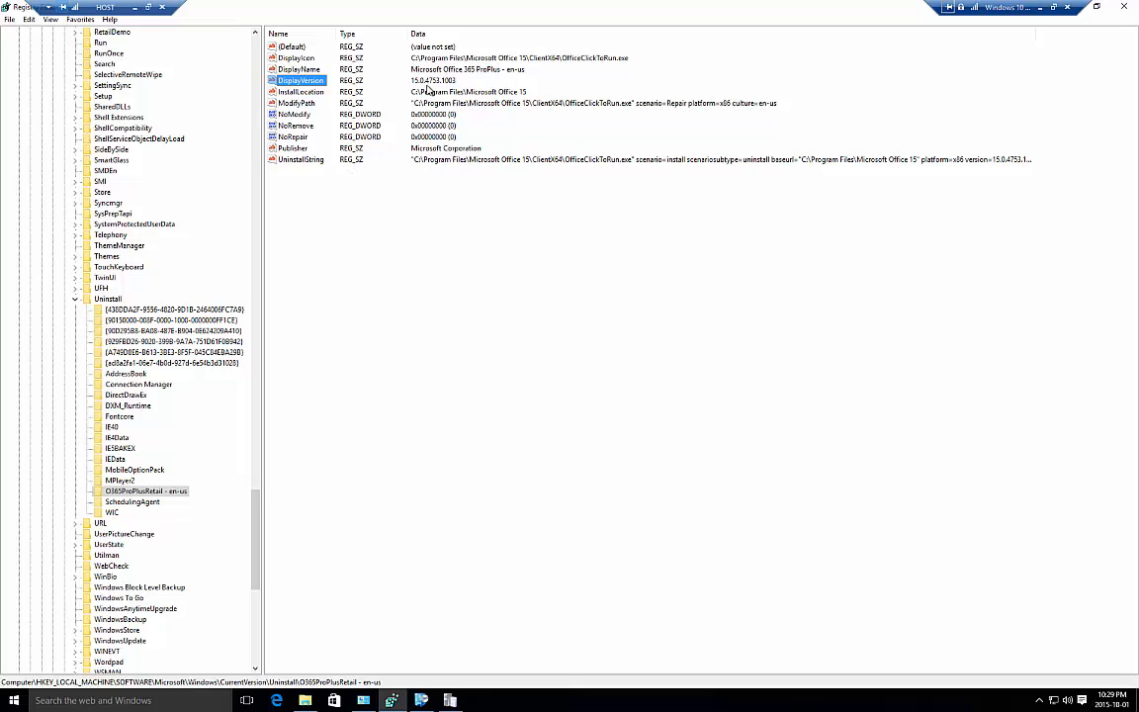
pyautogui.click(300, 69)
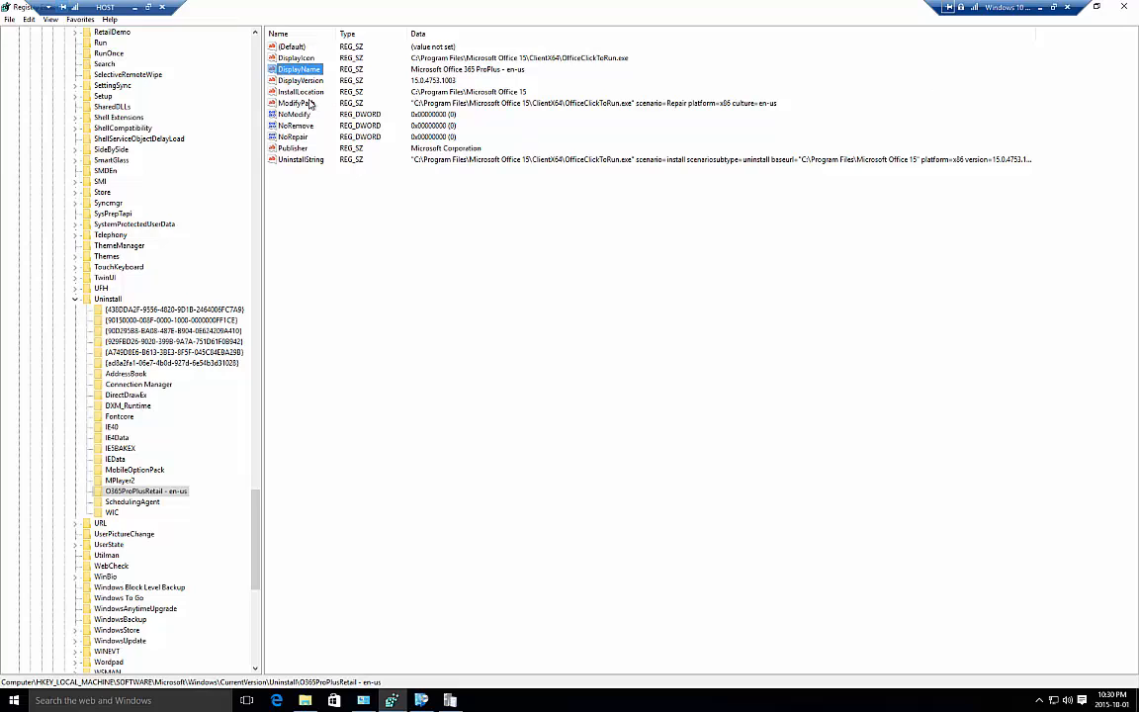
pyautogui.click(277, 80)
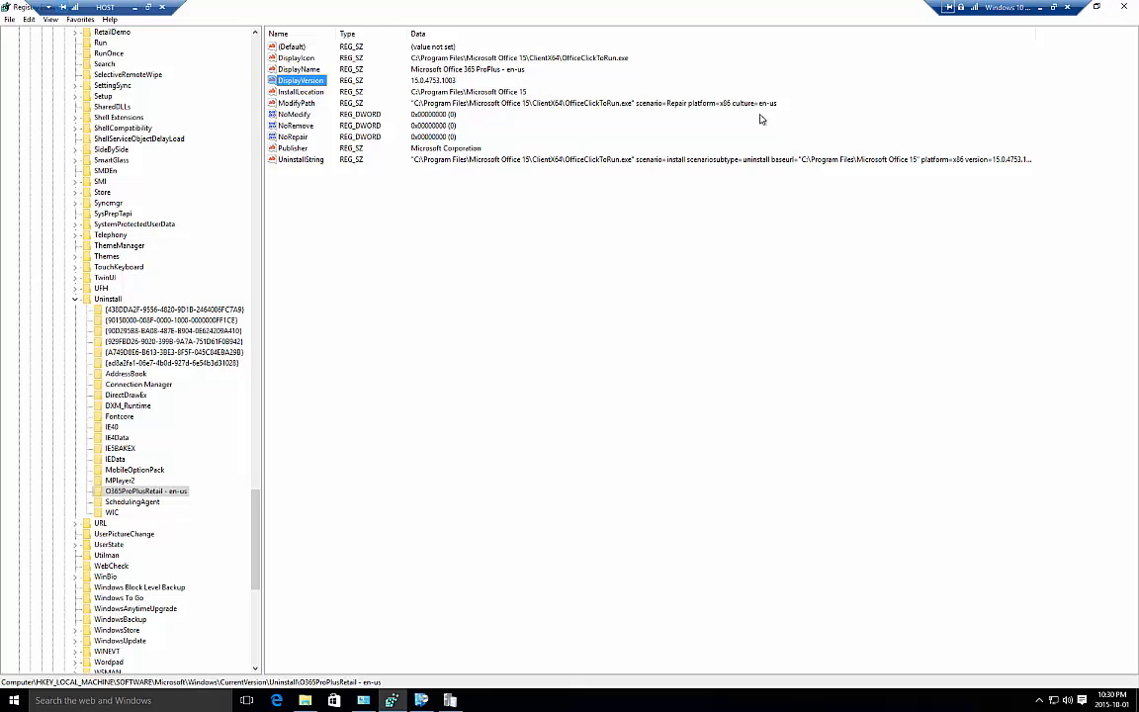
# Minimize the Windows 10 remote session to switch to Hyper-V Manager on the host.
pyautogui.click(1040, 9)
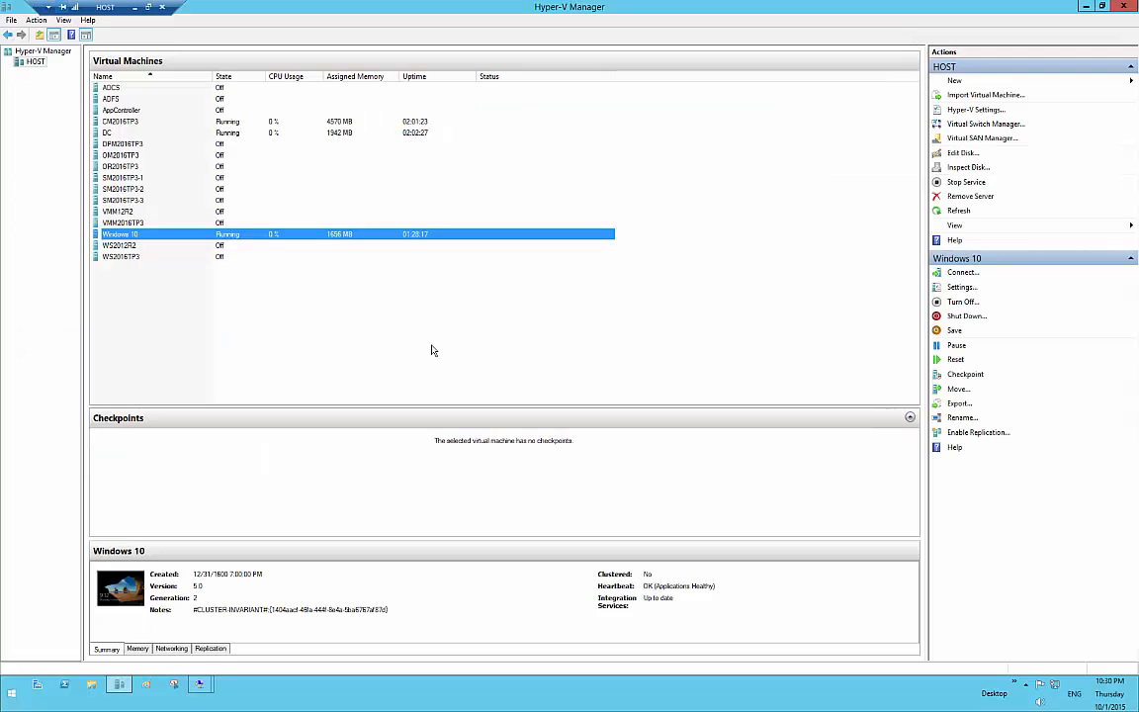
# Switch to the CM2016TP3 session and open the properties of Office 365's O365 EXE Installer deployment type.
pyautogui.click(205, 687)
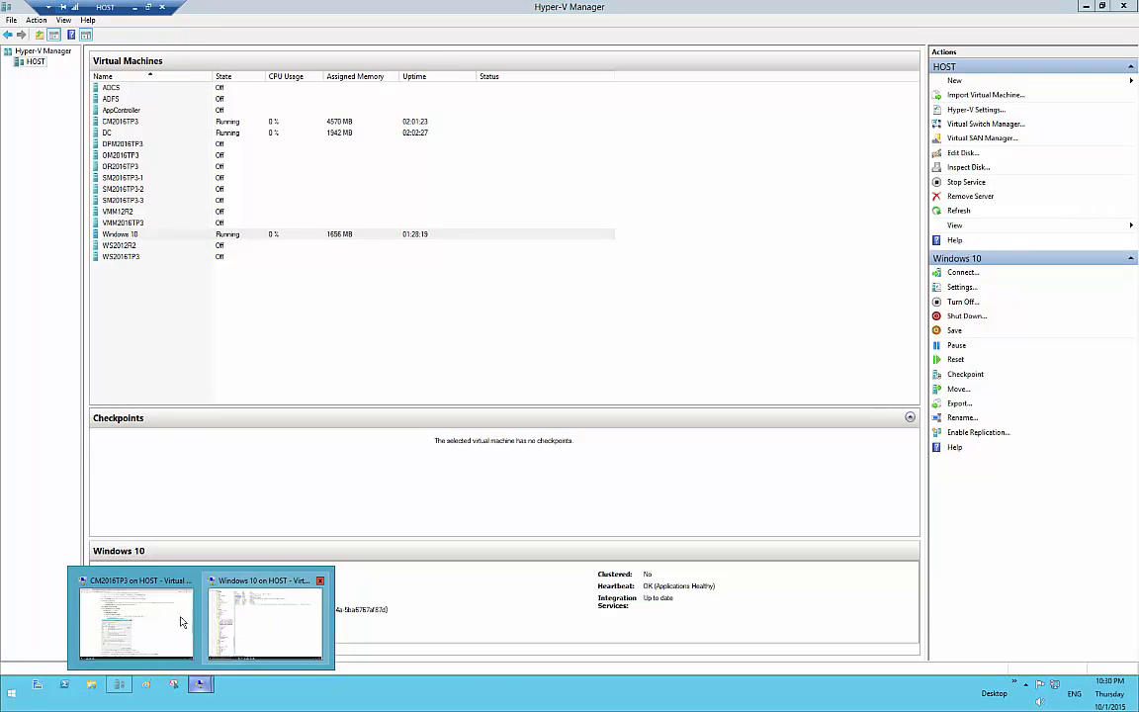
pyautogui.click(188, 597)
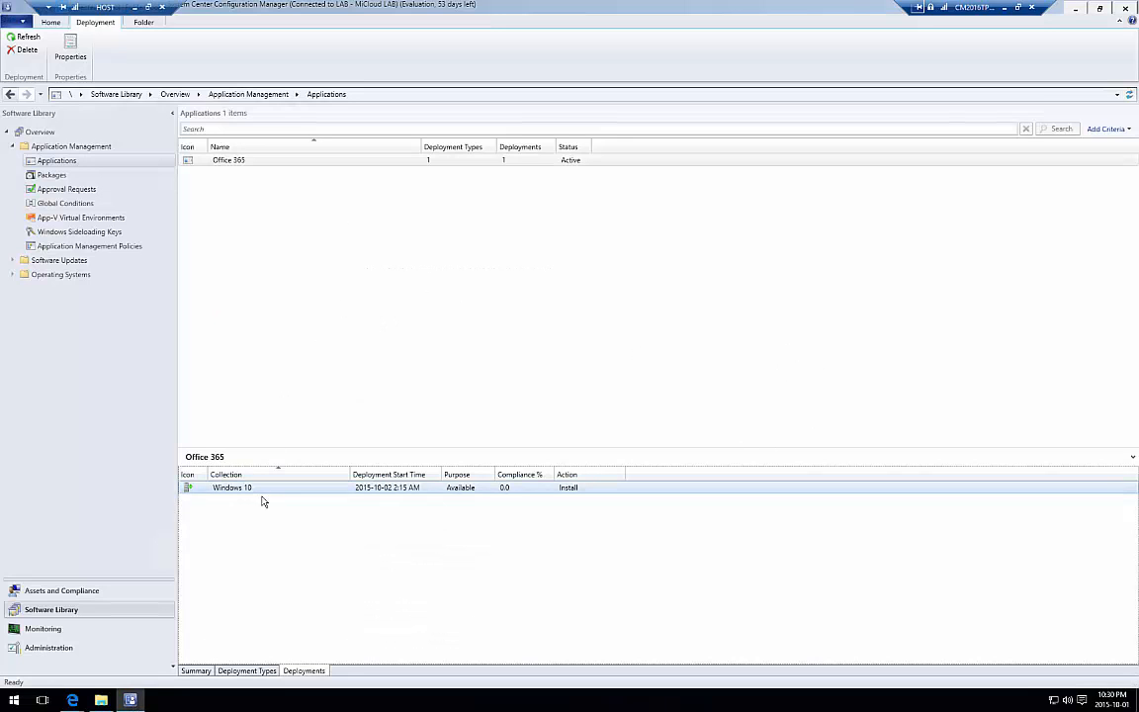
pyautogui.click(259, 670)
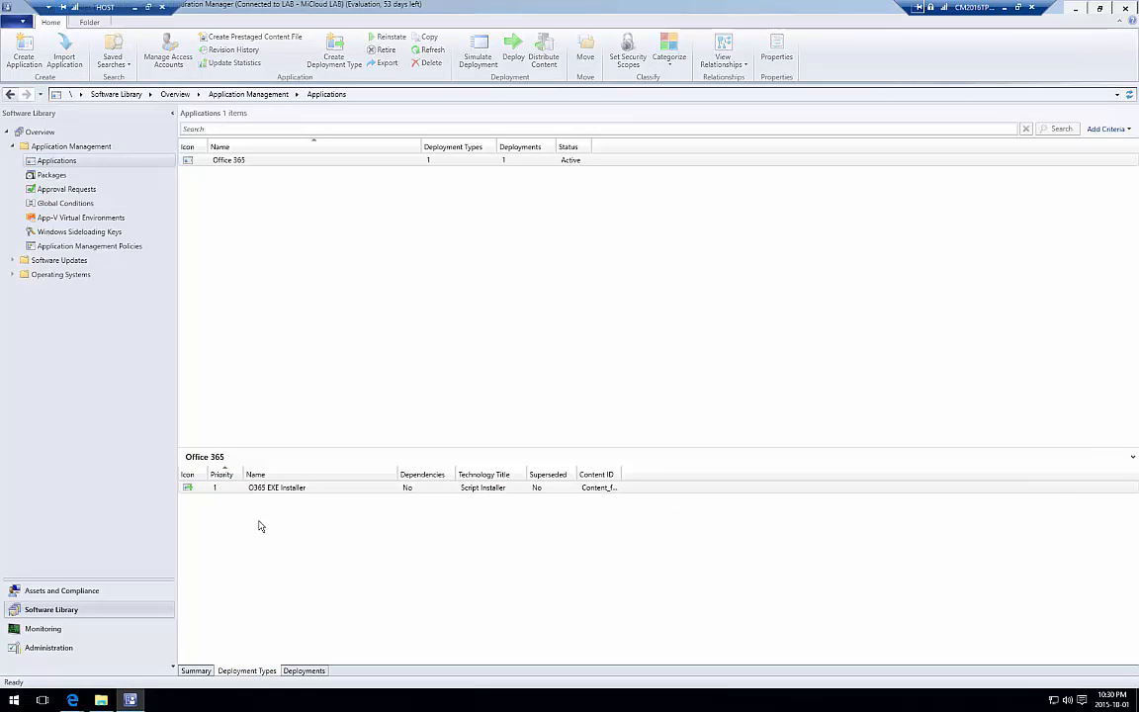
pyautogui.click(280, 487)
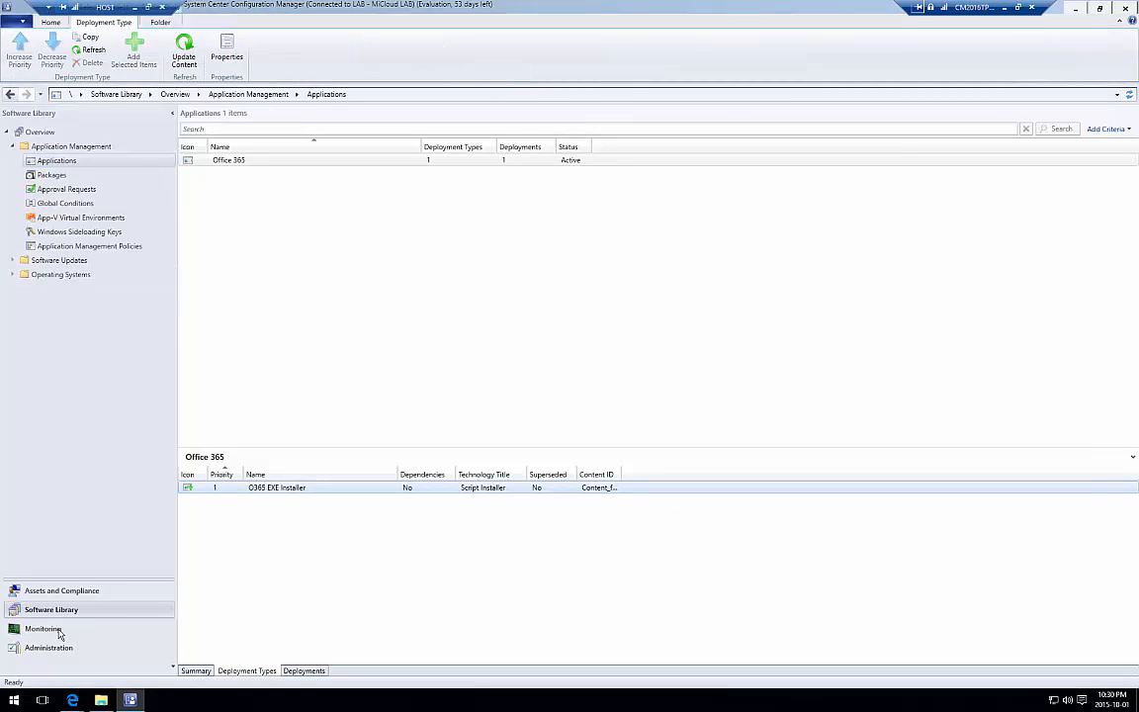
pyautogui.click(221, 161)
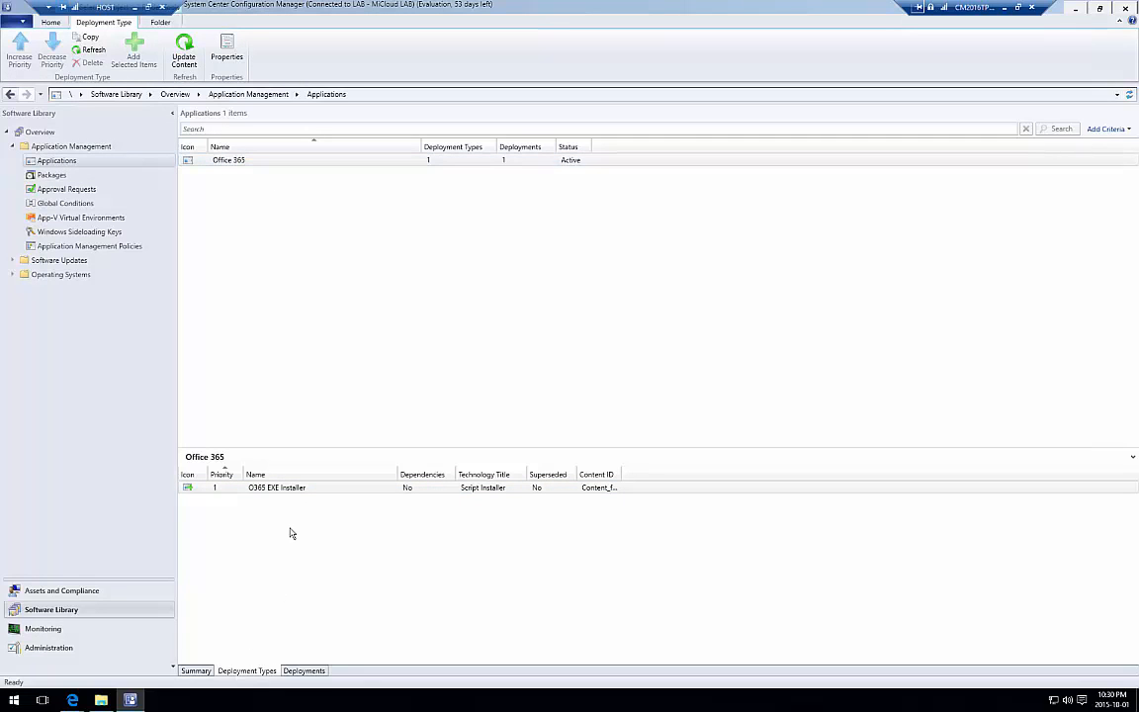
pyautogui.rightClick(296, 489)
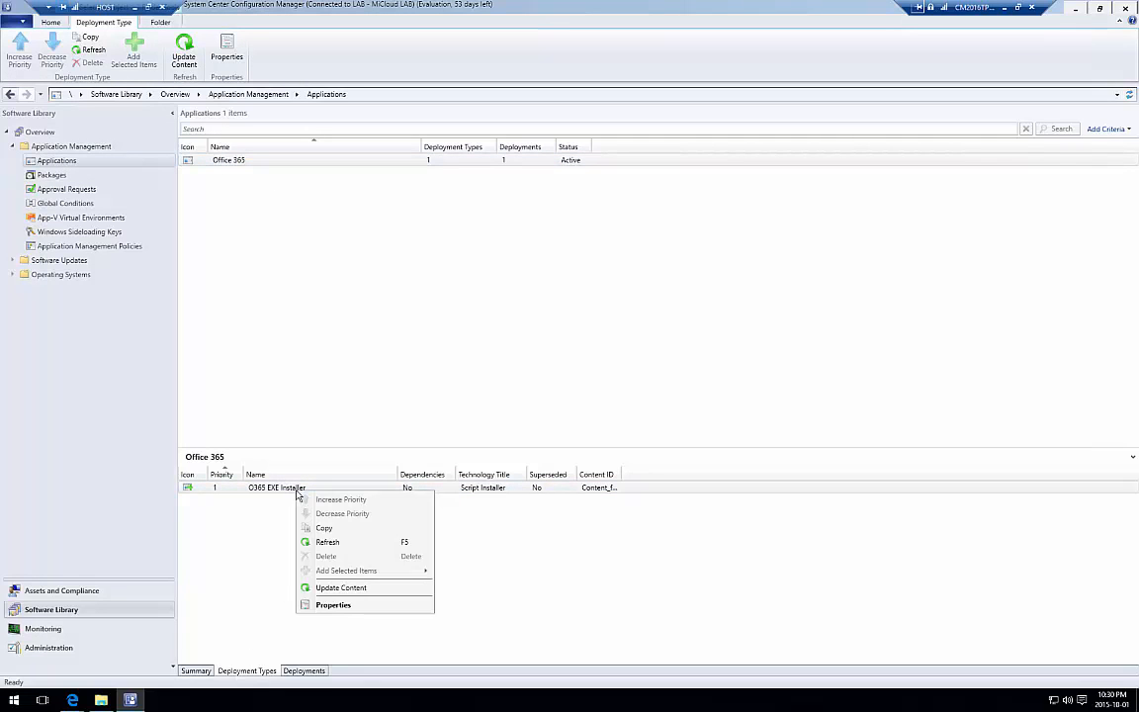
pyautogui.click(314, 605)
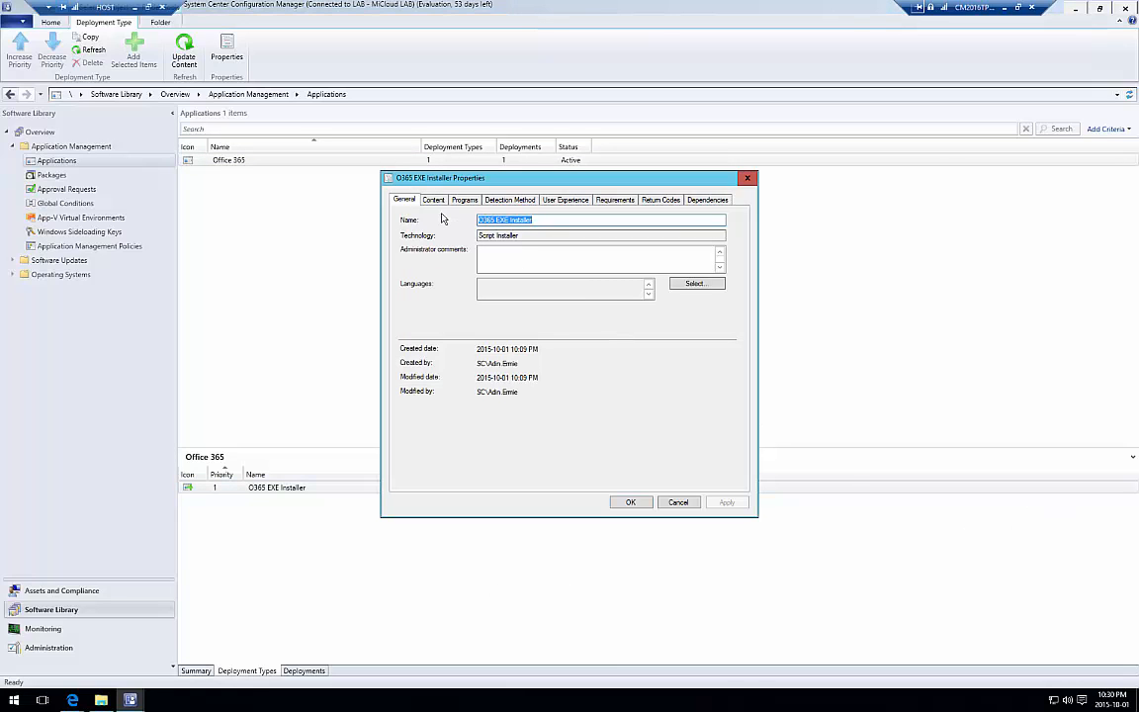
# Edit the registry detection clause to stop using the (Default) registry key value, and save the deployment type's properties.
pyautogui.click(511, 202)
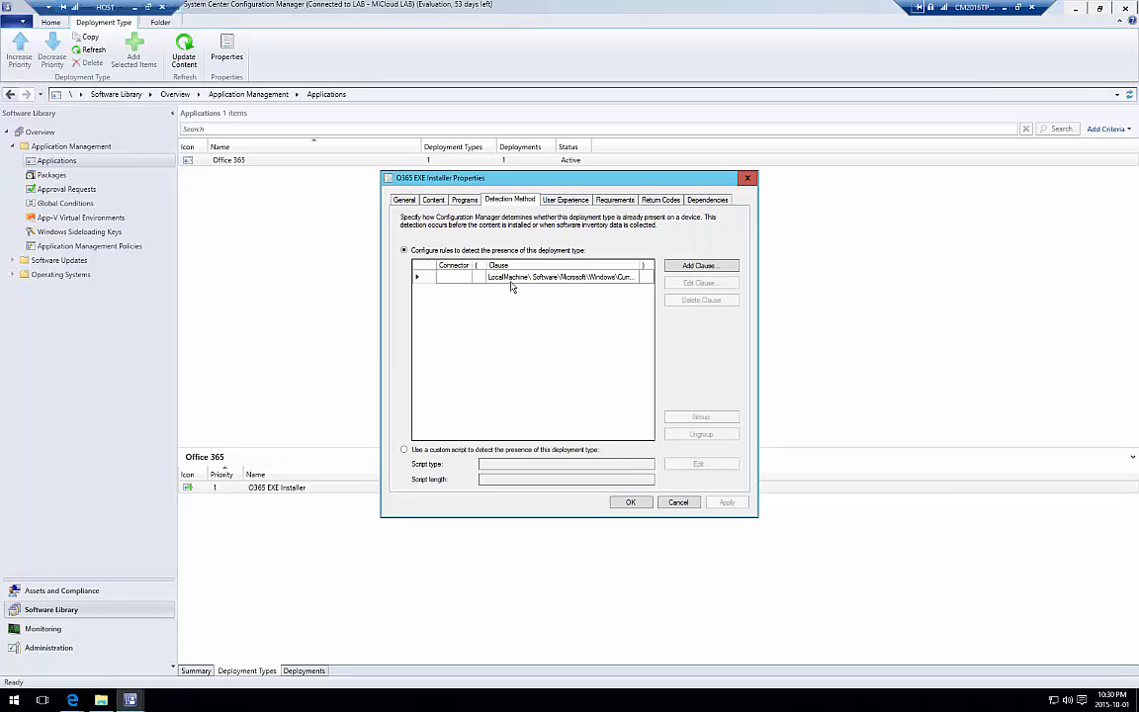
pyautogui.click(510, 278)
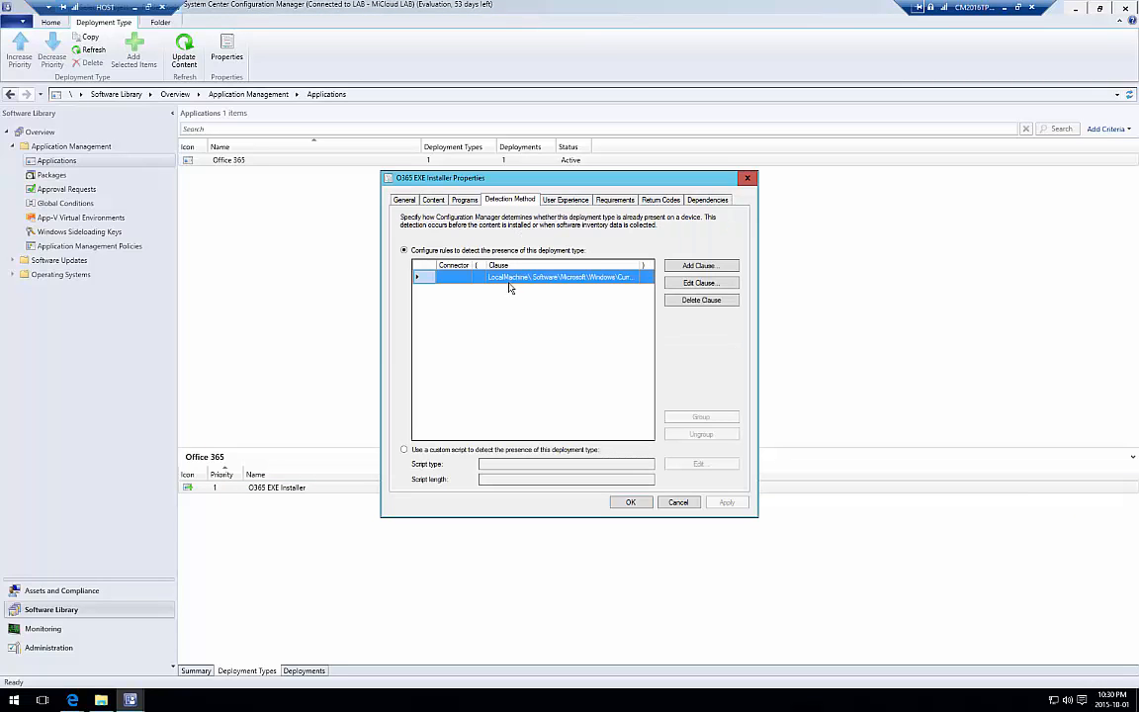
pyautogui.click(700, 283)
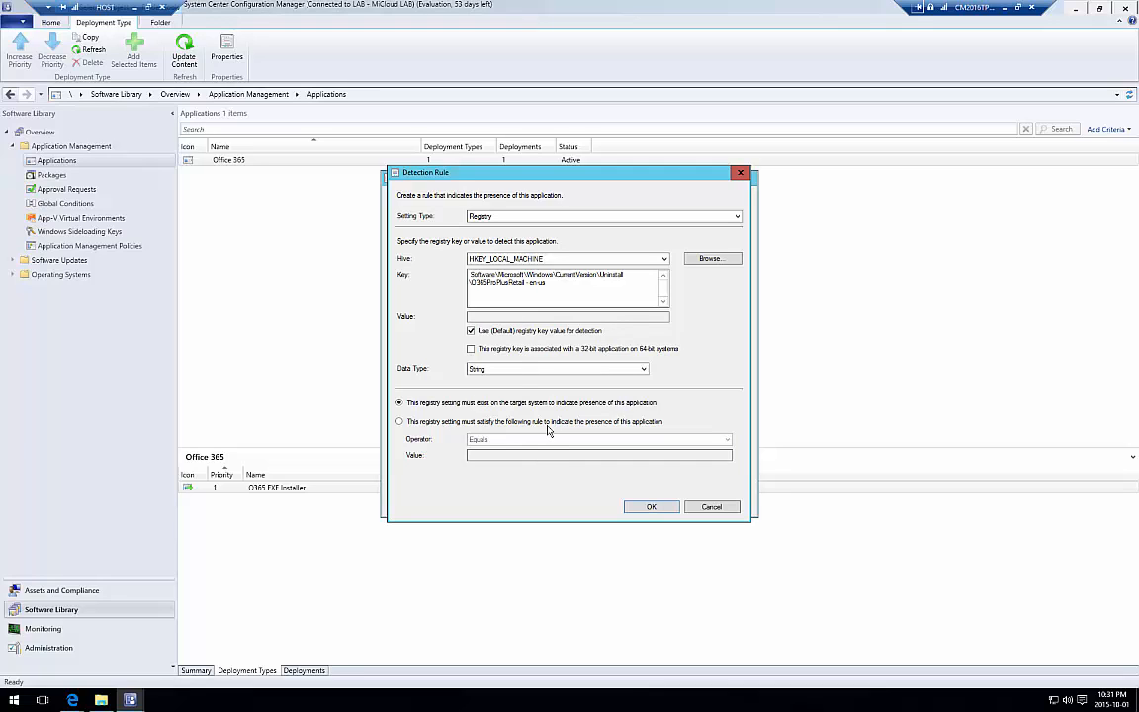
pyautogui.click(470, 332)
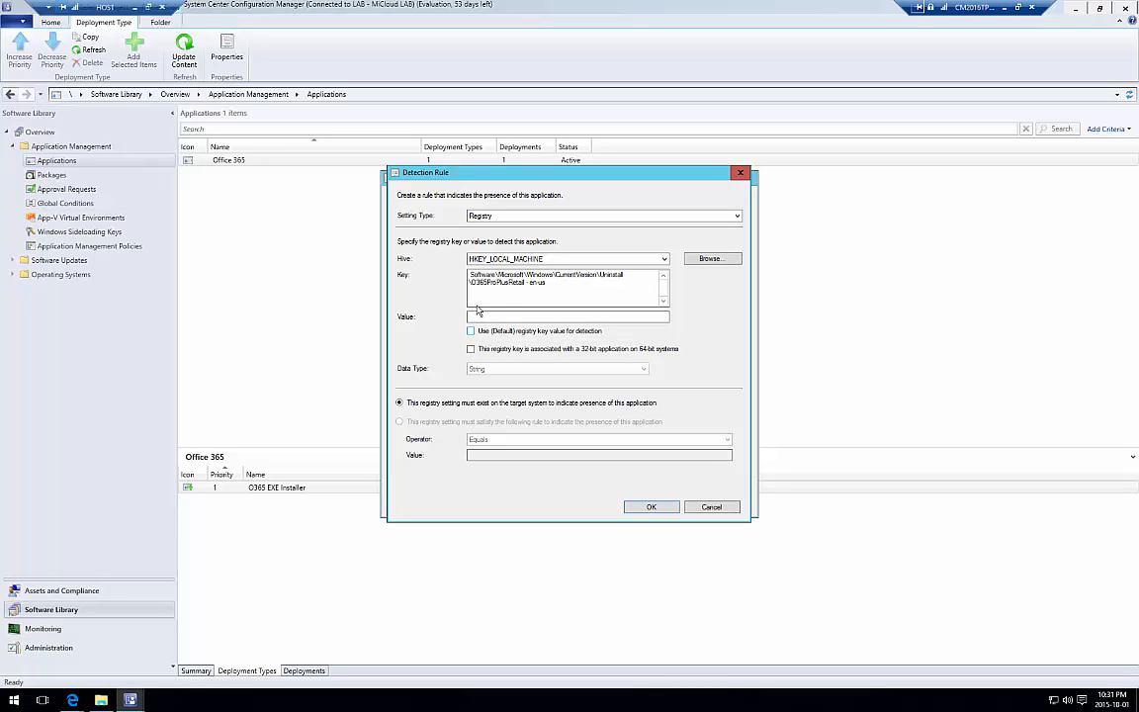
pyautogui.click(503, 318)
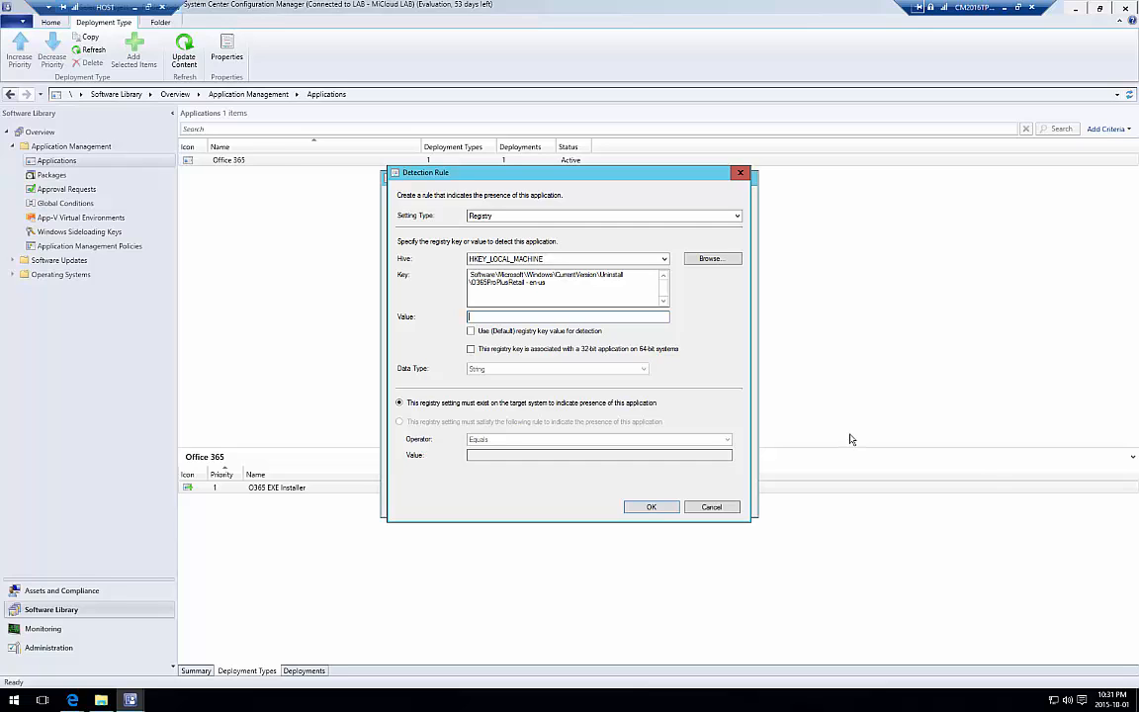
pyautogui.click(650, 507)
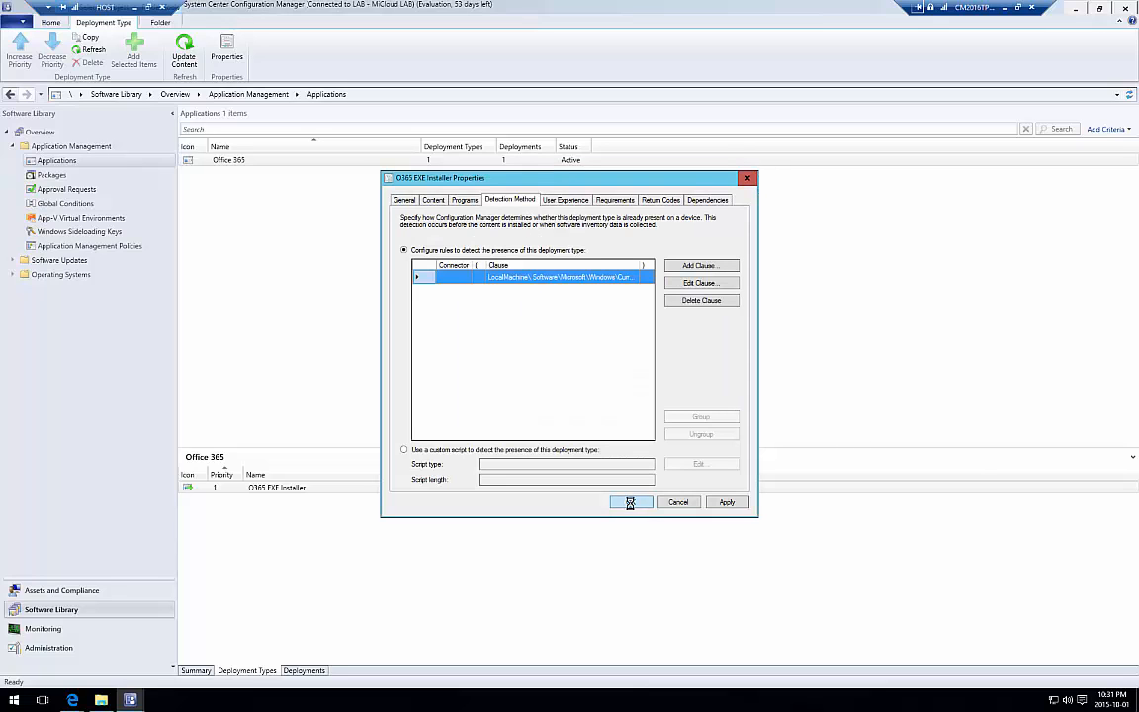
pyautogui.click(630, 503)
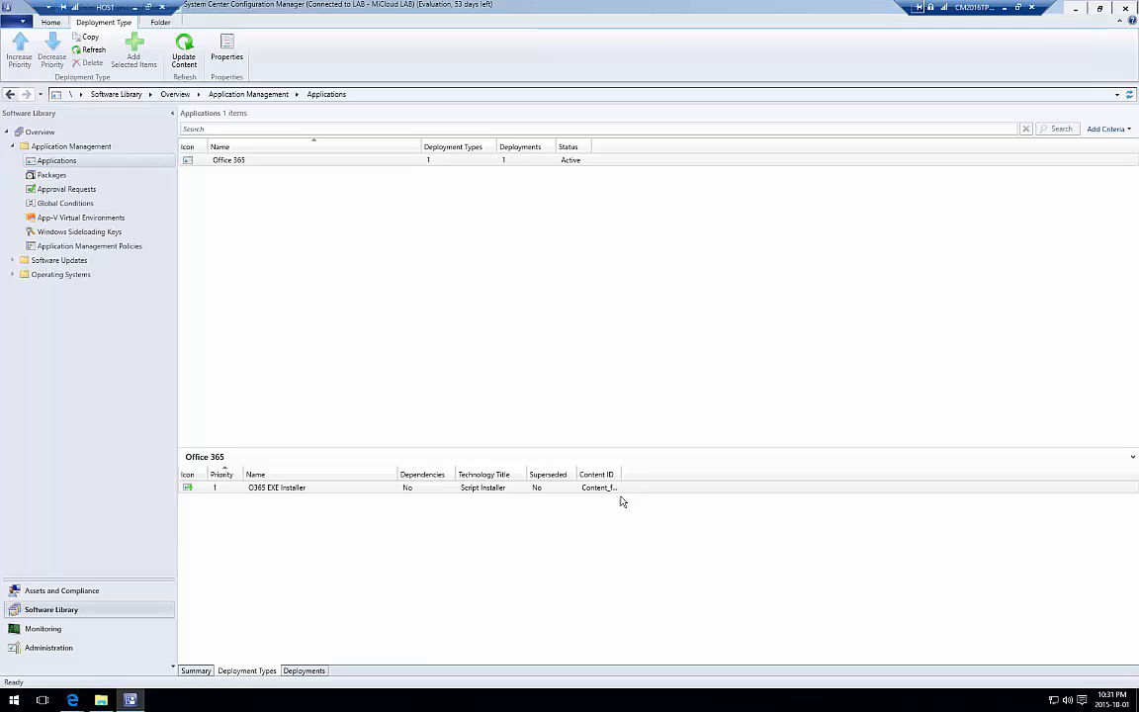
# Update the content of the O365 EXE Installer deployment type twice, confirming the content refresh each time.
pyautogui.rightClick(313, 493)
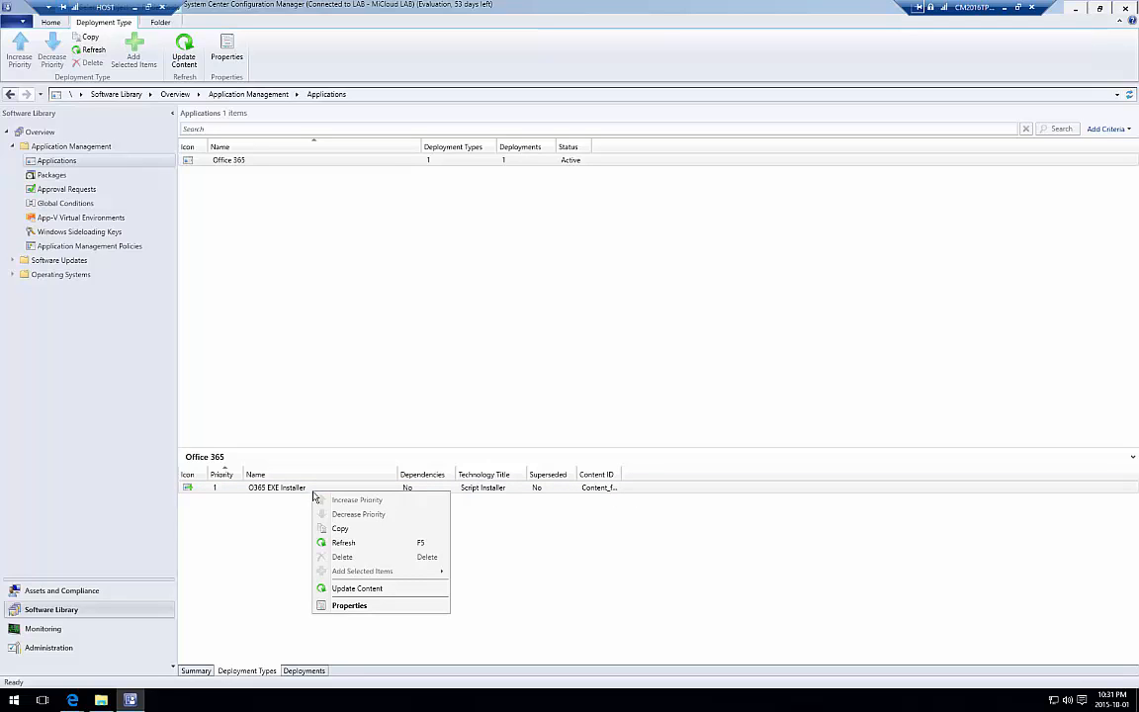
pyautogui.click(400, 589)
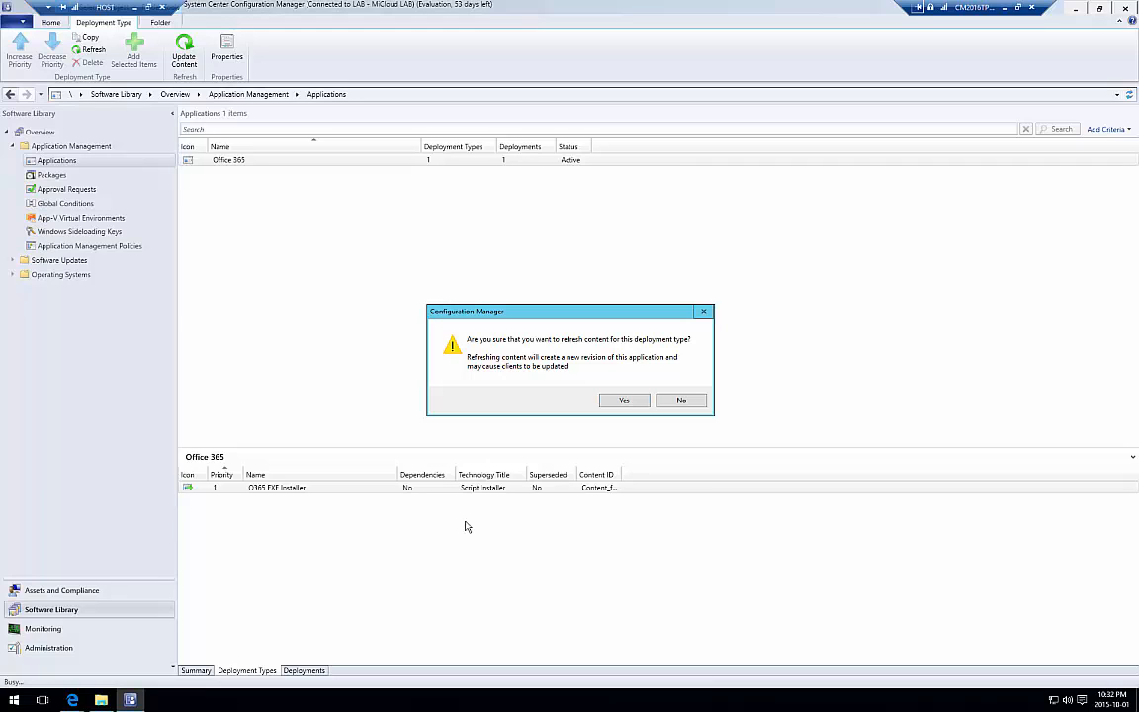
pyautogui.click(622, 401)
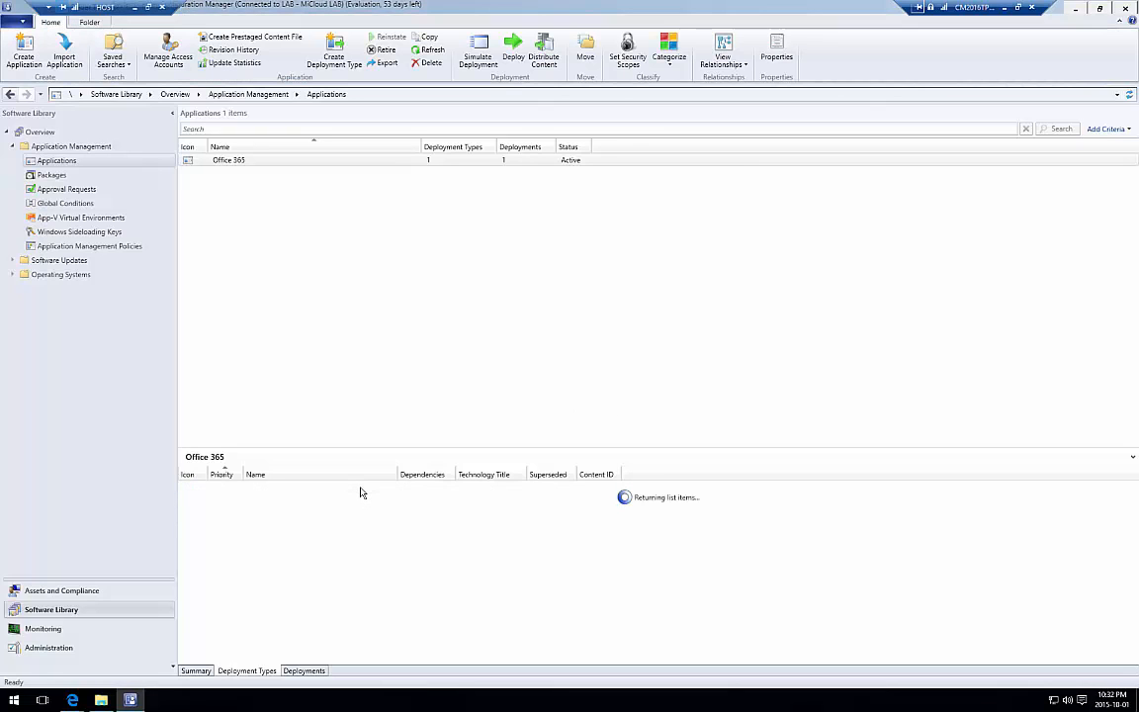
pyautogui.click(361, 489)
pyautogui.rightClick(358, 491)
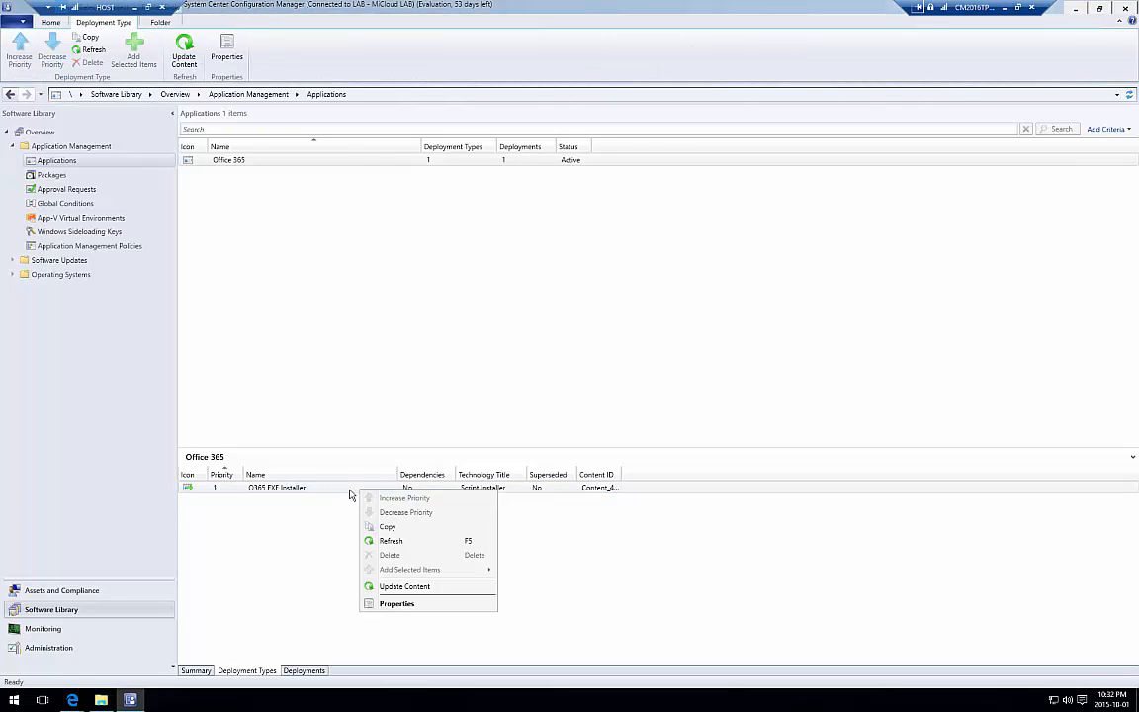
pyautogui.click(350, 493)
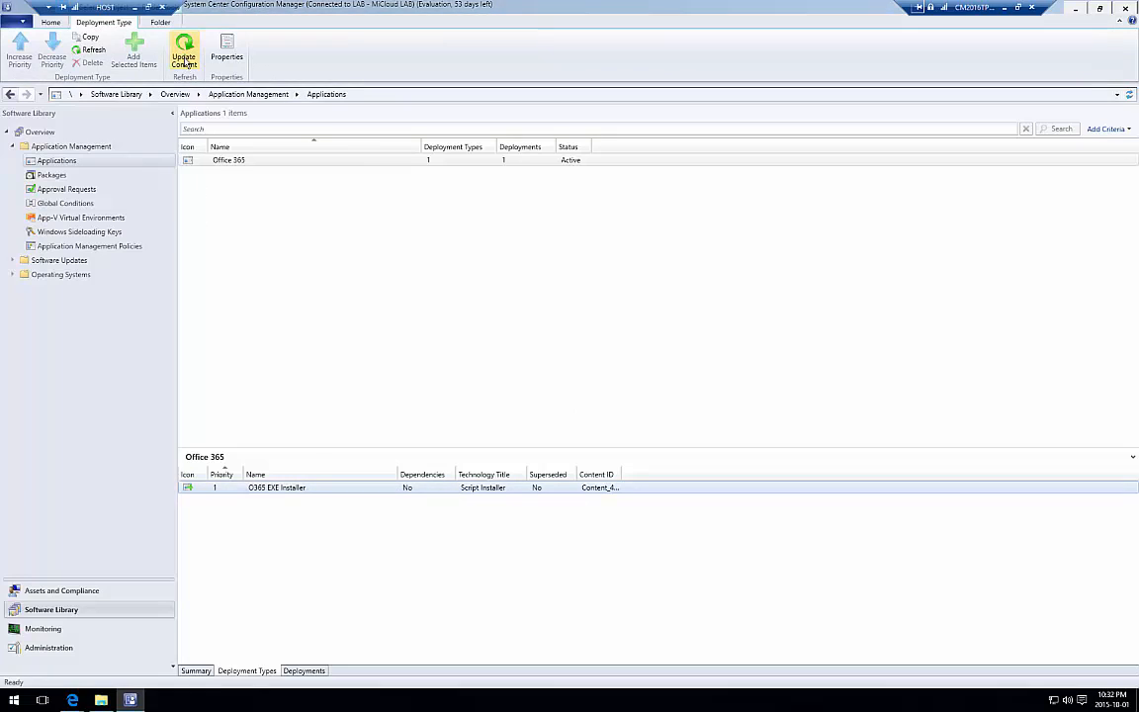
pyautogui.click(185, 59)
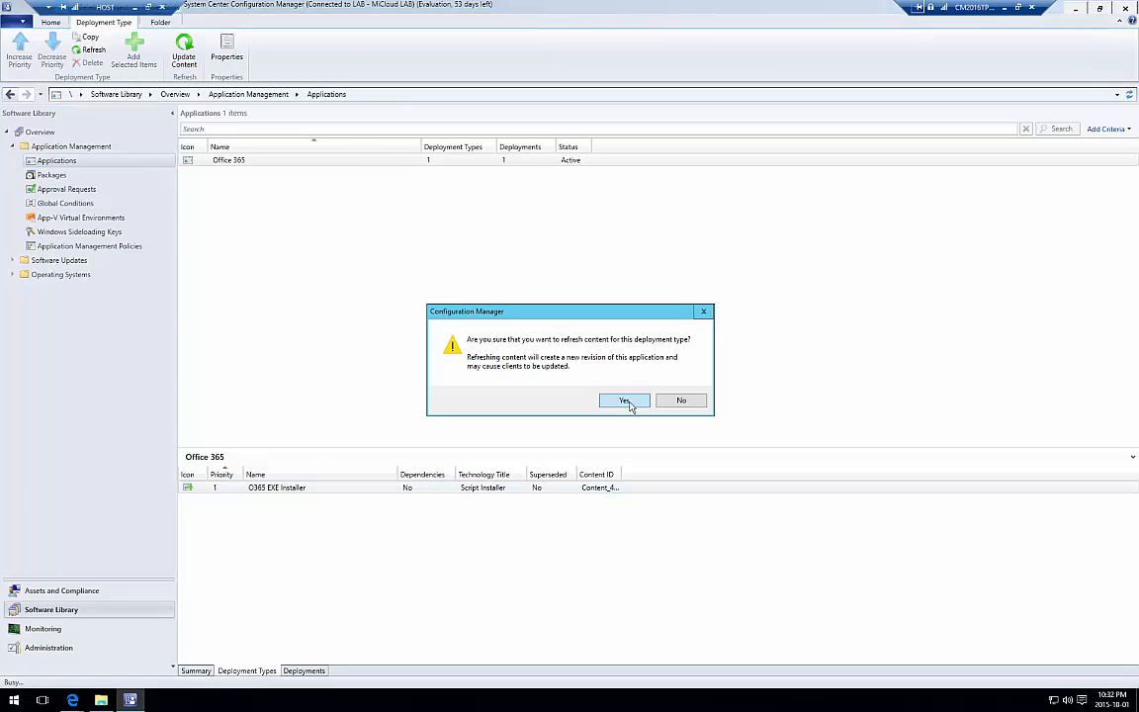
pyautogui.click(626, 402)
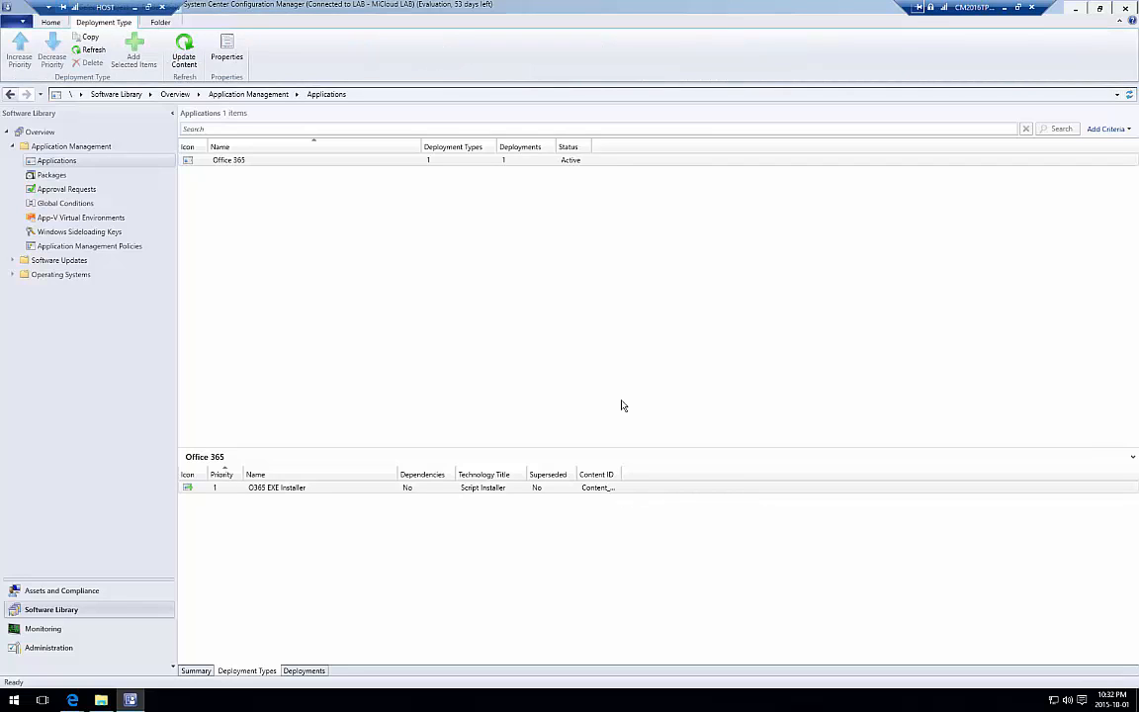
# Widen the Content ID column to show the deployment type's full content ID.
pyautogui.doubleClick(622, 474)
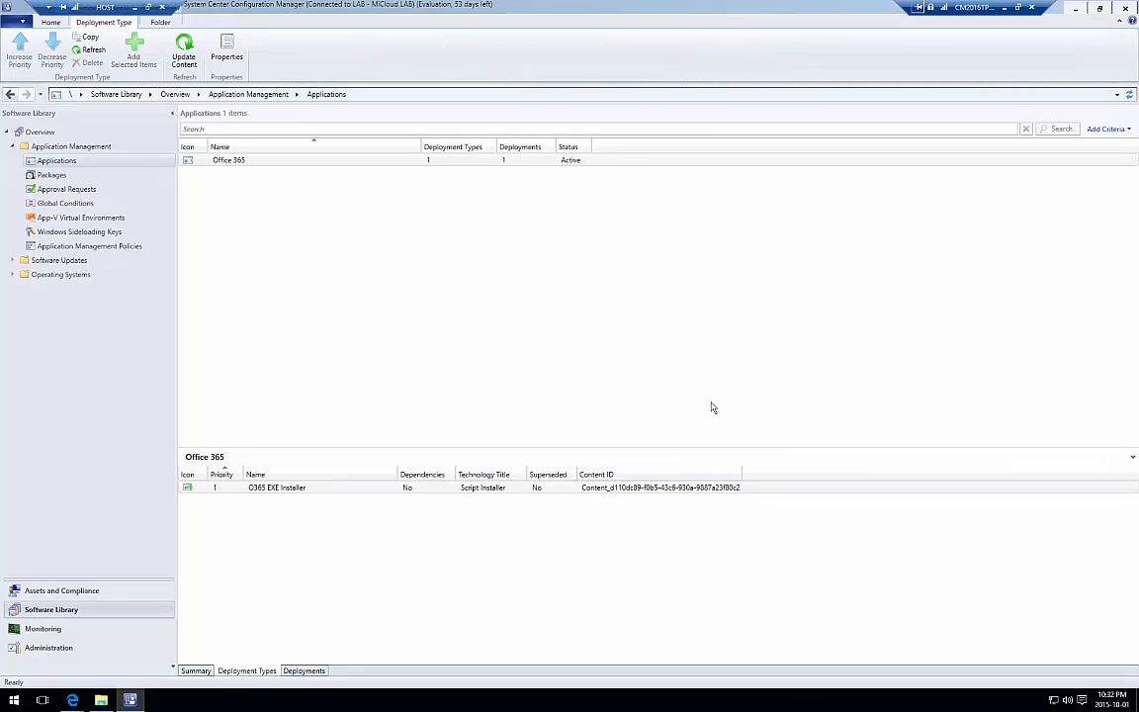
pyautogui.click(337, 491)
pyautogui.rightClick(337, 494)
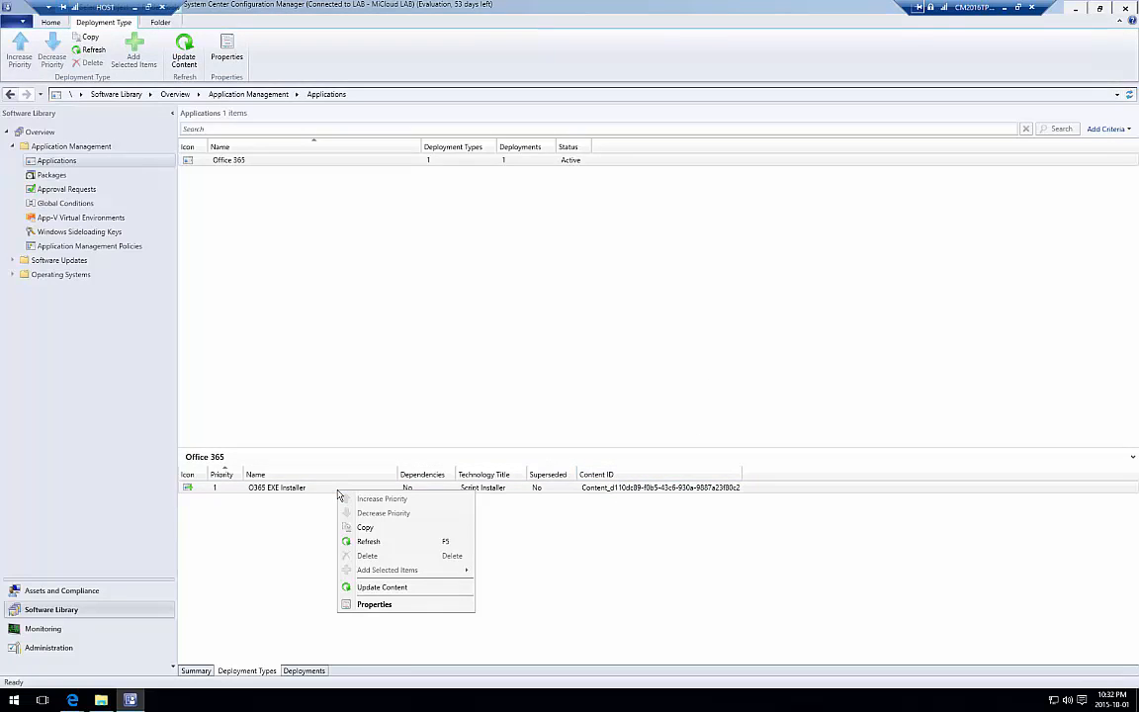
# Examine Office 365's content distribution status and its distribution point asset details in the Monitoring workspace.
pyautogui.click(49, 630)
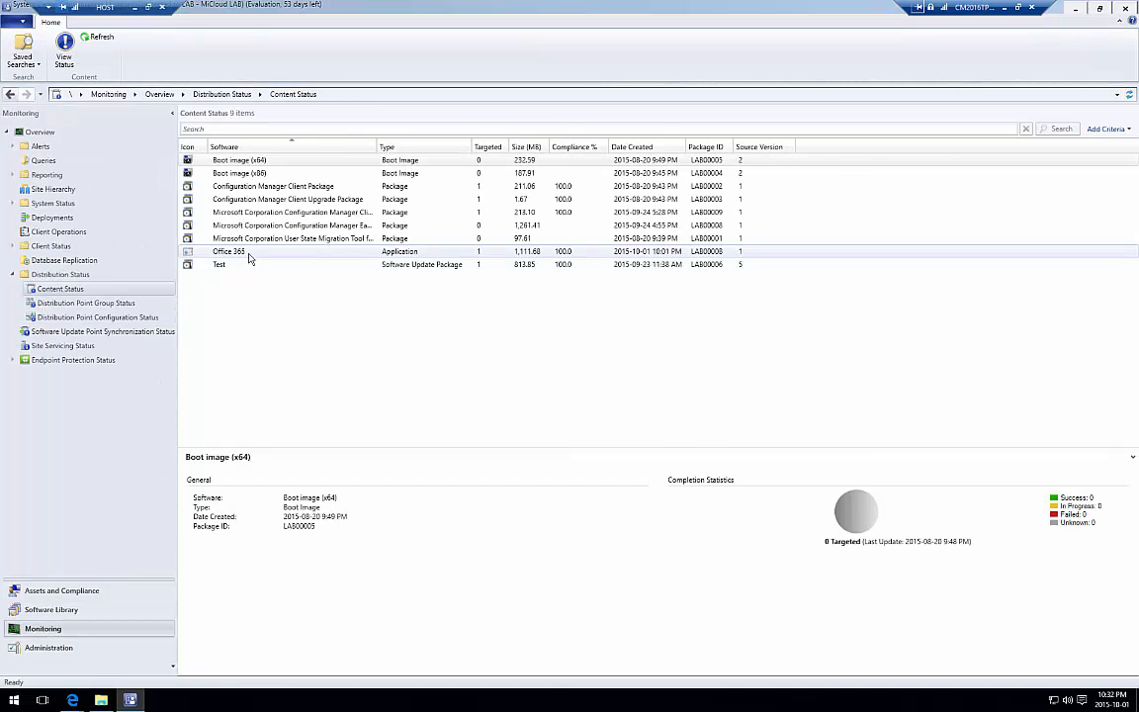
pyautogui.click(249, 254)
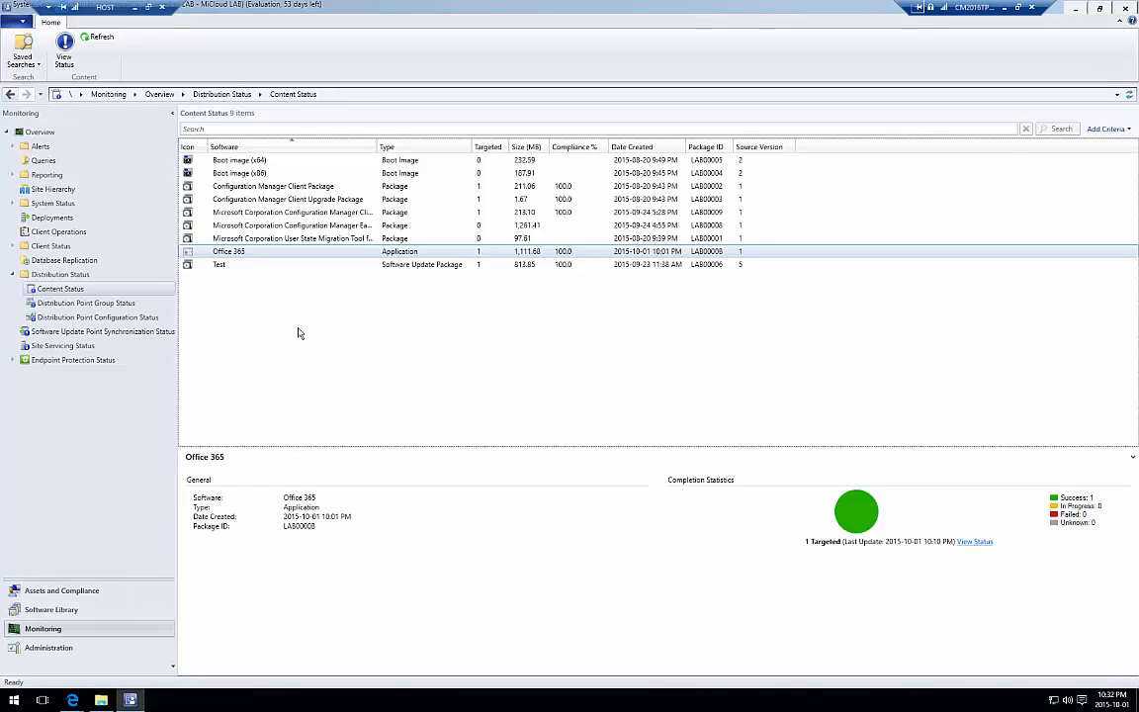
pyautogui.moveTo(325, 516); pyautogui.dragTo(355, 512)
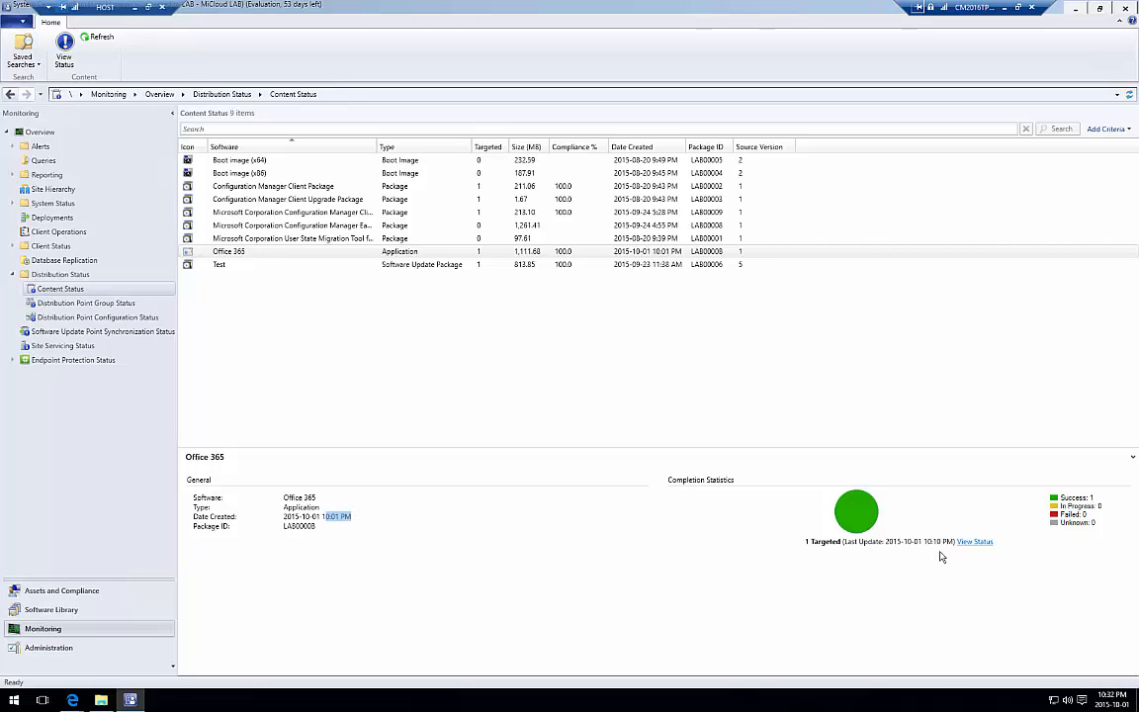
pyautogui.click(975, 541)
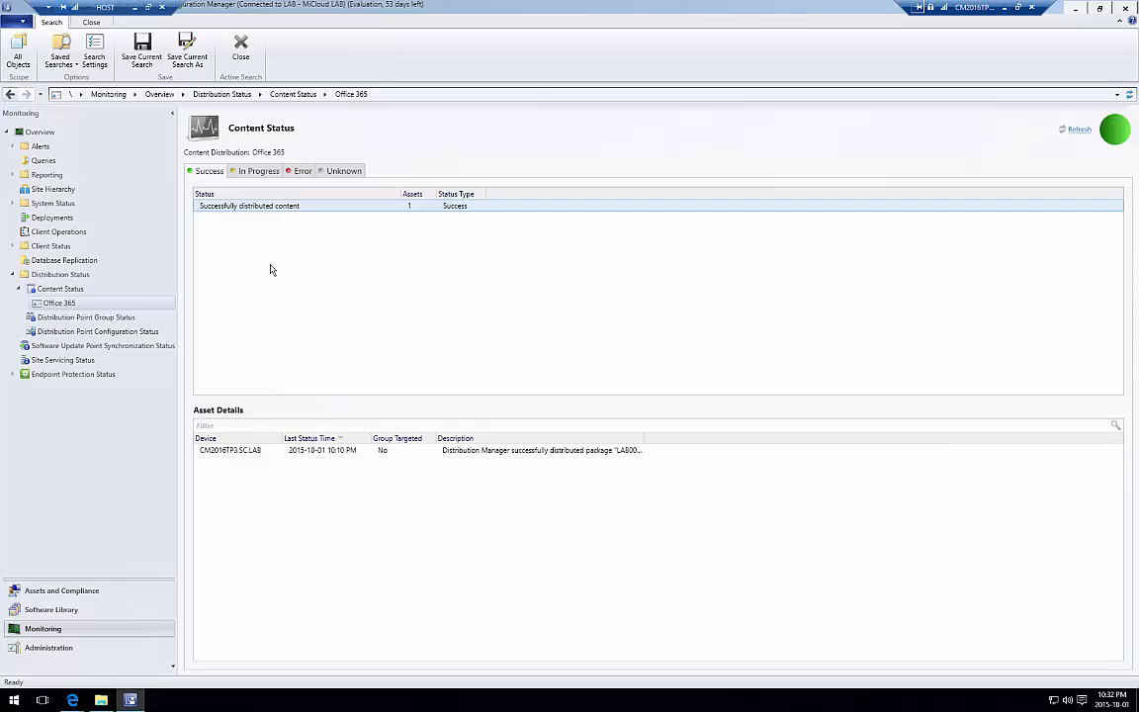
pyautogui.click(287, 451)
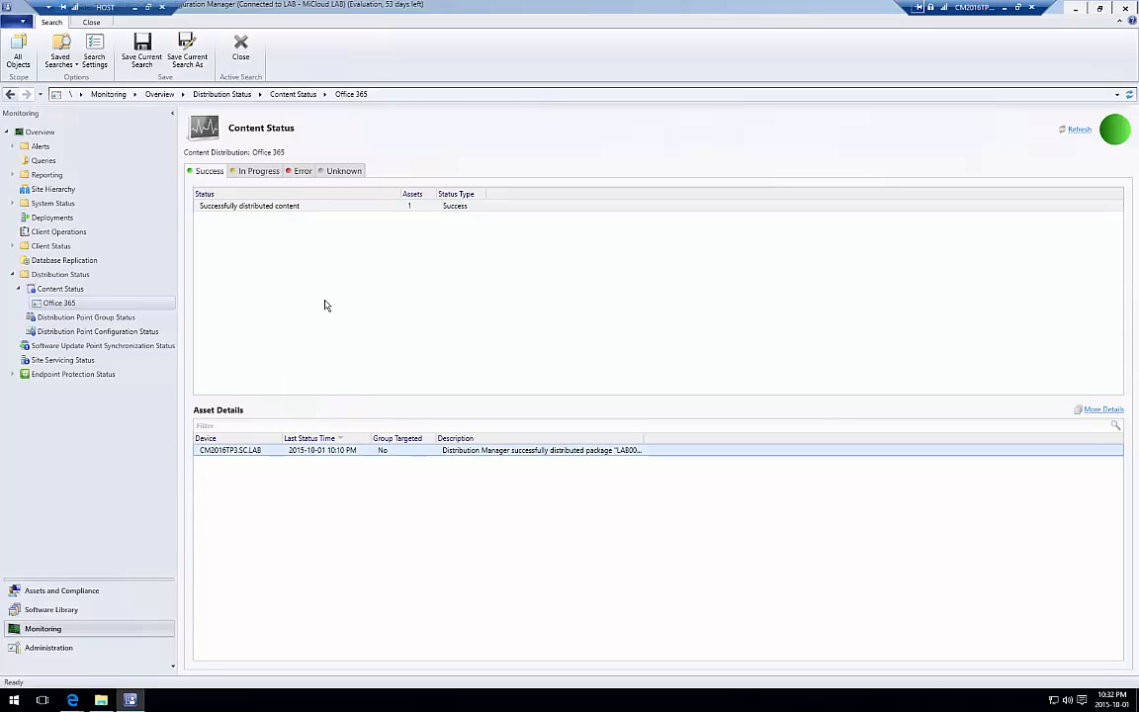
# Return to the Content Status list and refresh the Office 365 entry to check its source version and last update.
pyautogui.click(62, 287)
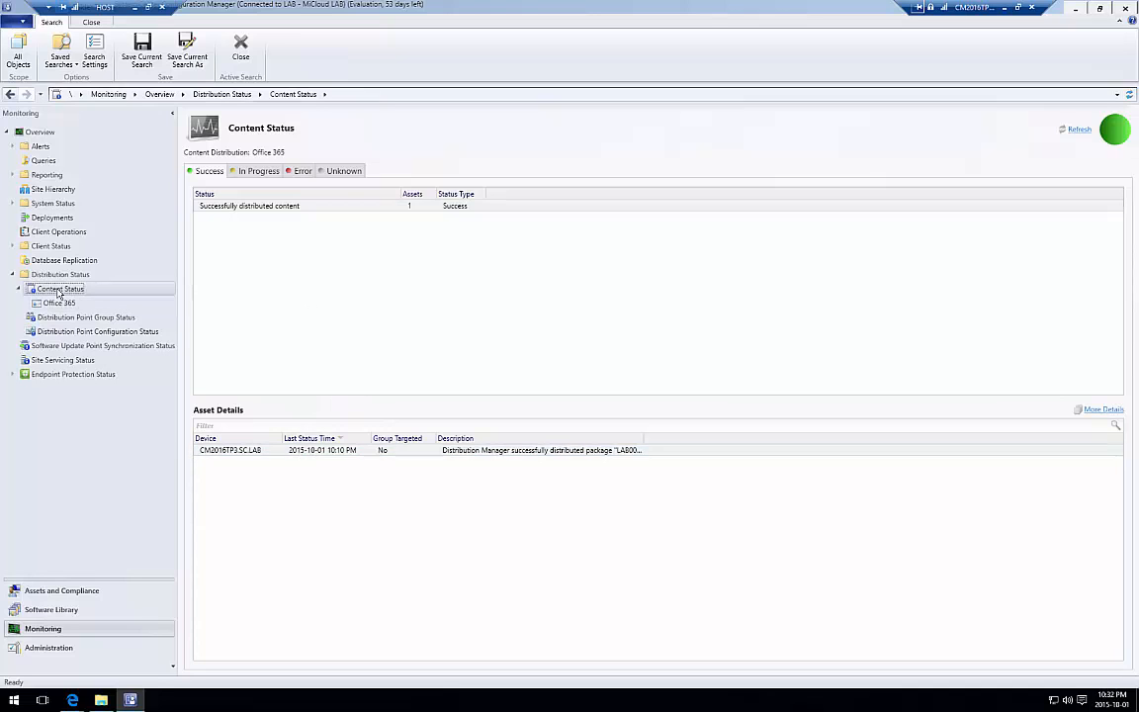
pyautogui.click(266, 253)
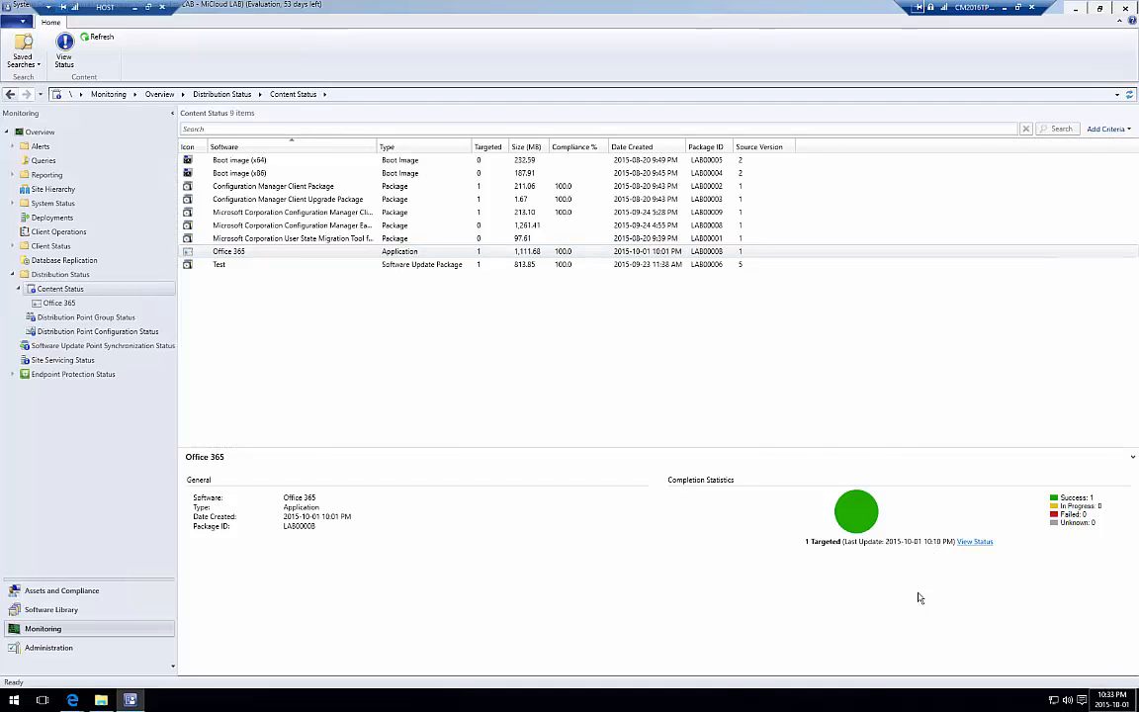
pyautogui.click(379, 254)
pyautogui.press('F5')
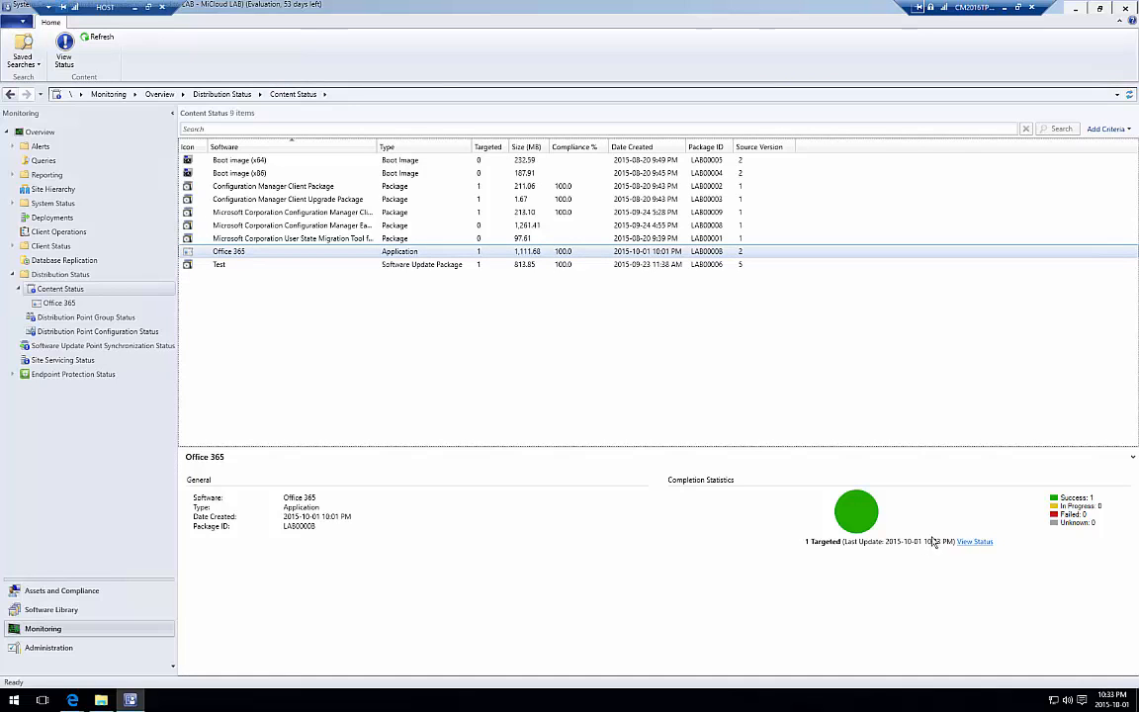
# Switch back to the Windows 10 session and minimize Registry Editor to view Office 365's installation status in Software Center.
pyautogui.click(1004, 8)
pyautogui.moveTo(201, 689)
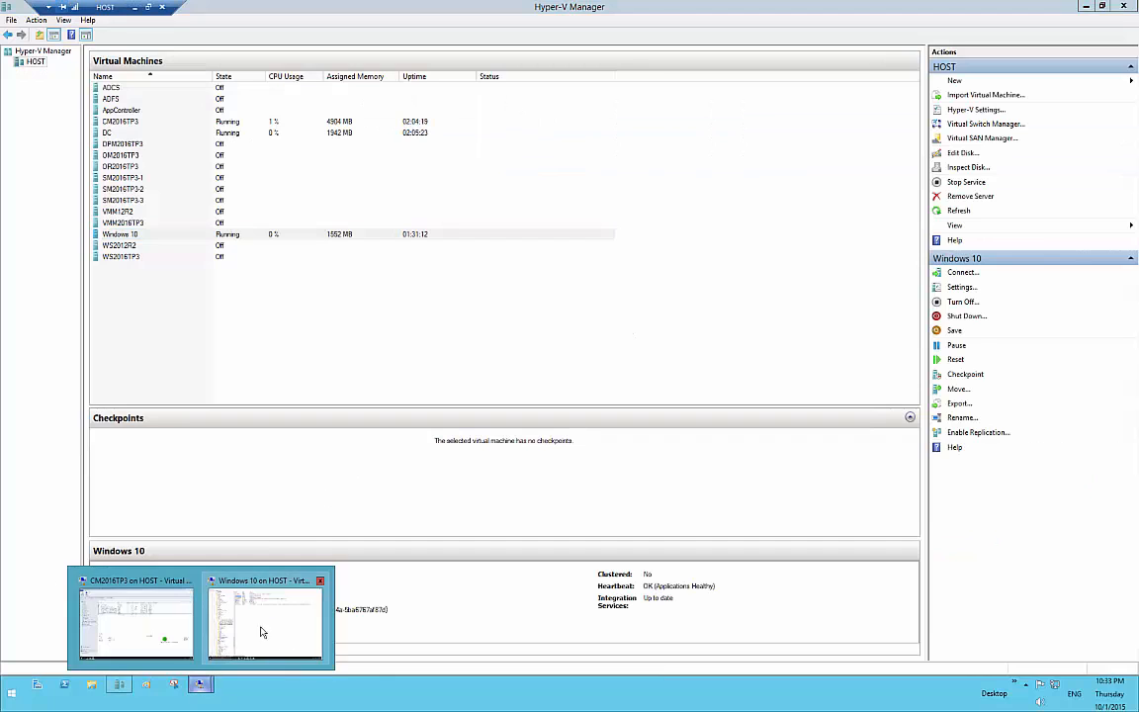
pyautogui.click(249, 557)
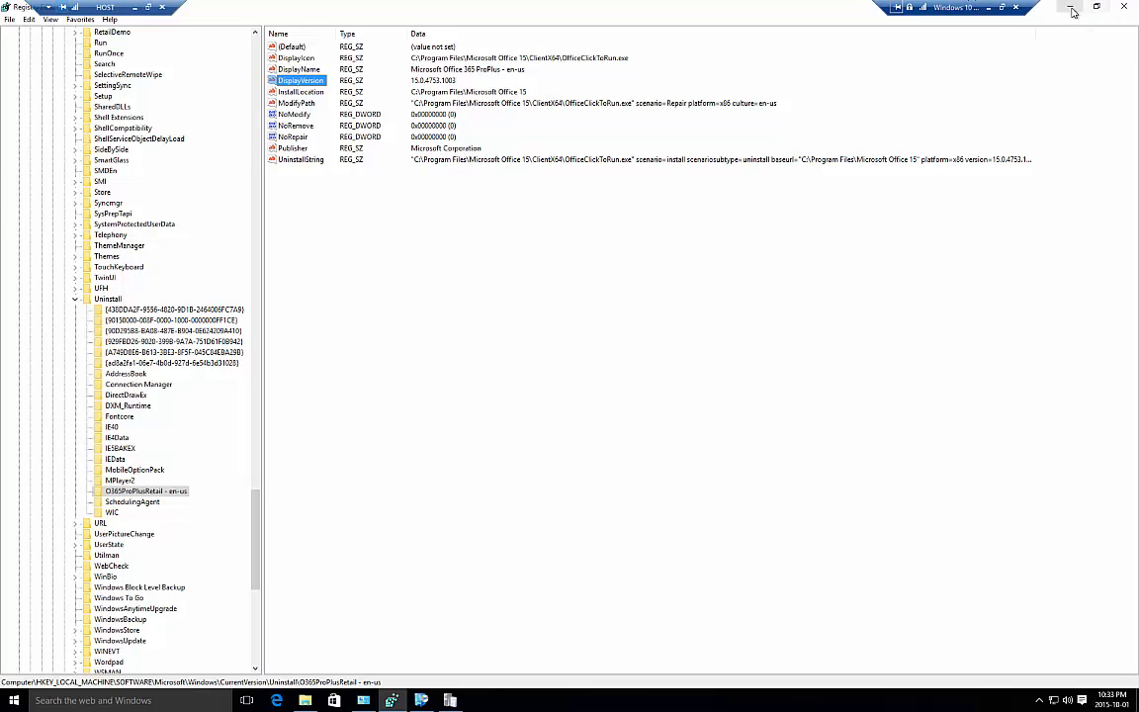
pyautogui.click(1124, 7)
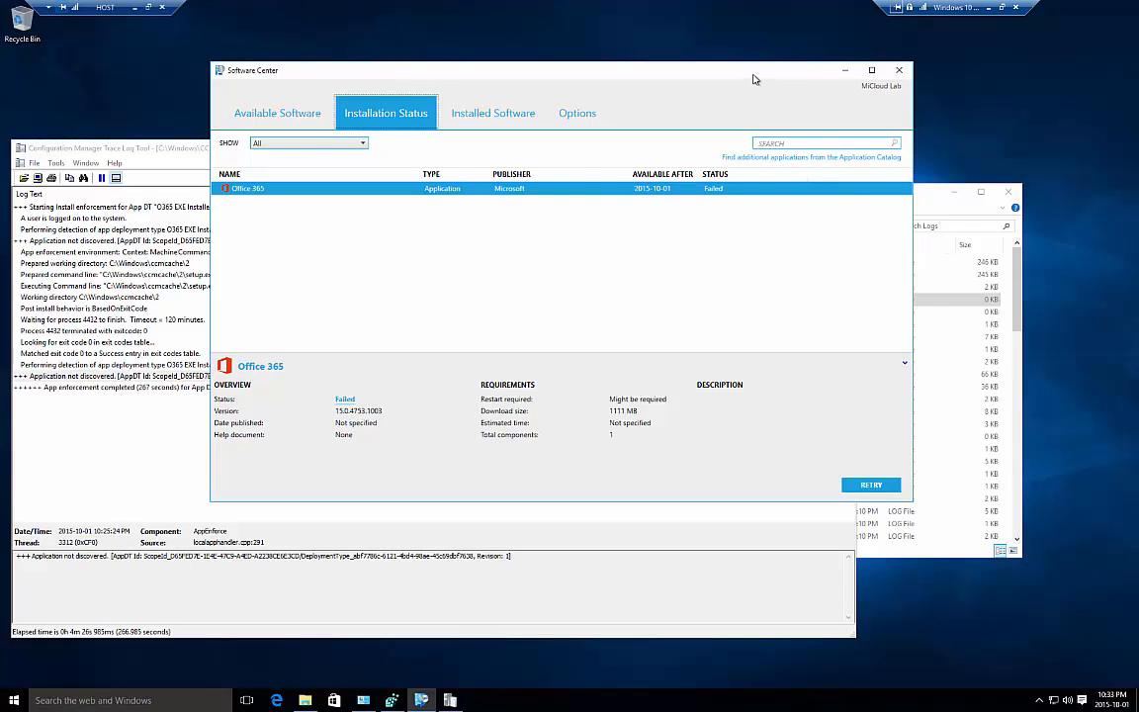
pyautogui.moveTo(753, 75); pyautogui.dragTo(816, 68)
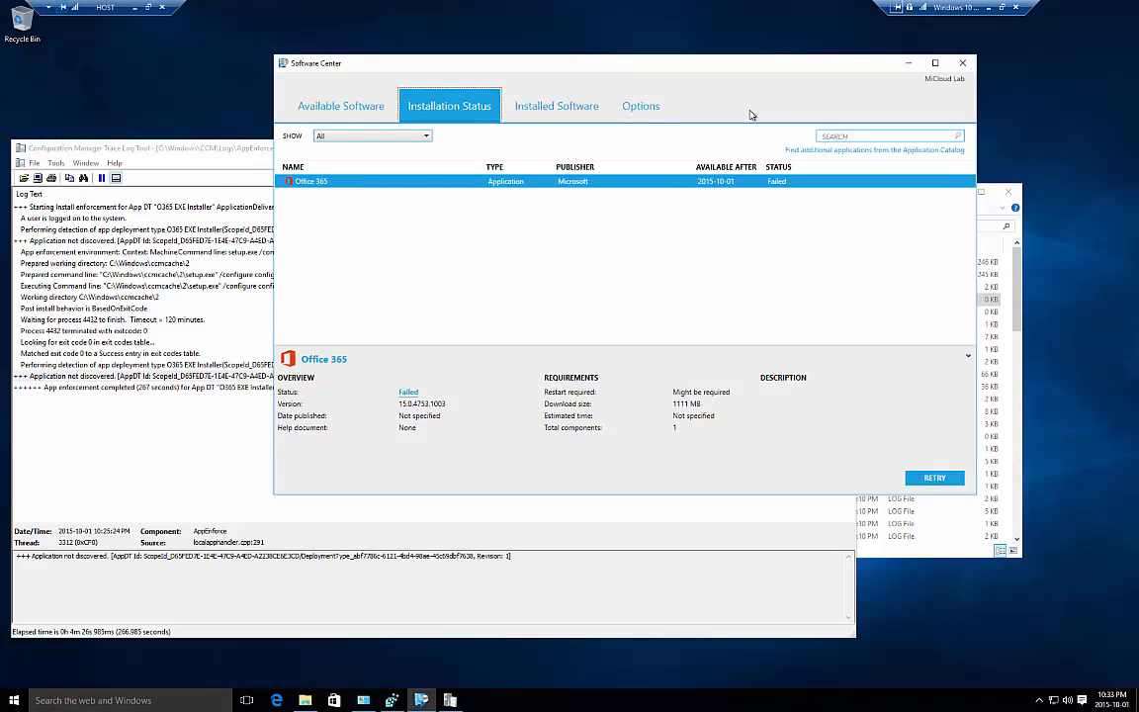
# Open the Configuration Manager client properties from Control Panel and run the Machine Policy Retrieval & Evaluation Cycle.
pyautogui.click(641, 184)
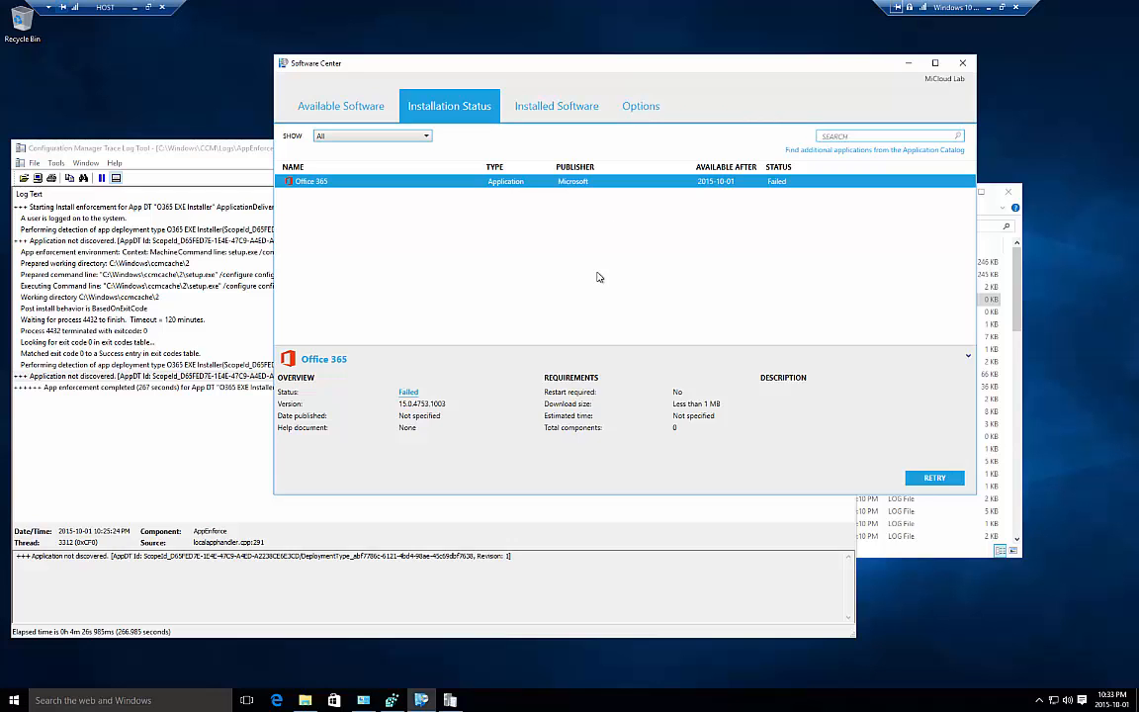
pyautogui.click(365, 701)
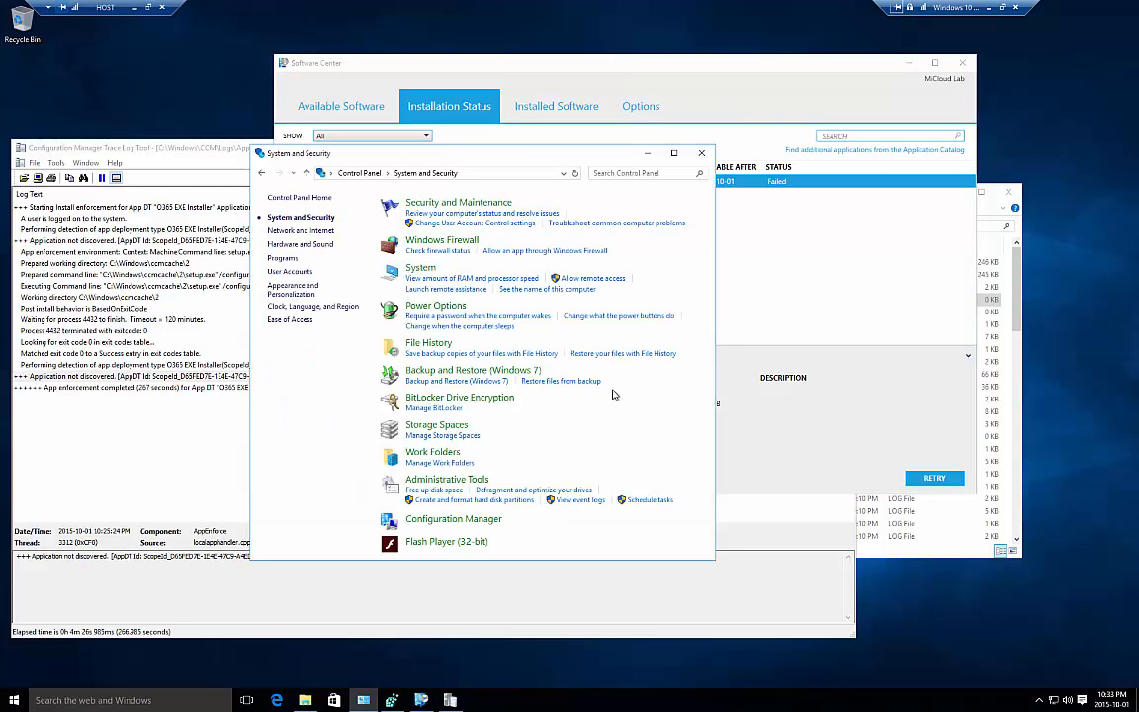
pyautogui.click(455, 520)
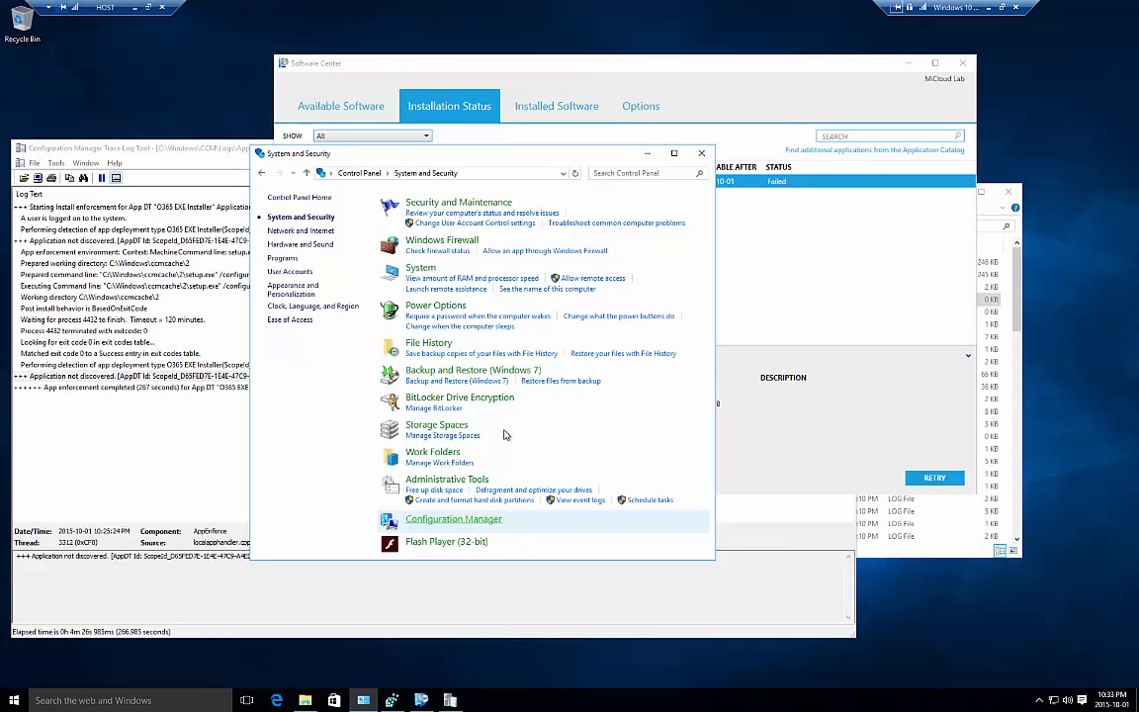
pyautogui.moveTo(605, 157); pyautogui.dragTo(681, 217)
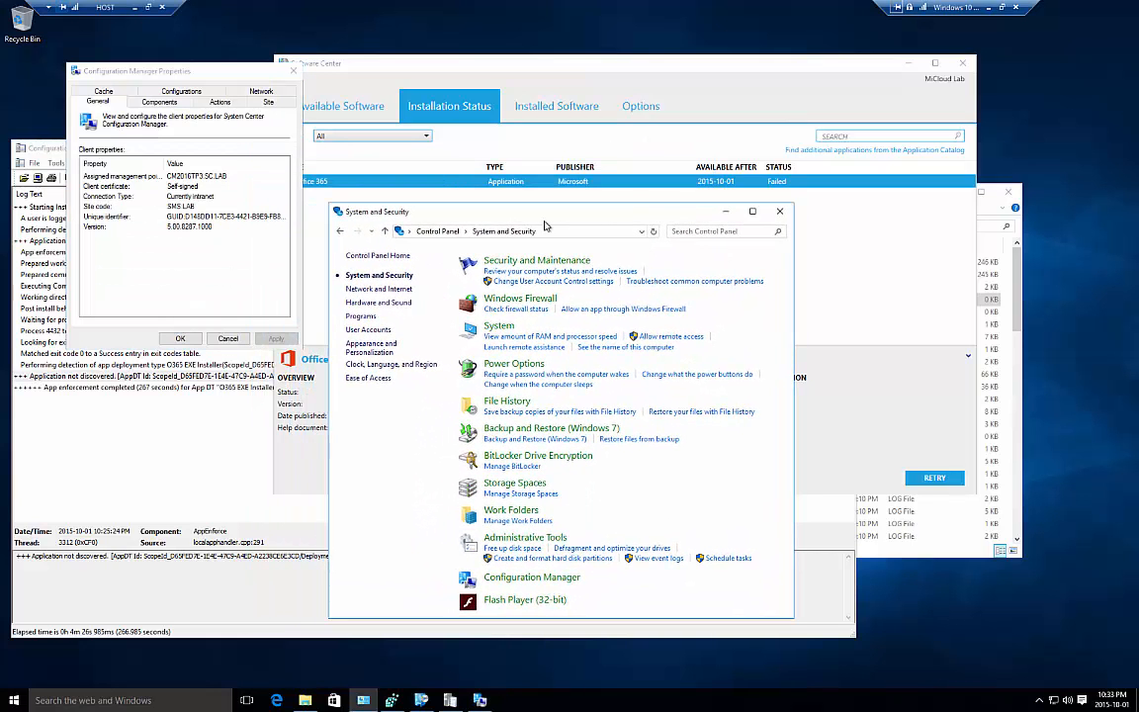
pyautogui.click(208, 102)
pyautogui.click(144, 210)
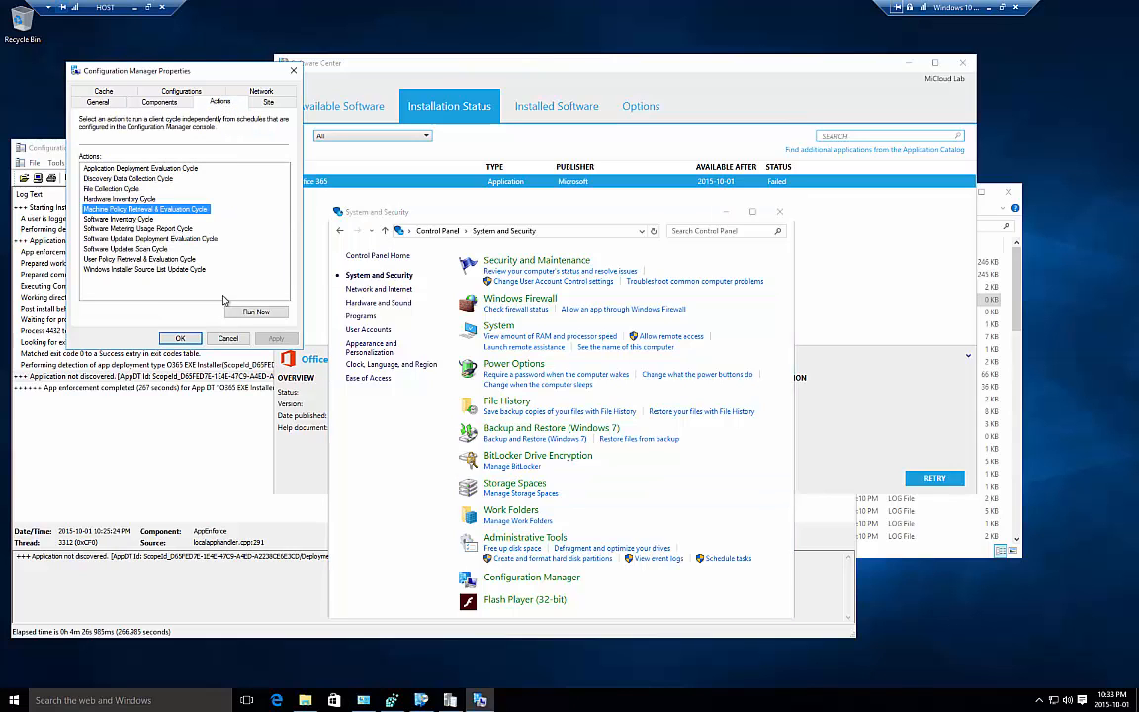
pyautogui.click(234, 314)
pyautogui.press('Return')
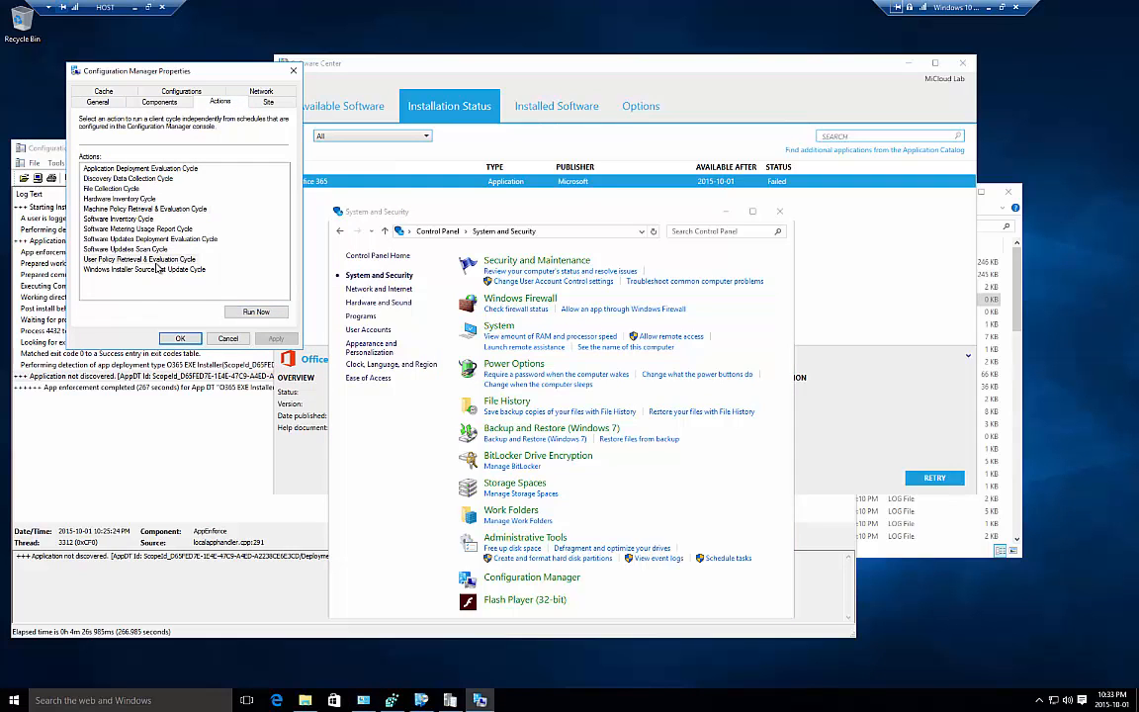
# Run the User Policy Retrieval & Evaluation Cycle, close the client properties and return to Software Center.
pyautogui.click(198, 260)
pyautogui.click(256, 312)
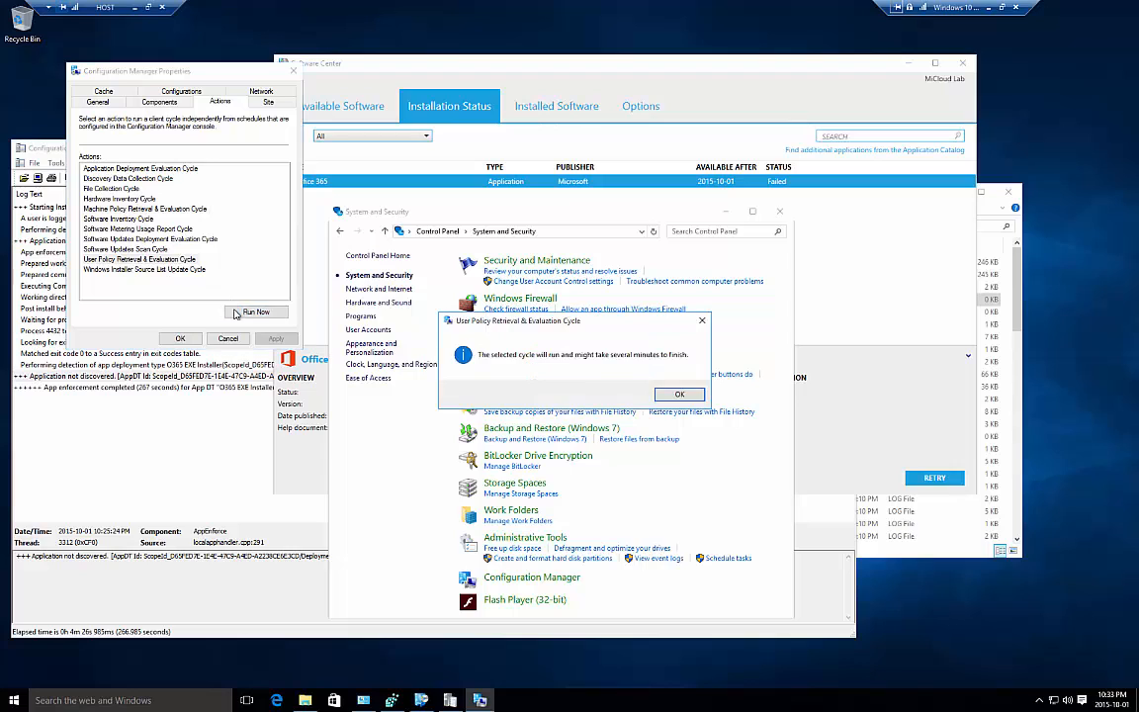
pyautogui.click(680, 394)
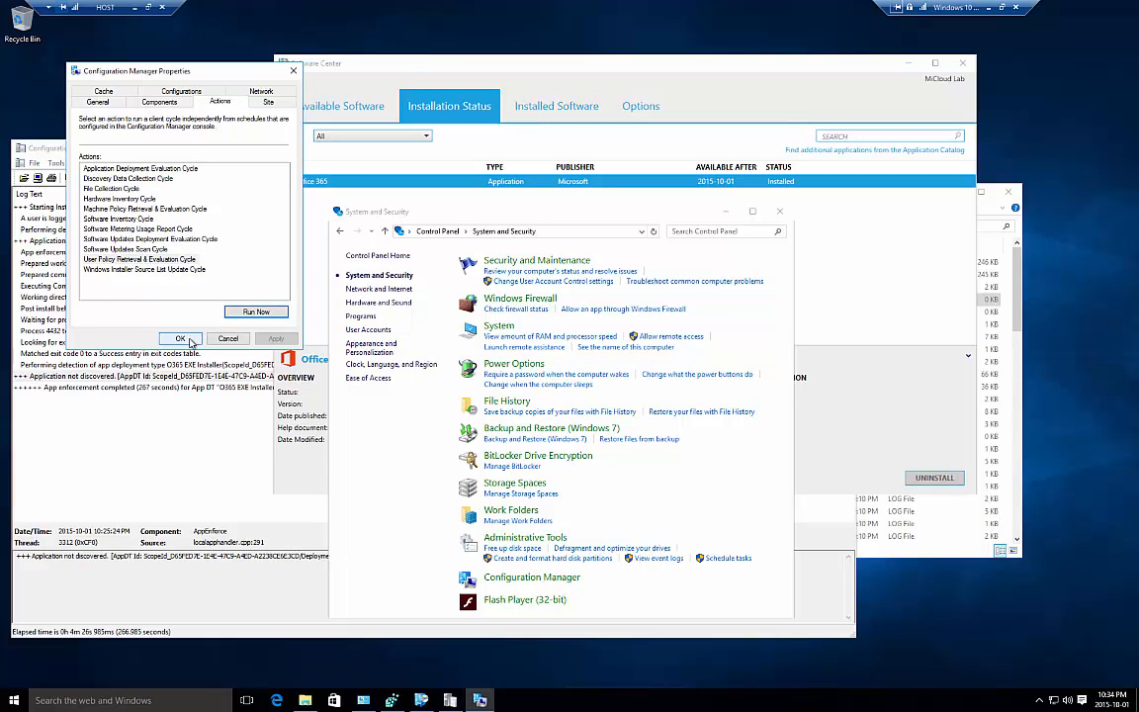
pyautogui.click(182, 338)
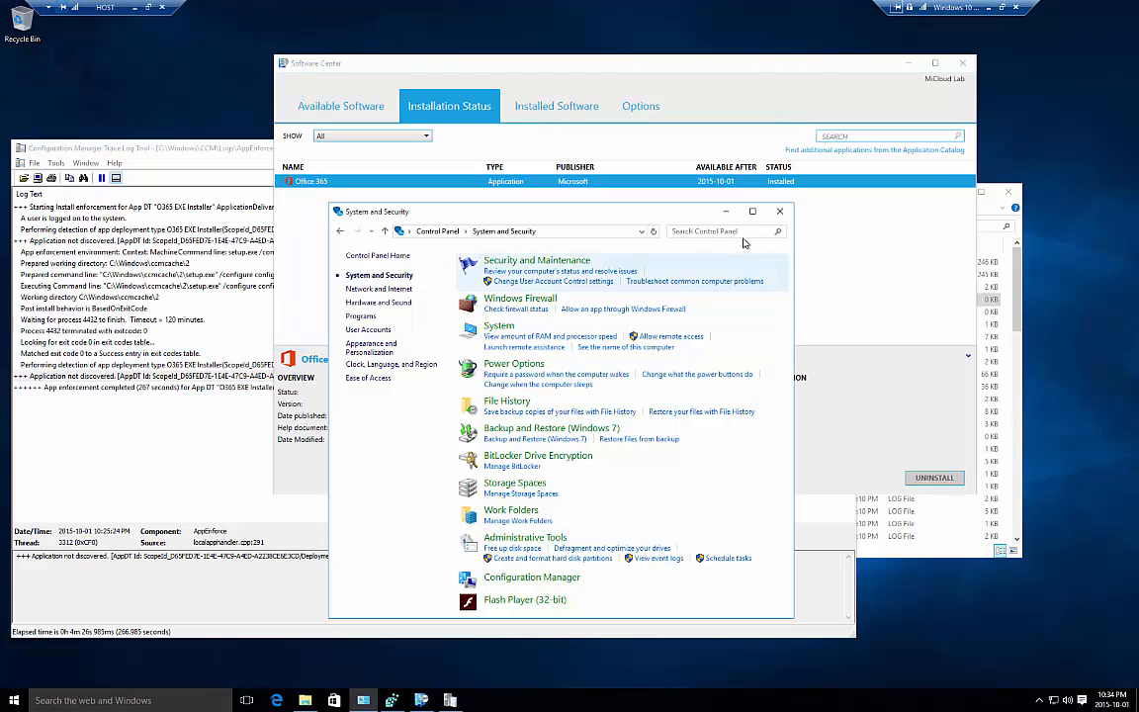
pyautogui.click(782, 185)
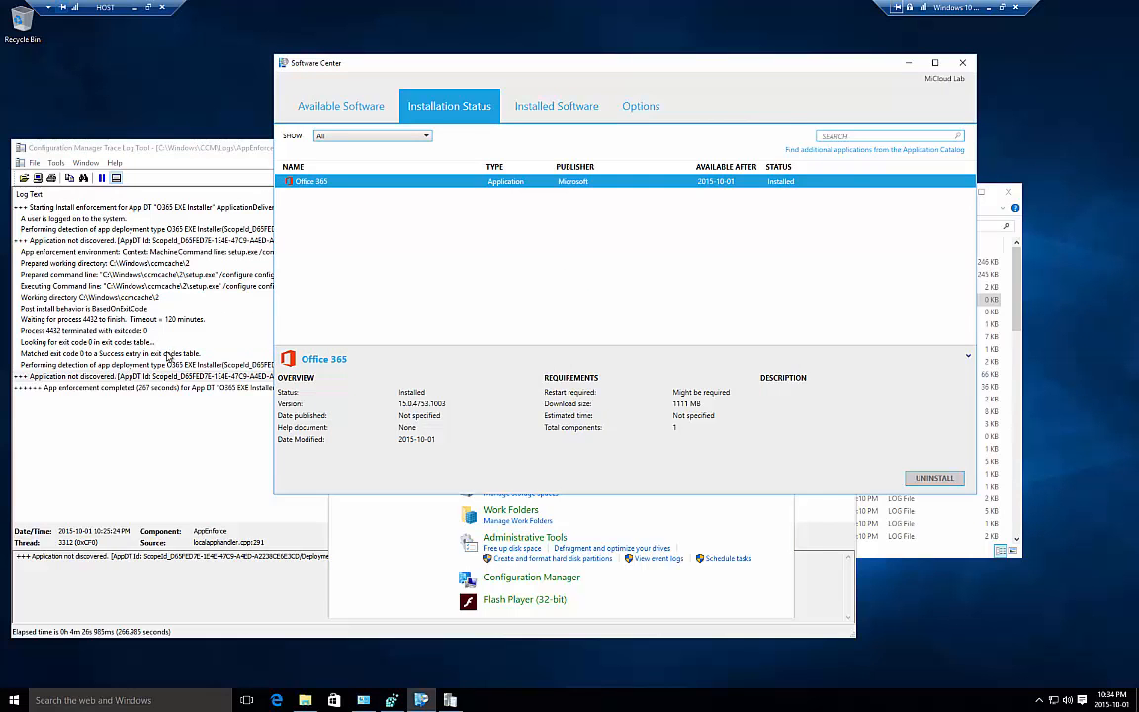
# Review the final detection and enforcement entries in AppEnforce.log, and close the log.
pyautogui.click(150, 376)
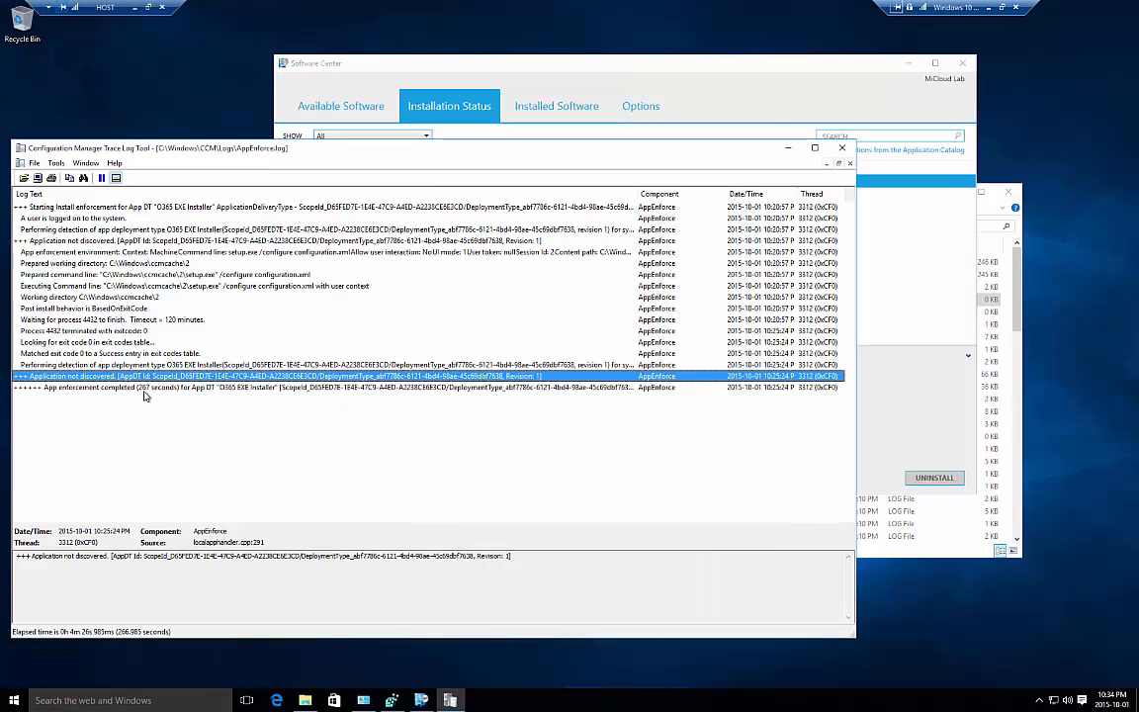
pyautogui.click(201, 366)
pyautogui.click(158, 389)
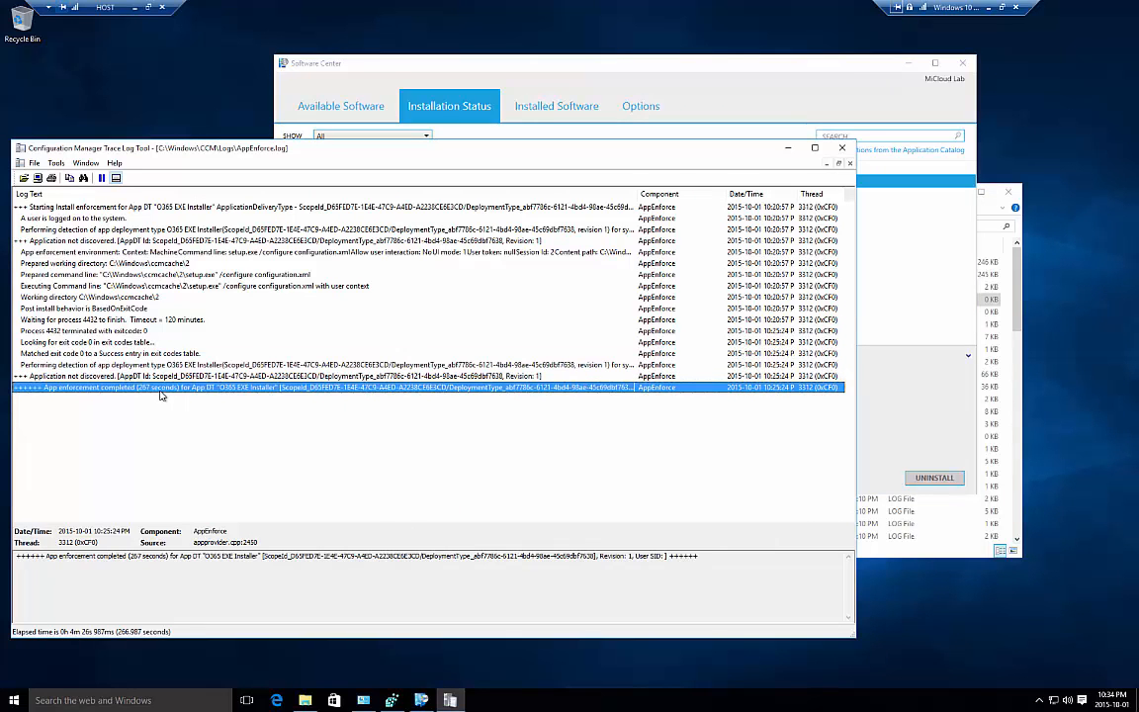
pyautogui.click(117, 353)
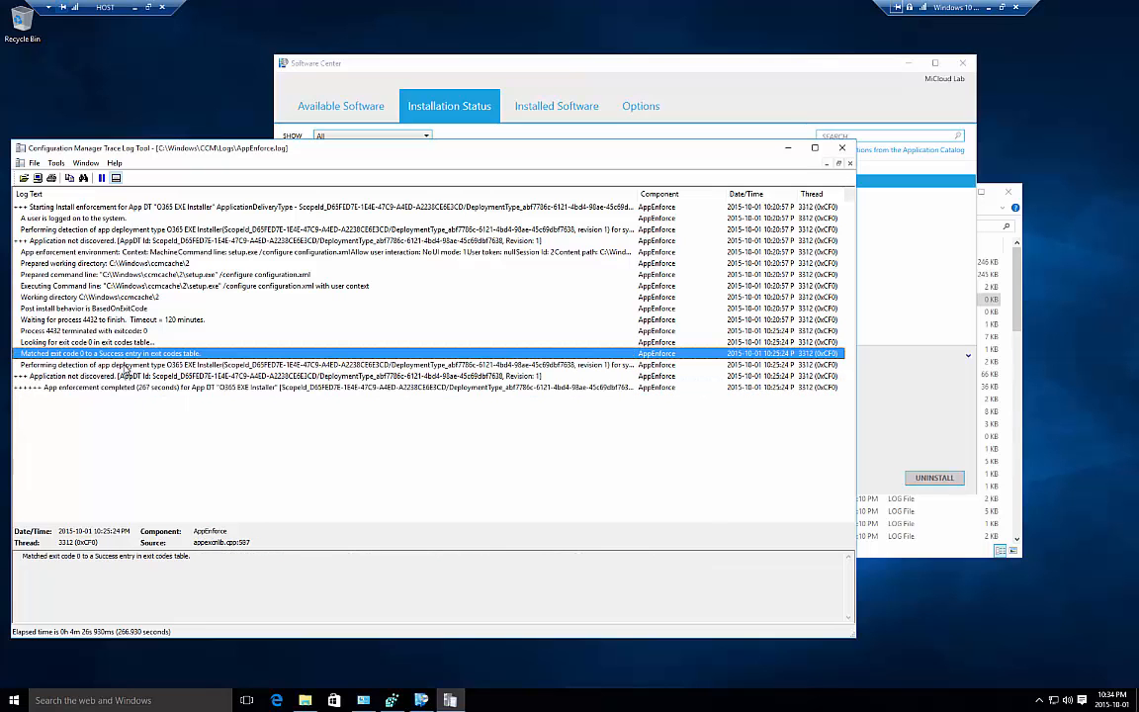
pyautogui.click(841, 149)
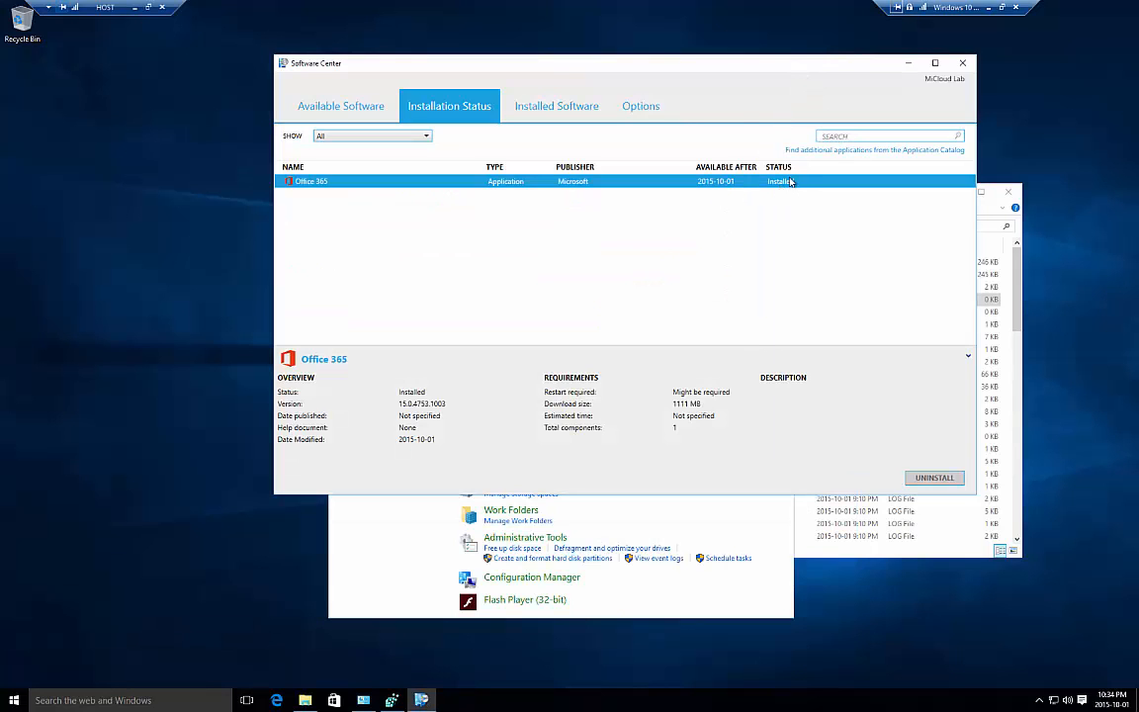
# Open AppDiscovery.log from the CCM Logs folder and arrange the windows to keep Software Center's Office 365 status in view.
pyautogui.moveTo(685, 66); pyautogui.dragTo(621, 59)
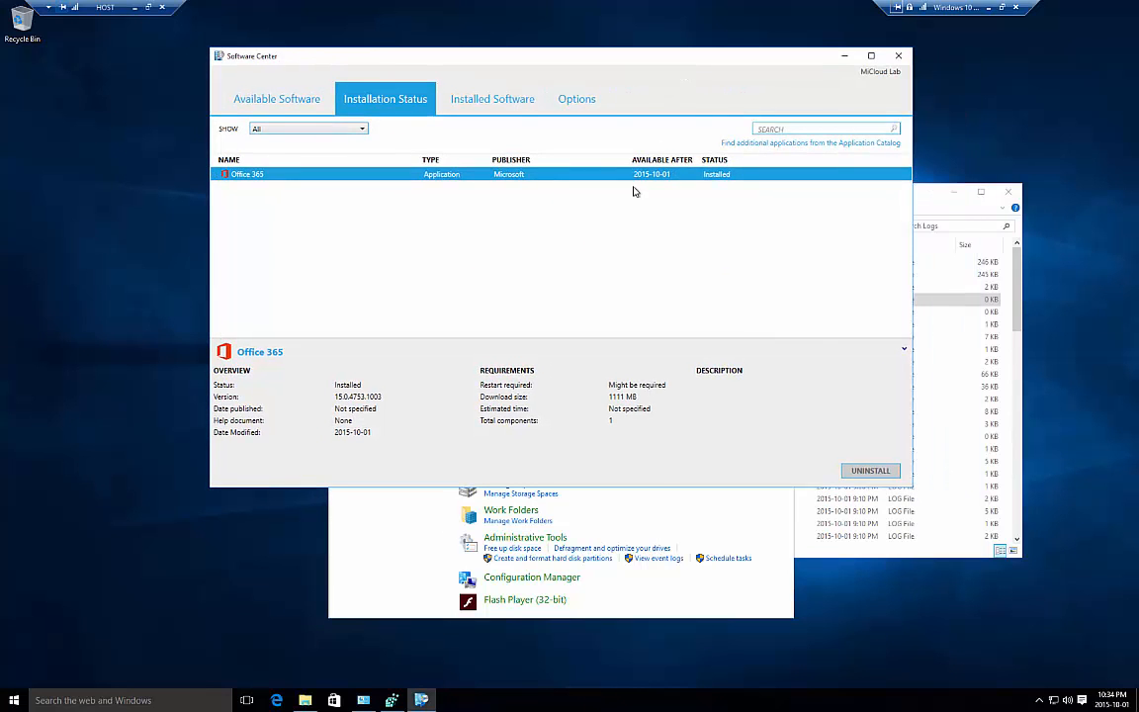
pyautogui.click(920, 215)
pyautogui.click(705, 287)
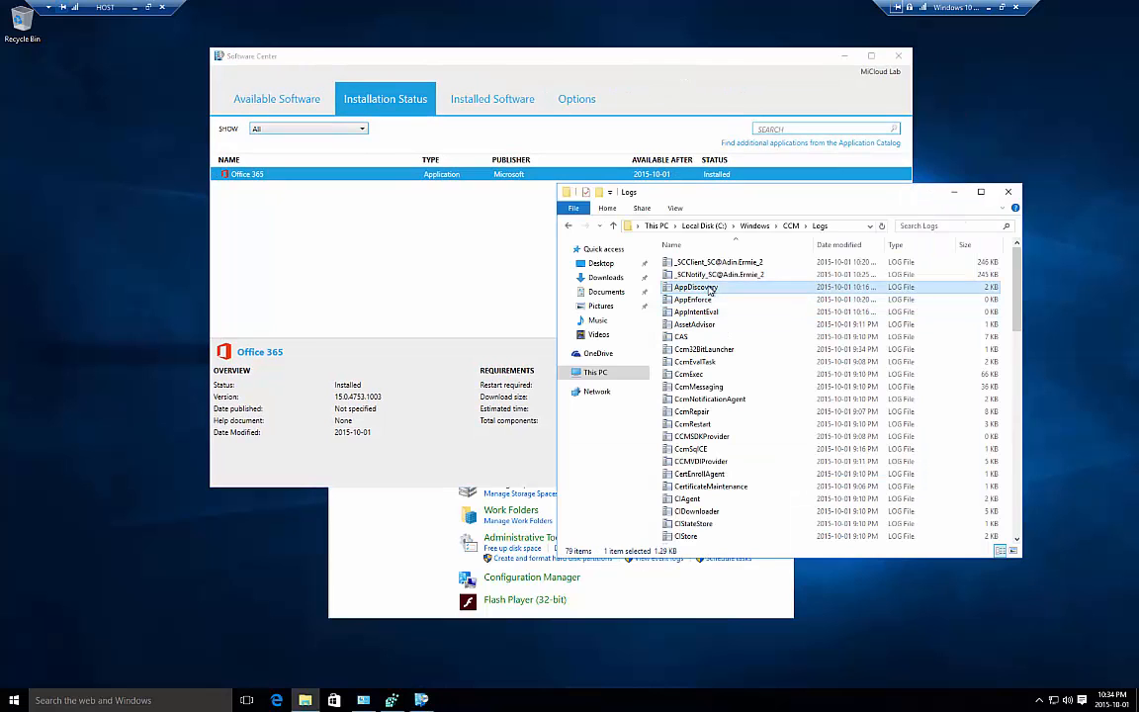
pyautogui.doubleClick(709, 290)
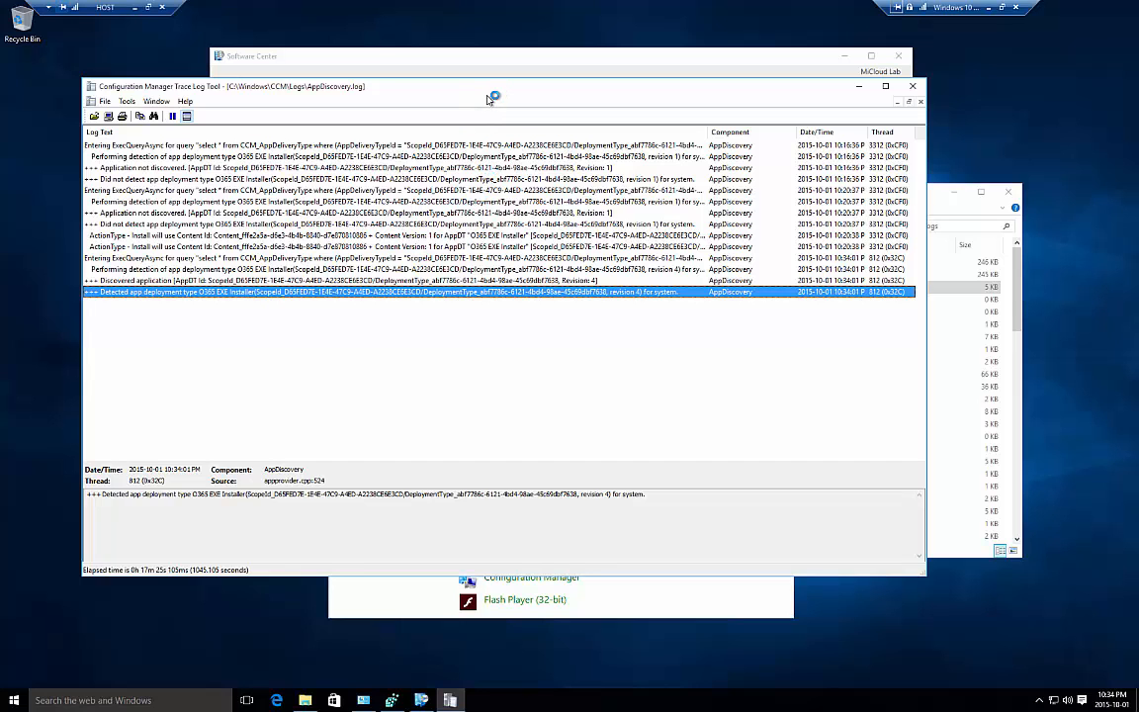
pyautogui.moveTo(486, 95); pyautogui.dragTo(528, 203)
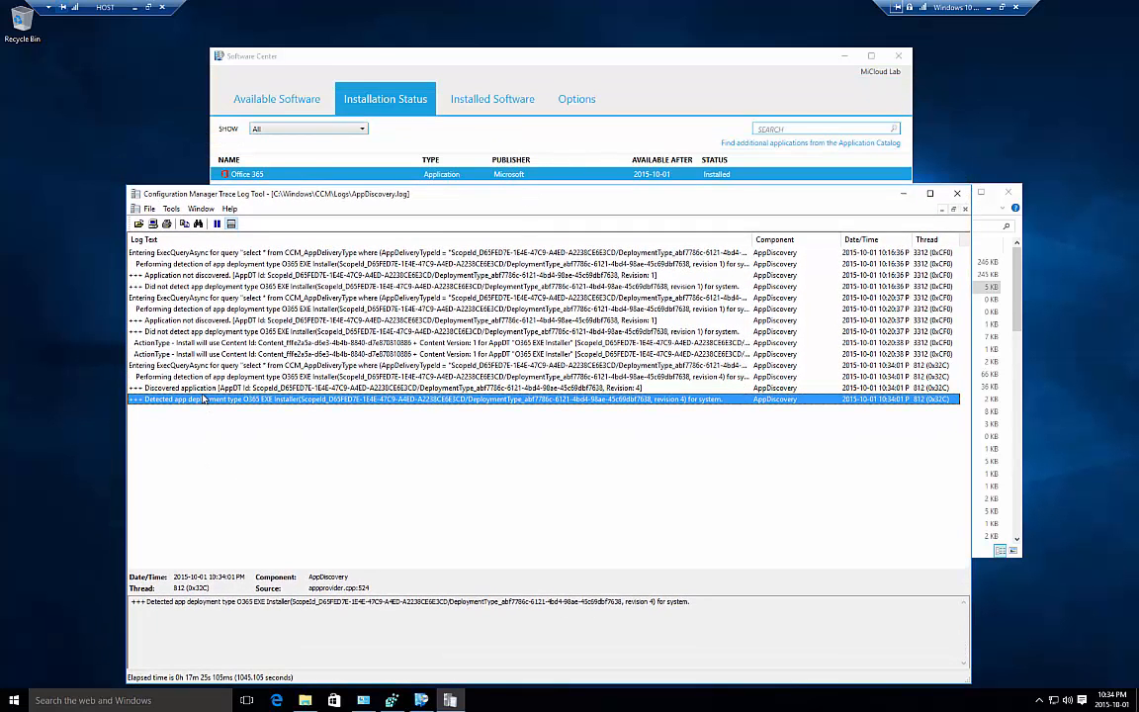
# Examine the revision 4 detection entries in AppDiscovery.log, and bring Software Center back to the front.
pyautogui.click(293, 366)
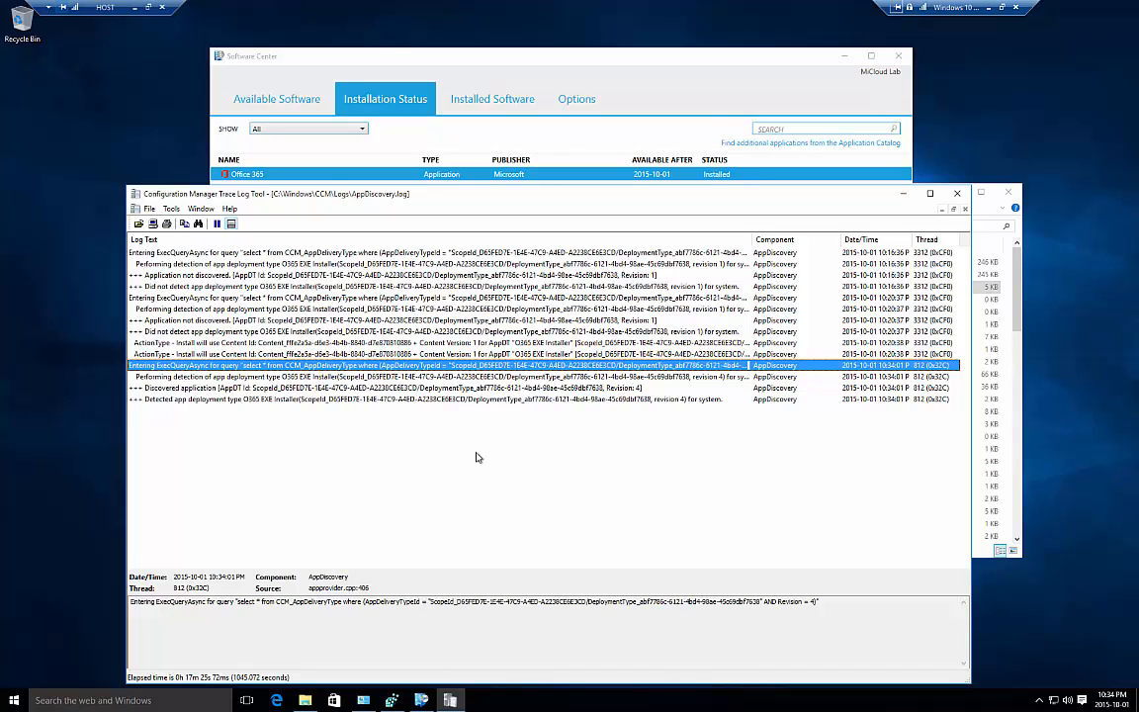
pyautogui.click(237, 377)
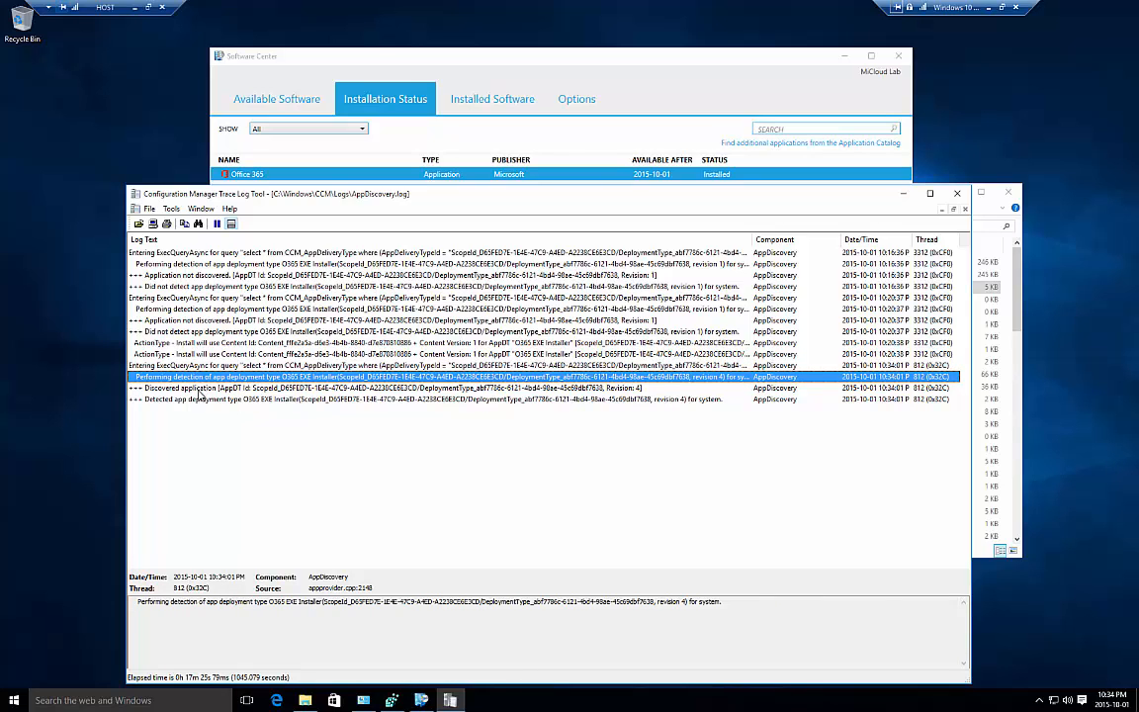
pyautogui.click(198, 389)
pyautogui.click(217, 402)
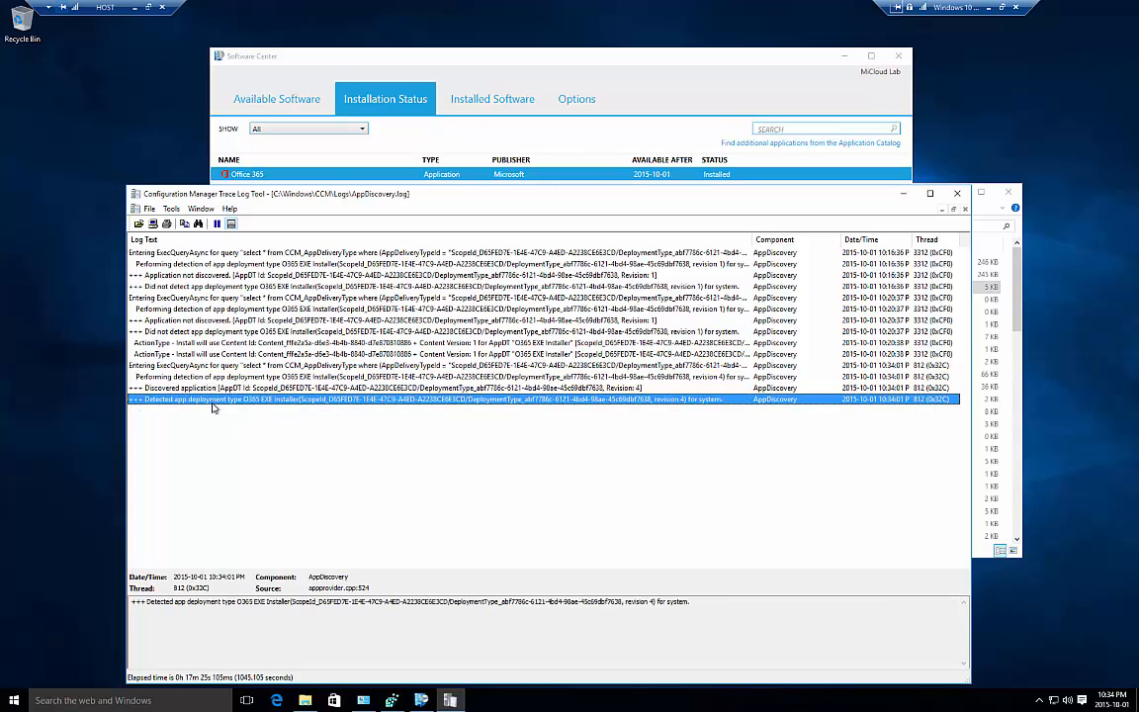
pyautogui.click(562, 68)
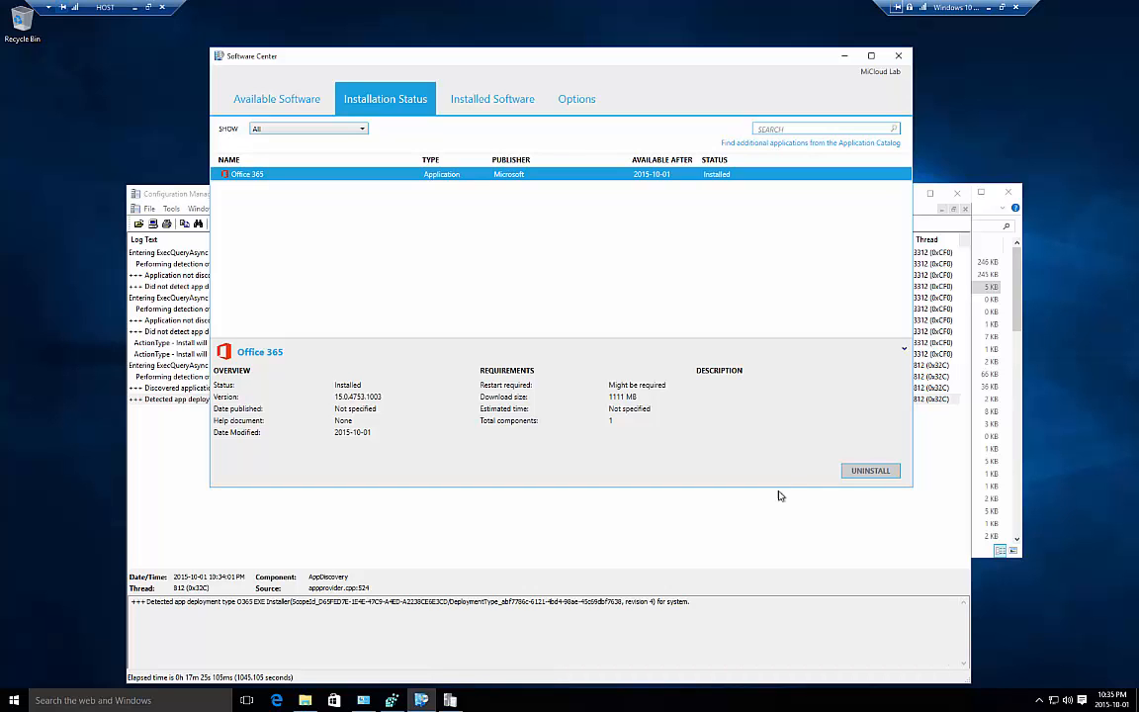
# Switch to the CM2016TP3 session and highlight the TechNet article's instruction to use the (Default) registry key value for detection.
pyautogui.click(988, 7)
pyautogui.moveTo(206, 688)
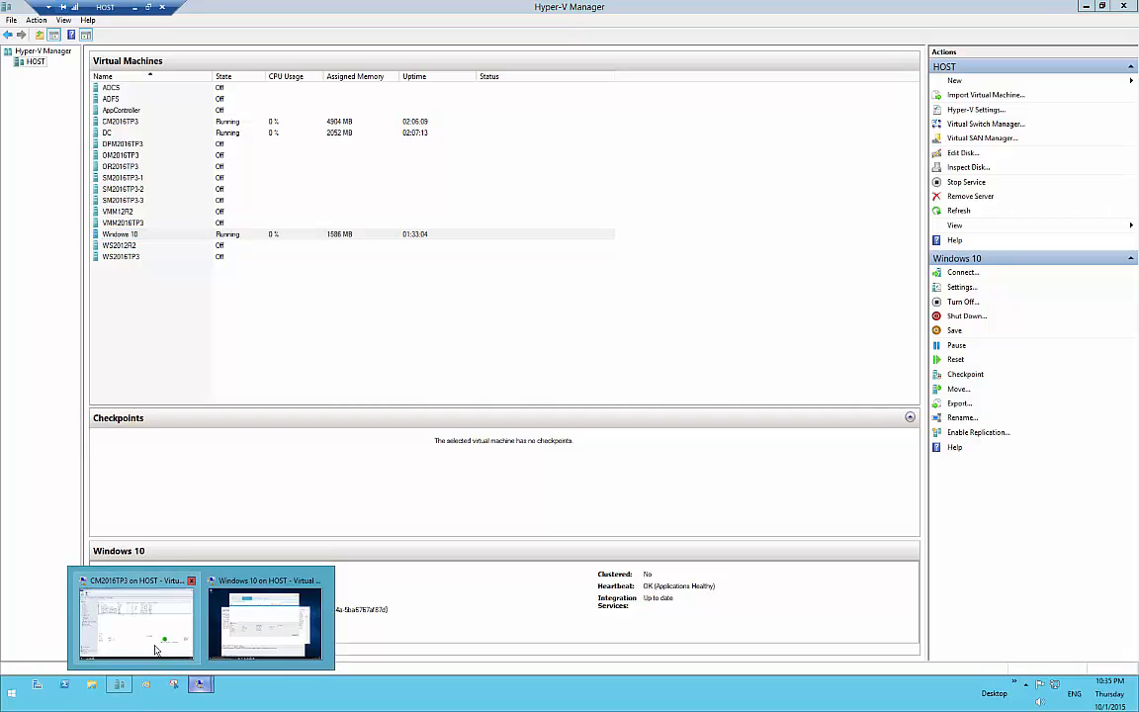
pyautogui.click(140, 586)
pyautogui.moveTo(72, 703)
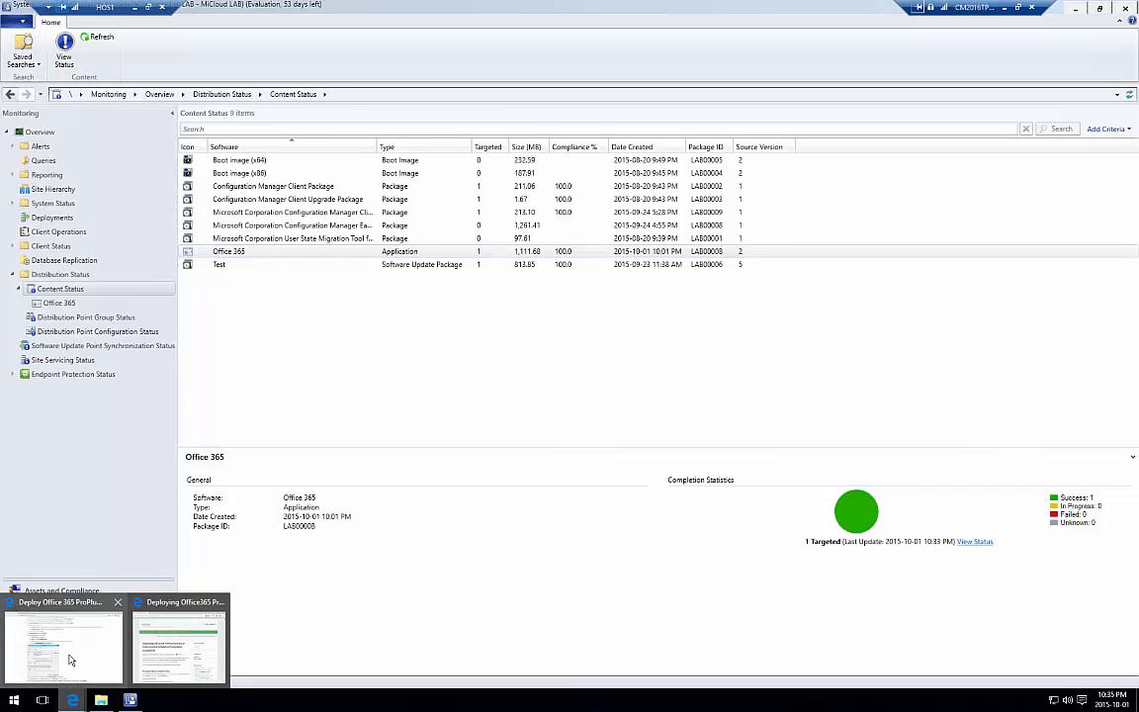
pyautogui.click(169, 643)
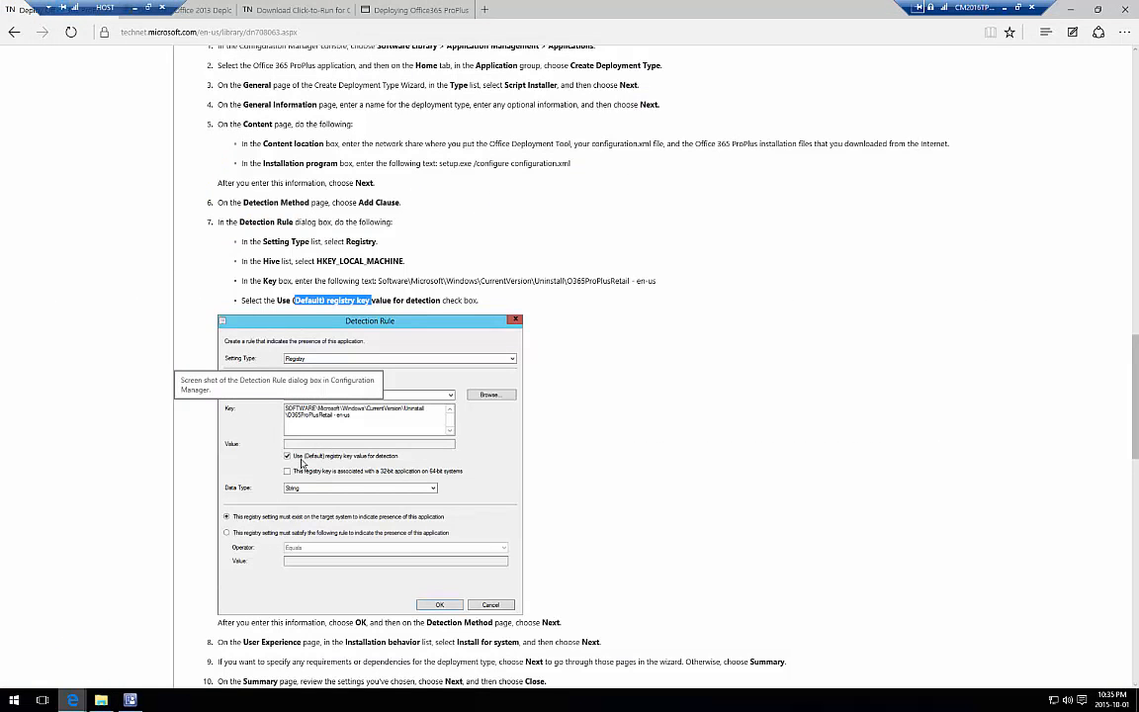
pyautogui.moveTo(265, 300); pyautogui.dragTo(462, 299)
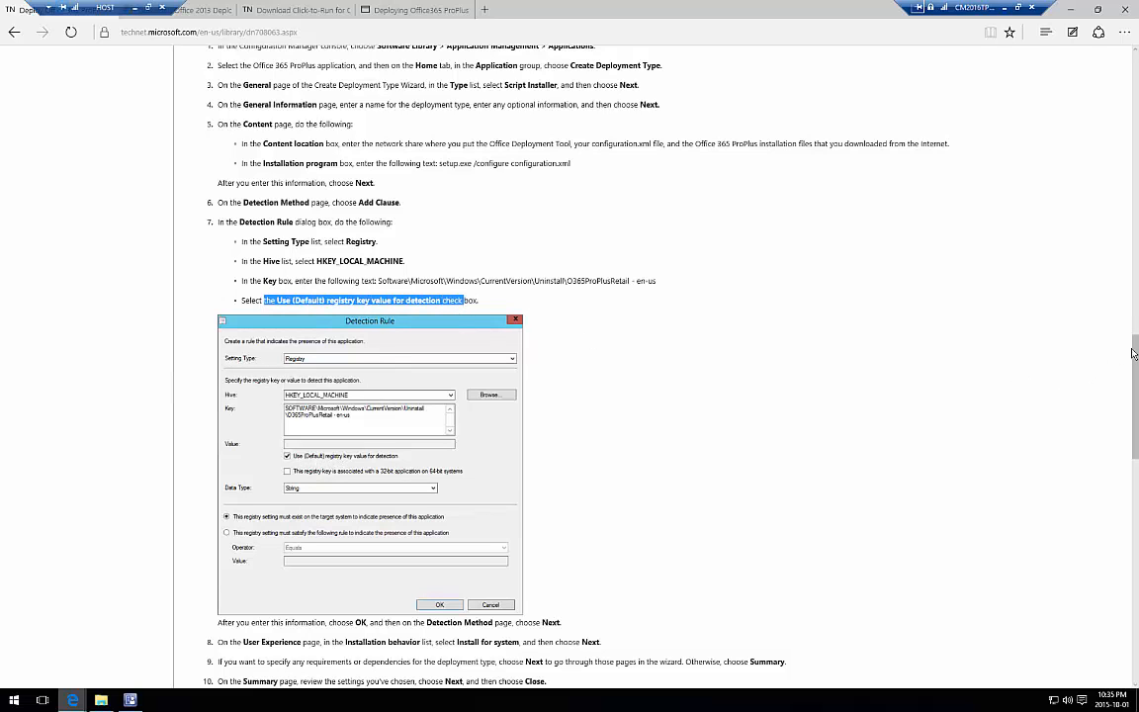
pyautogui.scroll(-3, 1134, 378)
pyautogui.scroll(1, 1134, 378)
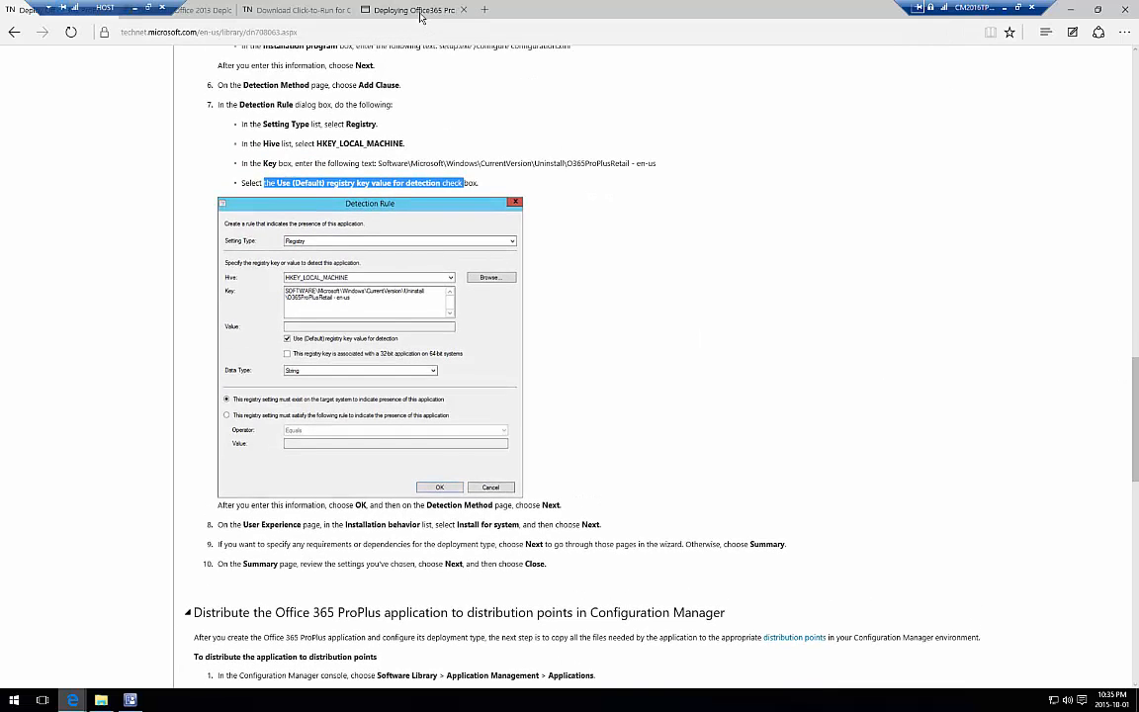
# Show the MiCloud article on Office365 ProPlus failing detection with SCCM, and go to the MiCloud home page.
pyautogui.click(382, 14)
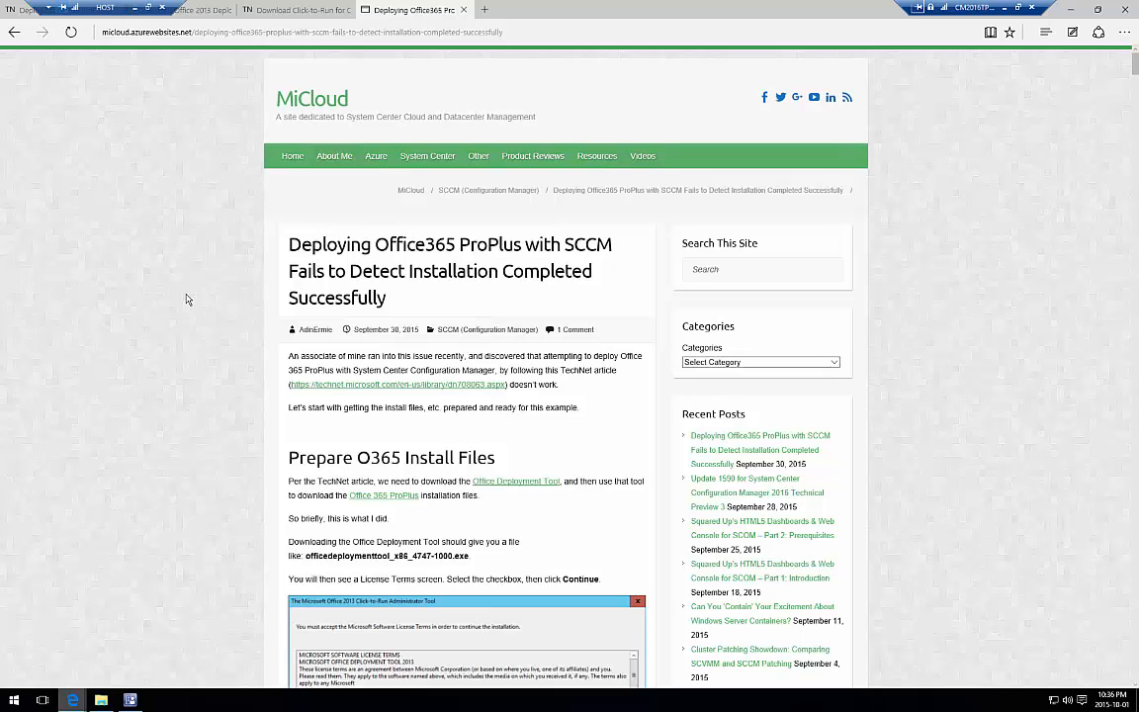
pyautogui.click(277, 99)
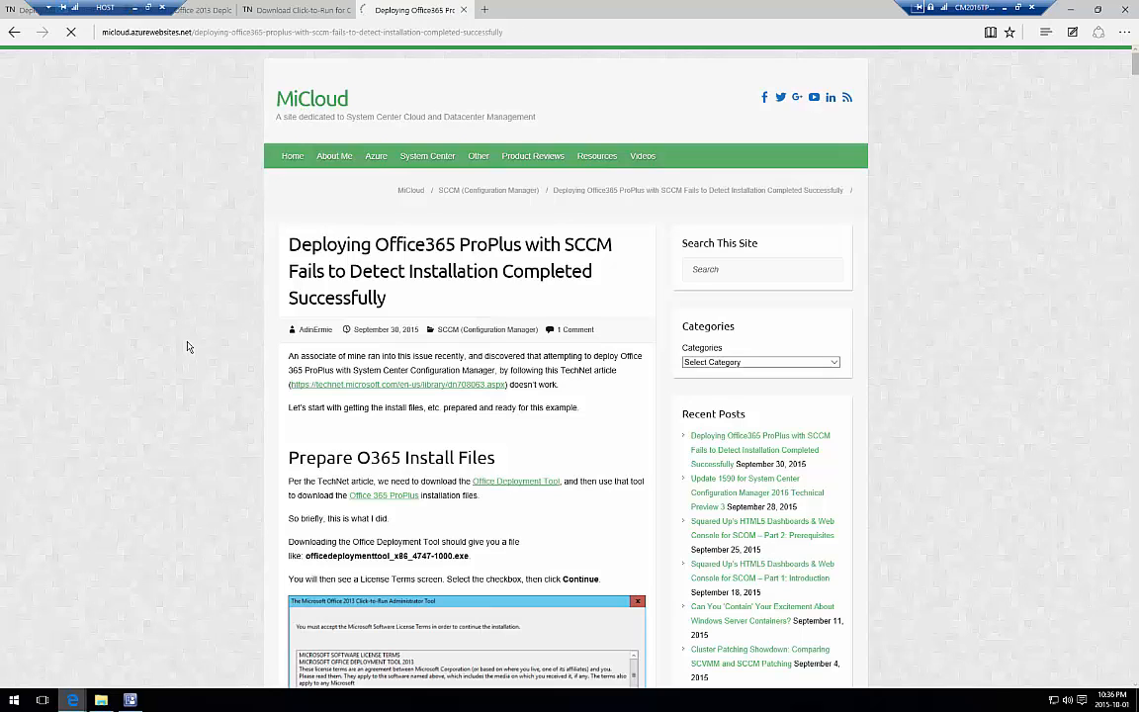